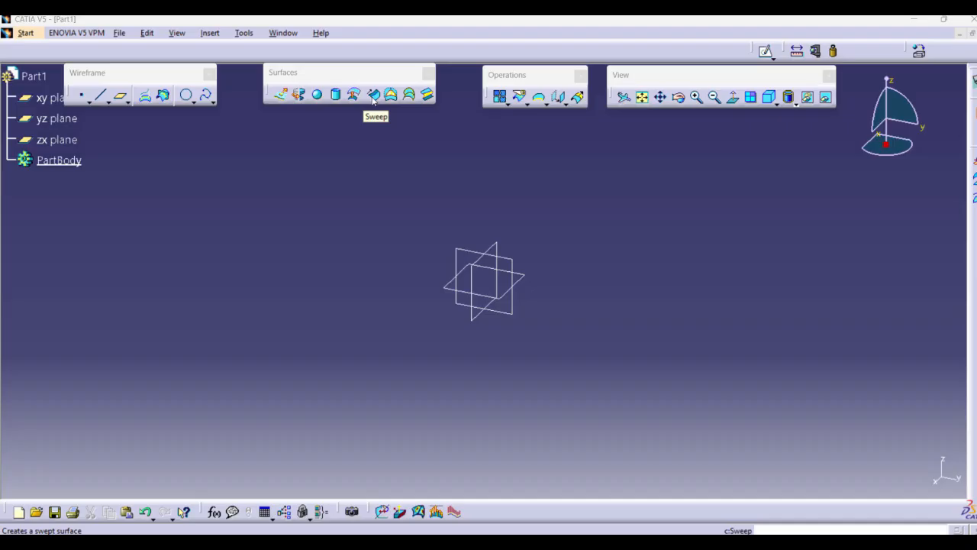
Sketch a semicircular arc of about 48 mm radius on the yz plane, centred on the origin with its ends on the horizontal axis.
{"action": "left_click", "coordinate": [517, 262]}
{"action": "left_click", "coordinate": [766, 50]}
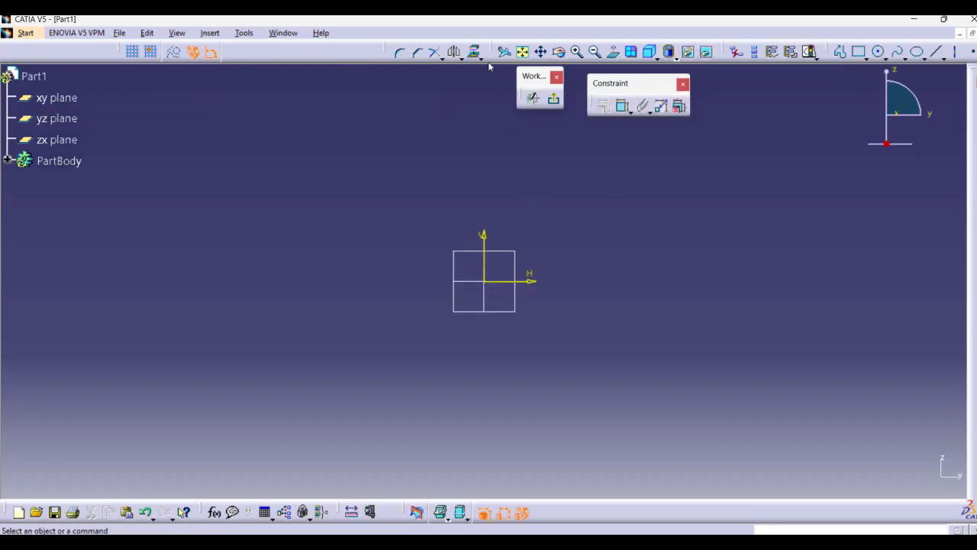
{"action": "left_click", "coordinate": [885, 58]}
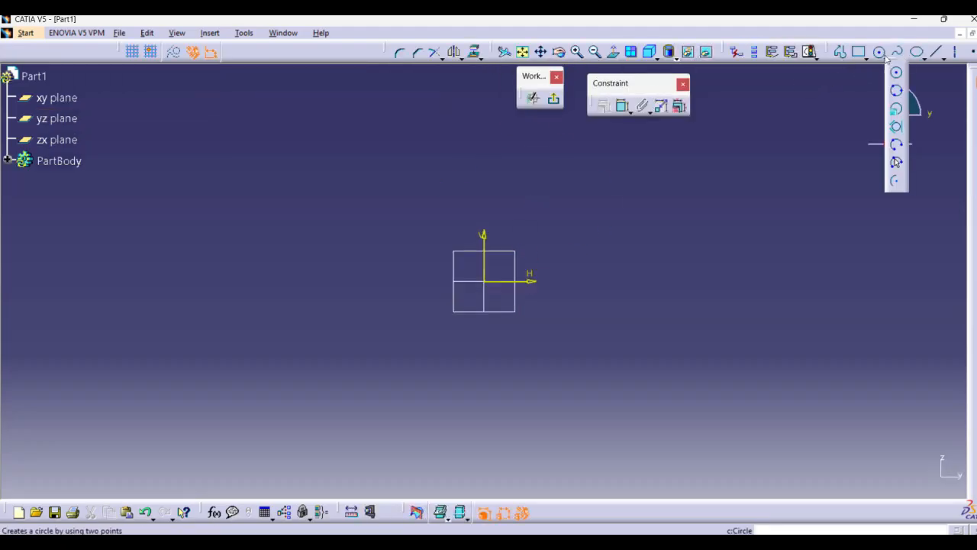
{"action": "left_click", "coordinate": [896, 180]}
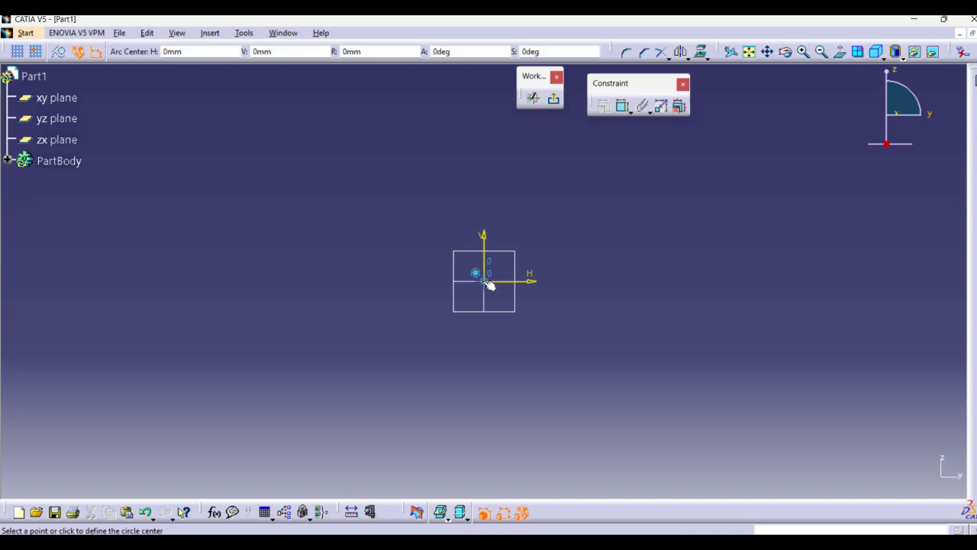
{"action": "left_click", "coordinate": [484, 281]}
{"action": "left_click", "coordinate": [567, 276]}
{"action": "left_click", "coordinate": [405, 277]}
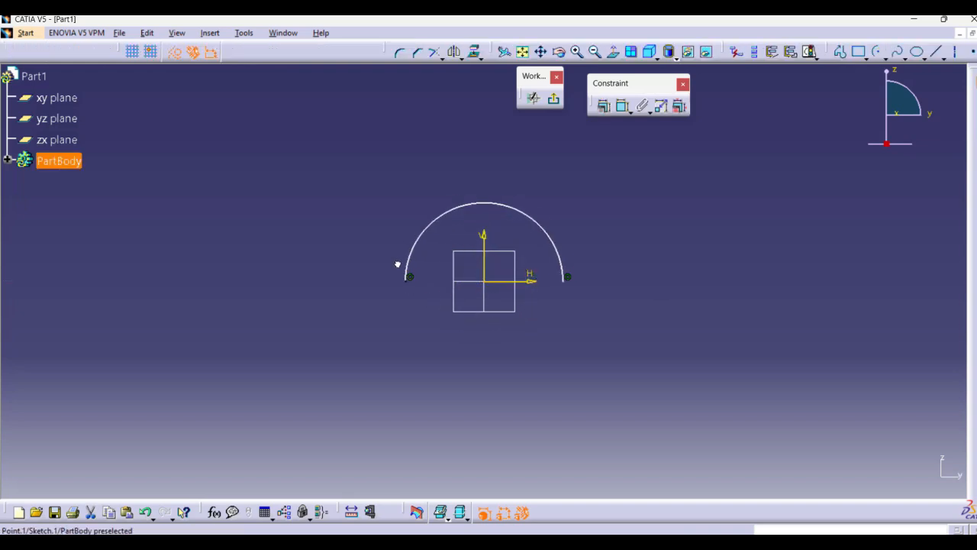
{"action": "left_click_drag", "start_coordinate": [397, 264], "coordinate": [397, 272]}
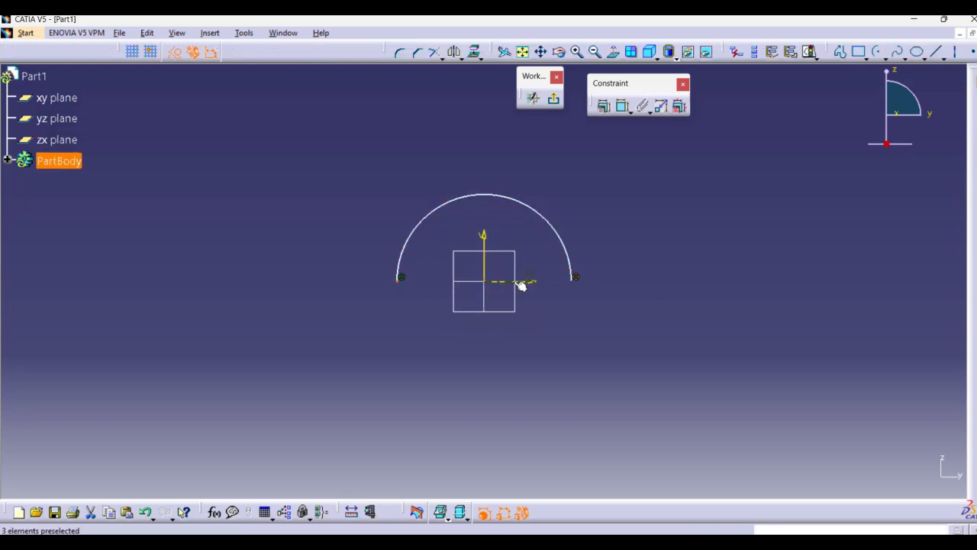
{"action": "left_click", "coordinate": [666, 230]}
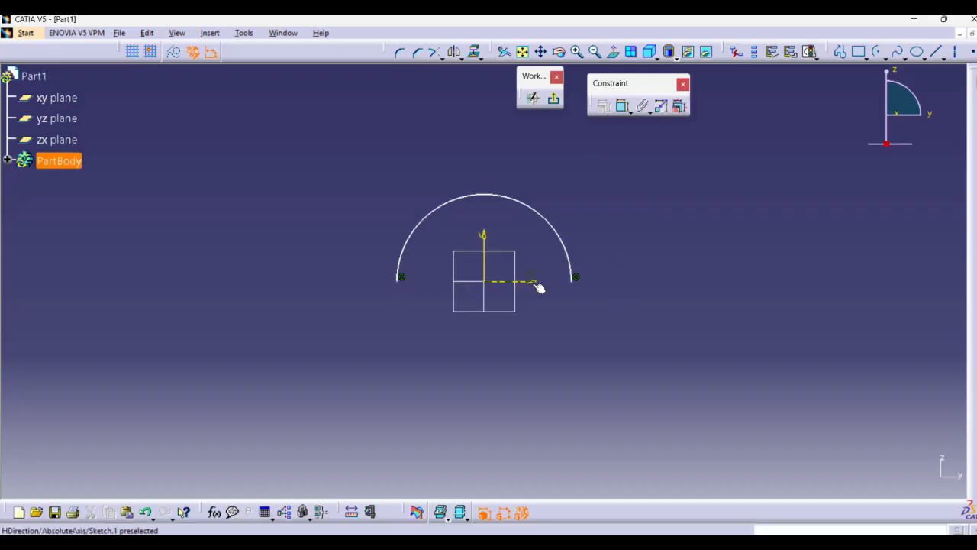
Dimension the arc's radius as 50 mm and exit the sketch.
{"action": "left_click", "coordinate": [561, 240]}
{"action": "left_click", "coordinate": [592, 153]}
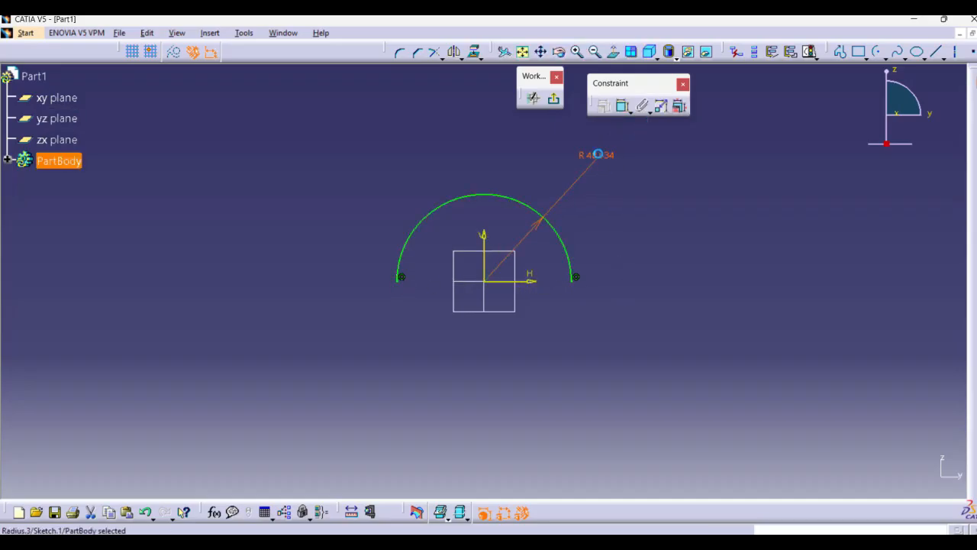
{"action": "double_click", "coordinate": [597, 154]}
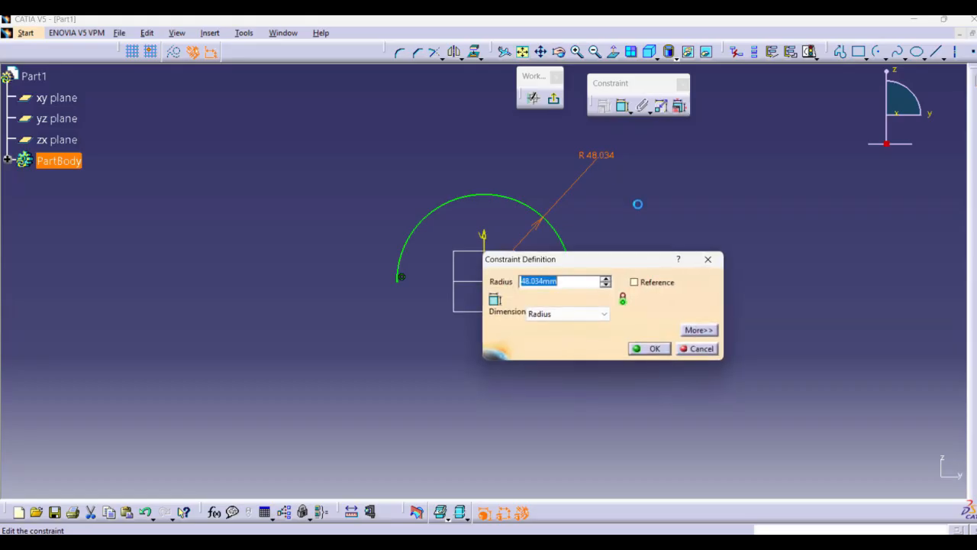
{"action": "type", "text": "50"}
{"action": "key", "text": "Return"}
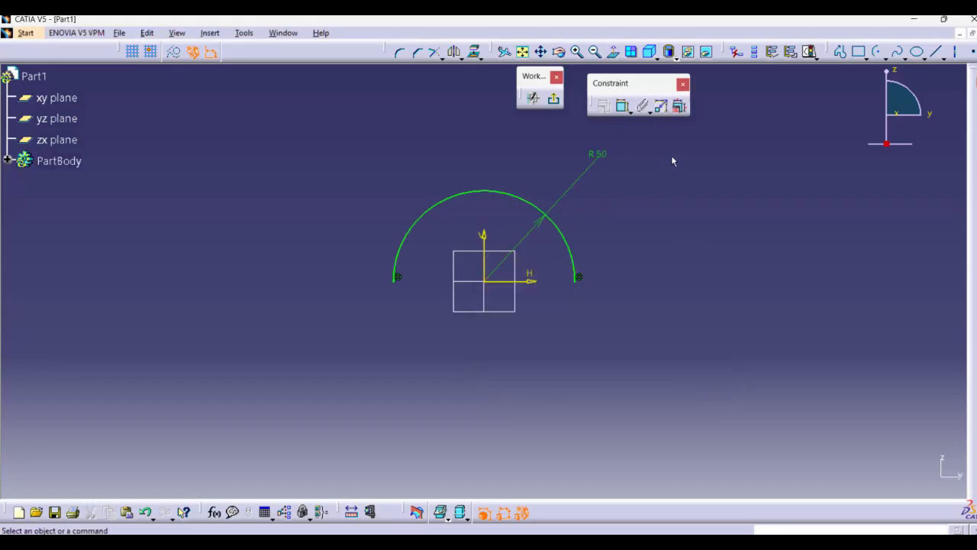
{"action": "left_click", "coordinate": [554, 98]}
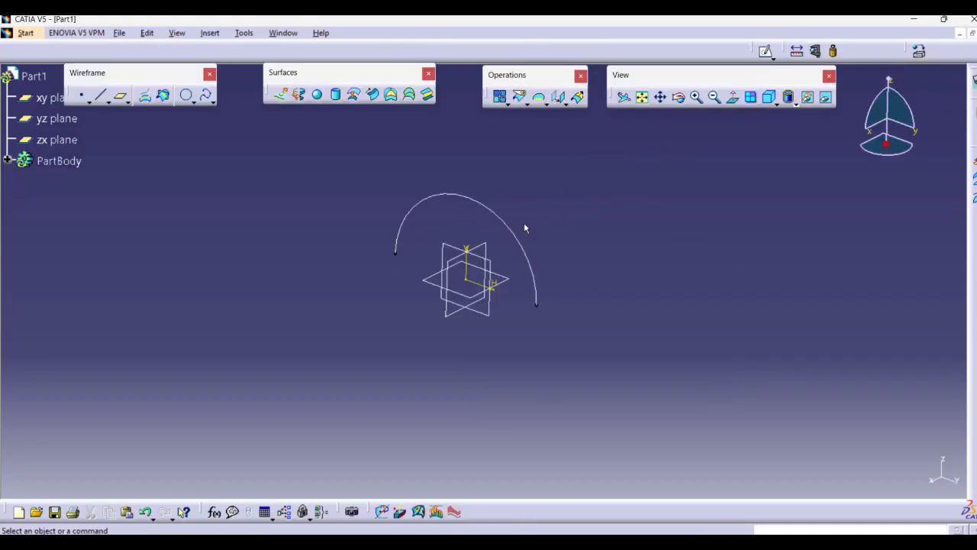
Open a new sketch on the zx plane.
{"action": "middle_click_drag", "start_coordinate": [463, 192], "coordinate": [432, 200]}
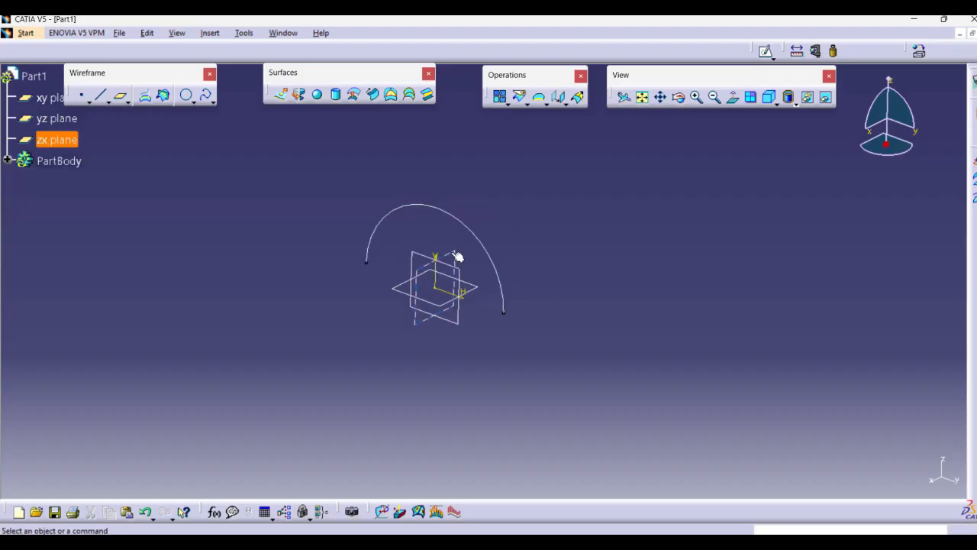
{"action": "left_click", "coordinate": [457, 255]}
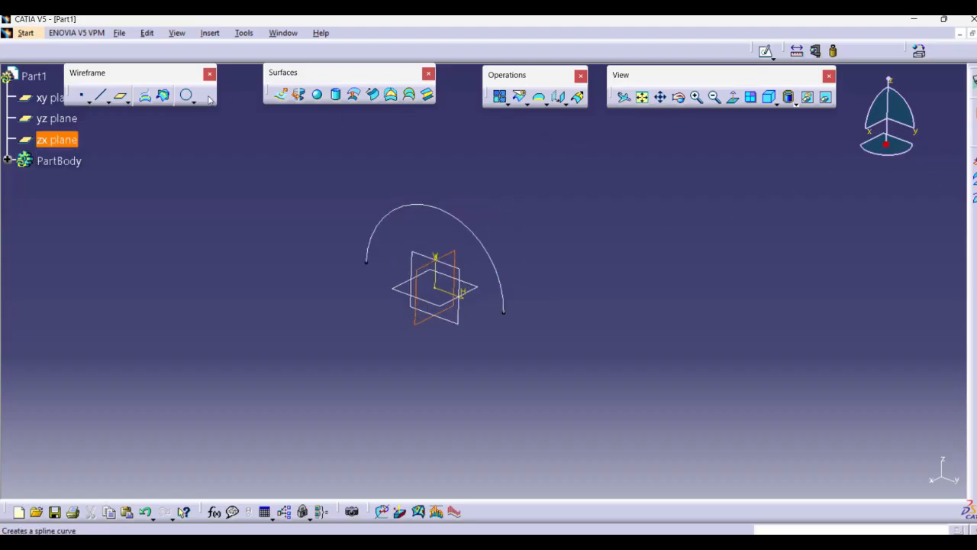
{"action": "left_click", "coordinate": [766, 54]}
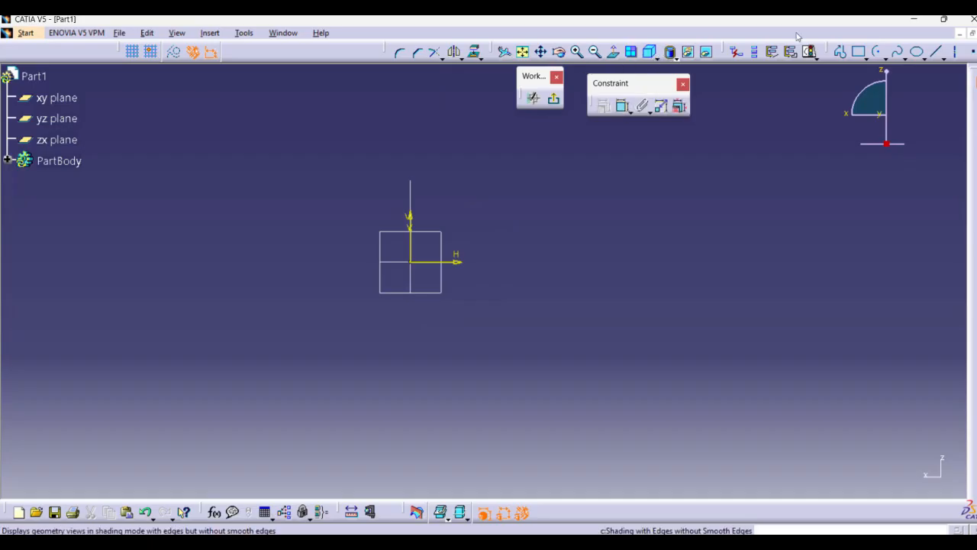
{"action": "left_click", "coordinate": [898, 51]}
{"action": "middle_click_drag", "start_coordinate": [490, 181], "coordinate": [383, 215]}
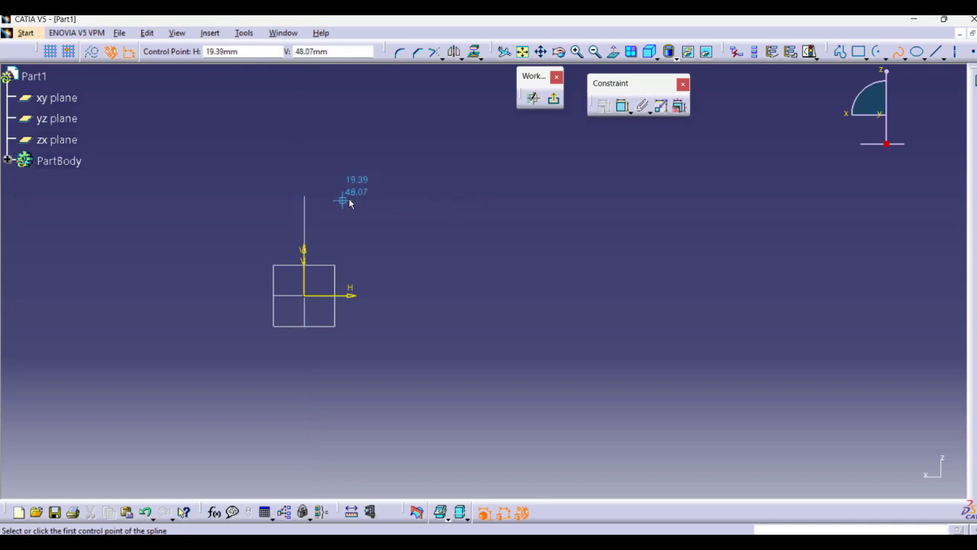
{"action": "key", "text": "Escape"}
Project the semicircular arc into the zx sketch as construction geometry.
{"action": "middle_click_drag", "start_coordinate": [338, 205], "coordinate": [336, 207]}
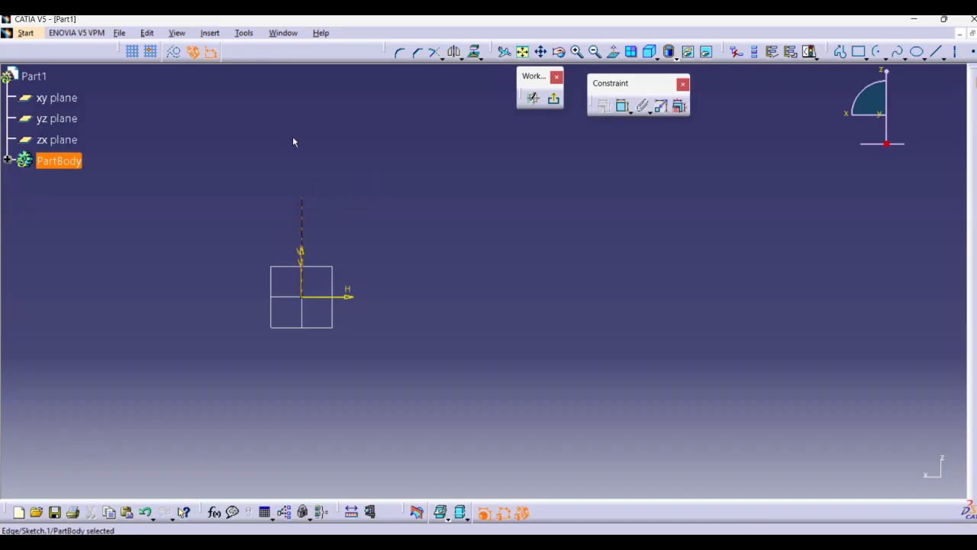
{"action": "left_click", "coordinate": [176, 55]}
{"action": "left_click", "coordinate": [474, 52]}
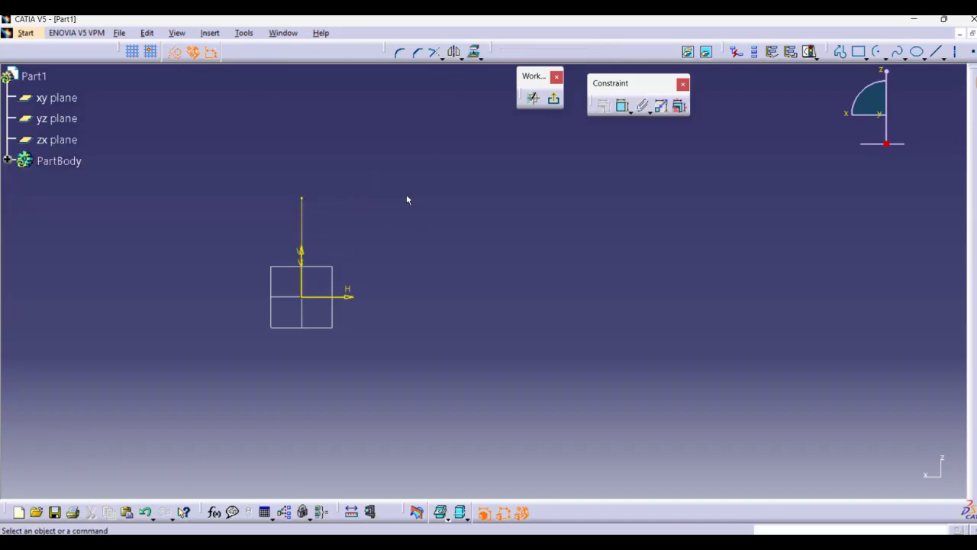
{"action": "left_click", "coordinate": [175, 53]}
Draw a gently waving six-point spline about 330 mm long from the projected arc's top point, and exit the sketch.
{"action": "left_click", "coordinate": [905, 58]}
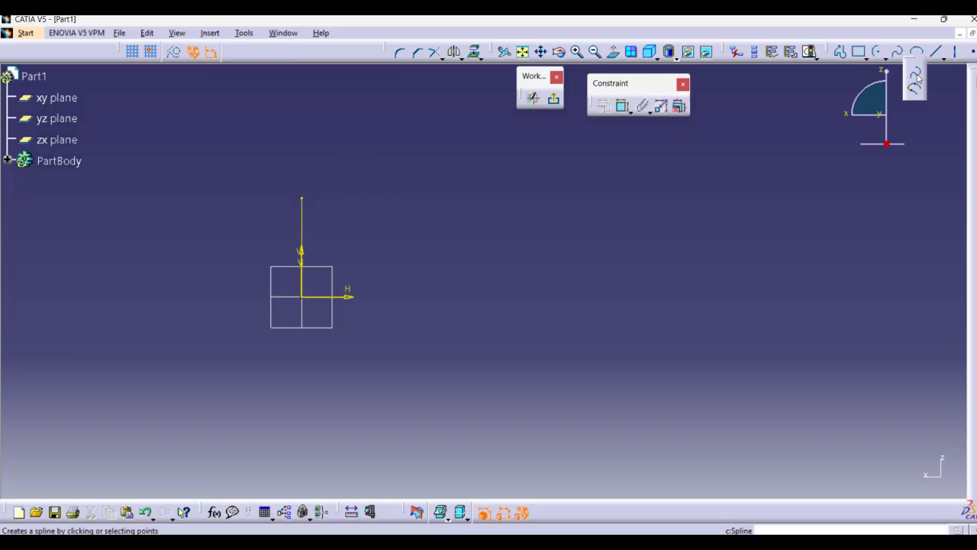
{"action": "left_click", "coordinate": [918, 75]}
{"action": "left_click", "coordinate": [304, 197]}
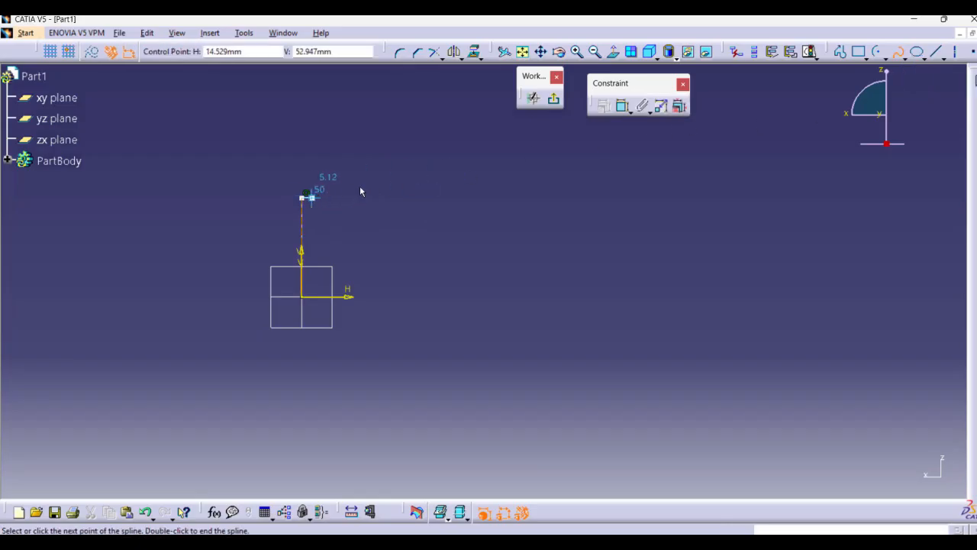
{"action": "left_click", "coordinate": [609, 193]}
{"action": "left_click", "coordinate": [742, 203]}
{"action": "left_click", "coordinate": [883, 206]}
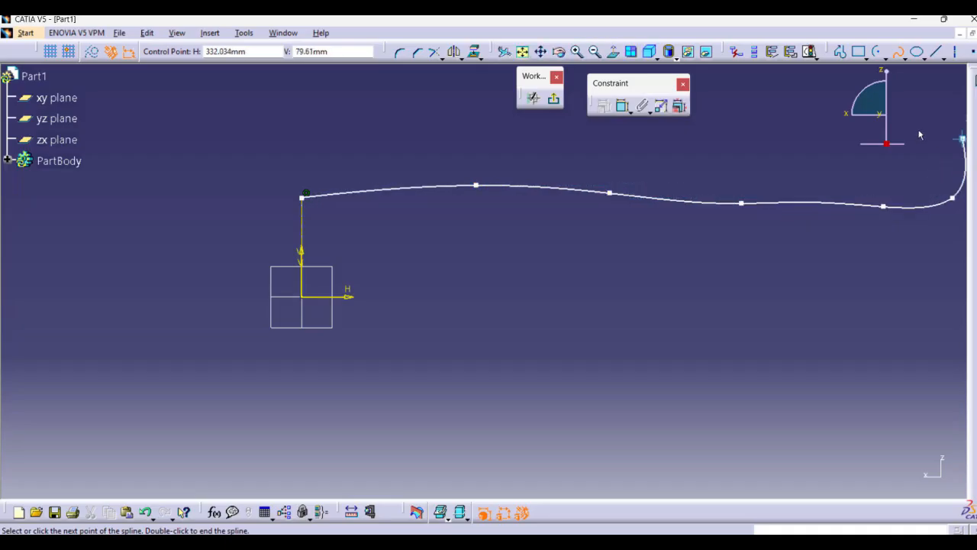
{"action": "double_click", "coordinate": [952, 198]}
{"action": "mouse_move", "coordinate": [483, 271]}
{"action": "middle_mouse_down"}
{"action": "mouse_move", "coordinate": [360, 255]}
{"action": "mouse_move", "coordinate": [369, 242]}
{"action": "middle_mouse_up"}
{"action": "left_click", "coordinate": [553, 97]}
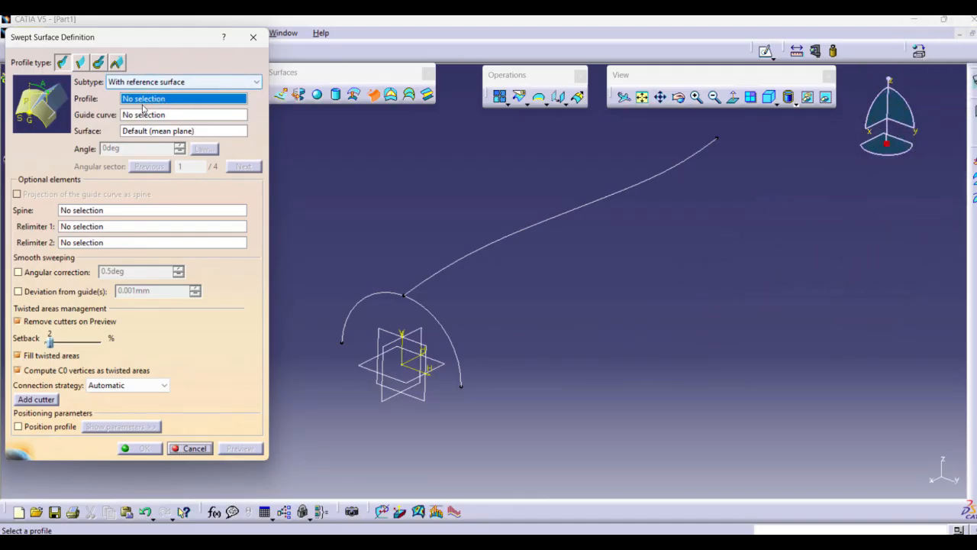
Preview a swept surface with the arc as profile and the spline as guide curve, without creating it.
{"action": "left_click", "coordinate": [376, 298]}
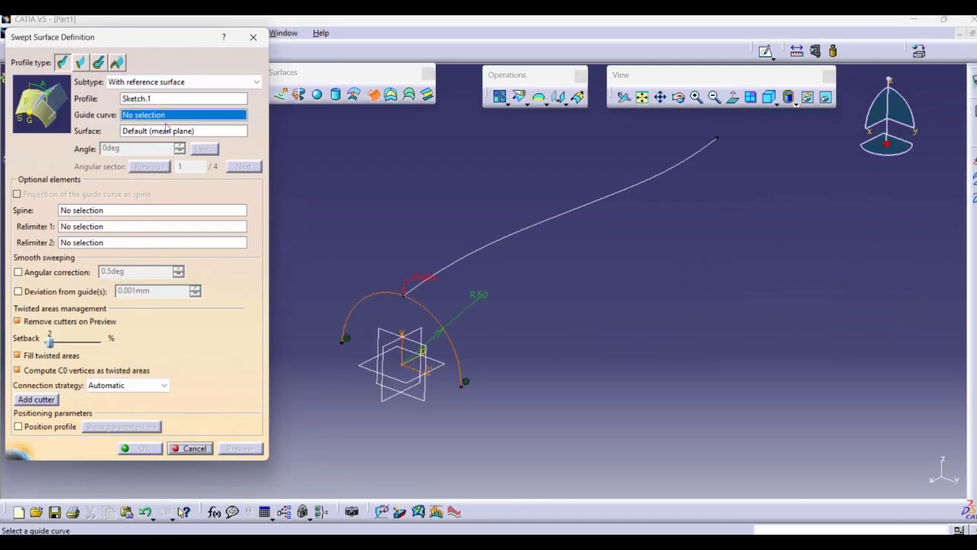
{"action": "left_click", "coordinate": [449, 264]}
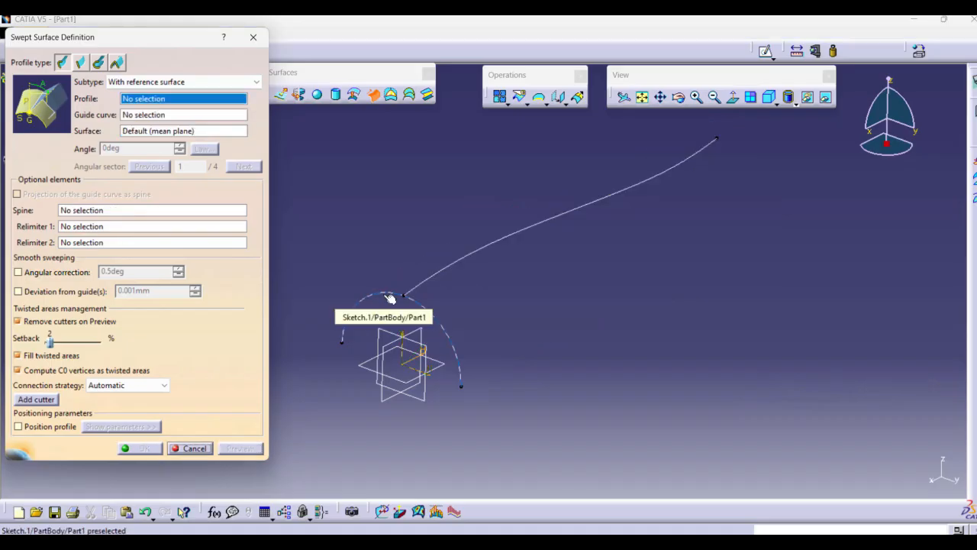
{"action": "left_click", "coordinate": [397, 296]}
{"action": "left_click", "coordinate": [448, 268]}
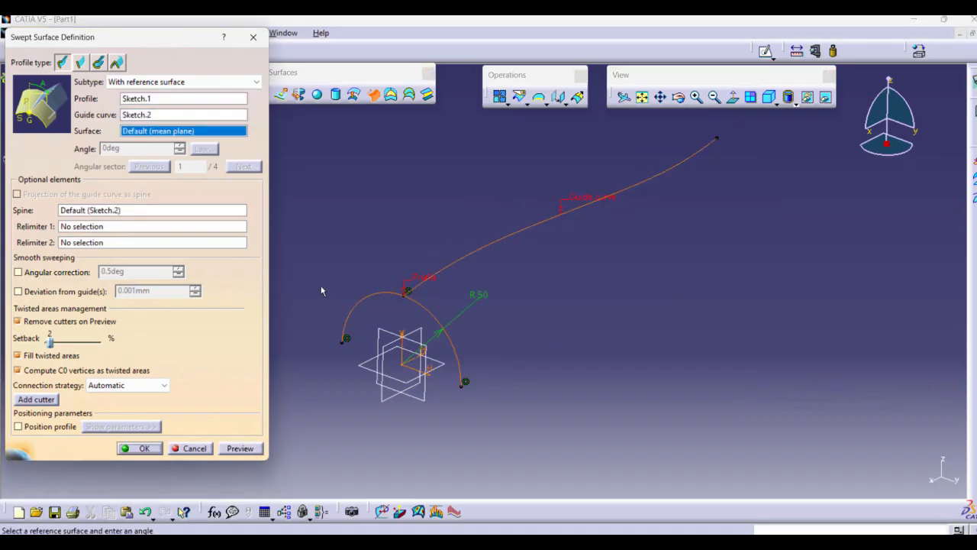
{"action": "left_click", "coordinate": [240, 448]}
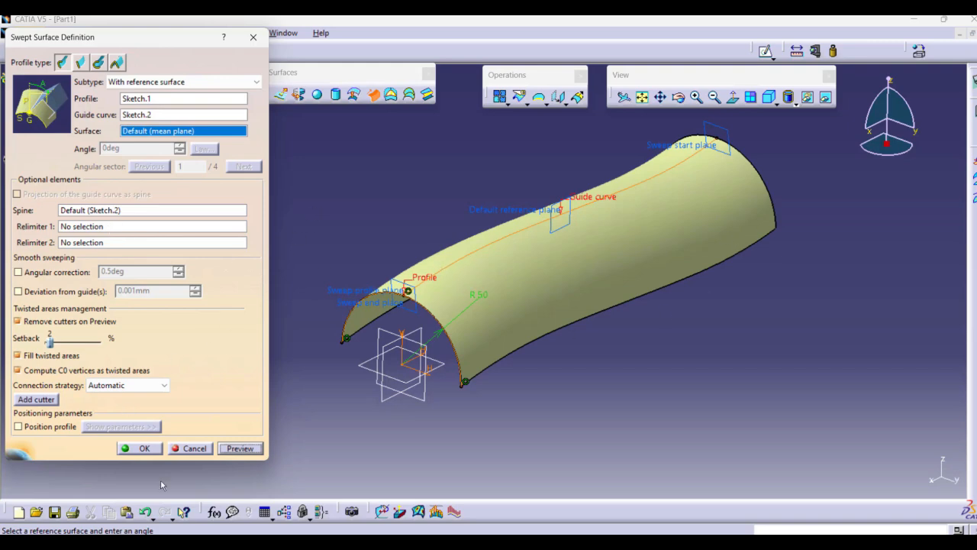
{"action": "left_click", "coordinate": [195, 449]}
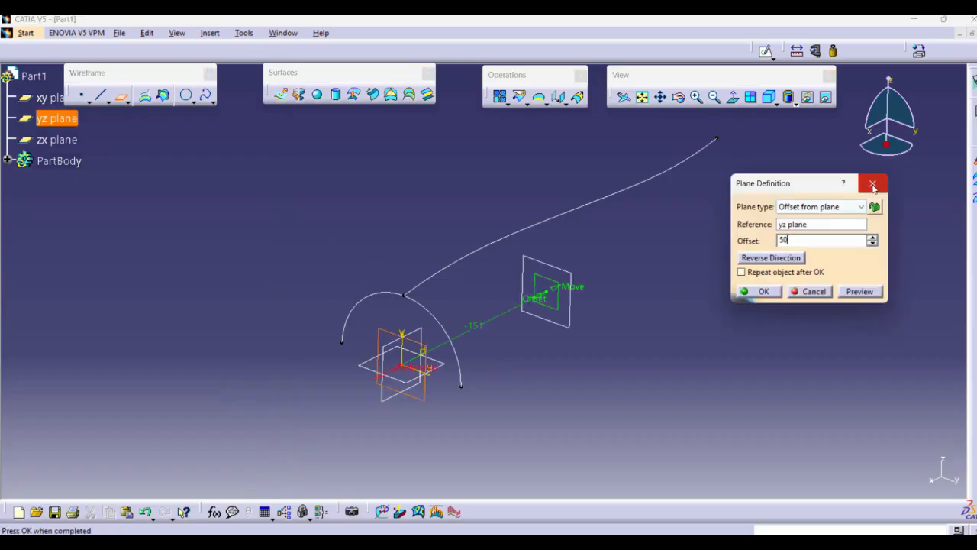
Create a reference plane offset -50 mm from the yz plane.
{"action": "left_click", "coordinate": [873, 186]}
{"action": "left_click", "coordinate": [120, 95]}
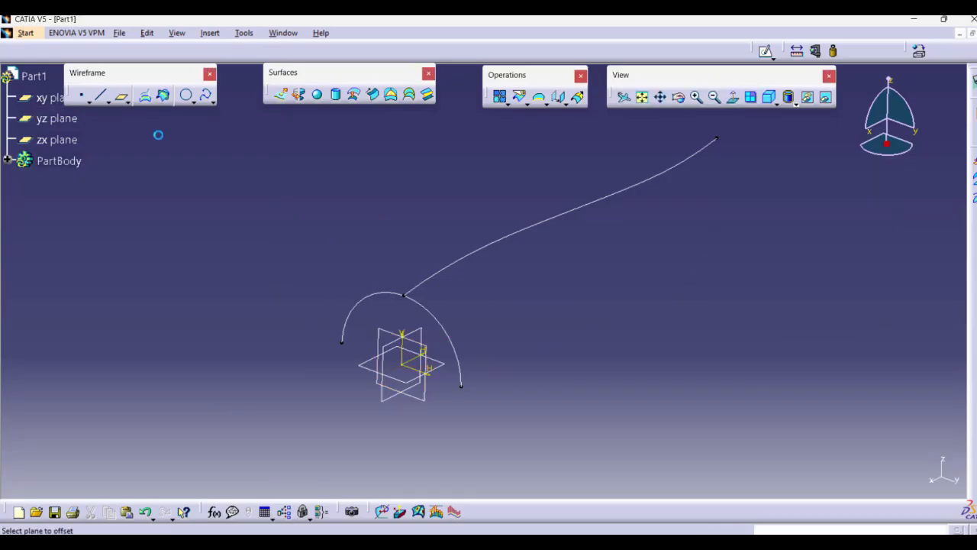
{"action": "left_click", "coordinate": [56, 118]}
{"action": "left_click", "coordinate": [782, 240]}
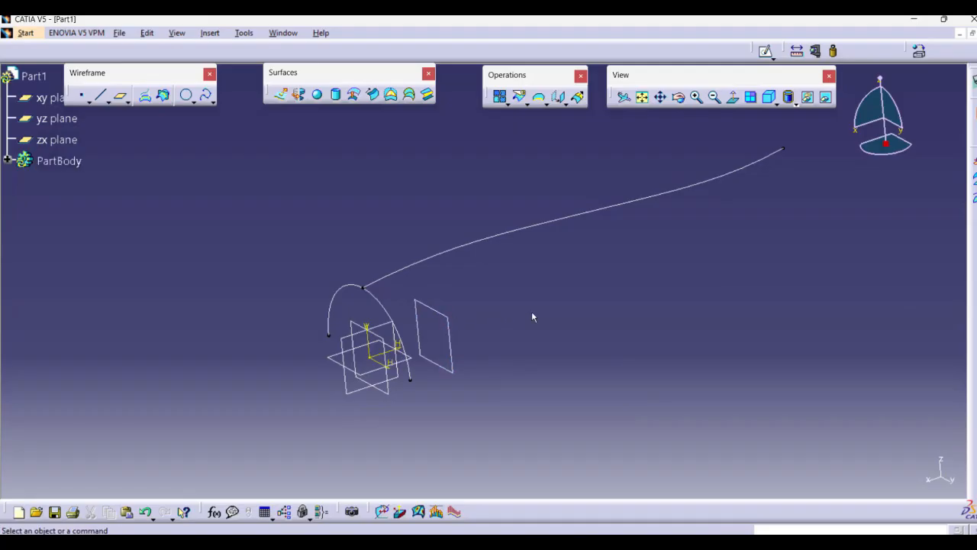
{"action": "left_click", "coordinate": [451, 321]}
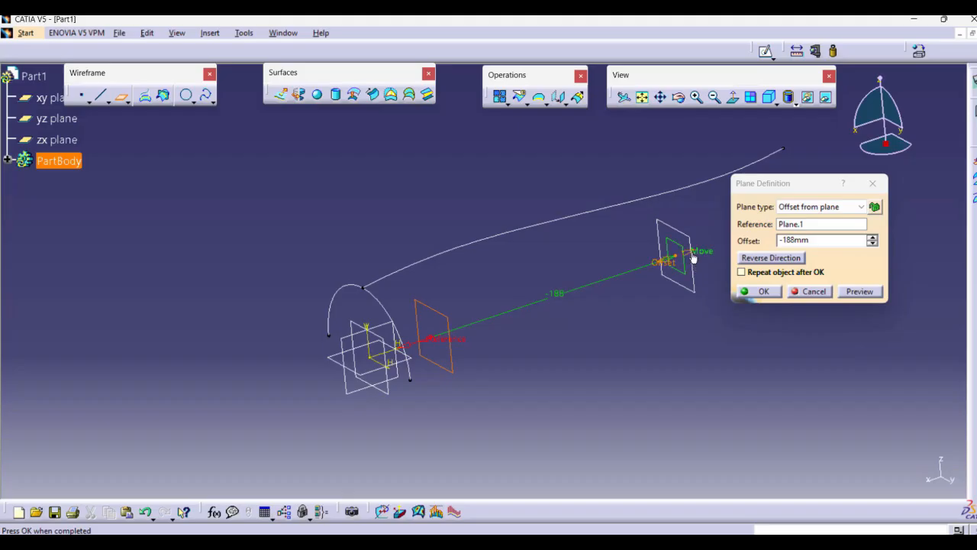
{"action": "left_click_drag", "start_coordinate": [693, 258], "coordinate": [575, 292]}
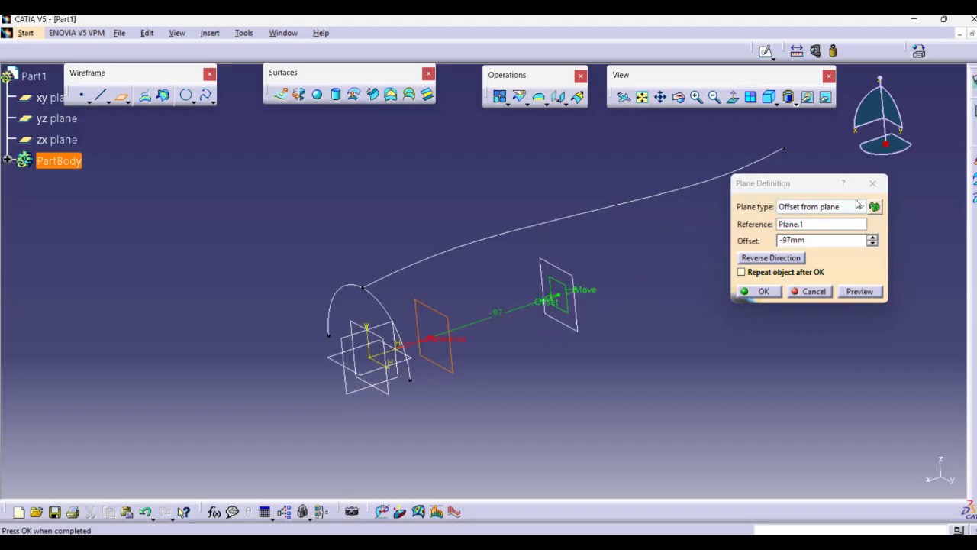
{"action": "left_click", "coordinate": [872, 183]}
Create a second reference plane offset -200 mm from the first offset plane.
{"action": "left_click", "coordinate": [121, 94]}
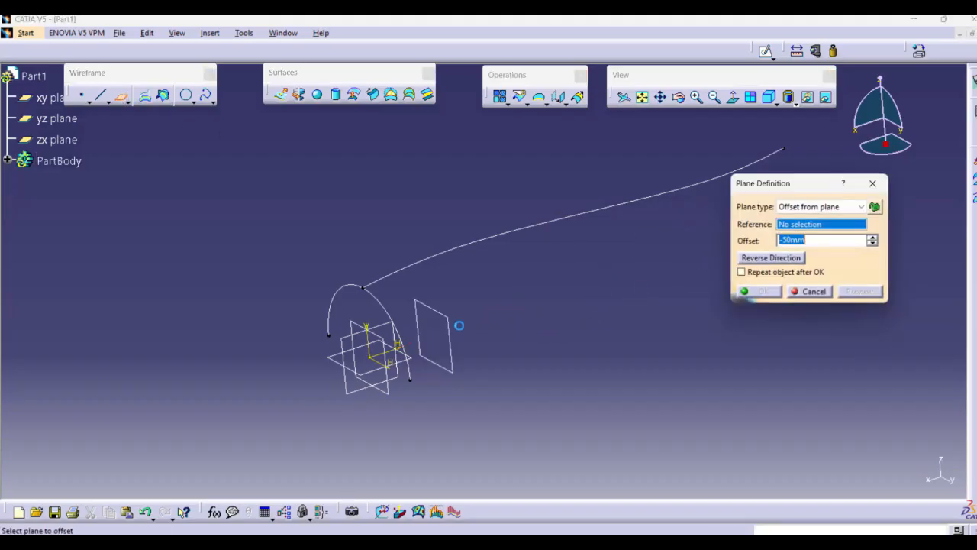
{"action": "left_click", "coordinate": [457, 327]}
{"action": "type", "text": "-20"}
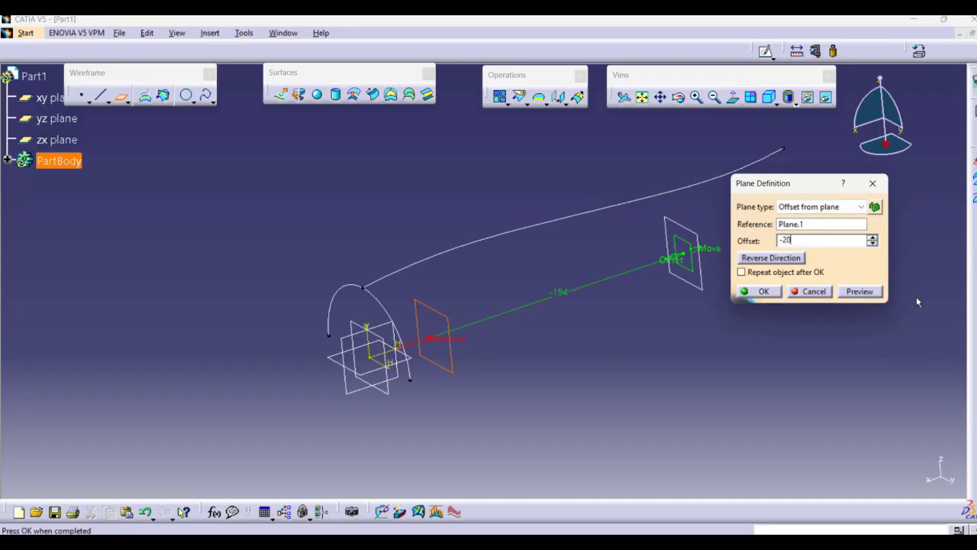
{"action": "type", "text": "0"}
{"action": "key", "text": "Return"}
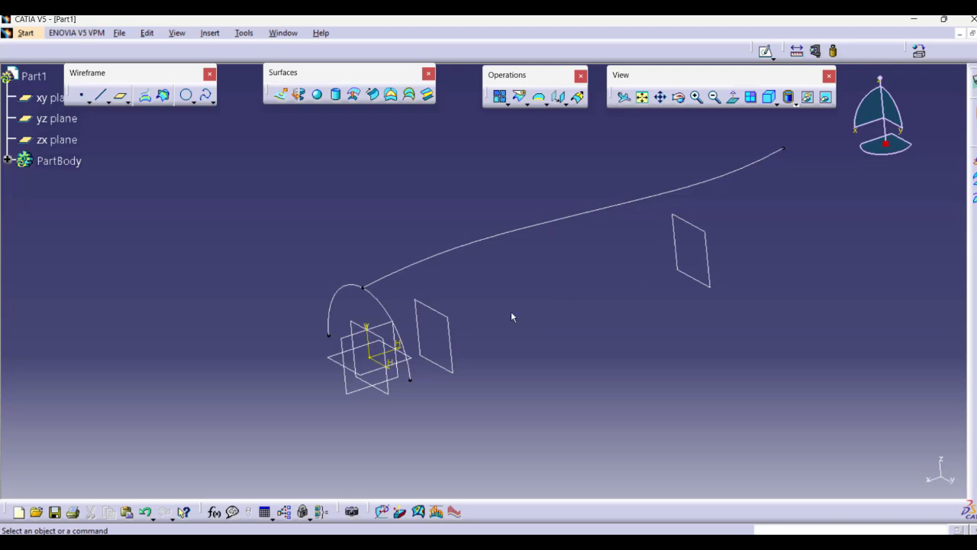
Create a swept surface from the arc profile along the spline guide curve, relimited between the two offset planes.
{"action": "left_click", "coordinate": [372, 94]}
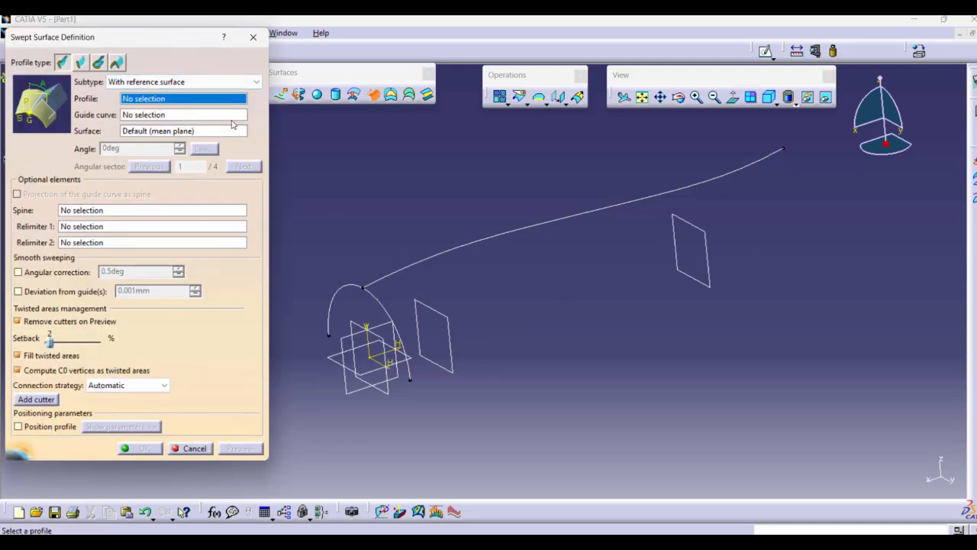
{"action": "left_click", "coordinate": [387, 309]}
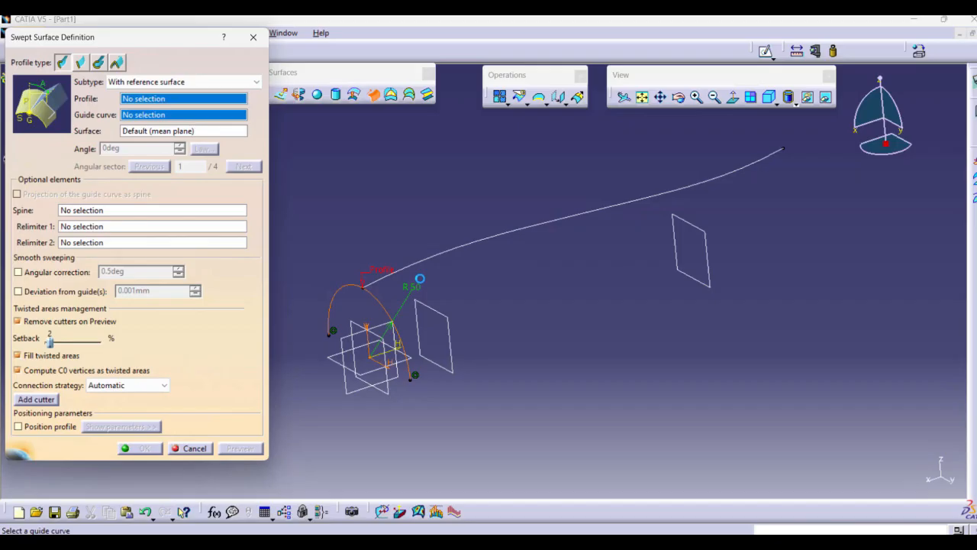
{"action": "left_click", "coordinate": [467, 248]}
{"action": "left_click", "coordinate": [239, 449]}
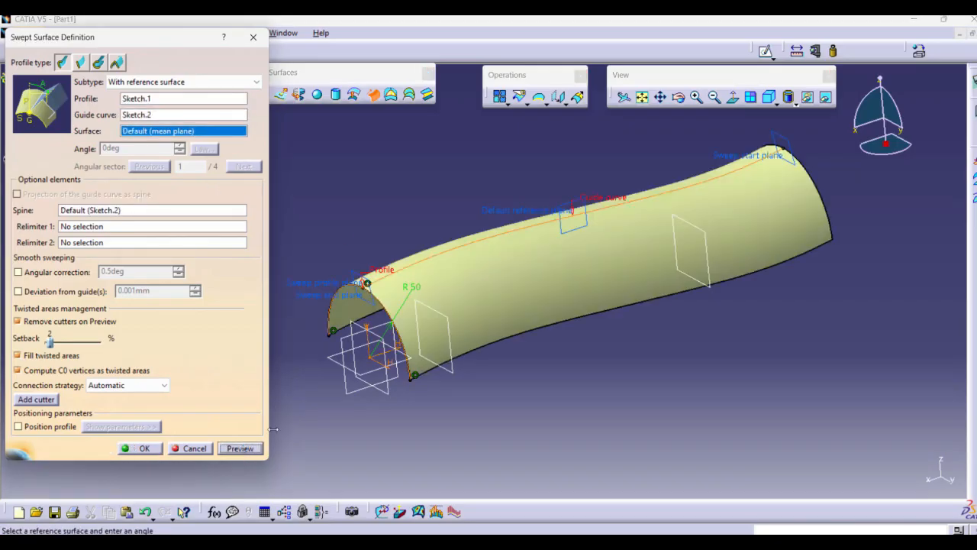
{"action": "left_click", "coordinate": [105, 227]}
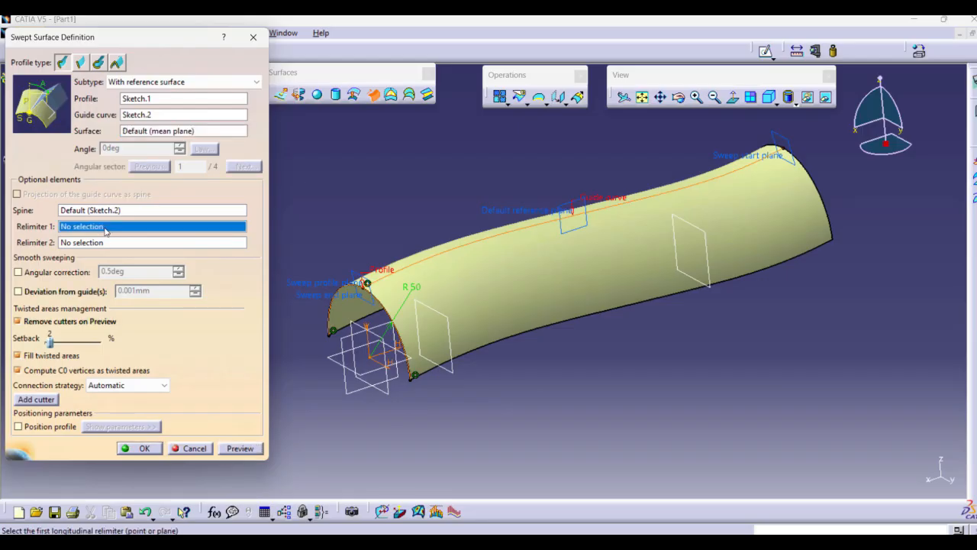
{"action": "left_click", "coordinate": [458, 330]}
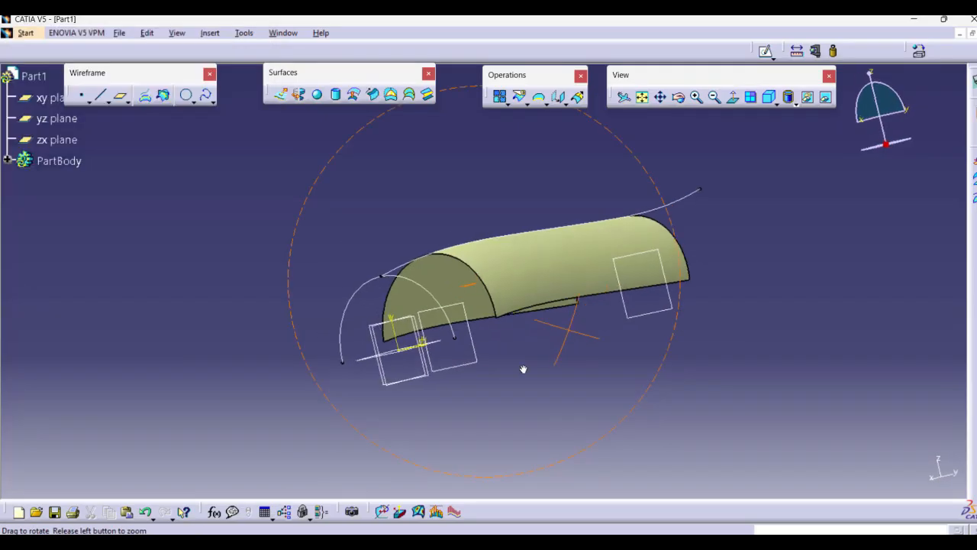
{"action": "middle_click_drag", "start_coordinate": [524, 369], "coordinate": [531, 392]}
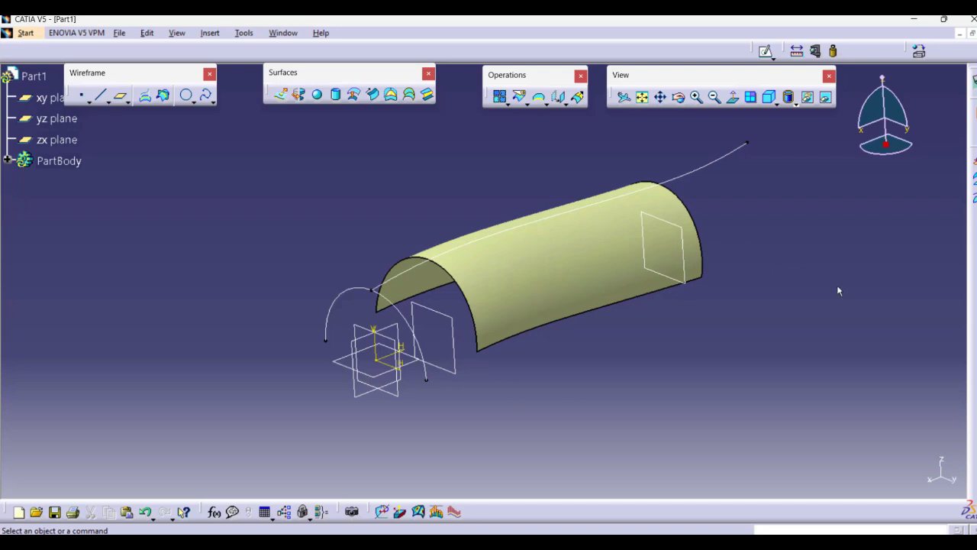
Hide the waving spline guide curve and start a new sketch on the xy plane.
{"action": "right_click", "coordinate": [522, 227]}
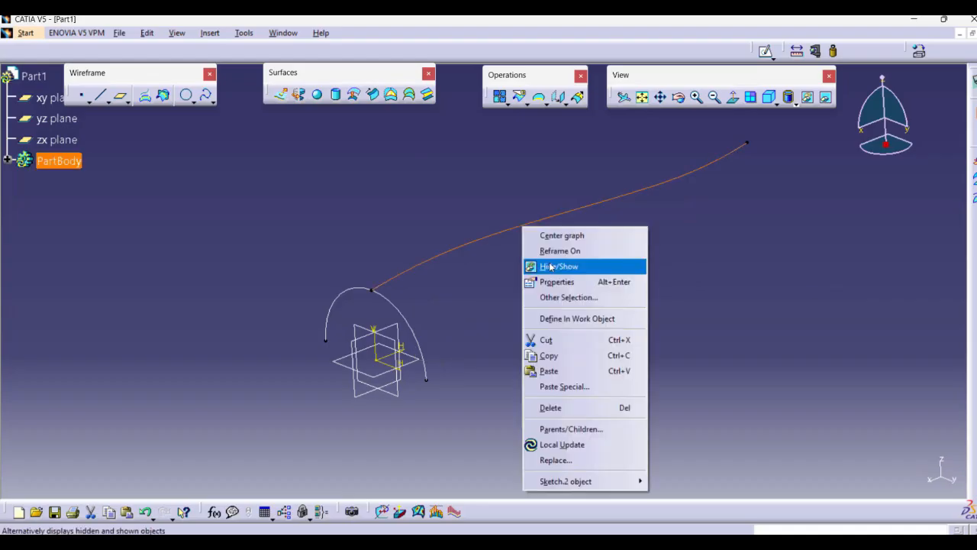
{"action": "left_click", "coordinate": [549, 266]}
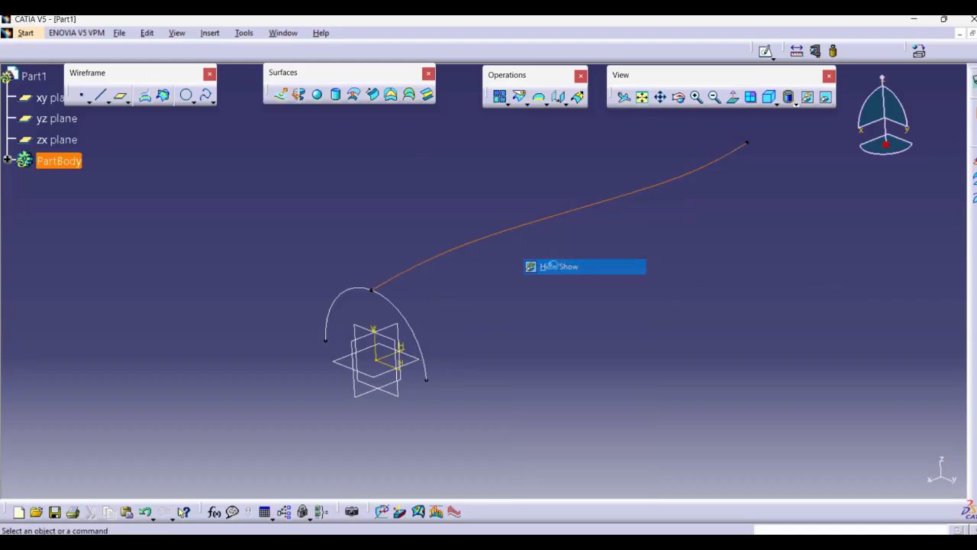
{"action": "left_click", "coordinate": [416, 369]}
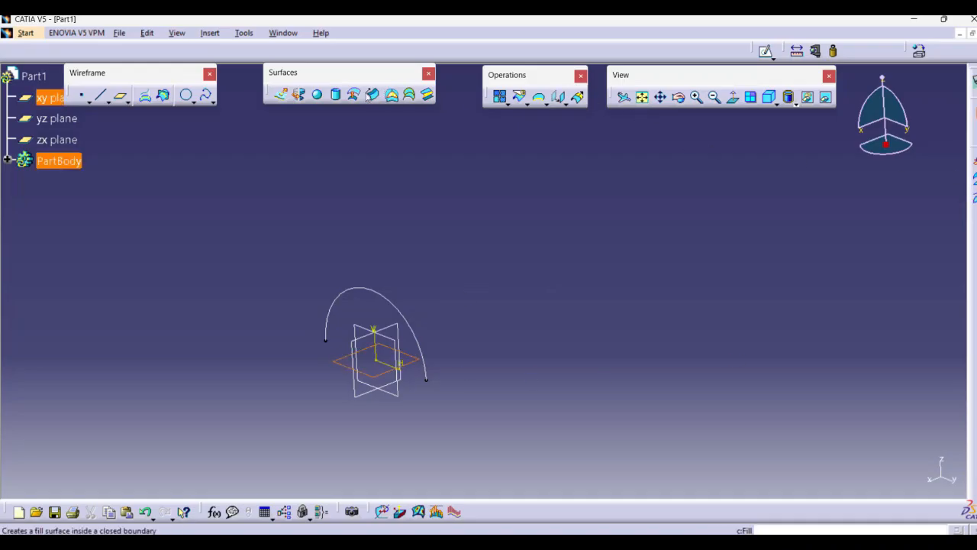
{"action": "left_click", "coordinate": [765, 50]}
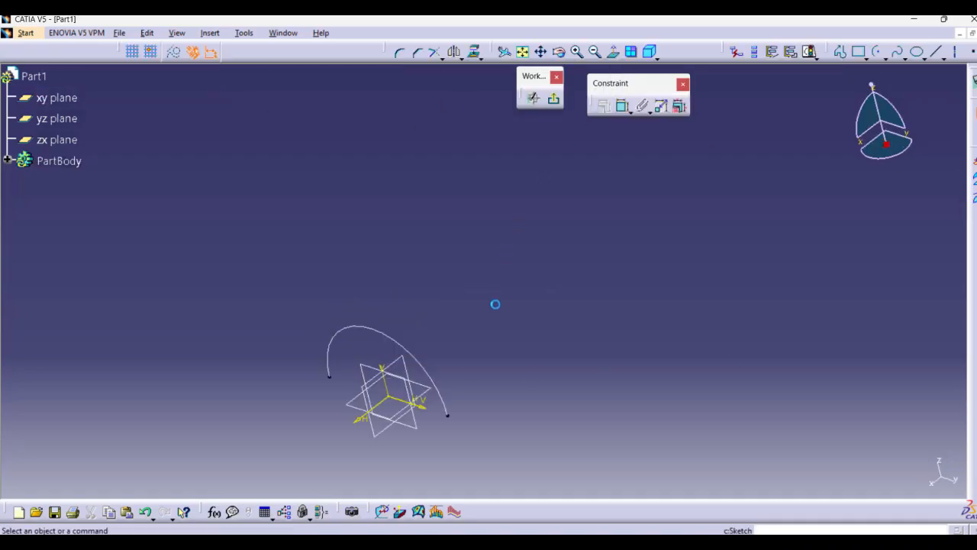
Project the semicircular arc into the sketch as construction geometry.
{"action": "mouse_move", "coordinate": [609, 301]}
{"action": "middle_mouse_down"}
{"action": "mouse_move", "coordinate": [437, 339]}
{"action": "mouse_move", "coordinate": [466, 305]}
{"action": "mouse_move", "coordinate": [460, 340]}
{"action": "middle_mouse_up"}
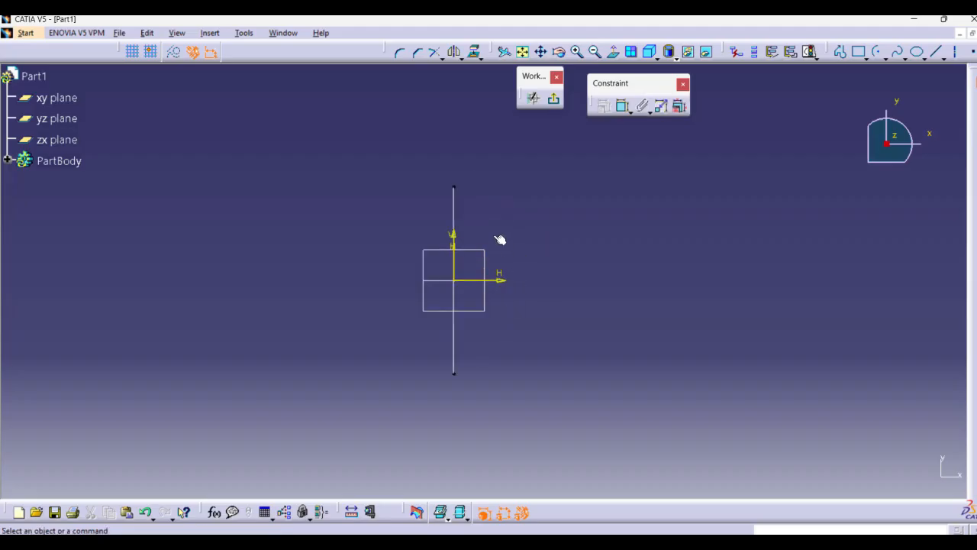
{"action": "left_click", "coordinate": [455, 200]}
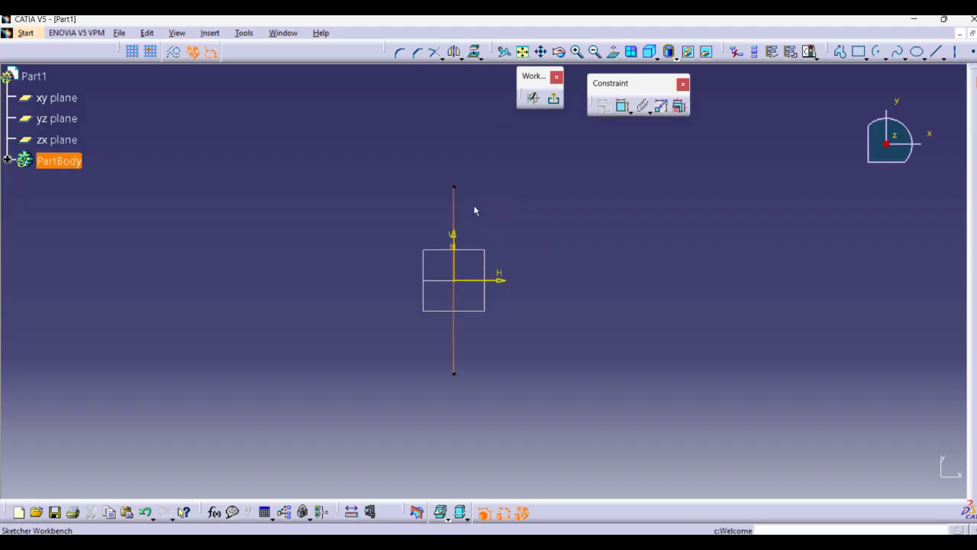
{"action": "middle_click_drag", "start_coordinate": [482, 306], "coordinate": [419, 272]}
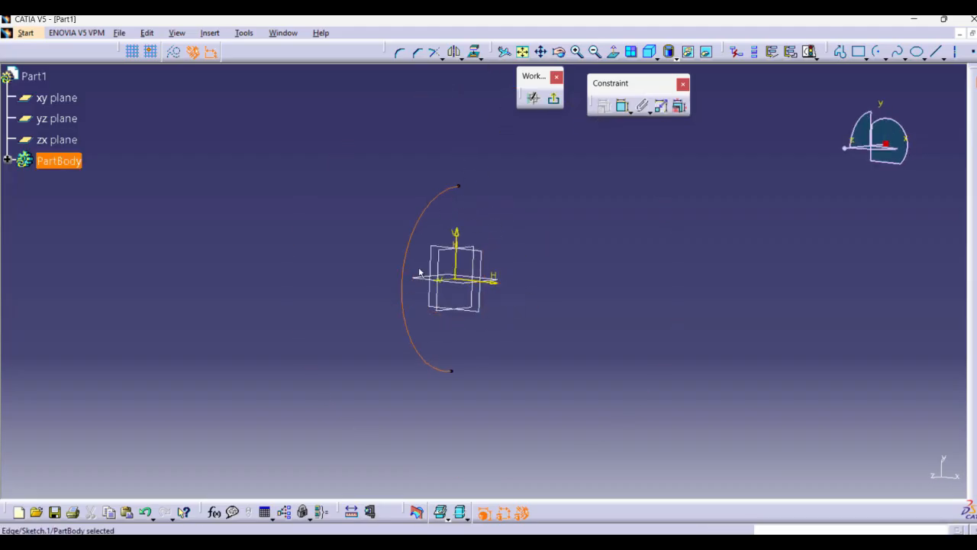
{"action": "mouse_move", "coordinate": [515, 339]}
{"action": "middle_mouse_down"}
{"action": "mouse_move", "coordinate": [578, 364]}
{"action": "mouse_move", "coordinate": [481, 101]}
{"action": "middle_mouse_up"}
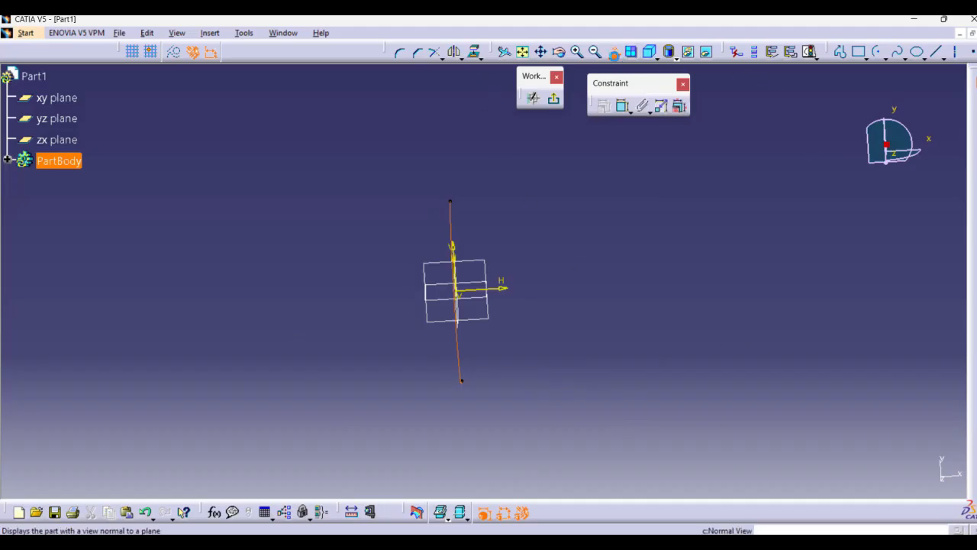
{"action": "left_click", "coordinate": [613, 51]}
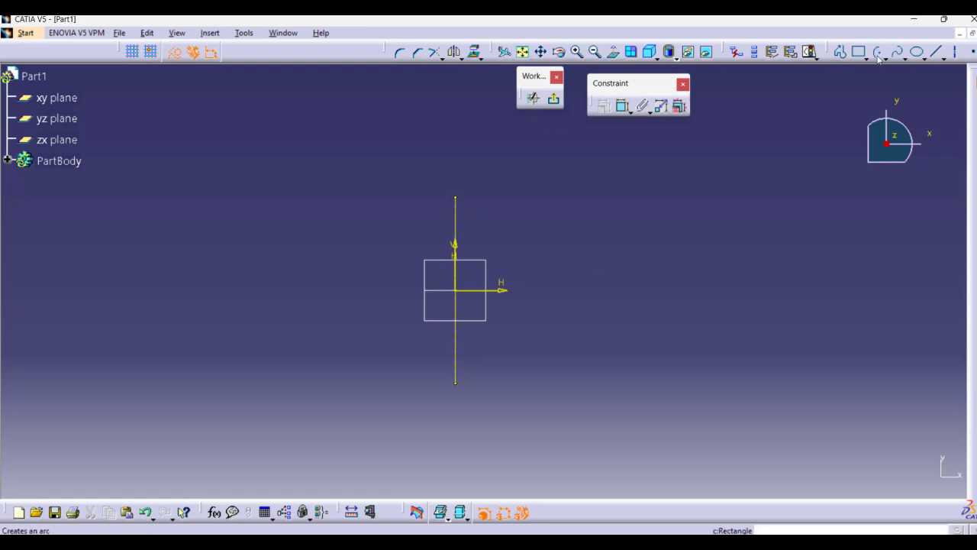
{"action": "left_click", "coordinate": [935, 51]}
{"action": "left_click", "coordinate": [461, 389]}
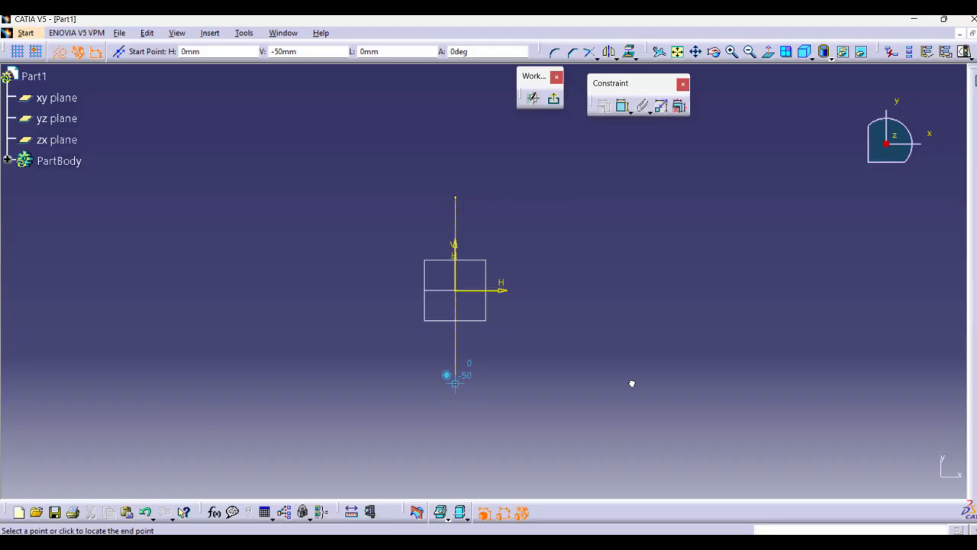
{"action": "key", "text": "Escape"}
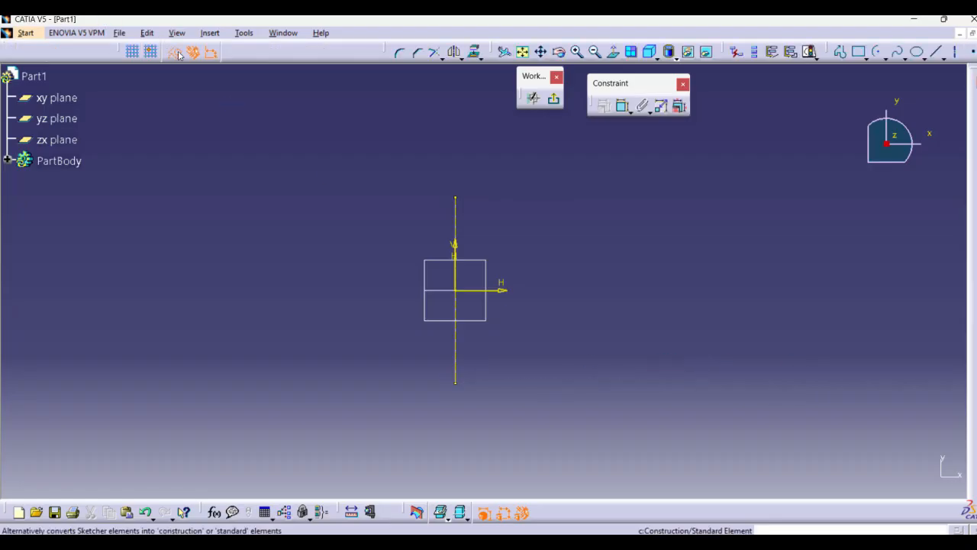
Turn off construction mode and draw a horizontal line about 340 mm long from the projected arc's lower endpoint.
{"action": "left_click", "coordinate": [941, 55]}
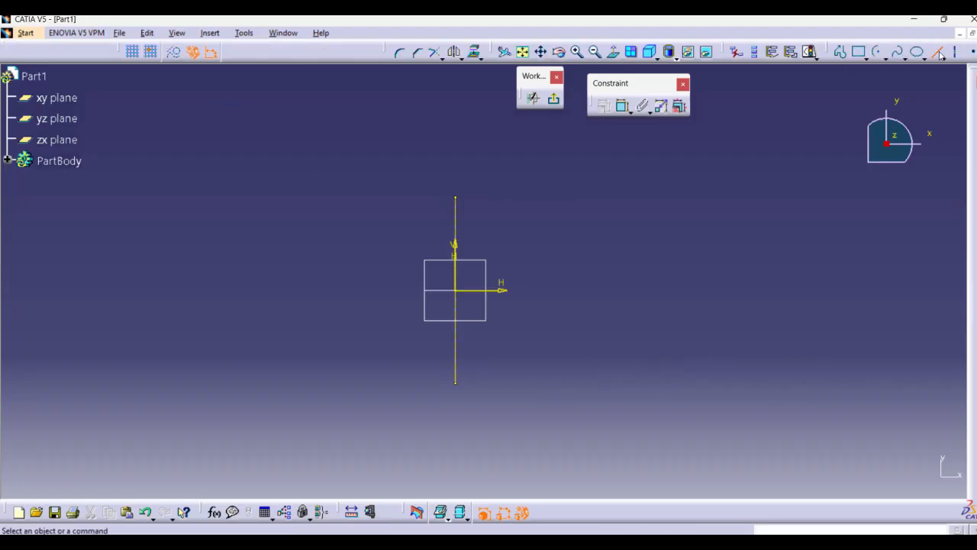
{"action": "middle_click_drag", "start_coordinate": [549, 338], "coordinate": [329, 304]}
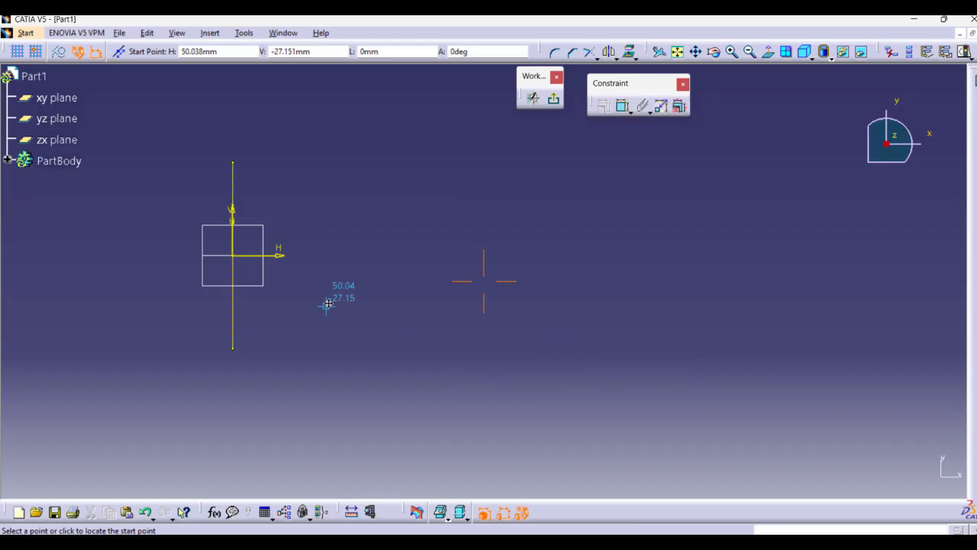
{"action": "left_click", "coordinate": [232, 348]}
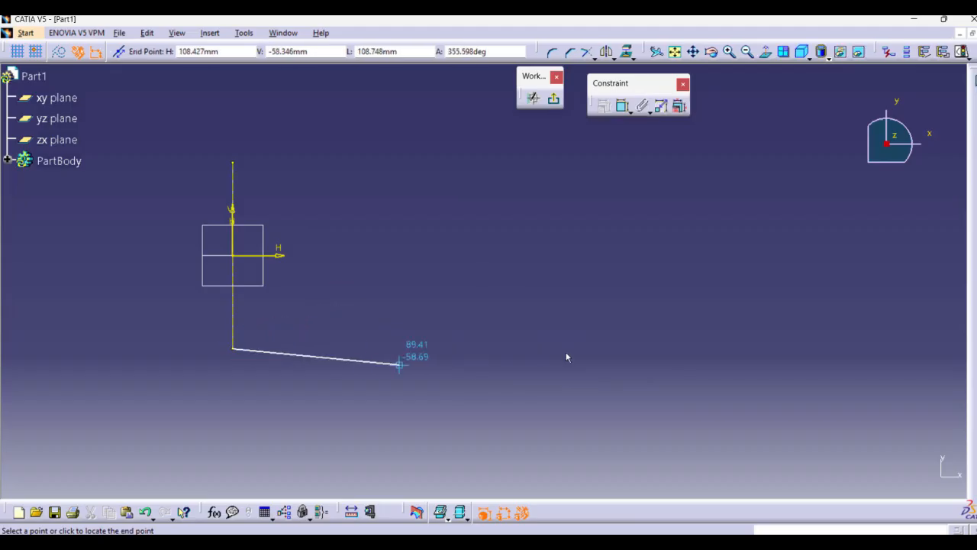
{"action": "left_click", "coordinate": [865, 348]}
Draw a waving five-point spline about 340 mm long from the projected arc's upper endpoint, and exit the sketch.
{"action": "left_click", "coordinate": [898, 51]}
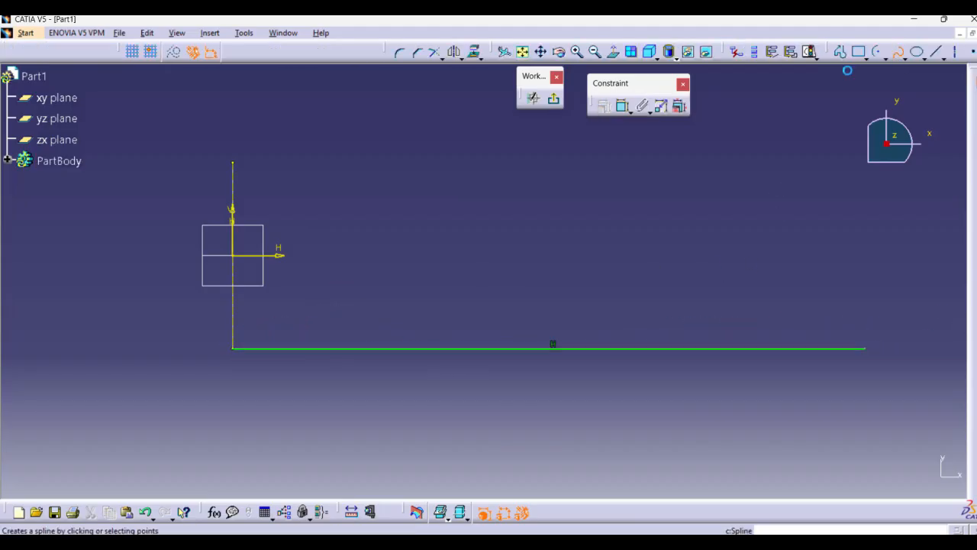
{"action": "left_click", "coordinate": [232, 162]}
{"action": "left_click", "coordinate": [366, 148]}
{"action": "left_click", "coordinate": [552, 166]}
{"action": "left_click", "coordinate": [819, 179]}
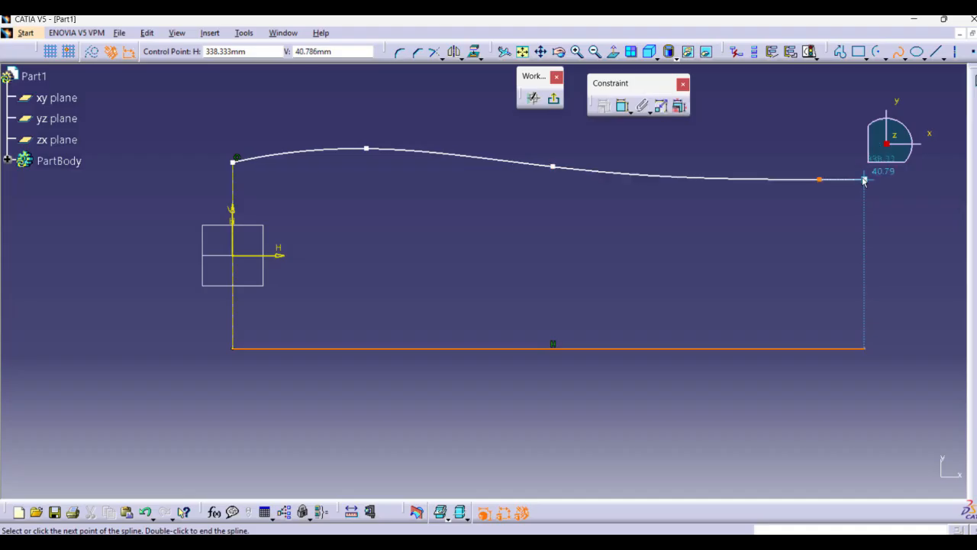
{"action": "left_click", "coordinate": [864, 173]}
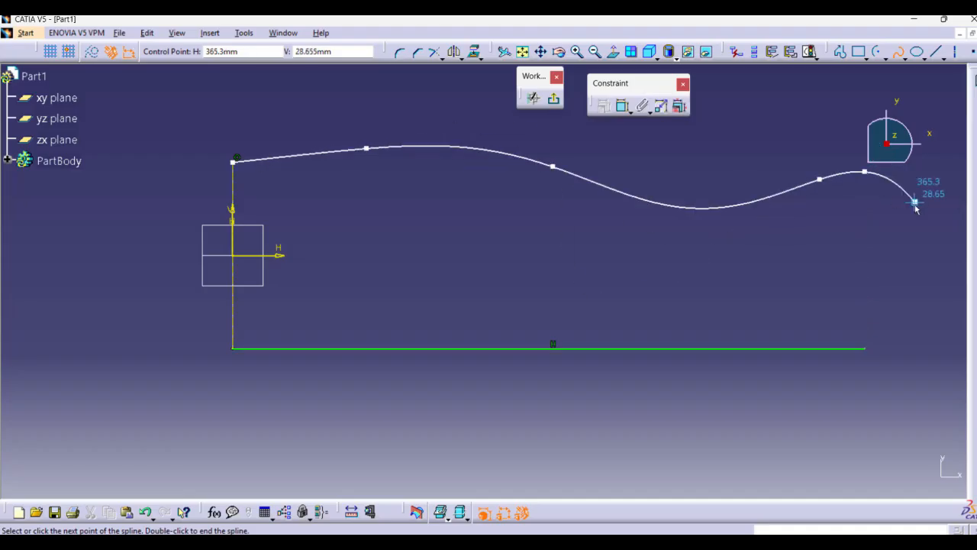
{"action": "key", "text": "Escape"}
{"action": "middle_click_drag", "start_coordinate": [706, 229], "coordinate": [687, 240]}
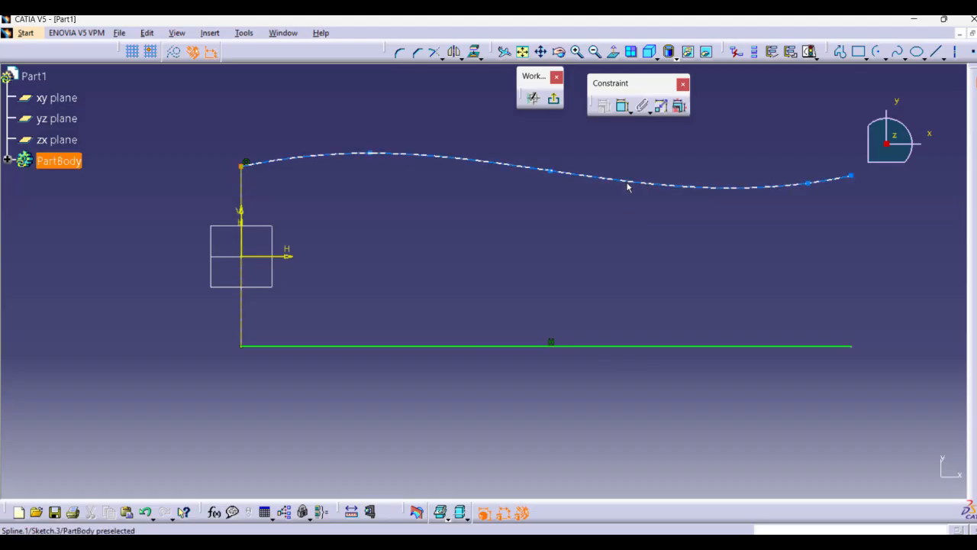
{"action": "left_click", "coordinate": [554, 99]}
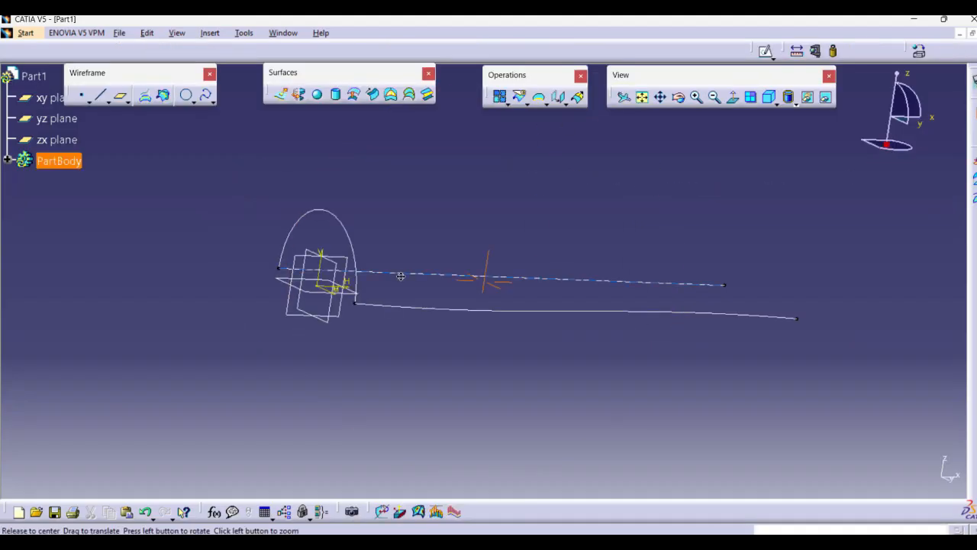
Try to create a swept surface with two guide curves, using the arc as profile and the straight line as guide curve 1.
{"action": "middle_click_drag", "start_coordinate": [400, 276], "coordinate": [389, 366]}
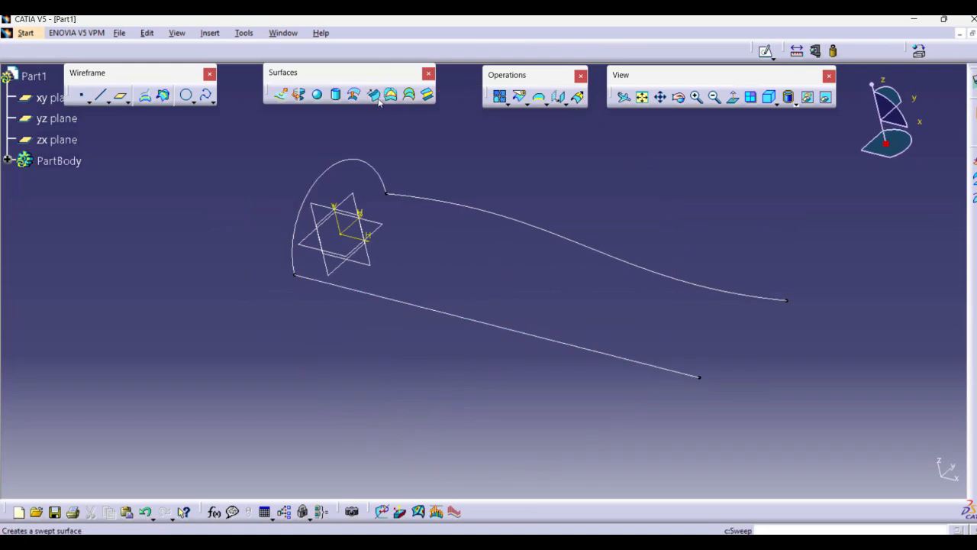
{"action": "left_click", "coordinate": [378, 100]}
{"action": "left_click", "coordinate": [127, 84]}
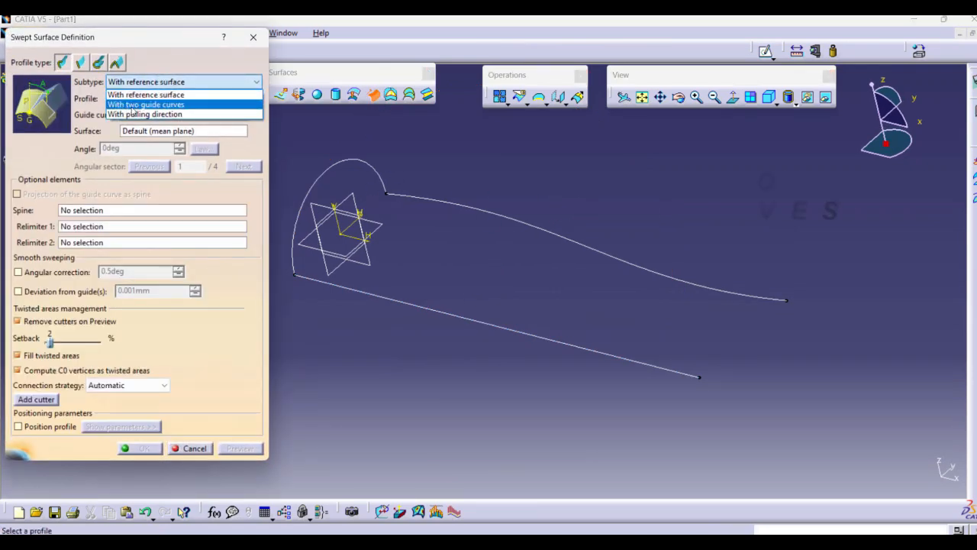
{"action": "left_click", "coordinate": [122, 105]}
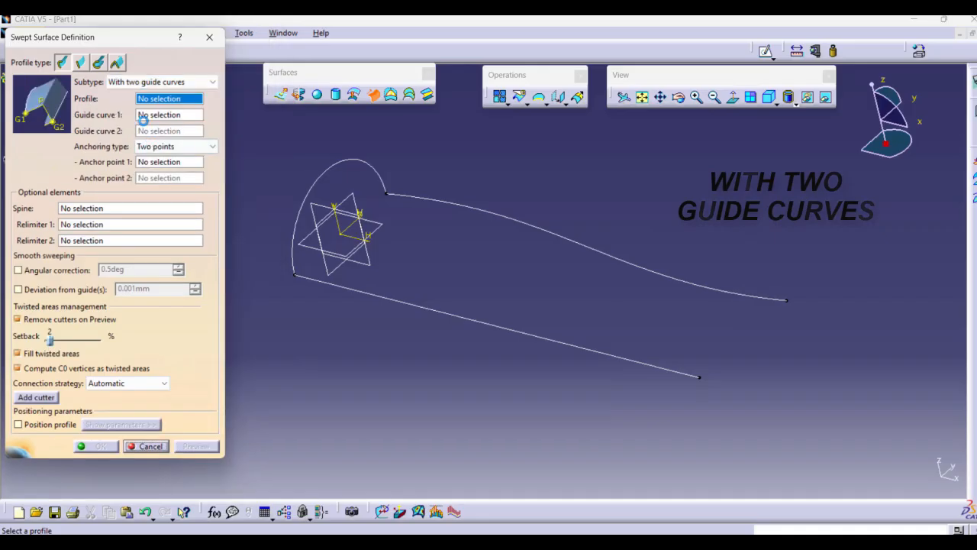
{"action": "left_click", "coordinate": [314, 177]}
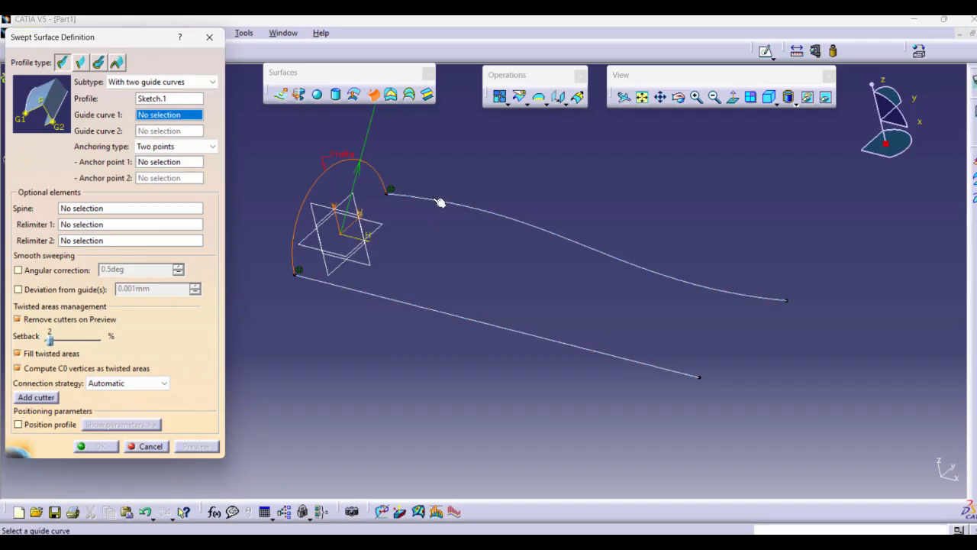
{"action": "left_click", "coordinate": [395, 302]}
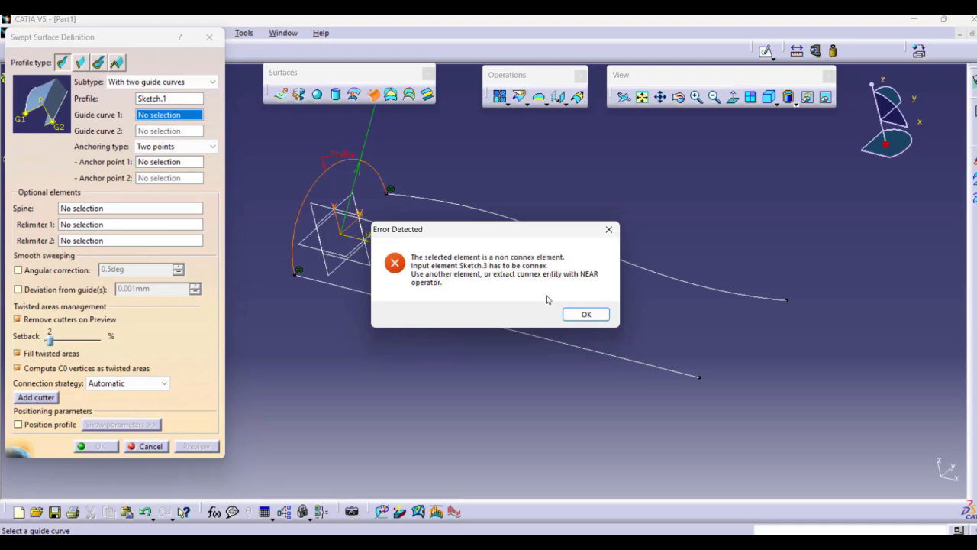
{"action": "left_click", "coordinate": [587, 315]}
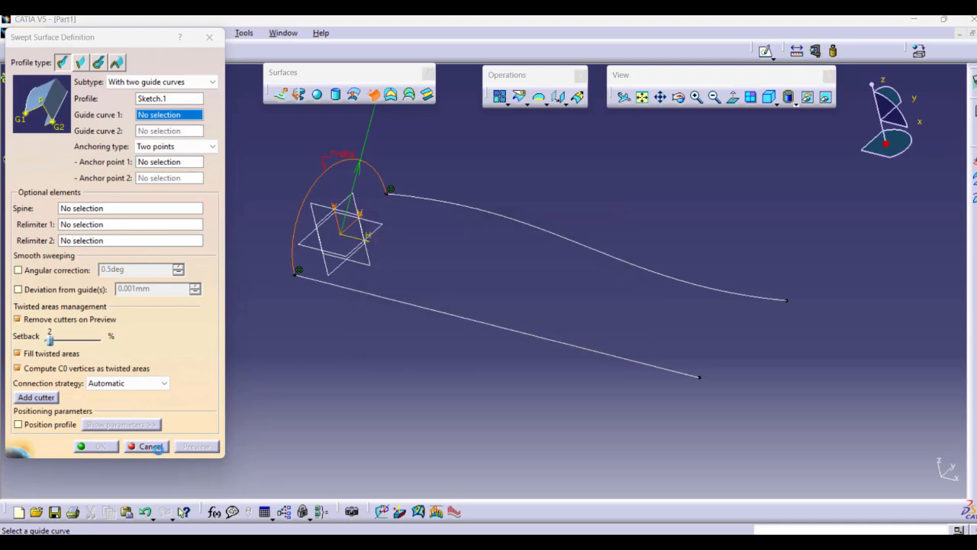
{"action": "left_click", "coordinate": [157, 448]}
Delete the spline from the sketch on the xy plane, keeping only the straight guide line, and exit the sketch.
{"action": "double_click", "coordinate": [496, 216]}
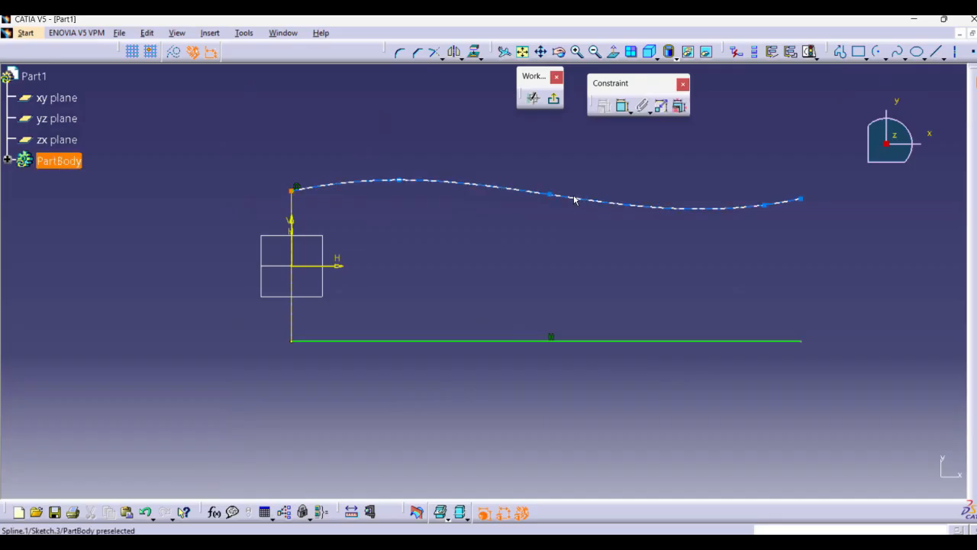
{"action": "left_click", "coordinate": [588, 201]}
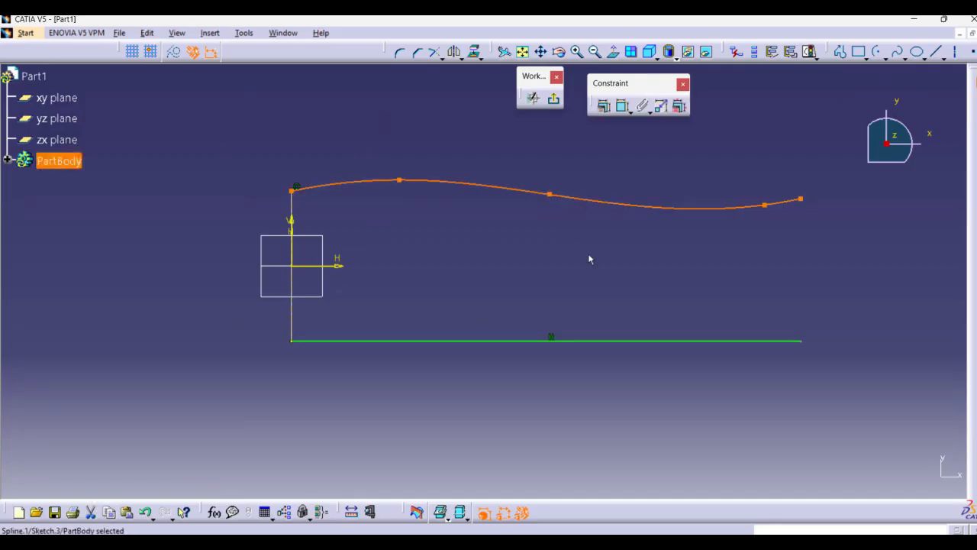
{"action": "key", "text": "Delete"}
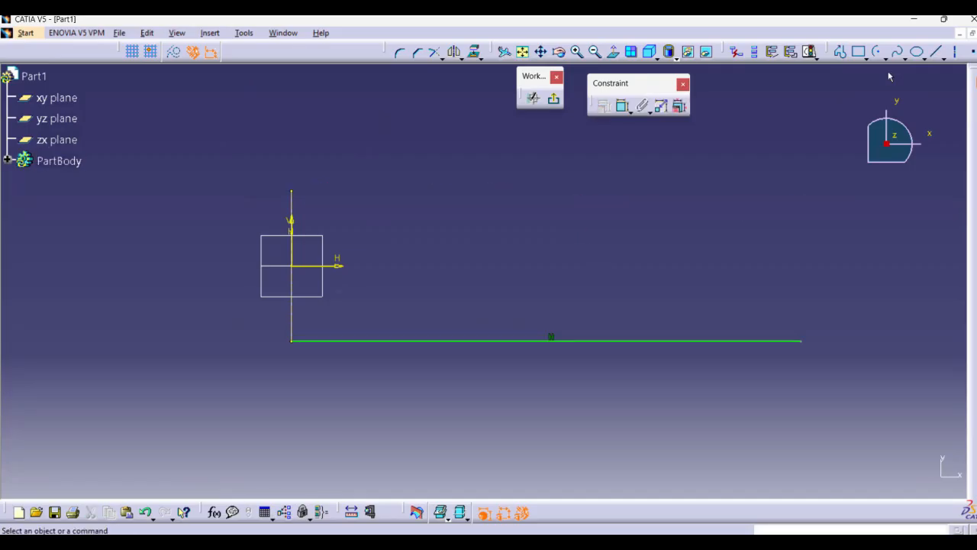
{"action": "left_click", "coordinate": [554, 98]}
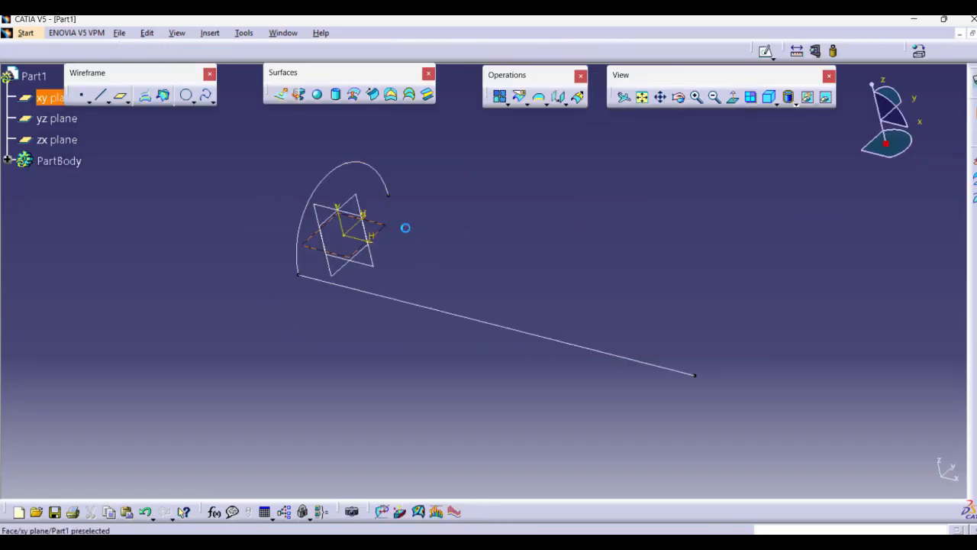
Start a sketch on the xy plane, project the semicircular arc into it and convert the projection to construction geometry.
{"action": "left_click", "coordinate": [405, 227]}
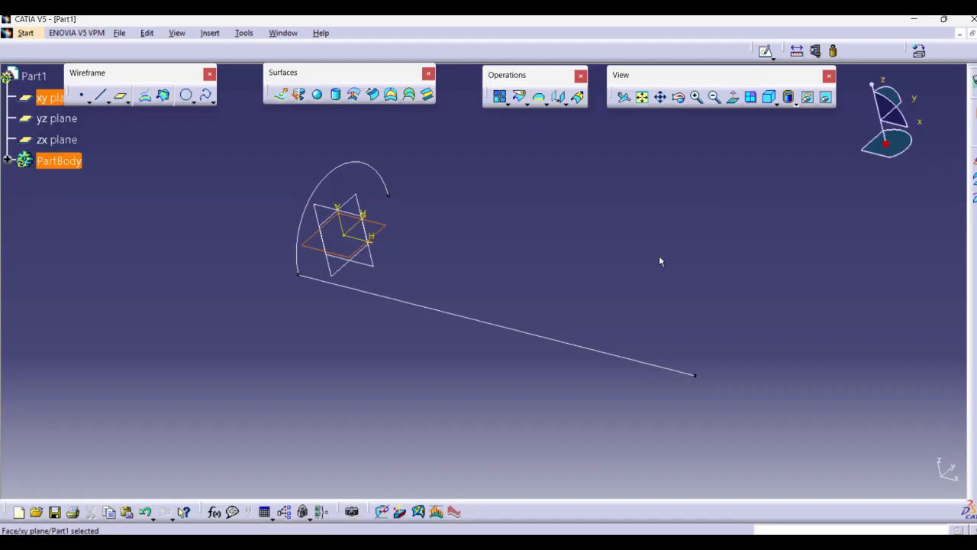
{"action": "left_click", "coordinate": [766, 51]}
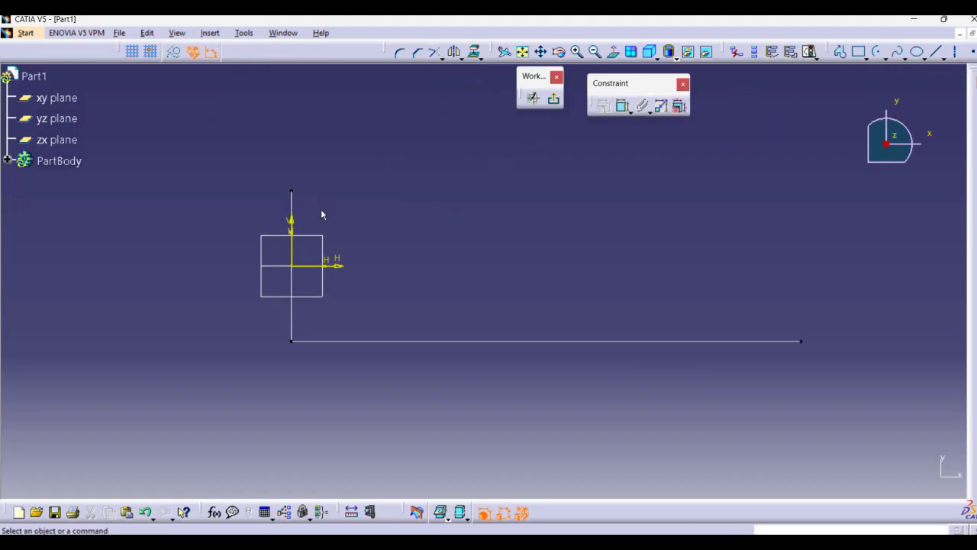
{"action": "left_click", "coordinate": [291, 199]}
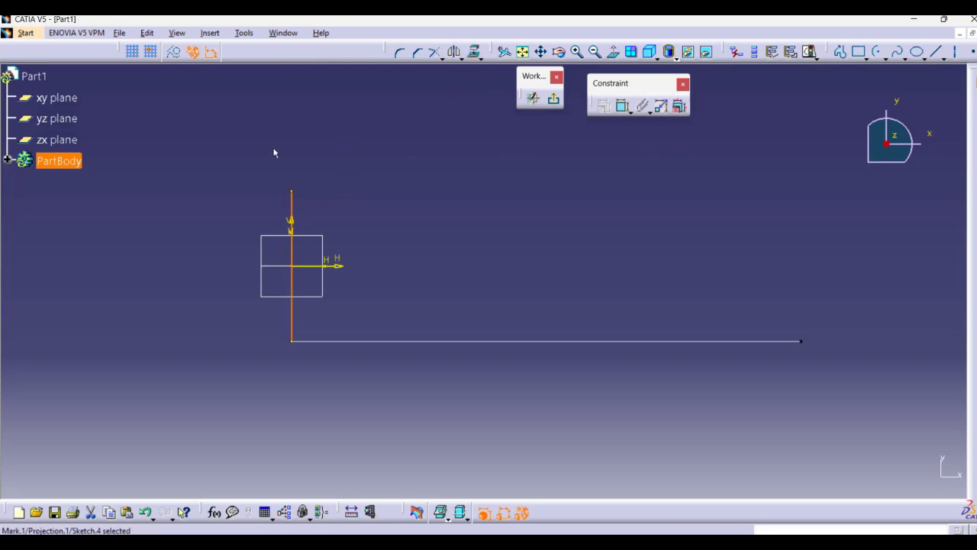
{"action": "left_click", "coordinate": [176, 55]}
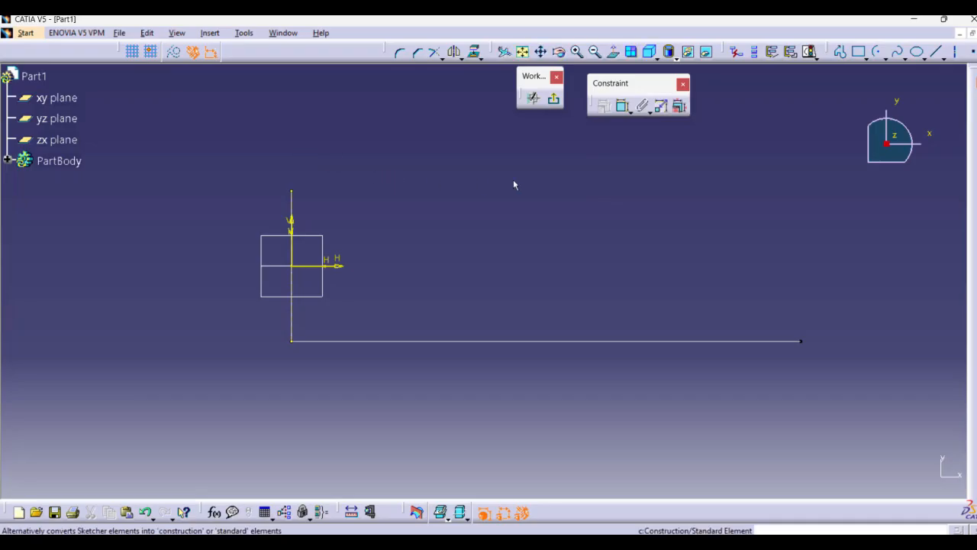
Draw a waving four-point spline from the projected arc's upper endpoint to above the straight guide line's far end, and exit the sketch.
{"action": "left_click", "coordinate": [898, 51]}
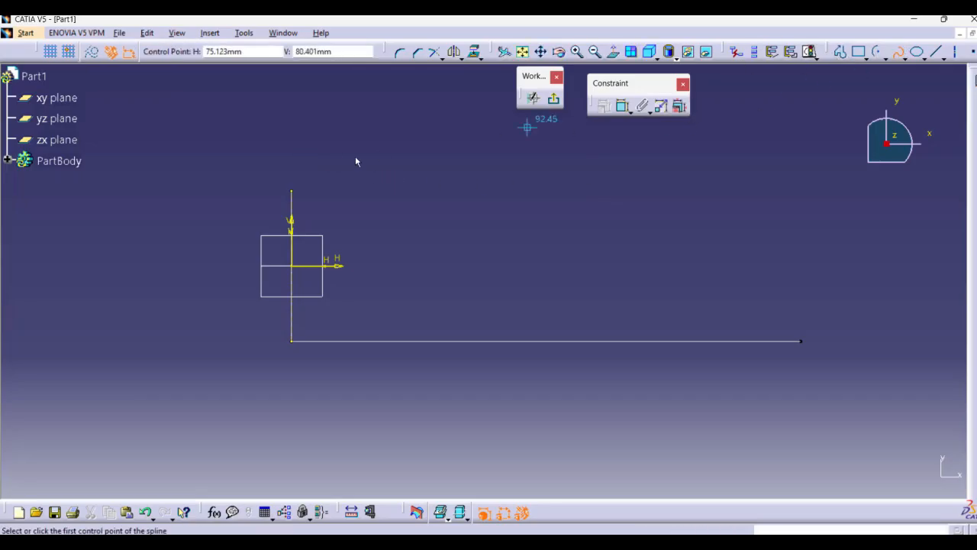
{"action": "left_click", "coordinate": [291, 190]}
{"action": "left_click", "coordinate": [403, 176]}
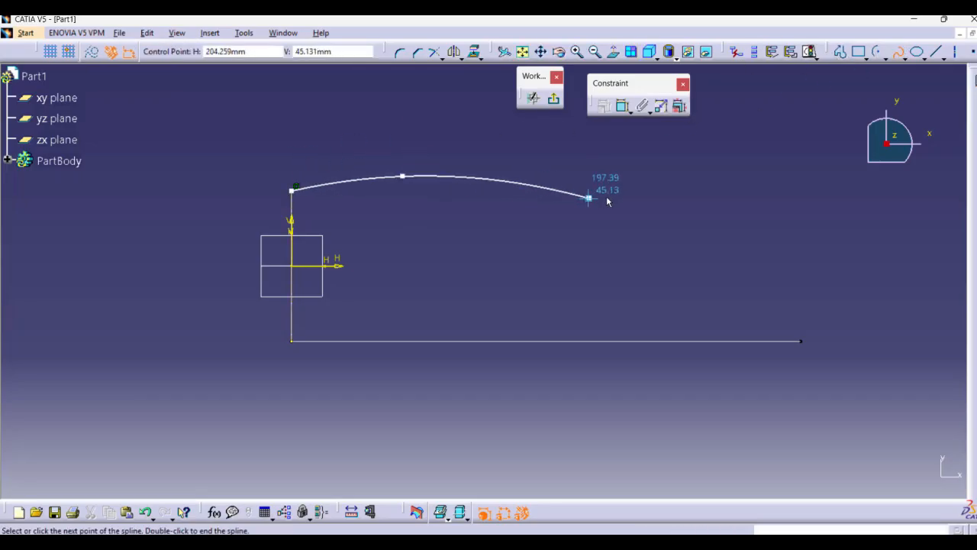
{"action": "left_click", "coordinate": [607, 198]}
{"action": "double_click", "coordinate": [800, 191]}
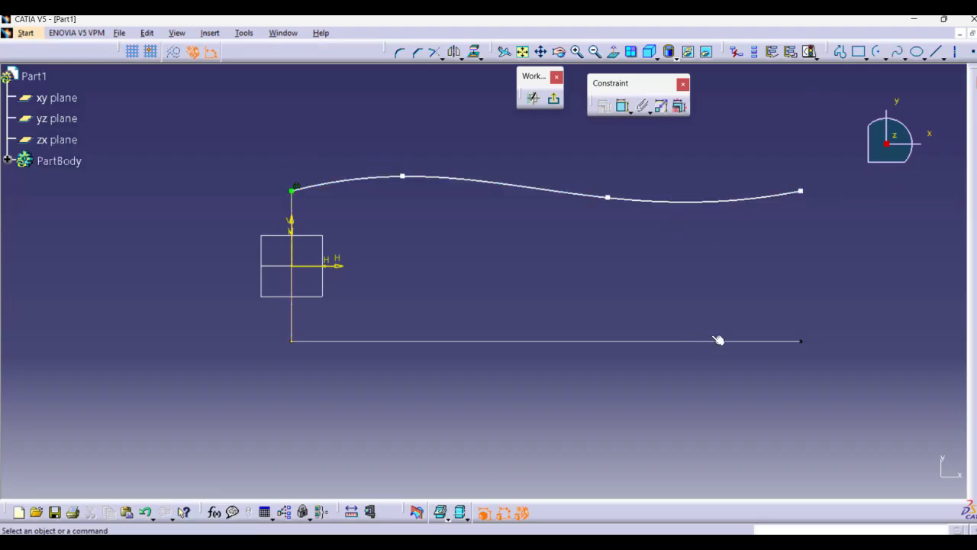
{"action": "left_click", "coordinate": [556, 104]}
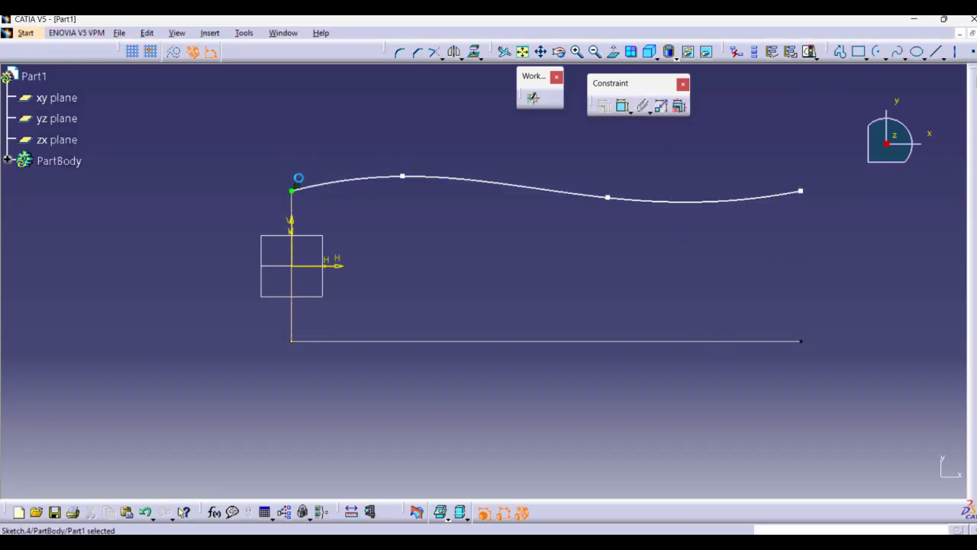
Create a swept surface with two guide curves, using the arc as profile, the straight line as guide curve 1 and the spline as guide curve 2.
{"action": "middle_click_drag", "start_coordinate": [335, 269], "coordinate": [340, 366]}
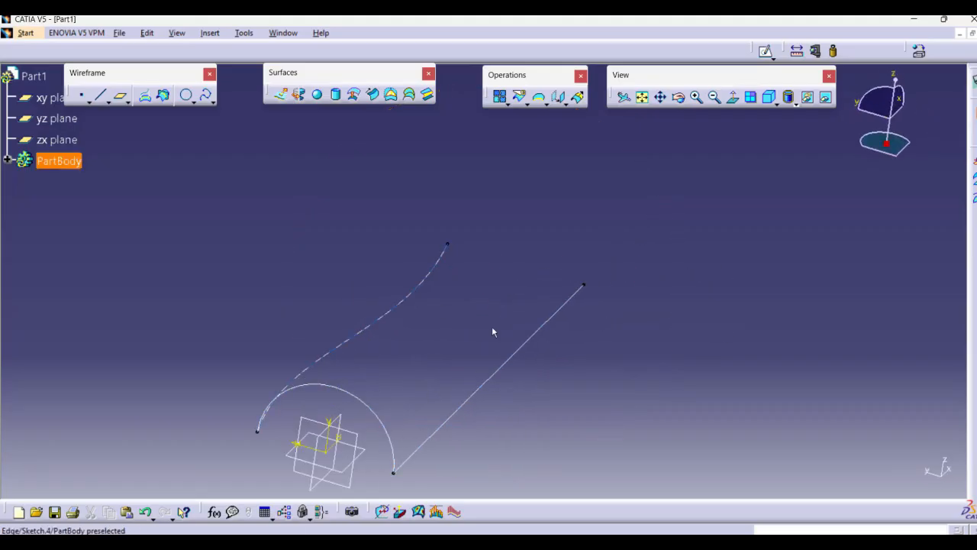
{"action": "middle_click_drag", "start_coordinate": [642, 307], "coordinate": [672, 253]}
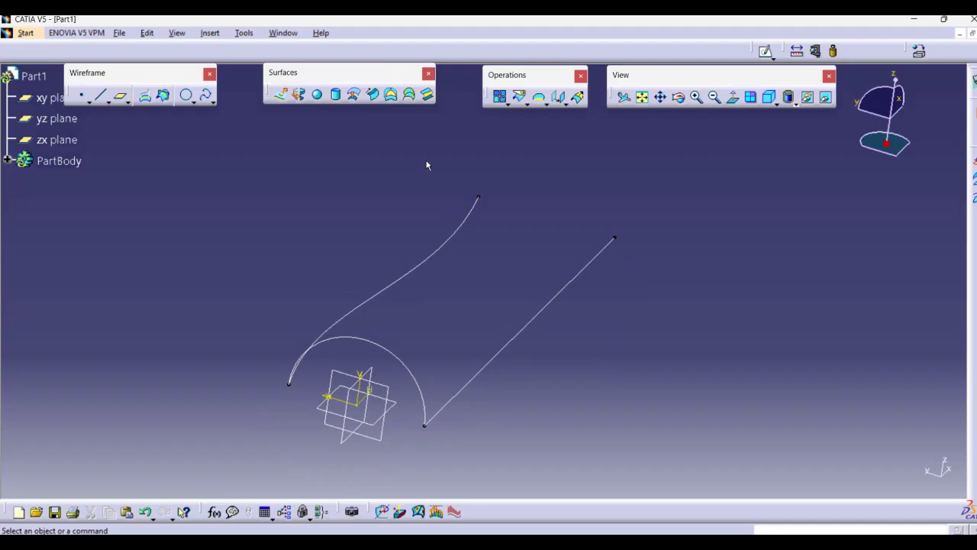
{"action": "left_click", "coordinate": [373, 95]}
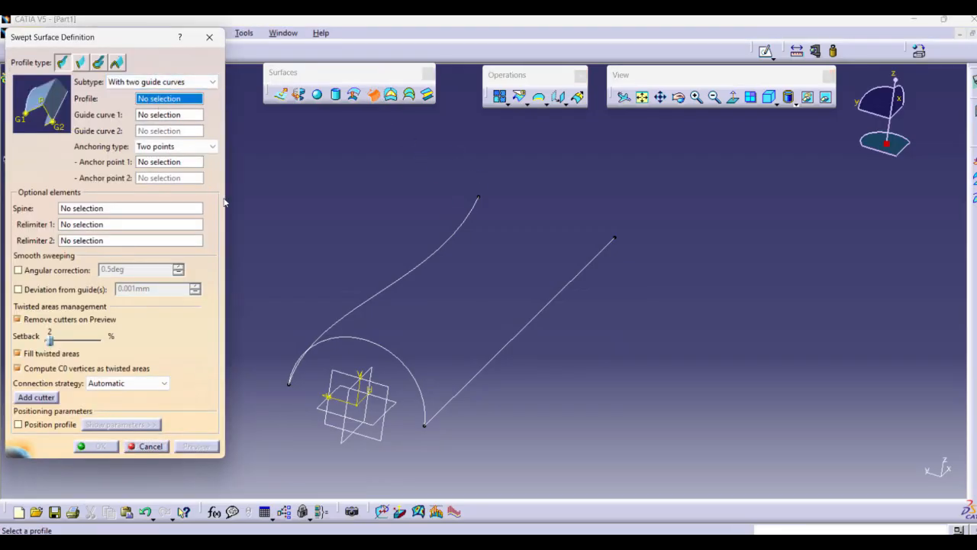
{"action": "left_click", "coordinate": [370, 341]}
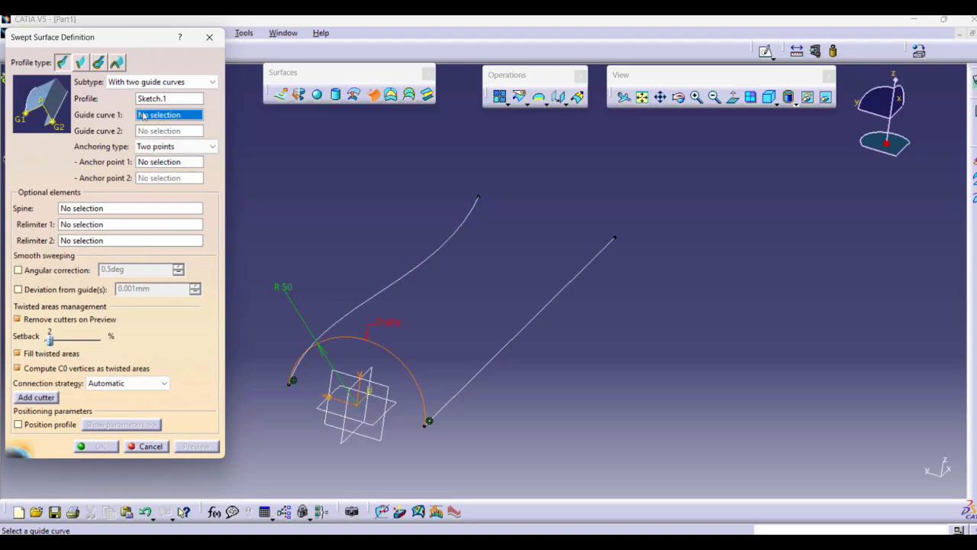
{"action": "left_click", "coordinate": [532, 330]}
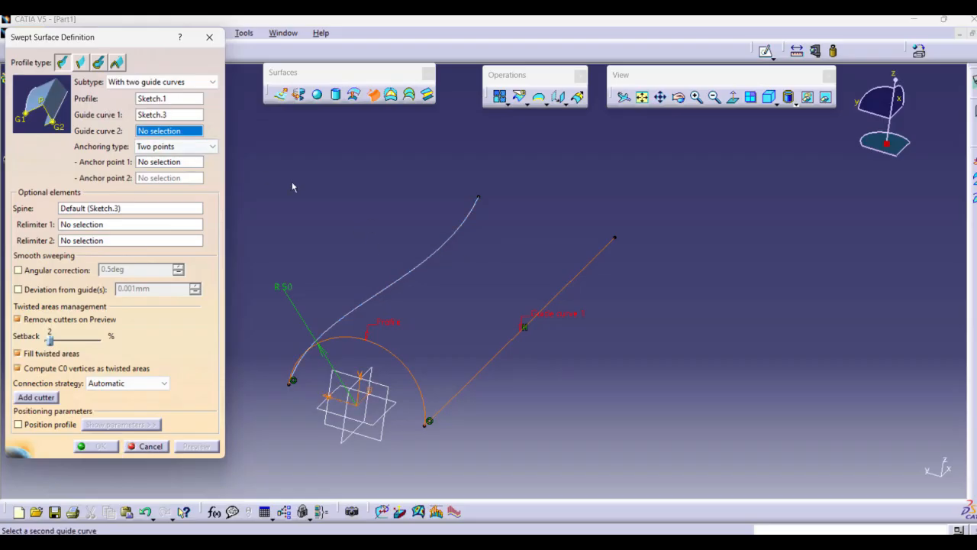
{"action": "left_click", "coordinate": [446, 252]}
{"action": "left_click", "coordinate": [192, 446]}
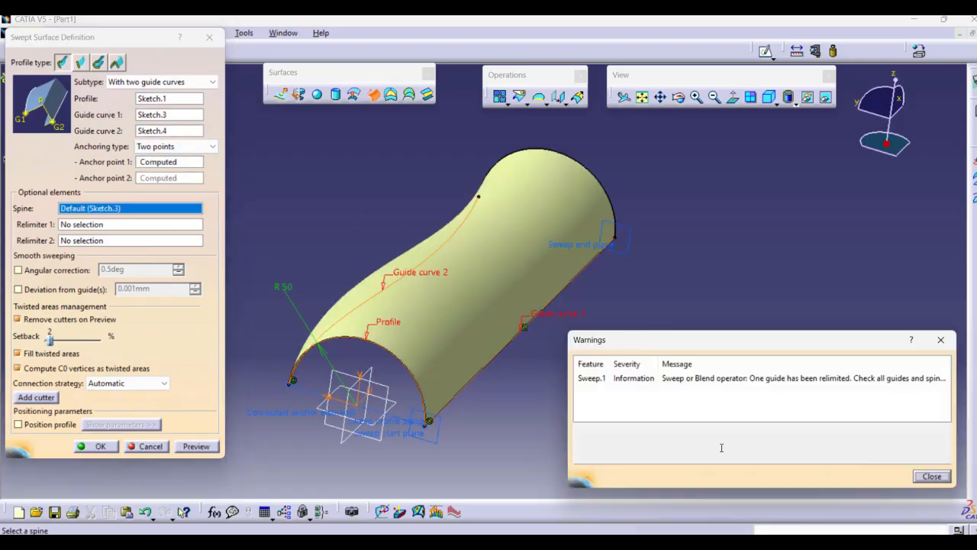
{"action": "left_click", "coordinate": [932, 476]}
{"action": "middle_click_drag", "start_coordinate": [587, 366], "coordinate": [610, 330]}
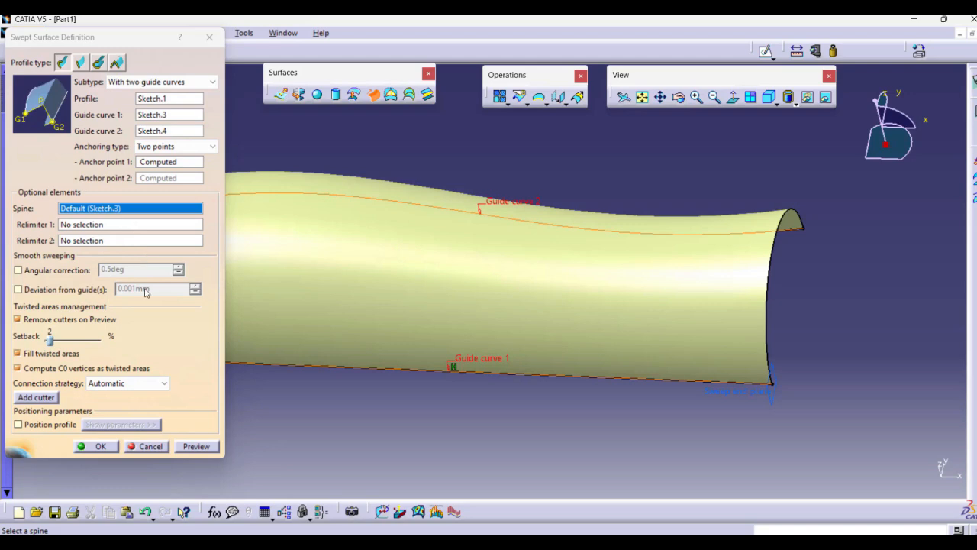
{"action": "left_click", "coordinate": [102, 448]}
{"action": "middle_click_drag", "start_coordinate": [268, 382], "coordinate": [331, 452]}
{"action": "mouse_move", "coordinate": [486, 409]}
{"action": "middle_mouse_down"}
{"action": "mouse_move", "coordinate": [486, 344]}
{"action": "mouse_move", "coordinate": [481, 416]}
{"action": "middle_mouse_up"}
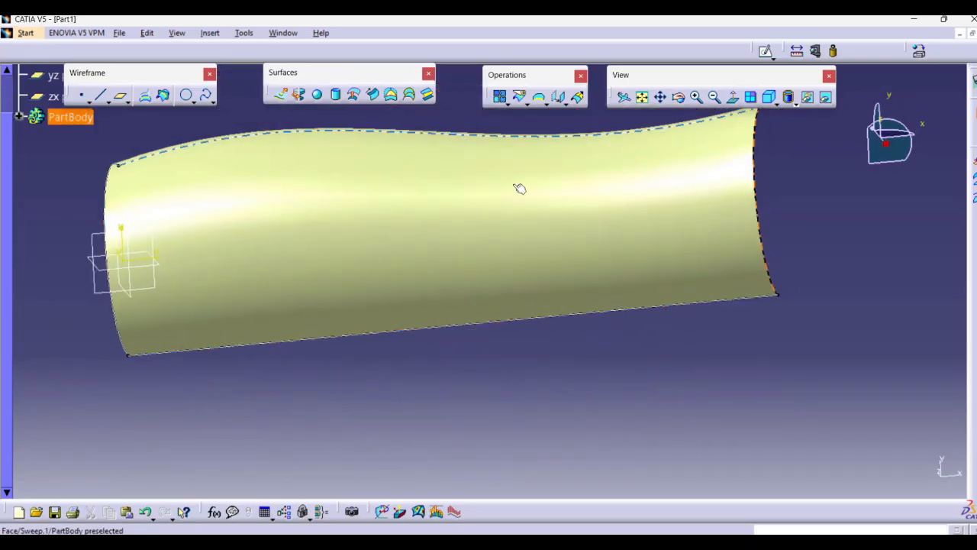
Create a swept surface with pulling direction, using the arc as profile, the straight line as guide curve and the Y component as direction.
{"action": "middle_click_drag", "start_coordinate": [919, 226], "coordinate": [466, 389]}
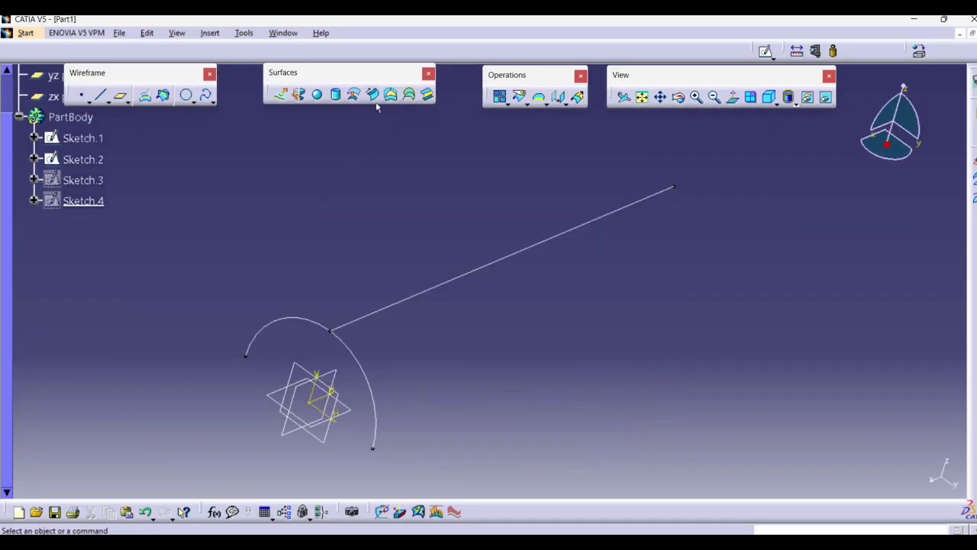
{"action": "left_click", "coordinate": [374, 96]}
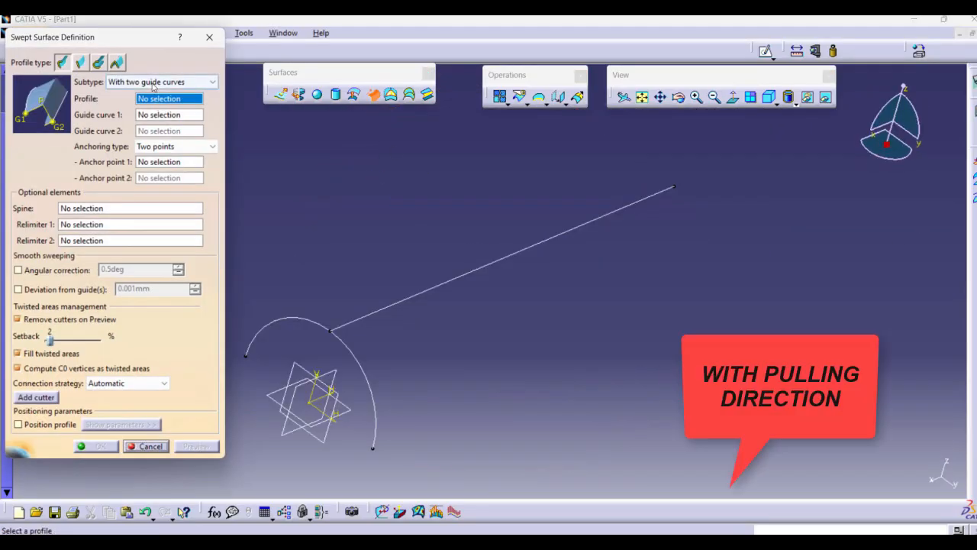
{"action": "left_click", "coordinate": [160, 82]}
{"action": "left_click", "coordinate": [161, 114]}
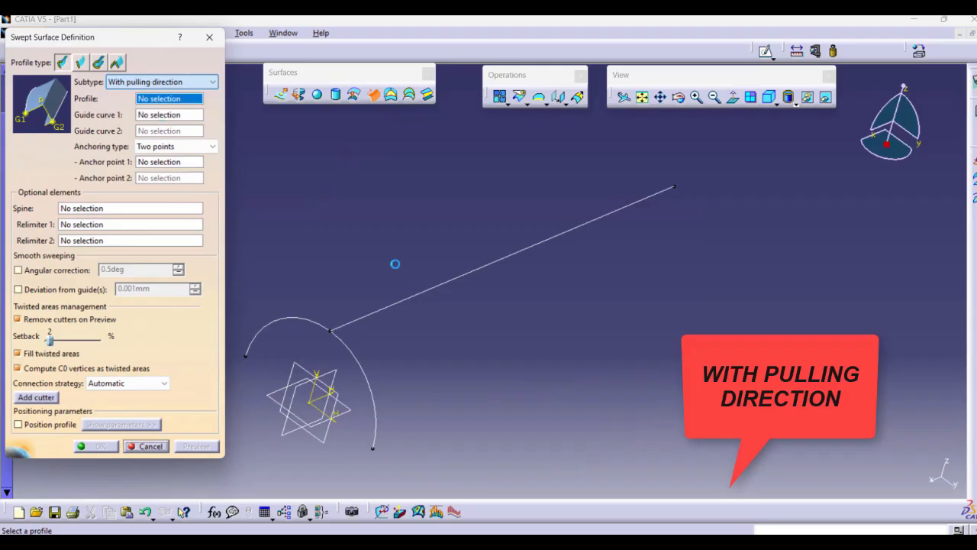
{"action": "left_click", "coordinate": [316, 321]}
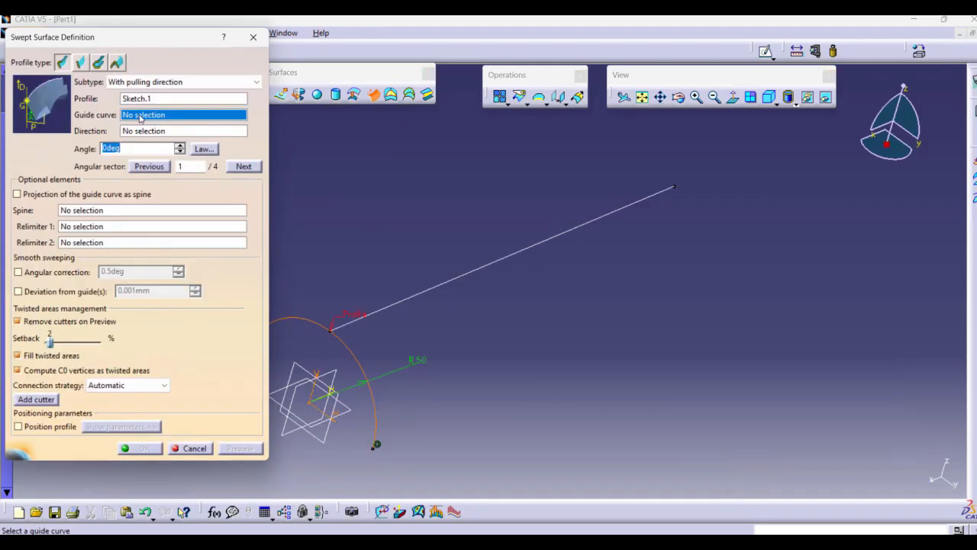
{"action": "left_click", "coordinate": [405, 299]}
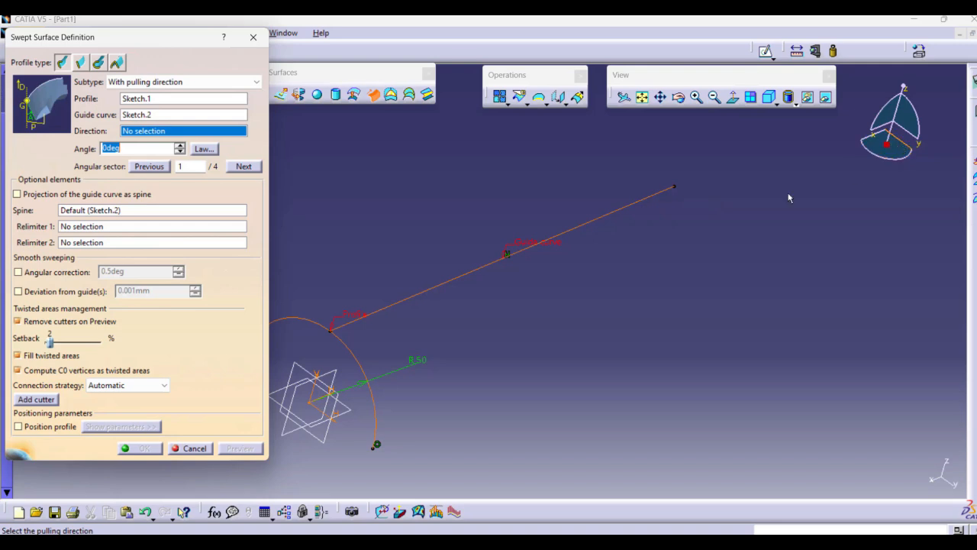
{"action": "right_click", "coordinate": [134, 131]}
{"action": "left_click", "coordinate": [166, 210]}
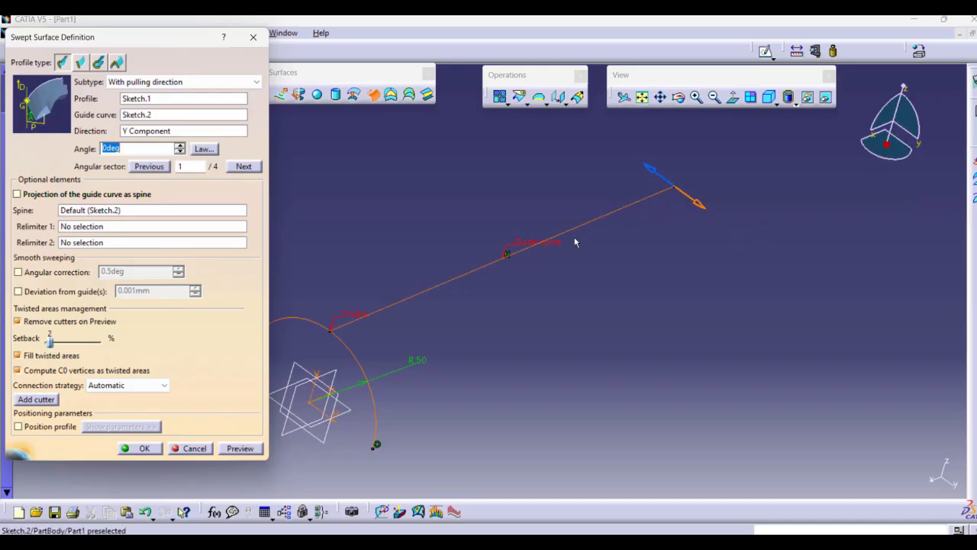
{"action": "left_click", "coordinate": [238, 448]}
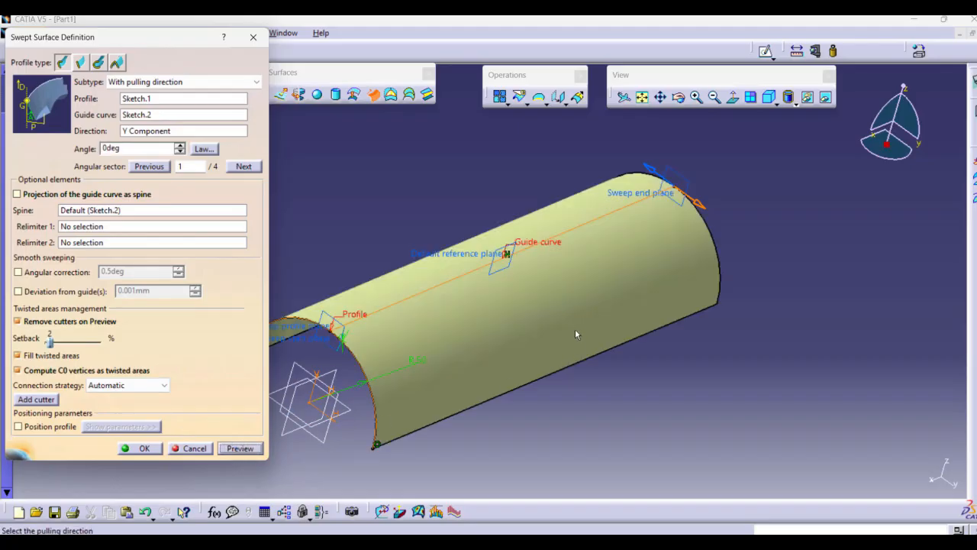
{"action": "left_click", "coordinate": [145, 448]}
{"action": "middle_click_drag", "start_coordinate": [504, 328], "coordinate": [561, 401]}
{"action": "middle_click_drag", "start_coordinate": [481, 443], "coordinate": [449, 216]}
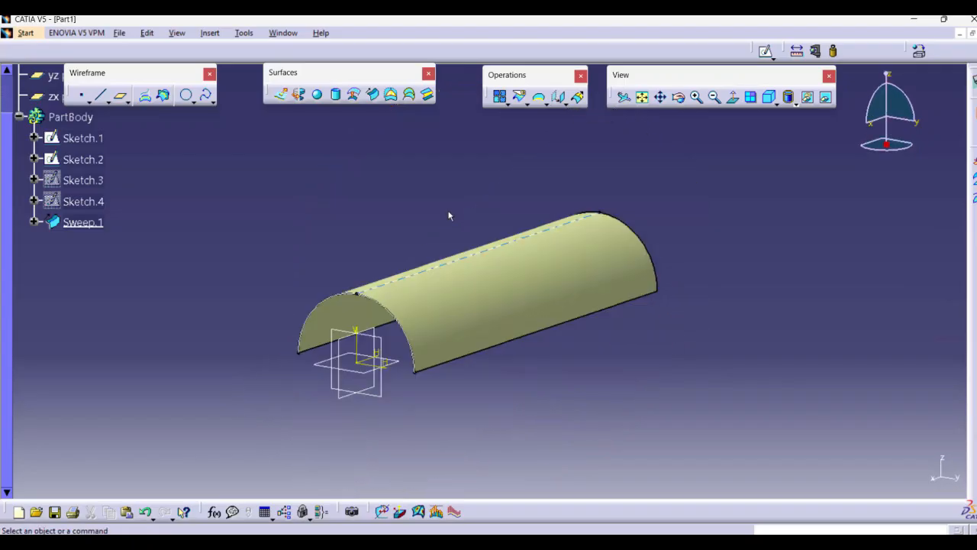
Delete the swept surface and undo the deletion.
{"action": "right_click", "coordinate": [83, 222]}
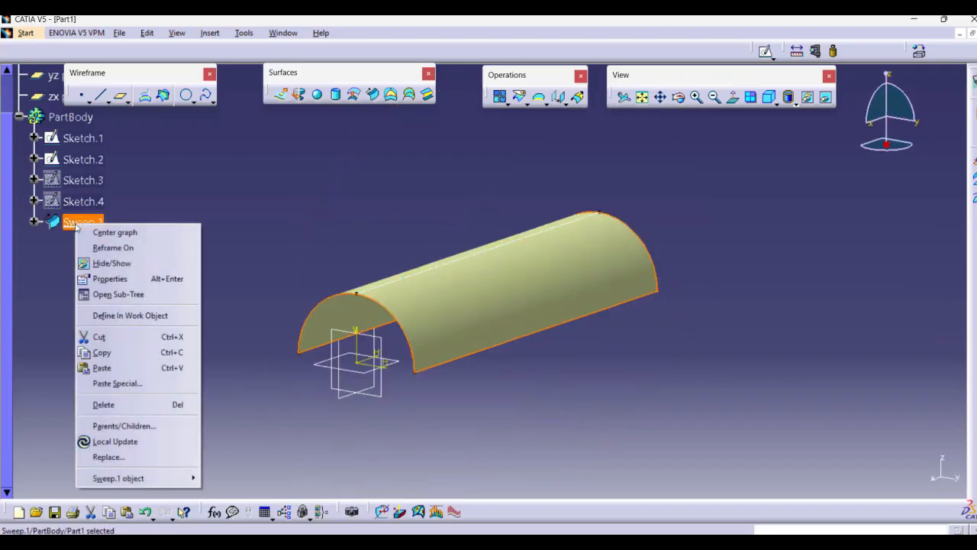
{"action": "left_click", "coordinate": [100, 403]}
{"action": "left_click", "coordinate": [602, 277]}
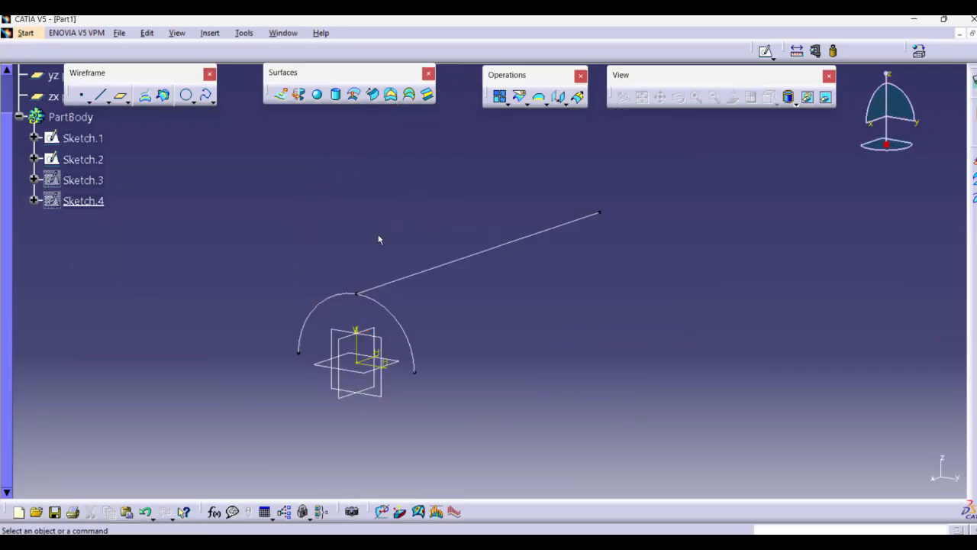
{"action": "key", "text": "ctrl+z"}
{"action": "mouse_move", "coordinate": [483, 421]}
{"action": "middle_mouse_down"}
{"action": "mouse_move", "coordinate": [476, 464]}
{"action": "mouse_move", "coordinate": [523, 430]}
{"action": "mouse_move", "coordinate": [471, 429]}
{"action": "middle_mouse_up"}
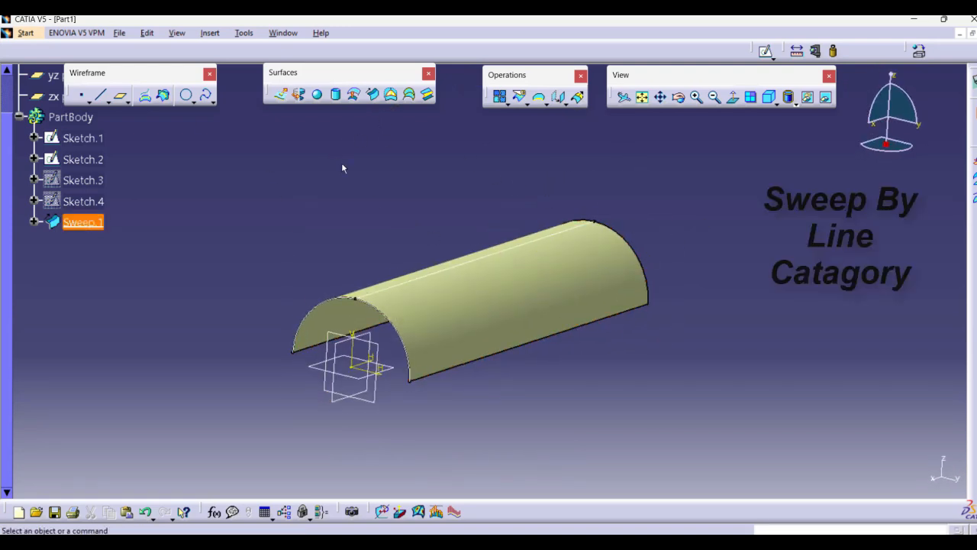
Create a new part named LINE in the Wireframe and Surface Design workbench with hybrid design enabled.
{"action": "left_click", "coordinate": [25, 32]}
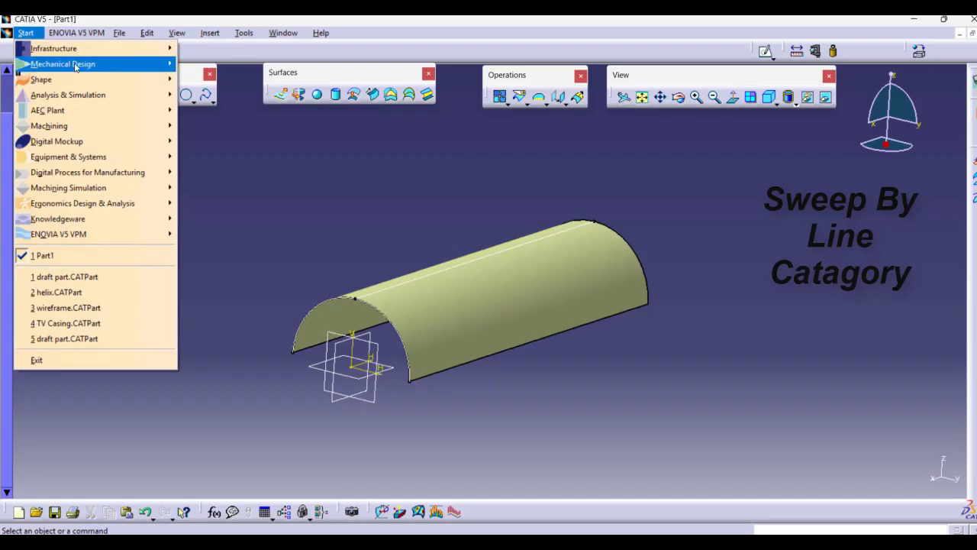
{"action": "mouse_move", "coordinate": [91, 65]}
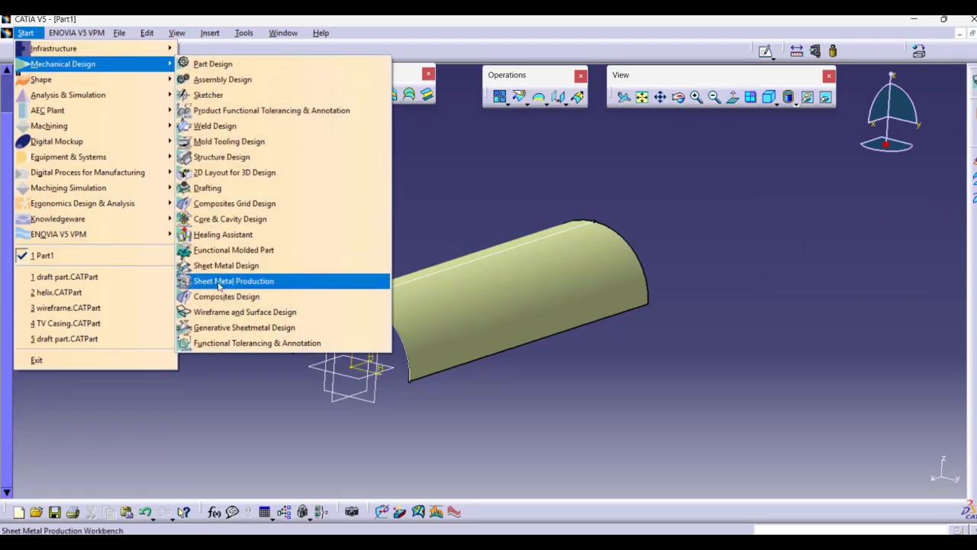
{"action": "left_click", "coordinate": [225, 311]}
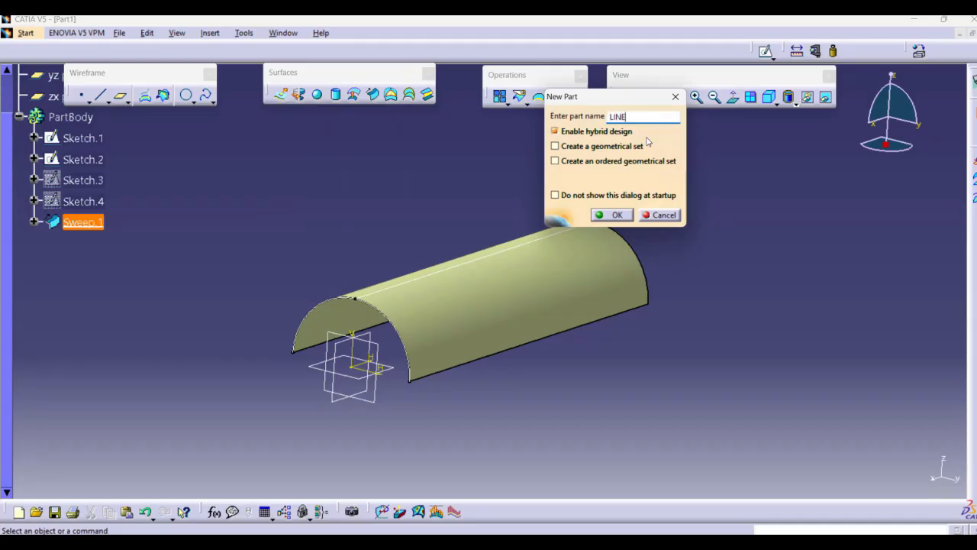
{"action": "left_click", "coordinate": [615, 214]}
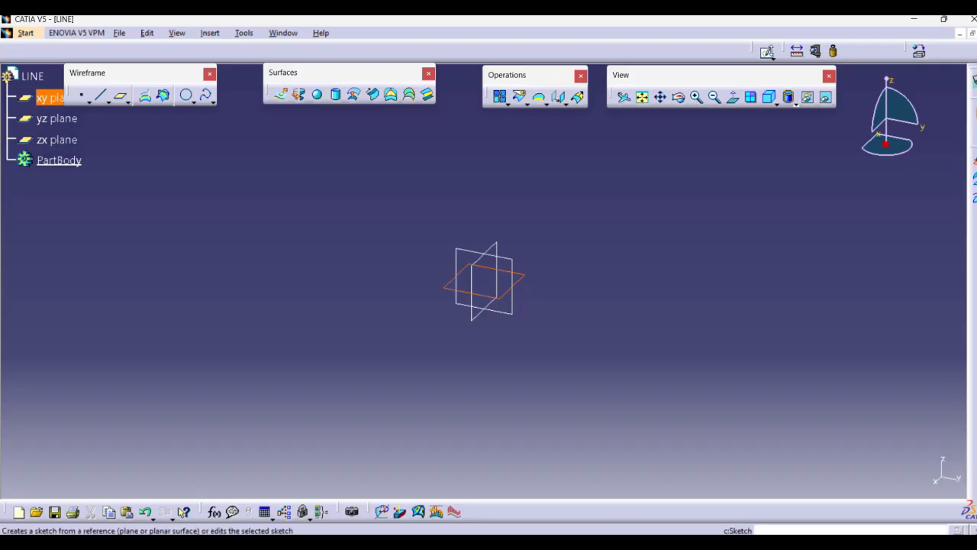
Start a sketch on the xy plane and draw a vertical line on the negative H side, with its lower end on the horizontal axis.
{"action": "left_click", "coordinate": [772, 57]}
{"action": "left_click", "coordinate": [787, 73]}
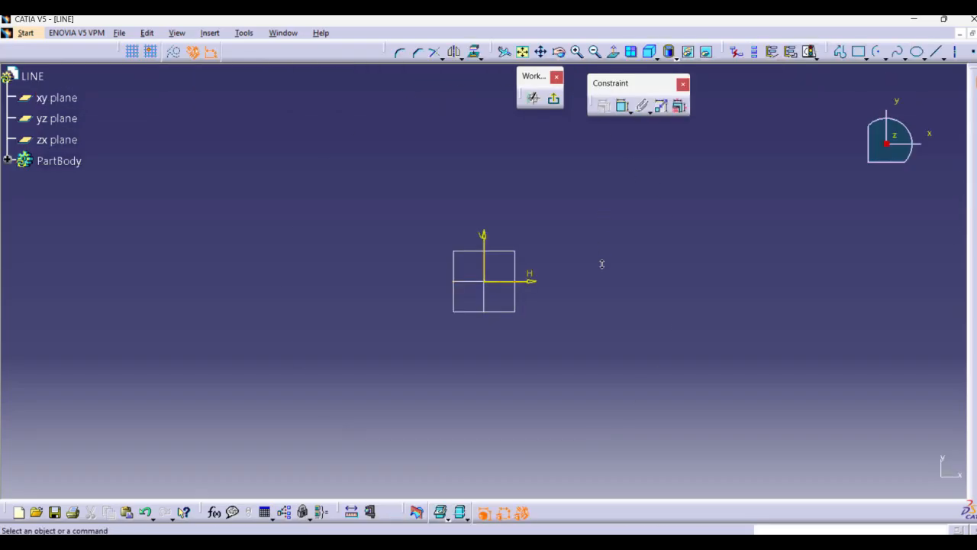
{"action": "middle_click_drag", "start_coordinate": [602, 286], "coordinate": [600, 347]}
{"action": "left_click", "coordinate": [840, 52]}
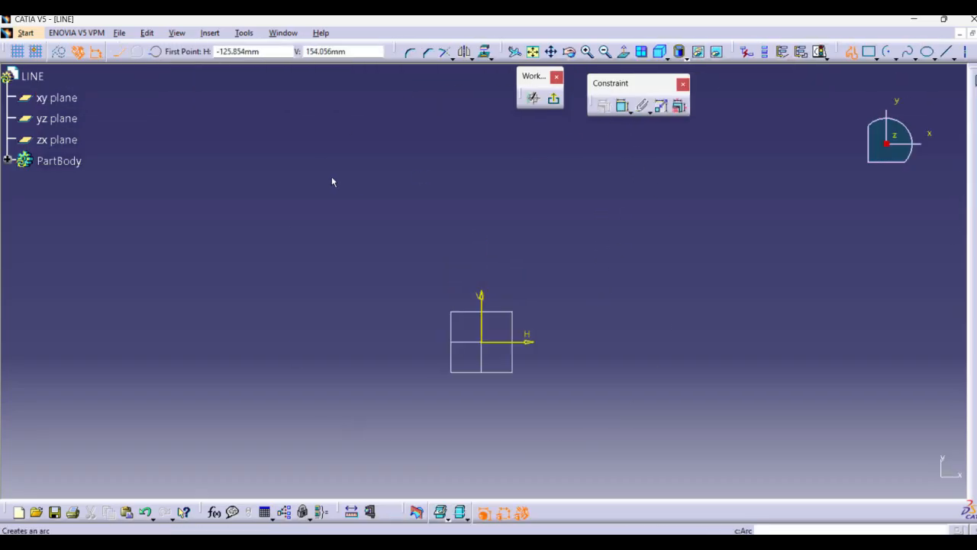
{"action": "left_click", "coordinate": [375, 109]}
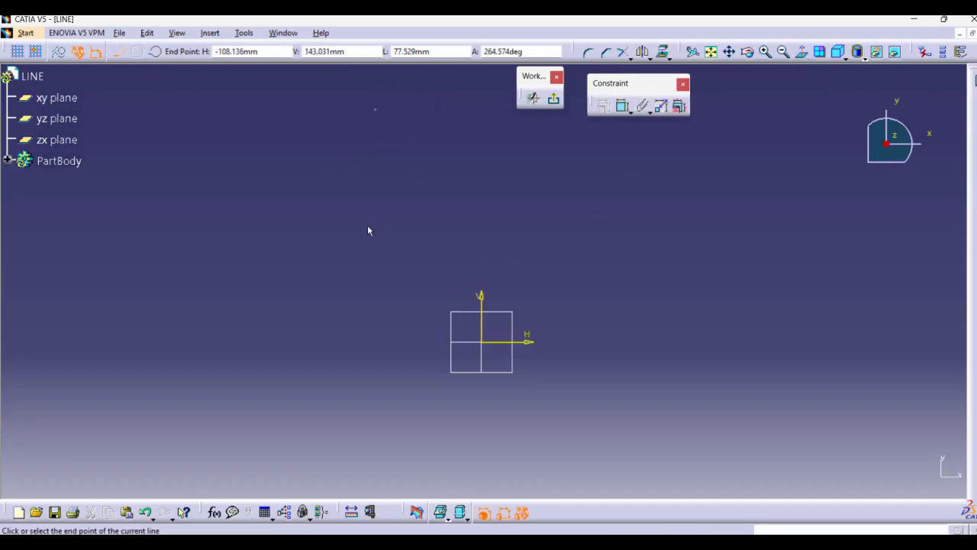
{"action": "double_click", "coordinate": [375, 340]}
{"action": "left_click_drag", "start_coordinate": [391, 343], "coordinate": [394, 343]}
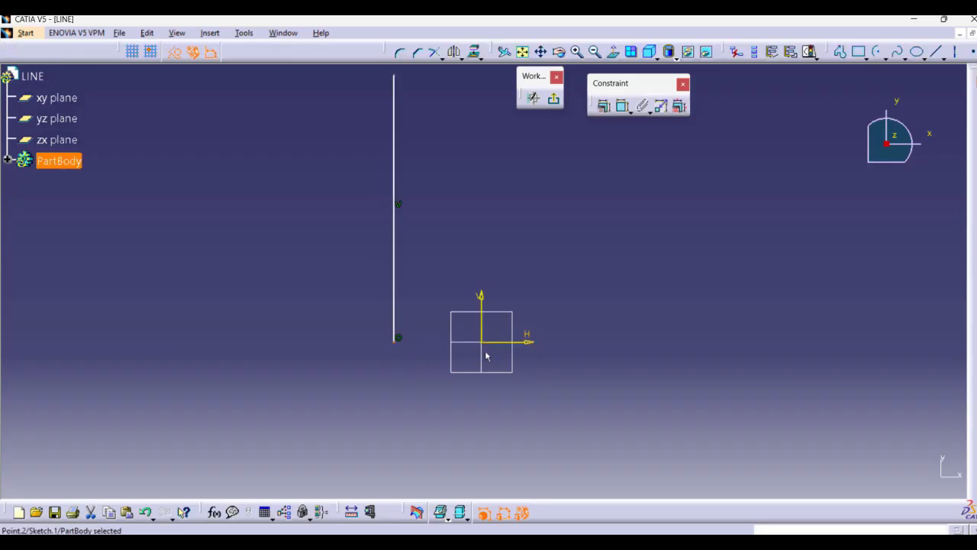
Constrain the vertical line's lower end point to coincide with the sketch origin.
{"action": "left_click", "coordinate": [482, 343], "text": "ctrl"}
{"action": "left_click", "coordinate": [604, 107]}
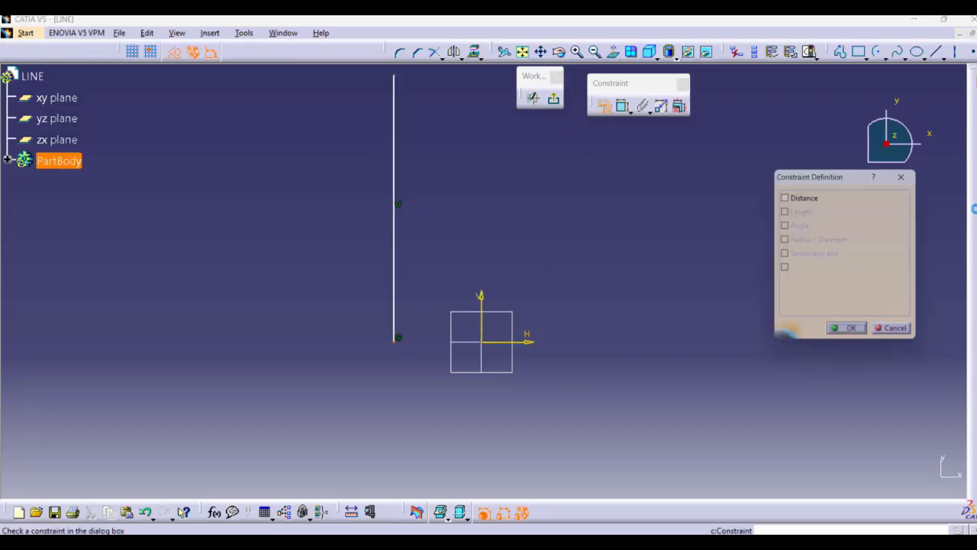
{"action": "left_click", "coordinate": [860, 210]}
{"action": "left_click", "coordinate": [849, 335]}
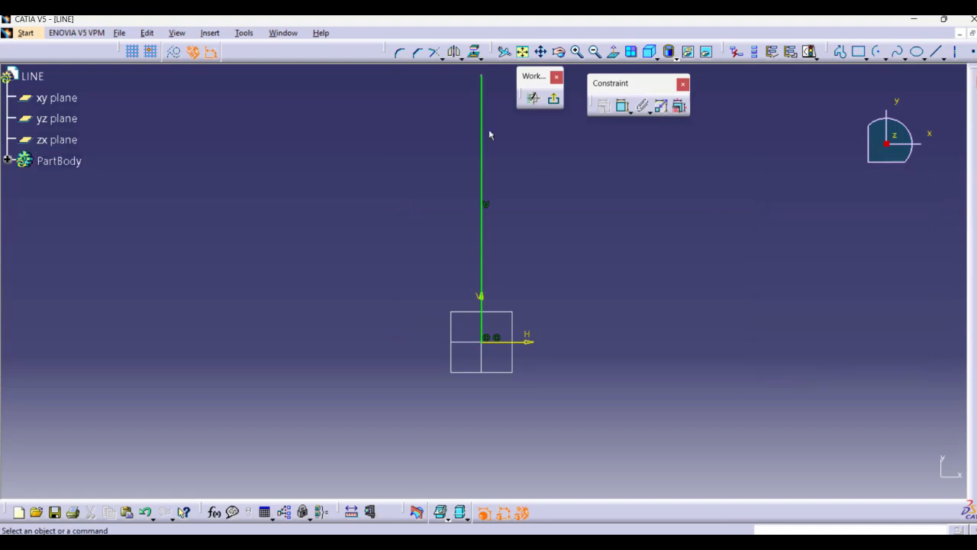
Draw a slanted line from the negative side of the horizontal axis, leaning outward up to about the vertical line's height.
{"action": "left_click", "coordinate": [842, 52]}
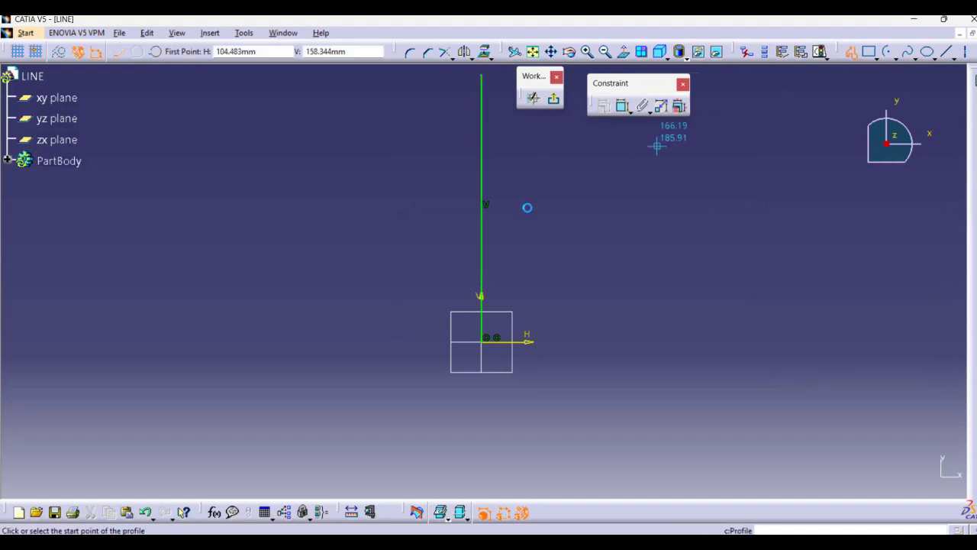
{"action": "left_click", "coordinate": [309, 345]}
{"action": "middle_click_drag", "start_coordinate": [277, 214], "coordinate": [280, 288]}
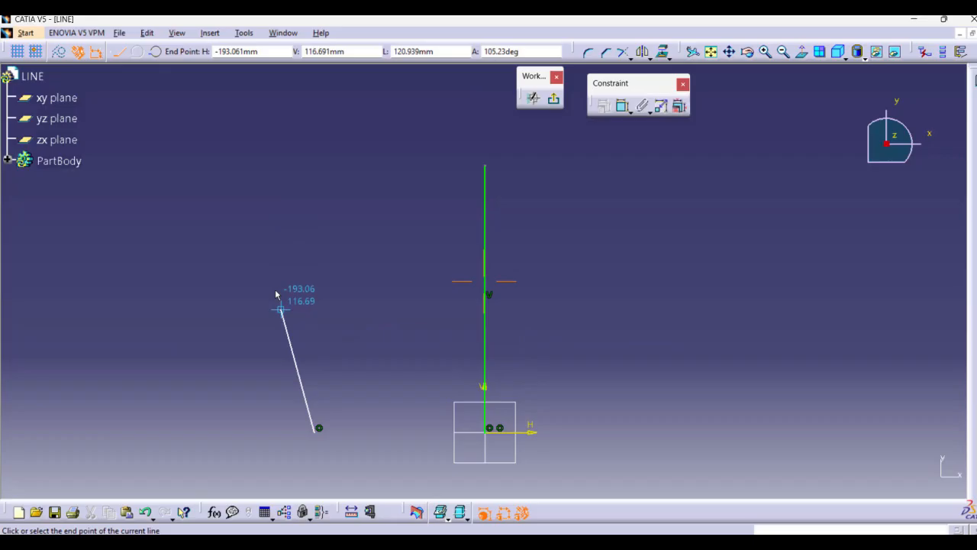
{"action": "double_click", "coordinate": [253, 165]}
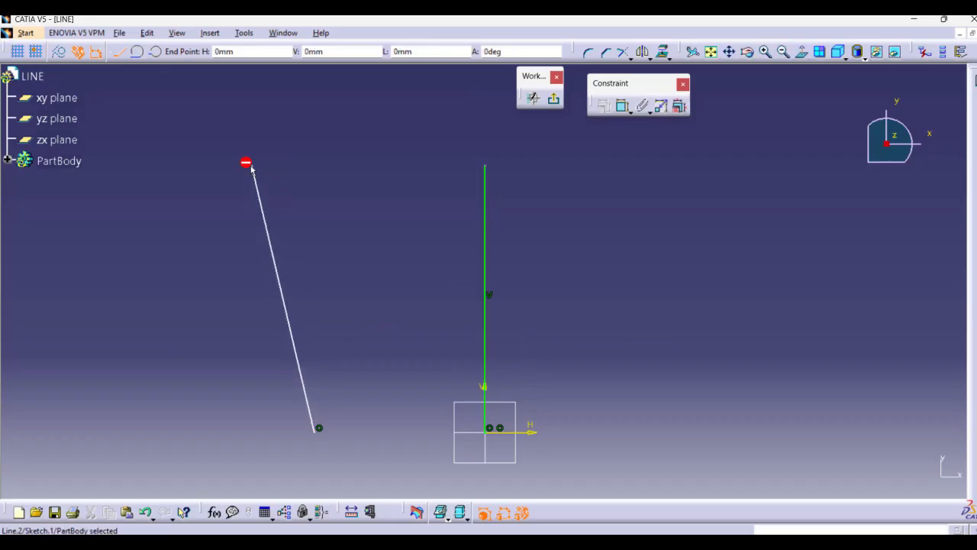
Dimension the horizontal distance from the slanted line's lower end to the vertical line and set it to 200 mm.
{"action": "left_click", "coordinate": [630, 113]}
{"action": "left_click", "coordinate": [644, 122]}
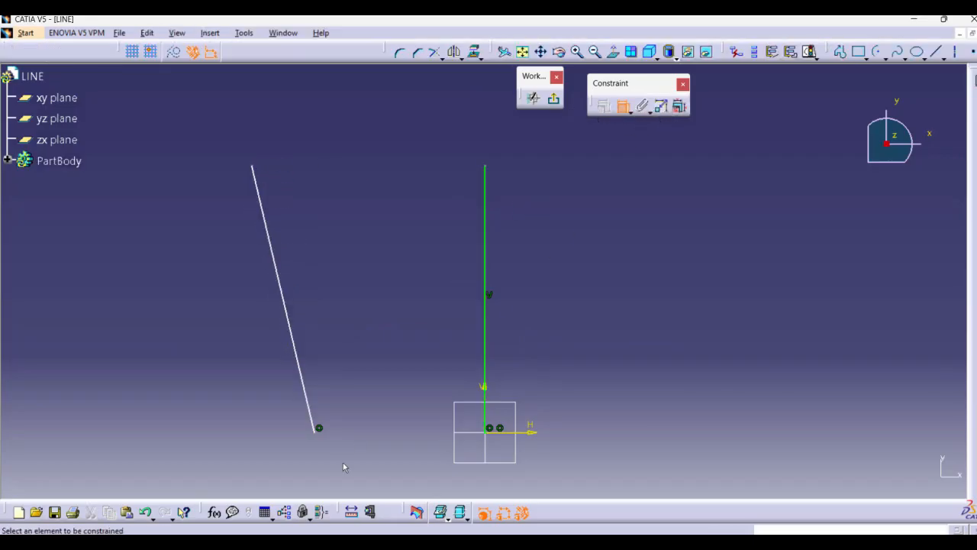
{"action": "left_click", "coordinate": [316, 432]}
{"action": "double_click", "coordinate": [421, 451]}
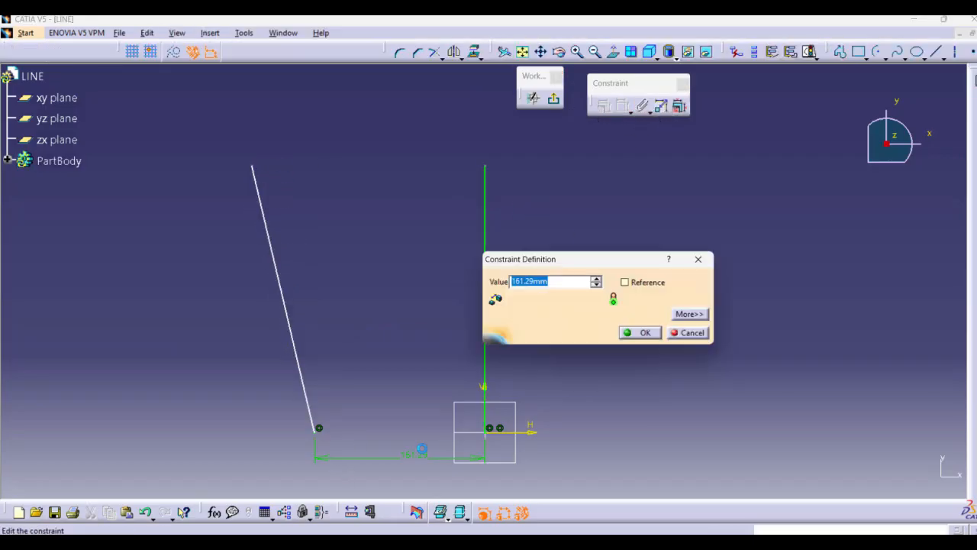
{"action": "type", "text": "200"}
{"action": "key", "text": "Return"}
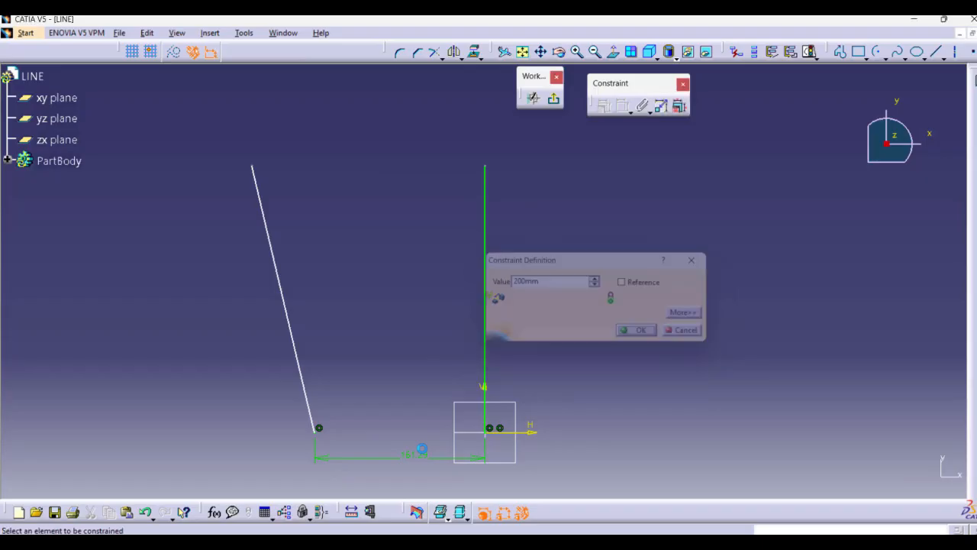
Constrain the angle between the vertical and slanted lines to 15 degrees and exit the sketch.
{"action": "left_click", "coordinate": [484, 246]}
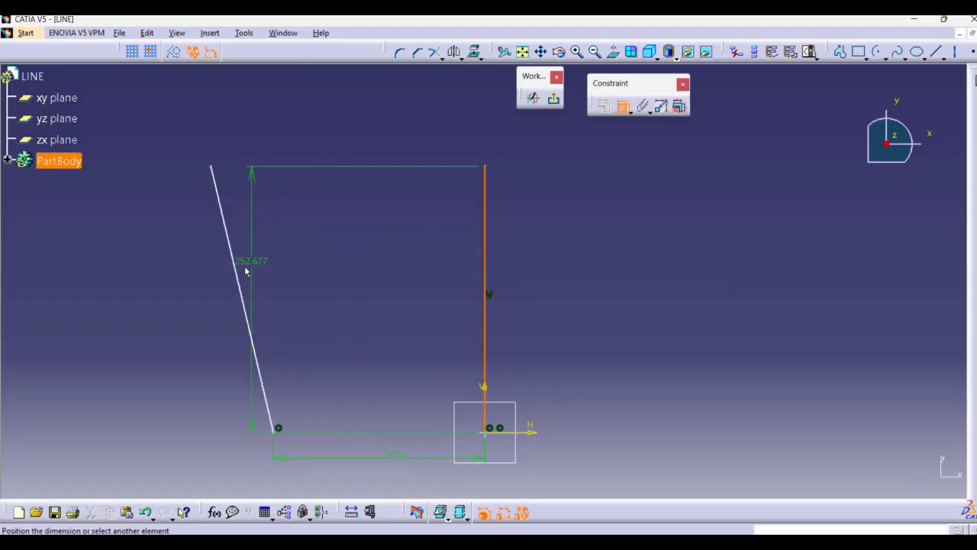
{"action": "left_click", "coordinate": [241, 274]}
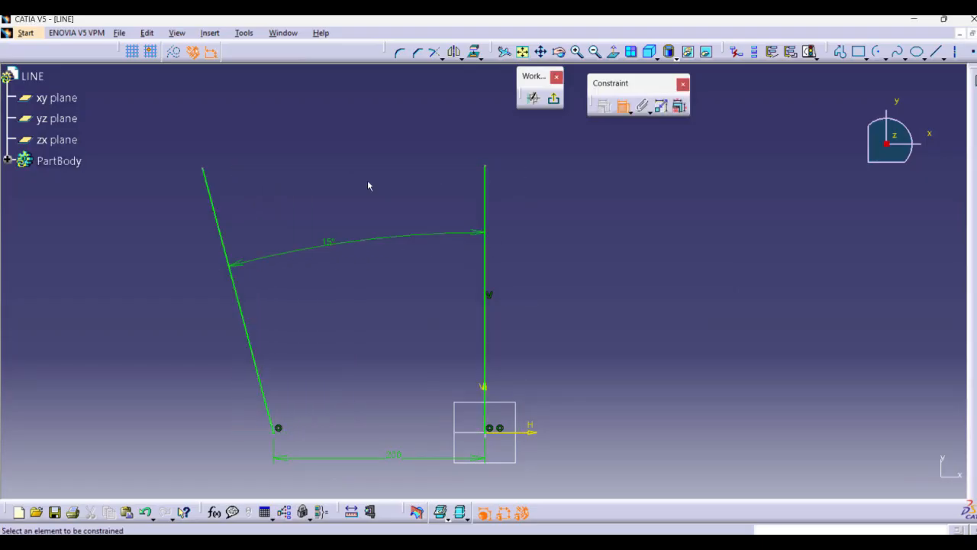
{"action": "left_click", "coordinate": [345, 240]}
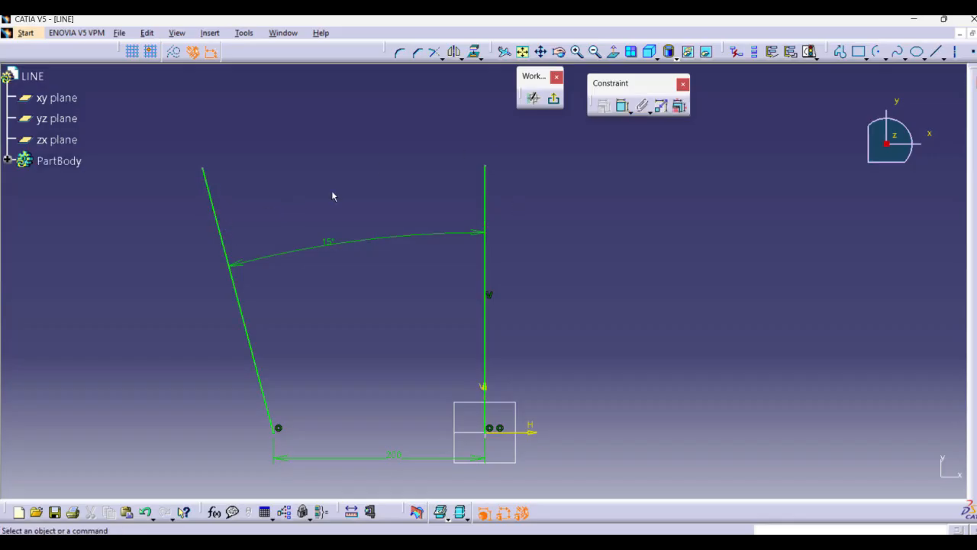
{"action": "left_click", "coordinate": [554, 99]}
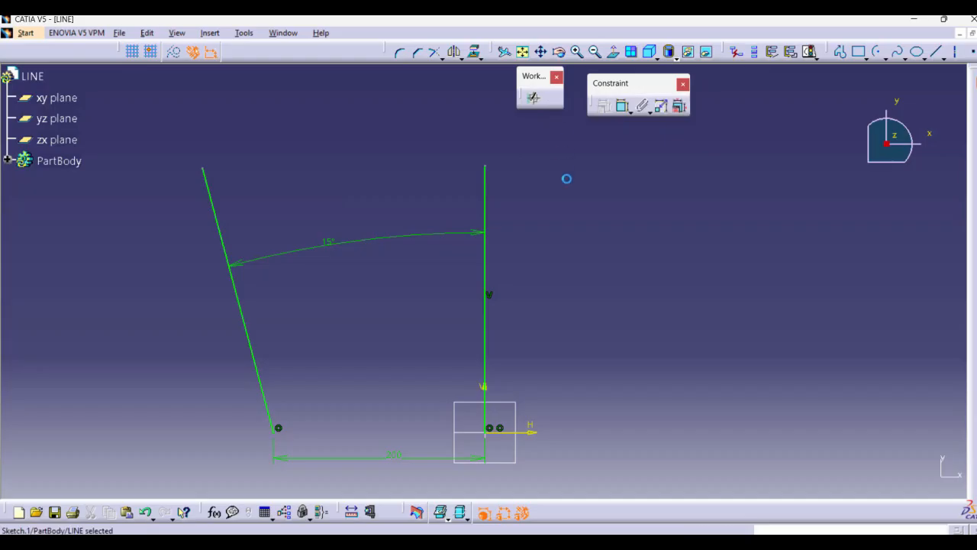
{"action": "middle_click_drag", "start_coordinate": [522, 227], "coordinate": [485, 281]}
{"action": "left_click", "coordinate": [484, 258]}
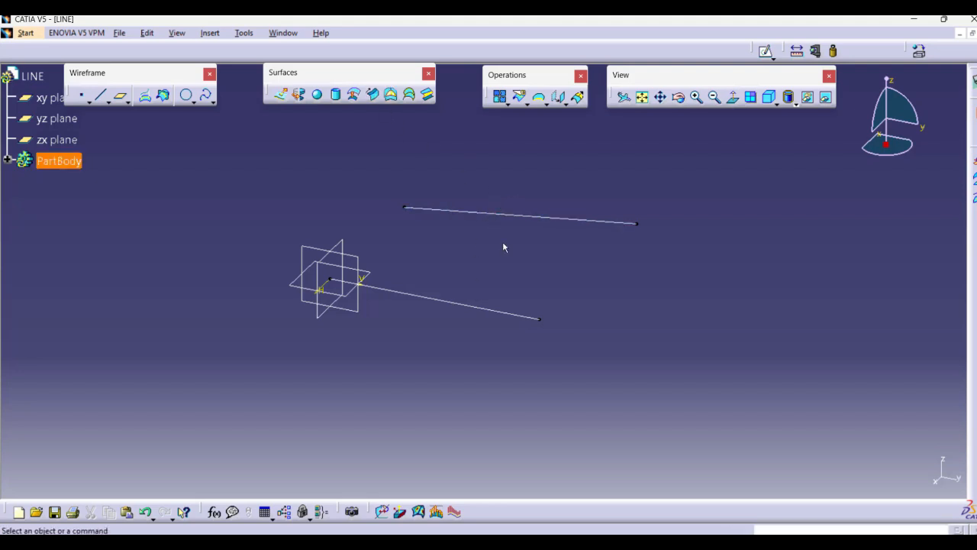
Try to create a line-type swept surface with subtype Two limits, using the two-line sketch as guide curve 1.
{"action": "left_click", "coordinate": [372, 94]}
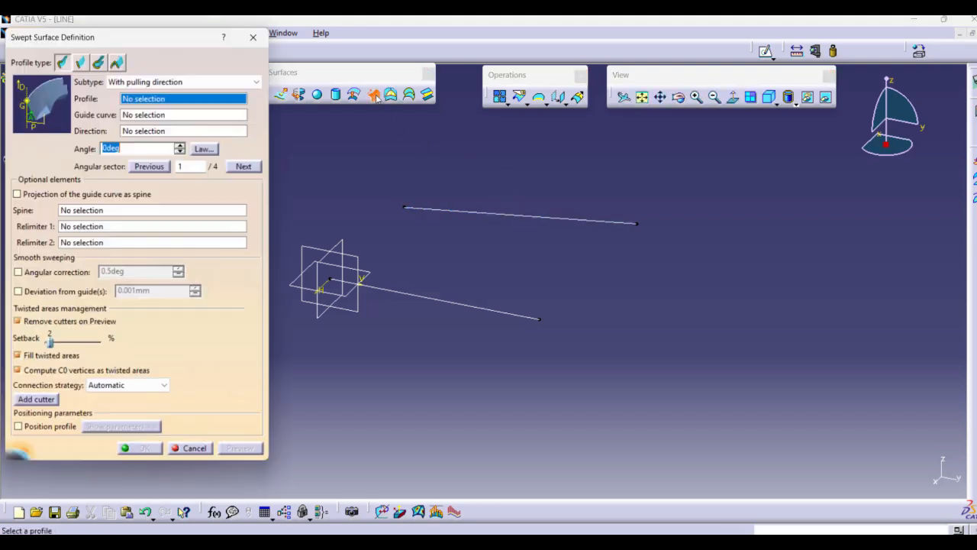
{"action": "left_click", "coordinate": [81, 62]}
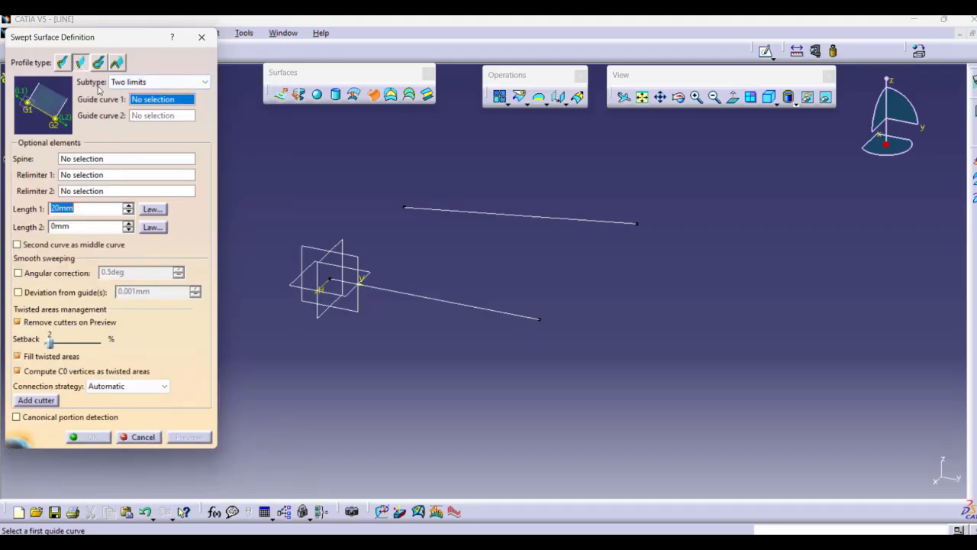
{"action": "left_click", "coordinate": [145, 82]}
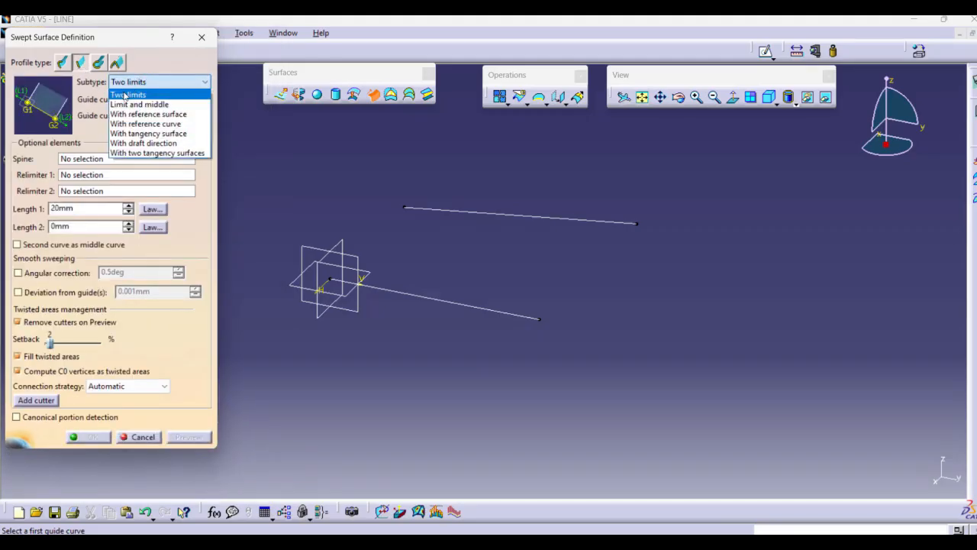
{"action": "left_click", "coordinate": [148, 82]}
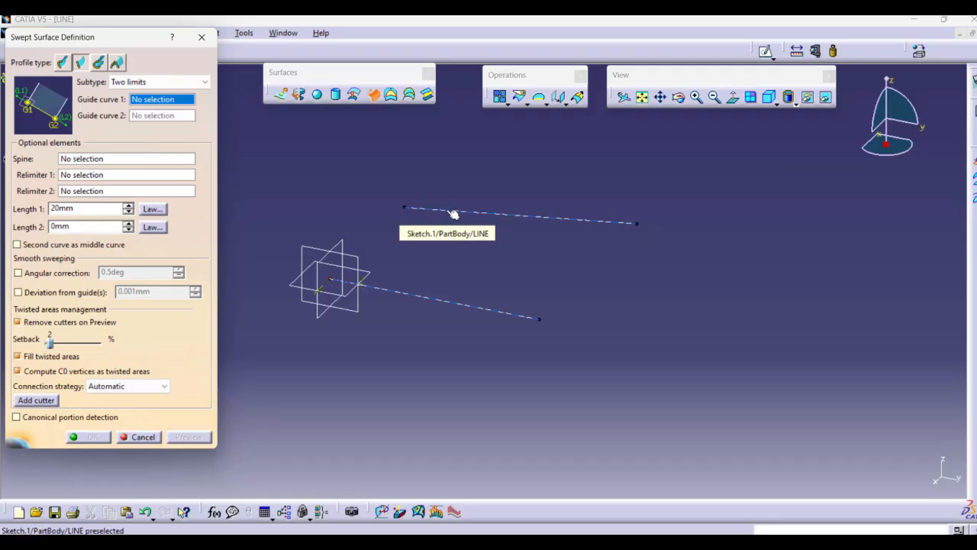
{"action": "left_click", "coordinate": [471, 182]}
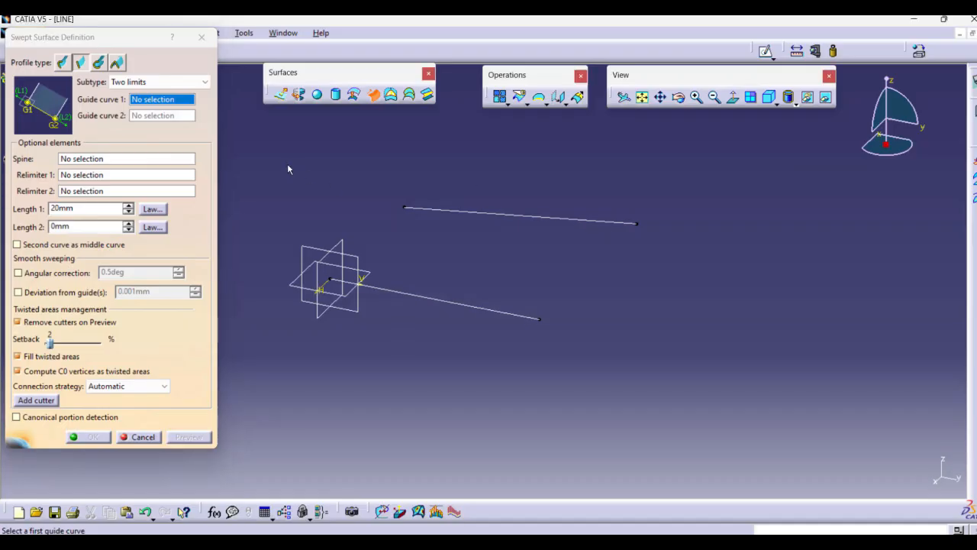
{"action": "left_click", "coordinate": [458, 215]}
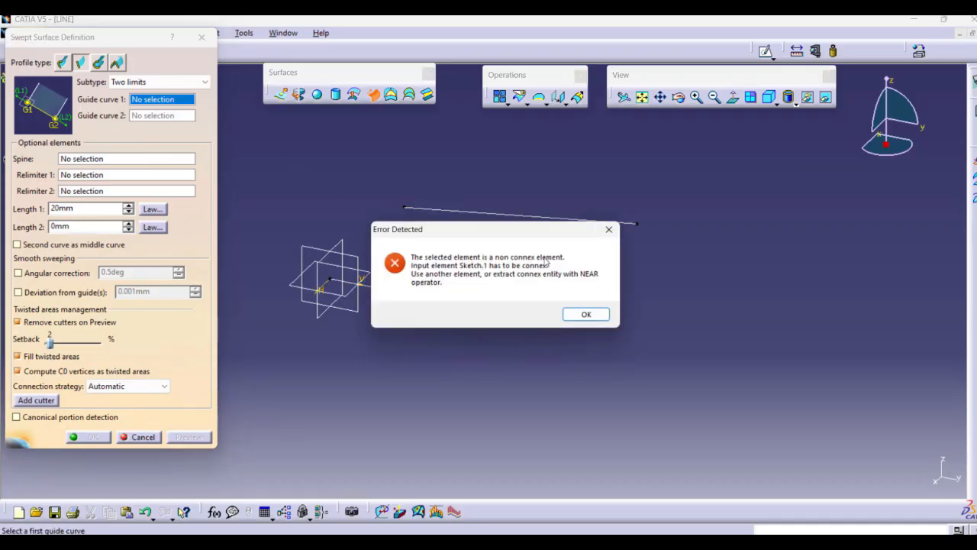
{"action": "left_click", "coordinate": [584, 314]}
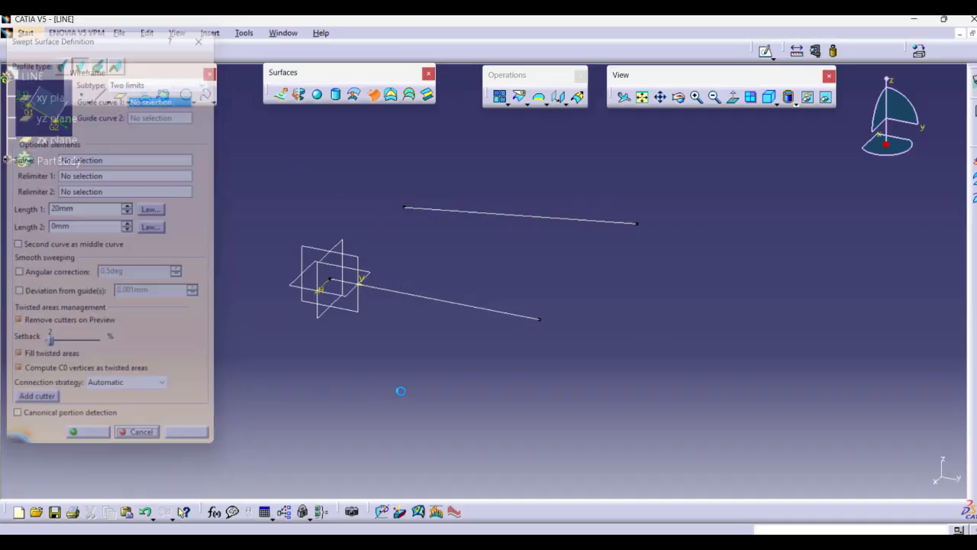
Reopen the two-line sketch, delete the slanted line and exit the sketch.
{"action": "double_click", "coordinate": [562, 222]}
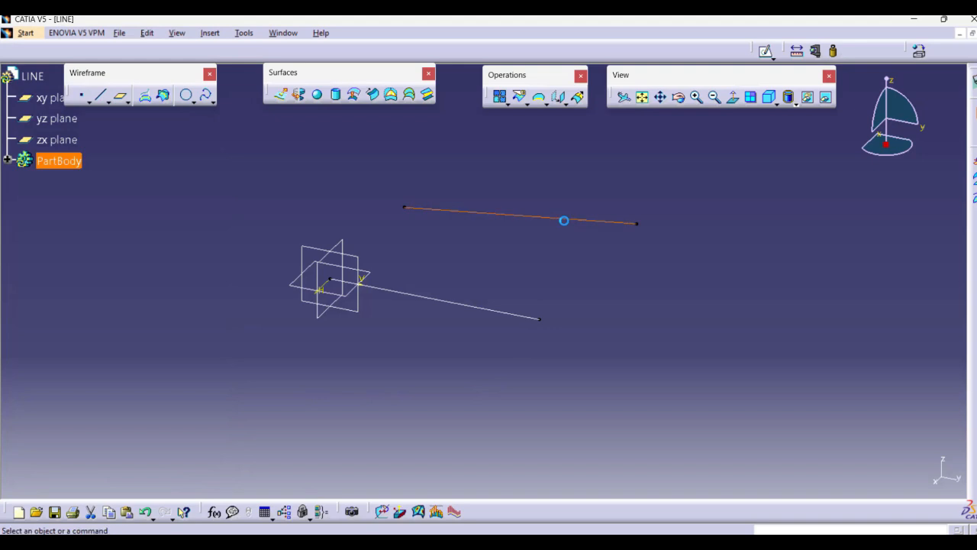
{"action": "left_click", "coordinate": [335, 290]}
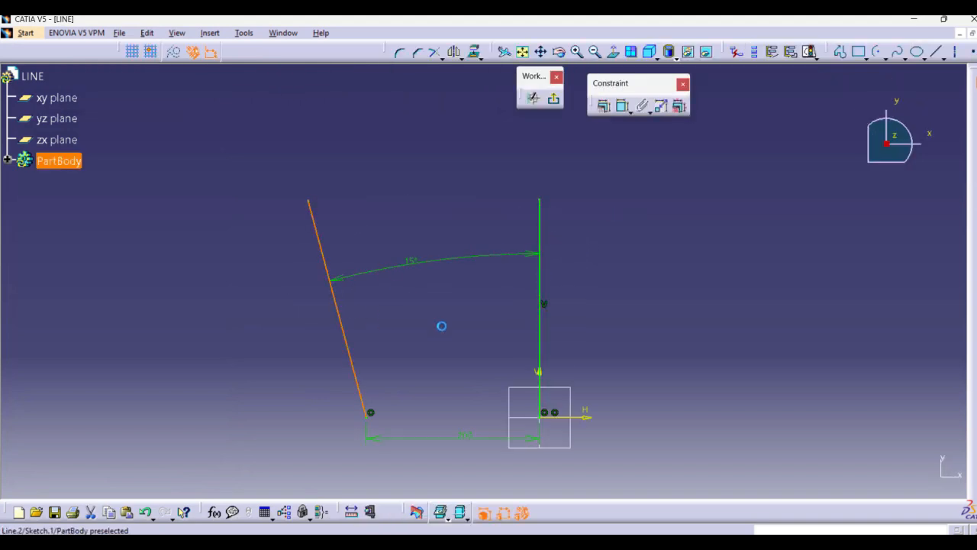
{"action": "key", "text": "Delete"}
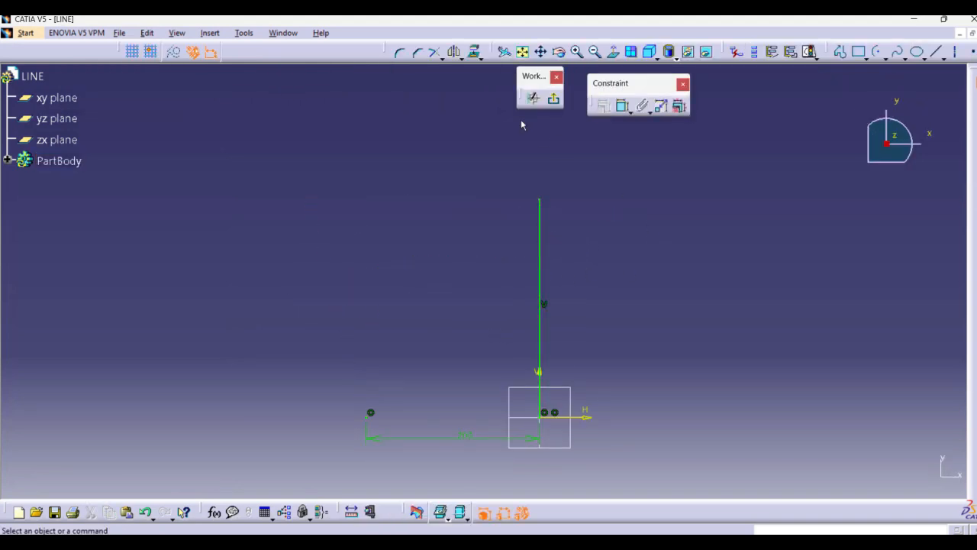
{"action": "left_click", "coordinate": [553, 98]}
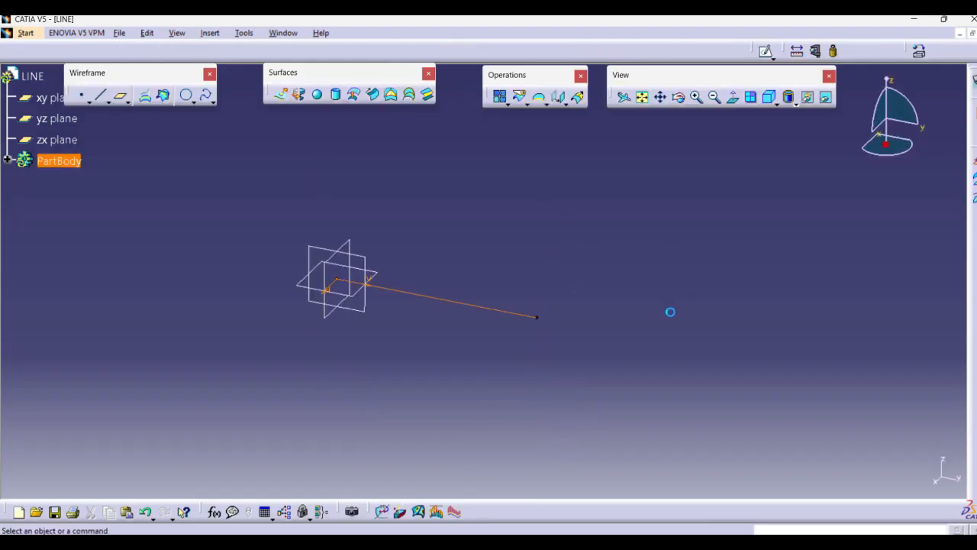
Start a separate sketch on the xy plane and draw an outward-leaning line from the negative horizontal axis to the first line's height.
{"action": "left_click", "coordinate": [380, 276]}
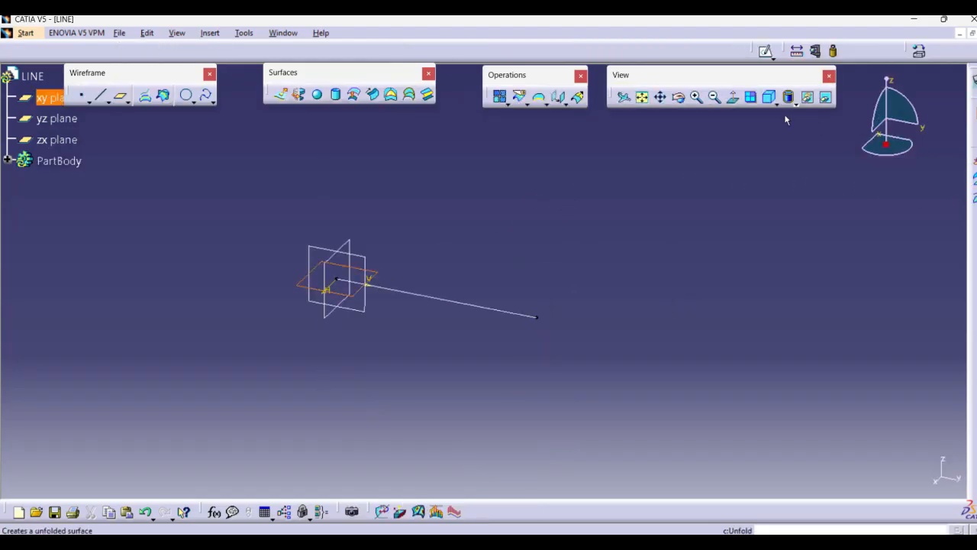
{"action": "left_click", "coordinate": [765, 51]}
{"action": "left_click", "coordinate": [363, 416]}
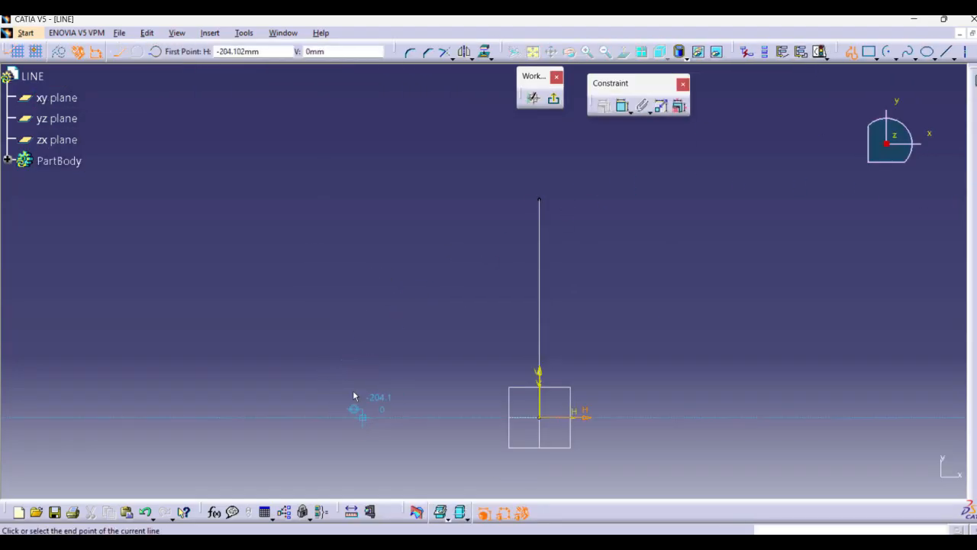
{"action": "key", "text": "Escape"}
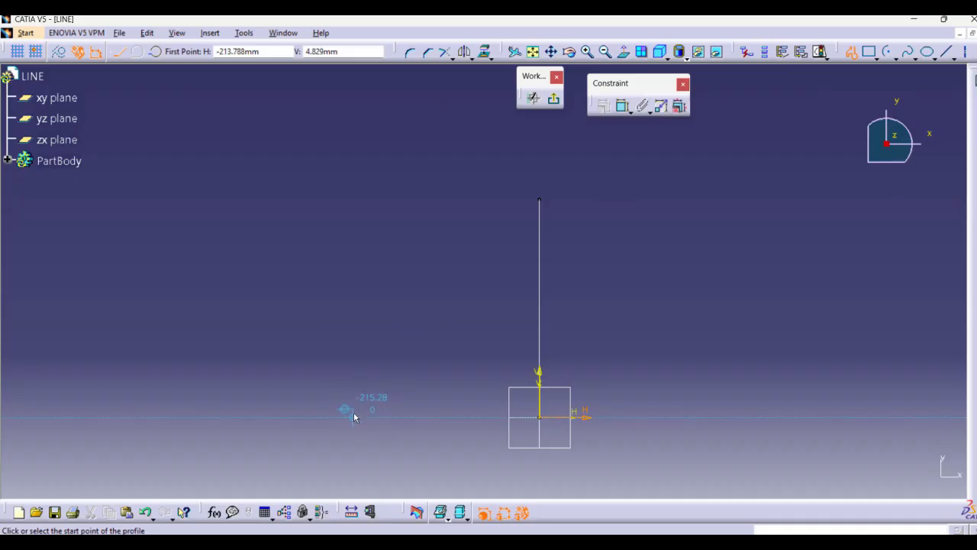
{"action": "left_click", "coordinate": [355, 416]}
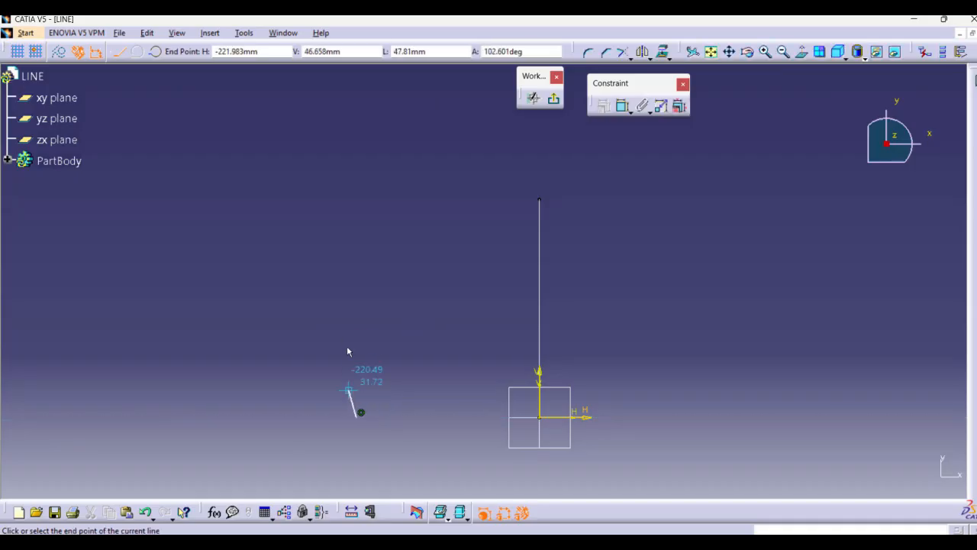
{"action": "double_click", "coordinate": [292, 197]}
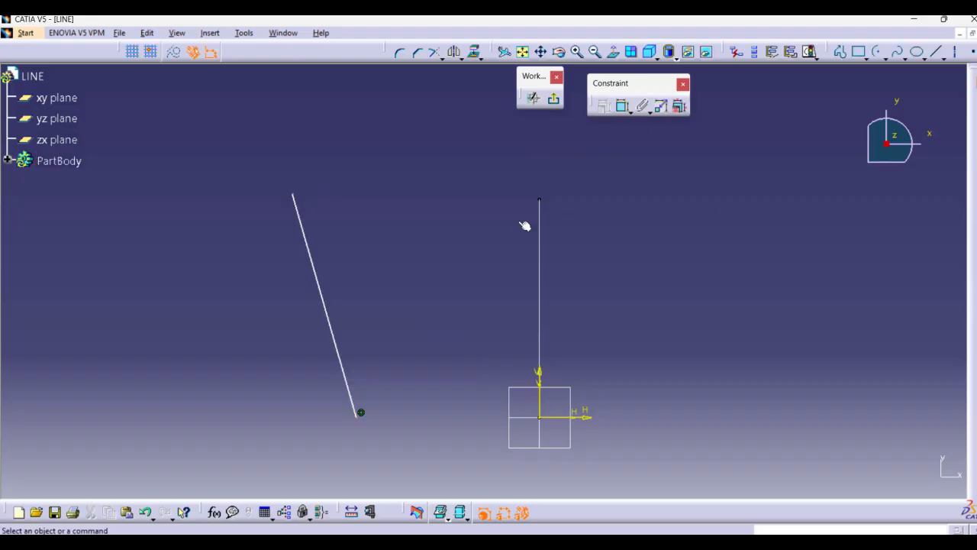
Constrain the angle between the slanted line and the first sketch's vertical line to 15 degrees.
{"action": "left_click", "coordinate": [622, 106]}
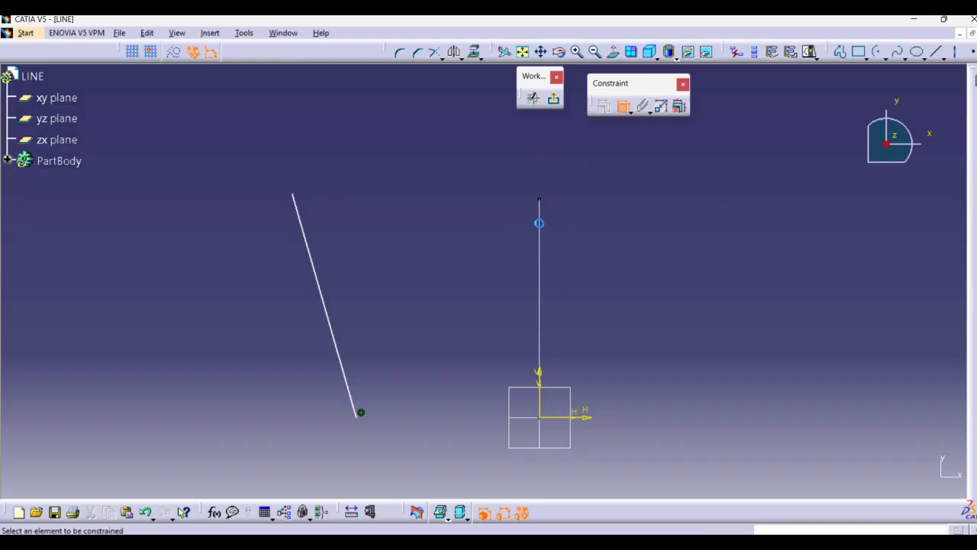
{"action": "left_click", "coordinate": [539, 225]}
{"action": "left_click", "coordinate": [314, 271]}
{"action": "left_click", "coordinate": [395, 255]}
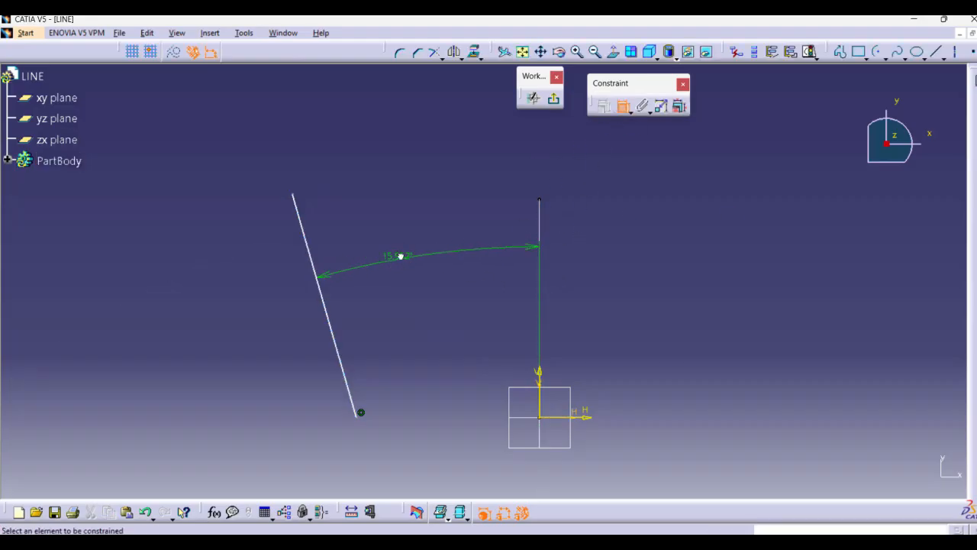
{"action": "double_click", "coordinate": [399, 254]}
{"action": "type", "text": "15deg"}
{"action": "key", "text": "Return"}
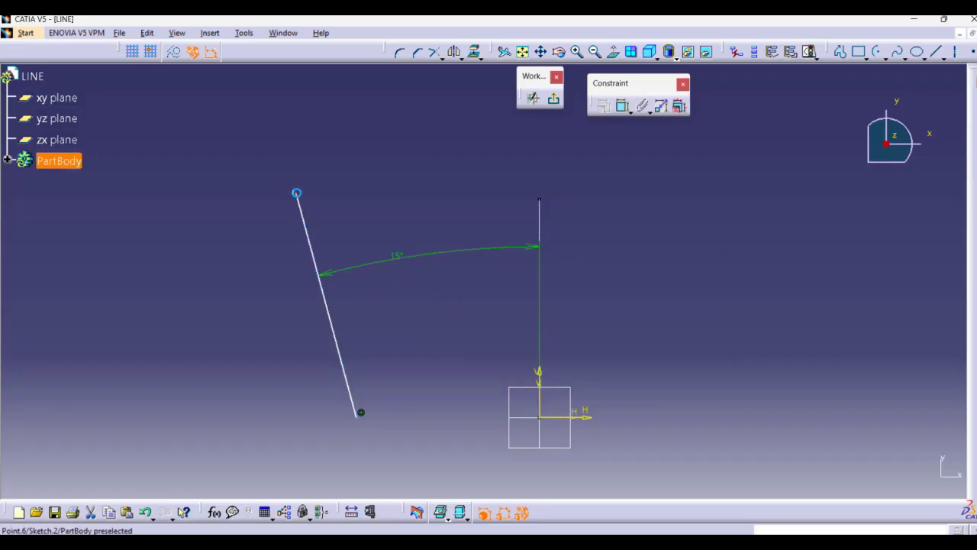
Shorten the slanted line slightly by moving its upper end point, then exit the sketch.
{"action": "left_click_drag", "start_coordinate": [297, 193], "coordinate": [301, 203]}
{"action": "left_click", "coordinate": [377, 221]}
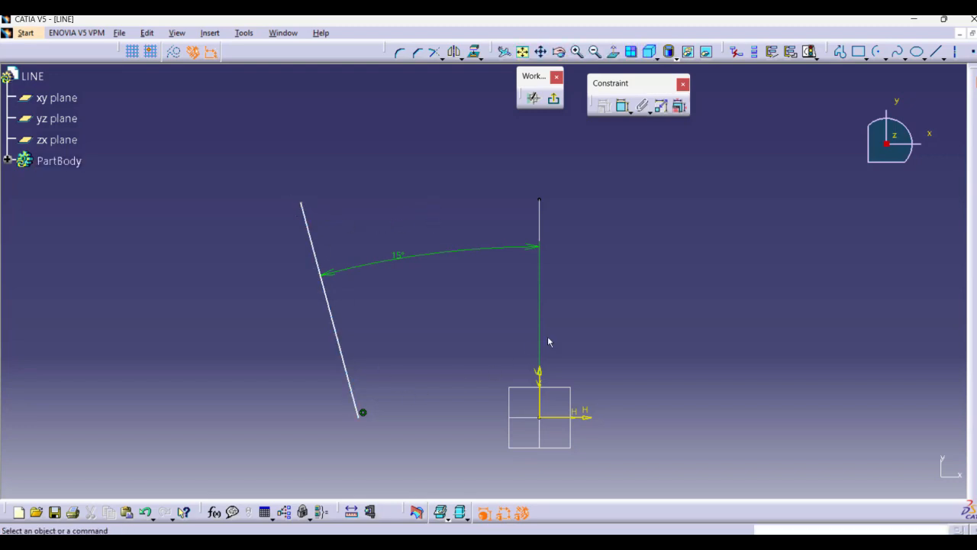
{"action": "left_click", "coordinate": [557, 100]}
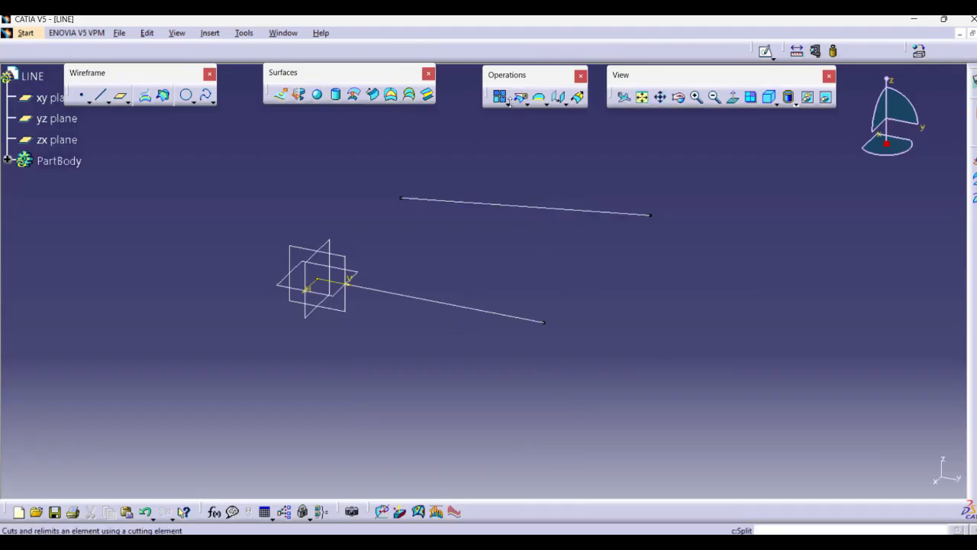
Define a line-type Two limits sweep with the first sketch's line as guide curve 1 and the slanted line as guide curve 2, and preview it.
{"action": "left_click", "coordinate": [373, 94]}
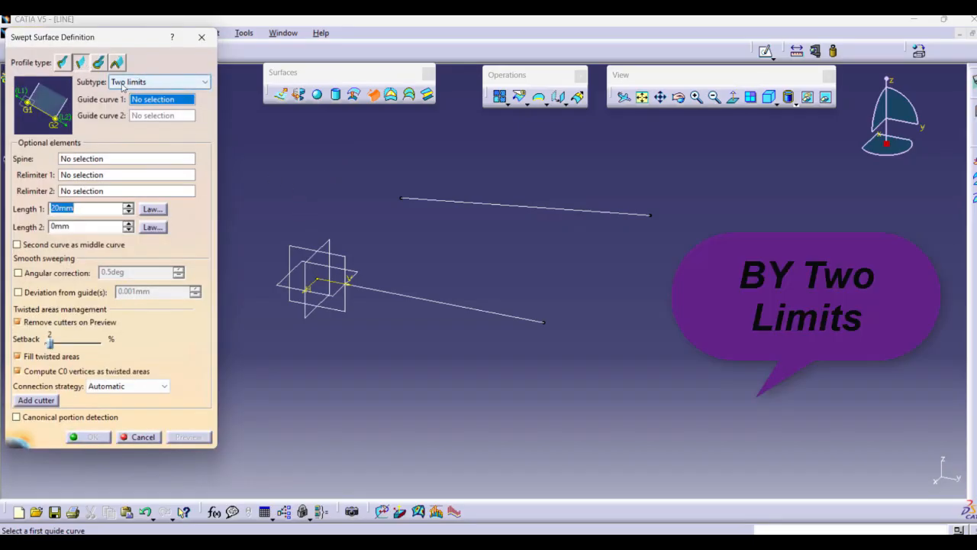
{"action": "left_click", "coordinate": [157, 102]}
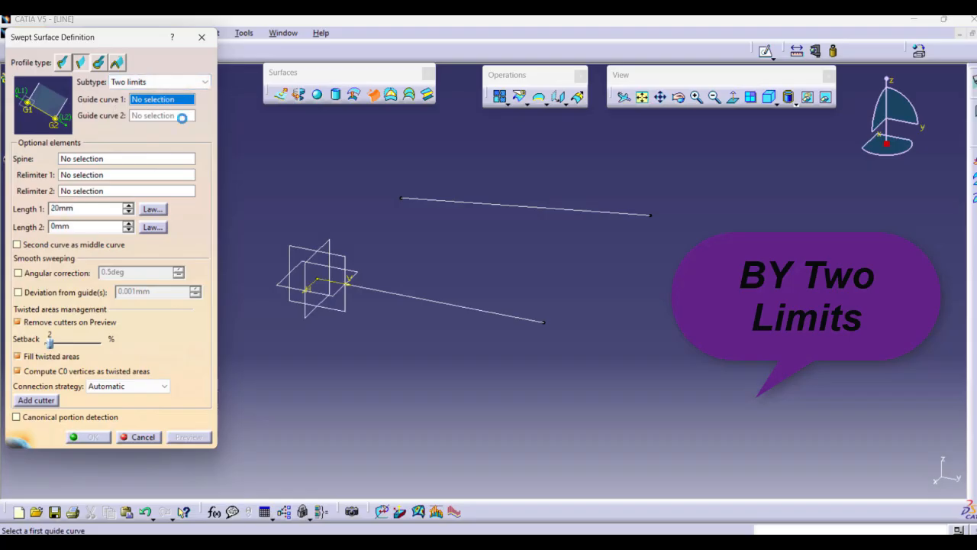
{"action": "left_click", "coordinate": [416, 300]}
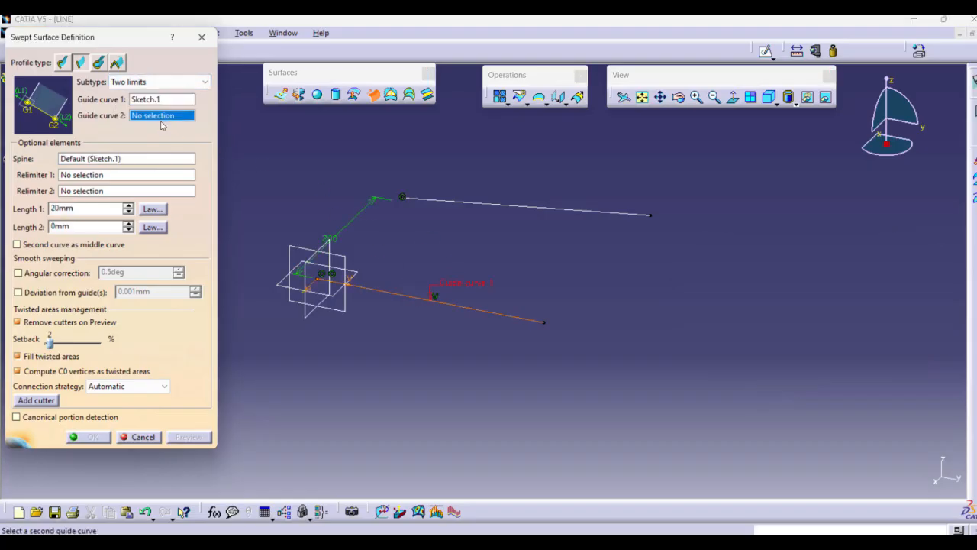
{"action": "left_click", "coordinate": [483, 206]}
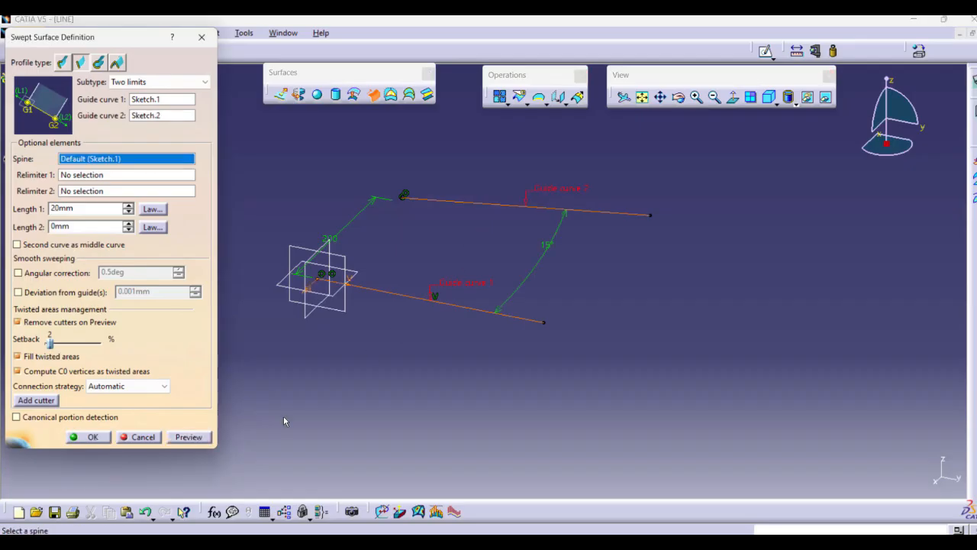
{"action": "left_click", "coordinate": [189, 437]}
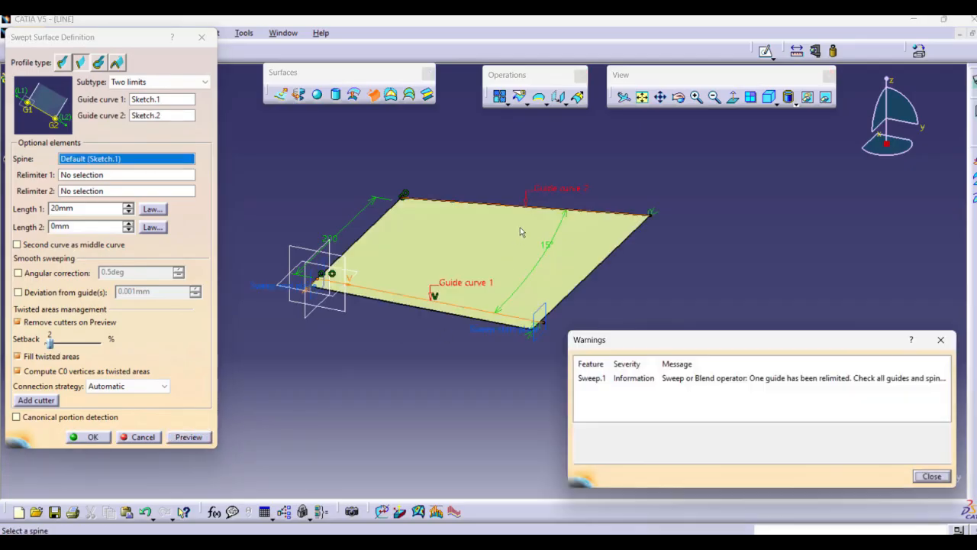
Set the sweep's Length 1 to 0 mm and accept the surface.
{"action": "middle_click_drag", "start_coordinate": [496, 260], "coordinate": [444, 334]}
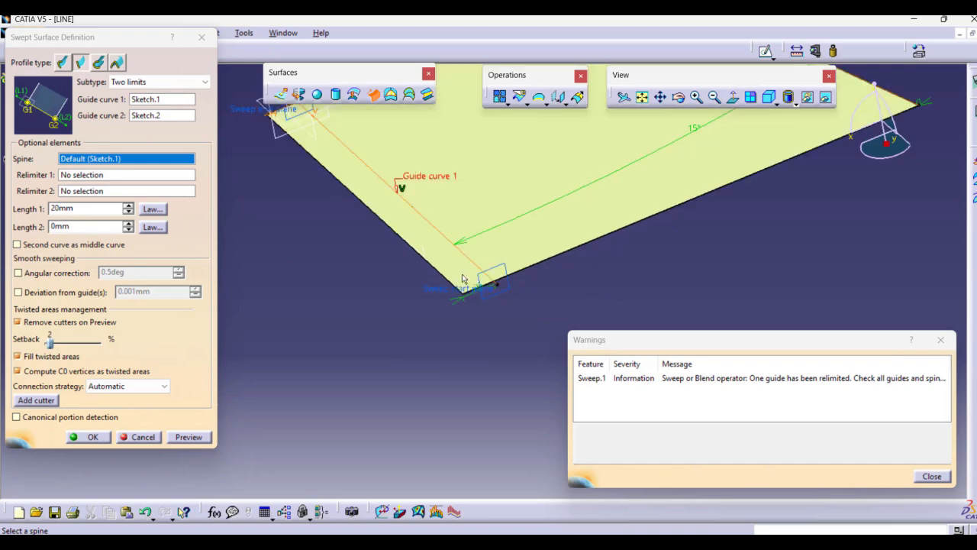
{"action": "middle_click_drag", "start_coordinate": [491, 299], "coordinate": [490, 287]}
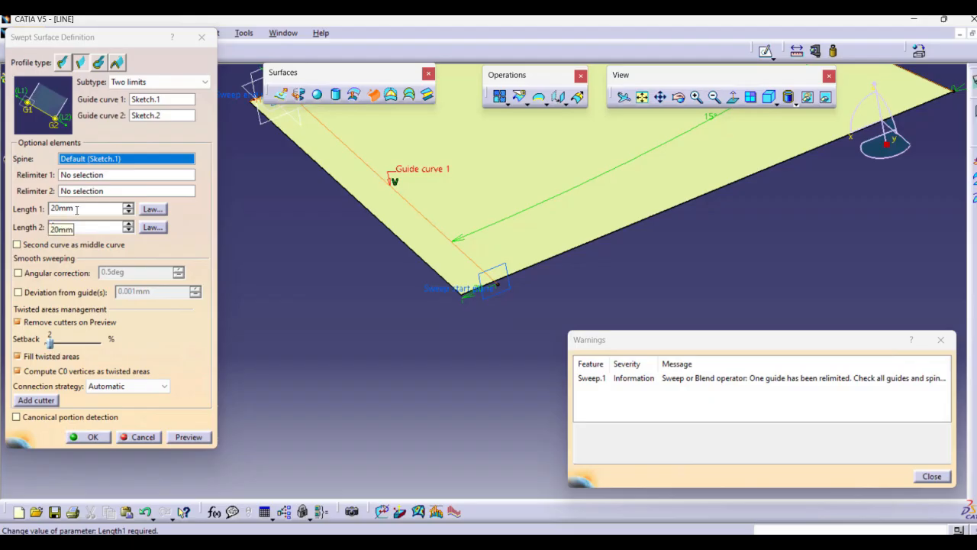
{"action": "middle_click_drag", "start_coordinate": [303, 238], "coordinate": [460, 281]}
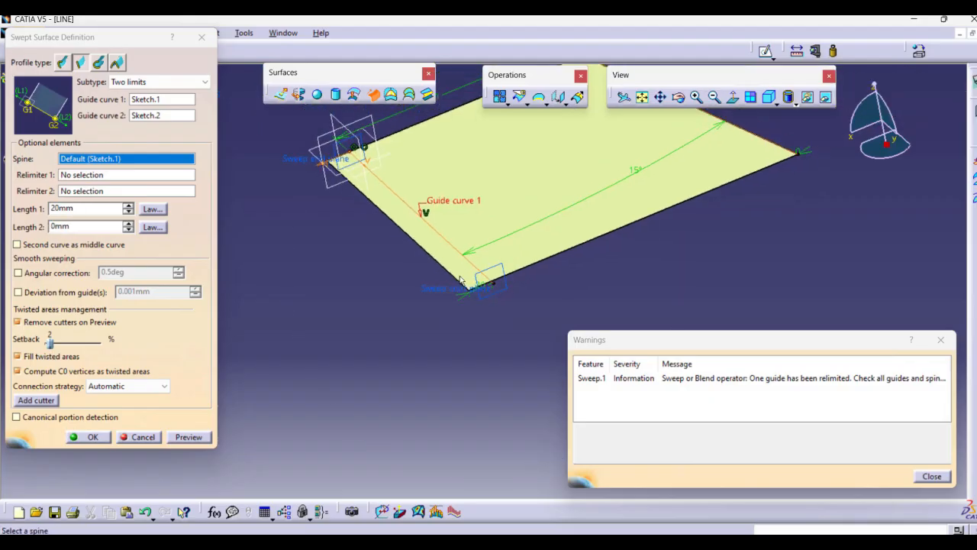
{"action": "double_click", "coordinate": [77, 210]}
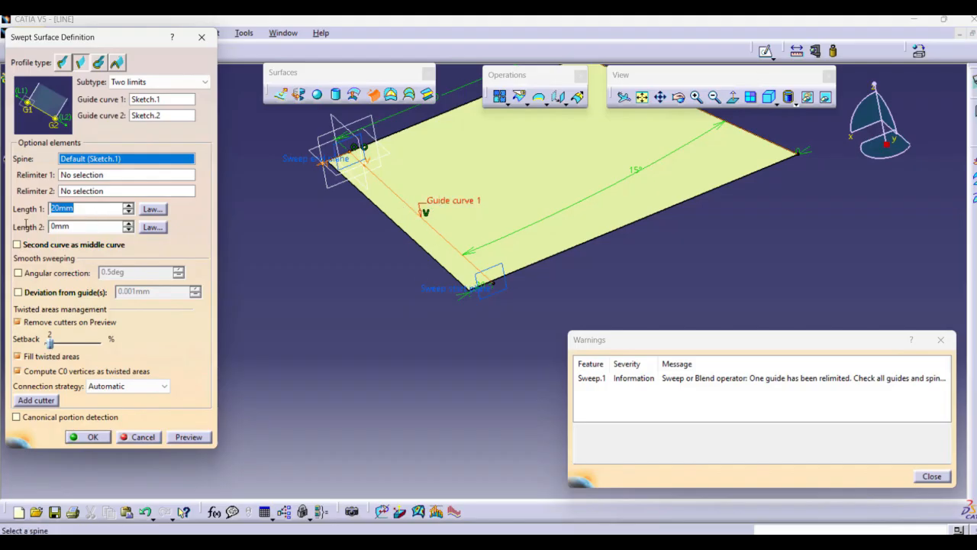
{"action": "type", "text": "0"}
{"action": "key", "text": "Return"}
{"action": "middle_click_drag", "start_coordinate": [423, 461], "coordinate": [436, 441]}
{"action": "middle_click_drag", "start_coordinate": [437, 441], "coordinate": [436, 435]}
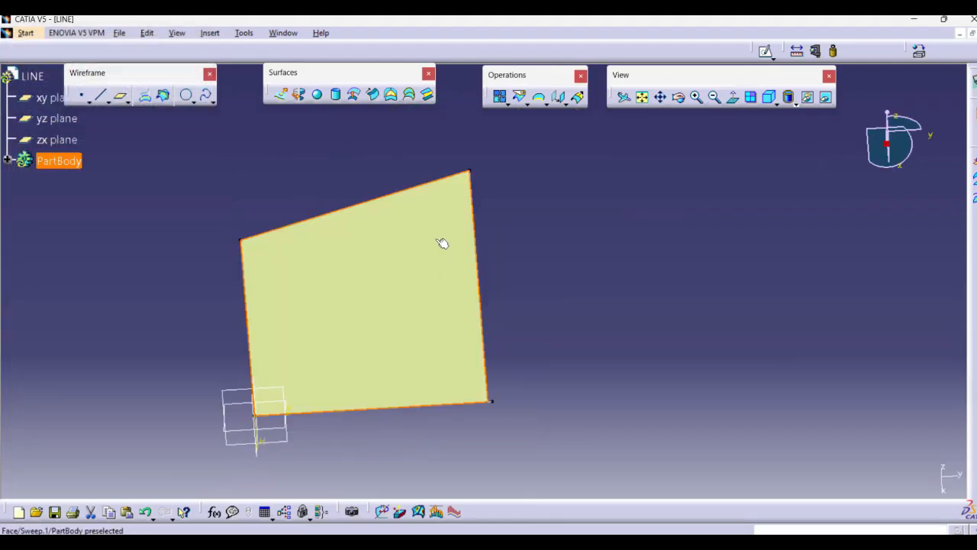
Reopen the swept surface, set Length 1 to 50 mm, preview it and dismiss the warning.
{"action": "left_click", "coordinate": [451, 284]}
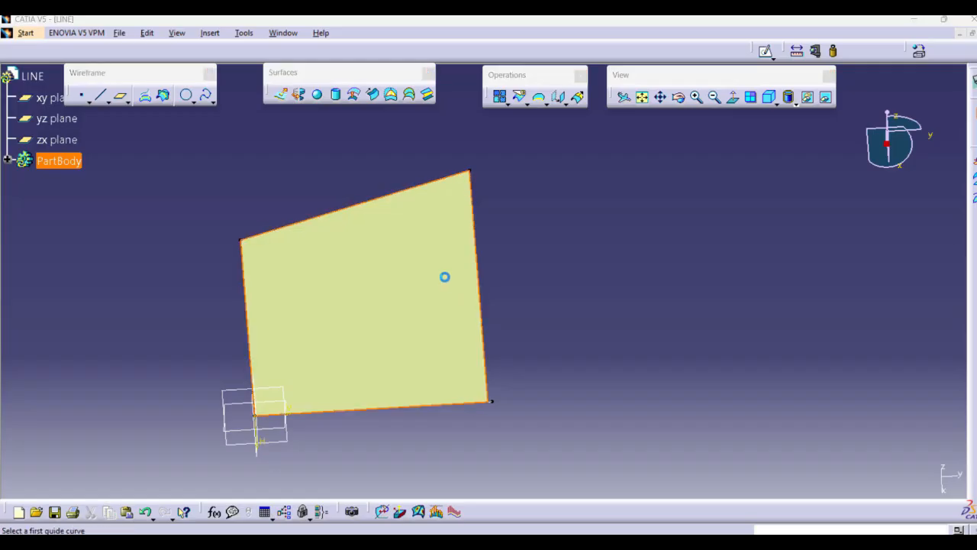
{"action": "double_click", "coordinate": [88, 209]}
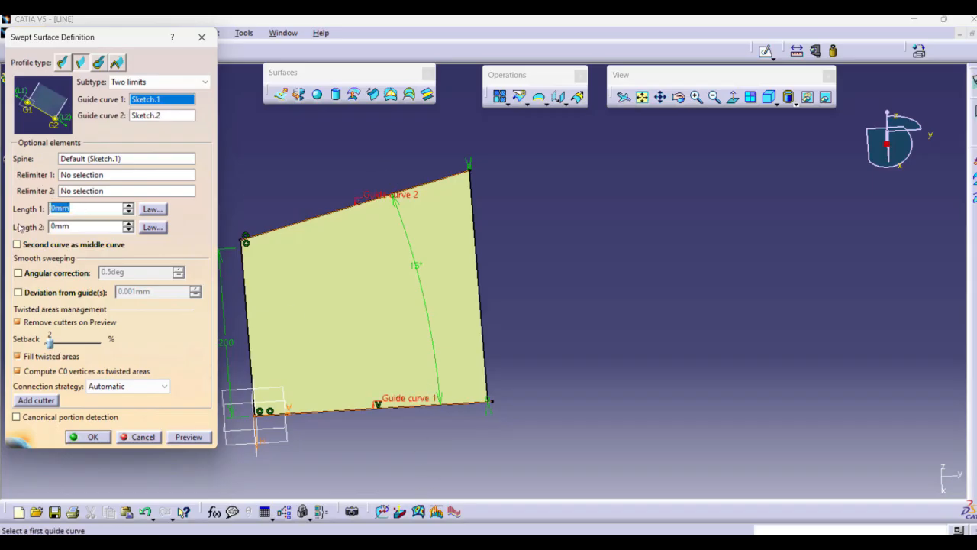
{"action": "type", "text": "50"}
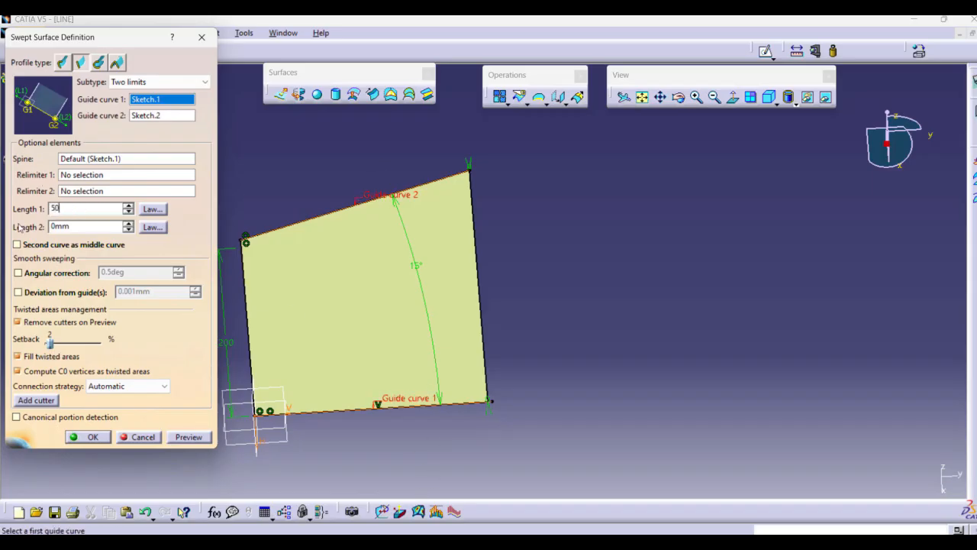
{"action": "left_click", "coordinate": [183, 439]}
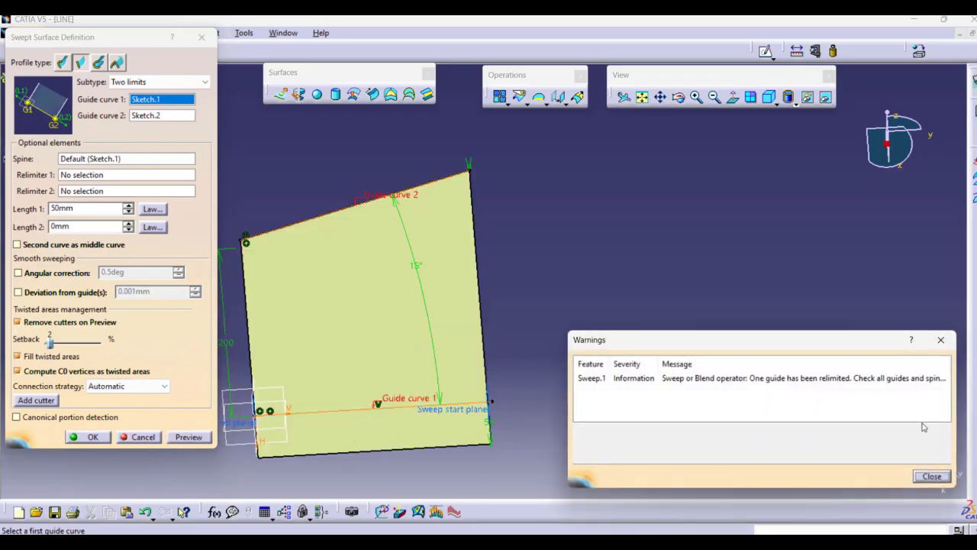
{"action": "left_click", "coordinate": [931, 476]}
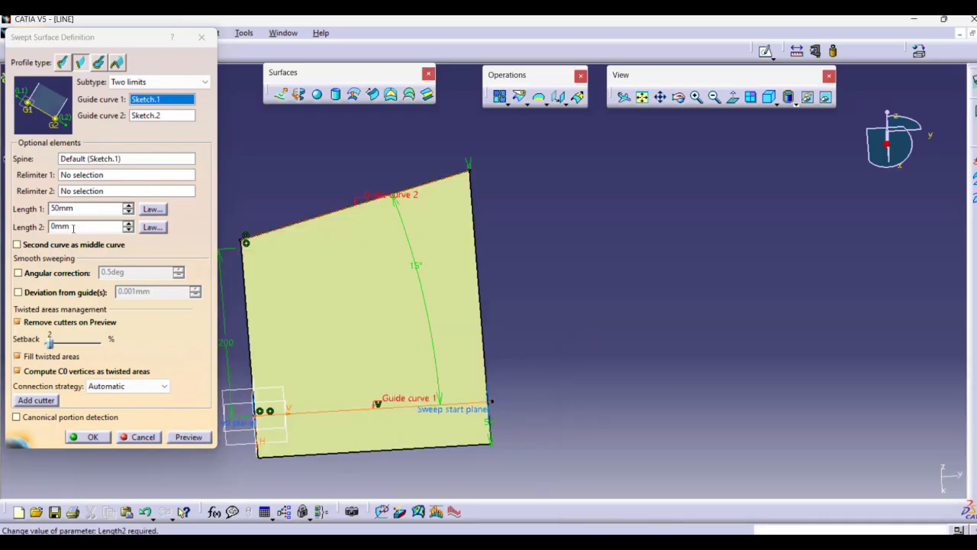
Set the sweep's Length 2 to 50 mm, preview it and accept the surface.
{"action": "left_click", "coordinate": [13, 228]}
{"action": "type", "text": "50"}
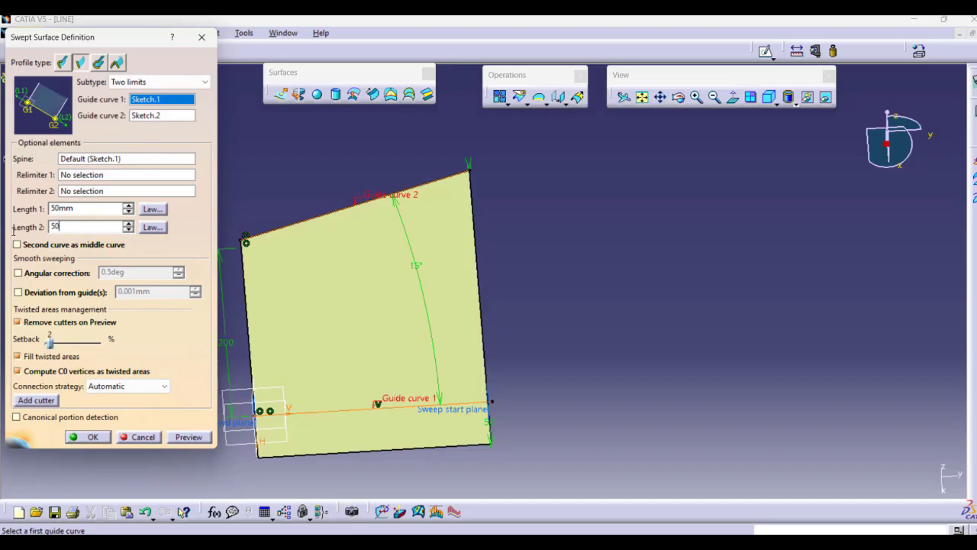
{"action": "left_click", "coordinate": [190, 440]}
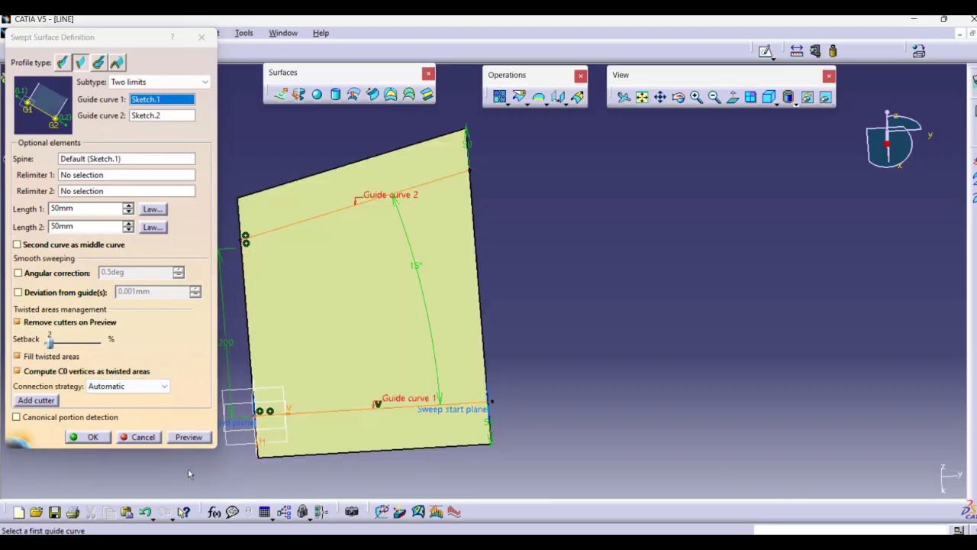
{"action": "left_click", "coordinate": [94, 438]}
Expand the part body's tree and undo the Two limits sweep.
{"action": "middle_click_drag", "start_coordinate": [508, 371], "coordinate": [319, 329]}
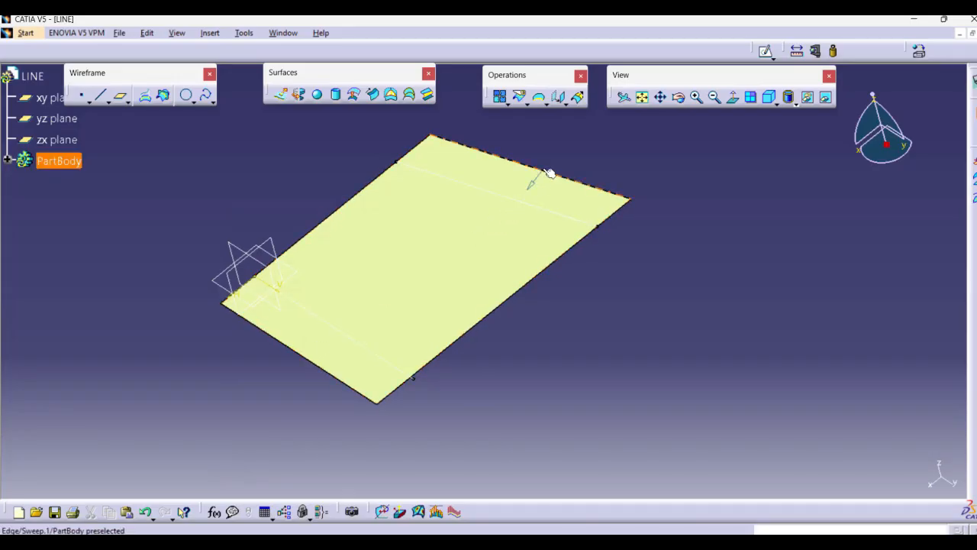
{"action": "middle_click_drag", "start_coordinate": [595, 309], "coordinate": [595, 281]}
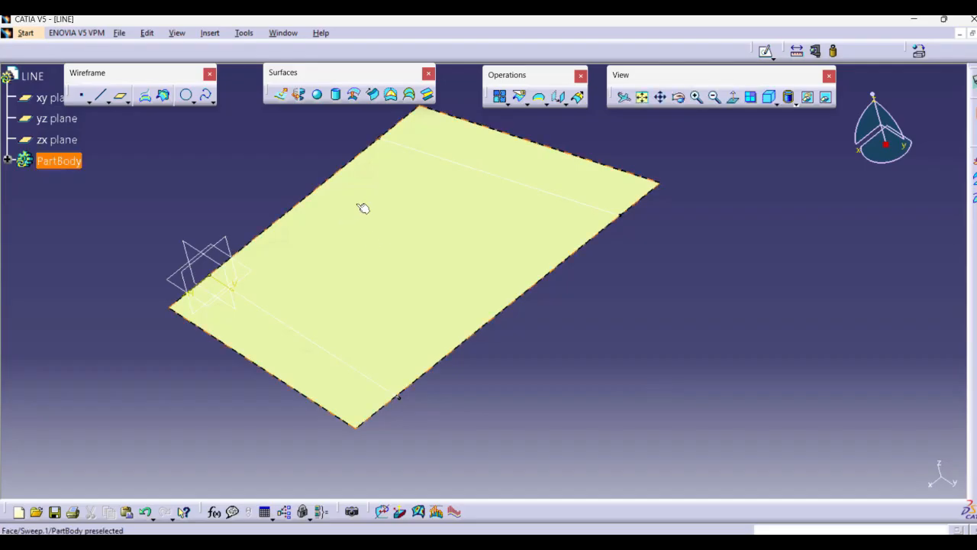
{"action": "middle_click_drag", "start_coordinate": [486, 334], "coordinate": [481, 363]}
{"action": "left_click", "coordinate": [7, 161]}
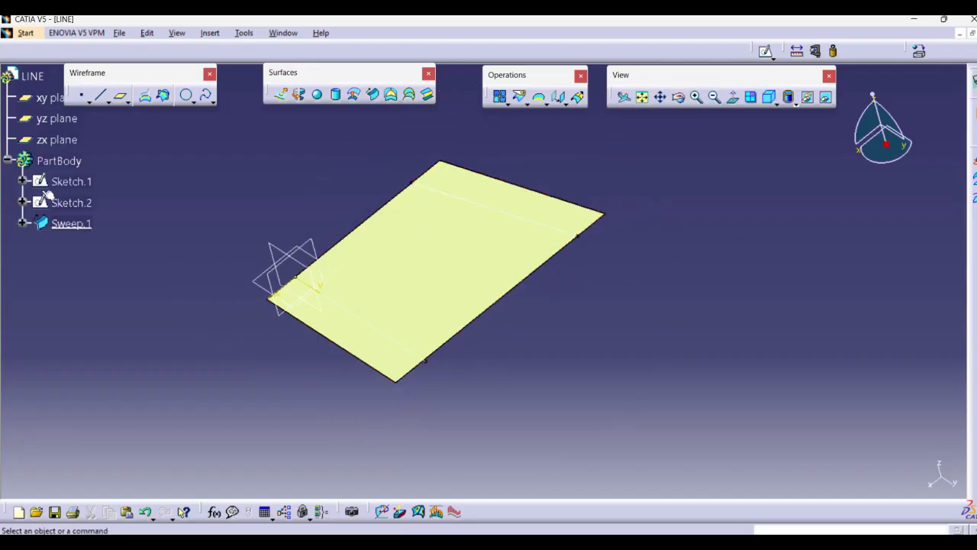
{"action": "key", "text": "ctrl+z"}
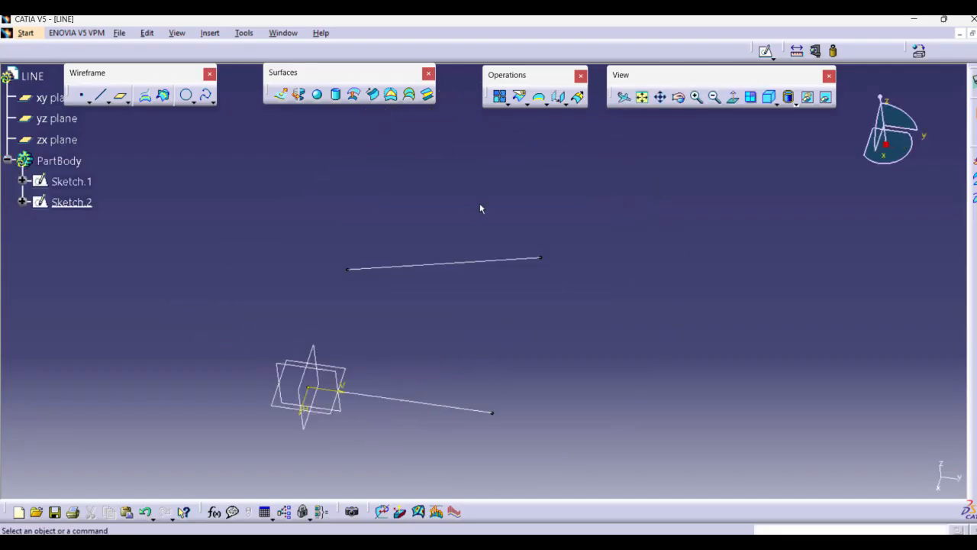
Create a line-type sweep with the Limit and middle subtype, using the first sketch's line as guide 1 and the slanted line as guide 2.
{"action": "left_click", "coordinate": [373, 94]}
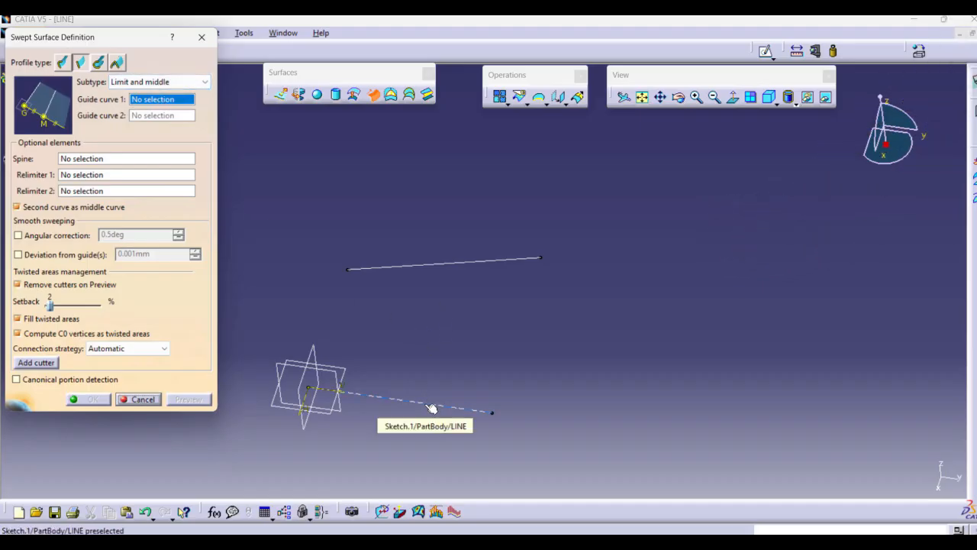
{"action": "left_click", "coordinate": [404, 397]}
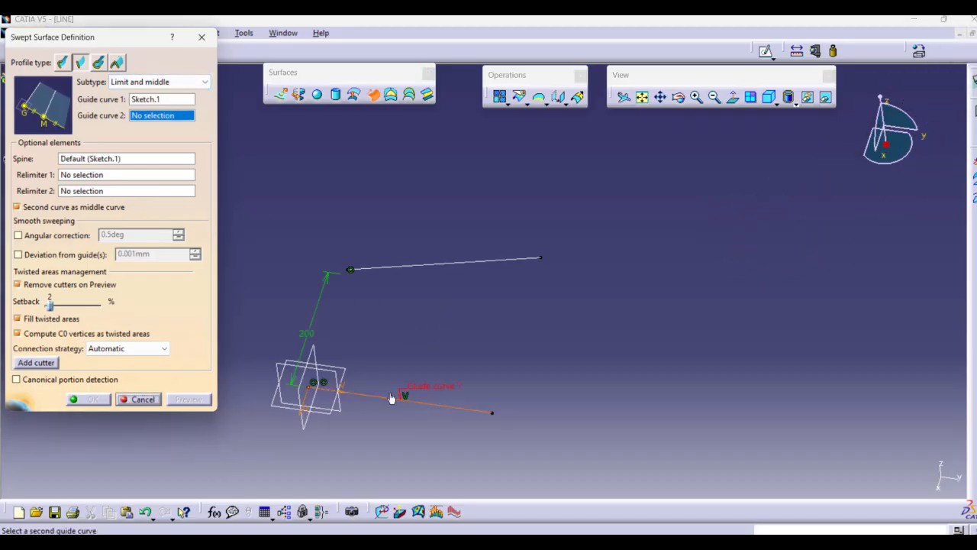
{"action": "left_click", "coordinate": [432, 268]}
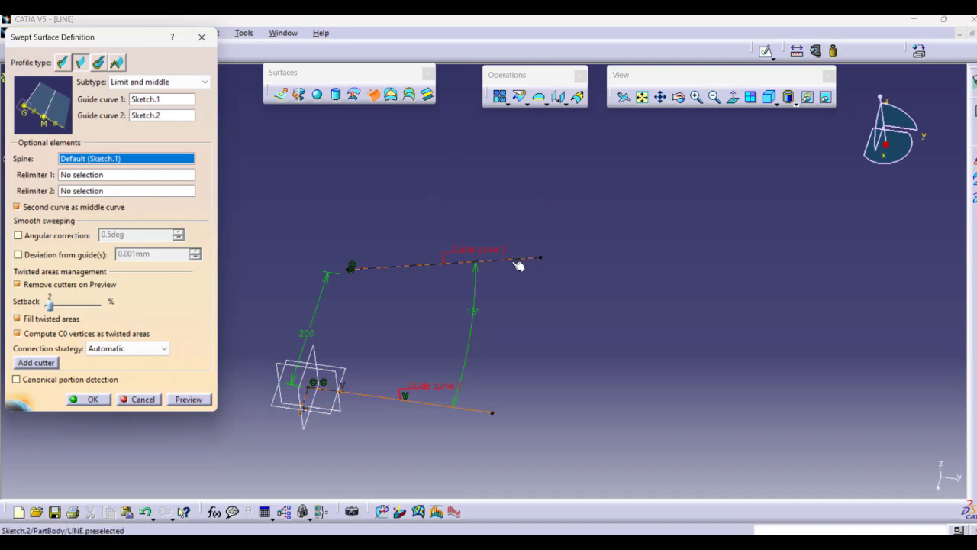
{"action": "left_click", "coordinate": [188, 399]}
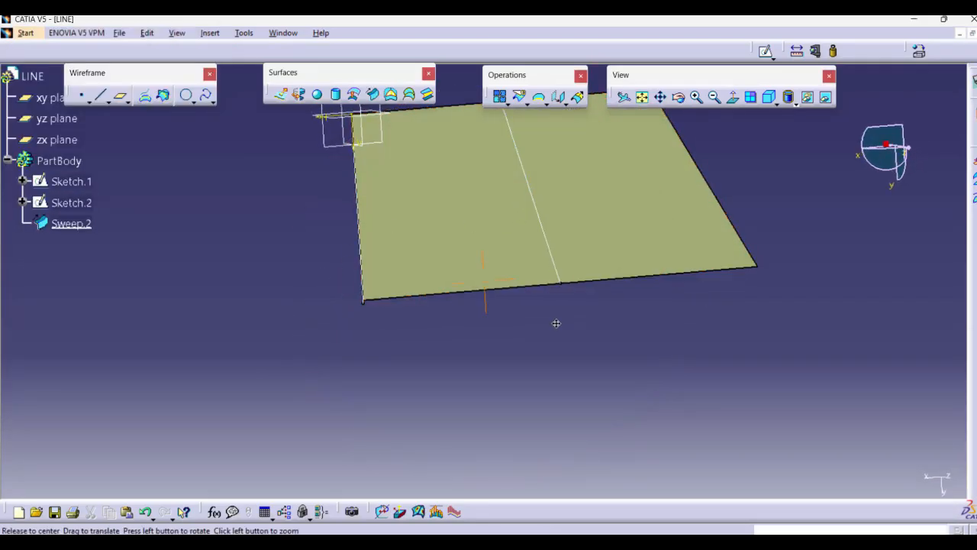
{"action": "middle_click_drag", "start_coordinate": [556, 323], "coordinate": [543, 377]}
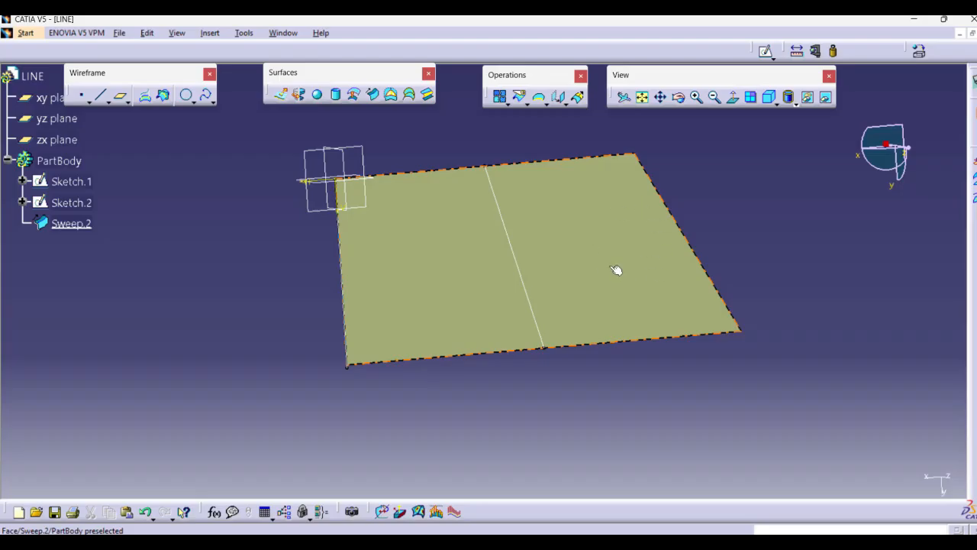
Switch to the isometric view and delete the Limit and middle sweep, keeping both guide sketches.
{"action": "left_click", "coordinate": [768, 98]}
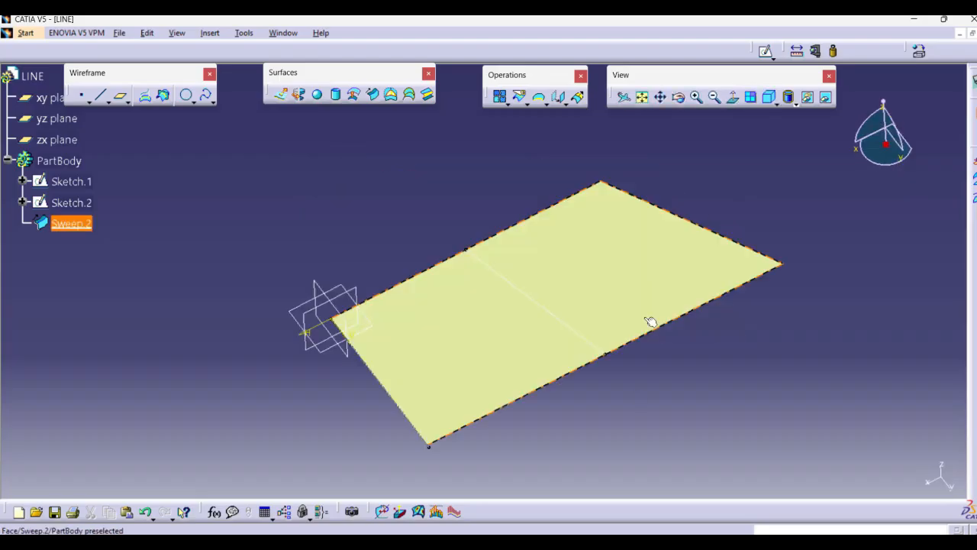
{"action": "left_click", "coordinate": [76, 223]}
{"action": "right_click", "coordinate": [77, 223]}
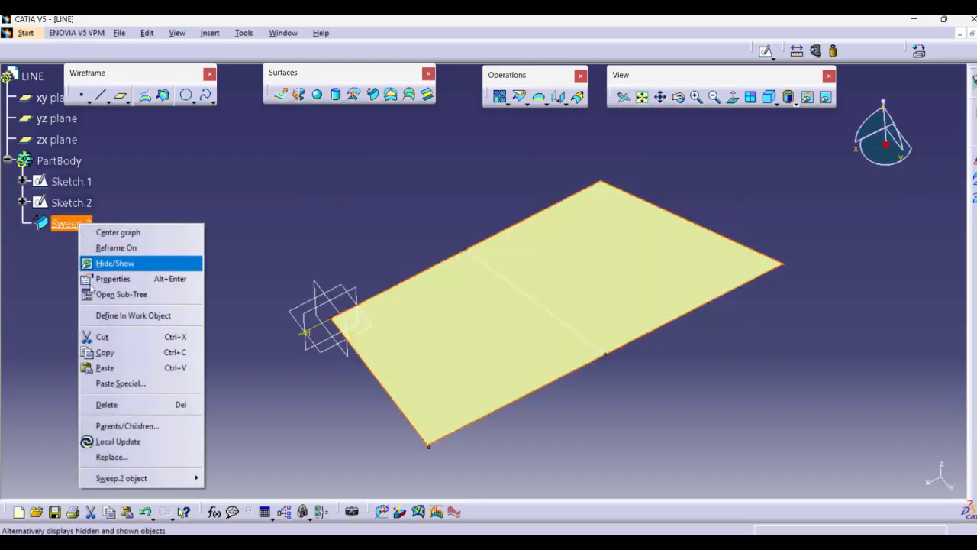
{"action": "left_click", "coordinate": [103, 406]}
{"action": "left_click", "coordinate": [603, 277]}
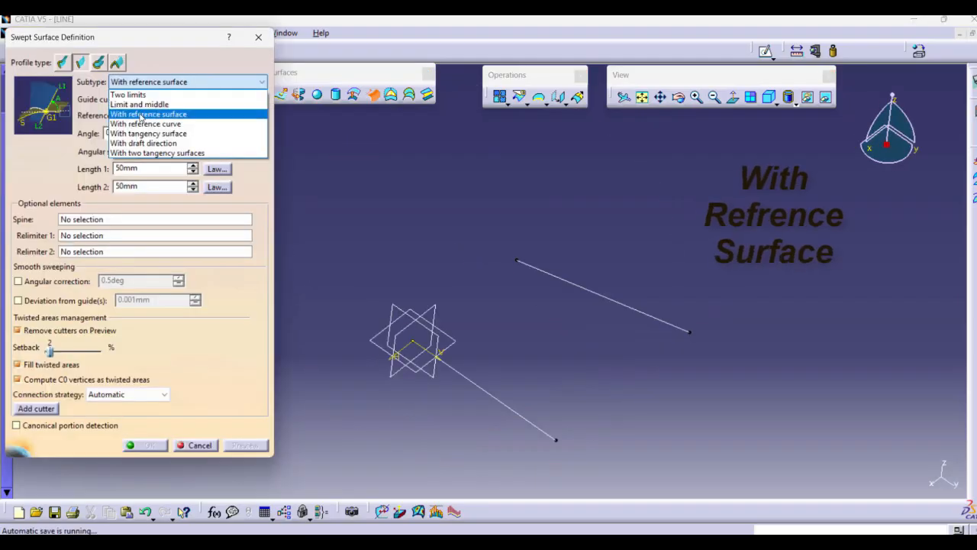
Define a new line-type sweep with the Two limits subtype, using the first sketch's line as guide 1 and the slanted line as guide 2.
{"action": "left_click", "coordinate": [163, 115]}
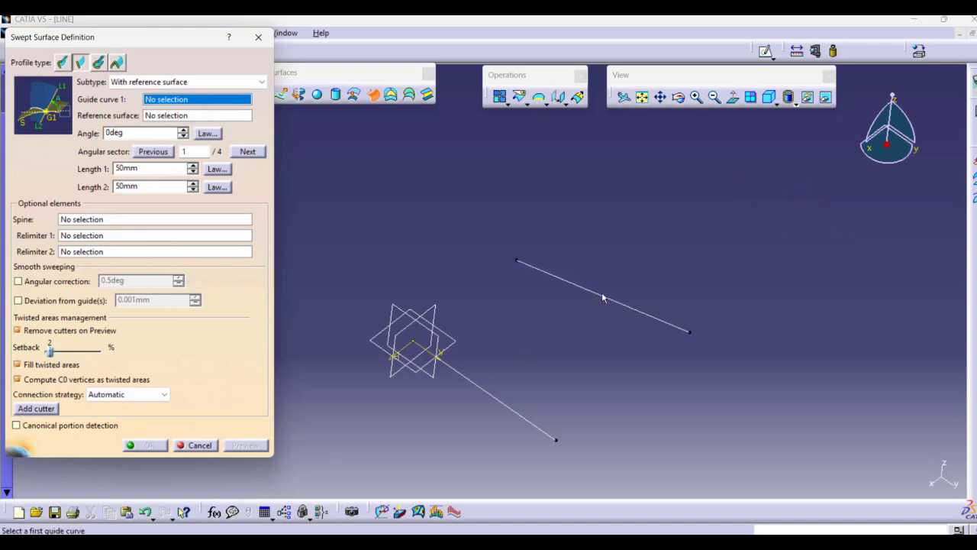
{"action": "left_click", "coordinate": [183, 82]}
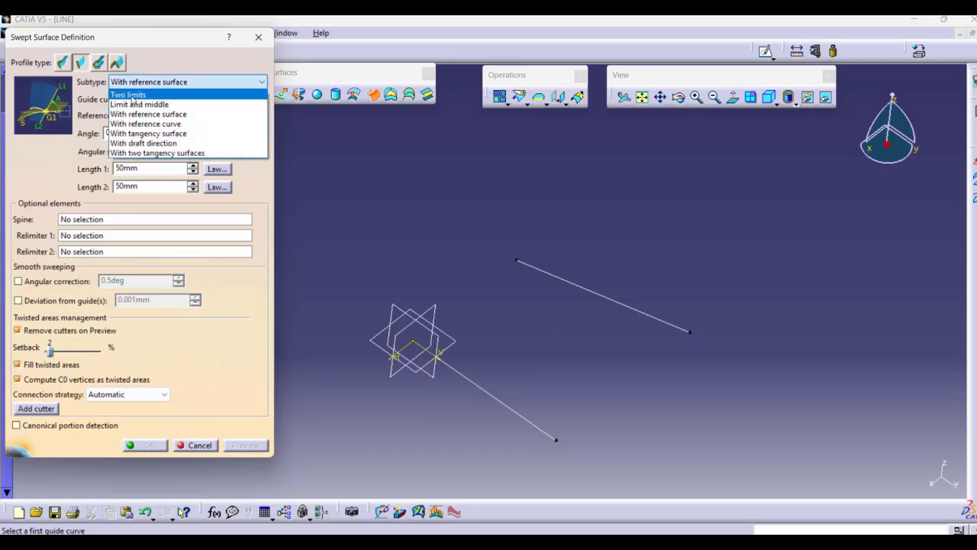
{"action": "left_click", "coordinate": [128, 95]}
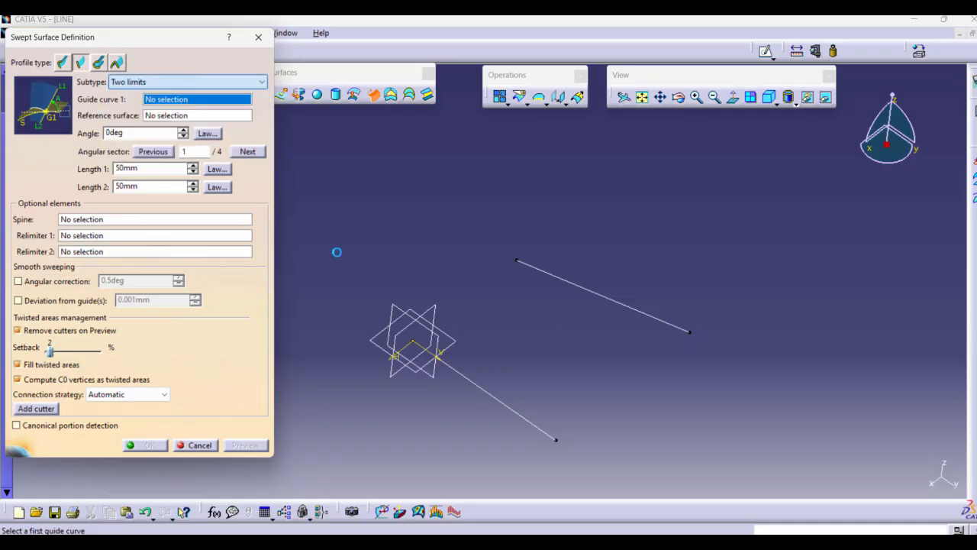
{"action": "left_click", "coordinate": [469, 384]}
{"action": "left_click", "coordinate": [581, 287]}
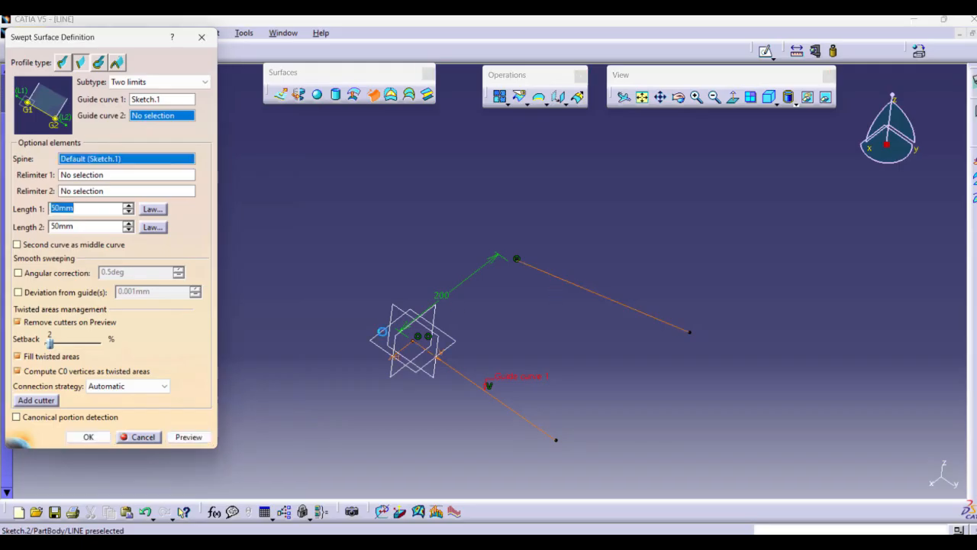
Set both lengths of the Two limits sweep to 0 mm, create the surface and dismiss the warnings.
{"action": "left_click", "coordinate": [189, 436]}
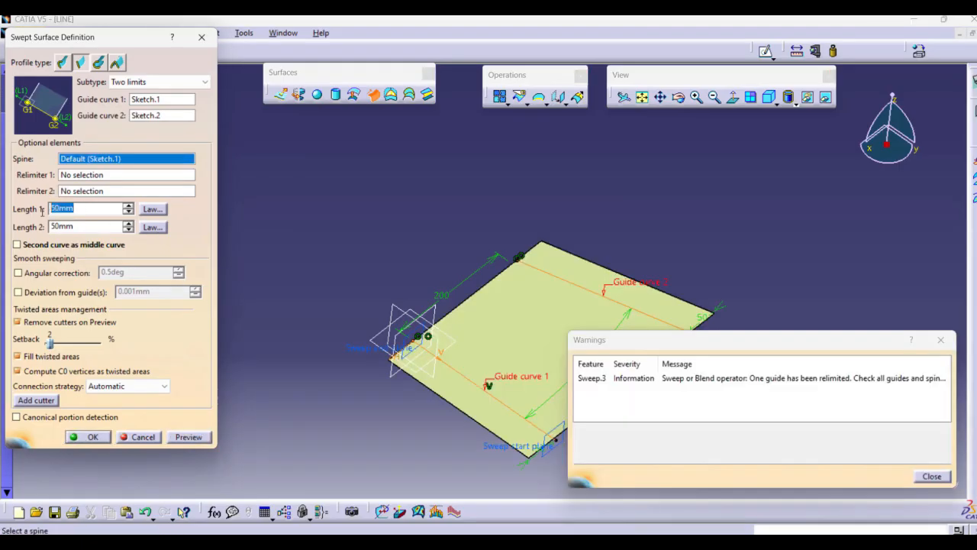
{"action": "type", "text": "0"}
{"action": "key", "text": "Tab"}
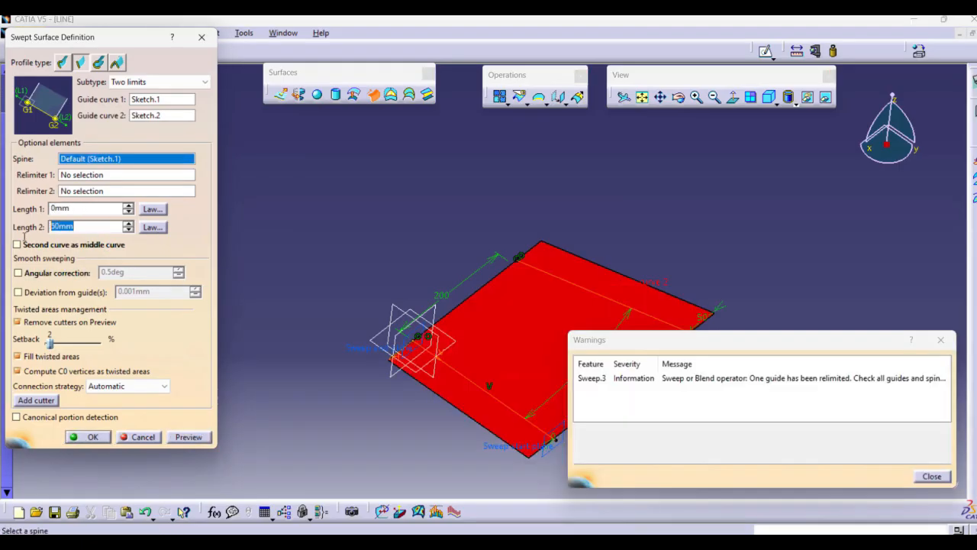
{"action": "type", "text": "0"}
{"action": "left_click", "coordinate": [188, 437]}
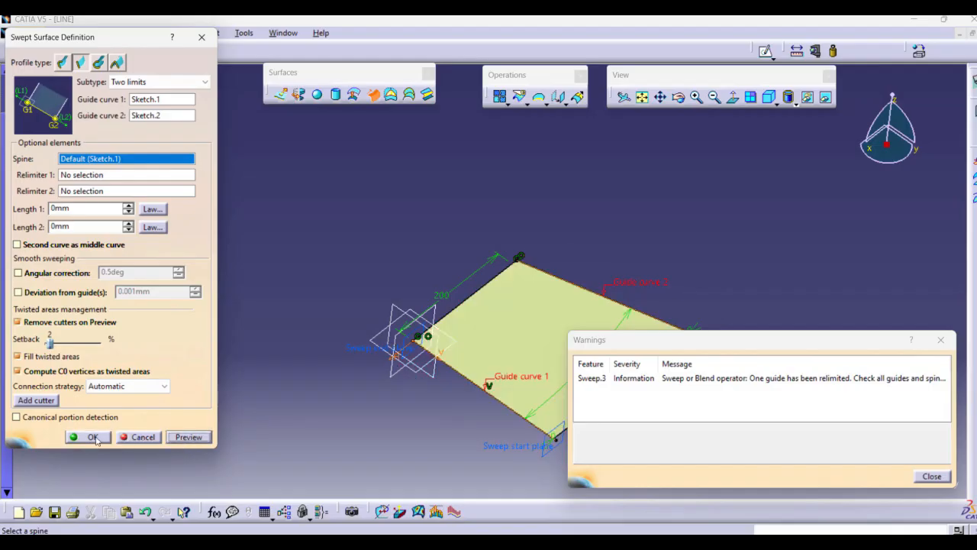
{"action": "left_click", "coordinate": [87, 437]}
{"action": "left_click", "coordinate": [931, 475]}
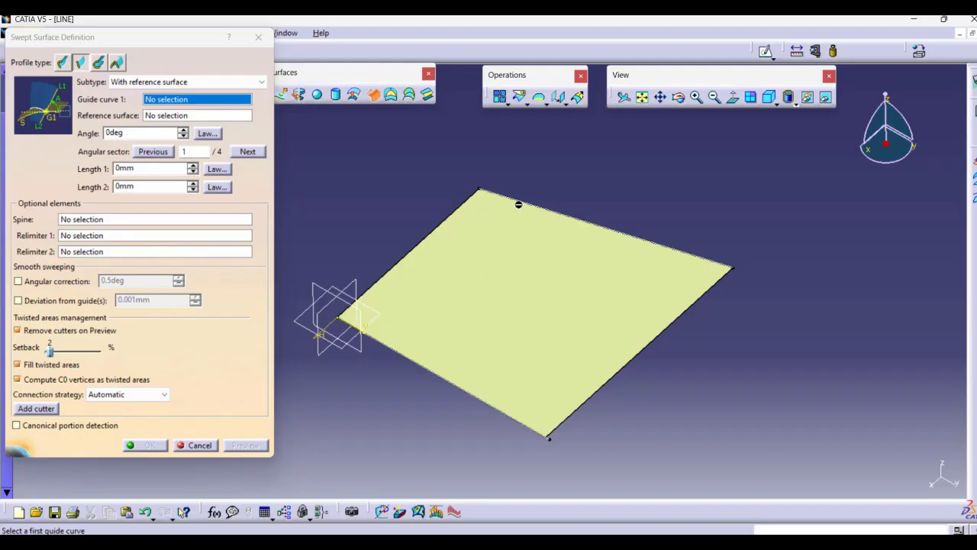
Define a With reference surface line sweep along the slanted line, using the flat sweep as reference, with Length 1 of 50 mm, and preview it.
{"action": "left_click", "coordinate": [557, 213]}
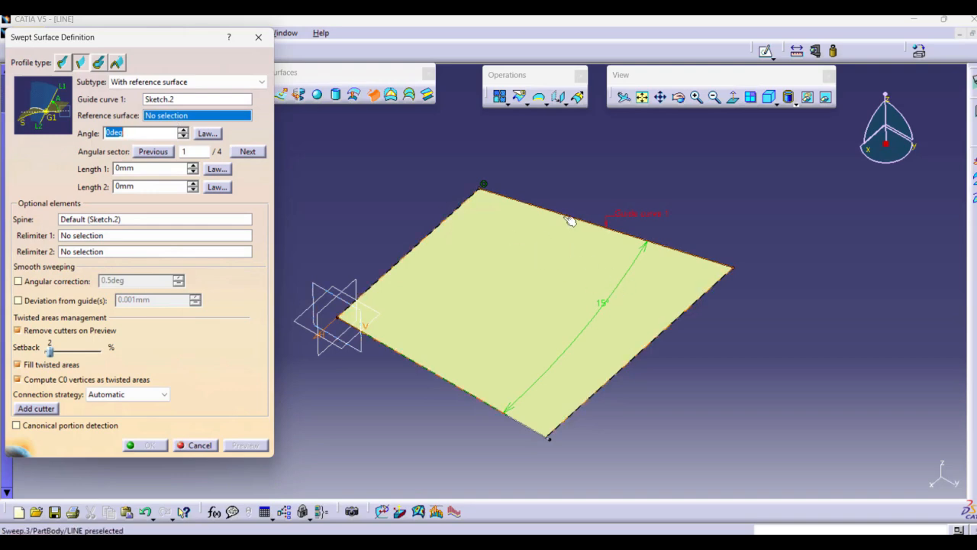
{"action": "left_click", "coordinate": [589, 260]}
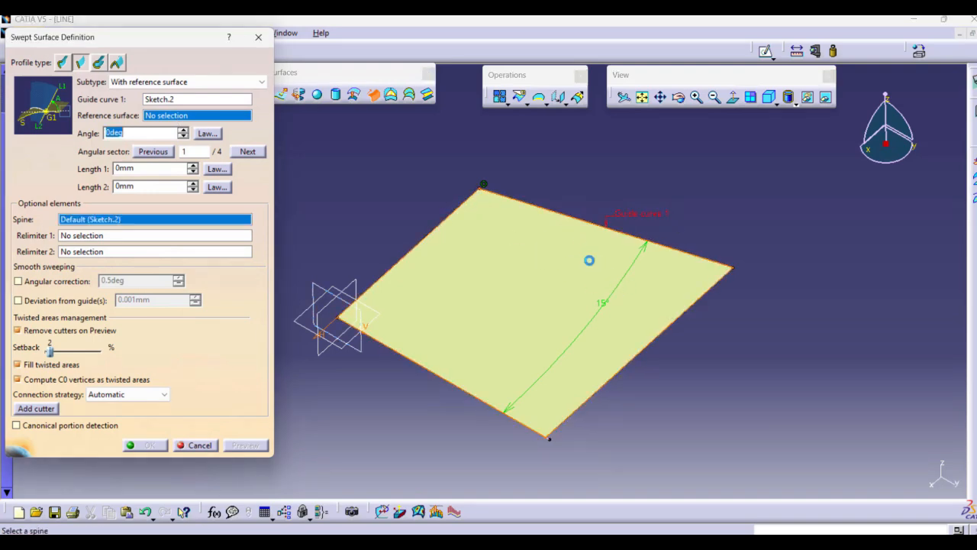
{"action": "left_click", "coordinate": [145, 168]}
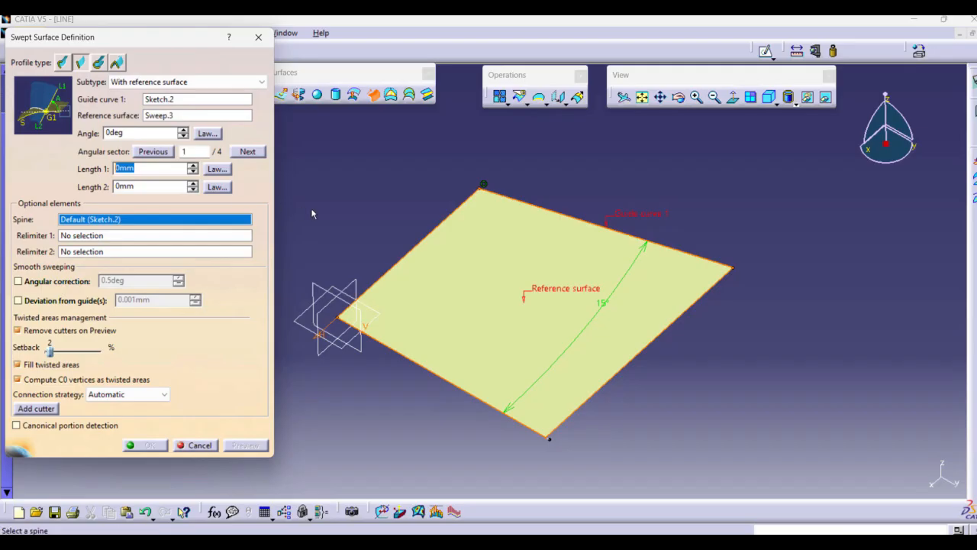
{"action": "type", "text": "50"}
{"action": "left_click", "coordinate": [345, 412]}
{"action": "left_click", "coordinate": [262, 447]}
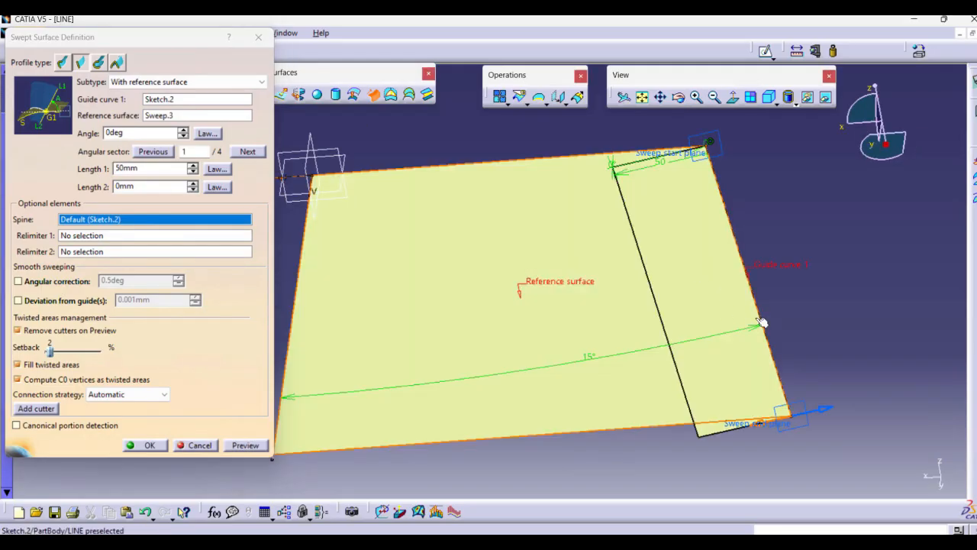
Switch the sweep to angular sector 3 so it extends outward from the reference surface, and preview it.
{"action": "middle_click_drag", "start_coordinate": [803, 322], "coordinate": [835, 307]}
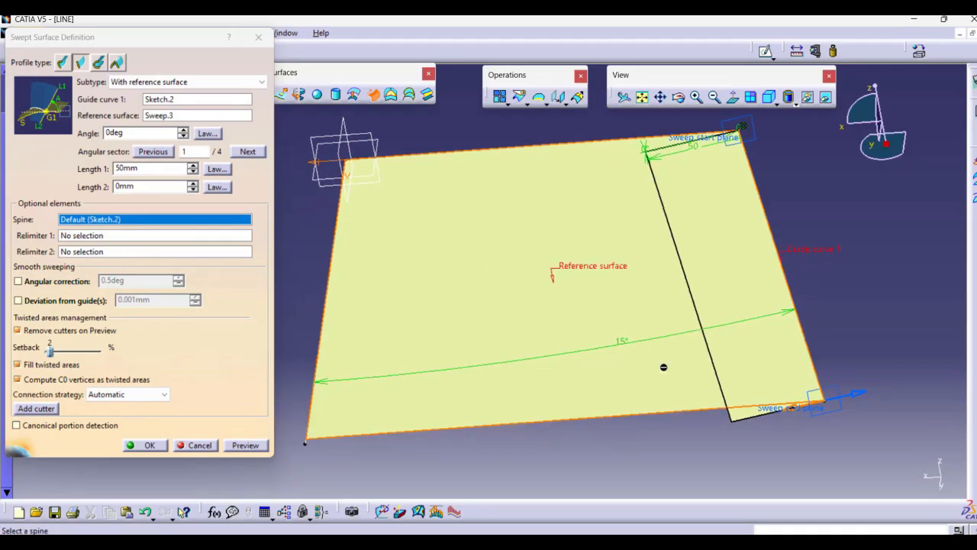
{"action": "left_click", "coordinate": [857, 396]}
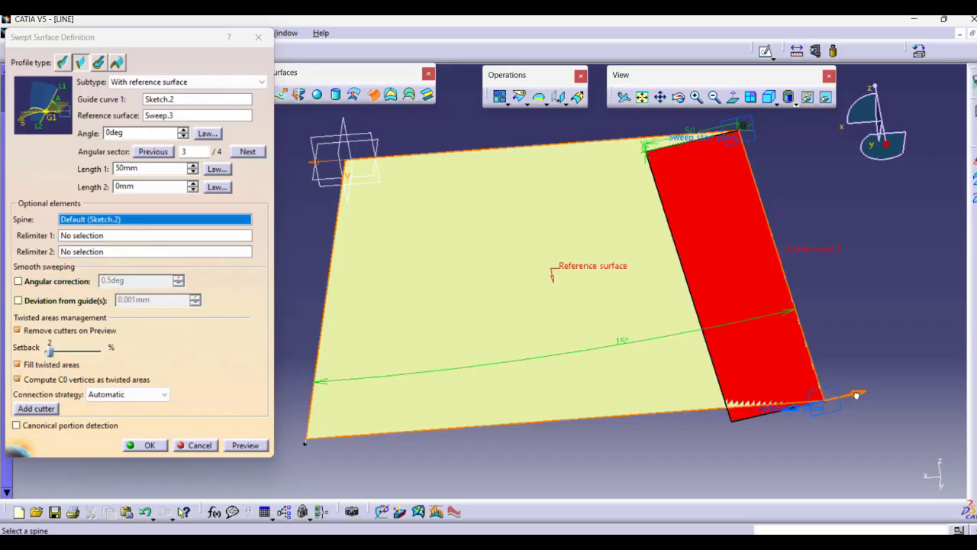
{"action": "left_click", "coordinate": [245, 445]}
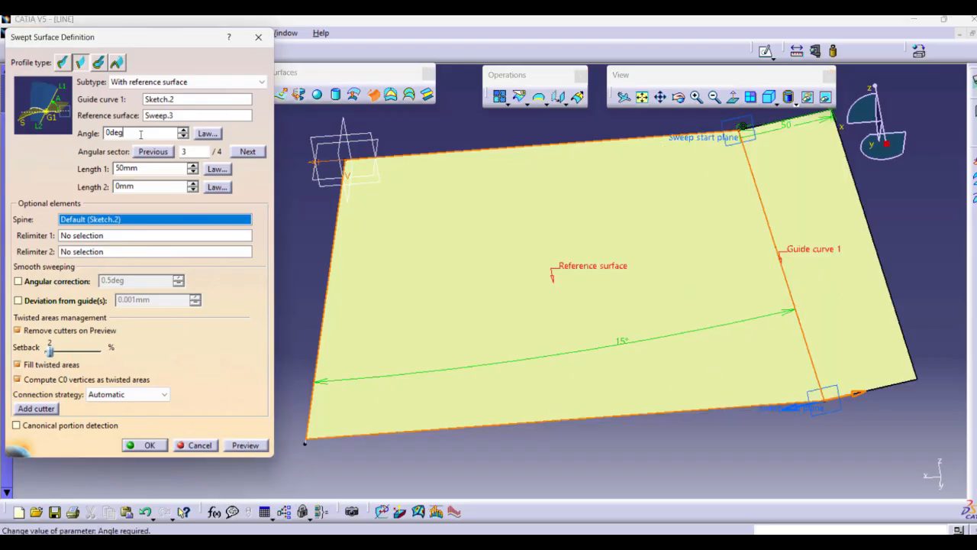
Set the sweep's angle to the reference surface to 45 degrees and preview it from the side.
{"action": "left_click_drag", "start_coordinate": [140, 134], "coordinate": [65, 135]}
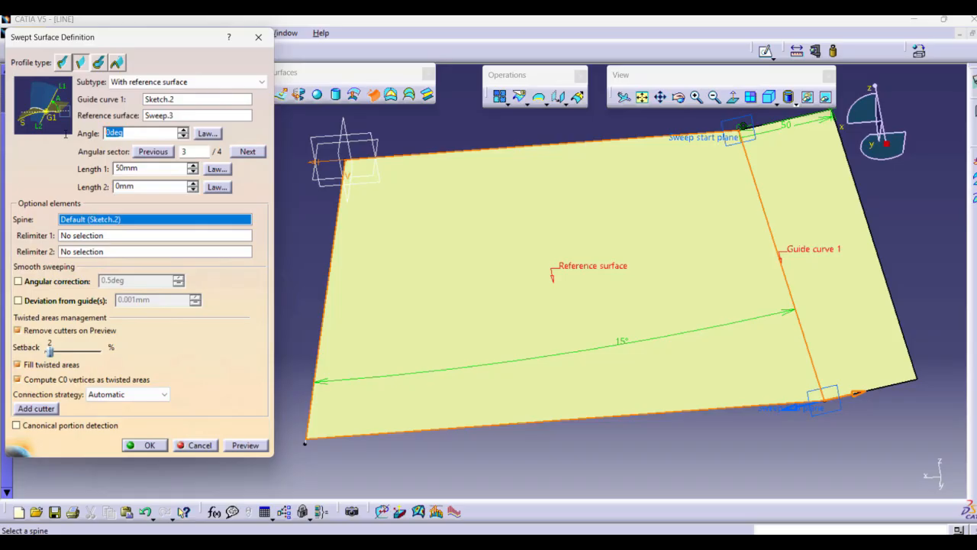
{"action": "type", "text": "45"}
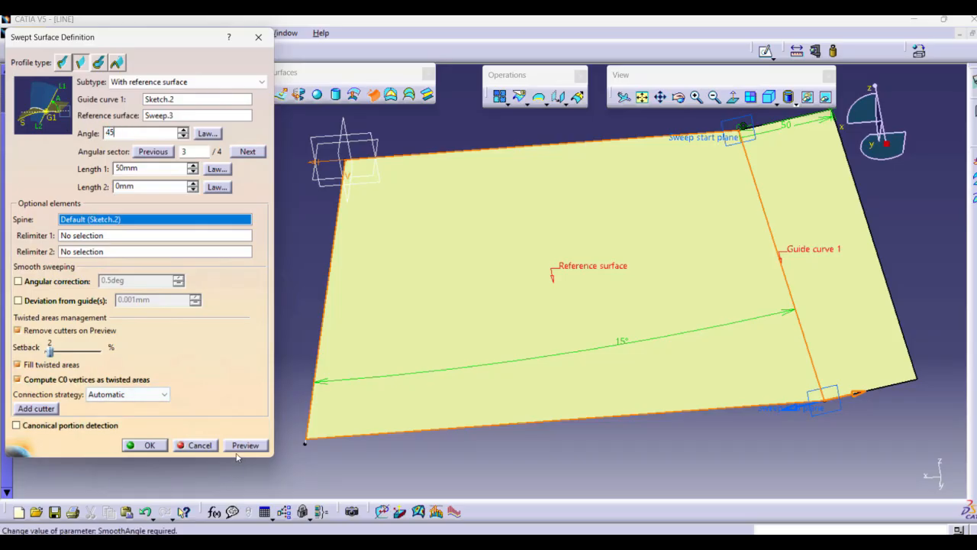
{"action": "left_click", "coordinate": [245, 445]}
{"action": "middle_click_drag", "start_coordinate": [623, 453], "coordinate": [602, 399]}
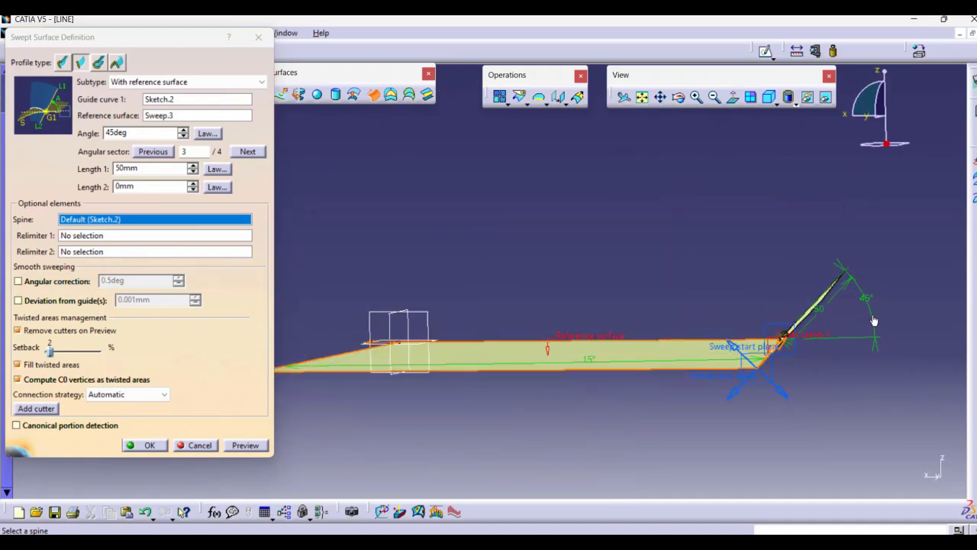
{"action": "middle_click_drag", "start_coordinate": [764, 356], "coordinate": [630, 412]}
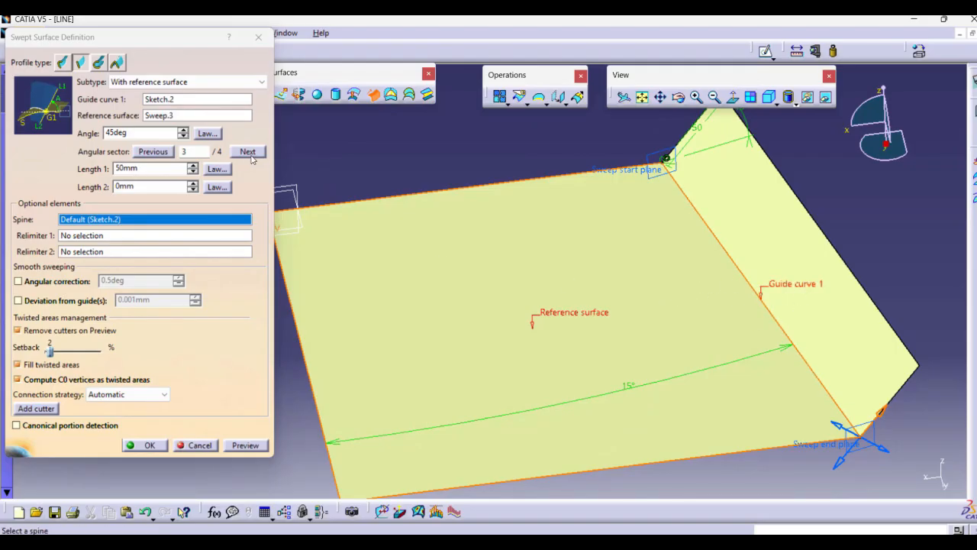
Preview the sweep in angular sectors 2, 1 and 4 in turn.
{"action": "left_click", "coordinate": [152, 152]}
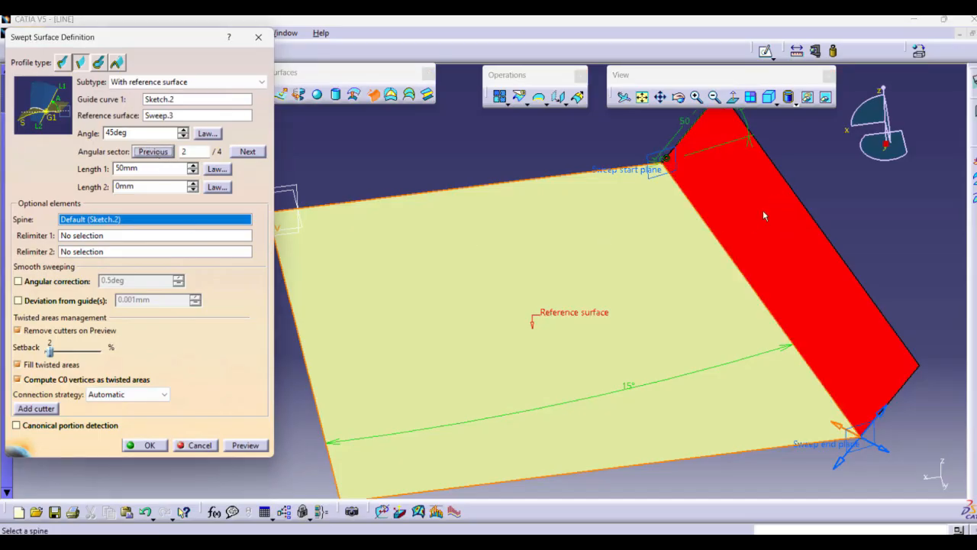
{"action": "left_click", "coordinate": [246, 448]}
{"action": "middle_click_drag", "start_coordinate": [547, 456], "coordinate": [581, 359]}
{"action": "left_click", "coordinate": [162, 154]}
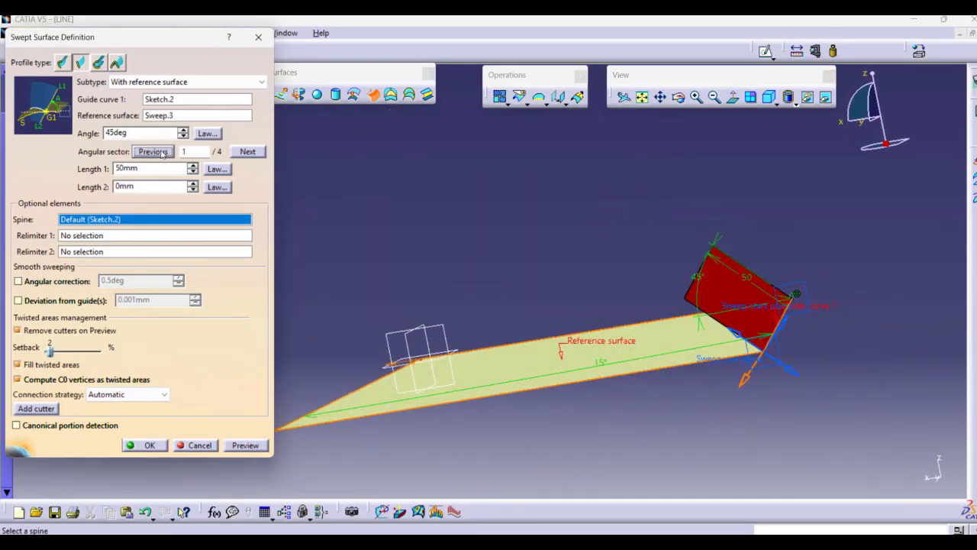
{"action": "left_click", "coordinate": [246, 447]}
{"action": "middle_click_drag", "start_coordinate": [458, 427], "coordinate": [760, 409]}
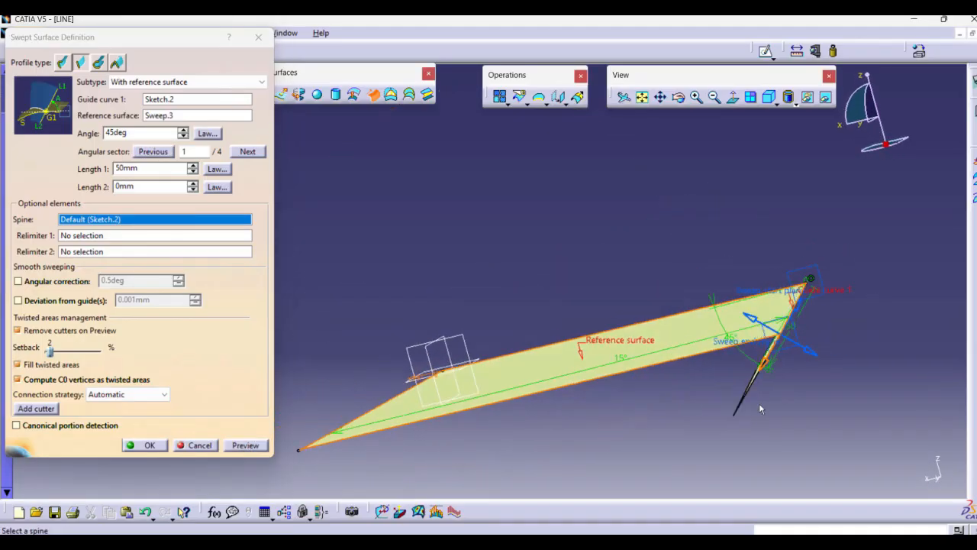
{"action": "left_click", "coordinate": [253, 158]}
{"action": "left_click", "coordinate": [253, 157]}
{"action": "left_click", "coordinate": [253, 158]}
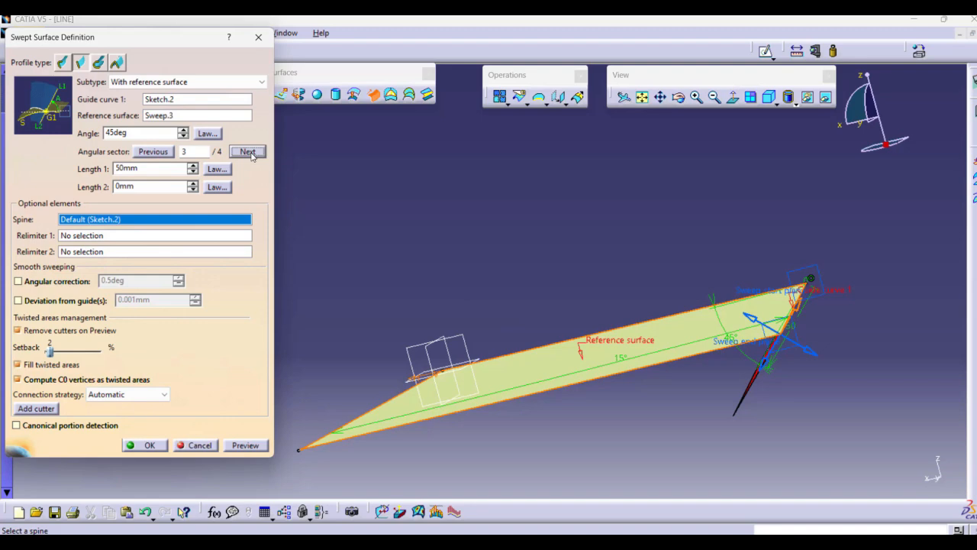
{"action": "left_click", "coordinate": [238, 445]}
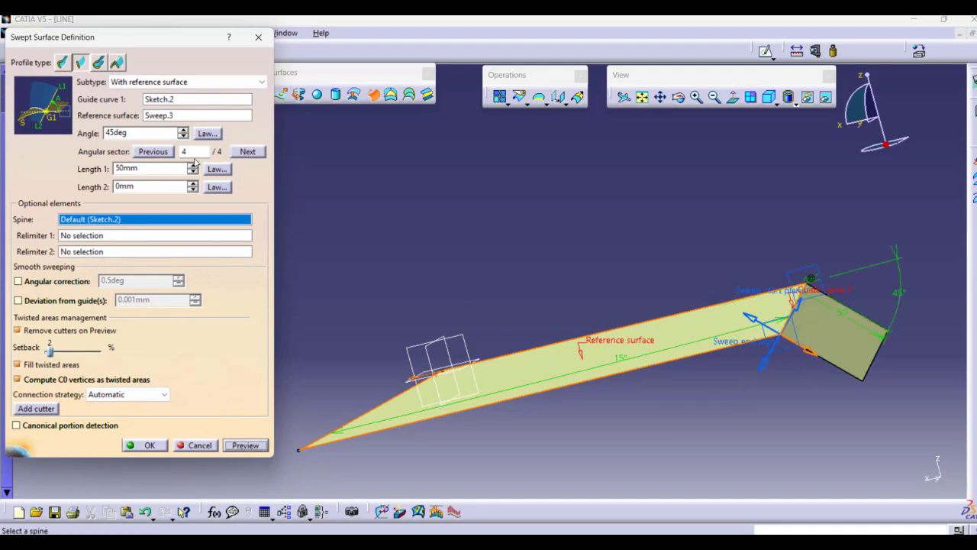
Set the sweep back to angular sector 3, preview it and create the surface.
{"action": "left_click", "coordinate": [157, 152]}
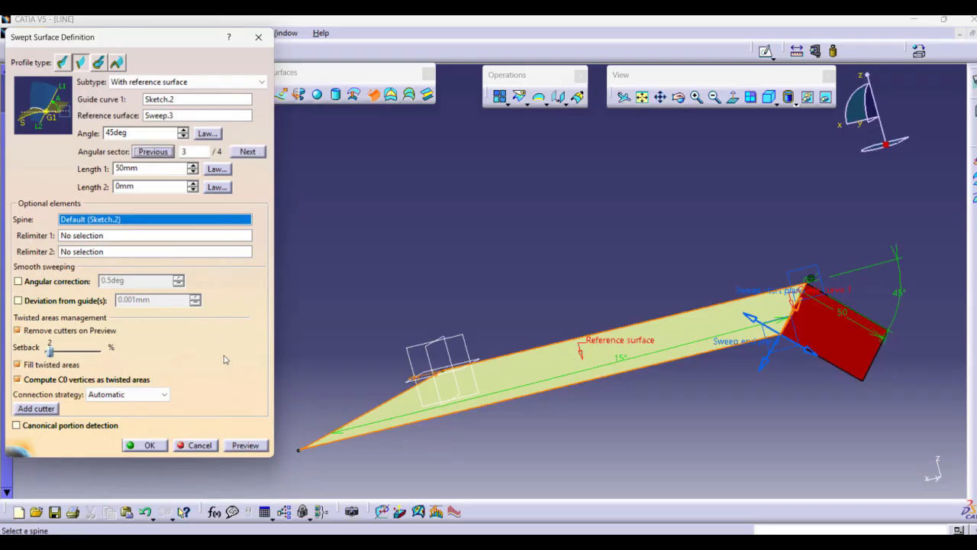
{"action": "left_click", "coordinate": [238, 445]}
{"action": "middle_click_drag", "start_coordinate": [594, 274], "coordinate": [610, 342]}
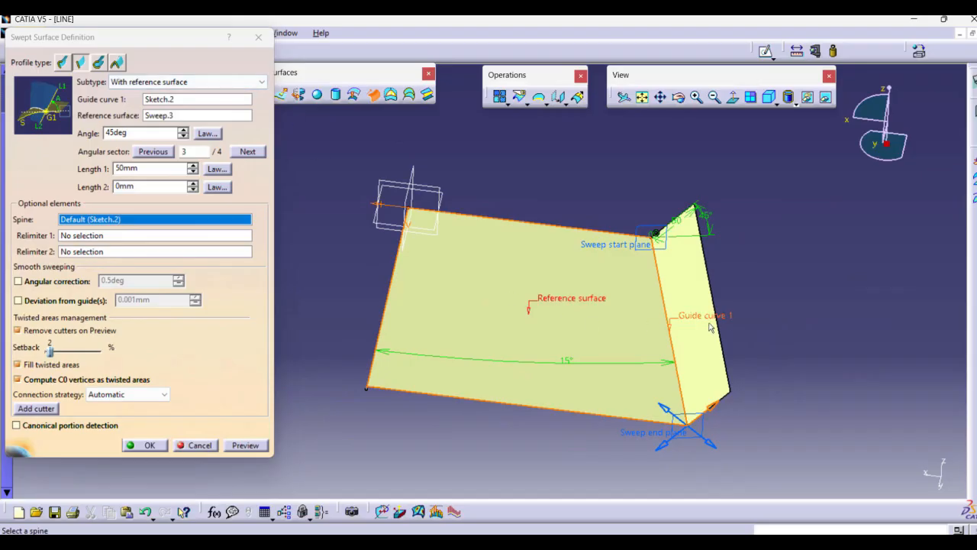
{"action": "left_click", "coordinate": [150, 446]}
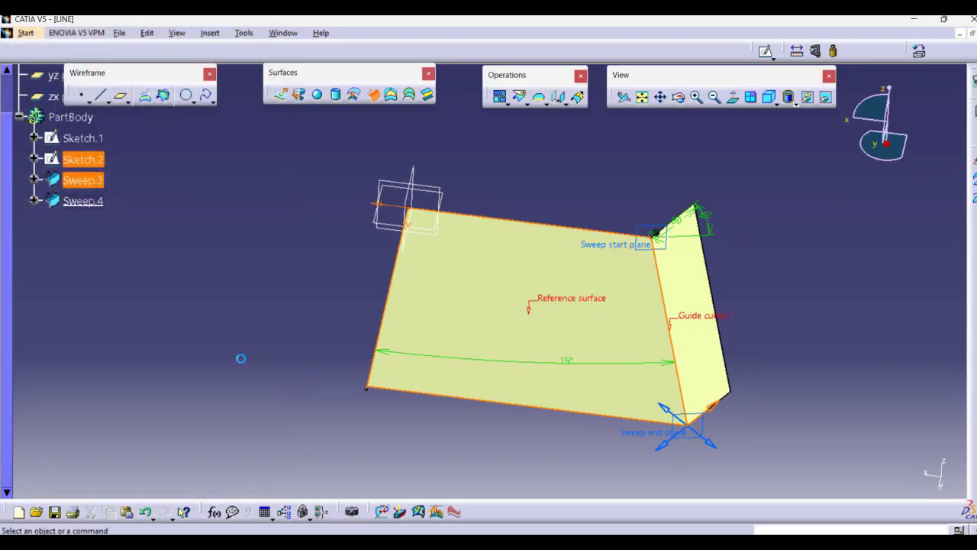
Edit the angled sweep, setting Length 2 to 50 mm and the angular sector to 4.
{"action": "middle_click_drag", "start_coordinate": [527, 305], "coordinate": [634, 216]}
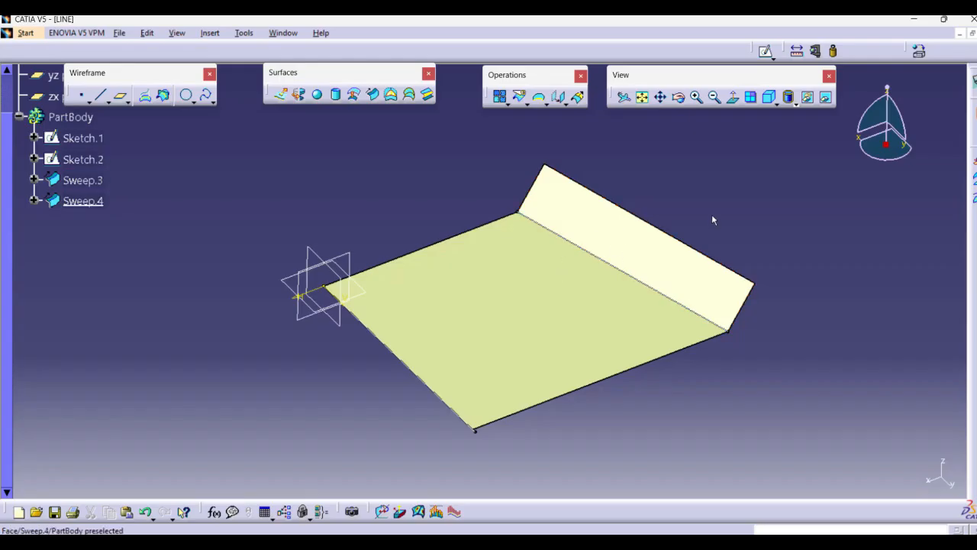
{"action": "middle_click_drag", "start_coordinate": [713, 218], "coordinate": [552, 269]}
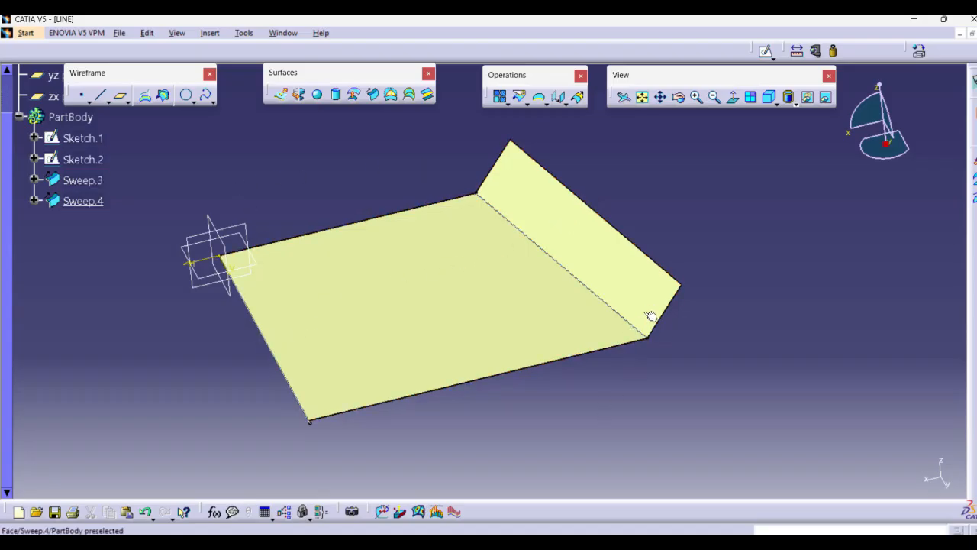
{"action": "double_click", "coordinate": [638, 279]}
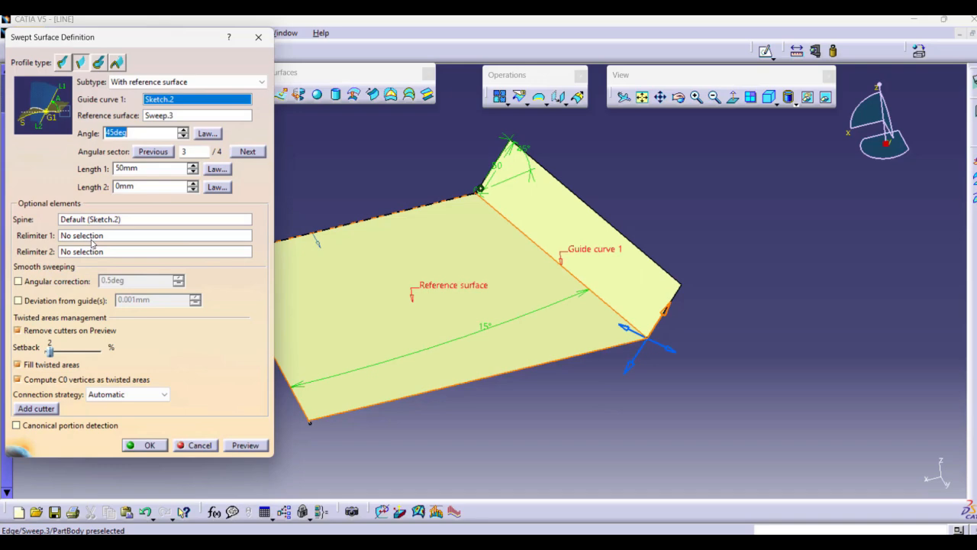
{"action": "double_click", "coordinate": [140, 185]}
{"action": "left_click", "coordinate": [245, 445]}
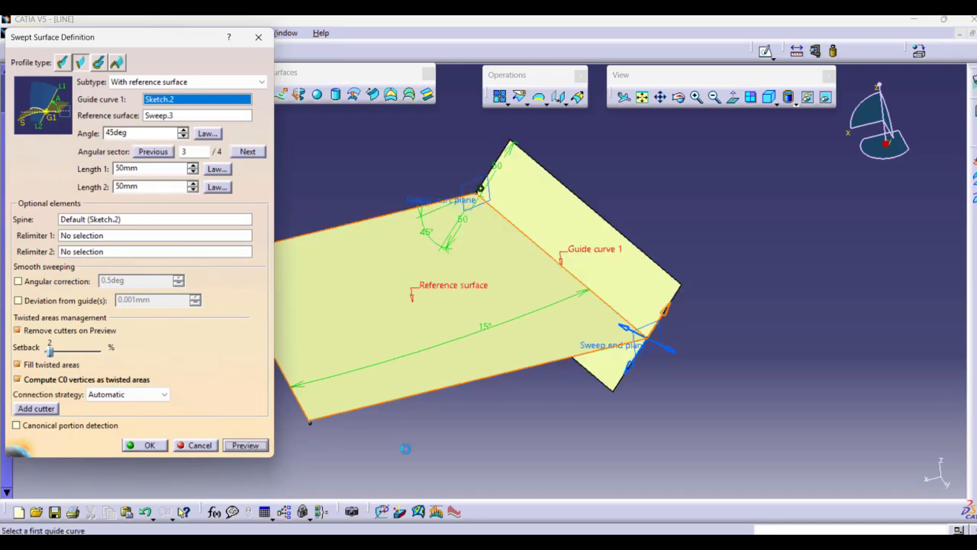
{"action": "left_click", "coordinate": [248, 151]}
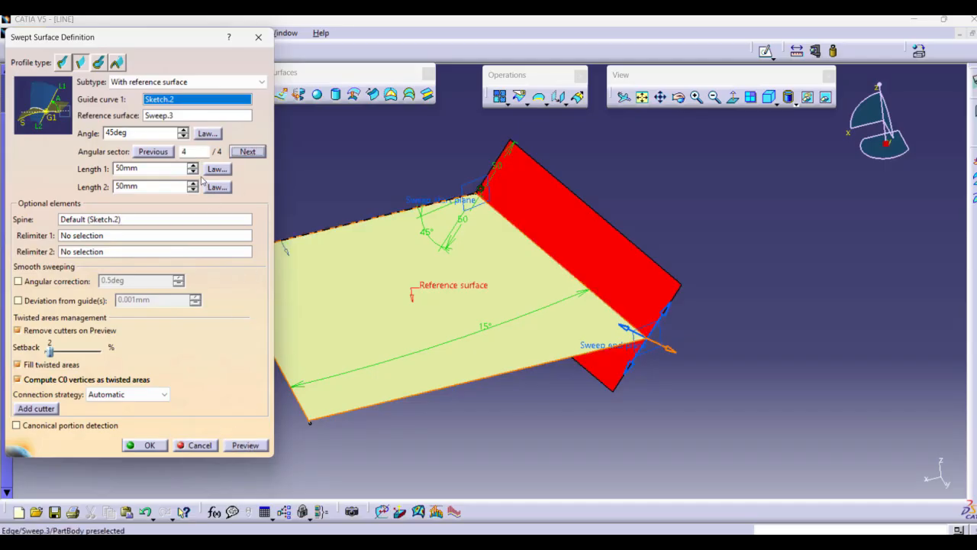
{"action": "left_click", "coordinate": [145, 445]}
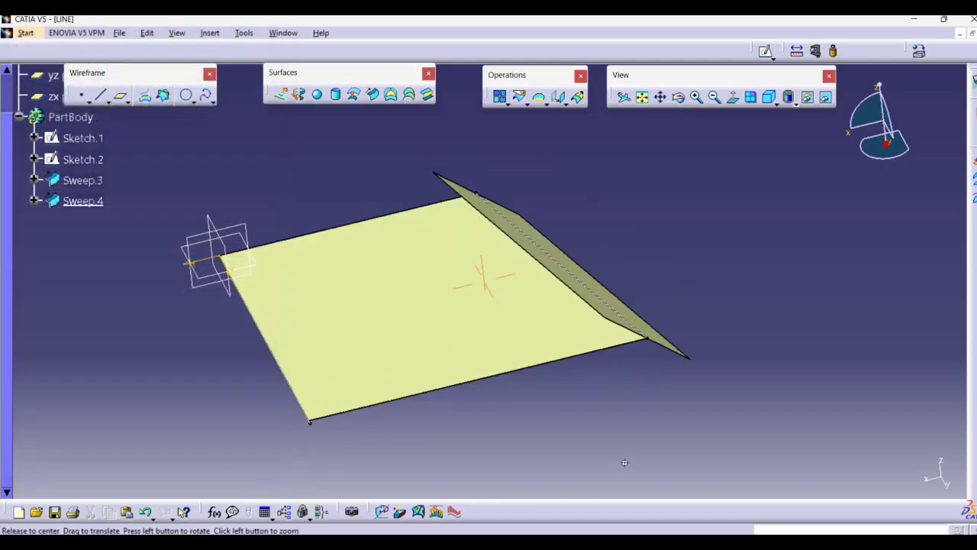
{"action": "middle_click_drag", "start_coordinate": [475, 279], "coordinate": [482, 382]}
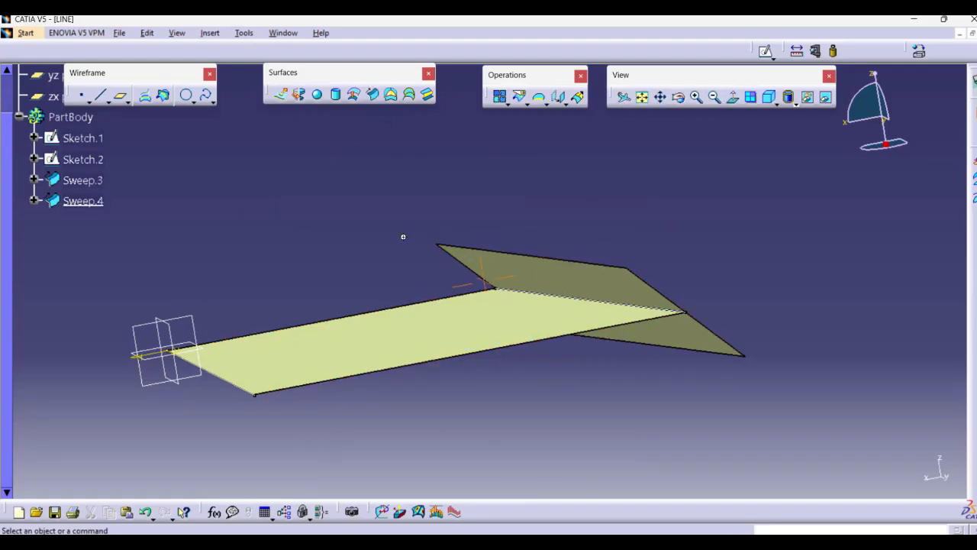
{"action": "middle_click_drag", "start_coordinate": [402, 236], "coordinate": [493, 282]}
{"action": "left_click", "coordinate": [493, 282]}
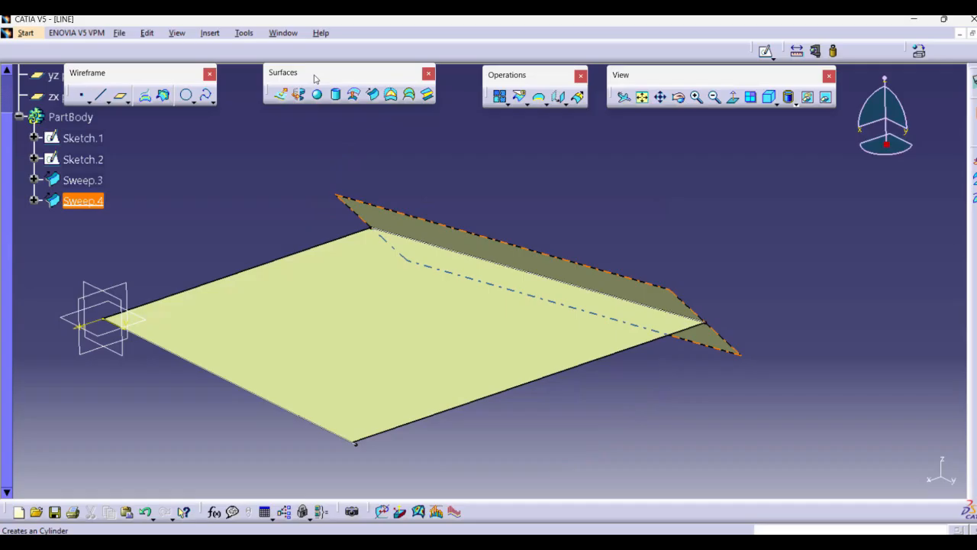
Switch to the Part1 document and delete its half-cylinder sweep and the straight guide line sketch, keeping the arc.
{"action": "left_click", "coordinate": [283, 33]}
{"action": "left_click", "coordinate": [296, 117]}
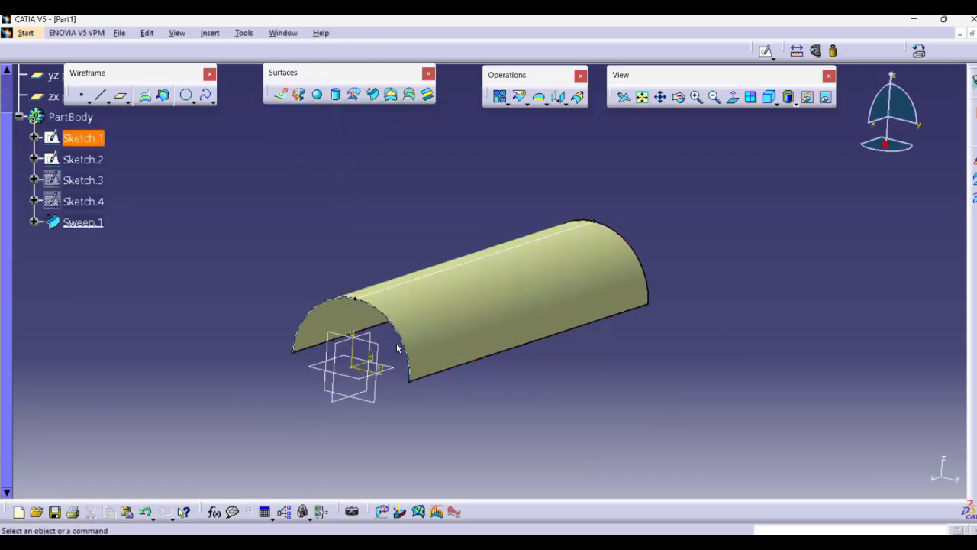
{"action": "right_click", "coordinate": [77, 222]}
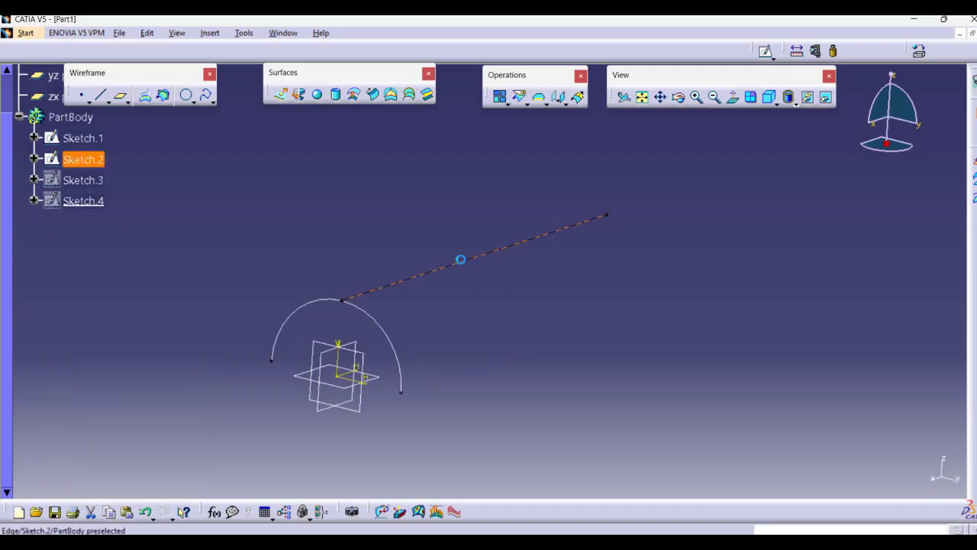
{"action": "right_click", "coordinate": [462, 261]}
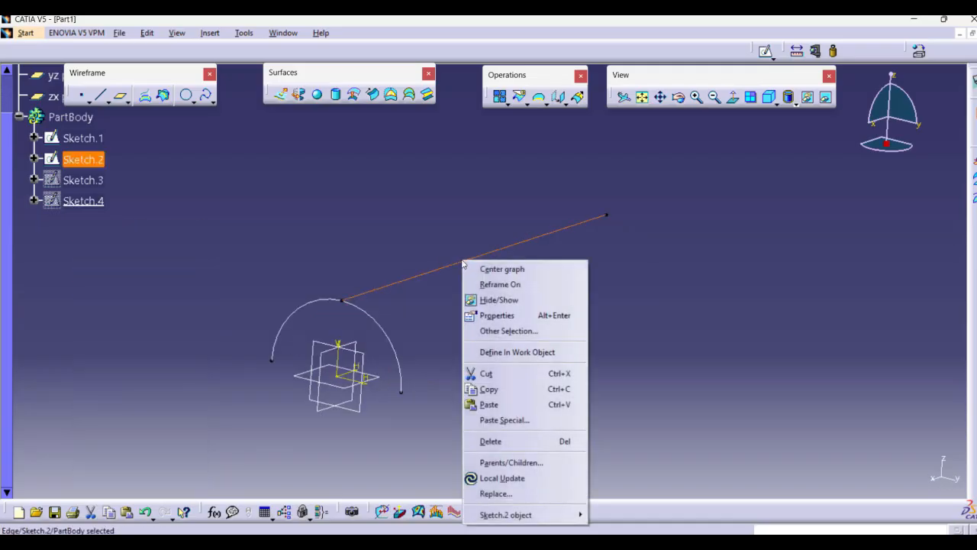
{"action": "left_click", "coordinate": [491, 441]}
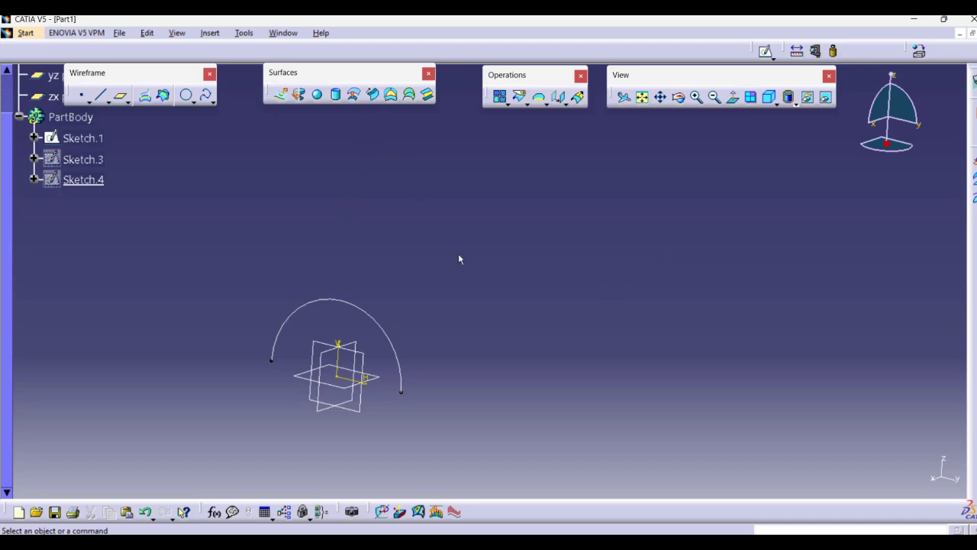
{"action": "left_click", "coordinate": [373, 94]}
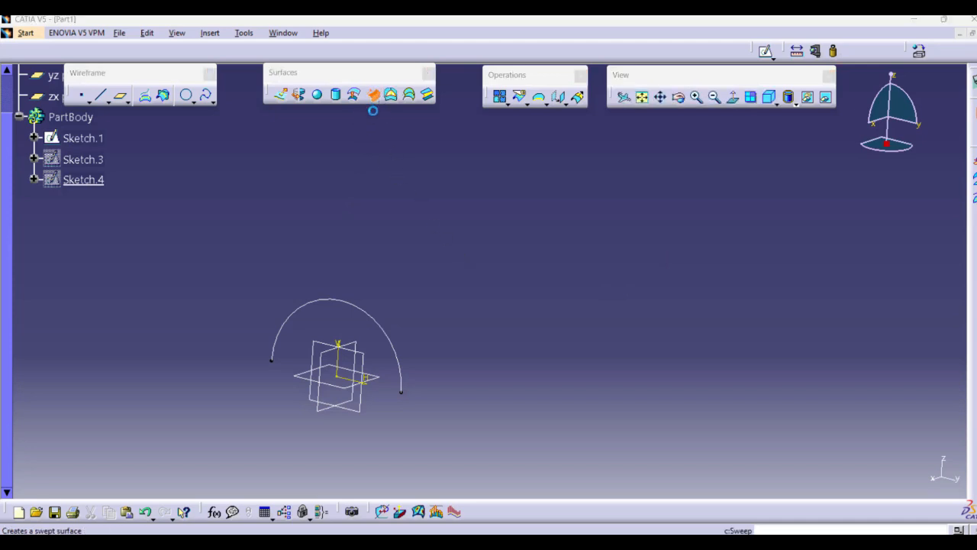
{"action": "left_click", "coordinate": [239, 82]}
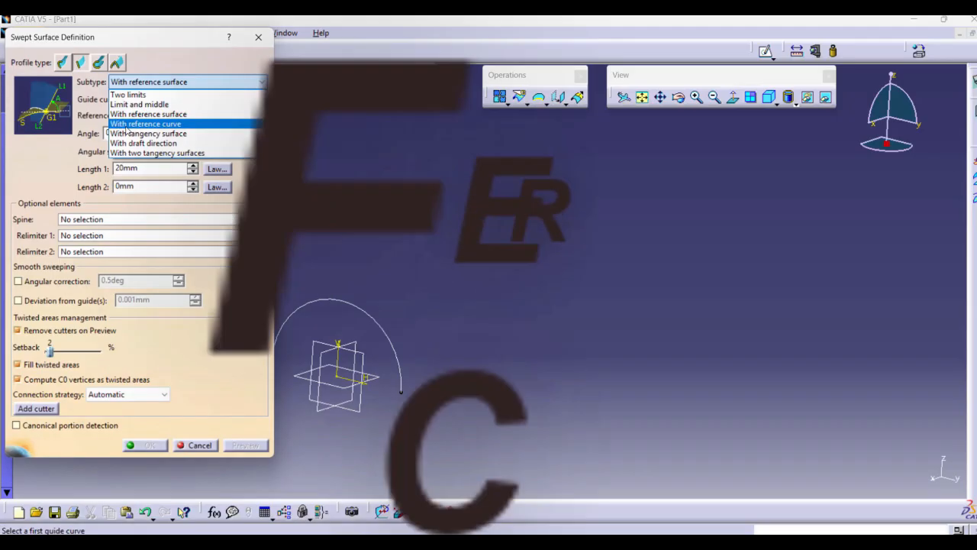
{"action": "left_click", "coordinate": [170, 124]}
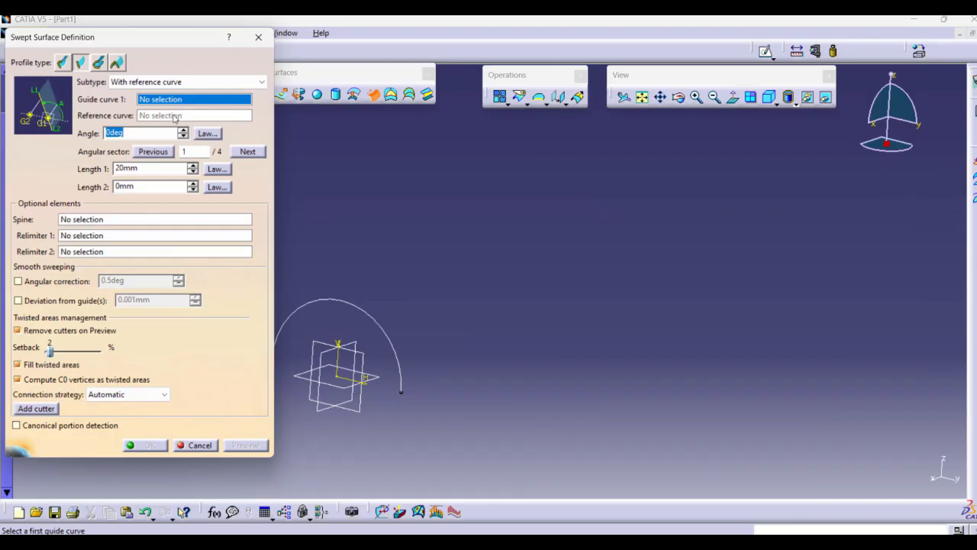
{"action": "left_click", "coordinate": [199, 445]}
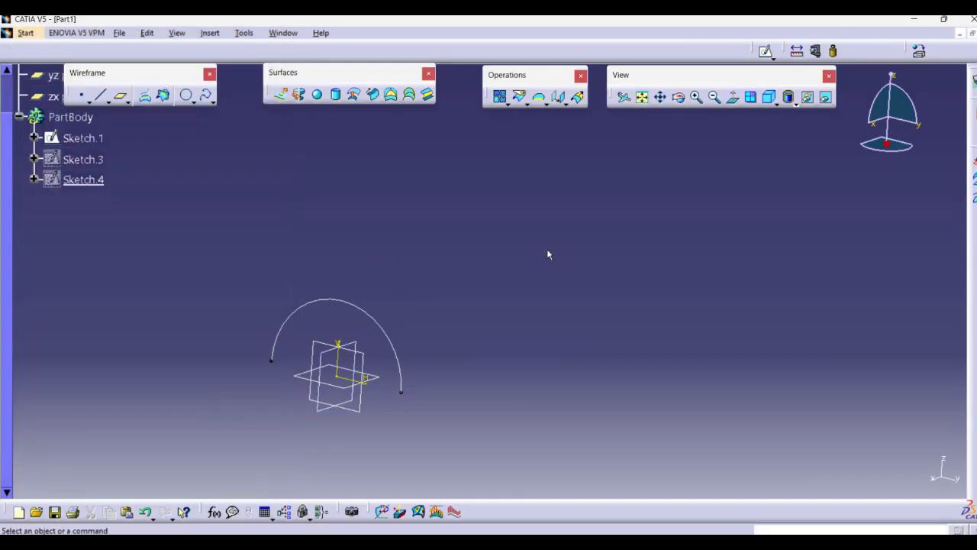
Create a plane offset -300 mm from the yz plane.
{"action": "middle_click_drag", "start_coordinate": [344, 239], "coordinate": [450, 270]}
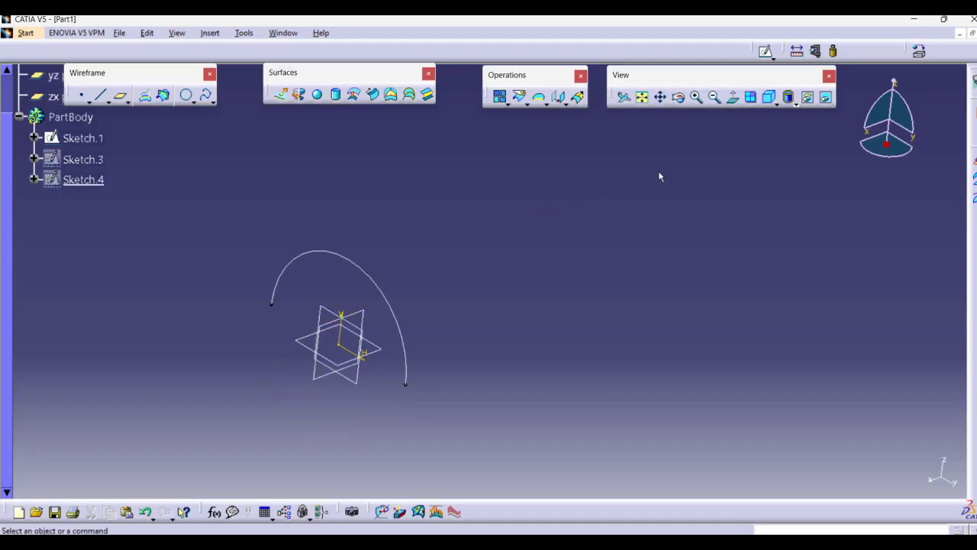
{"action": "left_click", "coordinate": [120, 95]}
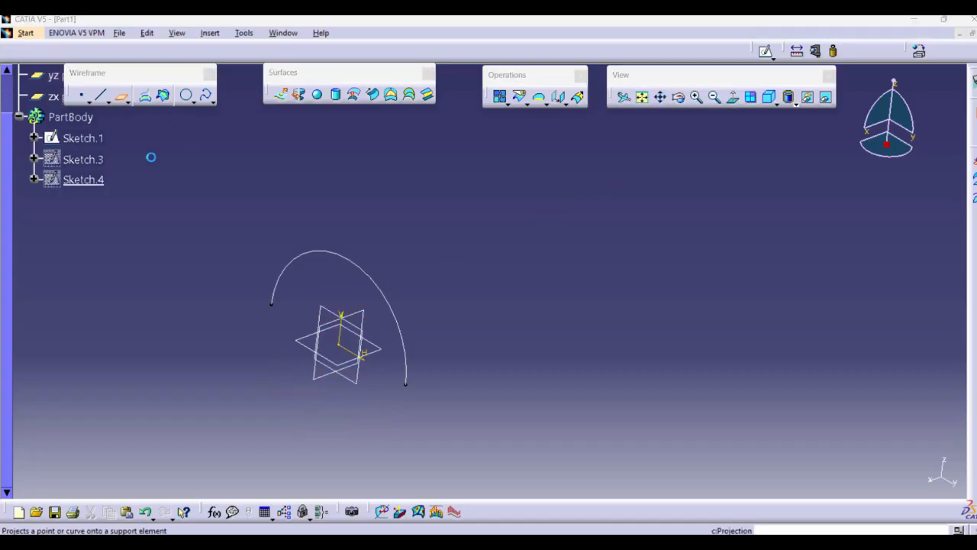
{"action": "left_click", "coordinate": [331, 312]}
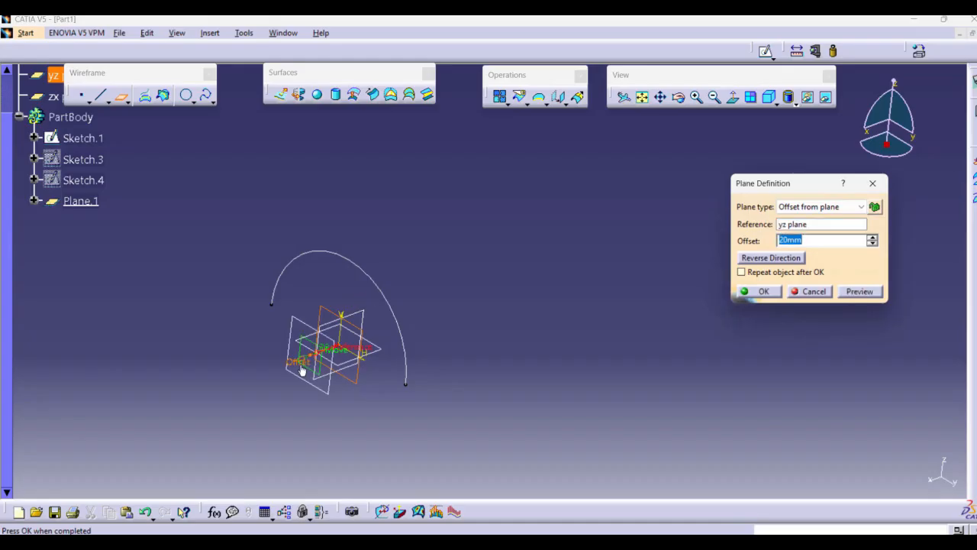
{"action": "left_click_drag", "start_coordinate": [300, 369], "coordinate": [660, 158]}
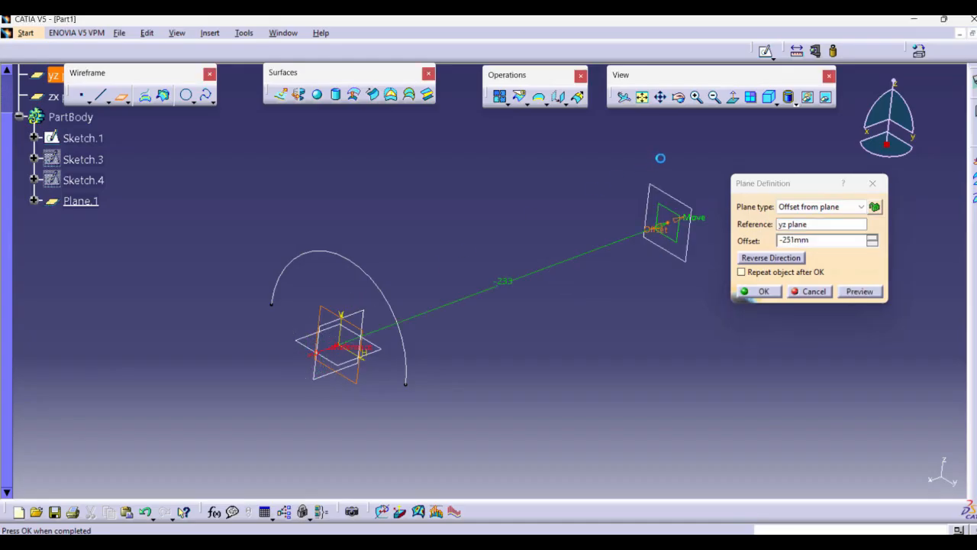
{"action": "double_click", "coordinate": [781, 241]}
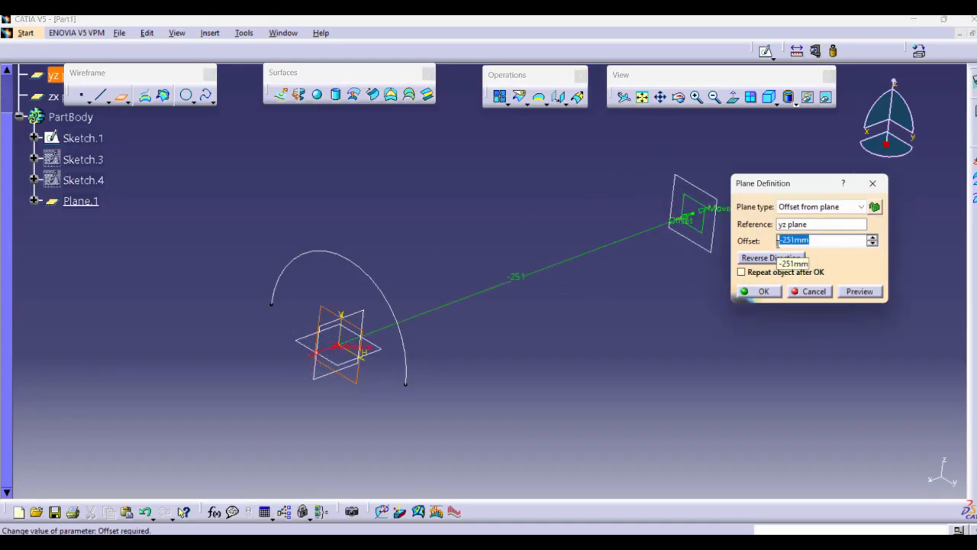
{"action": "key", "text": "BackSpace"}
{"action": "type", "text": "-300"}
{"action": "key", "text": "Return"}
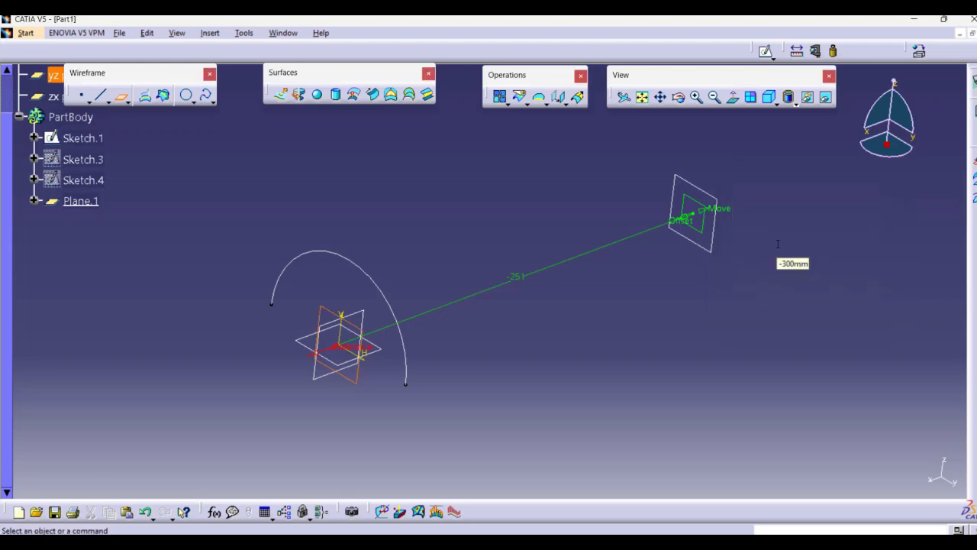
On the new offset plane, sketch a line along the horizontal axis, starting at about H -57 mm and ending beyond the arc's far end.
{"action": "left_click", "coordinate": [766, 50]}
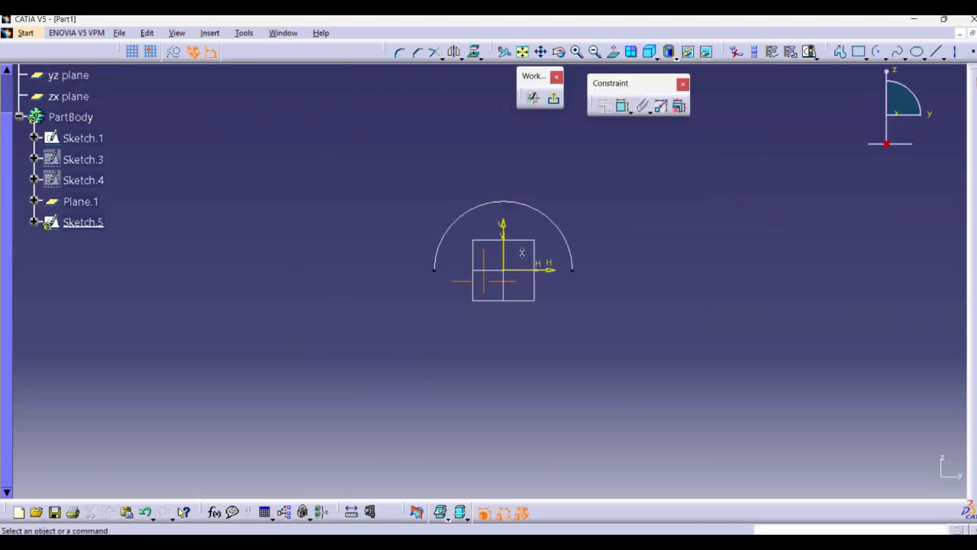
{"action": "mouse_move", "coordinate": [675, 270]}
{"action": "middle_mouse_down"}
{"action": "mouse_move", "coordinate": [672, 252]}
{"action": "mouse_move", "coordinate": [554, 277]}
{"action": "mouse_move", "coordinate": [661, 258]}
{"action": "middle_mouse_up"}
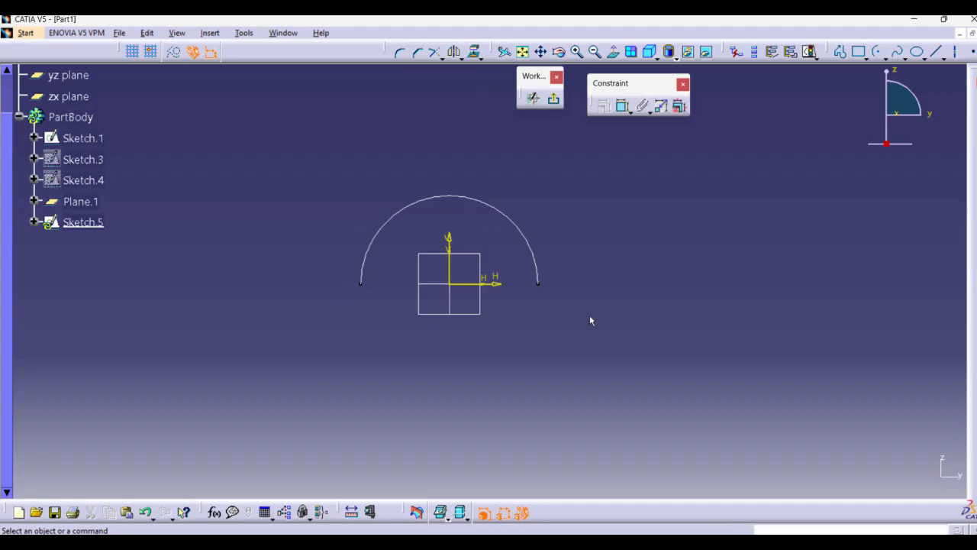
{"action": "left_click", "coordinate": [839, 51]}
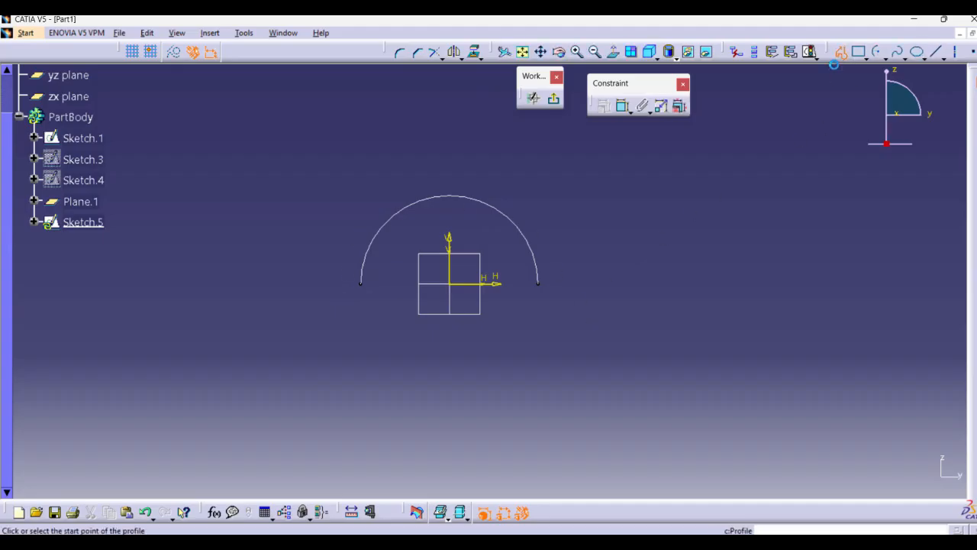
{"action": "left_click", "coordinate": [351, 280]}
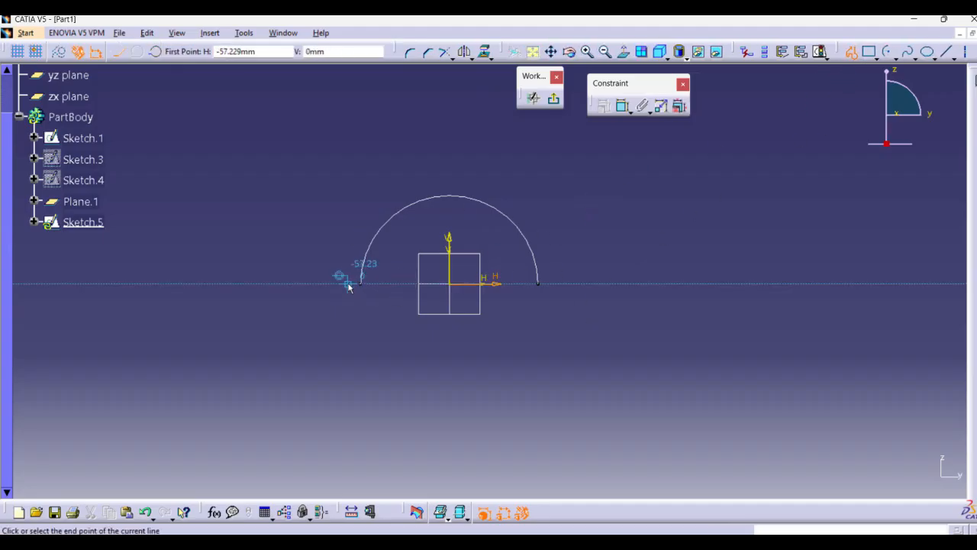
{"action": "left_click", "coordinate": [571, 283]}
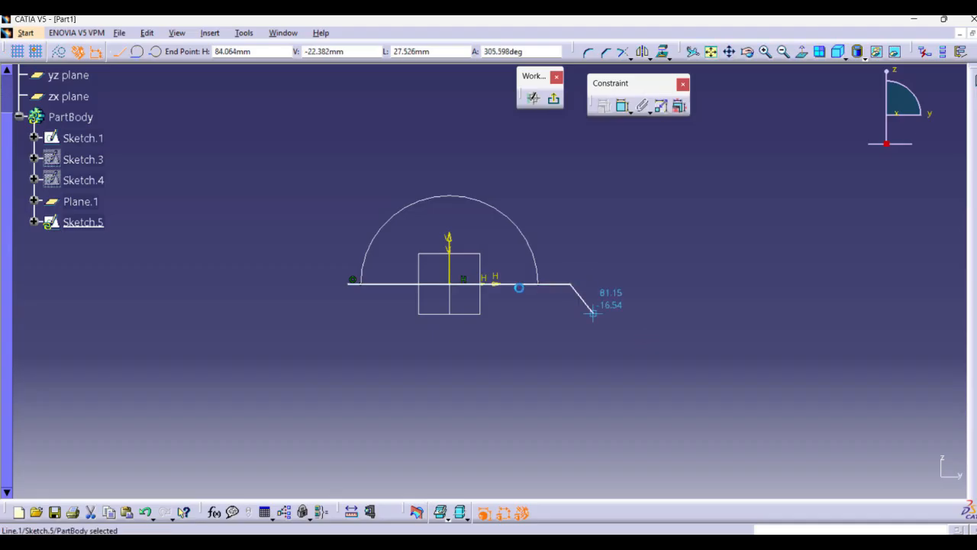
{"action": "key", "text": "Escape"}
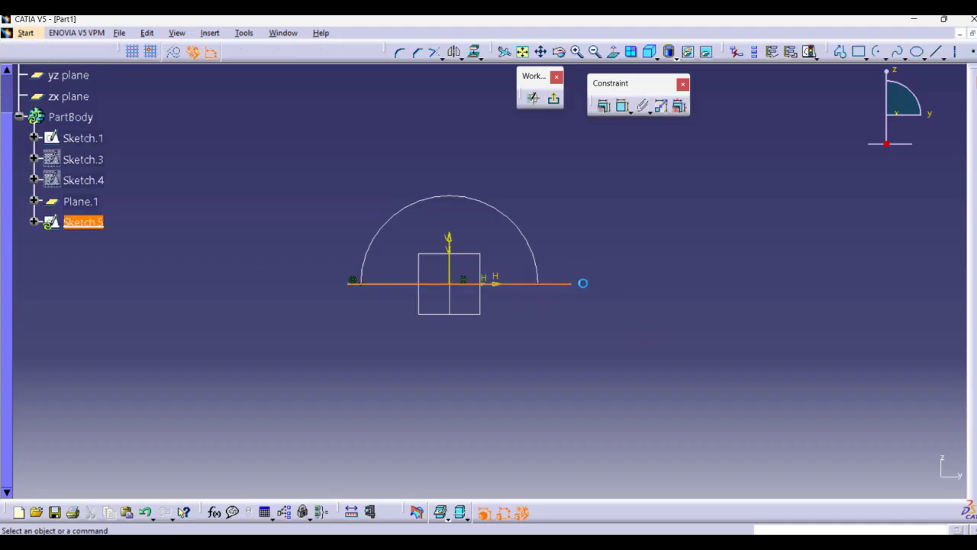
Constrain the line's two endpoints to be symmetric about the sketch's vertical axis.
{"action": "left_click", "coordinate": [350, 284], "text": "ctrl"}
{"action": "left_click", "coordinate": [450, 260], "text": "ctrl"}
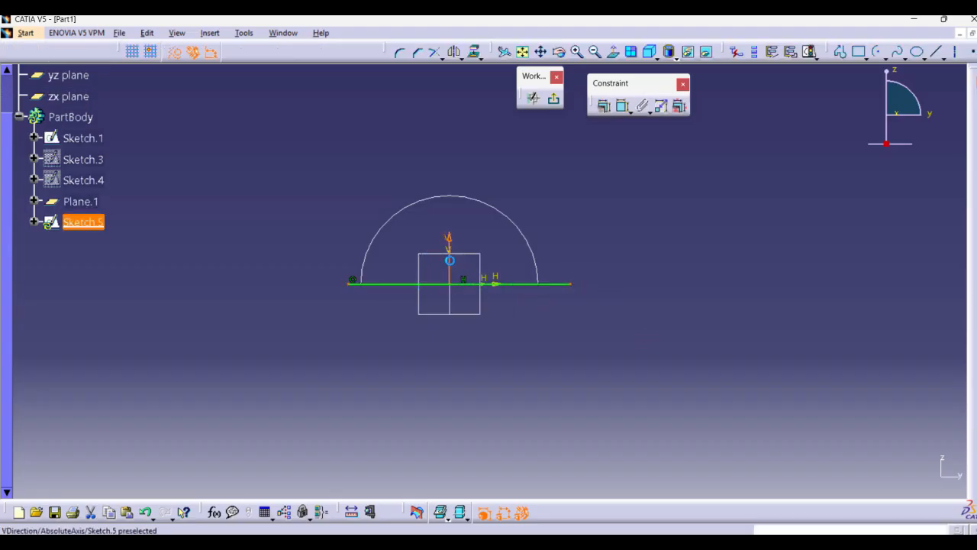
{"action": "left_click", "coordinate": [603, 108]}
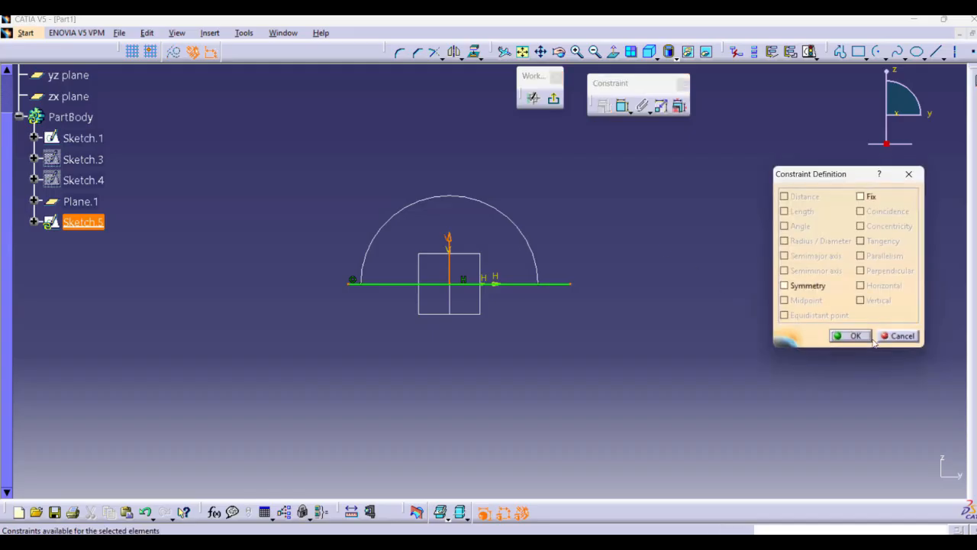
{"action": "left_click", "coordinate": [784, 285]}
{"action": "left_click", "coordinate": [849, 336]}
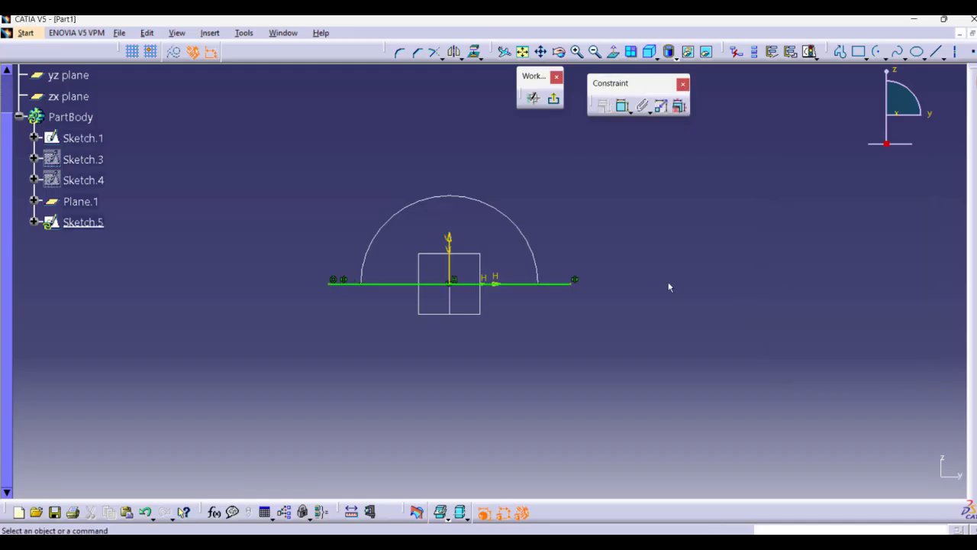
Dimension the line's length as 150 mm and exit the sketch.
{"action": "left_click", "coordinate": [622, 106]}
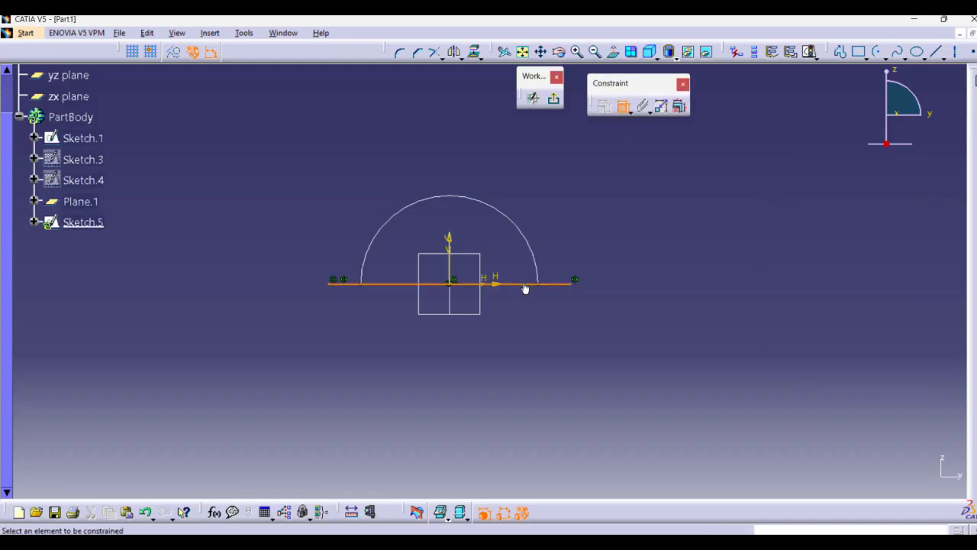
{"action": "left_click", "coordinate": [524, 283]}
{"action": "left_click", "coordinate": [530, 333]}
{"action": "double_click", "coordinate": [530, 333]}
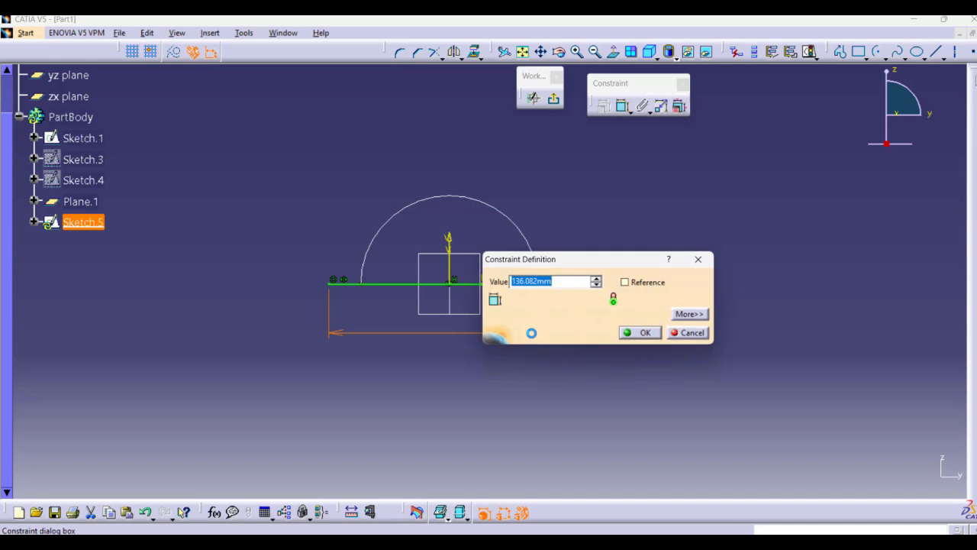
{"action": "type", "text": "150"}
{"action": "key", "text": "Return"}
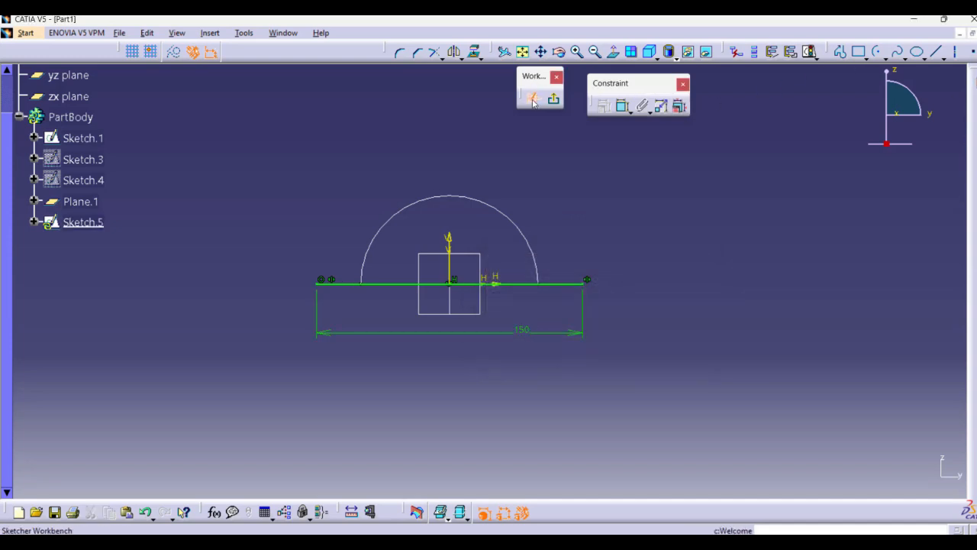
{"action": "left_click", "coordinate": [554, 100]}
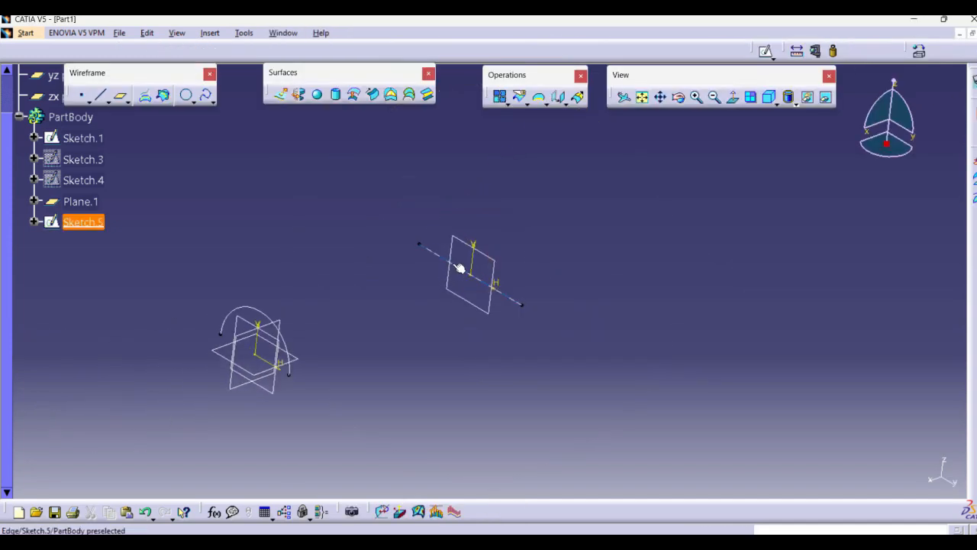
Set up a line-type sweep With reference curve, using the arc as guide curve and the straight line as reference curve, and try a preview.
{"action": "middle_click_drag", "start_coordinate": [459, 268], "coordinate": [470, 235]}
{"action": "middle_click_drag", "start_coordinate": [321, 313], "coordinate": [458, 262]}
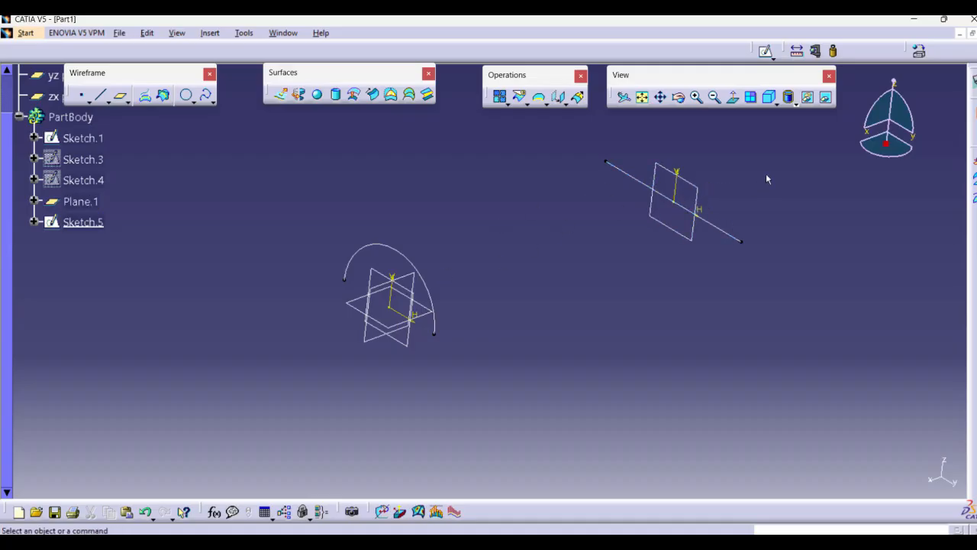
{"action": "left_click", "coordinate": [377, 95]}
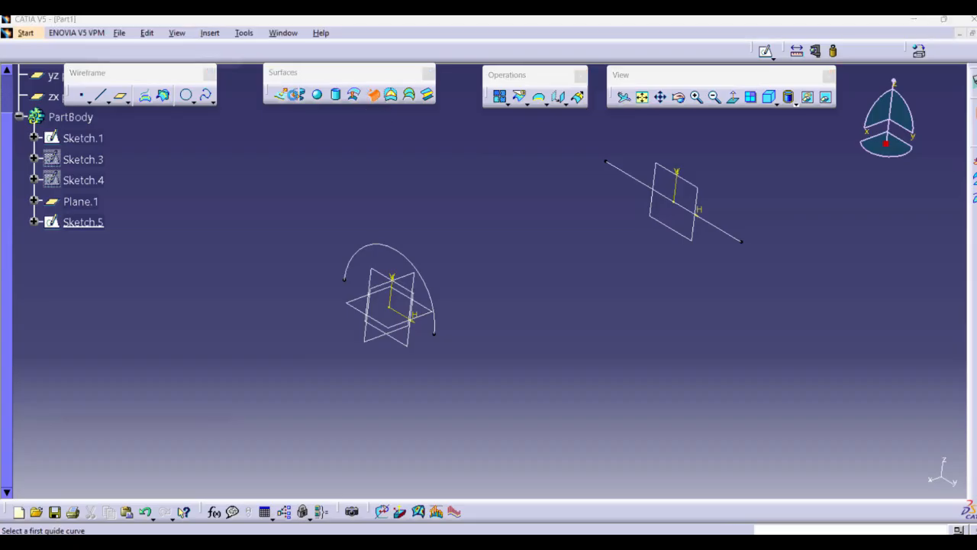
{"action": "left_click", "coordinate": [86, 67]}
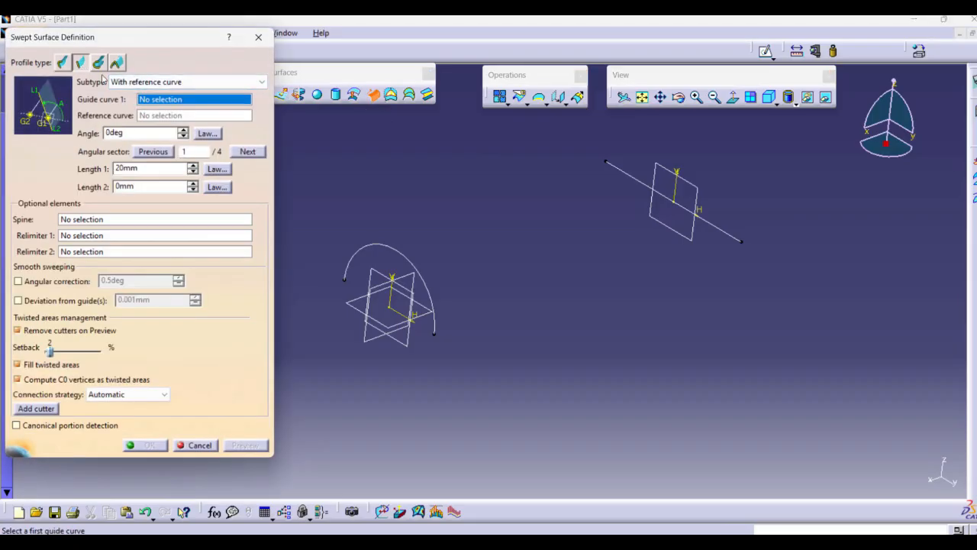
{"action": "left_click", "coordinate": [185, 83]}
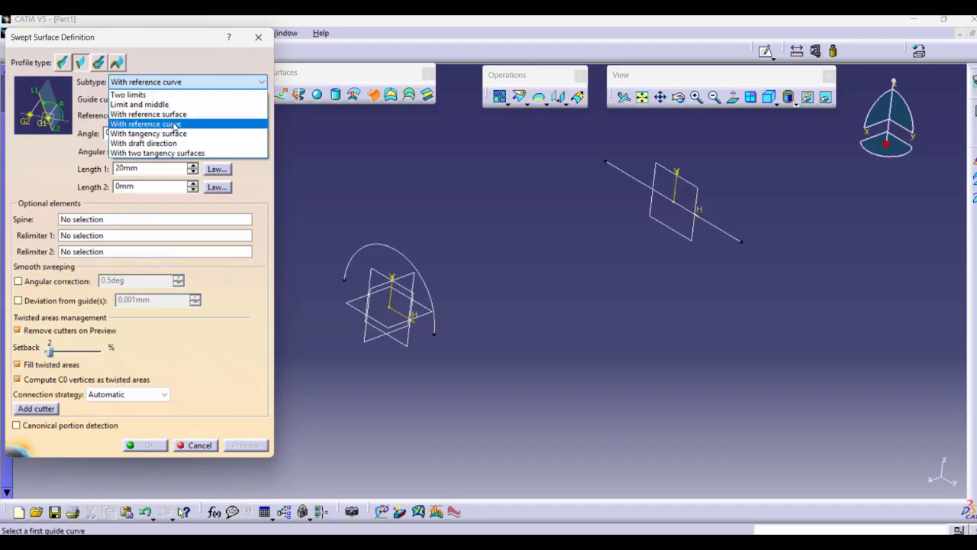
{"action": "left_click", "coordinate": [175, 124]}
{"action": "left_click", "coordinate": [385, 246]}
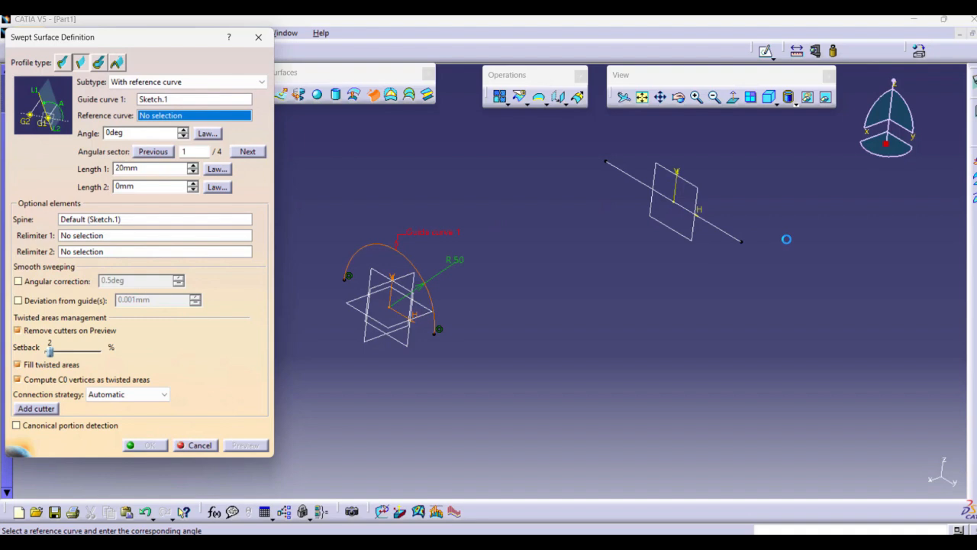
{"action": "left_click", "coordinate": [735, 237]}
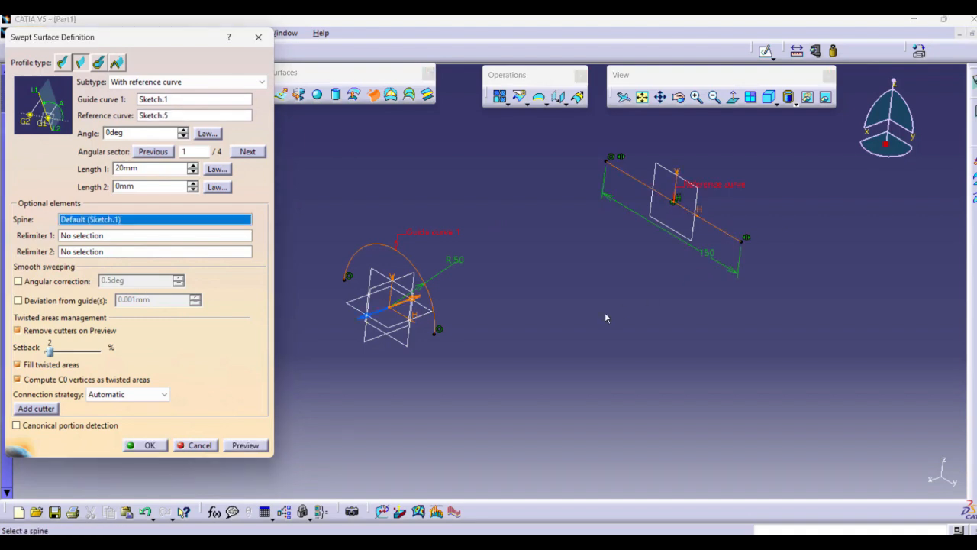
{"action": "left_click", "coordinate": [245, 445]}
{"action": "left_click", "coordinate": [568, 341]}
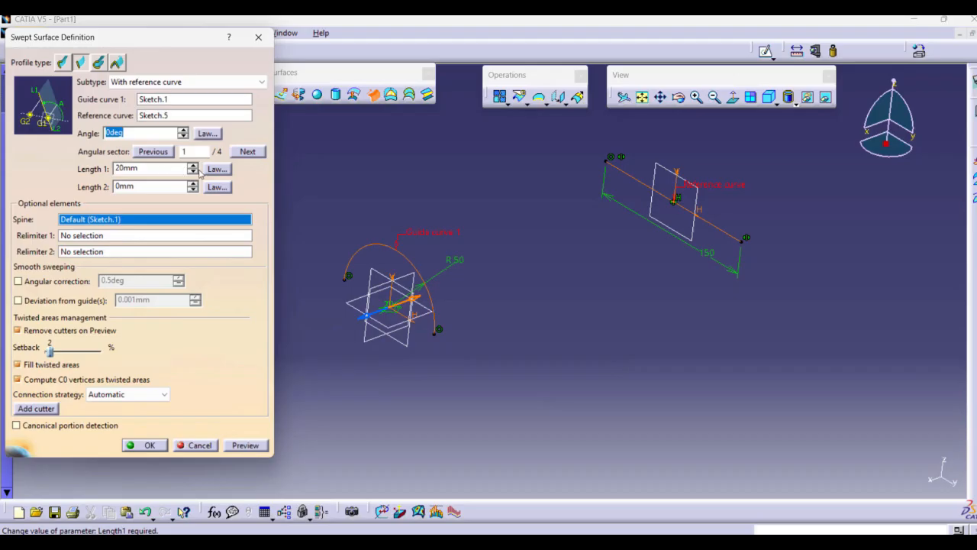
Switch the sweep to angular sector 3, set Length 1 to 60 mm and try another preview.
{"action": "left_click", "coordinate": [369, 315]}
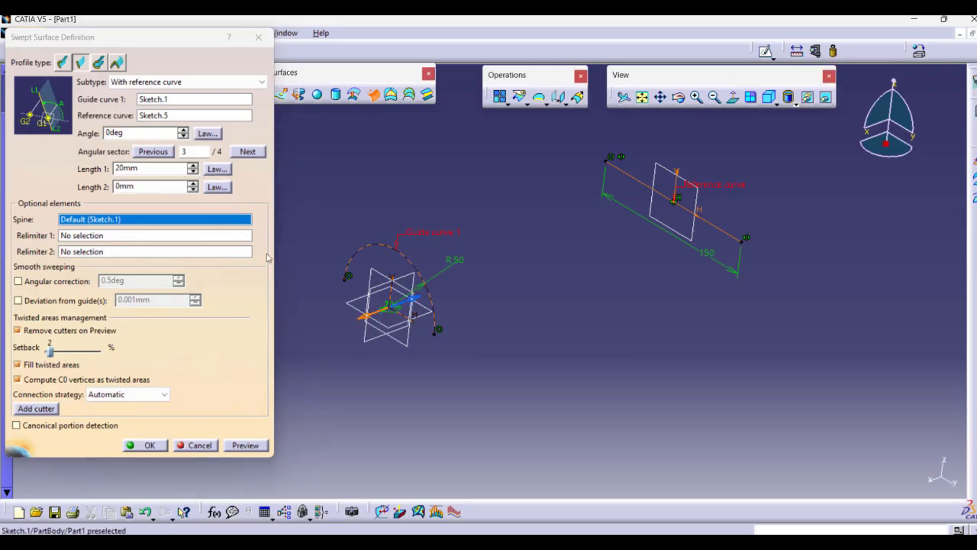
{"action": "left_click", "coordinate": [194, 165]}
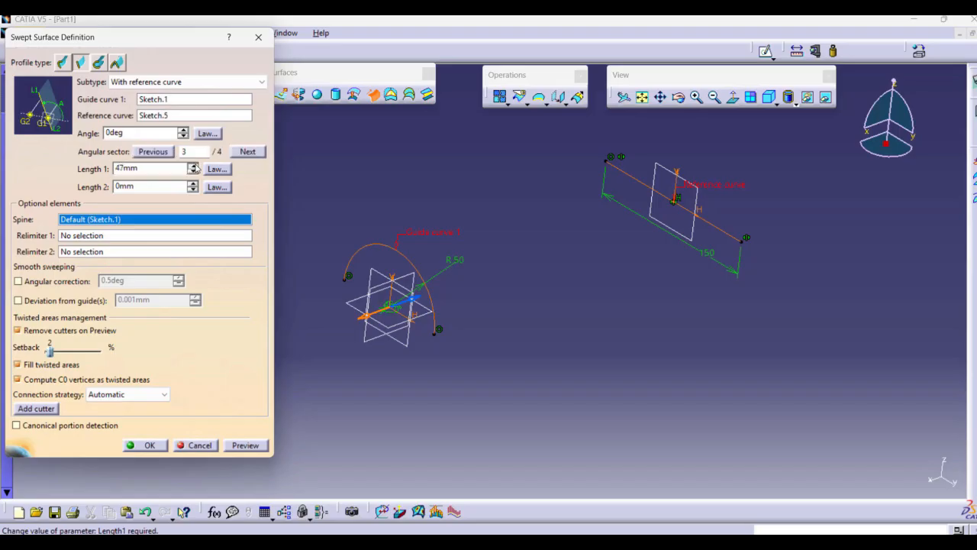
{"action": "left_click_drag", "start_coordinate": [195, 168], "coordinate": [168, 169]}
{"action": "double_click", "coordinate": [145, 171]}
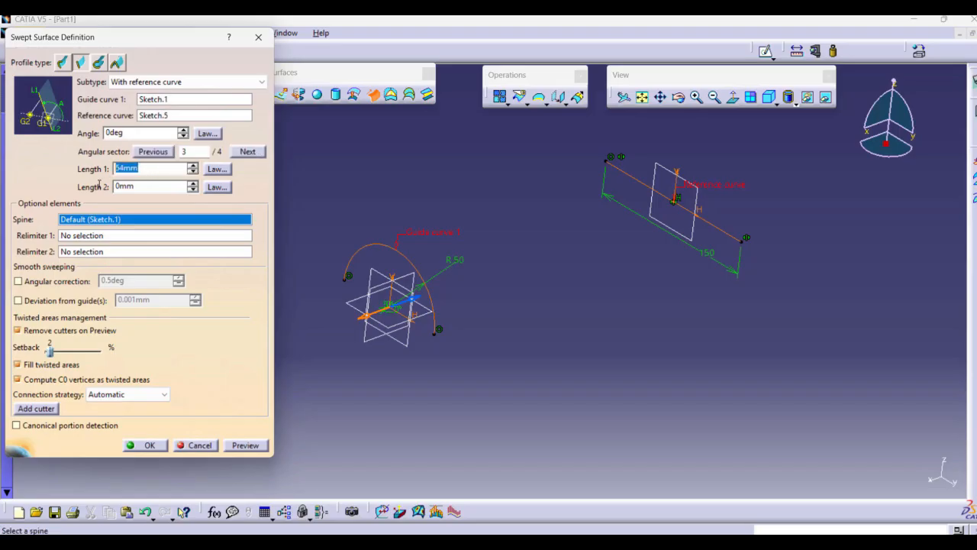
{"action": "type", "text": "60"}
{"action": "left_click", "coordinate": [244, 445]}
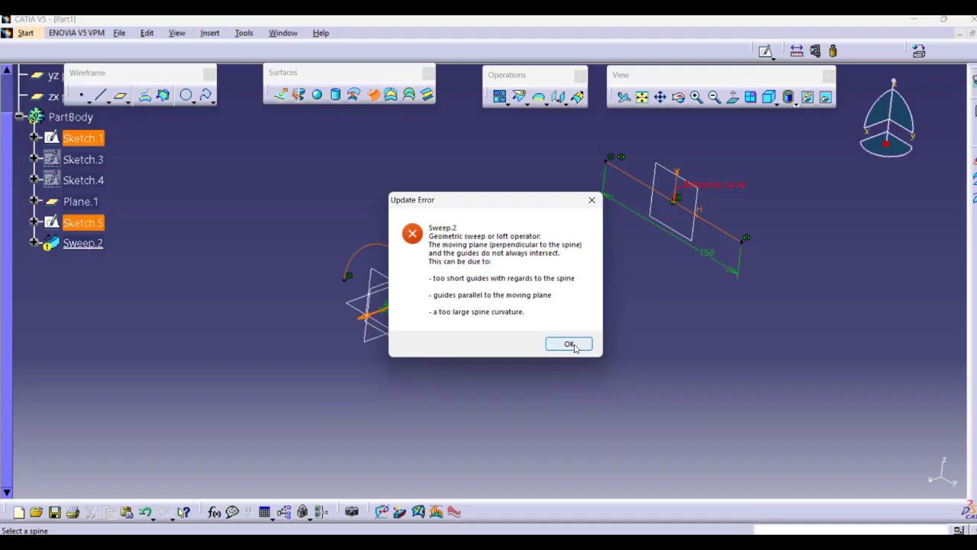
{"action": "left_click", "coordinate": [569, 344]}
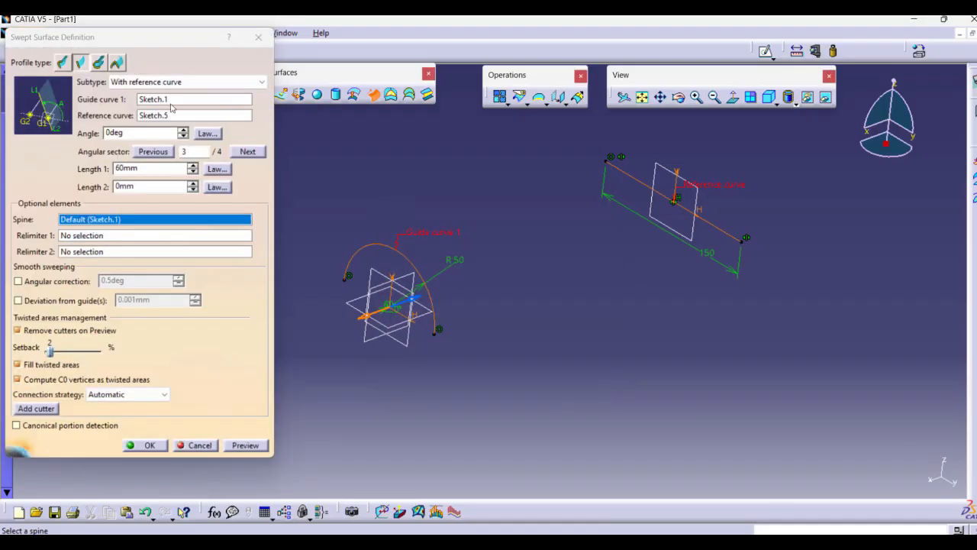
Cancel the current sweep and start a new With reference curve sweep using the straight line as guide curve and the arc as reference curve.
{"action": "left_click", "coordinate": [196, 445]}
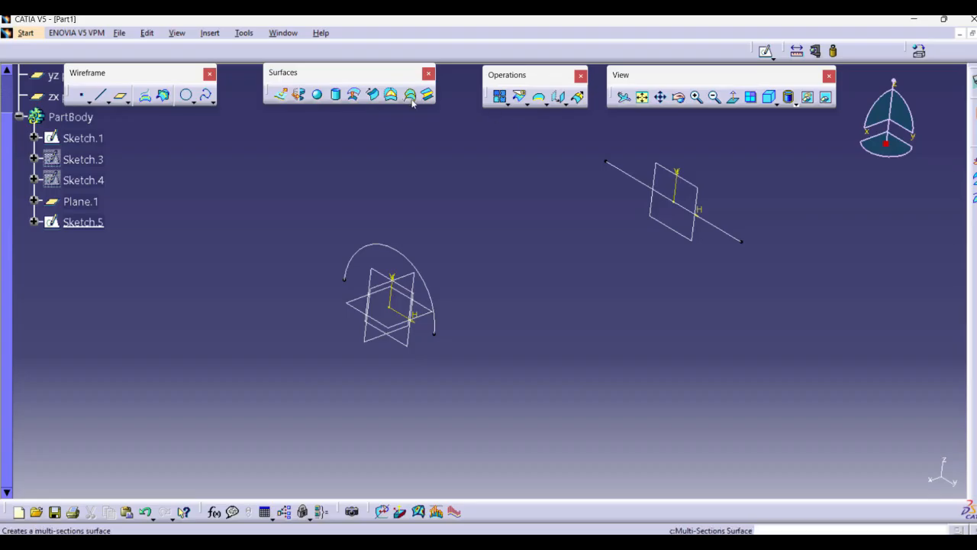
{"action": "left_click", "coordinate": [374, 95]}
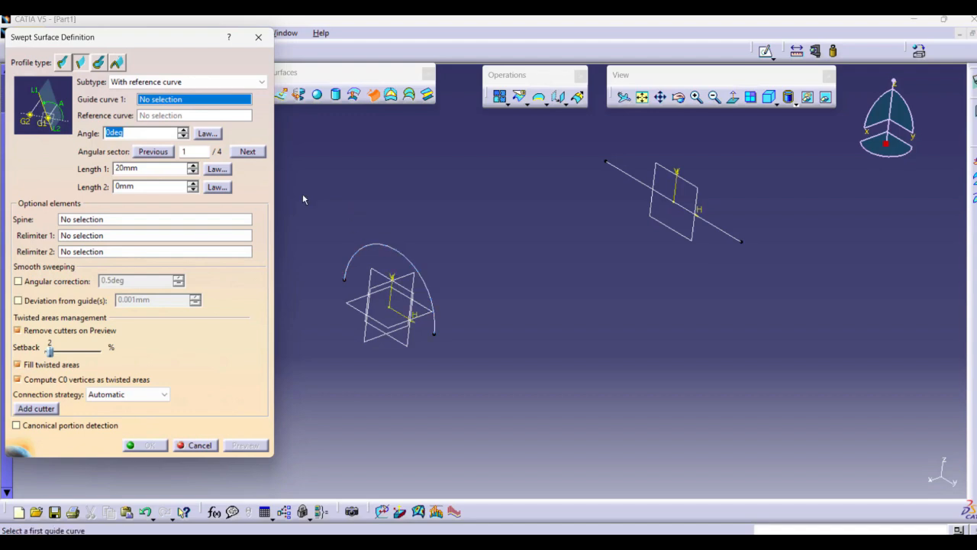
{"action": "left_click", "coordinate": [164, 100]}
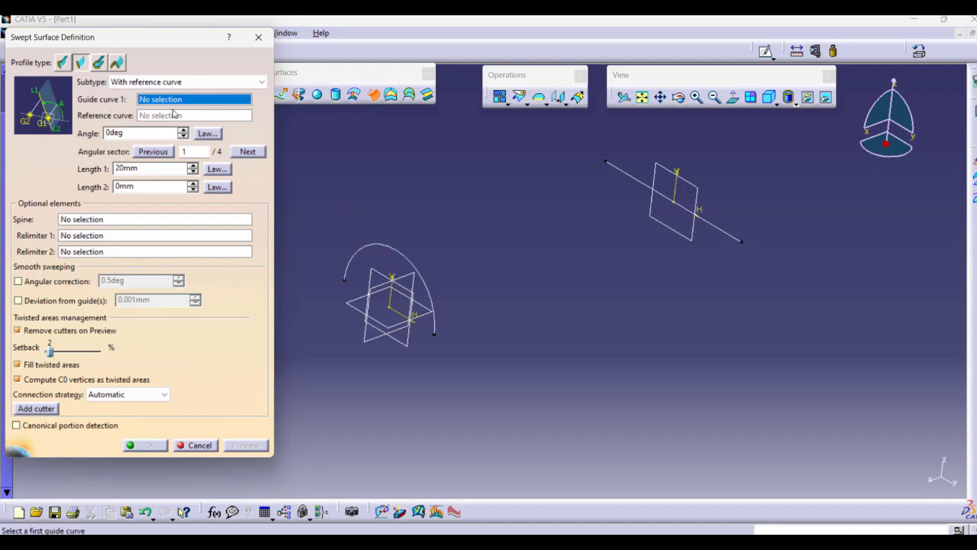
{"action": "left_click", "coordinate": [640, 188]}
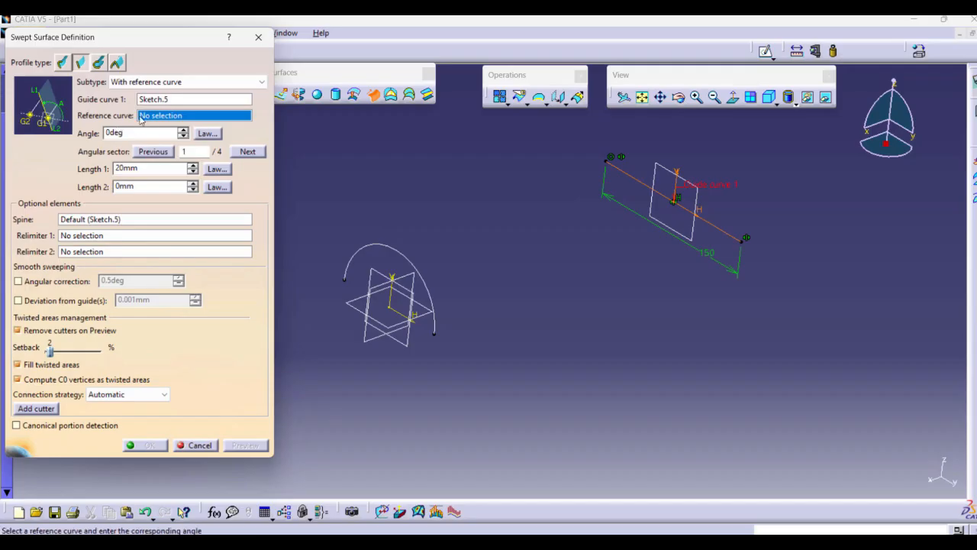
{"action": "left_click", "coordinate": [405, 257]}
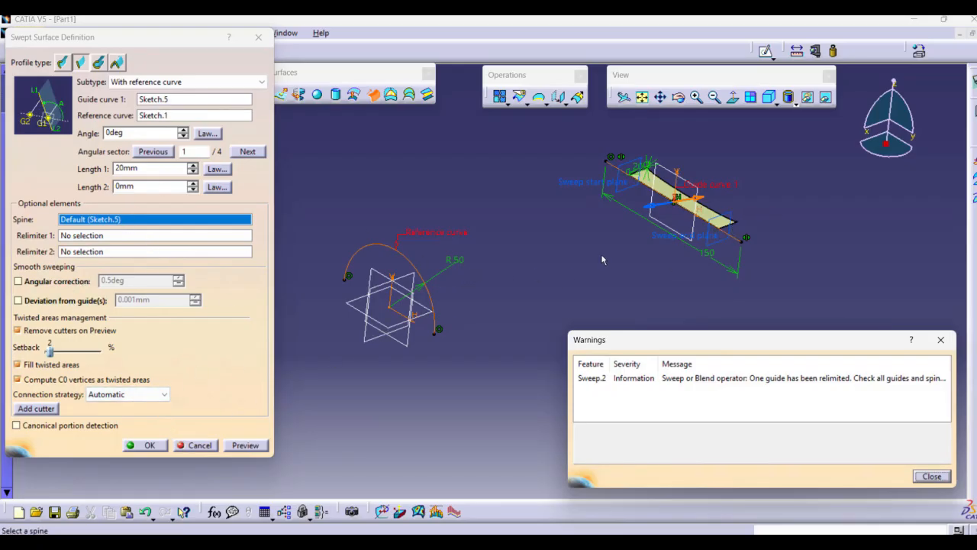
Switch the sweep to angular sector 3, set Length 1 to 90 mm and preview the surface.
{"action": "left_click", "coordinate": [653, 211]}
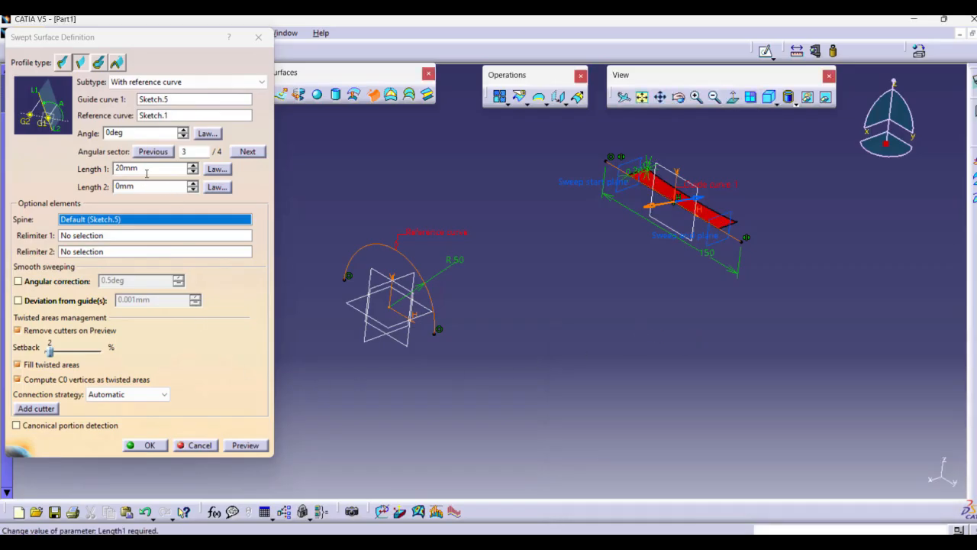
{"action": "left_click_drag", "start_coordinate": [145, 172], "coordinate": [93, 174]}
{"action": "type", "text": "90"}
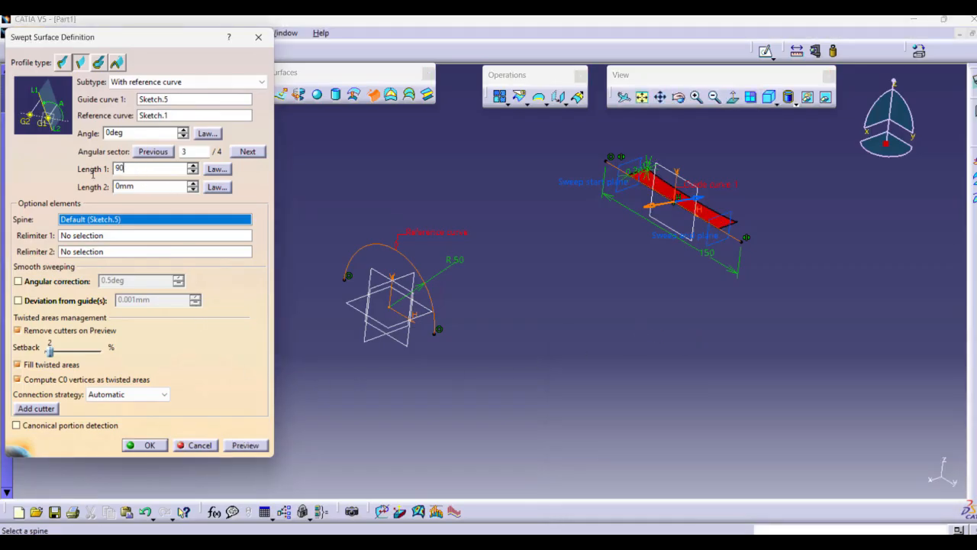
{"action": "left_click", "coordinate": [248, 446]}
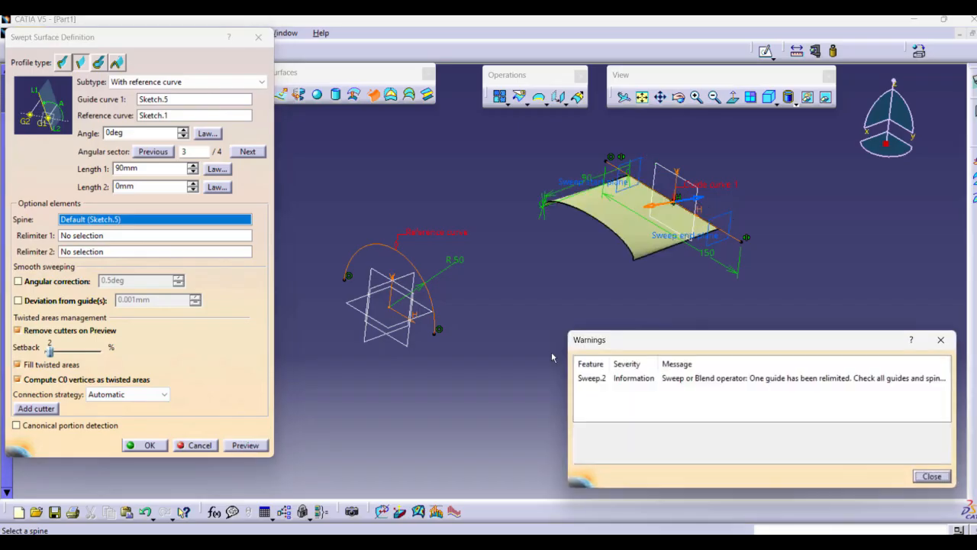
{"action": "left_click", "coordinate": [930, 478]}
{"action": "mouse_move", "coordinate": [652, 242]}
{"action": "middle_mouse_down"}
{"action": "mouse_move", "coordinate": [677, 243]}
{"action": "mouse_move", "coordinate": [684, 226]}
{"action": "middle_mouse_up"}
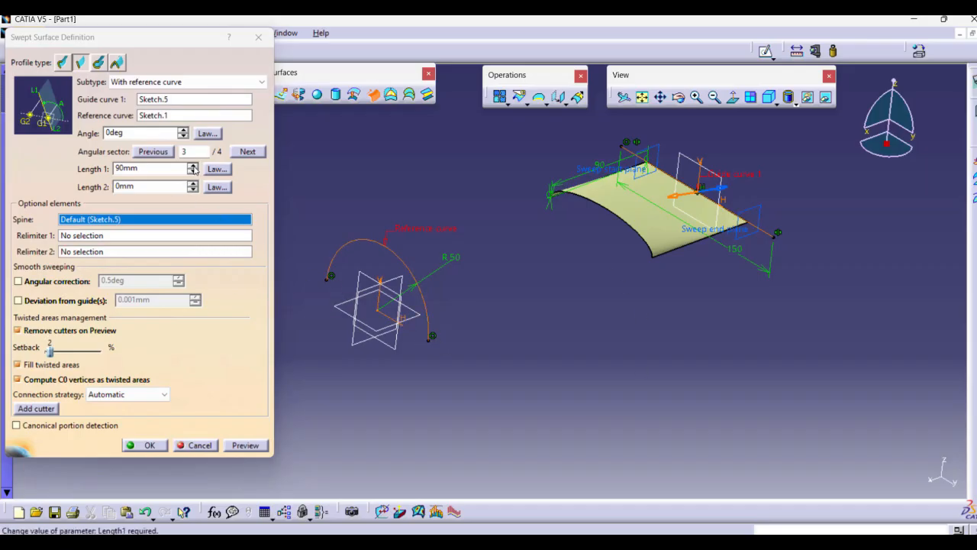
Try Length 1 values of 162 mm and 227 mm for the sweep, previewing the surface each time.
{"action": "left_click", "coordinate": [193, 168]}
{"action": "left_click_drag", "start_coordinate": [193, 168], "coordinate": [194, 171]}
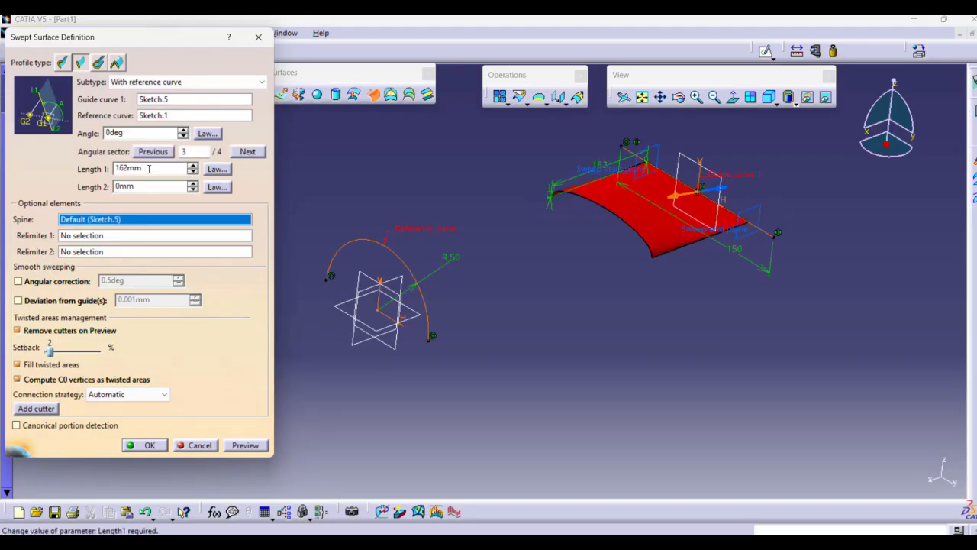
{"action": "left_click", "coordinate": [245, 445]}
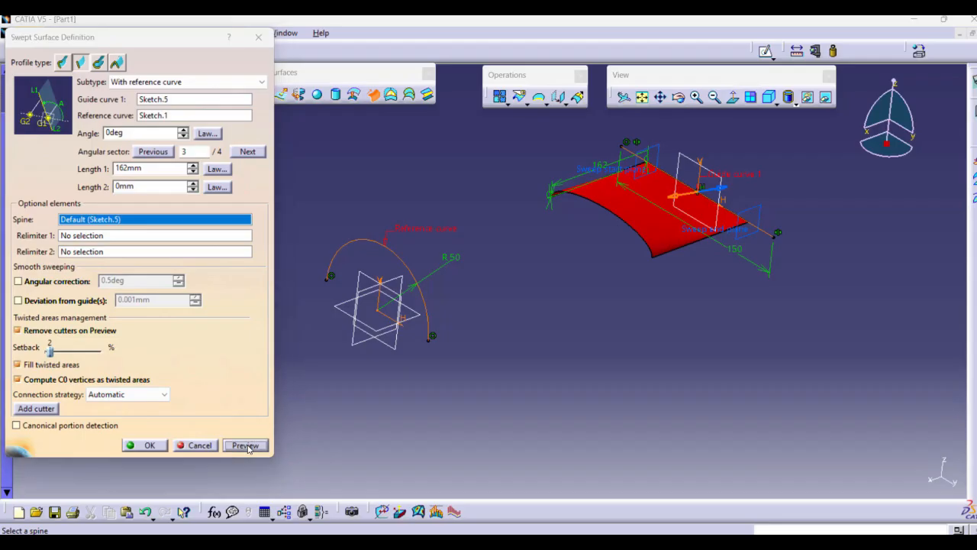
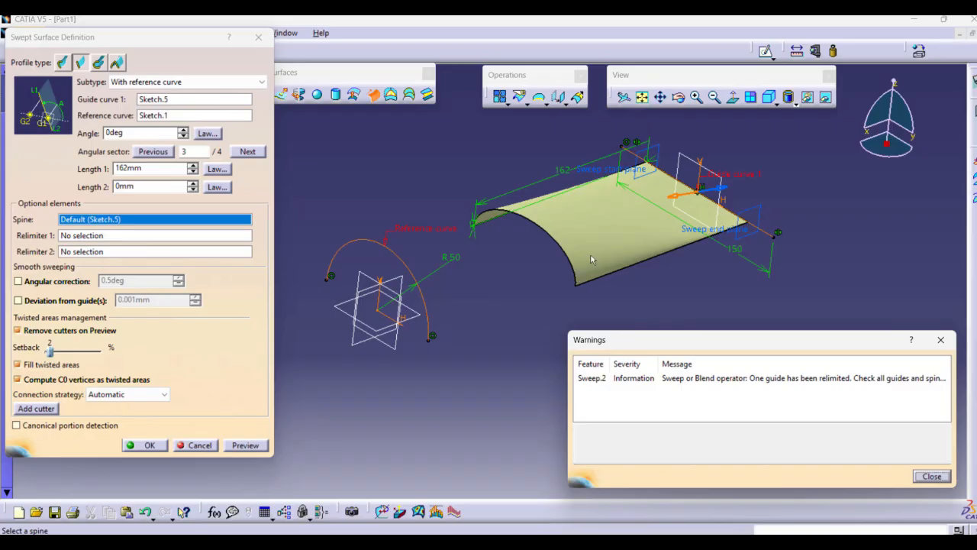
{"action": "left_click", "coordinate": [193, 165]}
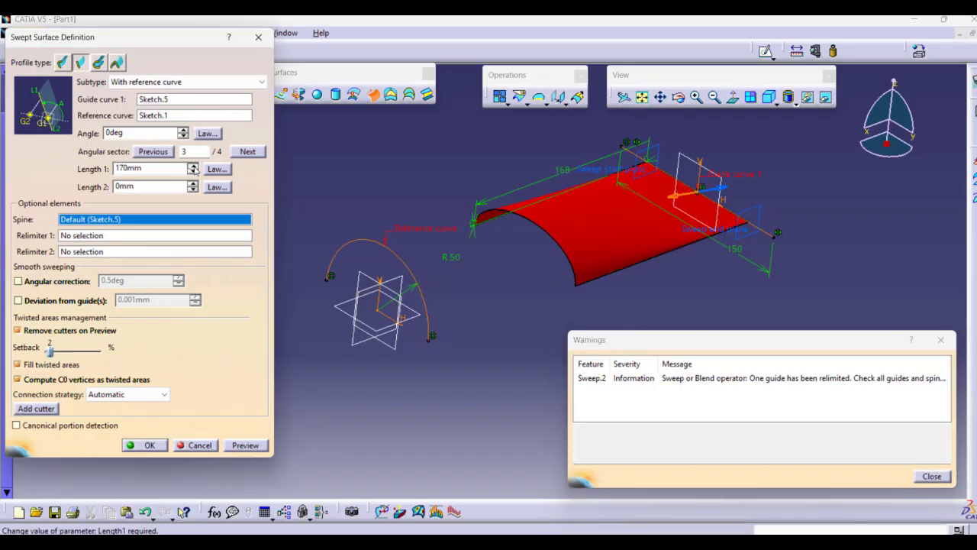
{"action": "left_click_drag", "start_coordinate": [194, 170], "coordinate": [193, 170]}
{"action": "left_click", "coordinate": [245, 445]}
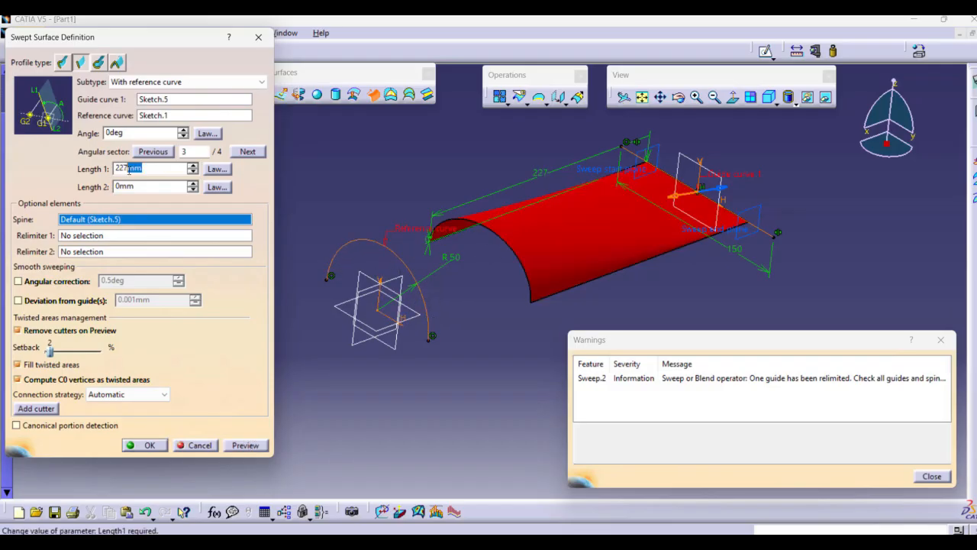
Set the sweep's Length 1 to 300 mm and create the swept surface between the line and the arc.
{"action": "double_click", "coordinate": [174, 168]}
{"action": "double_click", "coordinate": [136, 169]}
{"action": "type", "text": "300"}
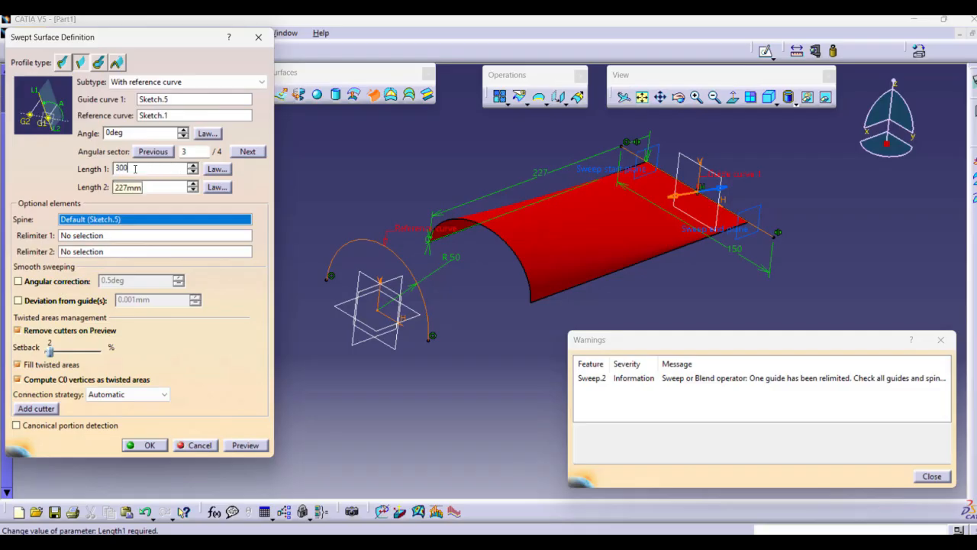
{"action": "key", "text": "Return"}
{"action": "left_click", "coordinate": [240, 445]}
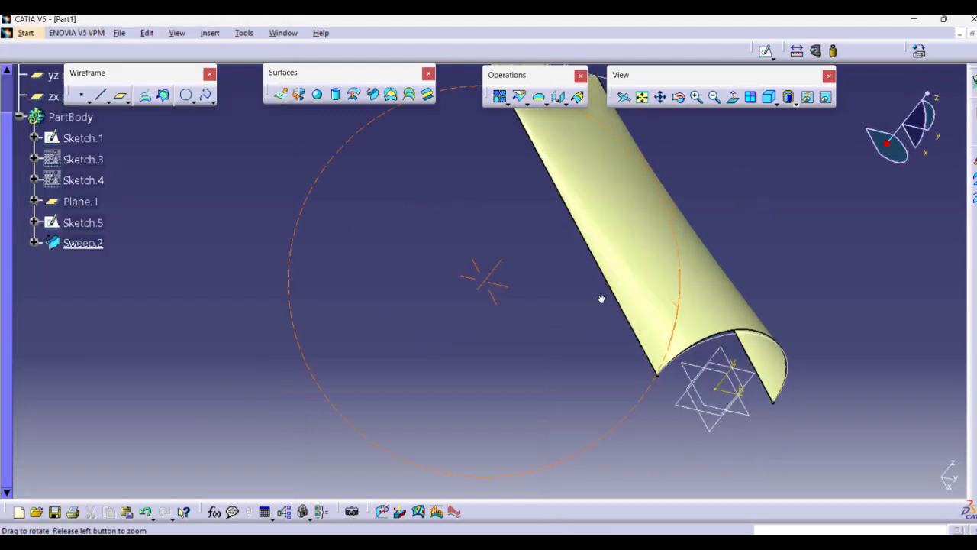
{"action": "mouse_move", "coordinate": [599, 295]}
{"action": "middle_mouse_down"}
{"action": "mouse_move", "coordinate": [695, 298]}
{"action": "mouse_move", "coordinate": [690, 344]}
{"action": "mouse_move", "coordinate": [473, 447]}
{"action": "mouse_move", "coordinate": [556, 333]}
{"action": "mouse_move", "coordinate": [545, 394]}
{"action": "mouse_move", "coordinate": [580, 239]}
{"action": "middle_mouse_up"}
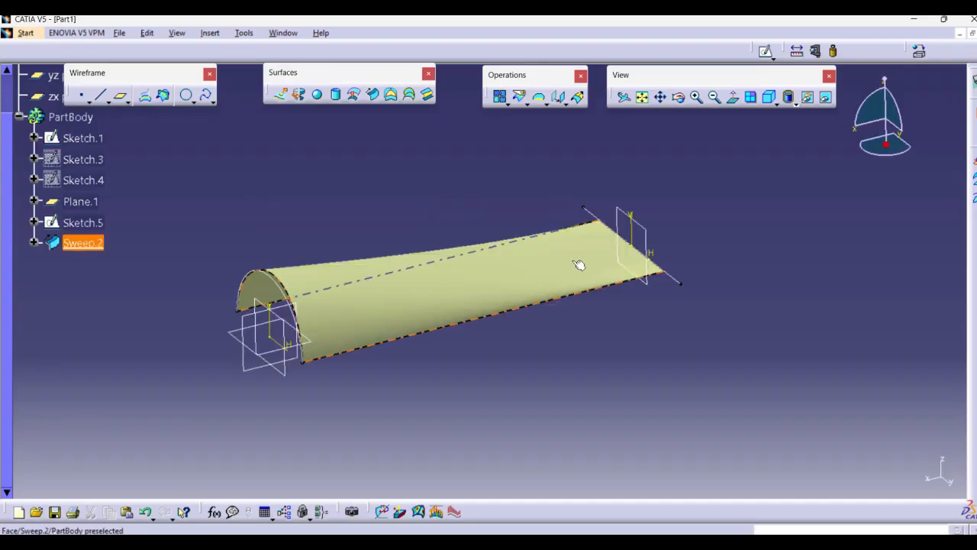
Delete the swept surface and the line sketch on the offset plane, keeping the arc sketch and the plane.
{"action": "left_click", "coordinate": [372, 93]}
{"action": "left_click", "coordinate": [175, 82]}
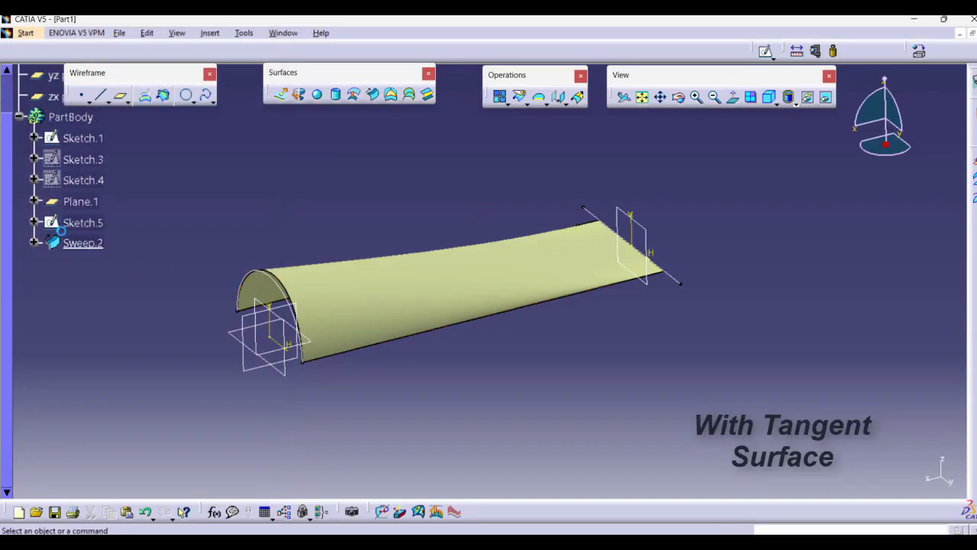
{"action": "left_click", "coordinate": [80, 243]}
{"action": "right_click", "coordinate": [80, 245]}
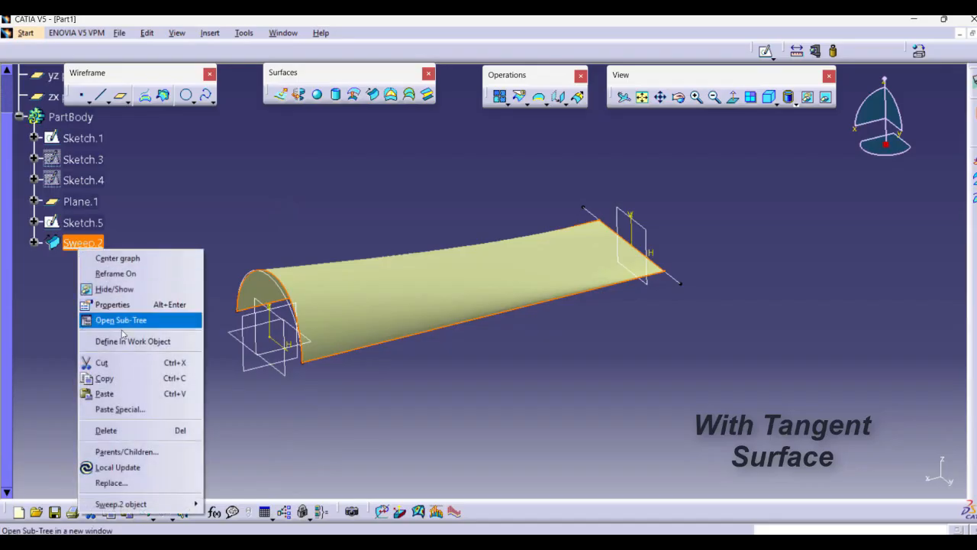
{"action": "left_click", "coordinate": [120, 430]}
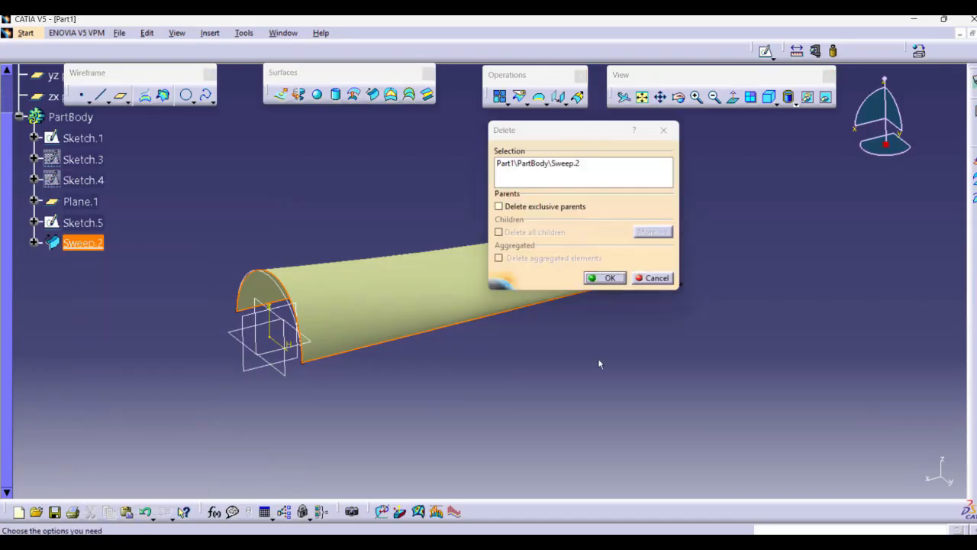
{"action": "left_click", "coordinate": [606, 278]}
{"action": "left_click", "coordinate": [80, 222]}
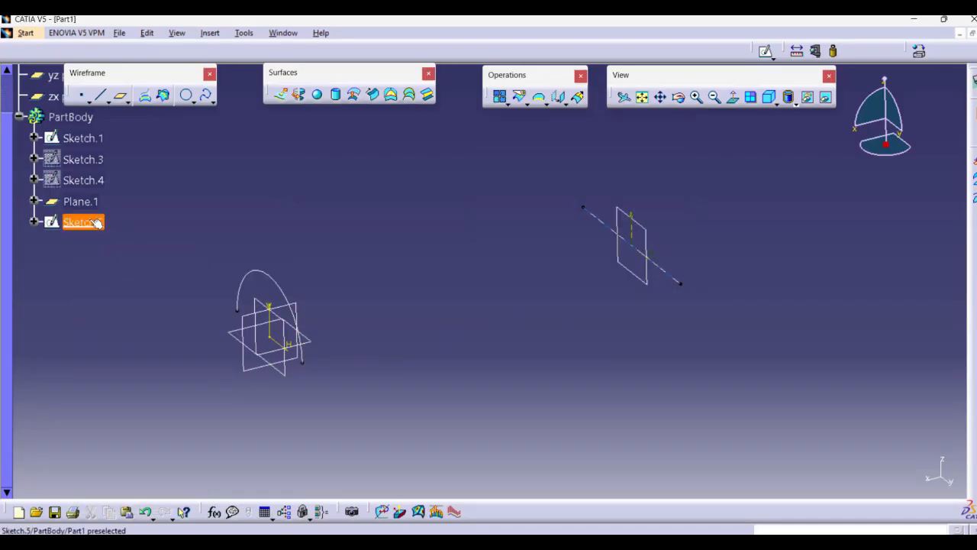
{"action": "right_click", "coordinate": [83, 222]}
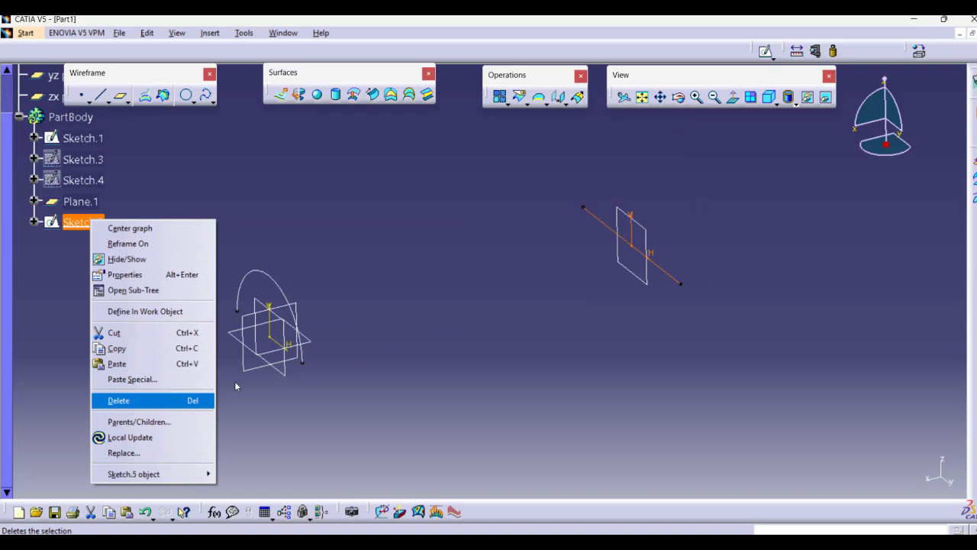
{"action": "left_click", "coordinate": [138, 400]}
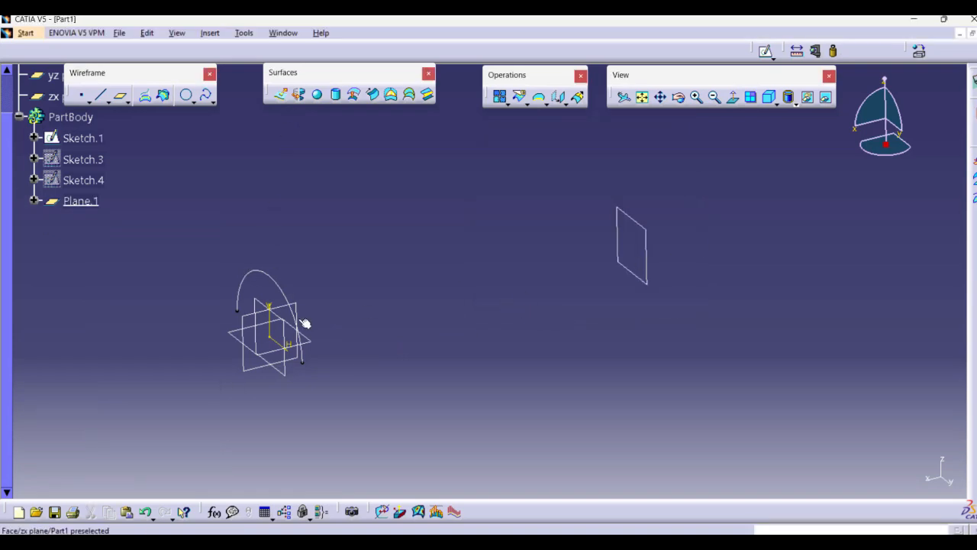
Extrude the arc sketch about 300 mm as a surface along its sketch normal, in the direction of the offset plane.
{"action": "left_click", "coordinate": [280, 94]}
{"action": "left_click", "coordinate": [259, 271]}
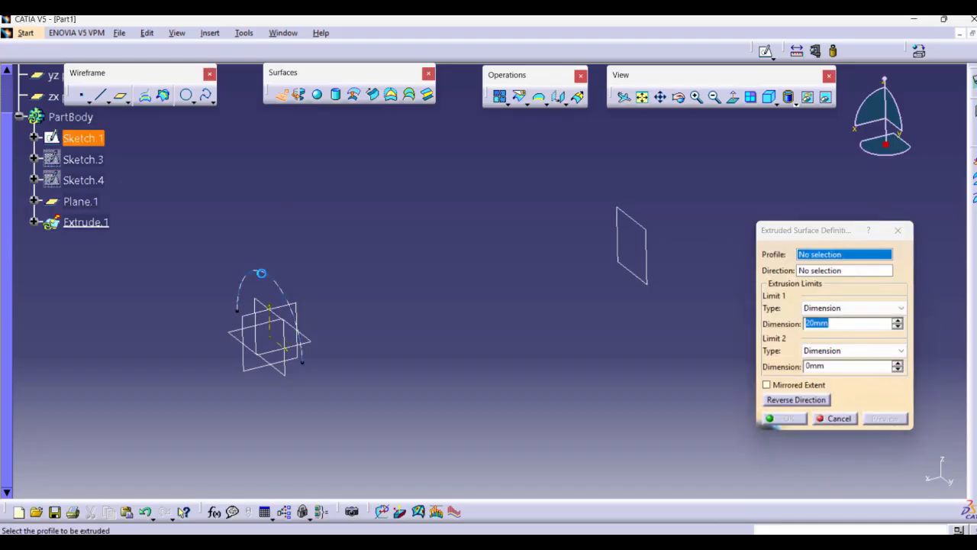
{"action": "left_click_drag", "start_coordinate": [262, 380], "coordinate": [675, 244]}
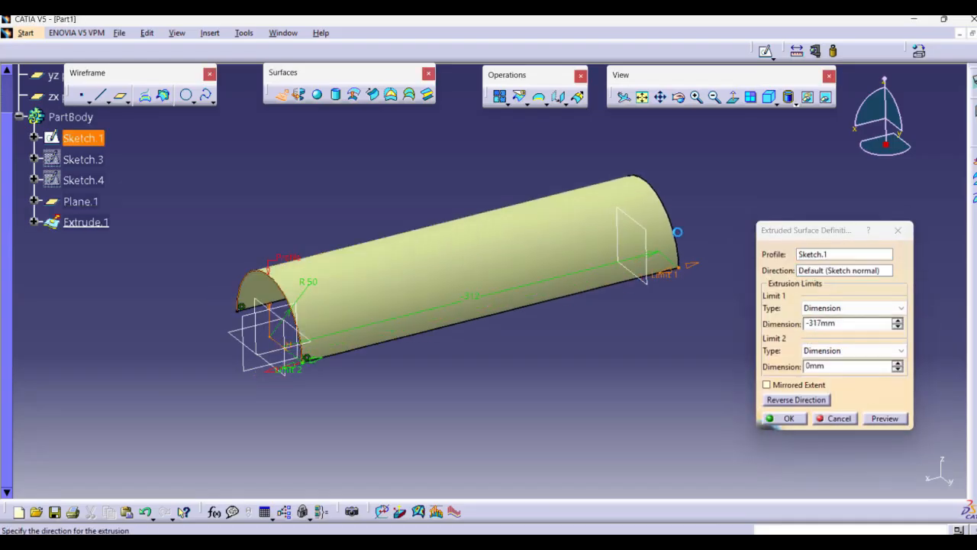
{"action": "double_click", "coordinate": [847, 323]}
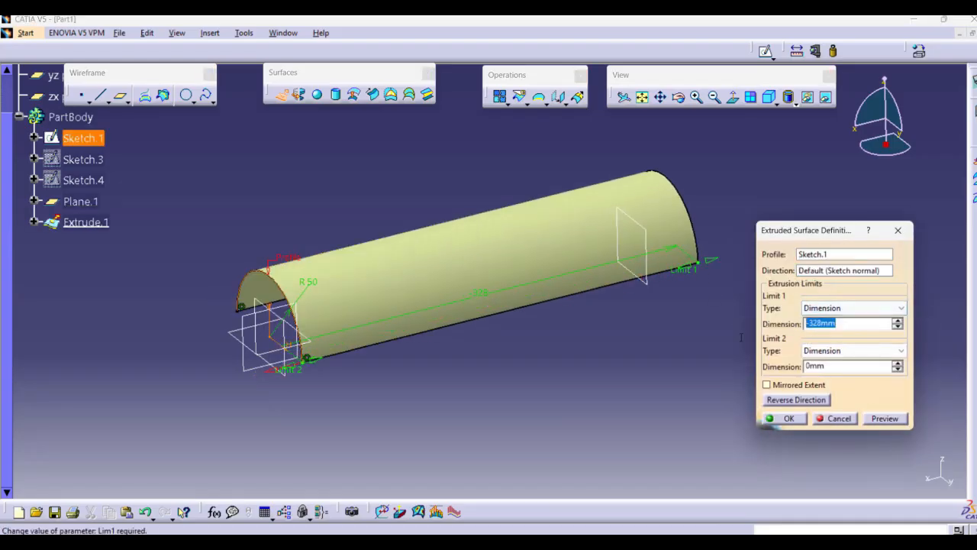
{"action": "type", "text": "-3"}
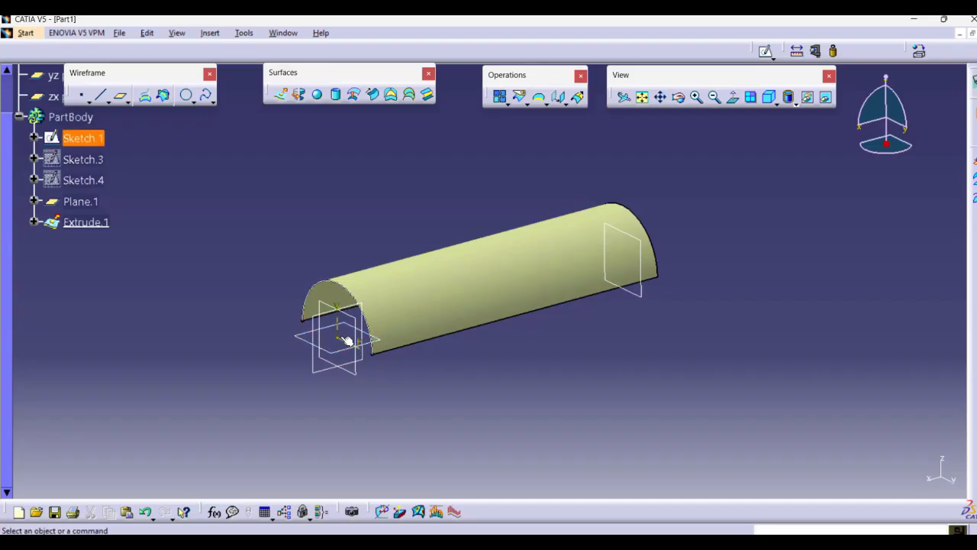
Start a sketch on the xy plane and draw a horizontal line about 295 mm long beside the extruded surface, parallel to its length.
{"action": "left_click", "coordinate": [343, 348]}
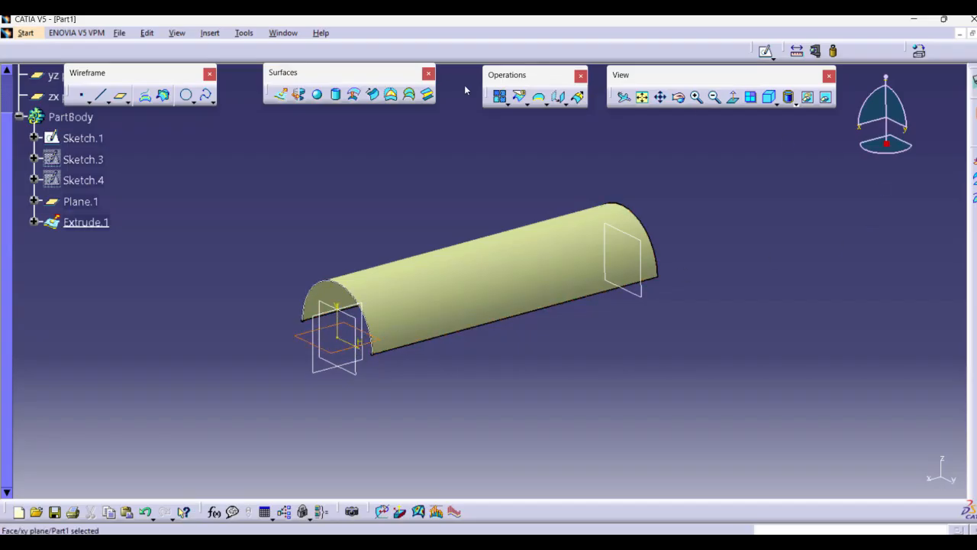
{"action": "left_click", "coordinate": [764, 52]}
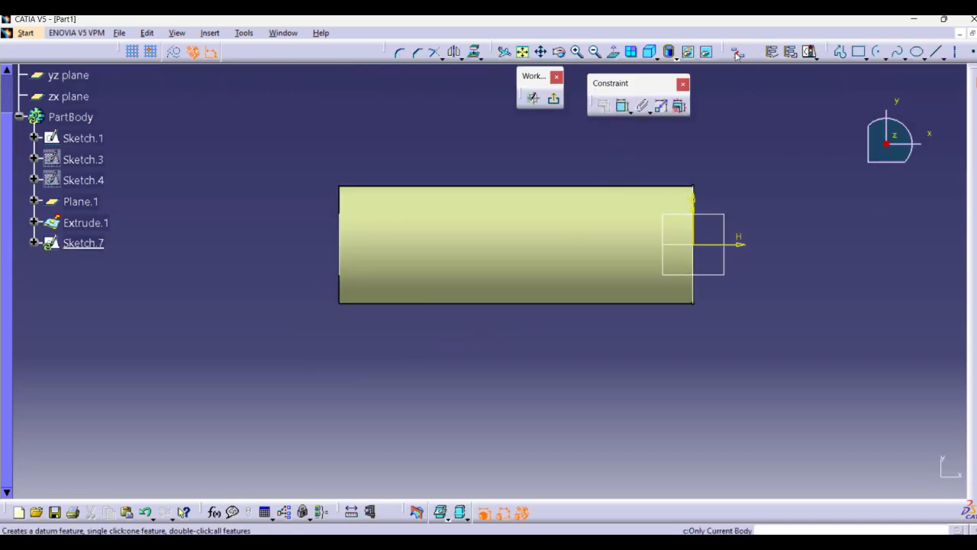
{"action": "left_click", "coordinate": [935, 51]}
{"action": "left_click", "coordinate": [345, 398]}
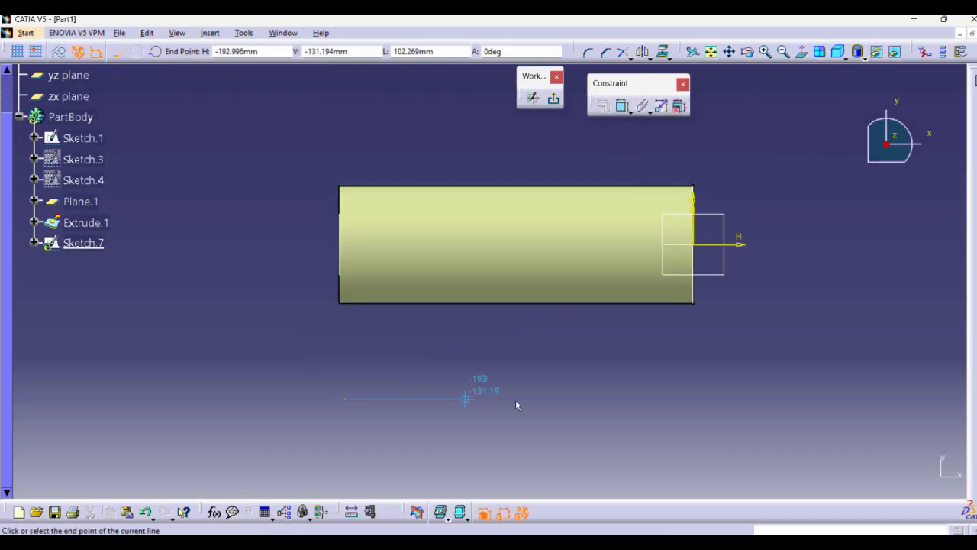
{"action": "left_click", "coordinate": [693, 401]}
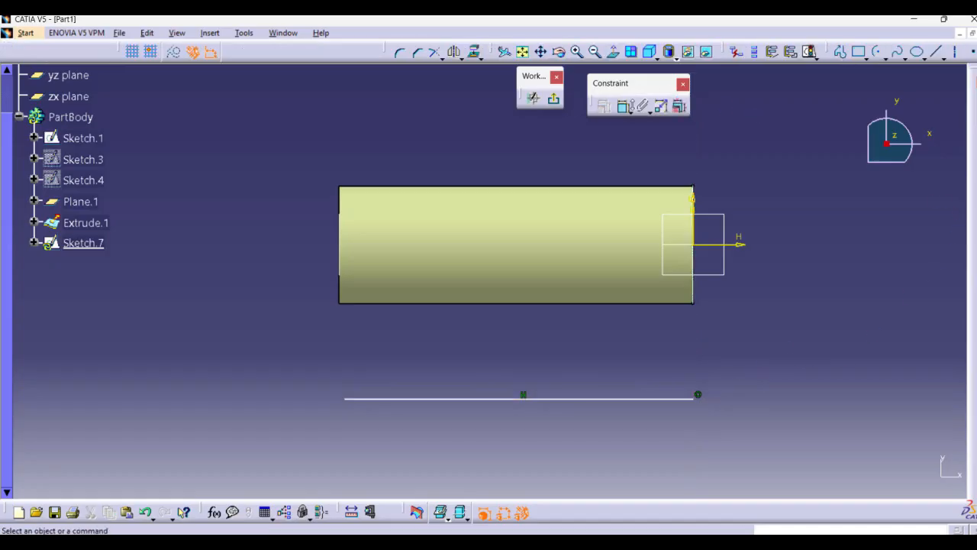
Dimension the horizontal line's length as 300 mm.
{"action": "left_click", "coordinate": [618, 402]}
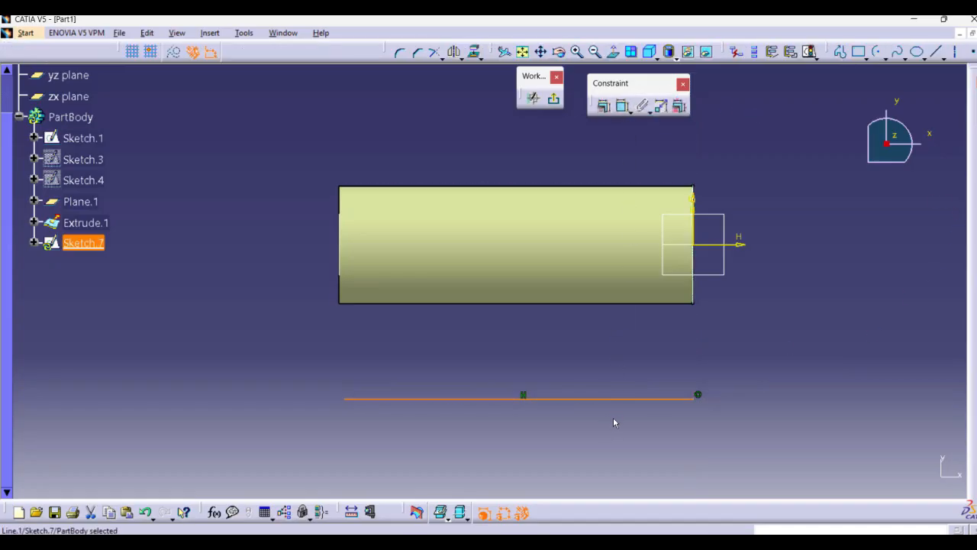
{"action": "left_click", "coordinate": [623, 107]}
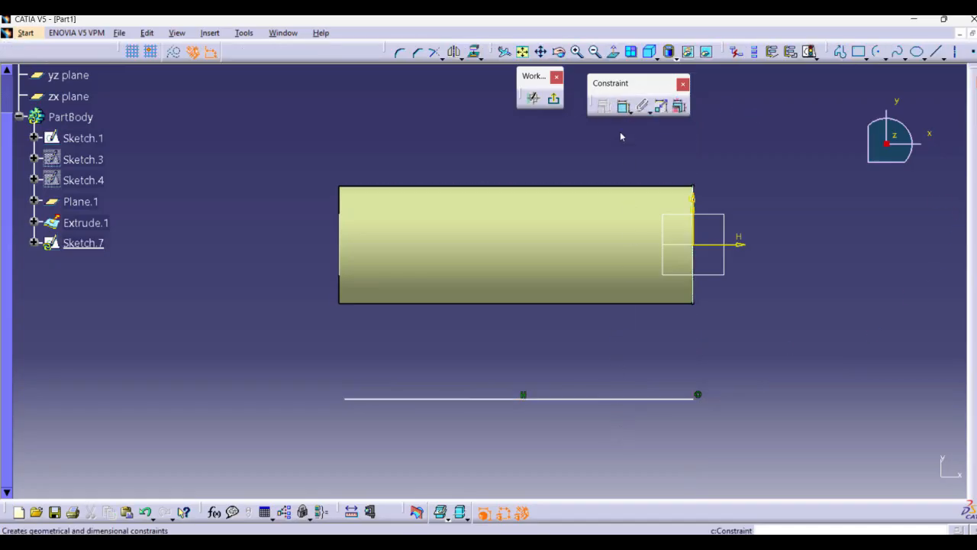
{"action": "left_click", "coordinate": [624, 406]}
{"action": "left_click", "coordinate": [625, 432]}
{"action": "double_click", "coordinate": [625, 430]}
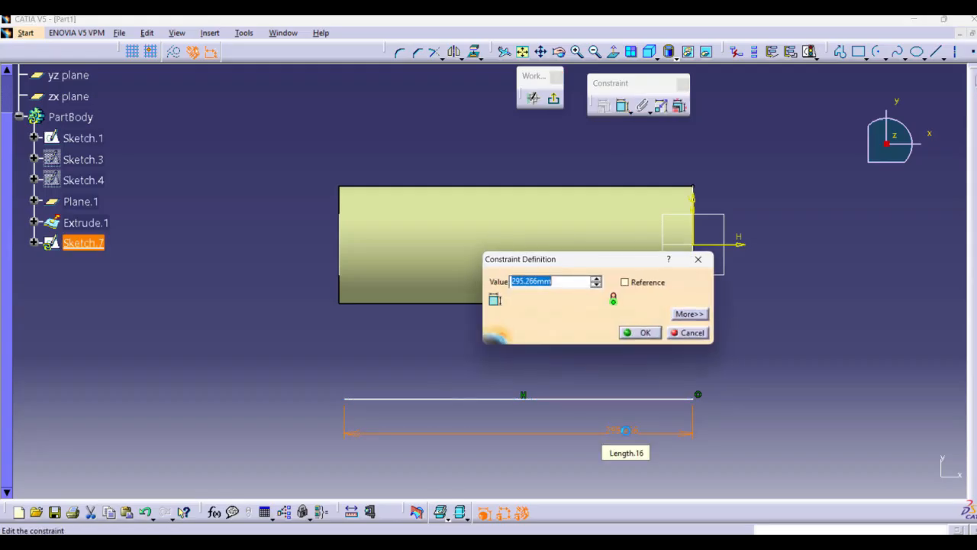
{"action": "type", "text": "300"}
{"action": "key", "text": "Return"}
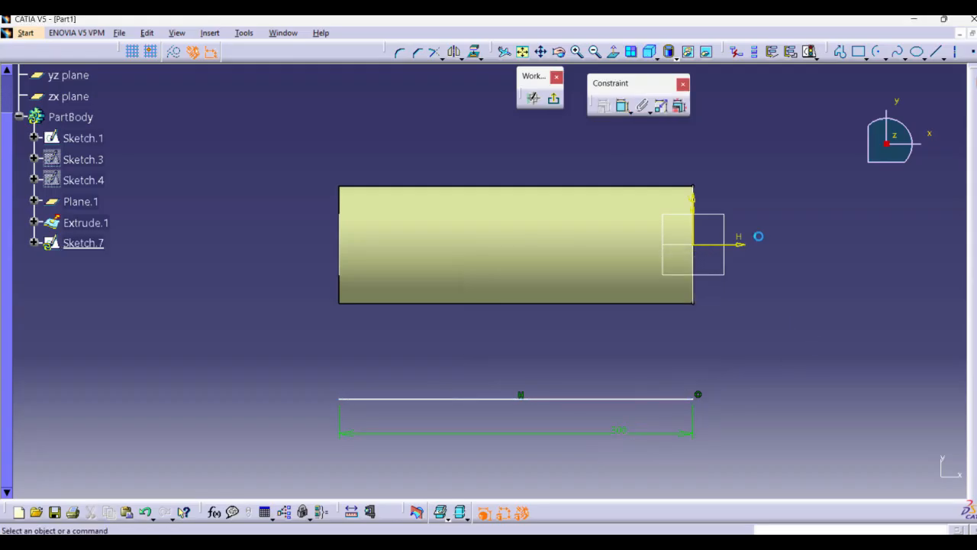
Finish the sketch and preview a With tangency surface line sweep, using the 300 mm line as guide curve and the extruded surface as tangency surface.
{"action": "left_click", "coordinate": [553, 97]}
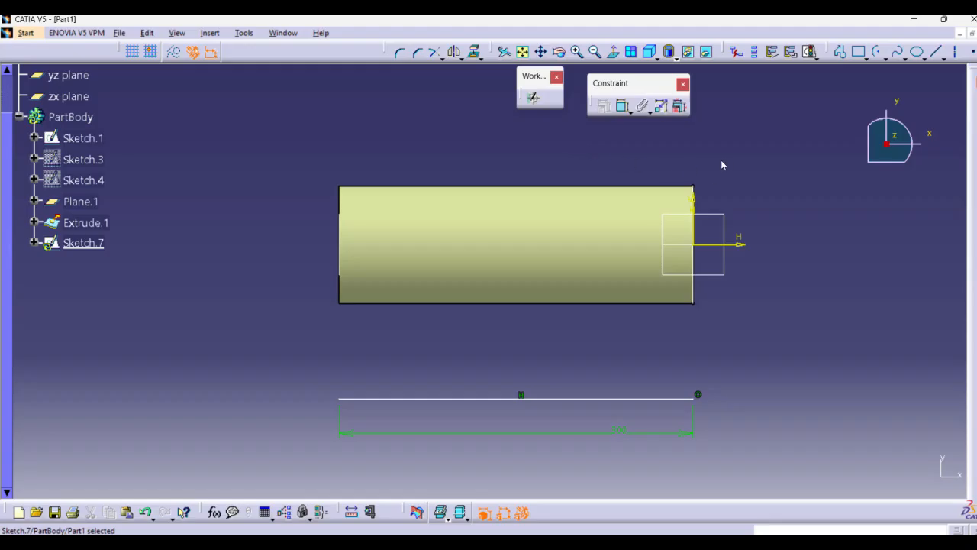
{"action": "left_click", "coordinate": [372, 96]}
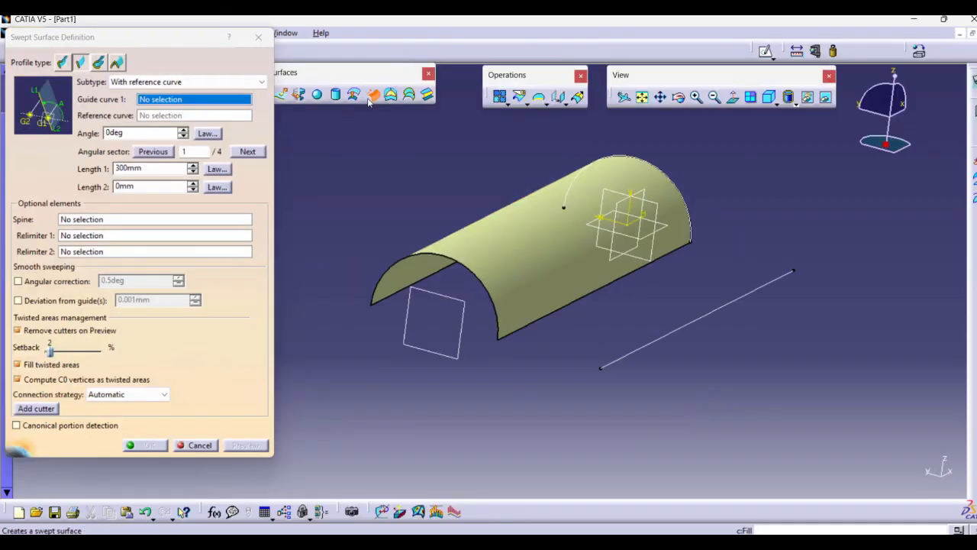
{"action": "left_click", "coordinate": [180, 82]}
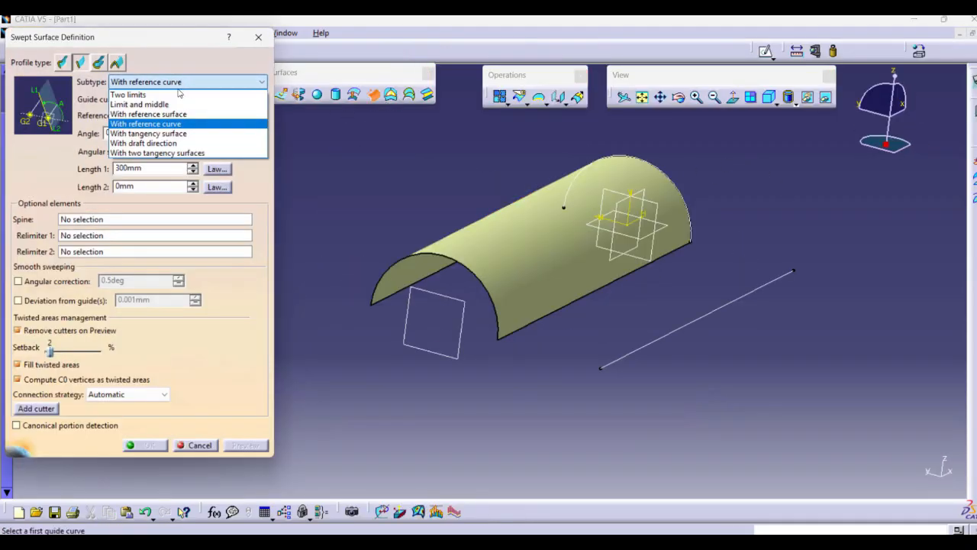
{"action": "left_click", "coordinate": [176, 133]}
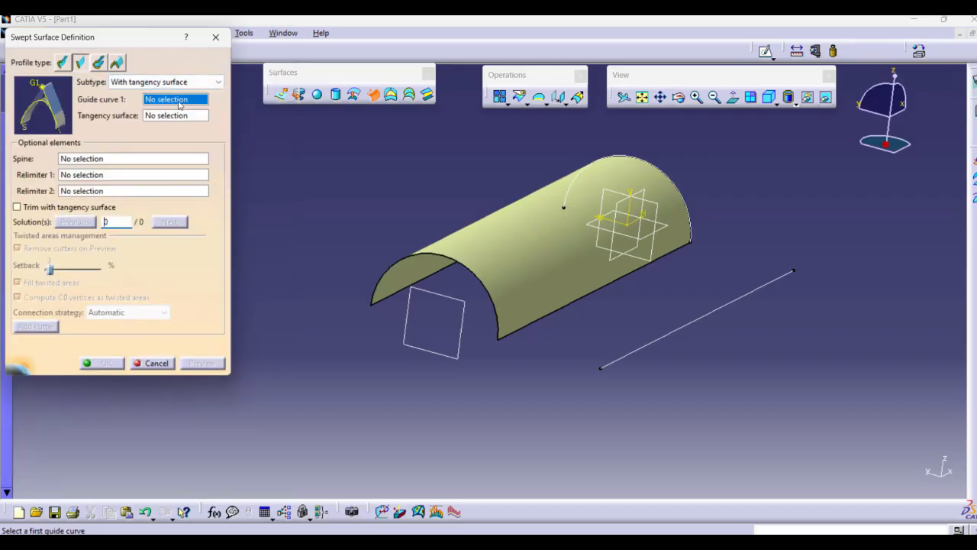
{"action": "left_click", "coordinate": [645, 352]}
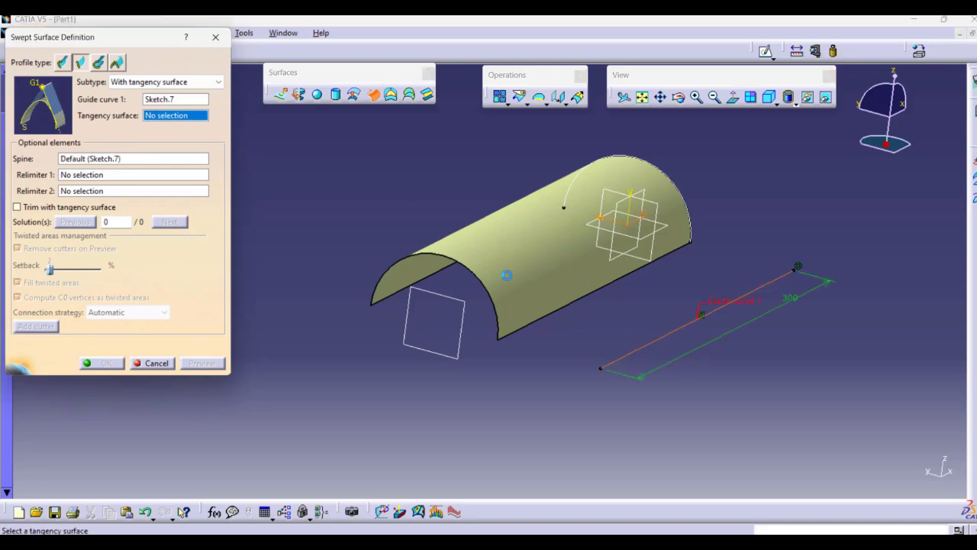
{"action": "left_click", "coordinate": [565, 263]}
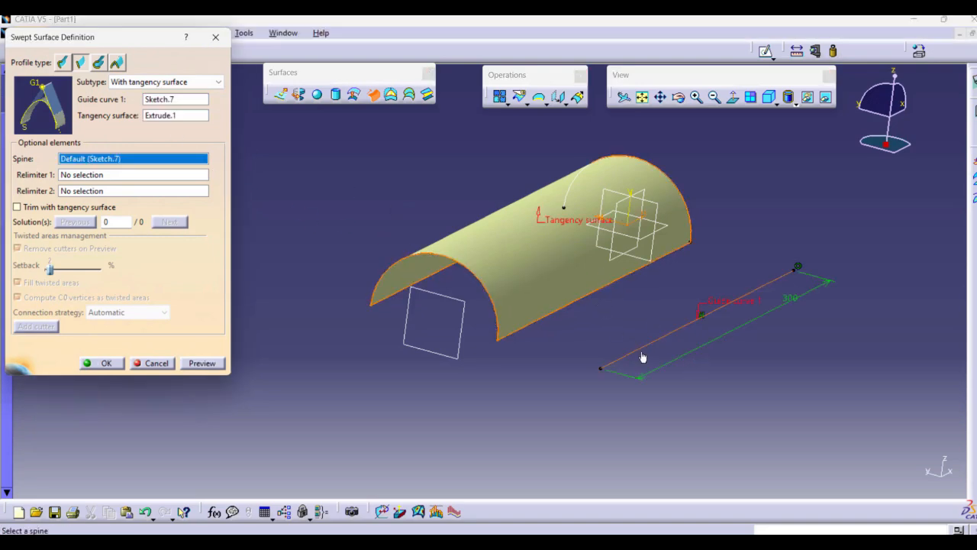
{"action": "left_click", "coordinate": [213, 367]}
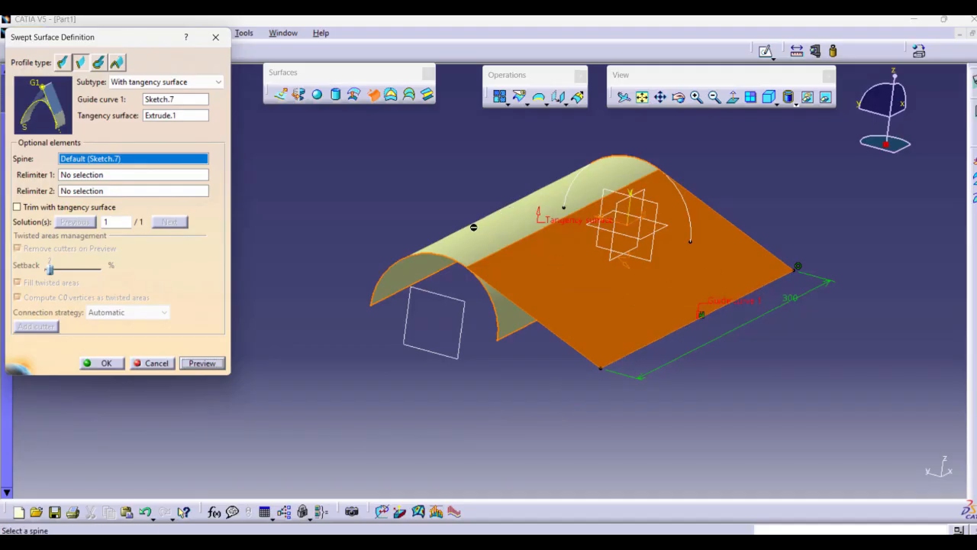
{"action": "middle_click_drag", "start_coordinate": [458, 244], "coordinate": [571, 282]}
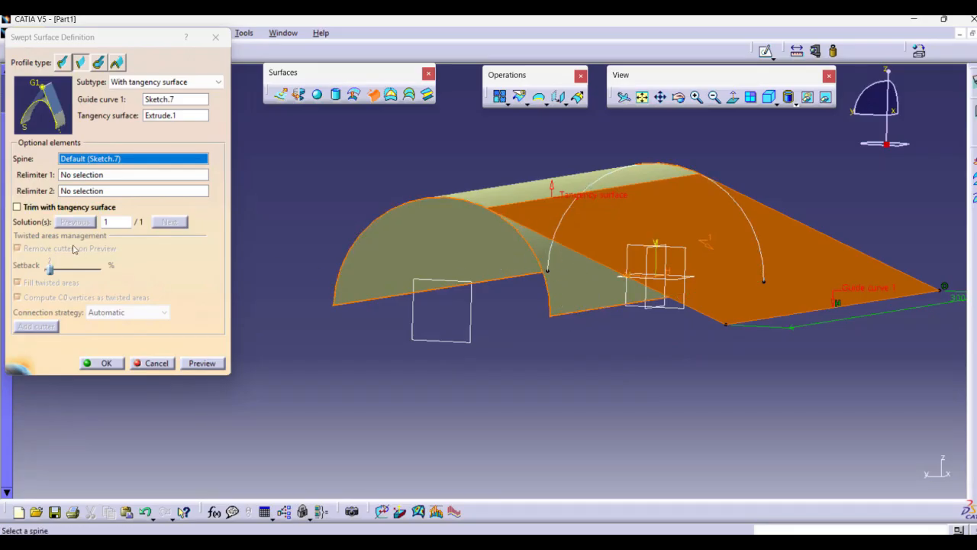
Enable Trim with tangency surface for the sweep, preview it, create the swept surface and dismiss the warnings.
{"action": "left_click", "coordinate": [30, 210]}
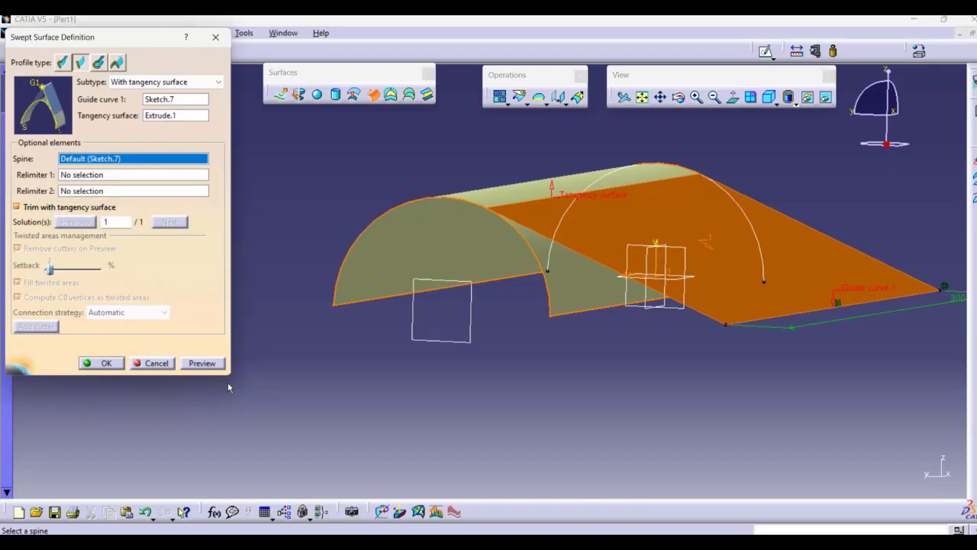
{"action": "left_click", "coordinate": [197, 366]}
{"action": "middle_click_drag", "start_coordinate": [555, 368], "coordinate": [582, 377]}
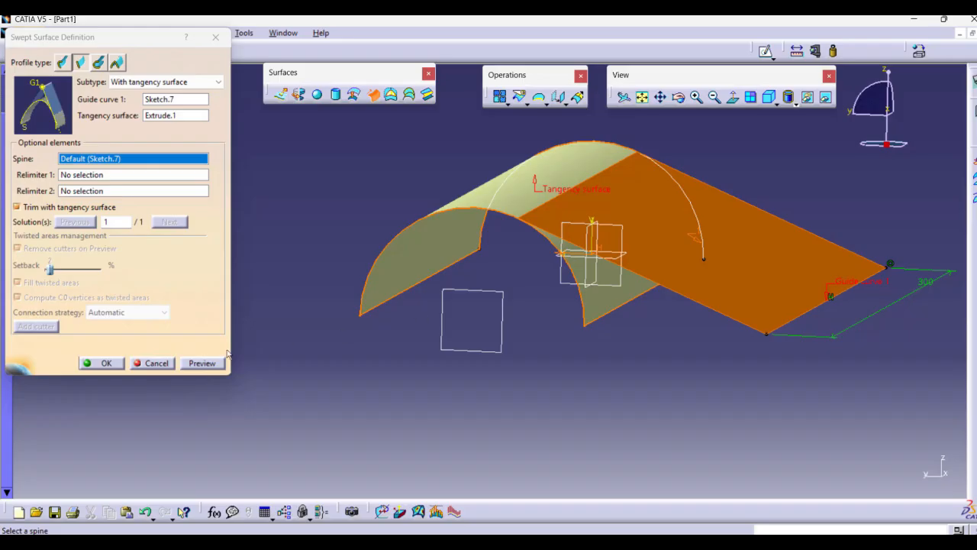
{"action": "left_click", "coordinate": [106, 364]}
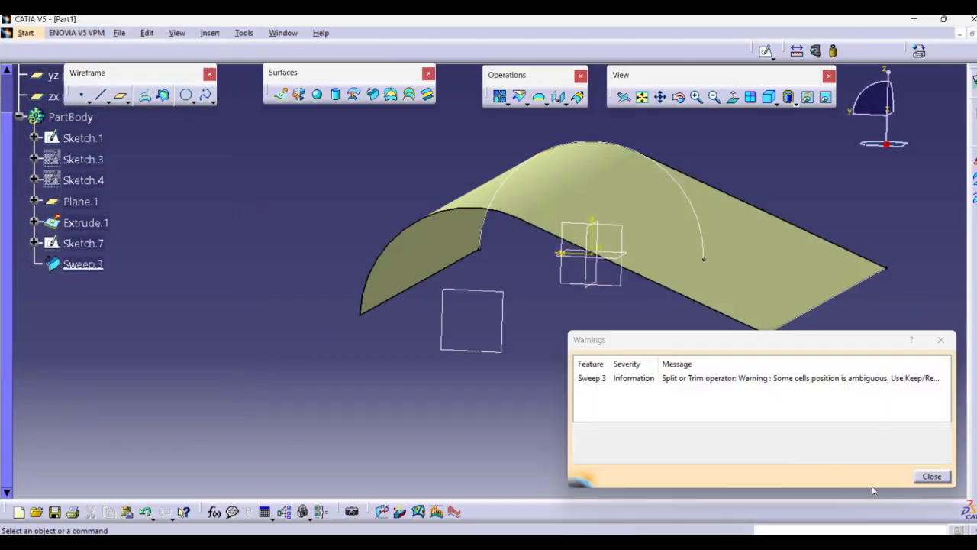
{"action": "left_click", "coordinate": [930, 476]}
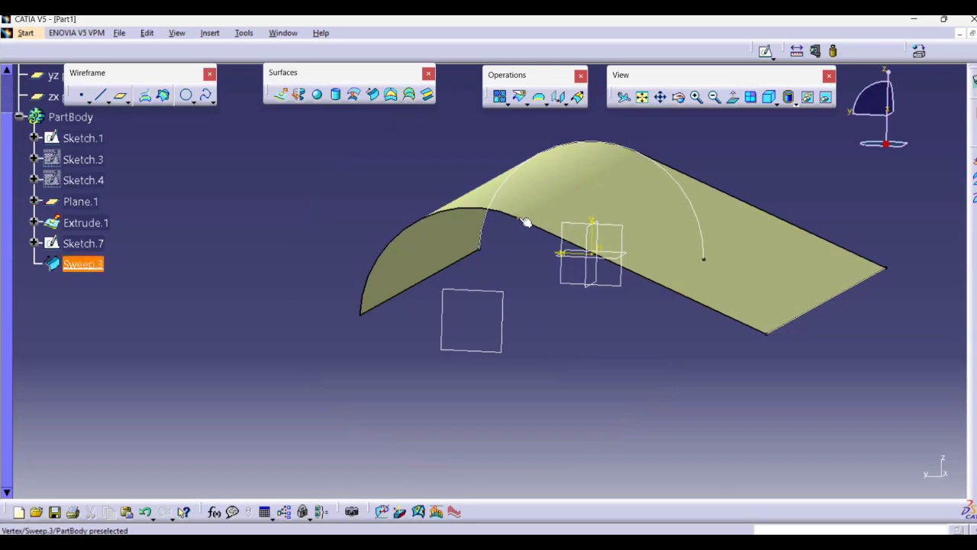
Reopen the trimmed swept surface's definition to review its settings, accept it and examine the resulting surface.
{"action": "double_click", "coordinate": [82, 264]}
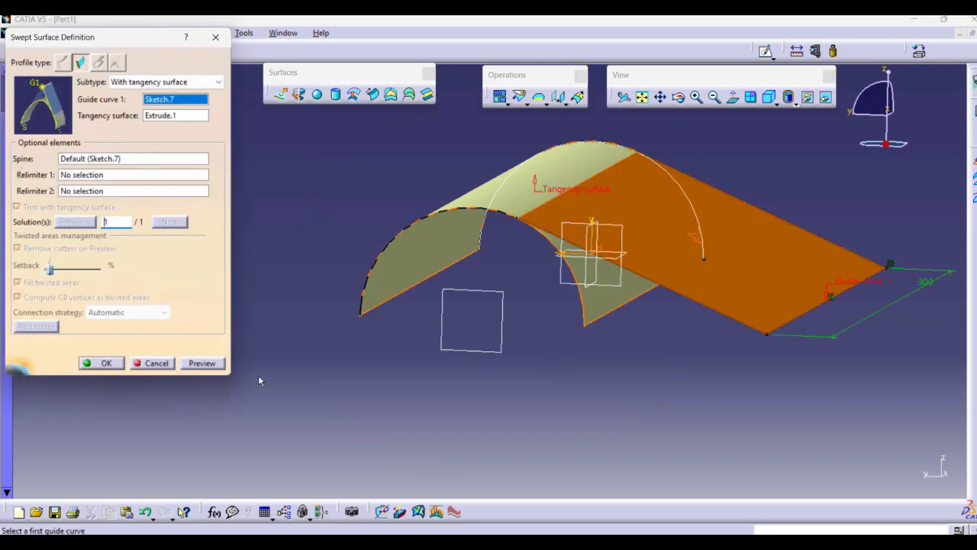
{"action": "left_click", "coordinate": [107, 363]}
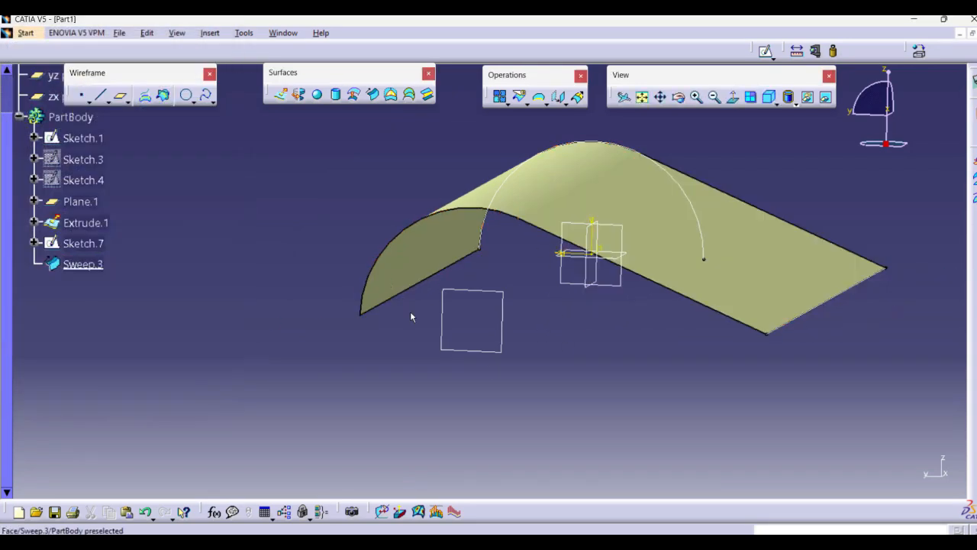
{"action": "middle_click_drag", "start_coordinate": [588, 415], "coordinate": [343, 112]}
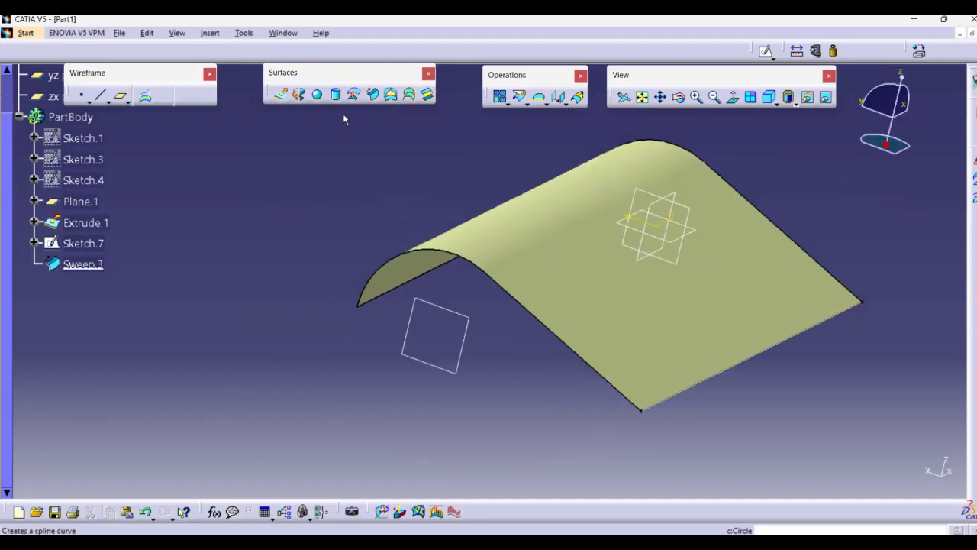
{"action": "left_click", "coordinate": [373, 94]}
{"action": "left_click", "coordinate": [166, 81]}
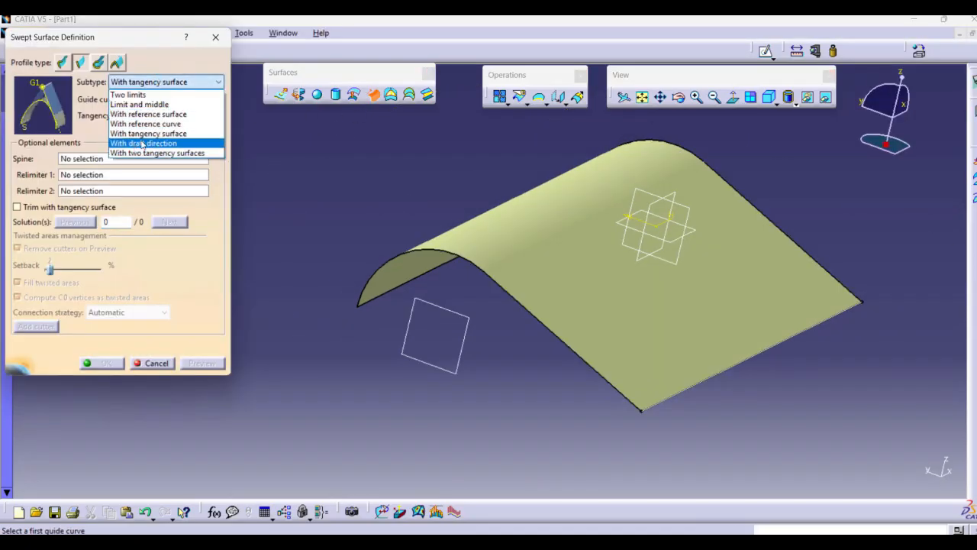
{"action": "key", "text": "Escape"}
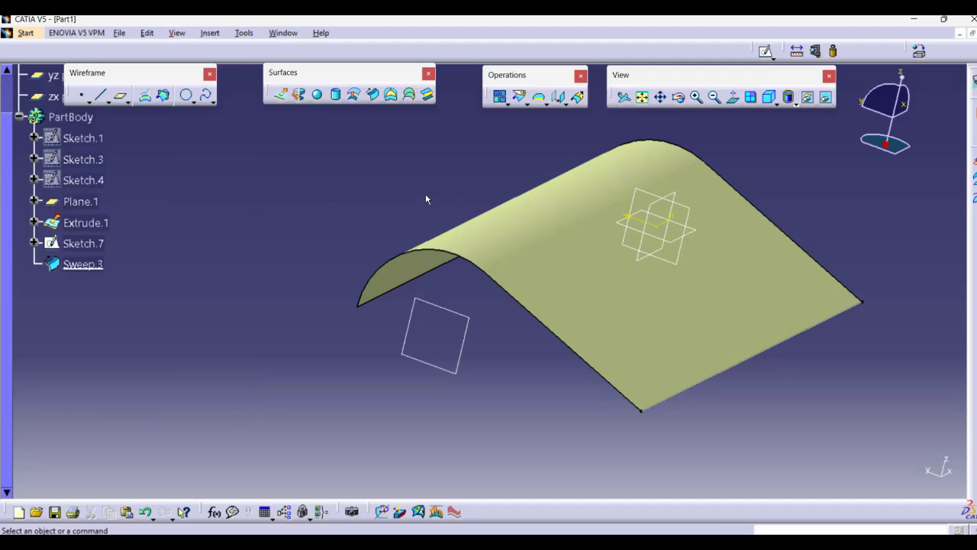
Delete the swept surface, the extruded surface and the guide line sketch, and show the arc sketch.
{"action": "right_click", "coordinate": [82, 264]}
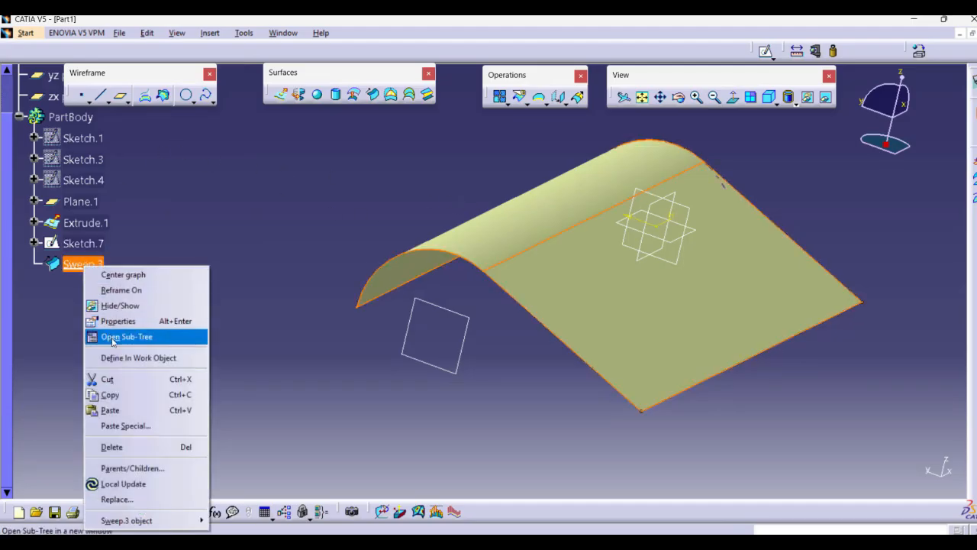
{"action": "left_click", "coordinate": [112, 446]}
{"action": "left_click", "coordinate": [605, 278]}
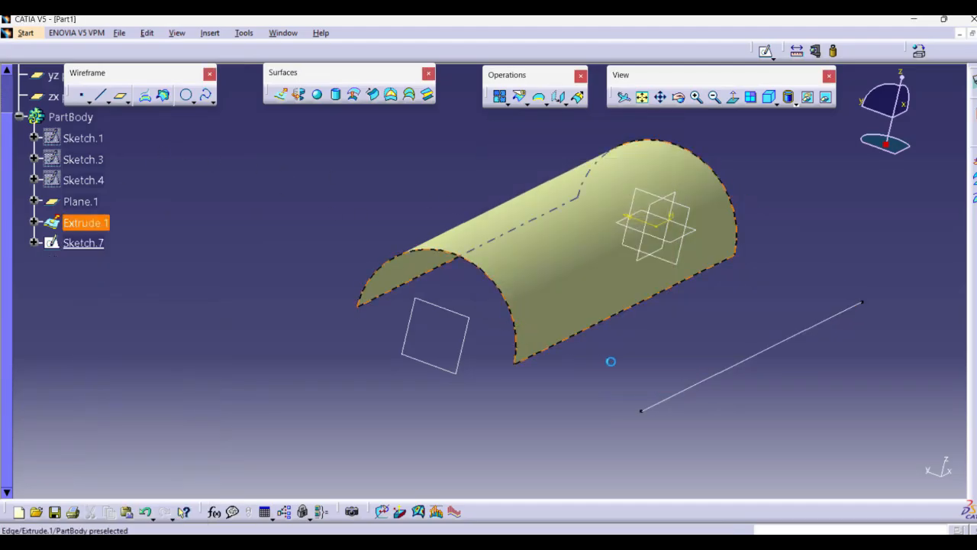
{"action": "right_click", "coordinate": [82, 138]}
{"action": "left_click", "coordinate": [116, 180]}
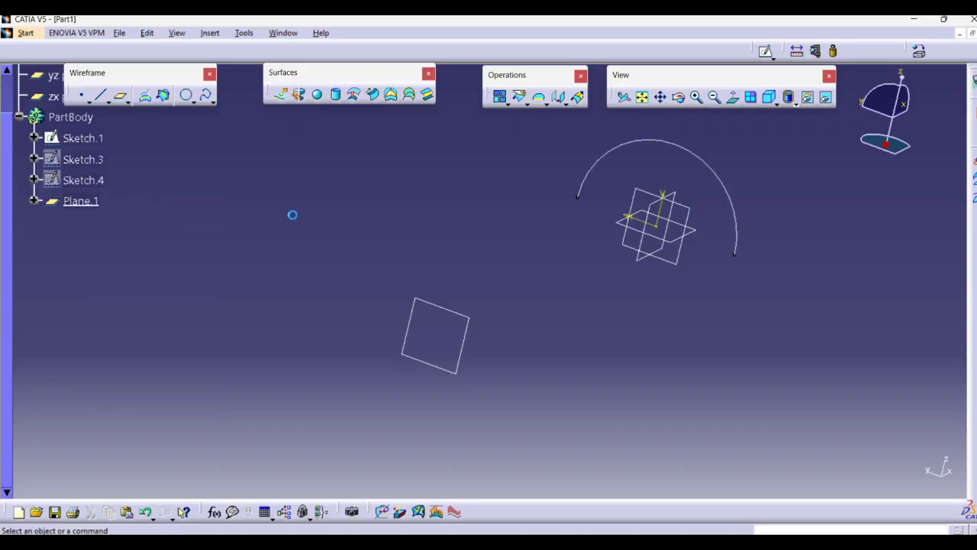
{"action": "mouse_move", "coordinate": [476, 219]}
{"action": "middle_mouse_down"}
{"action": "mouse_move", "coordinate": [270, 193]}
{"action": "mouse_move", "coordinate": [238, 254]}
{"action": "mouse_move", "coordinate": [224, 174]}
{"action": "middle_mouse_up"}
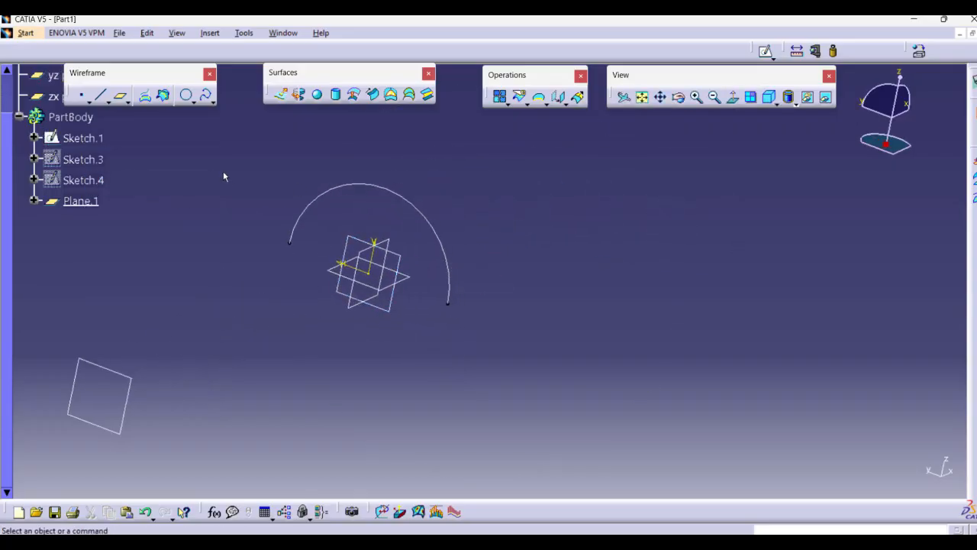
{"action": "left_click", "coordinate": [83, 138]}
{"action": "middle_click_drag", "start_coordinate": [419, 163], "coordinate": [373, 157]}
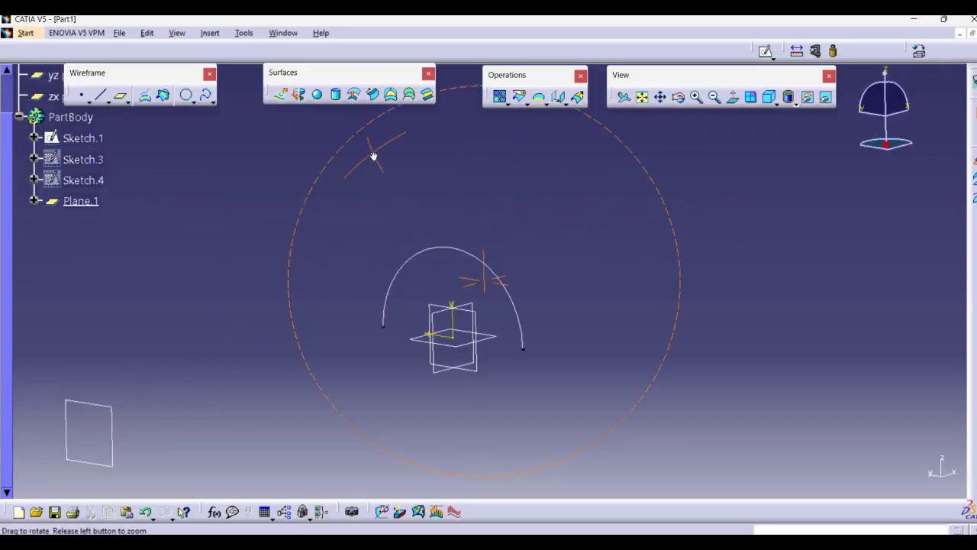
{"action": "mouse_move", "coordinate": [490, 246]}
{"action": "middle_mouse_down"}
{"action": "mouse_move", "coordinate": [506, 280]}
{"action": "mouse_move", "coordinate": [618, 247]}
{"action": "mouse_move", "coordinate": [611, 219]}
{"action": "mouse_move", "coordinate": [497, 160]}
{"action": "middle_mouse_up"}
Start a line-type sweep With draft direction, using the arc sketch as guide curve and the X Component as draft direction.
{"action": "left_click", "coordinate": [372, 93]}
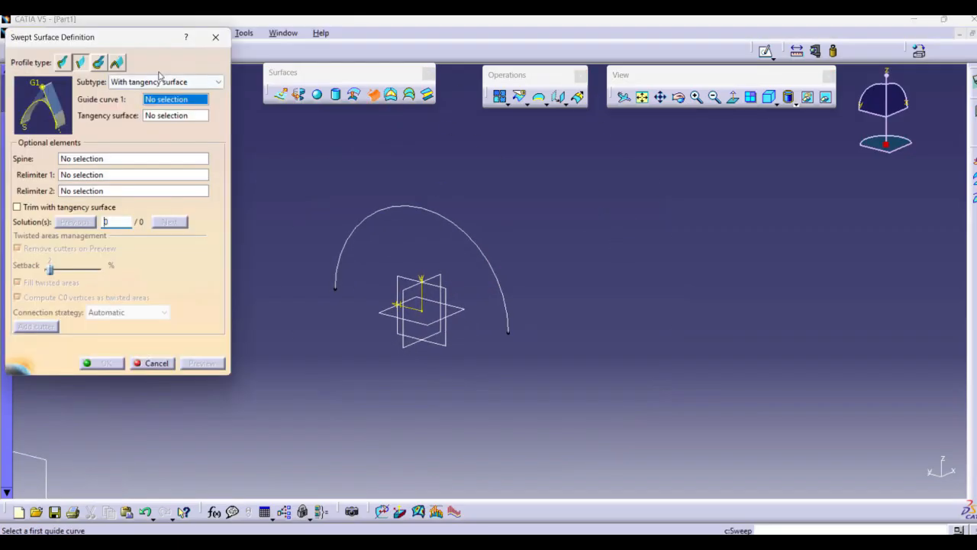
{"action": "left_click", "coordinate": [159, 81]}
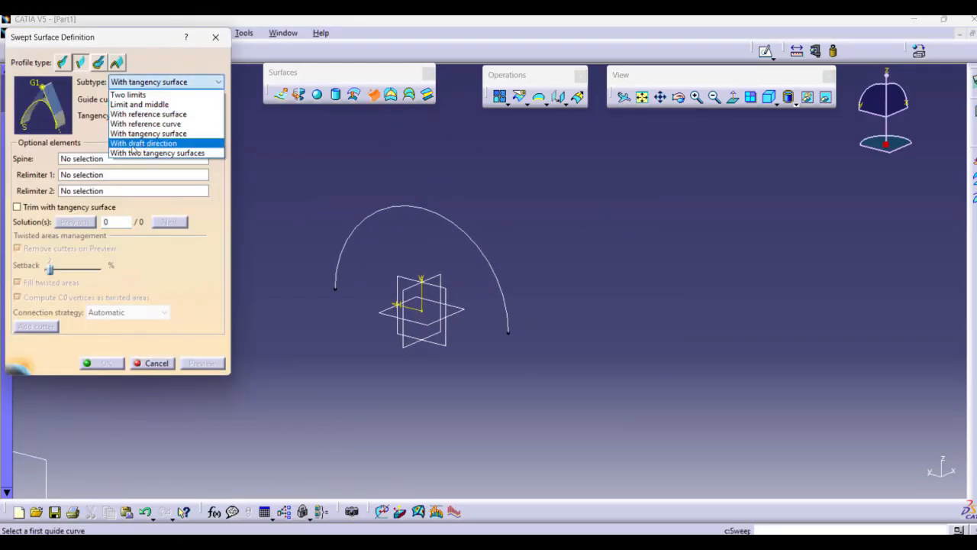
{"action": "left_click", "coordinate": [145, 144]}
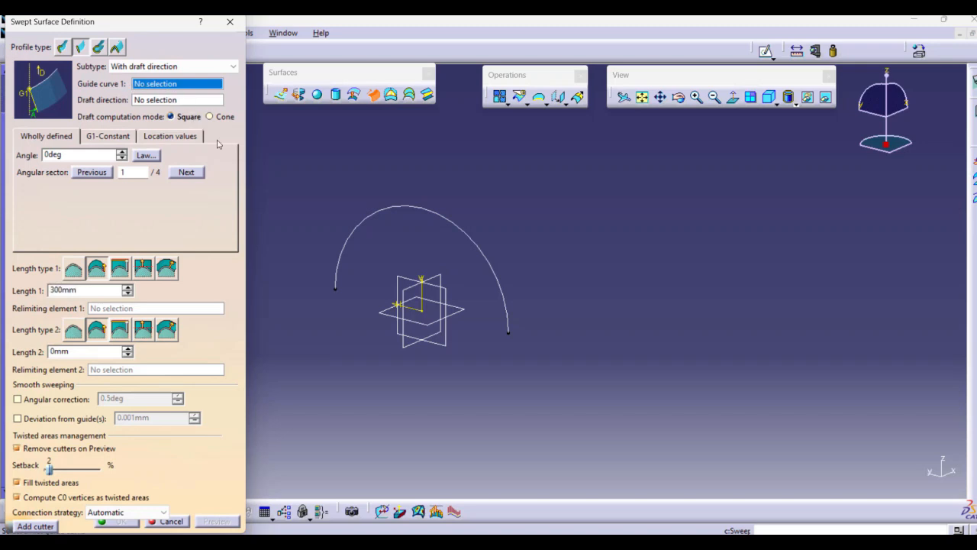
{"action": "left_click", "coordinate": [432, 216]}
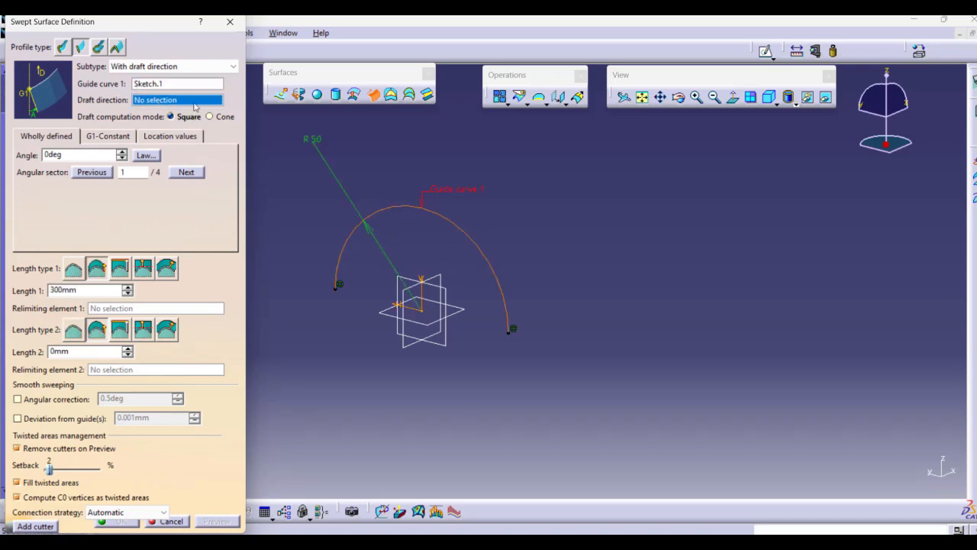
{"action": "middle_click_drag", "start_coordinate": [484, 351], "coordinate": [558, 232]}
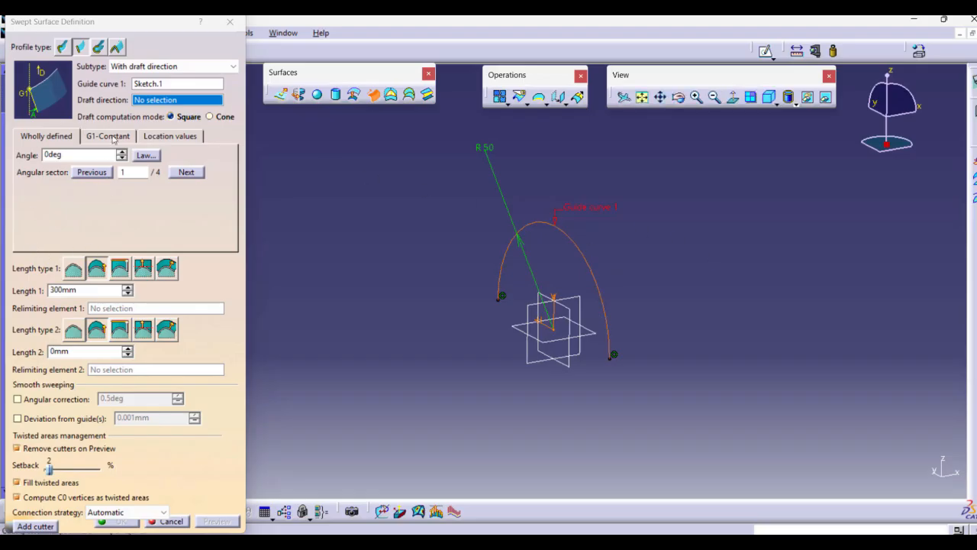
{"action": "right_click", "coordinate": [156, 102]}
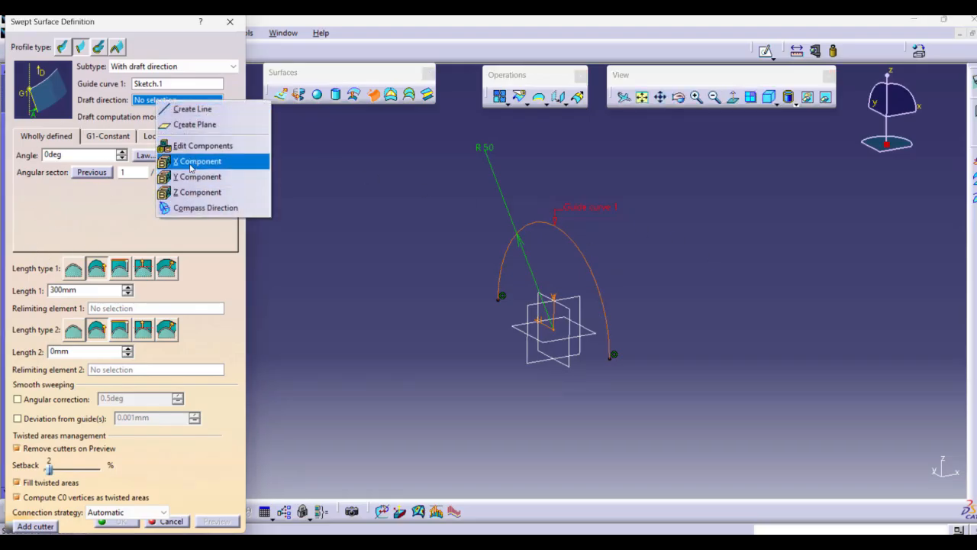
{"action": "left_click", "coordinate": [190, 165]}
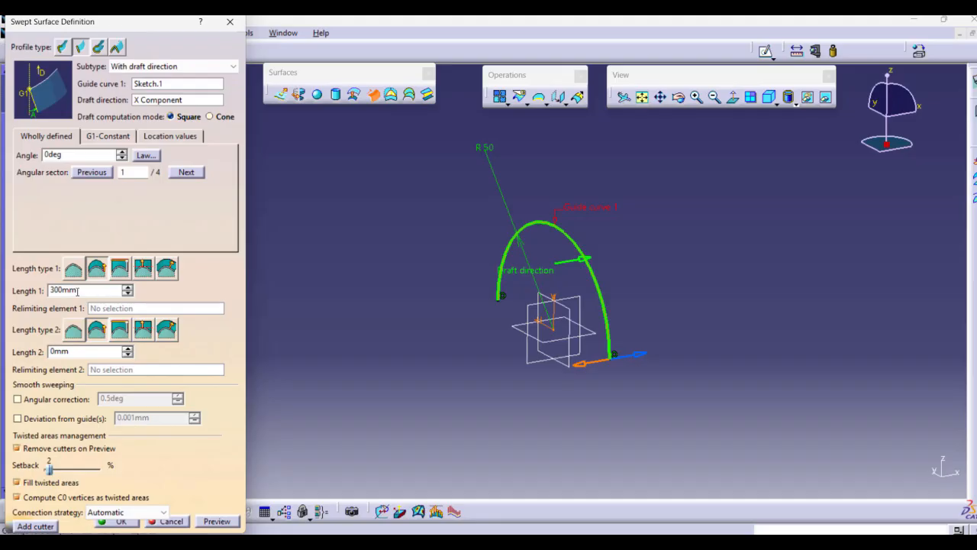
Set the sweep's Length 1 to 200 mm, switch to angular sector 3 and preview the surface.
{"action": "double_click", "coordinate": [80, 291]}
{"action": "type", "text": "200"}
{"action": "left_click", "coordinate": [217, 520]}
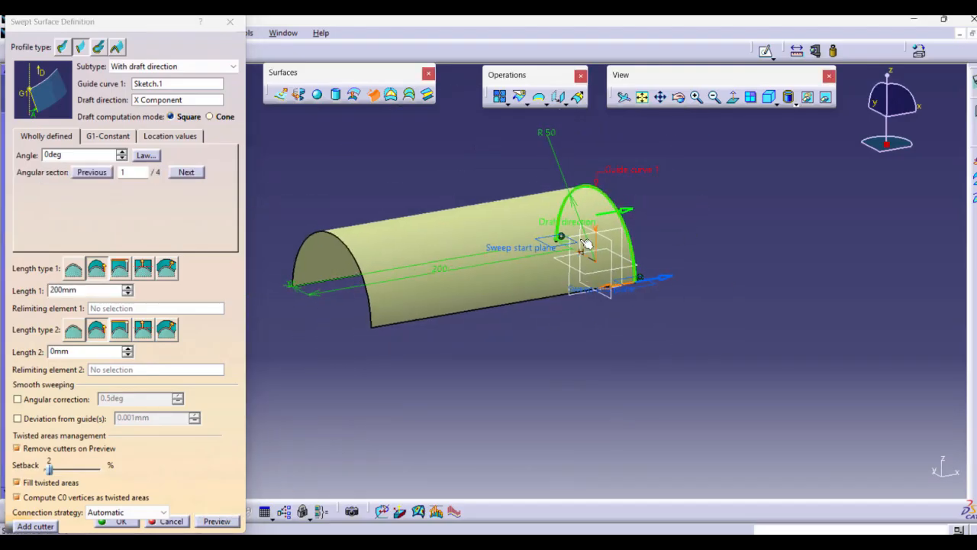
{"action": "left_click", "coordinate": [667, 281]}
{"action": "left_click", "coordinate": [223, 523]}
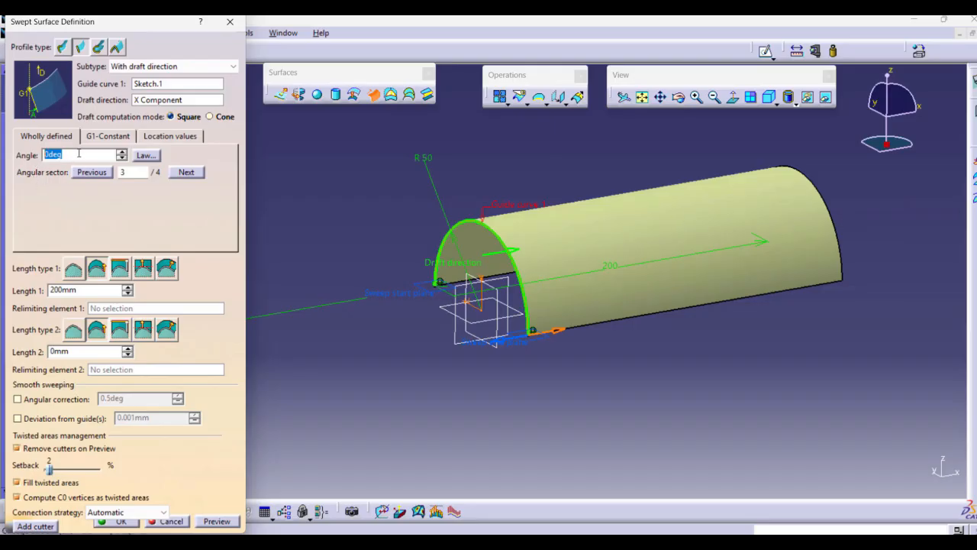
Set the draft angle to 10 degrees, preview it, and switch to angular sector 4 with a new preview.
{"action": "type", "text": "10"}
{"action": "left_click", "coordinate": [217, 521]}
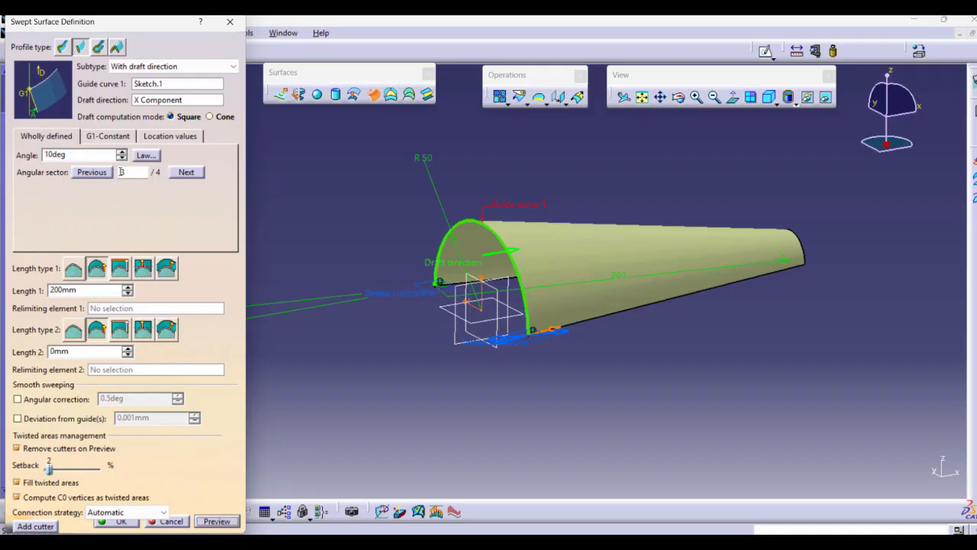
{"action": "left_click", "coordinate": [186, 173]}
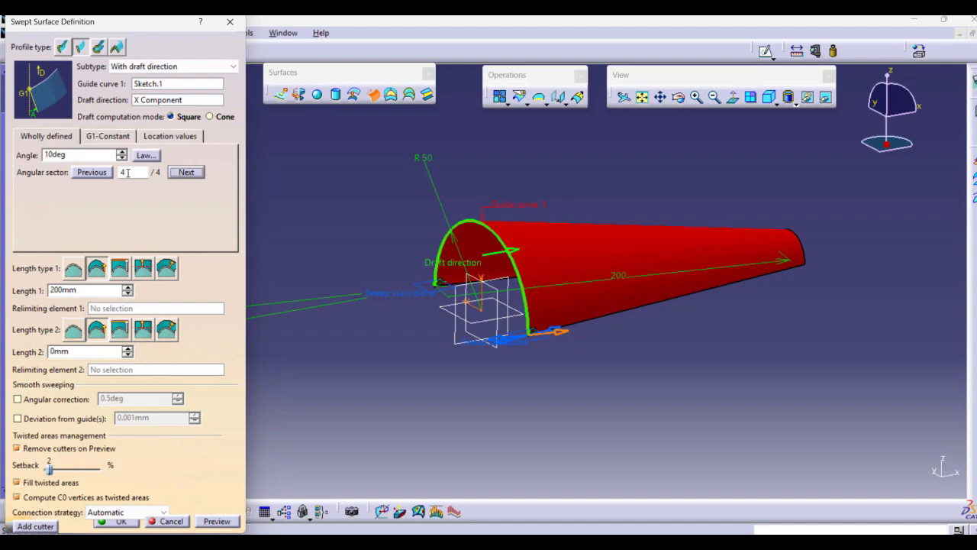
{"action": "left_click", "coordinate": [220, 522]}
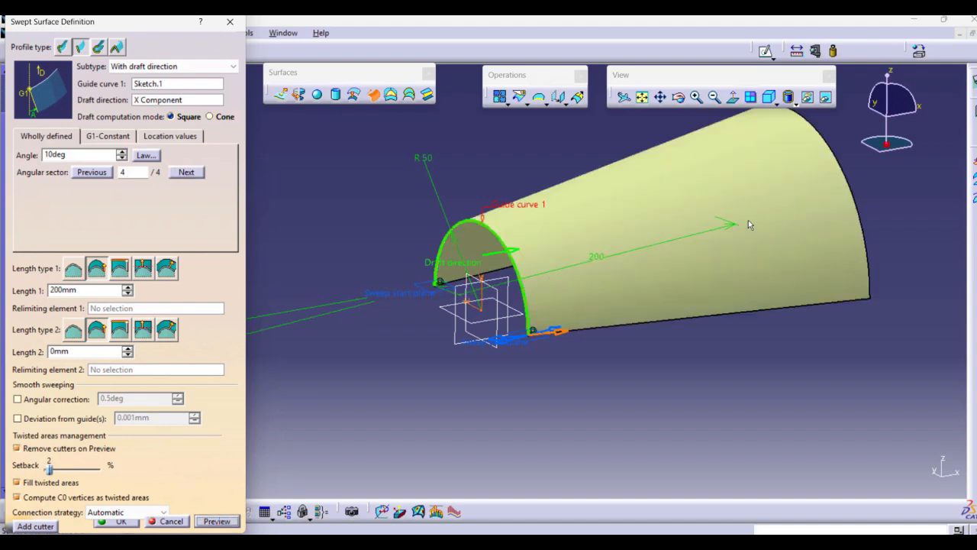
{"action": "middle_click_drag", "start_coordinate": [804, 219], "coordinate": [747, 276]}
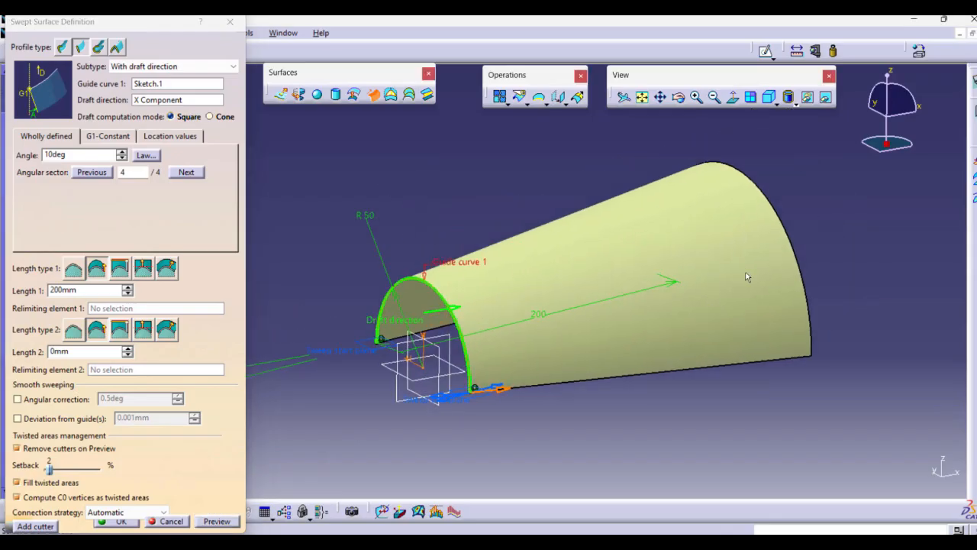
Switch the sweep back to angular sector 3 and preview the tapering surface.
{"action": "left_click", "coordinate": [96, 172]}
{"action": "left_click", "coordinate": [216, 520]}
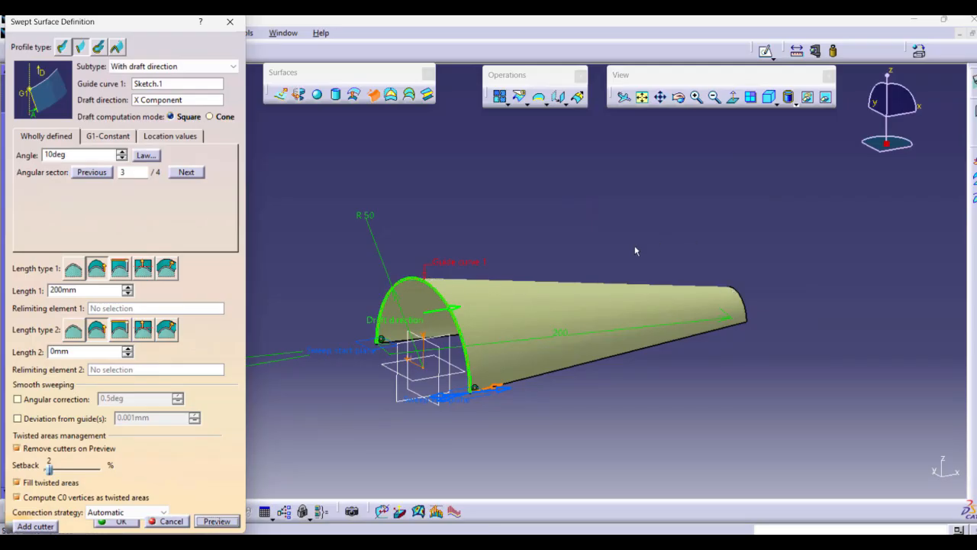
{"action": "middle_click_drag", "start_coordinate": [681, 208], "coordinate": [706, 163]}
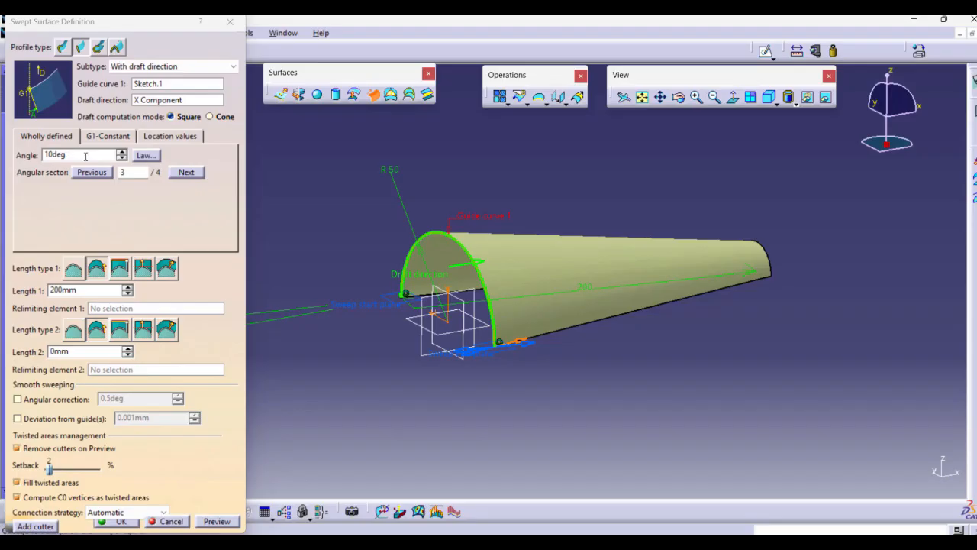
Set the draft angle to 15 degrees with angular sector 4, preview the flared surface and create the sweep.
{"action": "left_click", "coordinate": [122, 197]}
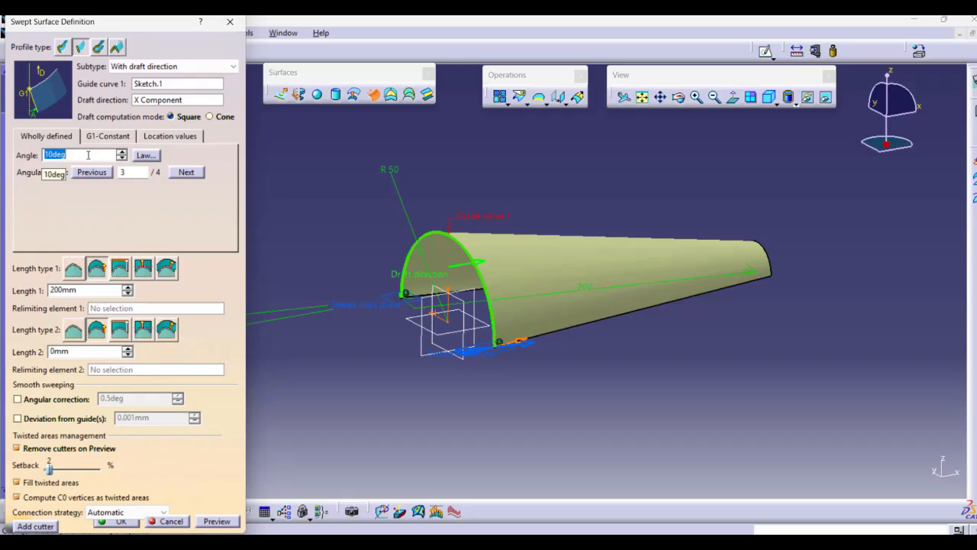
{"action": "type", "text": "15"}
{"action": "left_click", "coordinate": [186, 172]}
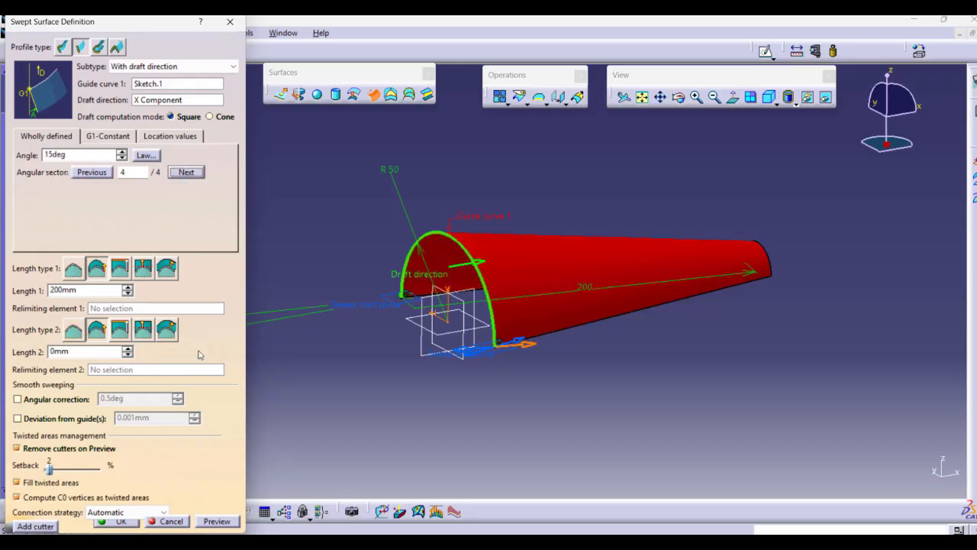
{"action": "left_click", "coordinate": [217, 522]}
{"action": "middle_click_drag", "start_coordinate": [592, 268], "coordinate": [448, 319]}
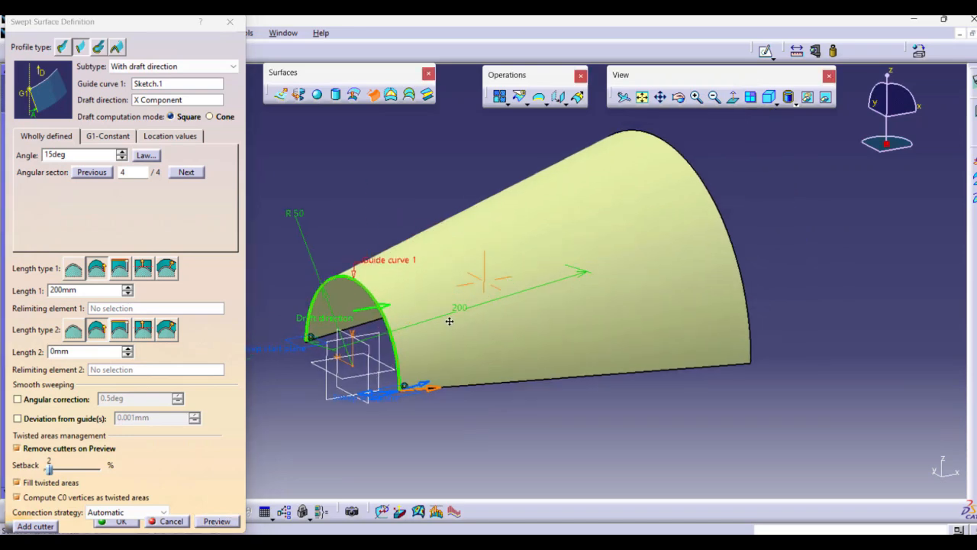
{"action": "middle_click_drag", "start_coordinate": [374, 326], "coordinate": [440, 326]}
{"action": "middle_click_drag", "start_coordinate": [531, 345], "coordinate": [701, 349]}
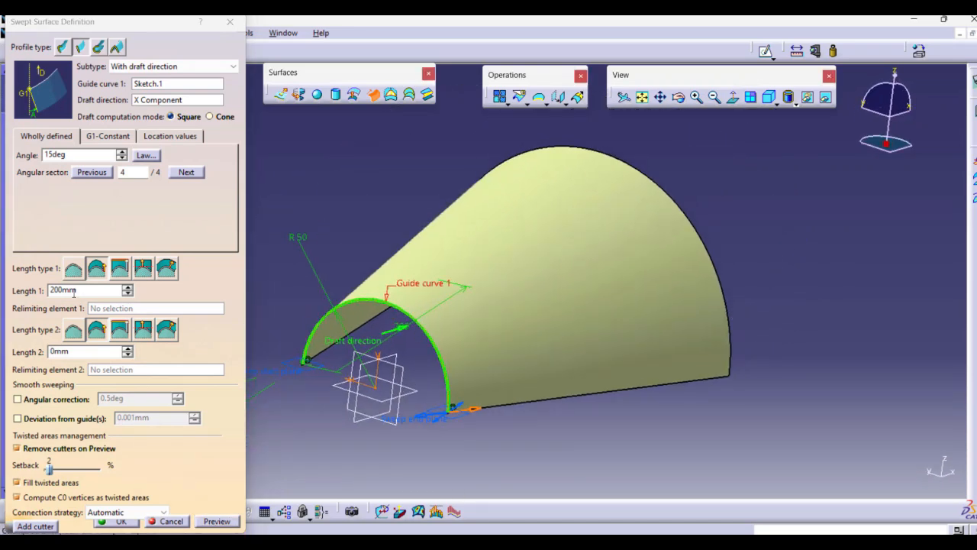
{"action": "left_click", "coordinate": [120, 522]}
Delete the draft-direction swept surface from the part body.
{"action": "middle_click_drag", "start_coordinate": [489, 427], "coordinate": [522, 350]}
{"action": "left_click", "coordinate": [83, 222]}
{"action": "right_click", "coordinate": [79, 222]}
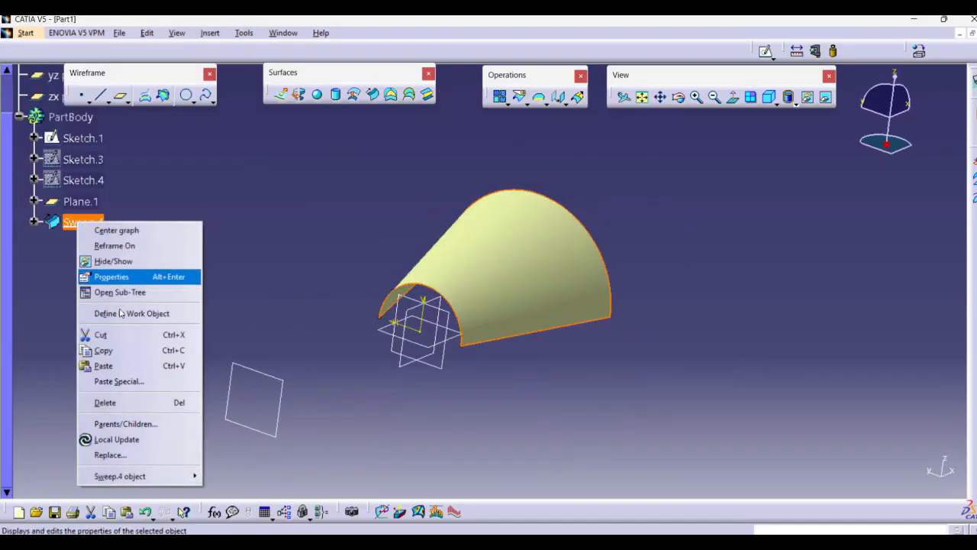
{"action": "left_click", "coordinate": [109, 406]}
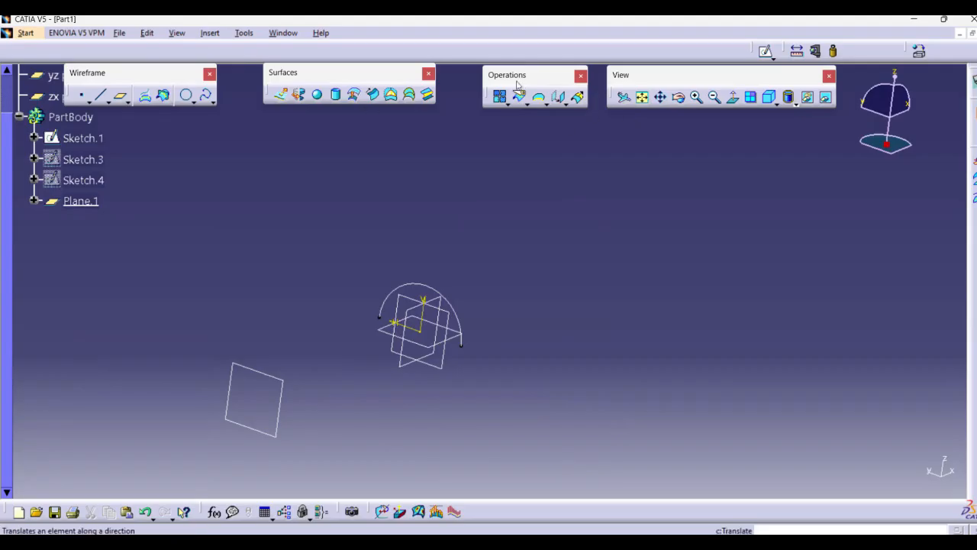
Extrude the arc sketch 300 mm as a surface along the sketch normal, reversing the direction.
{"action": "left_click", "coordinate": [281, 95]}
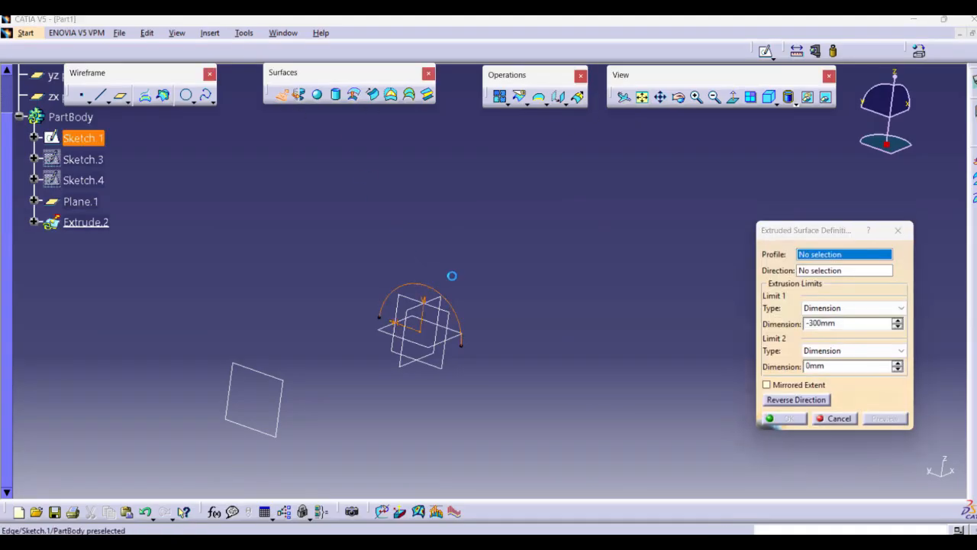
{"action": "left_click", "coordinate": [449, 289]}
{"action": "left_click", "coordinate": [796, 399]}
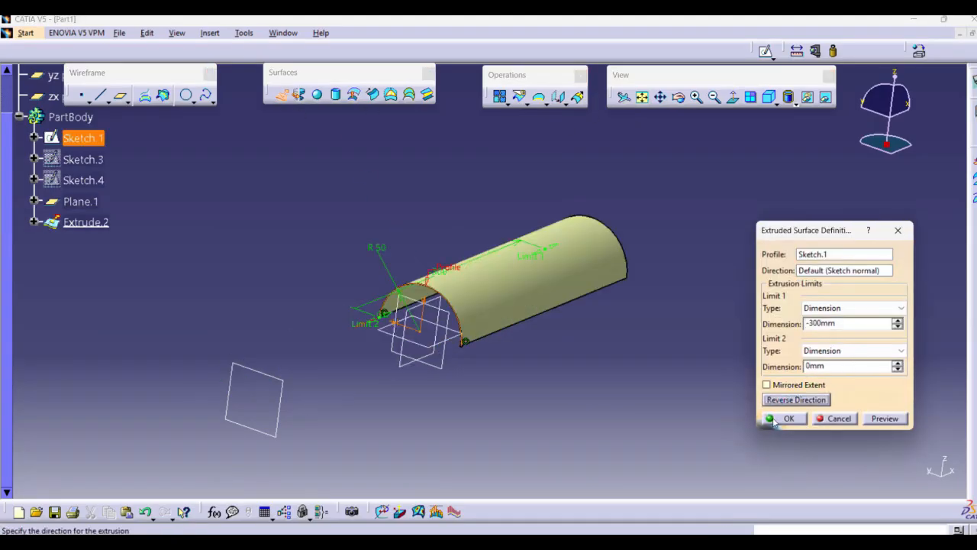
{"action": "left_click", "coordinate": [782, 426]}
{"action": "middle_click_drag", "start_coordinate": [652, 387], "coordinate": [453, 262]}
Start a sketch on the yz plane and measure the radius of the existing arc.
{"action": "left_click", "coordinate": [447, 267]}
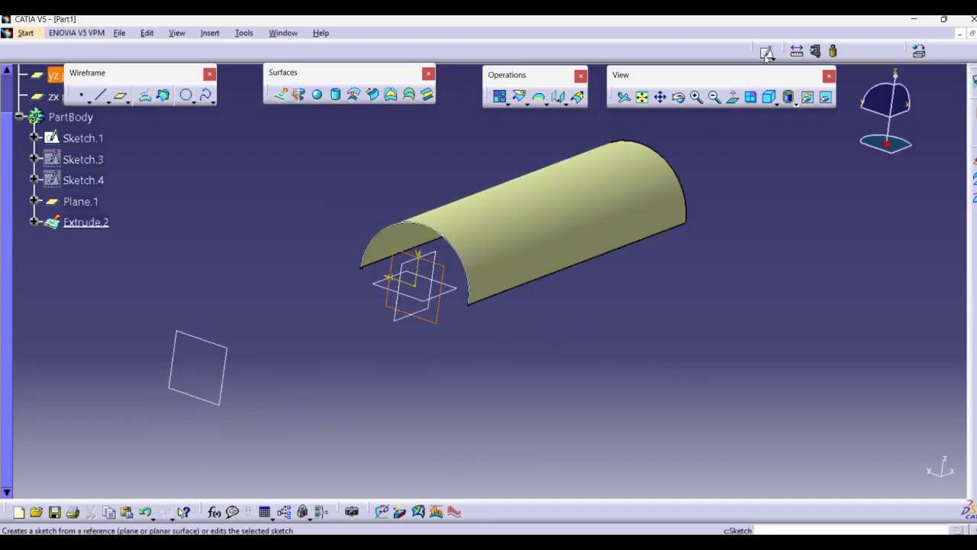
{"action": "middle_click_drag", "start_coordinate": [544, 196], "coordinate": [443, 180]}
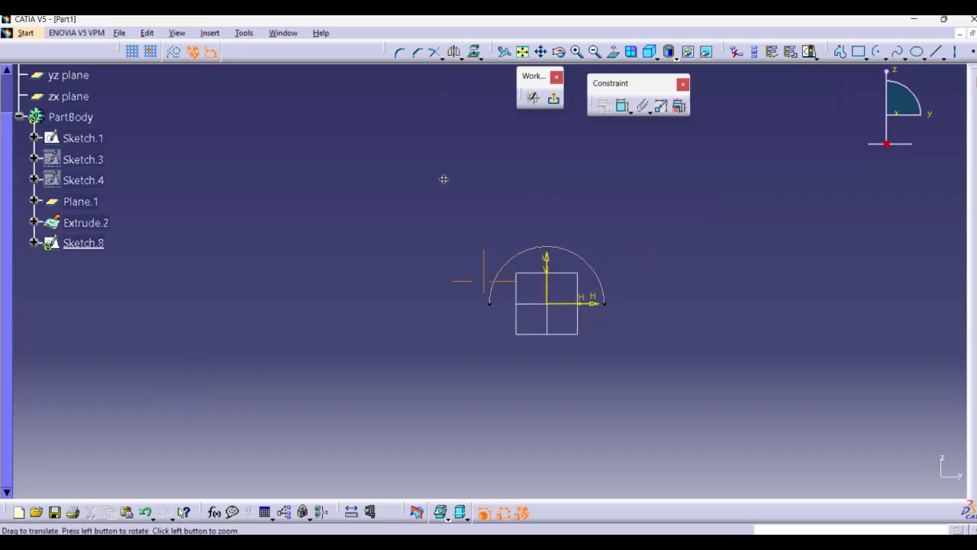
{"action": "left_click", "coordinate": [371, 512]}
{"action": "left_click", "coordinate": [476, 238]}
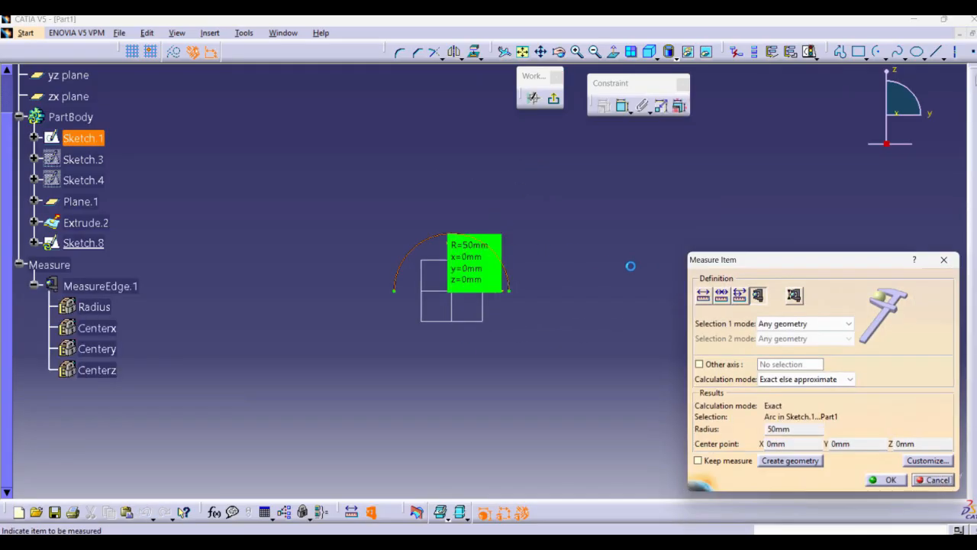
{"action": "left_click", "coordinate": [944, 262]}
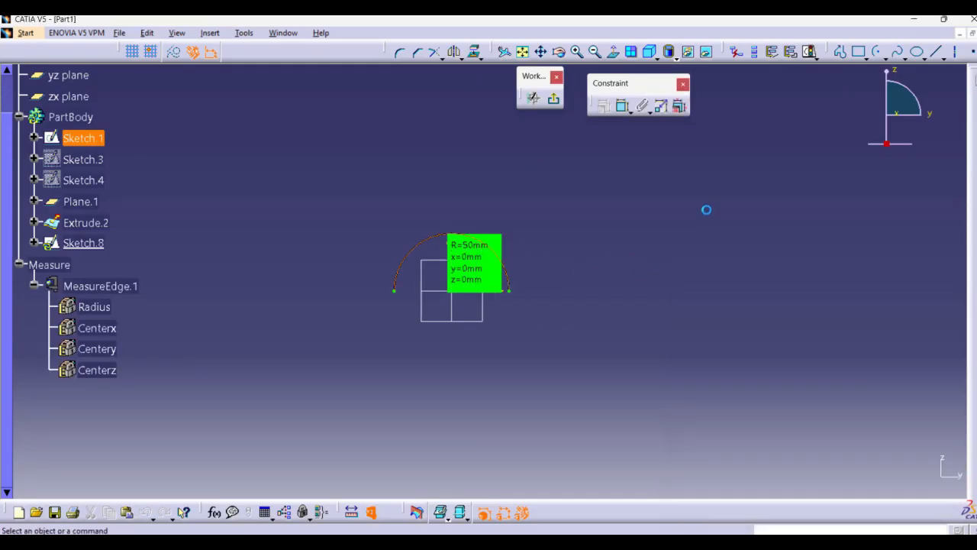
Sketch an arc of about 48 mm radius beside the existing arc, centred and starting on the horizontal axis.
{"action": "left_click", "coordinate": [877, 52]}
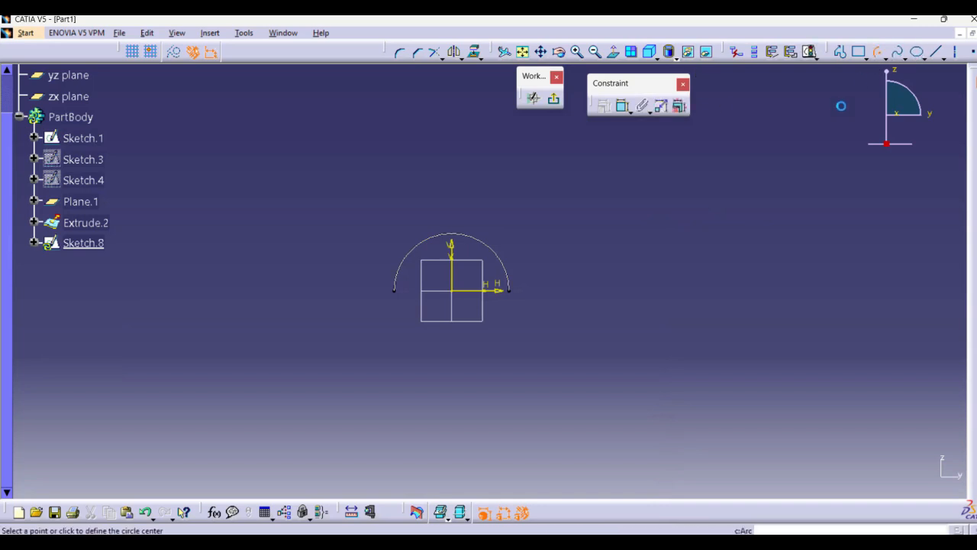
{"action": "left_click", "coordinate": [634, 289]}
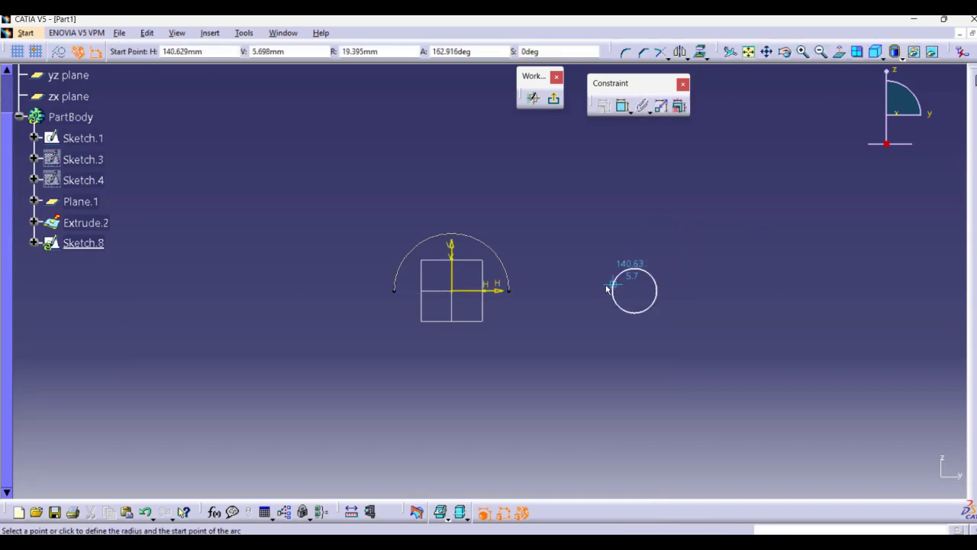
{"action": "left_click", "coordinate": [578, 290]}
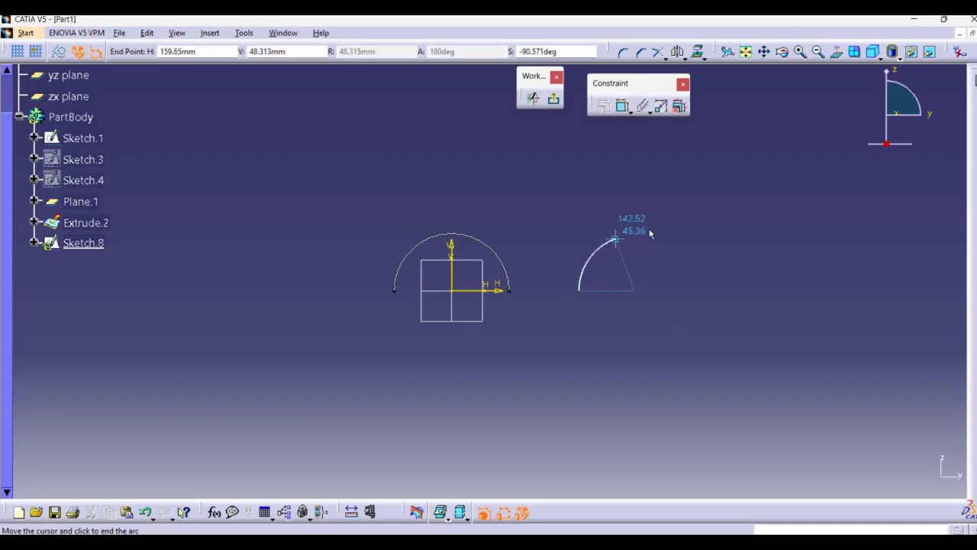
Finish the half-circle arc beside the existing profile and set its radius to 50 mm.
{"action": "left_click", "coordinate": [709, 288]}
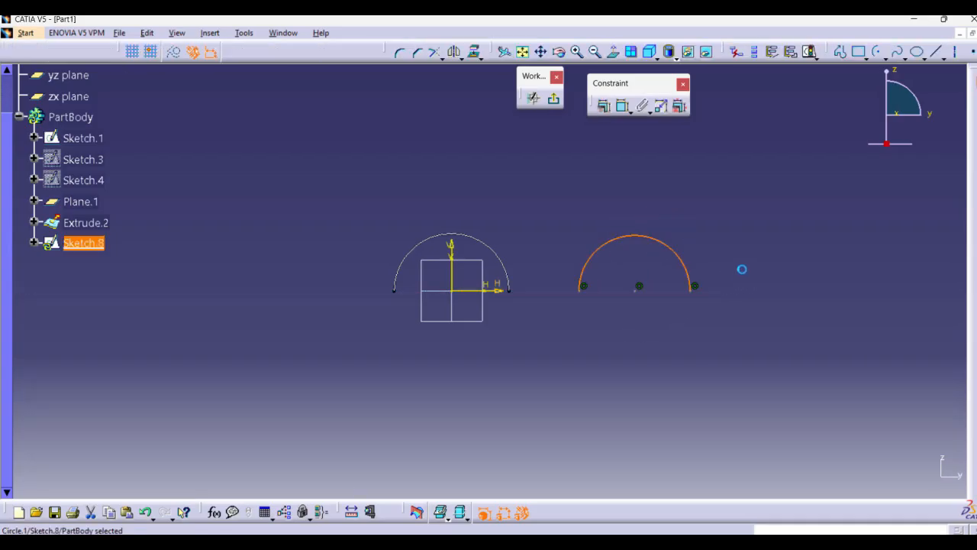
{"action": "left_click", "coordinate": [619, 107]}
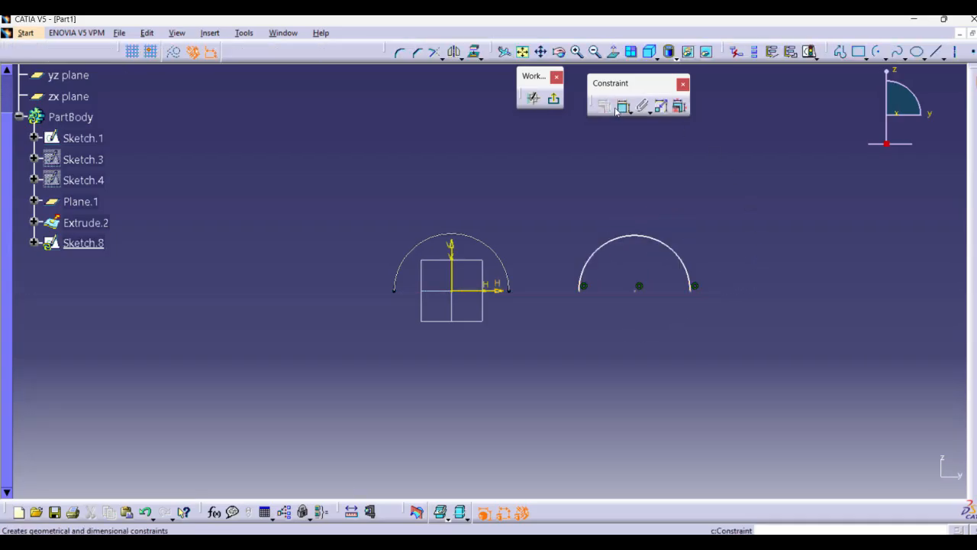
{"action": "left_click", "coordinate": [664, 244]}
{"action": "left_click", "coordinate": [725, 212]}
{"action": "double_click", "coordinate": [722, 209]}
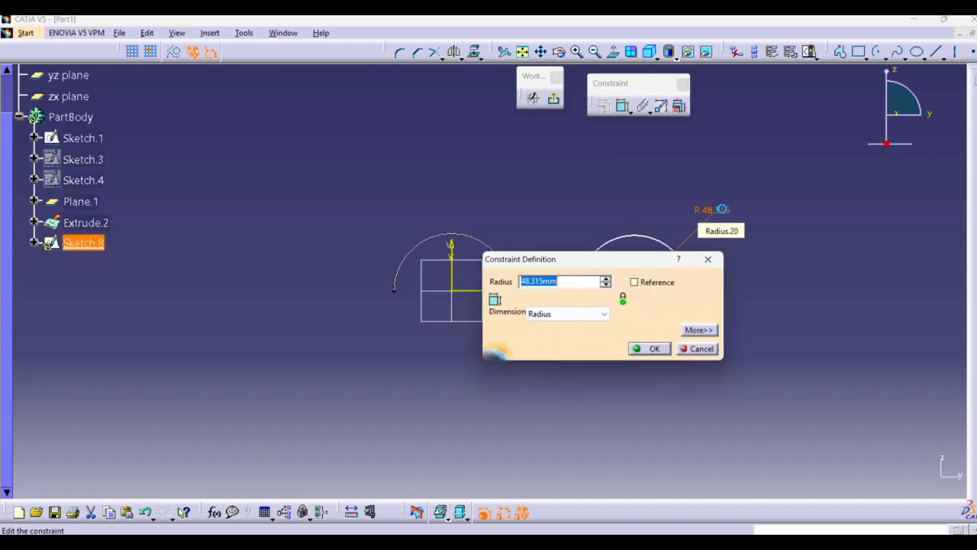
{"action": "type", "text": "50"}
{"action": "key", "text": "Return"}
Dimension the horizontal distance from the vertical axis to the new arc's centre and set it to 160 mm.
{"action": "left_click", "coordinate": [452, 282]}
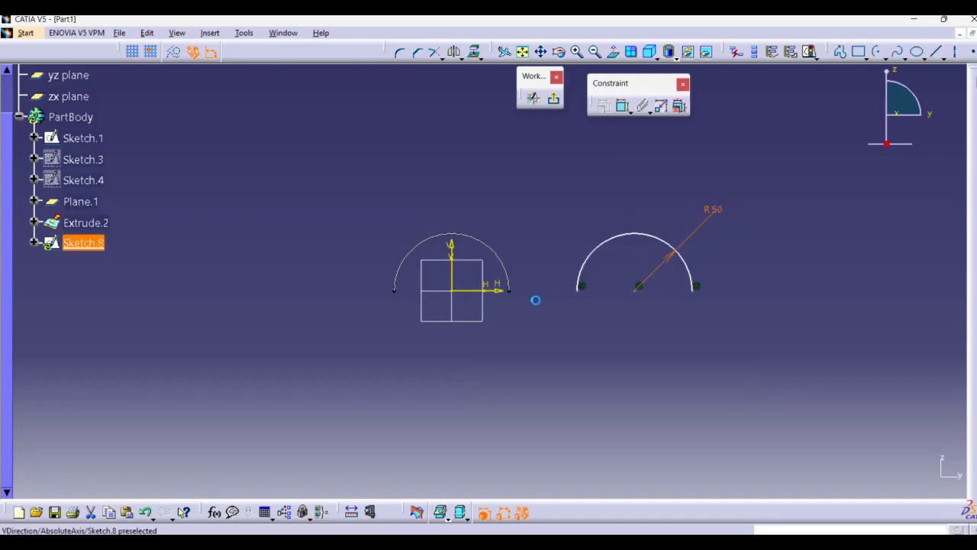
{"action": "left_click", "coordinate": [618, 111]}
{"action": "left_click", "coordinate": [582, 263]}
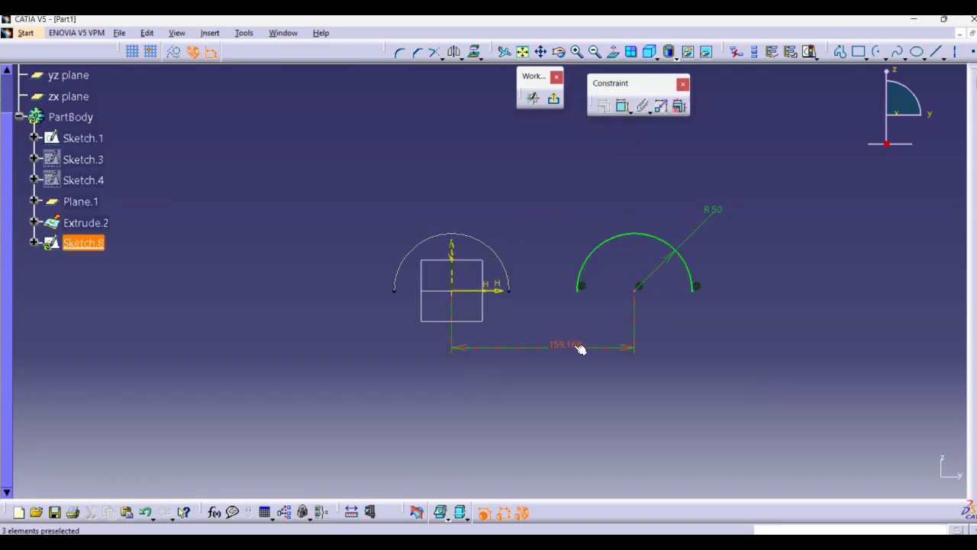
{"action": "left_click", "coordinate": [567, 345]}
{"action": "double_click", "coordinate": [566, 345]}
{"action": "type", "text": "160"}
{"action": "key", "text": "Return"}
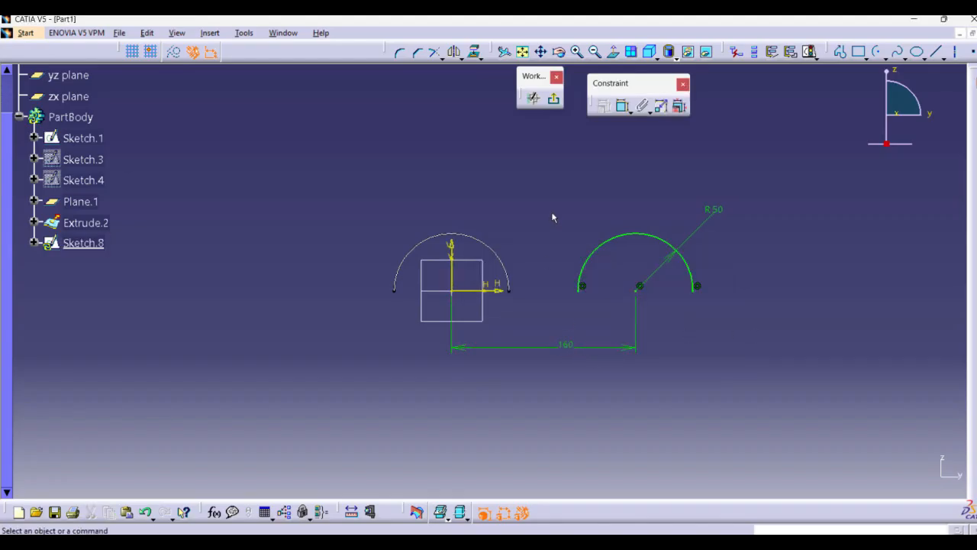
Exit the sketch and extrude the new arc 300 mm as a surface alongside the existing one, reversing the direction.
{"action": "left_click", "coordinate": [553, 97]}
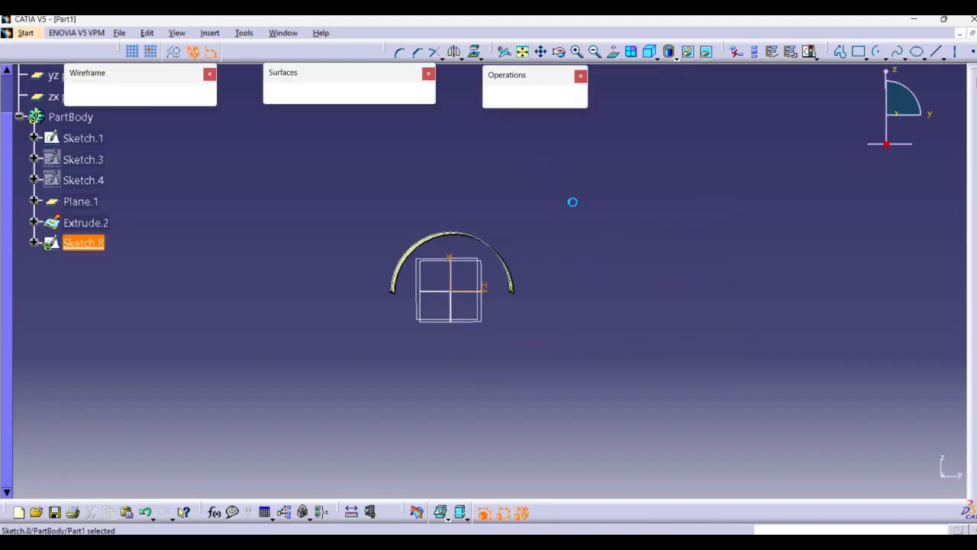
{"action": "left_click", "coordinate": [282, 95]}
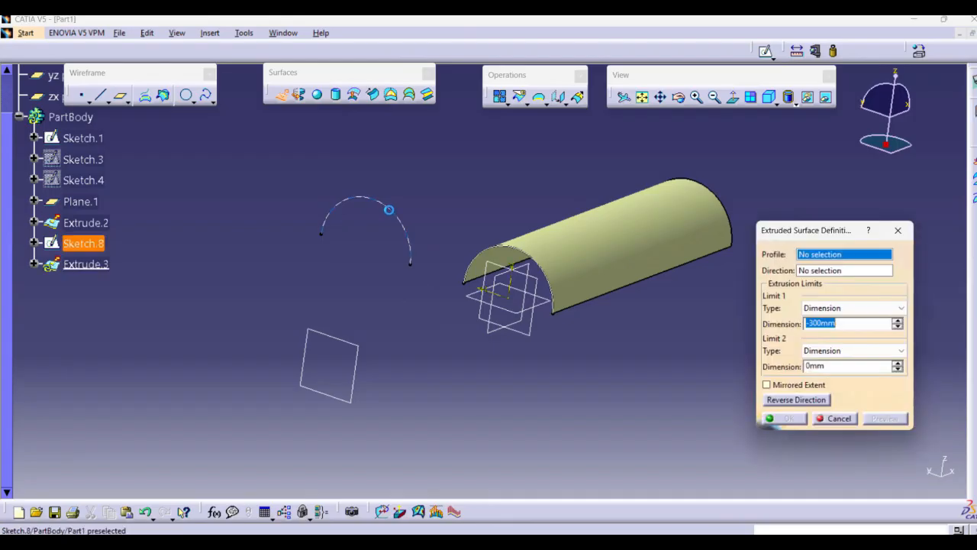
{"action": "left_click", "coordinate": [389, 211]}
{"action": "left_click", "coordinate": [796, 399]}
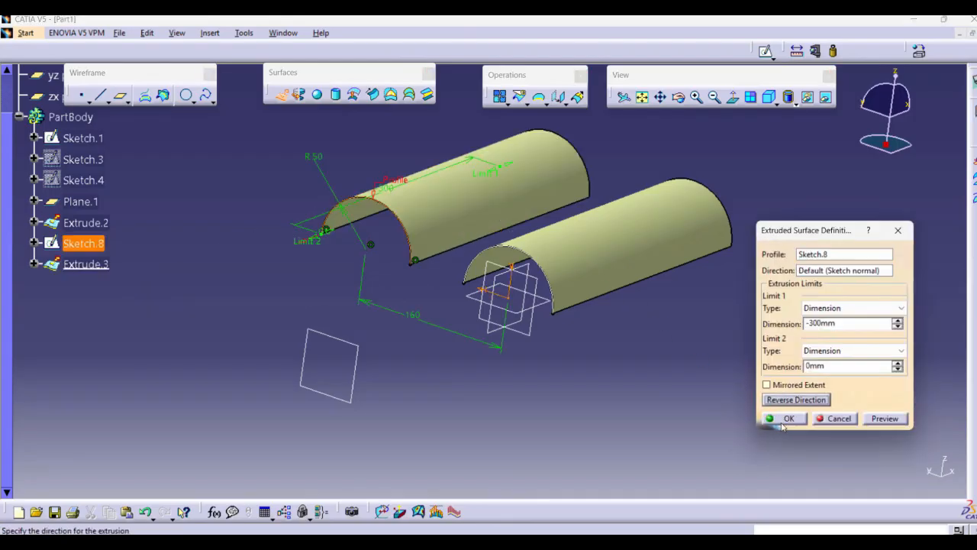
{"action": "left_click", "coordinate": [787, 418]}
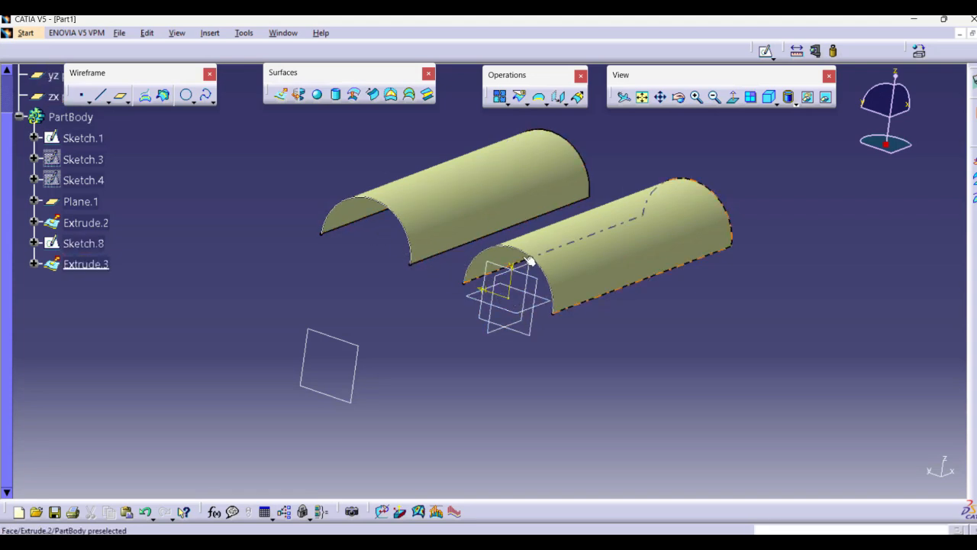
Create a plane offset 80 mm from the zx plane and open a sketch on it.
{"action": "left_click", "coordinate": [120, 95]}
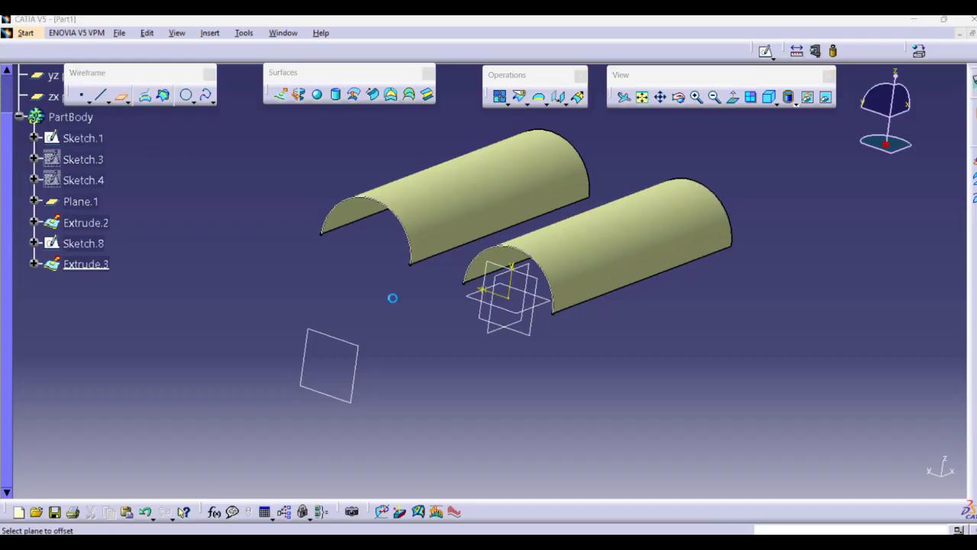
{"action": "left_click", "coordinate": [505, 280]}
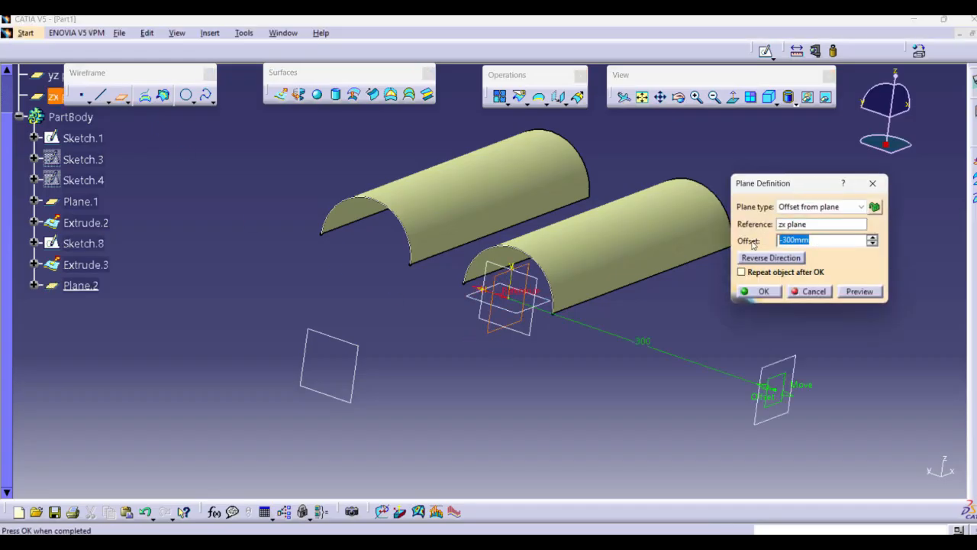
{"action": "type", "text": "80"}
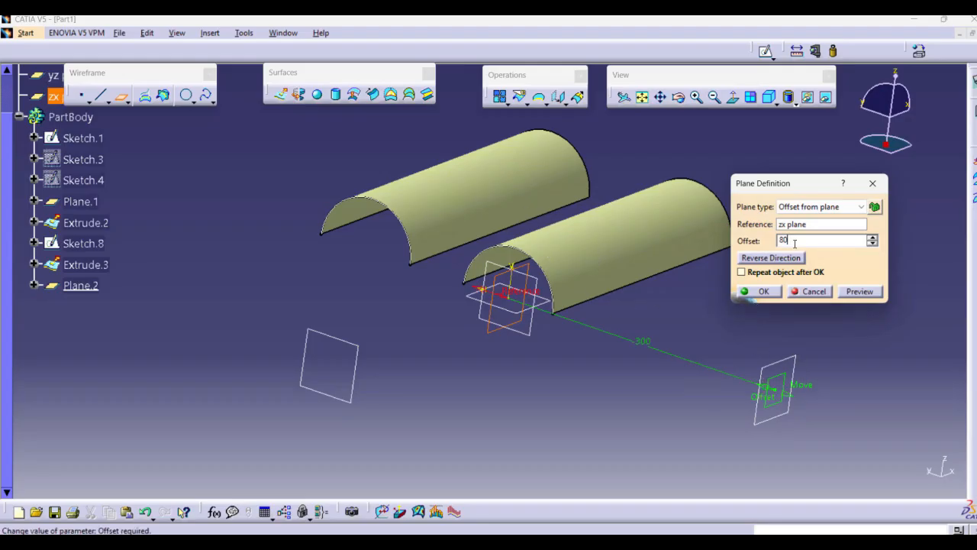
{"action": "left_click", "coordinate": [763, 291]}
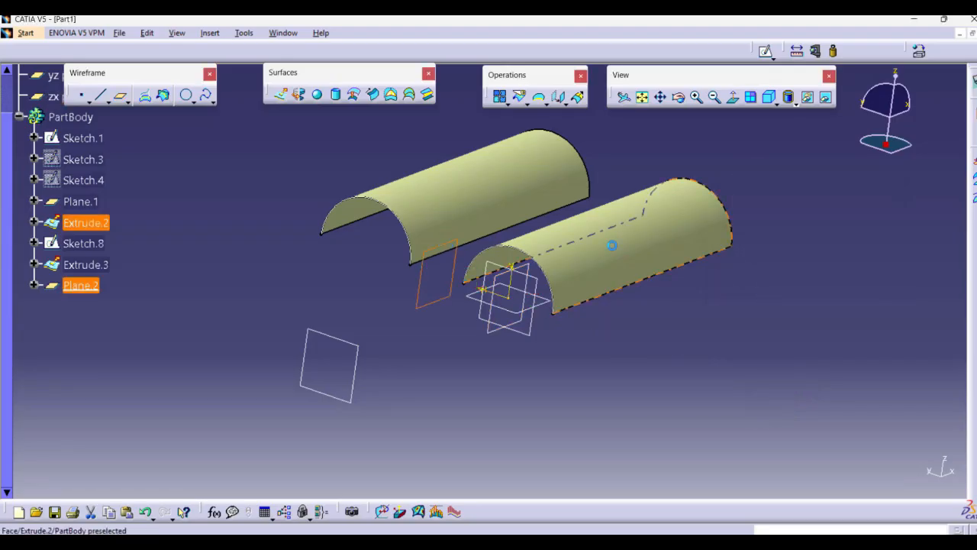
{"action": "left_click", "coordinate": [765, 51]}
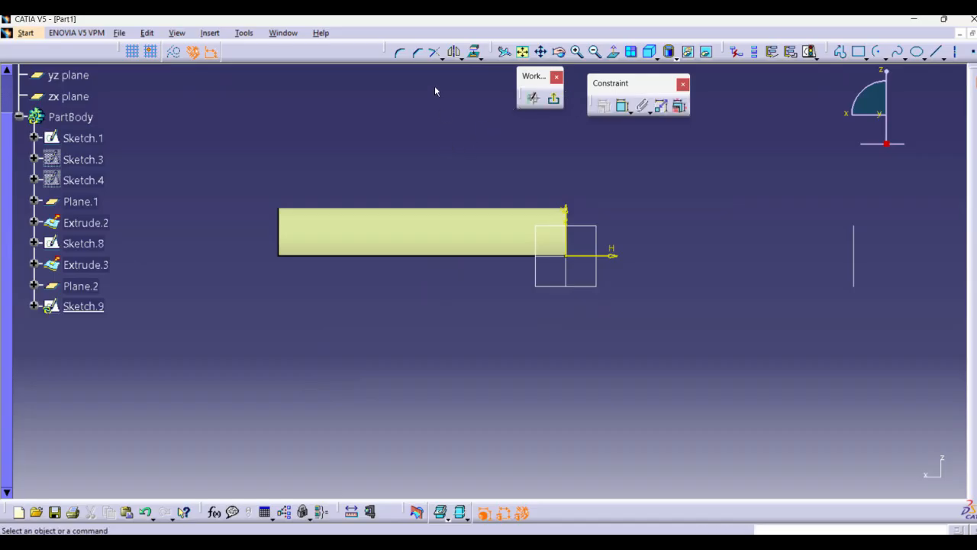
{"action": "left_click", "coordinate": [841, 51]}
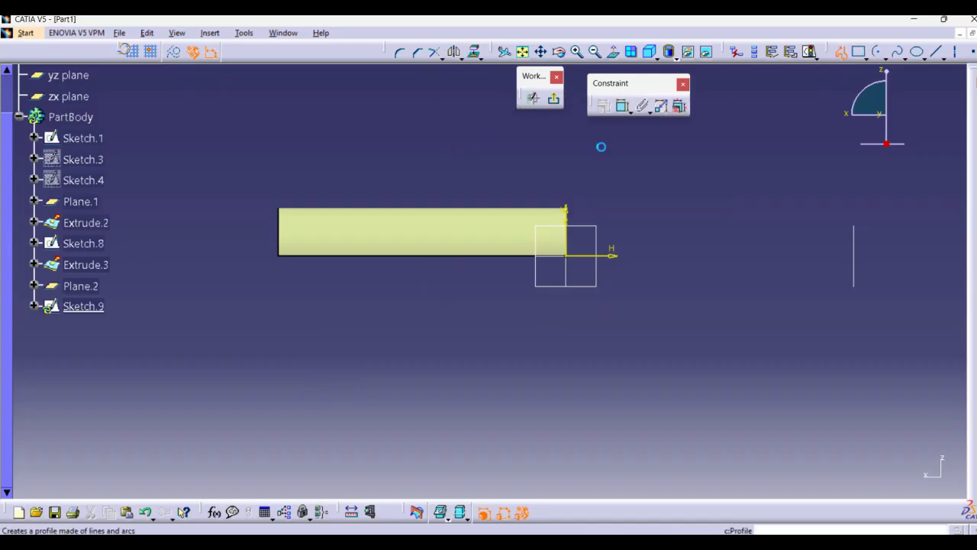
{"action": "left_click", "coordinate": [314, 176]}
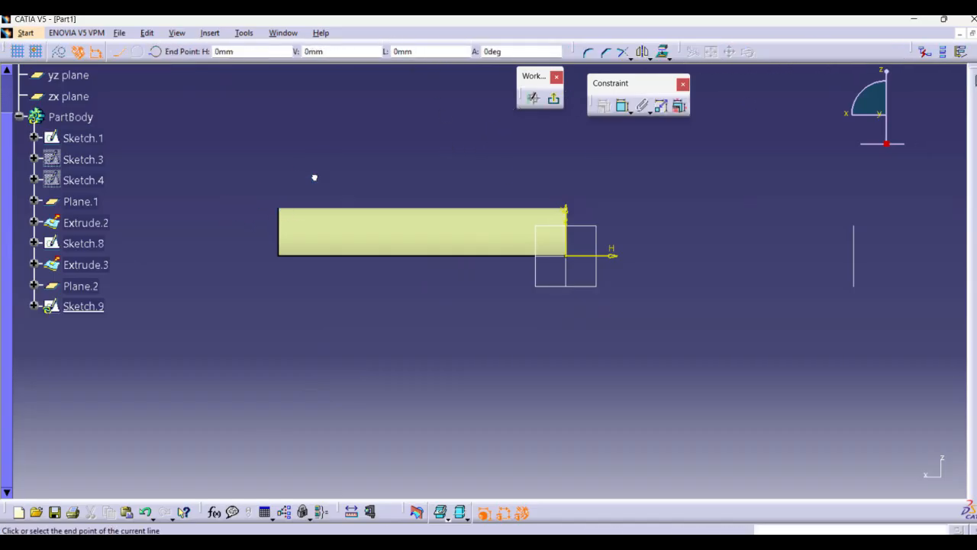
{"action": "key", "text": "Escape"}
Project the outline of Extrude.3 onto the sketch plane and convert it to construction geometry.
{"action": "left_click", "coordinate": [303, 217]}
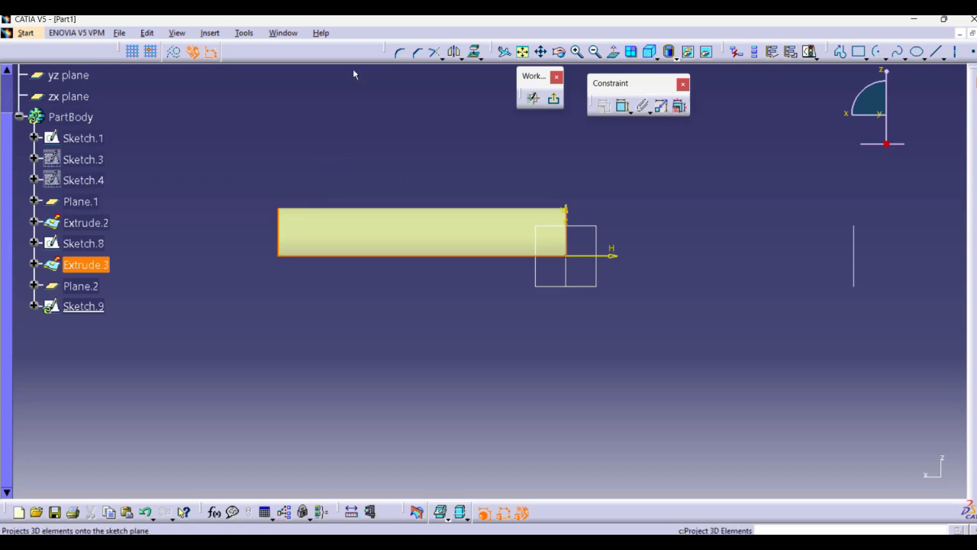
{"action": "left_click", "coordinate": [474, 52]}
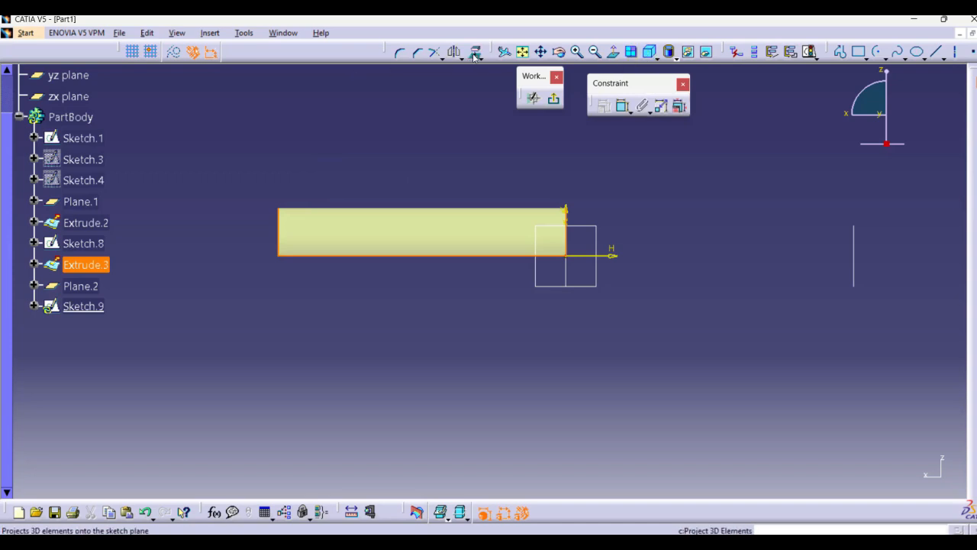
{"action": "left_click", "coordinate": [175, 52]}
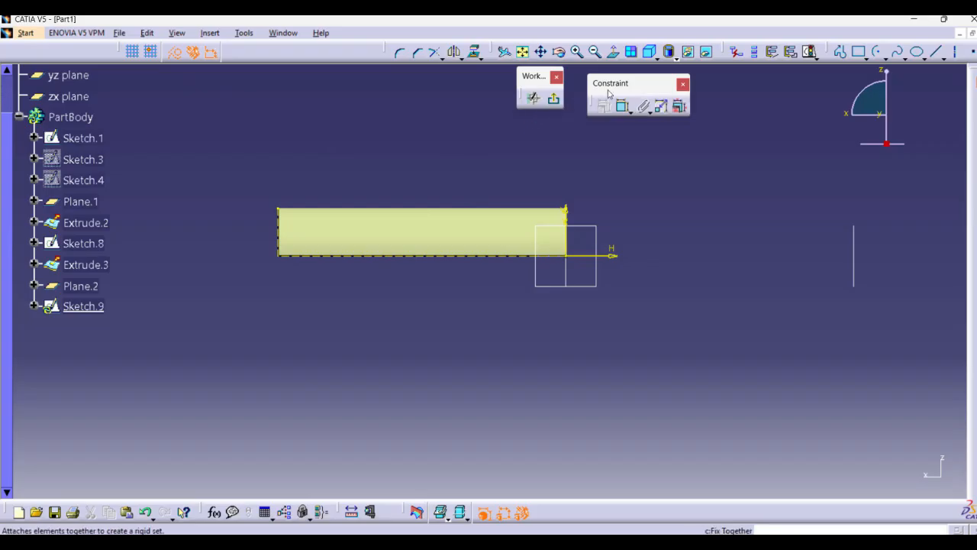
{"action": "left_click", "coordinate": [840, 51]}
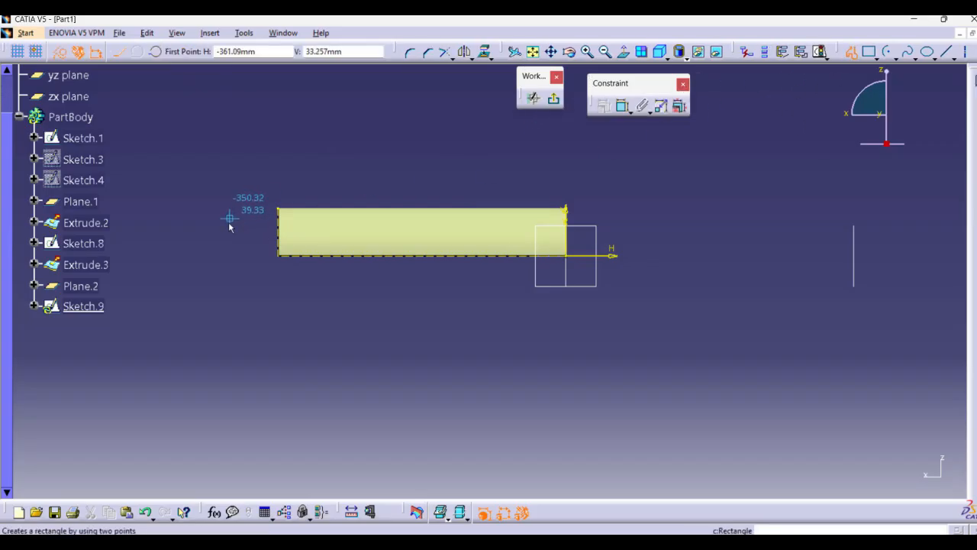
{"action": "left_click", "coordinate": [279, 208]}
{"action": "double_click", "coordinate": [565, 206]}
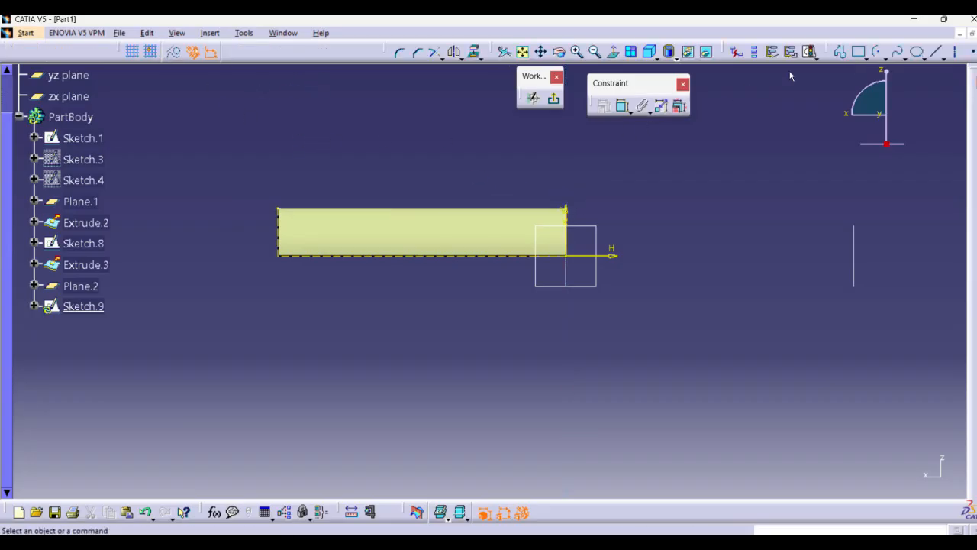
Draw a straight line along the full top edge of the projected outline and exit the sketch.
{"action": "left_click", "coordinate": [840, 51]}
{"action": "left_click", "coordinate": [394, 221]}
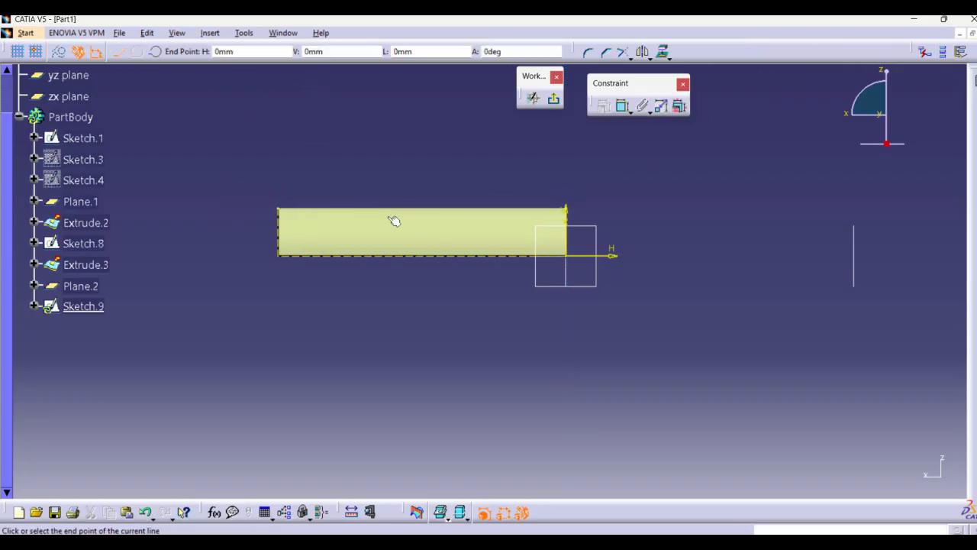
{"action": "double_click", "coordinate": [565, 207]}
{"action": "mouse_move", "coordinate": [307, 287]}
{"action": "middle_mouse_down"}
{"action": "mouse_move", "coordinate": [399, 371]}
{"action": "mouse_move", "coordinate": [403, 363]}
{"action": "middle_mouse_up"}
{"action": "left_click", "coordinate": [553, 99]}
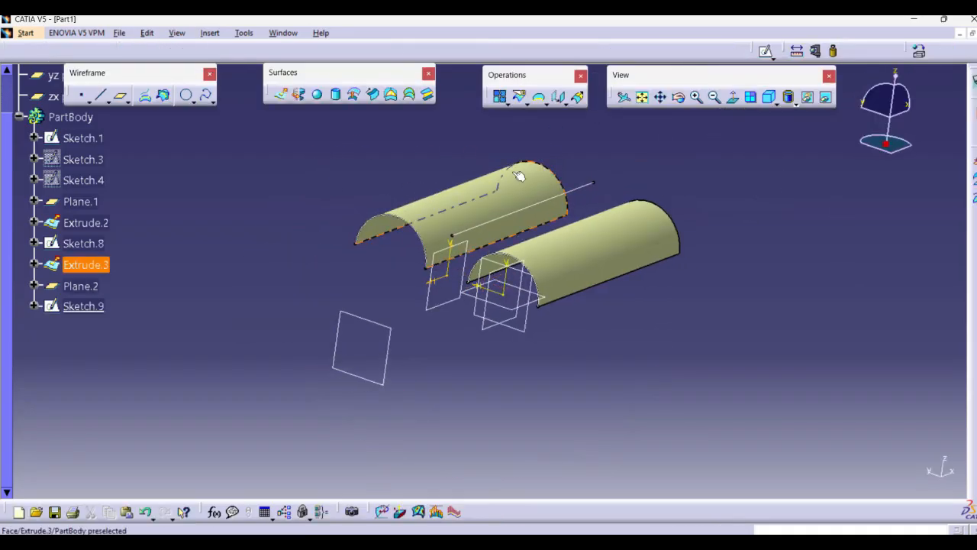
Preview a line-profile sweep with two tangency surfaces, using Sketch.9 as spine, Extrude.2 as first surface and Extrude.3 as second.
{"action": "left_click", "coordinate": [372, 94]}
{"action": "left_click", "coordinate": [183, 68]}
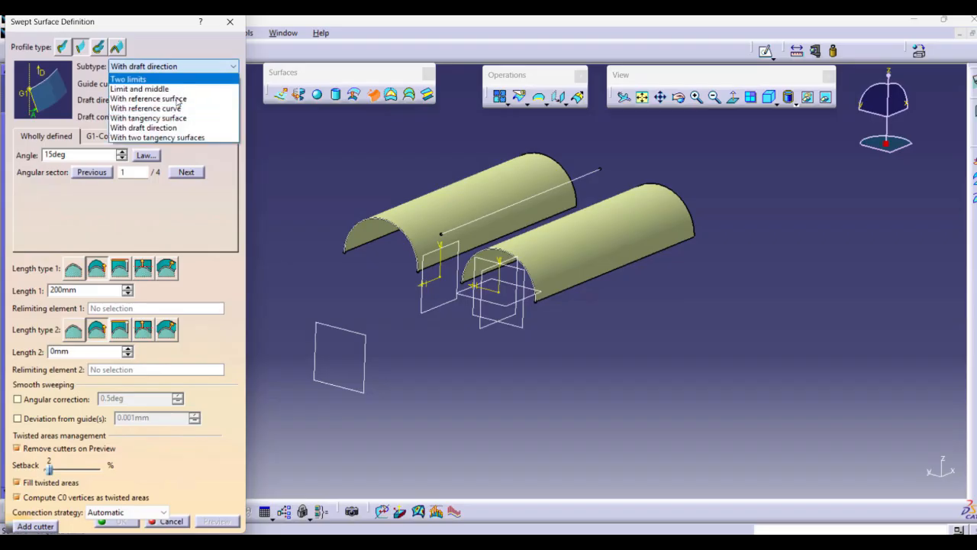
{"action": "left_click", "coordinate": [130, 138]}
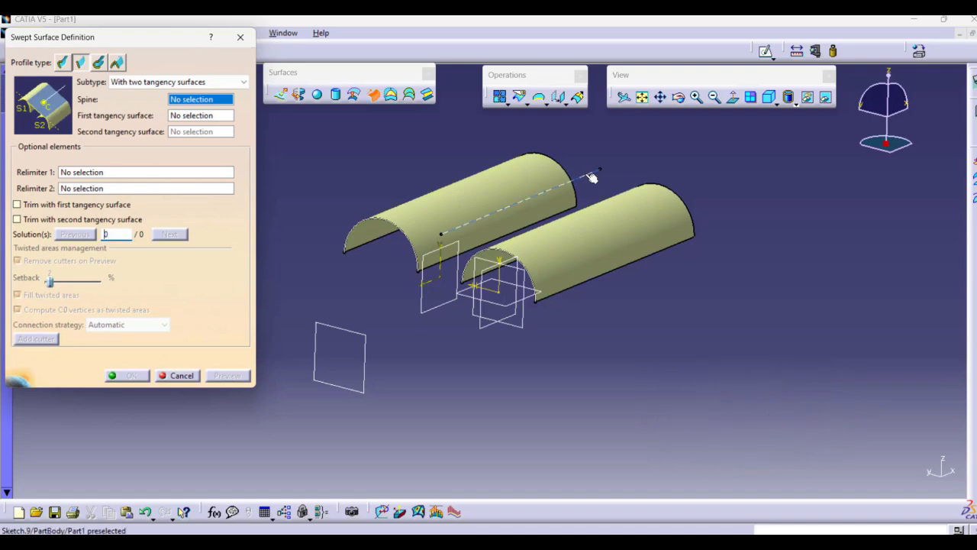
{"action": "left_click", "coordinate": [560, 184]}
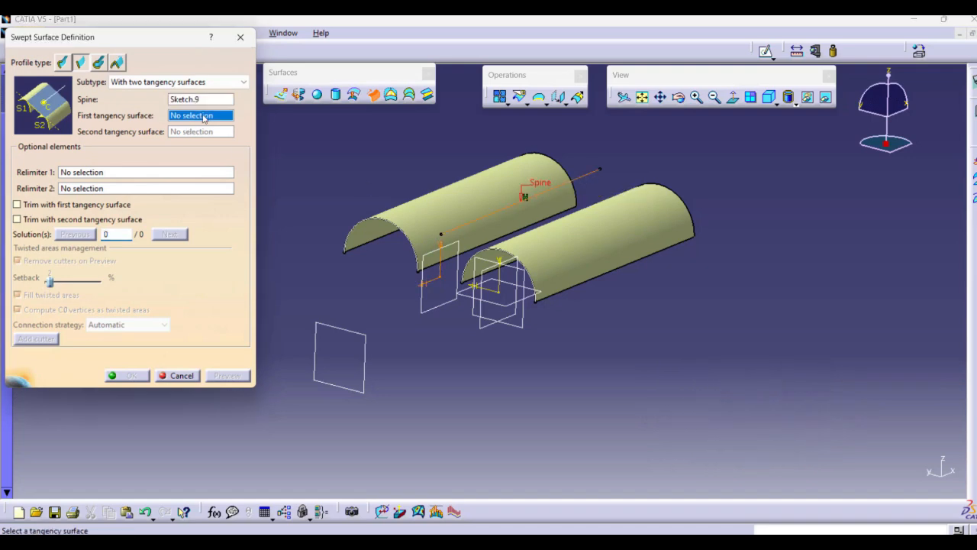
{"action": "left_click", "coordinate": [547, 255]}
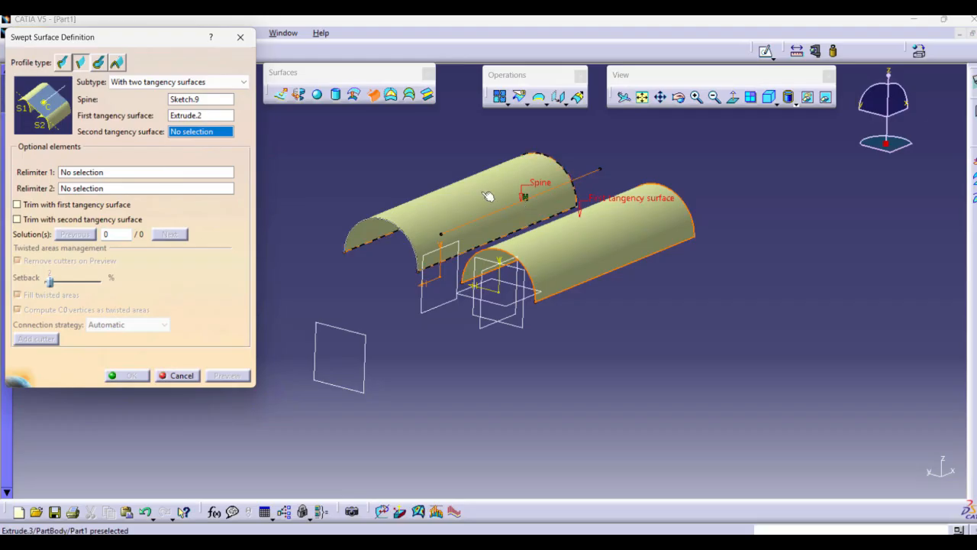
{"action": "left_click", "coordinate": [464, 216]}
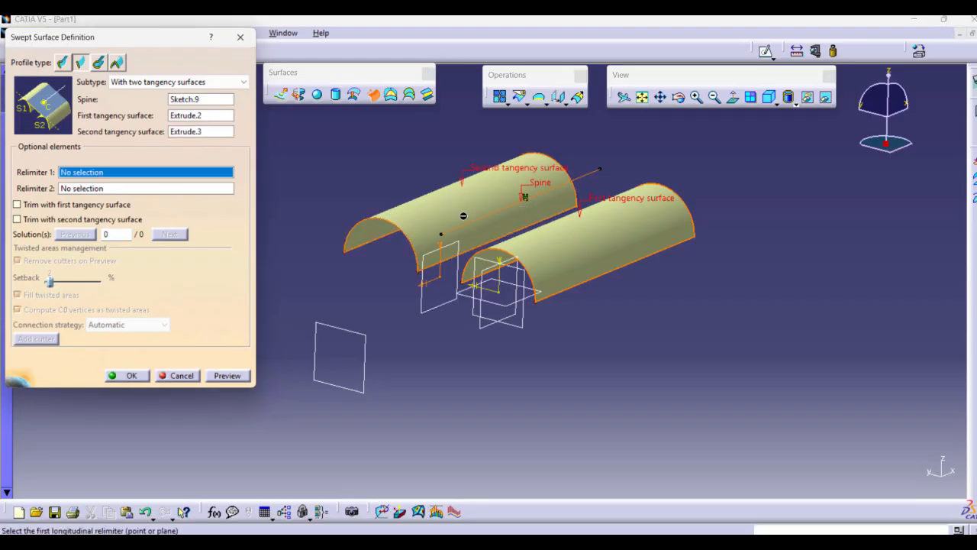
{"action": "left_click", "coordinate": [226, 375]}
{"action": "middle_click_drag", "start_coordinate": [426, 326], "coordinate": [529, 287]}
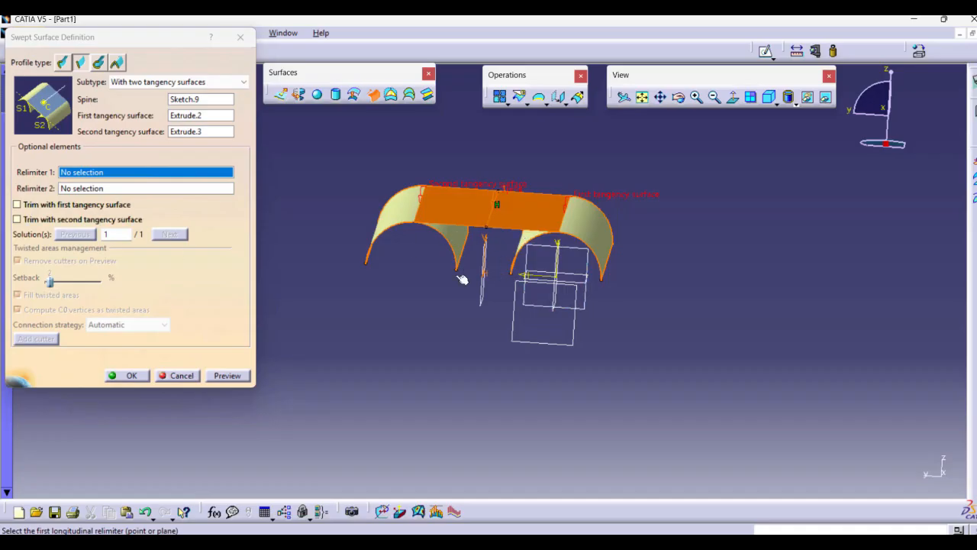
Enable trimming with both the first and second tangency surfaces and create the swept surface.
{"action": "left_click", "coordinate": [23, 205]}
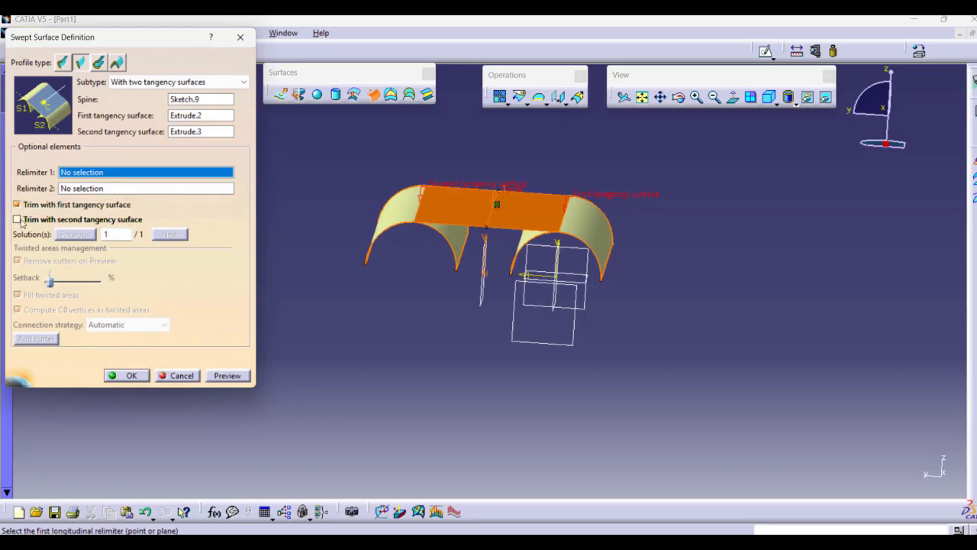
{"action": "left_click", "coordinate": [22, 221]}
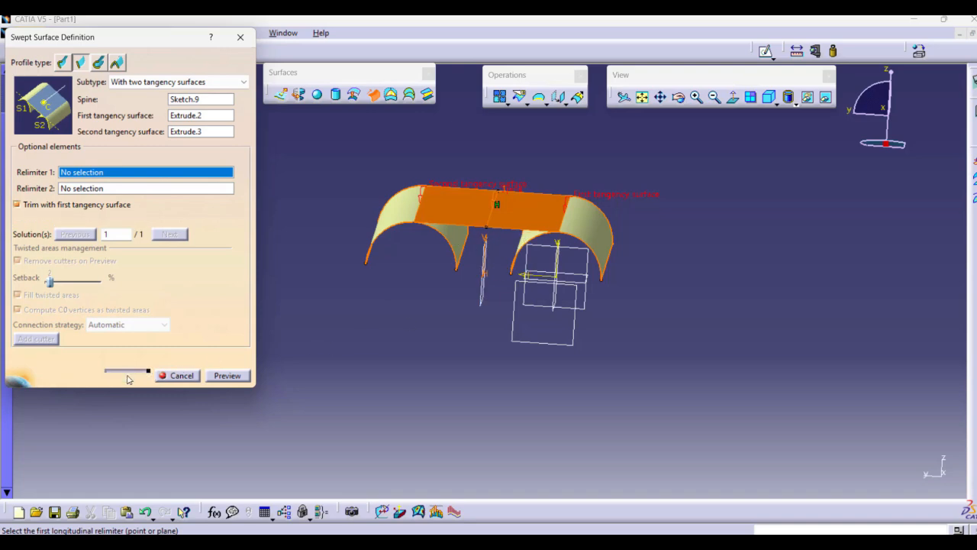
{"action": "left_click", "coordinate": [129, 376]}
{"action": "key", "text": "Return"}
Hide the two arc sketches and the spine sketch, leaving the trimmed sweep displayed.
{"action": "middle_click_drag", "start_coordinate": [537, 295], "coordinate": [538, 238]}
{"action": "left_click", "coordinate": [543, 233]}
{"action": "left_click", "coordinate": [433, 236], "text": "ctrl"}
{"action": "right_click", "coordinate": [433, 235]}
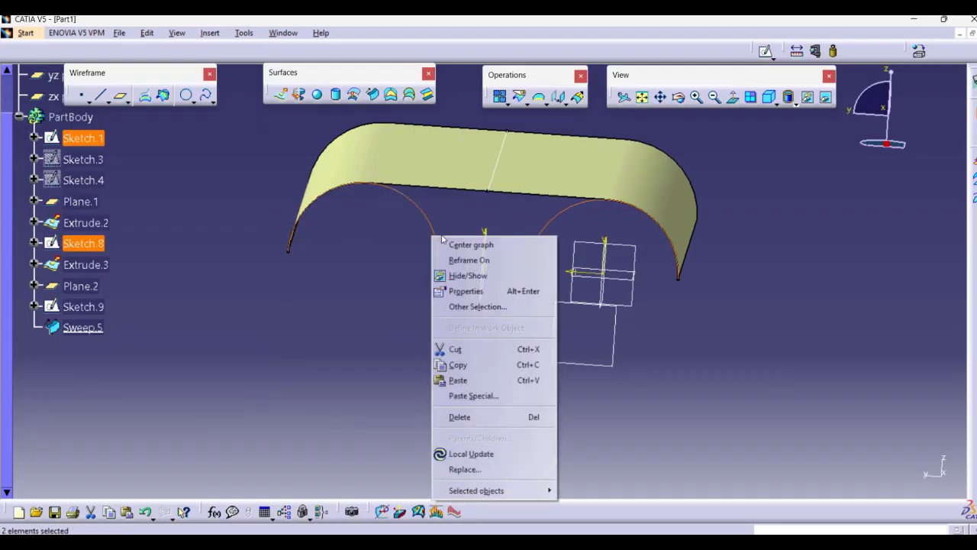
{"action": "left_click", "coordinate": [471, 277]}
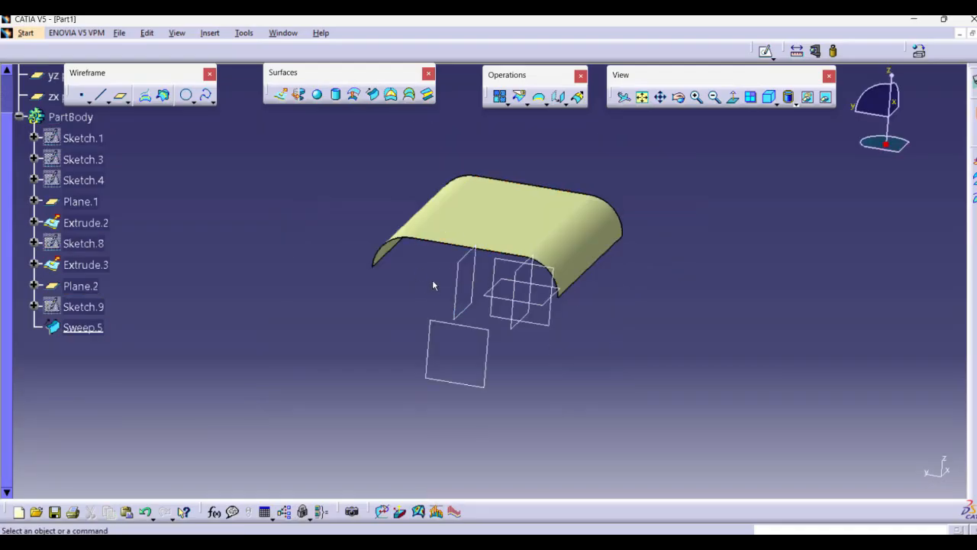
{"action": "middle_click_drag", "start_coordinate": [435, 287], "coordinate": [437, 248]}
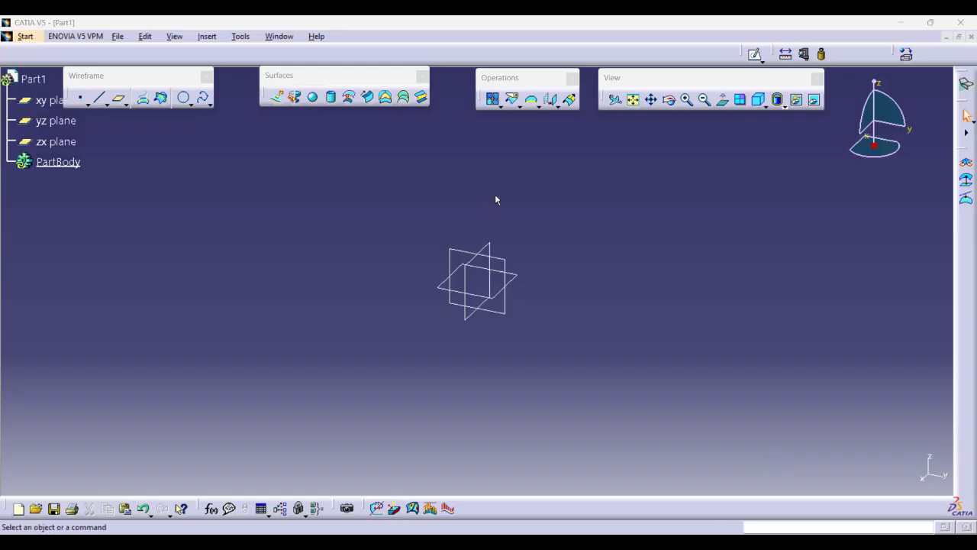
Sketch on the xy plane a vertical line about 101 mm long, rising from the horizontal axis on the negative side, and dimension its length.
{"action": "left_click", "coordinate": [521, 276]}
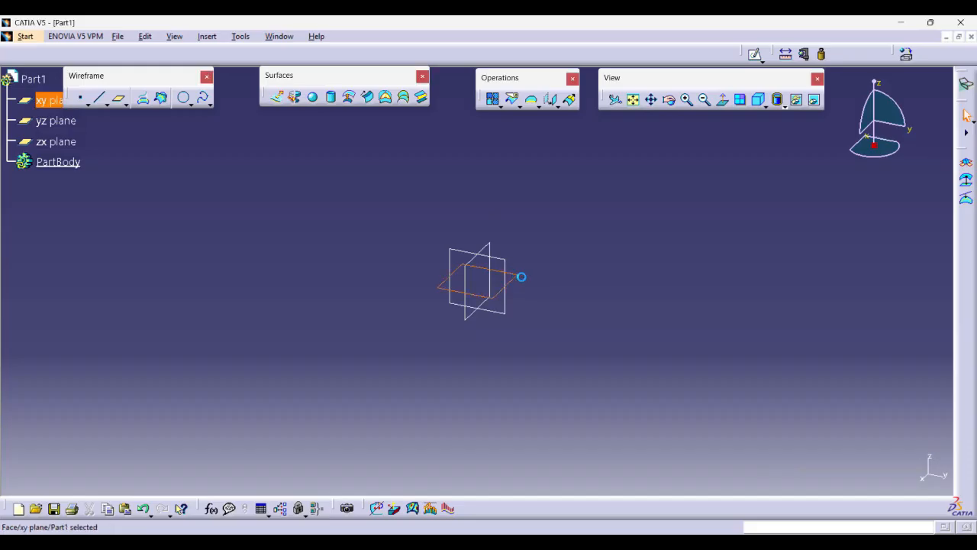
{"action": "left_click", "coordinate": [754, 54]}
{"action": "left_click", "coordinate": [829, 56]}
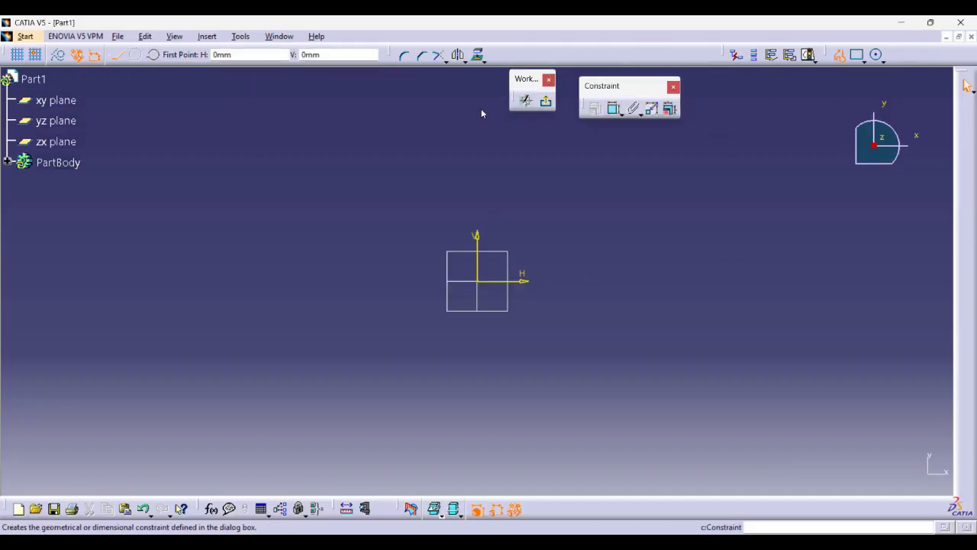
{"action": "left_click", "coordinate": [383, 99]}
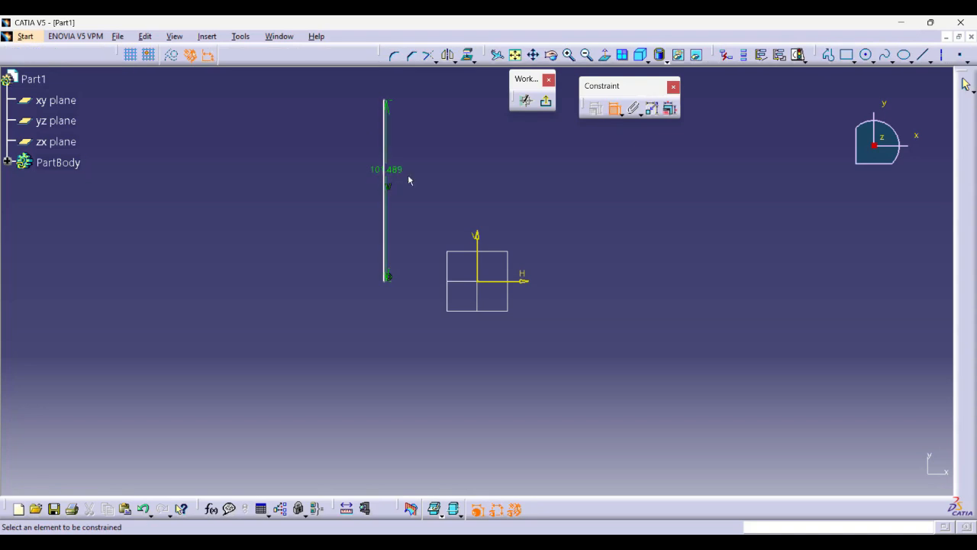
{"action": "double_click", "coordinate": [398, 171]}
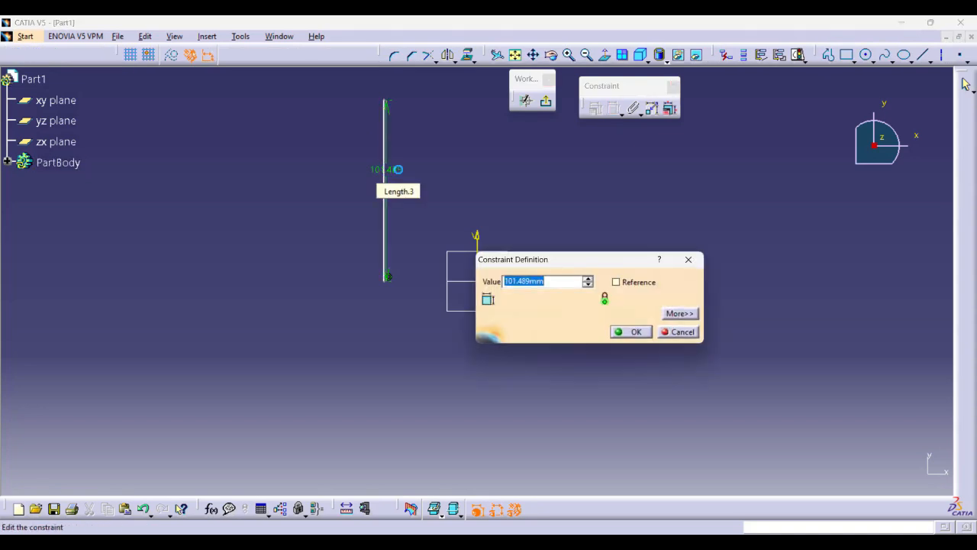
{"action": "type", "text": "100"}
{"action": "key", "text": "Return"}
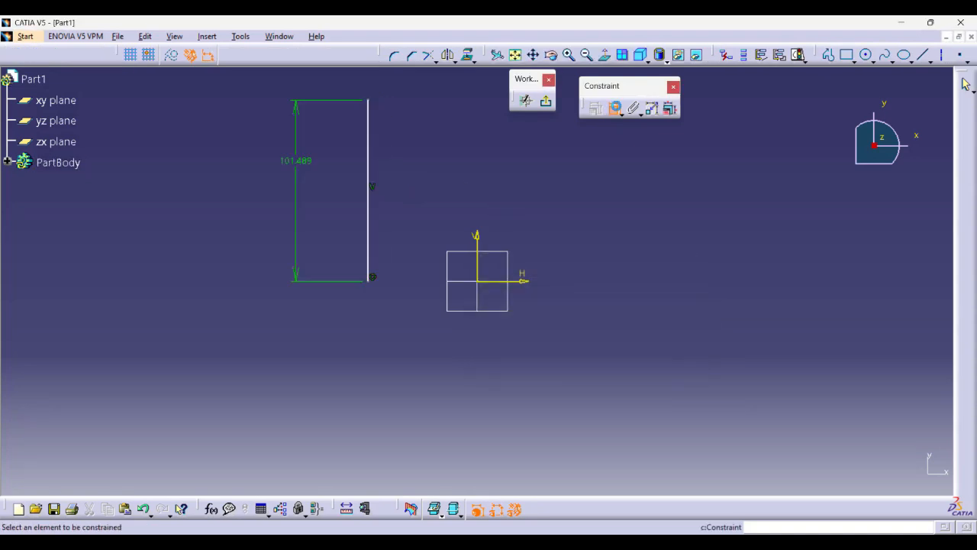
Constrain the vertical line 60 mm from the sketch's vertical axis and exit the sketch.
{"action": "left_click", "coordinate": [370, 229]}
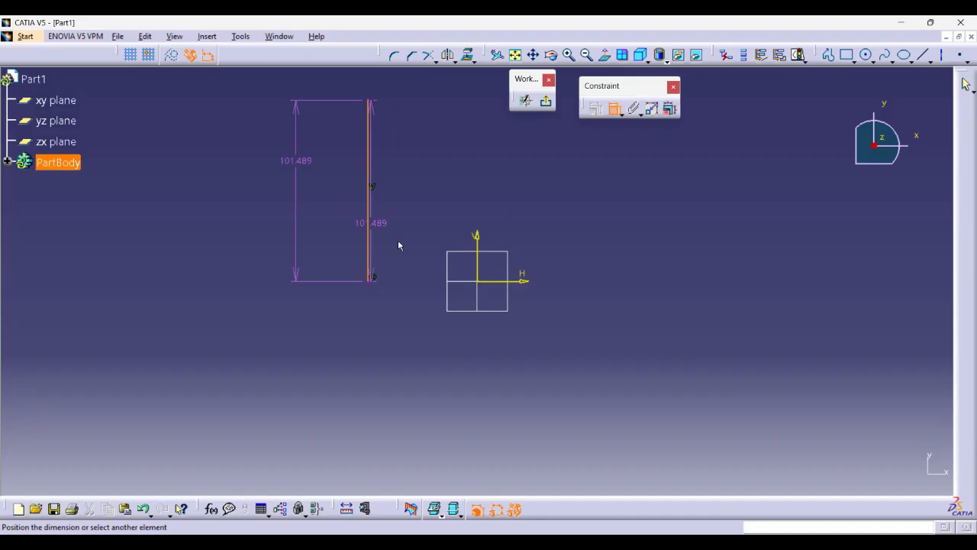
{"action": "left_click", "coordinate": [476, 280]}
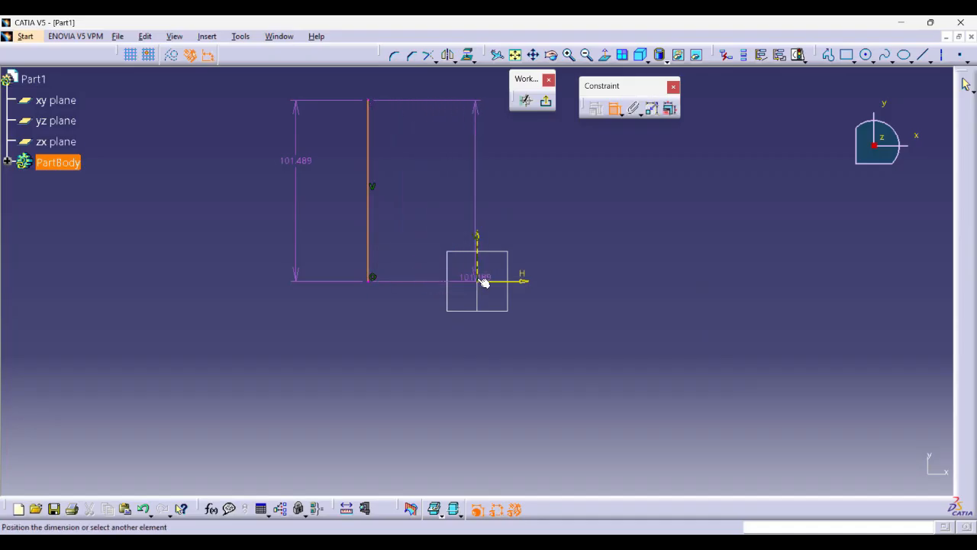
{"action": "double_click", "coordinate": [415, 303]}
{"action": "type", "text": "60"}
{"action": "key", "text": "Return"}
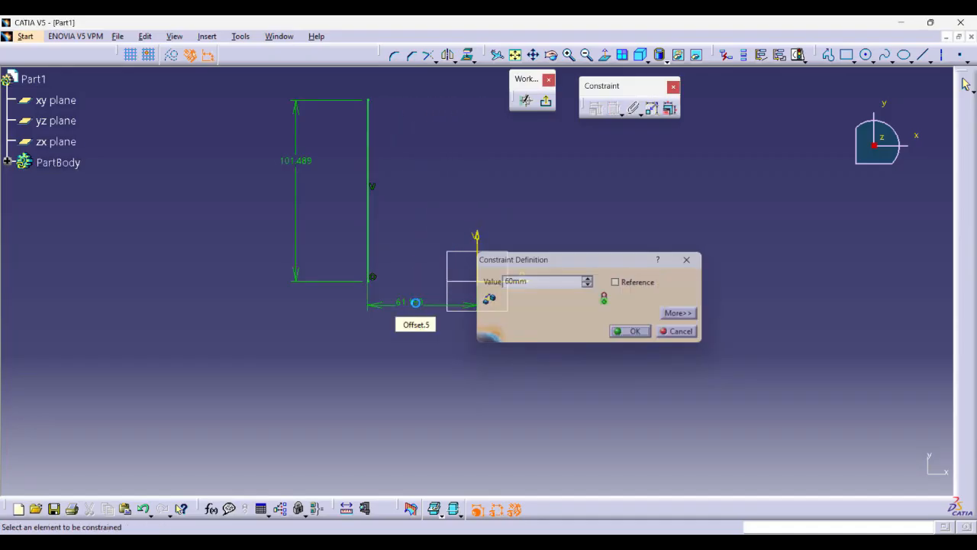
{"action": "left_click", "coordinate": [546, 100]}
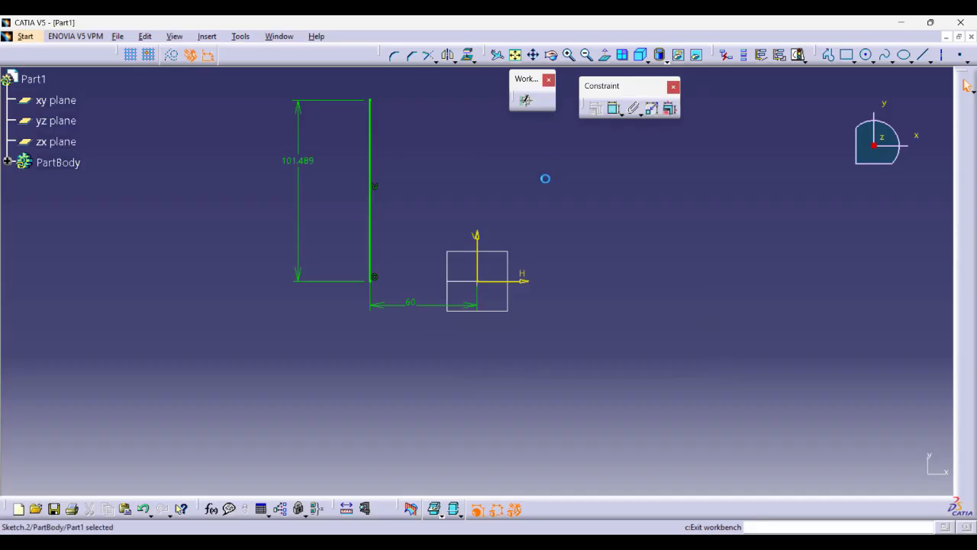
{"action": "middle_click_drag", "start_coordinate": [542, 242], "coordinate": [492, 325]}
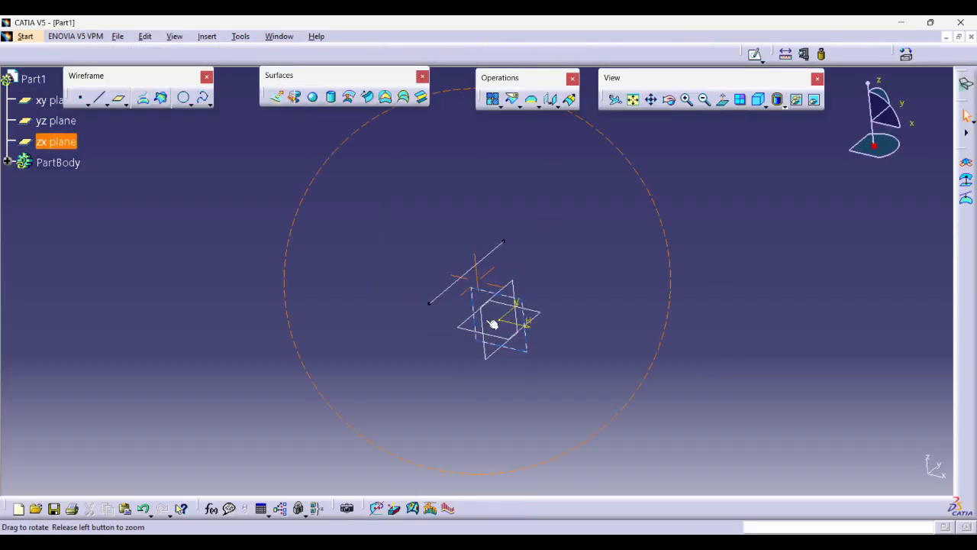
{"action": "left_click", "coordinate": [367, 96]}
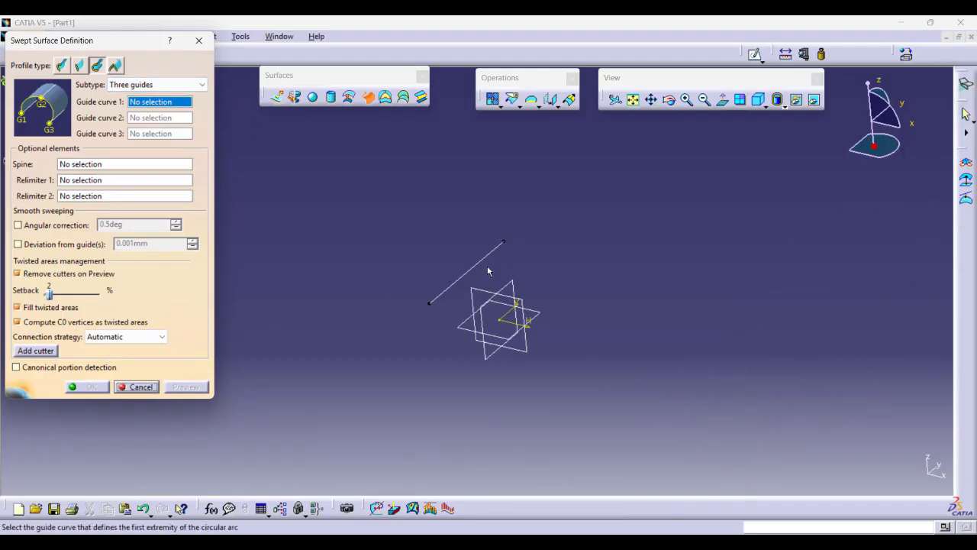
{"action": "left_click", "coordinate": [143, 386]}
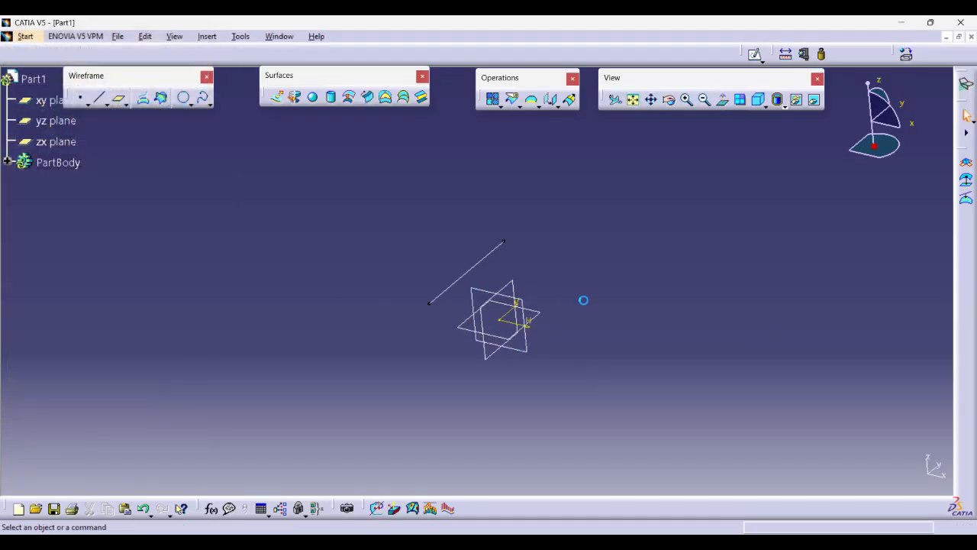
Start a second sketch on the xy plane and draw a vertical line about 102 mm long on the opposite side of the origin, ending on the horizontal axis.
{"action": "left_click", "coordinate": [544, 319]}
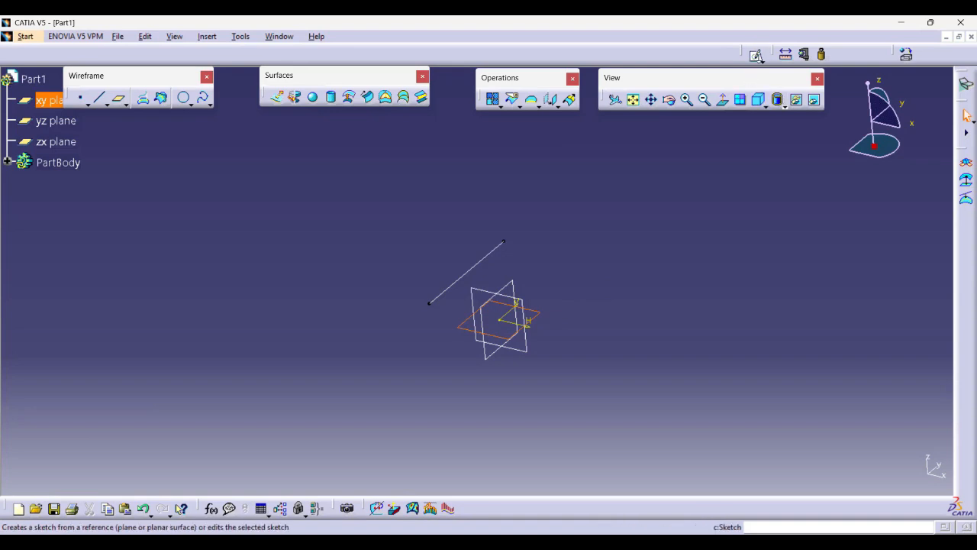
{"action": "left_click", "coordinate": [755, 55]}
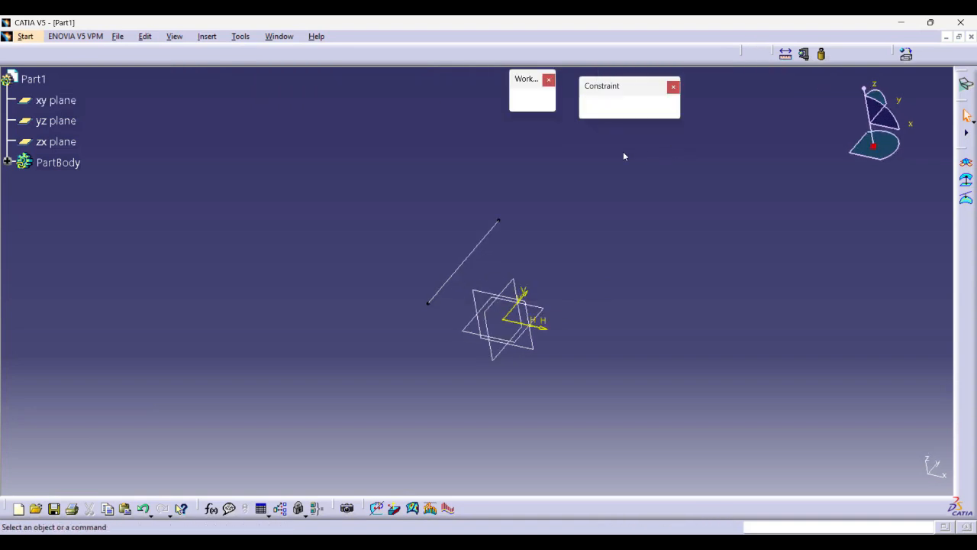
{"action": "left_click", "coordinate": [839, 55]}
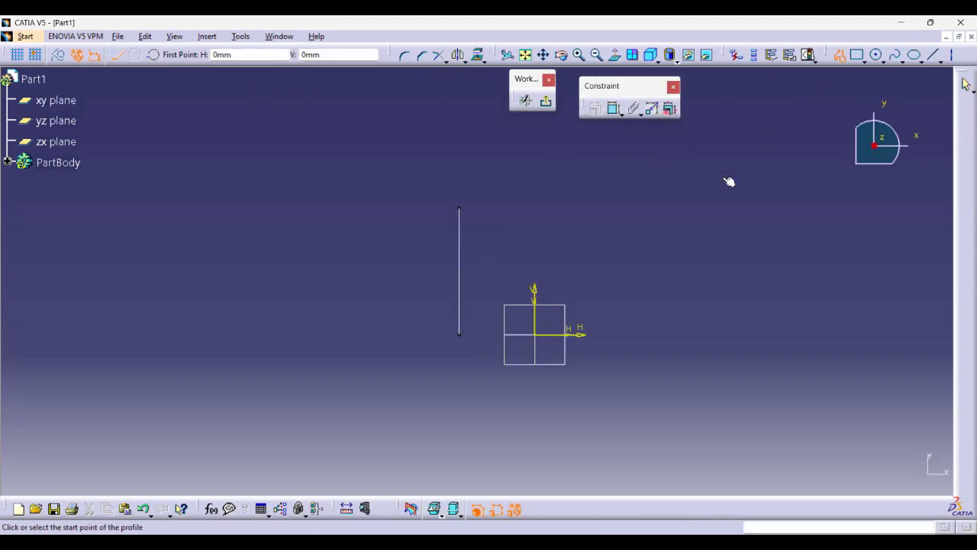
{"action": "left_click", "coordinate": [619, 206]}
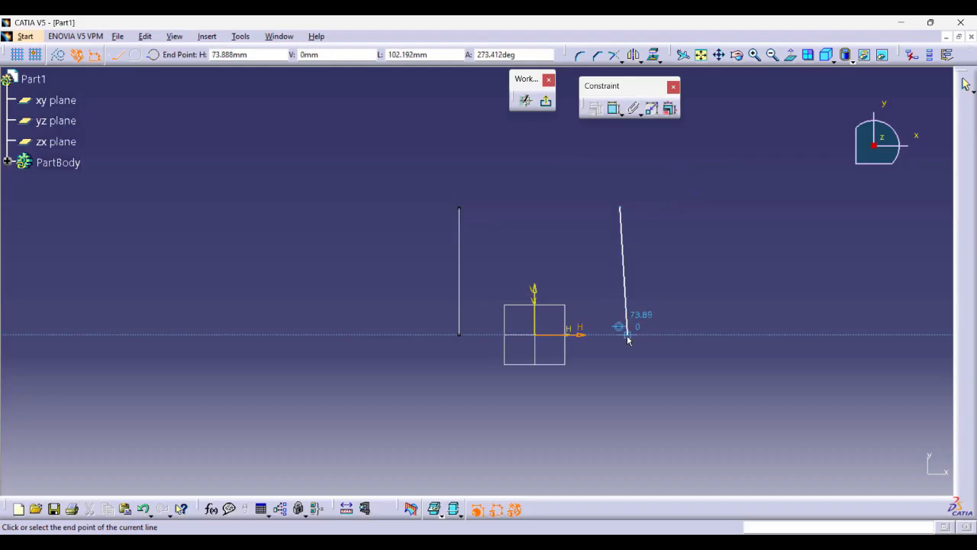
{"action": "double_click", "coordinate": [624, 336]}
Dimension the second vertical line's length and set it to 100 mm.
{"action": "left_click", "coordinate": [614, 109]}
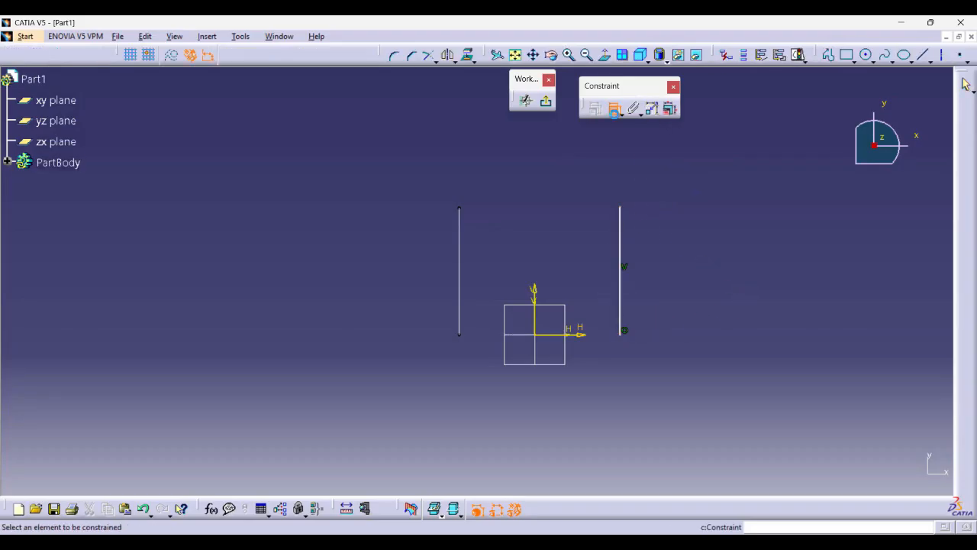
{"action": "left_click", "coordinate": [621, 250]}
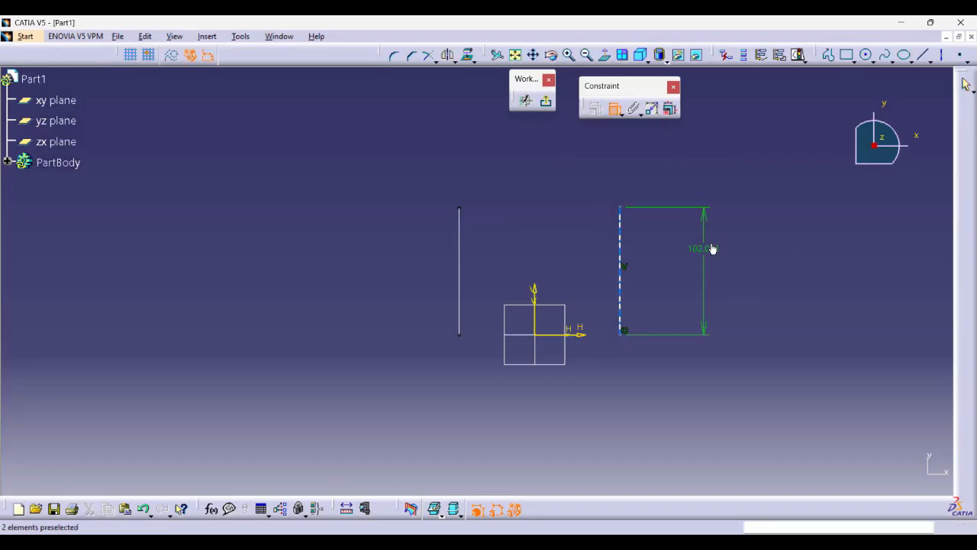
{"action": "left_click", "coordinate": [708, 249]}
{"action": "double_click", "coordinate": [707, 247]}
{"action": "type", "text": "1"}
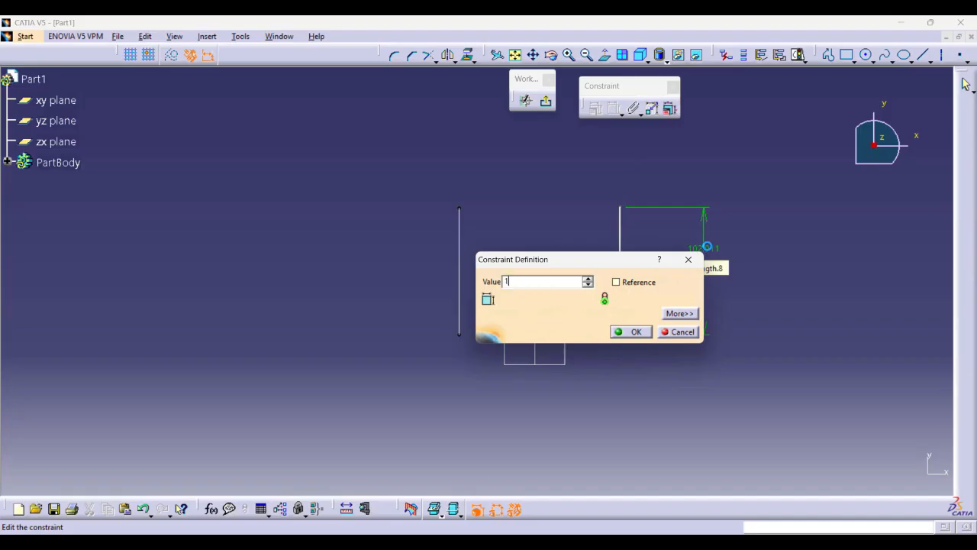
{"action": "type", "text": "00"}
{"action": "key", "text": "Return"}
Constrain the second vertical line 60 mm from the sketch's vertical axis and exit the sketch.
{"action": "left_click", "coordinate": [621, 298]}
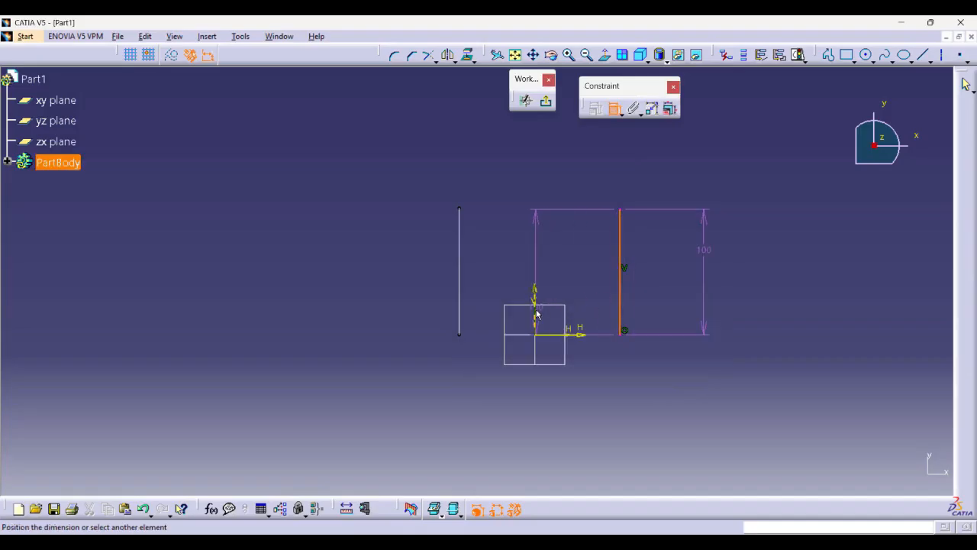
{"action": "left_click", "coordinate": [536, 312]}
{"action": "left_click", "coordinate": [565, 363]}
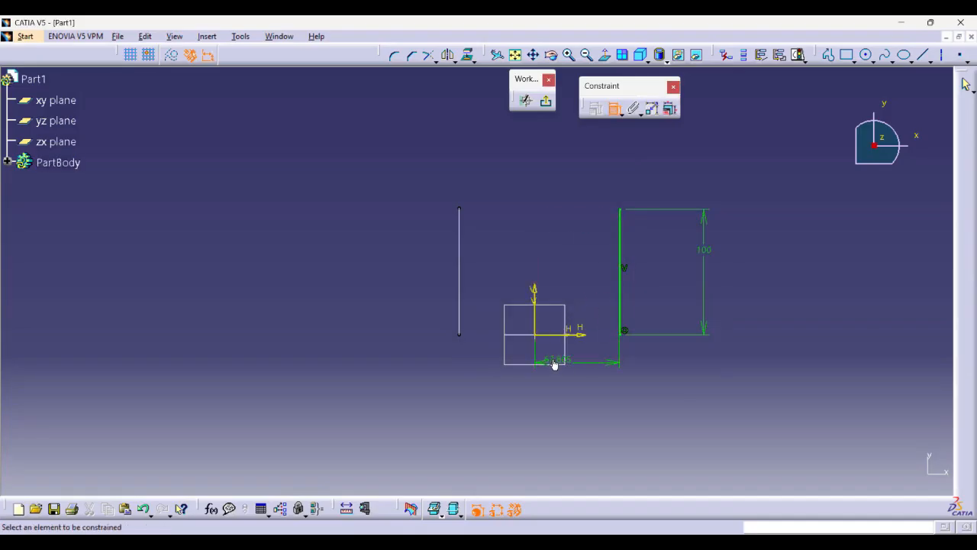
{"action": "double_click", "coordinate": [554, 363]}
{"action": "type", "text": "60"}
{"action": "key", "text": "Return"}
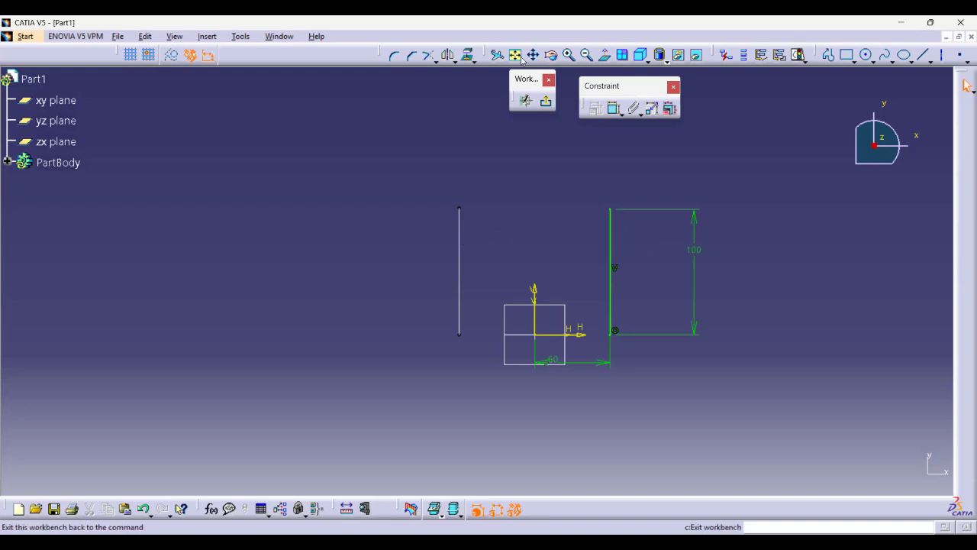
{"action": "left_click", "coordinate": [547, 103]}
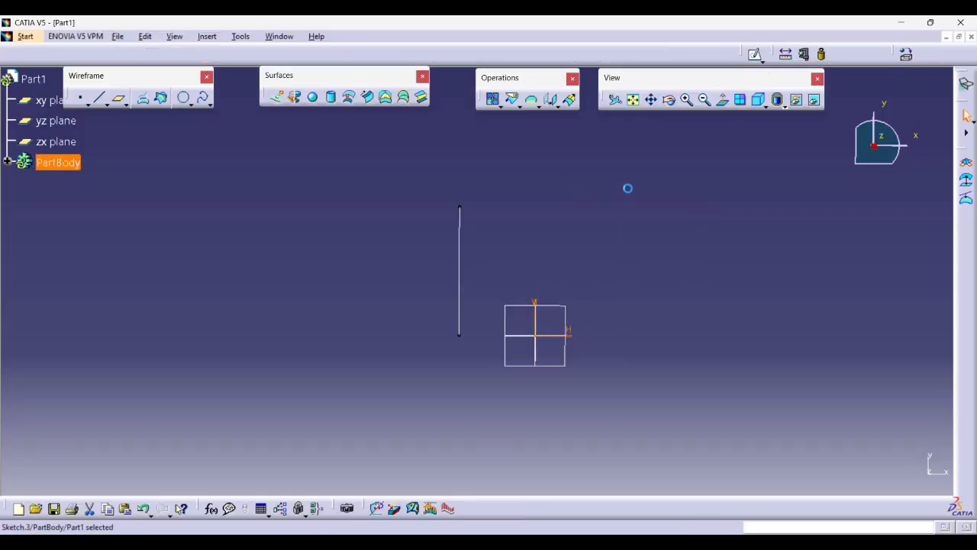
Sketch on the yz plane a horizontal line about 99 mm long, starting on the vertical axis about 76 mm above the origin.
{"action": "left_click", "coordinate": [755, 54]}
{"action": "left_click", "coordinate": [519, 290]}
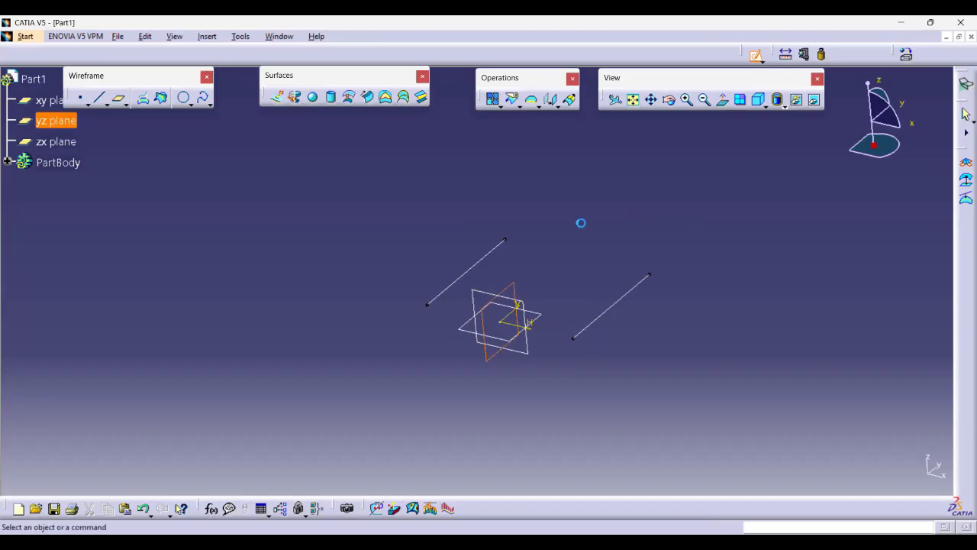
{"action": "left_click", "coordinate": [830, 57]}
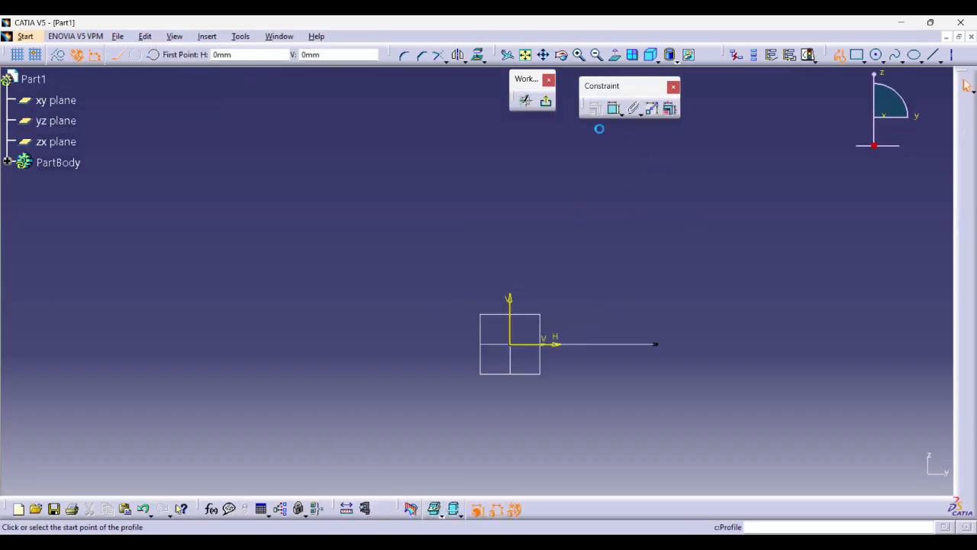
{"action": "left_click", "coordinate": [514, 231]}
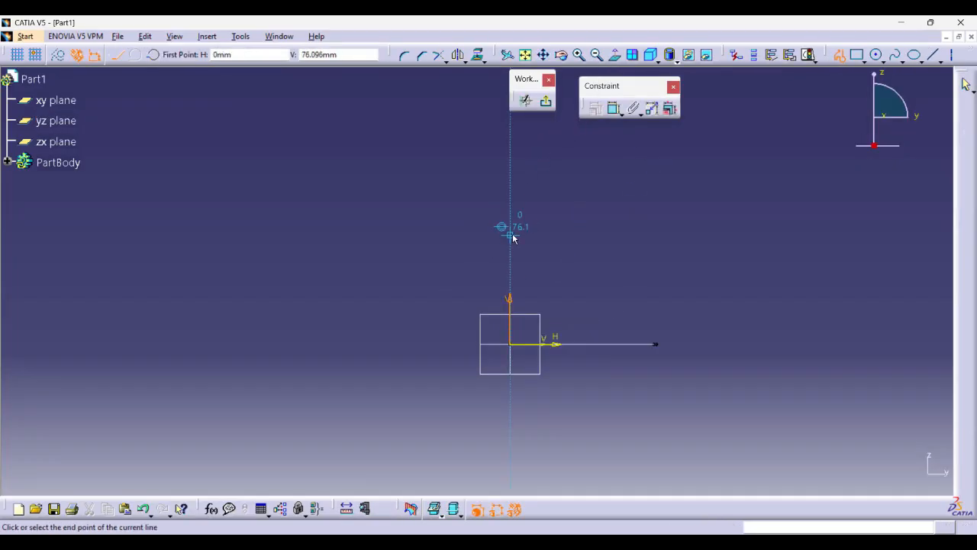
{"action": "double_click", "coordinate": [652, 235]}
Dimension the horizontal line's length and set it to 100 mm.
{"action": "left_click", "coordinate": [614, 110]}
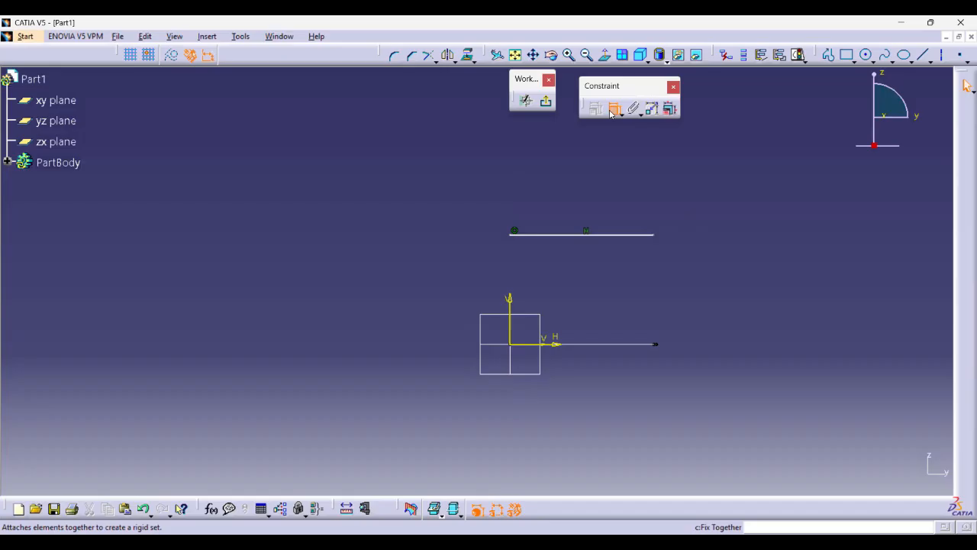
{"action": "left_click", "coordinate": [619, 234]}
{"action": "double_click", "coordinate": [620, 218]}
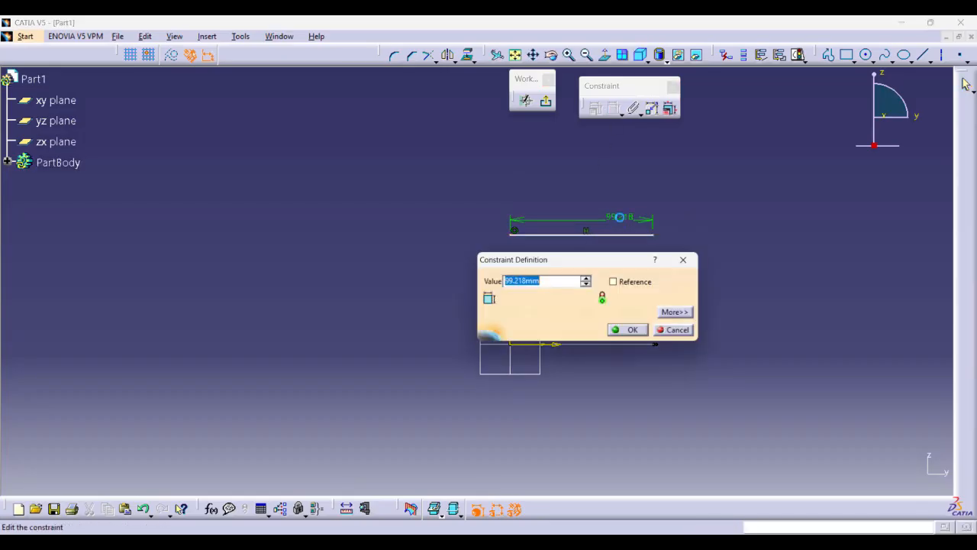
{"action": "type", "text": "100"}
{"action": "key", "text": "Return"}
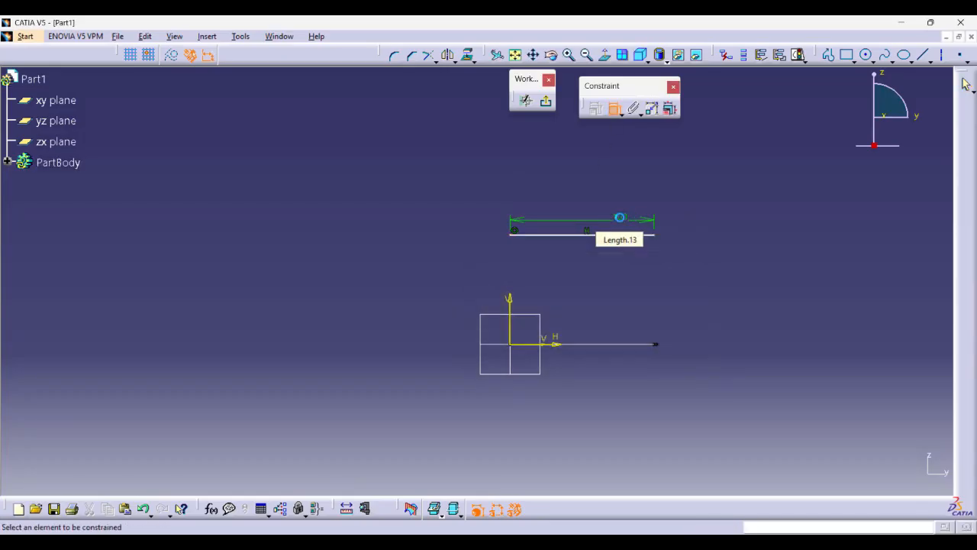
Constrain the horizontal line 50 mm above the horizontal axis and exit the sketch.
{"action": "left_click", "coordinate": [557, 234]}
{"action": "left_click", "coordinate": [574, 345]}
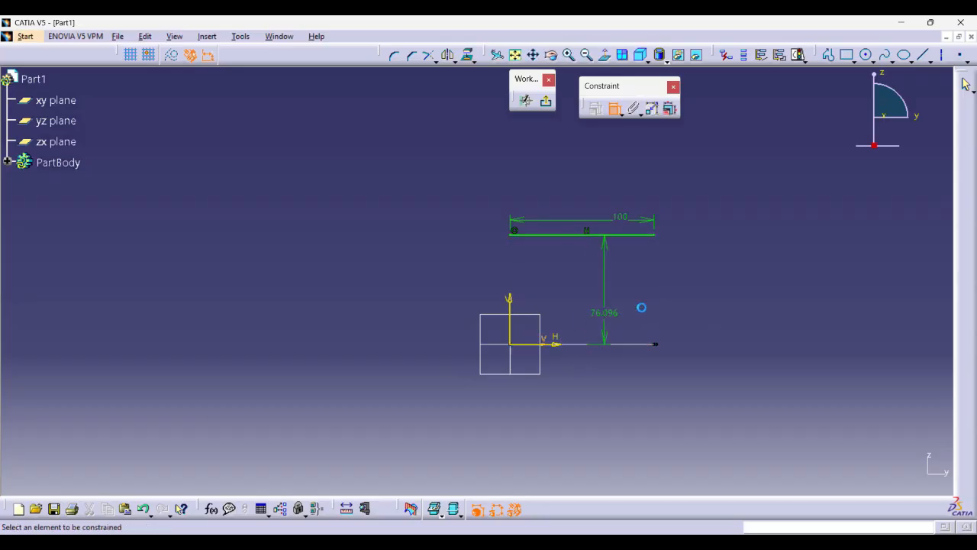
{"action": "double_click", "coordinate": [613, 309]}
{"action": "type", "text": "50"}
{"action": "key", "text": "Return"}
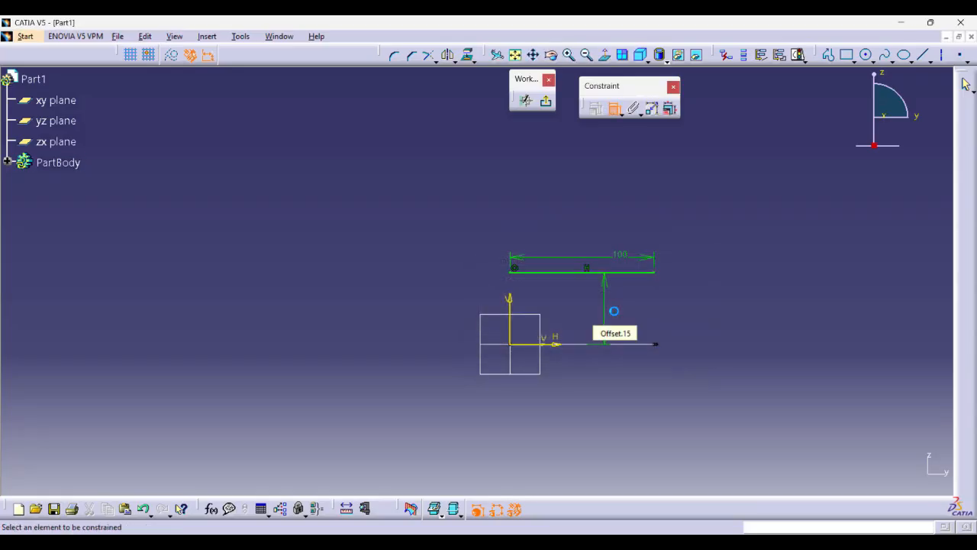
{"action": "left_click", "coordinate": [545, 100]}
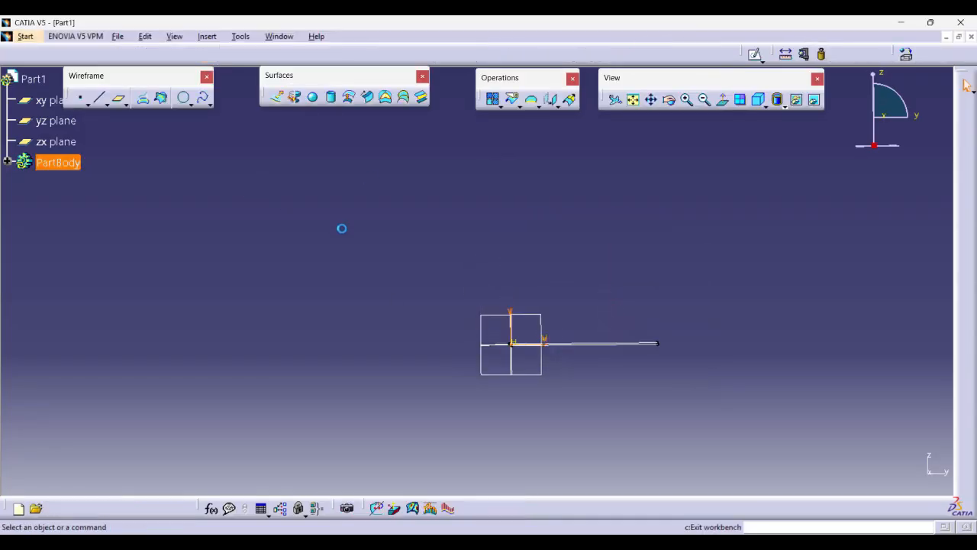
{"action": "left_click", "coordinate": [368, 97]}
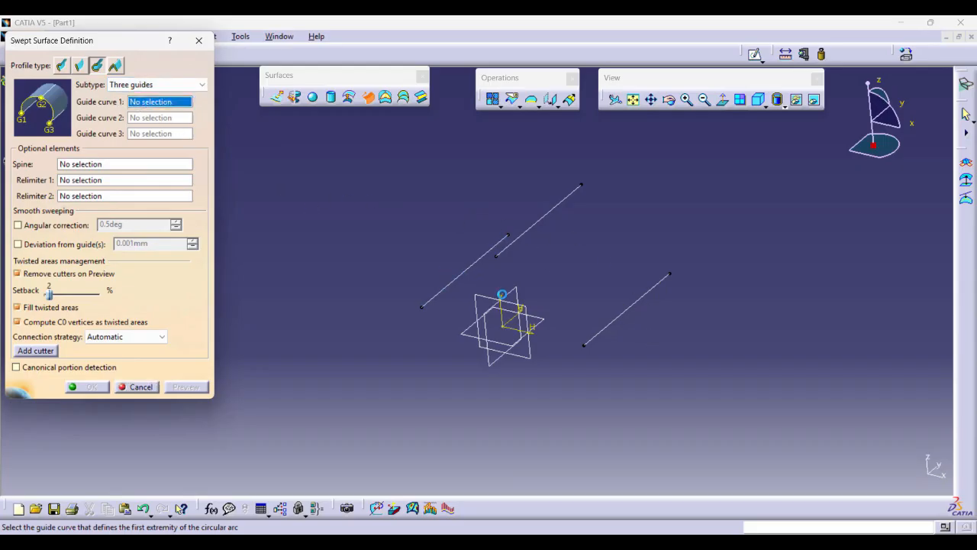
{"action": "left_click", "coordinate": [469, 265]}
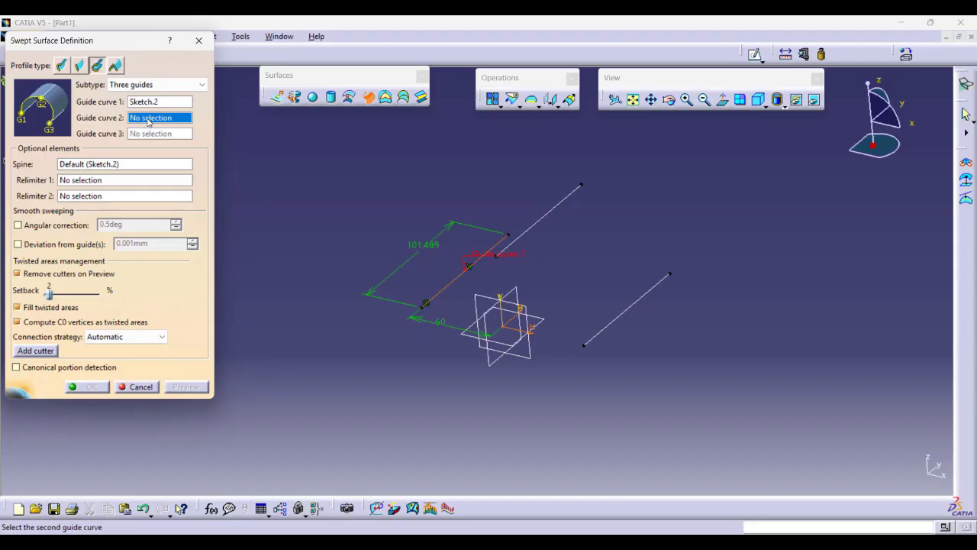
{"action": "left_click", "coordinate": [631, 304]}
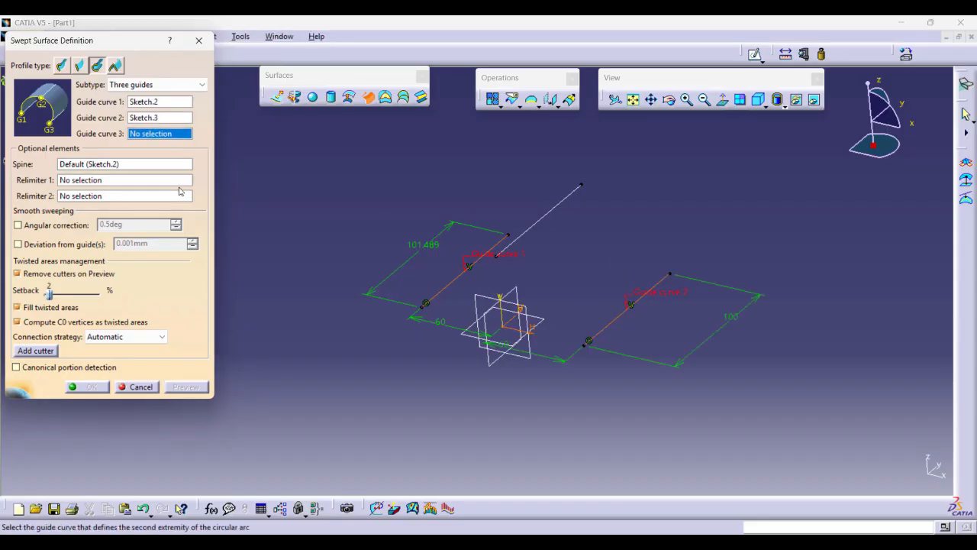
{"action": "left_click", "coordinate": [557, 211]}
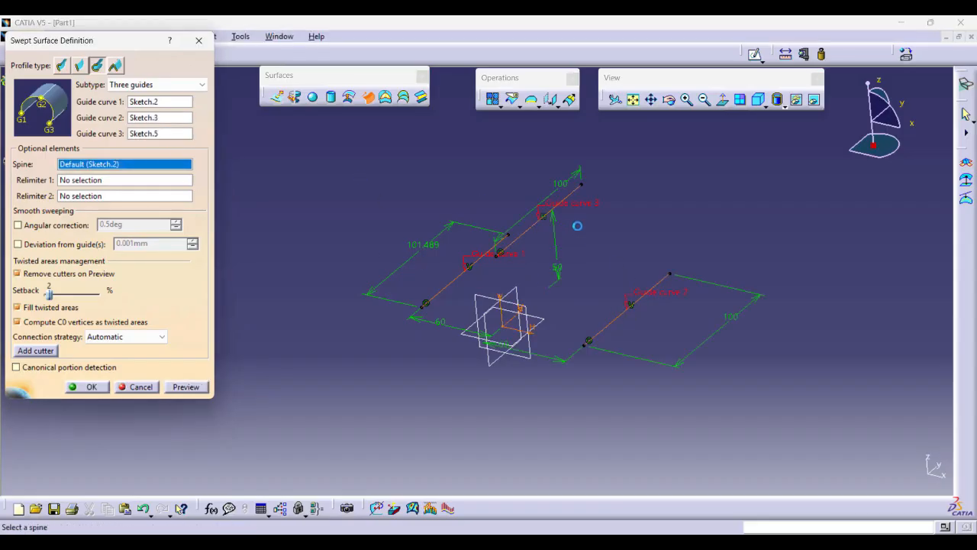
{"action": "left_click", "coordinate": [185, 386]}
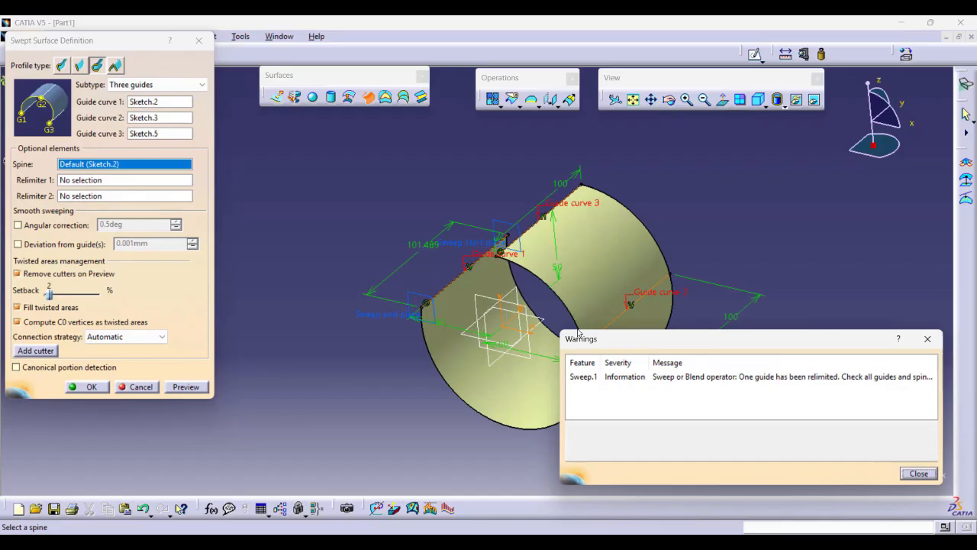
{"action": "middle_click_drag", "start_coordinate": [457, 195], "coordinate": [406, 180]}
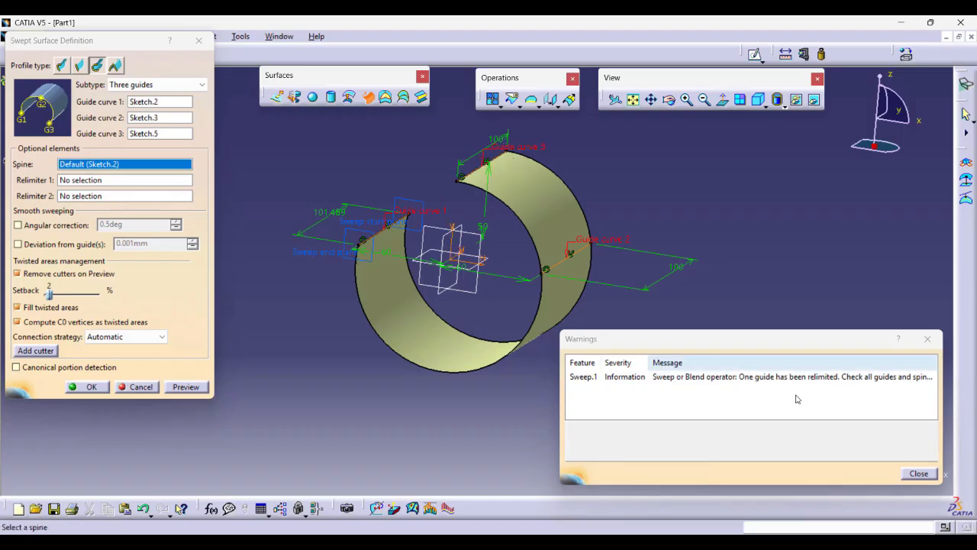
{"action": "left_click", "coordinate": [927, 473]}
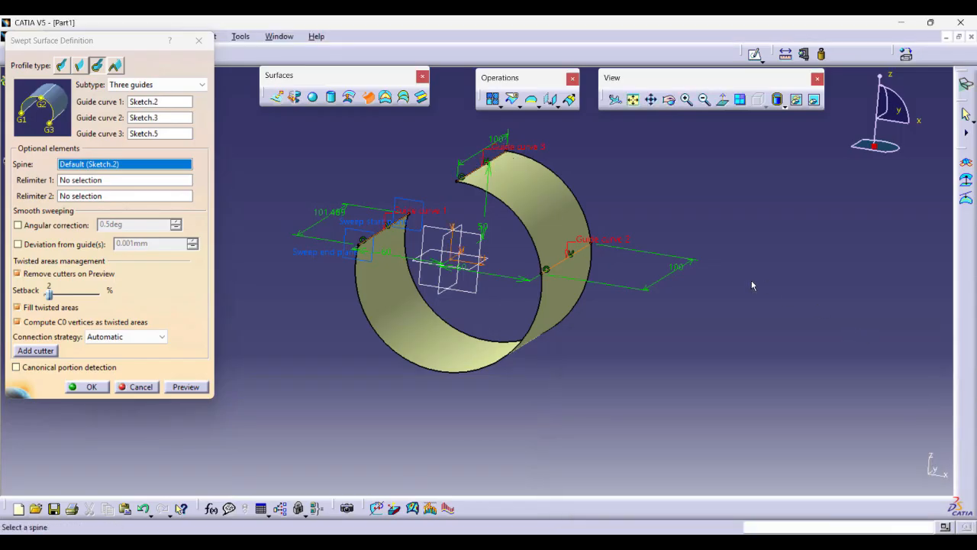
{"action": "left_click", "coordinate": [140, 387]}
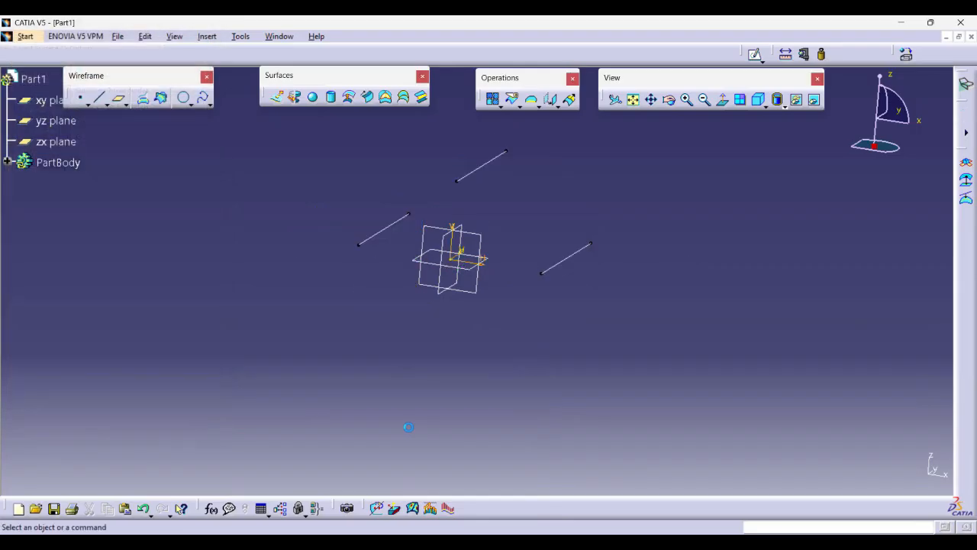
Create a circular three-guides sweep with Sketch.2 as guide curve 1, Sketch.5 as guide curve 2 and Sketch.3 as guide curve 3.
{"action": "left_click", "coordinate": [367, 98]}
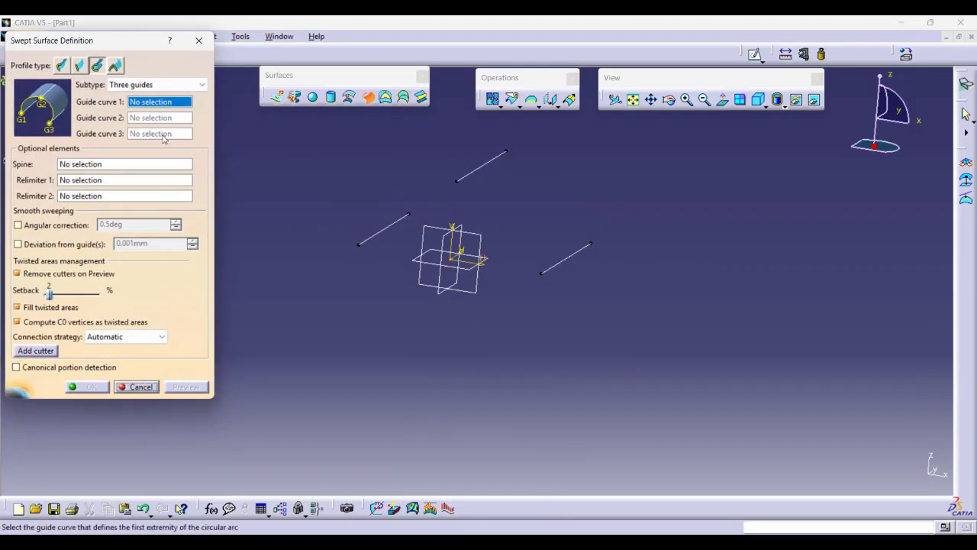
{"action": "left_click", "coordinate": [390, 226]}
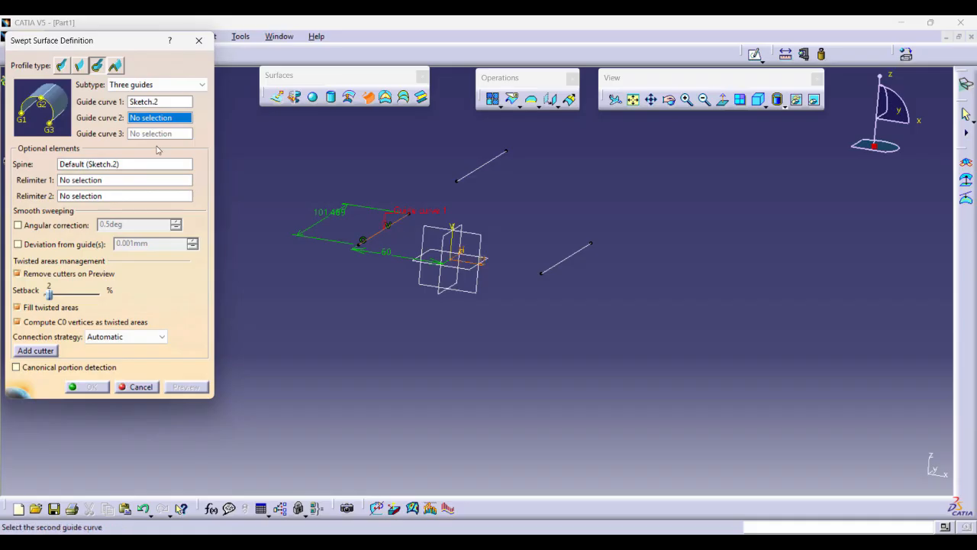
{"action": "left_click", "coordinate": [485, 163]}
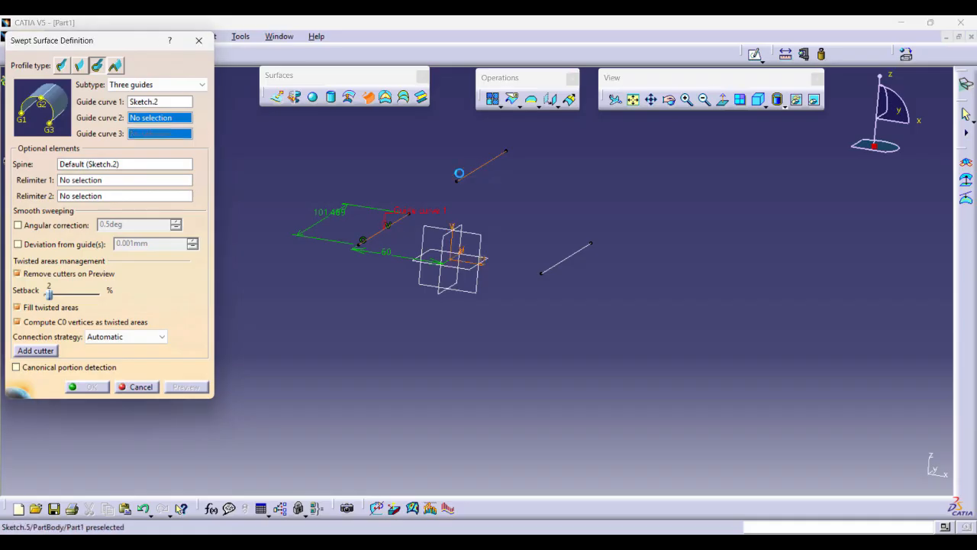
{"action": "left_click", "coordinate": [573, 257]}
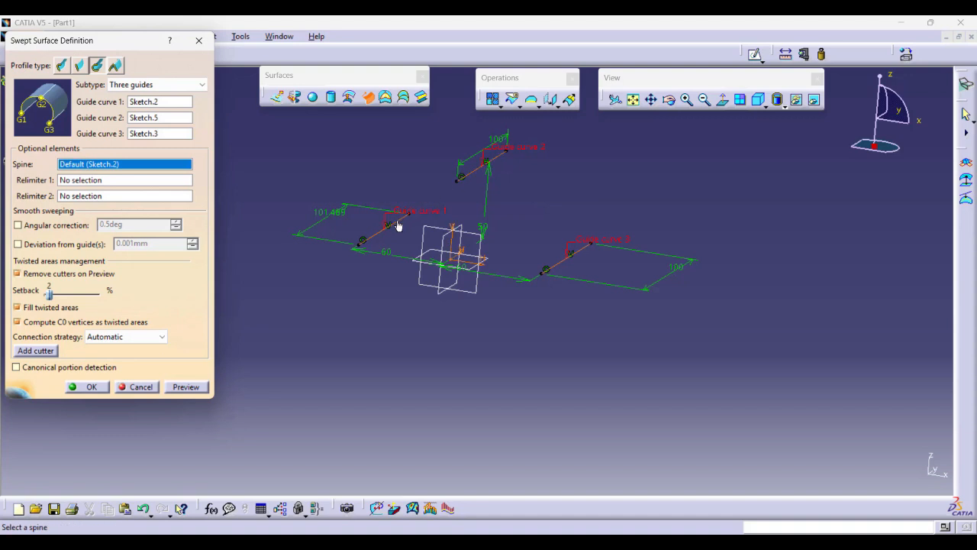
{"action": "left_click", "coordinate": [186, 387]}
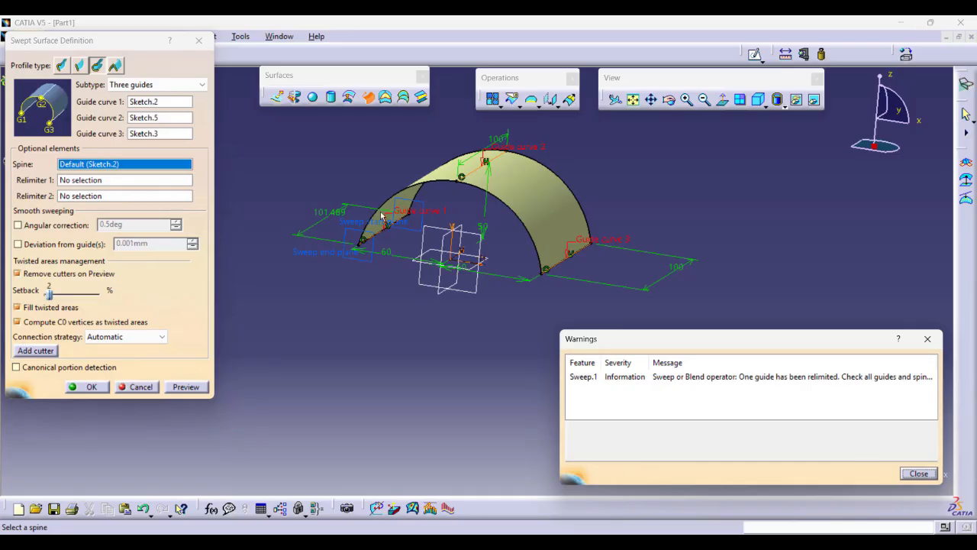
{"action": "left_click", "coordinate": [918, 473]}
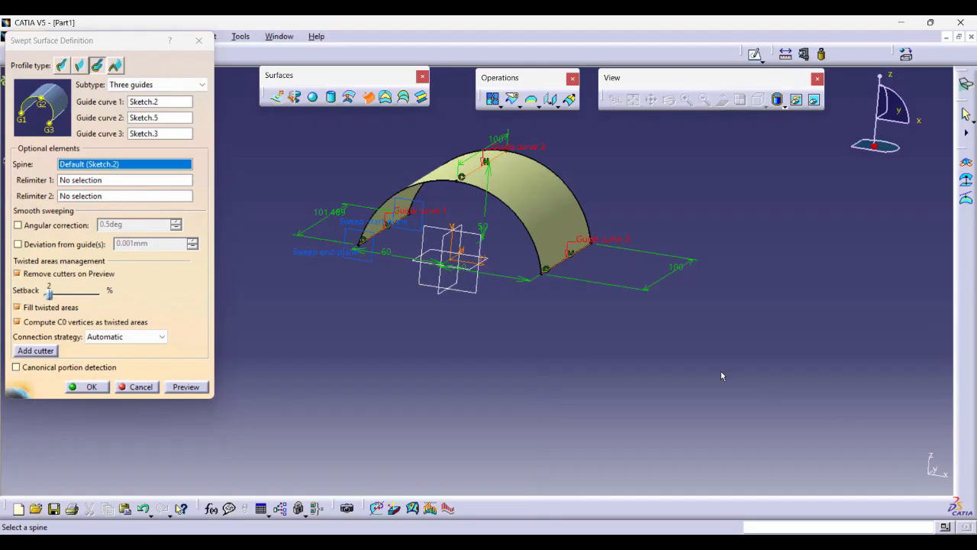
{"action": "left_click", "coordinate": [88, 387]}
{"action": "left_click", "coordinate": [368, 97]}
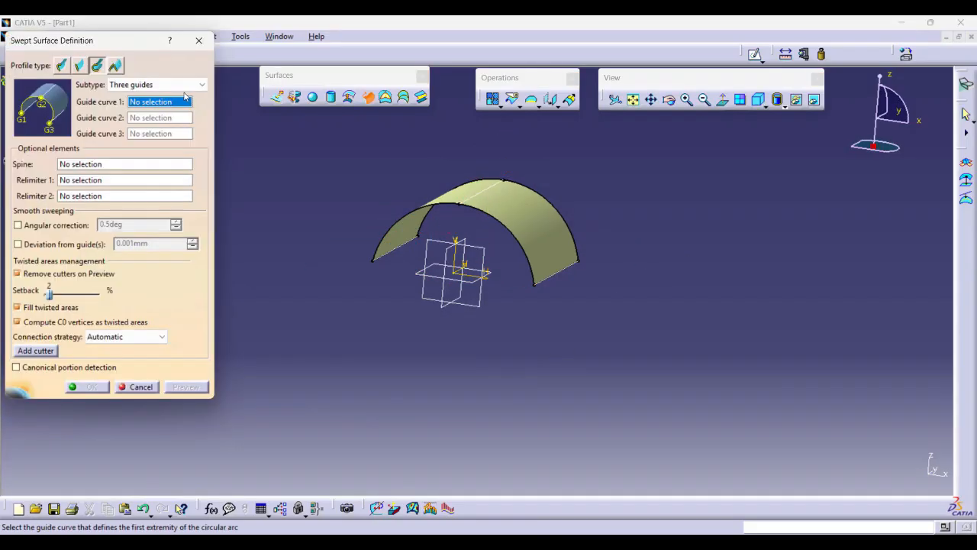
{"action": "left_click", "coordinate": [171, 86]}
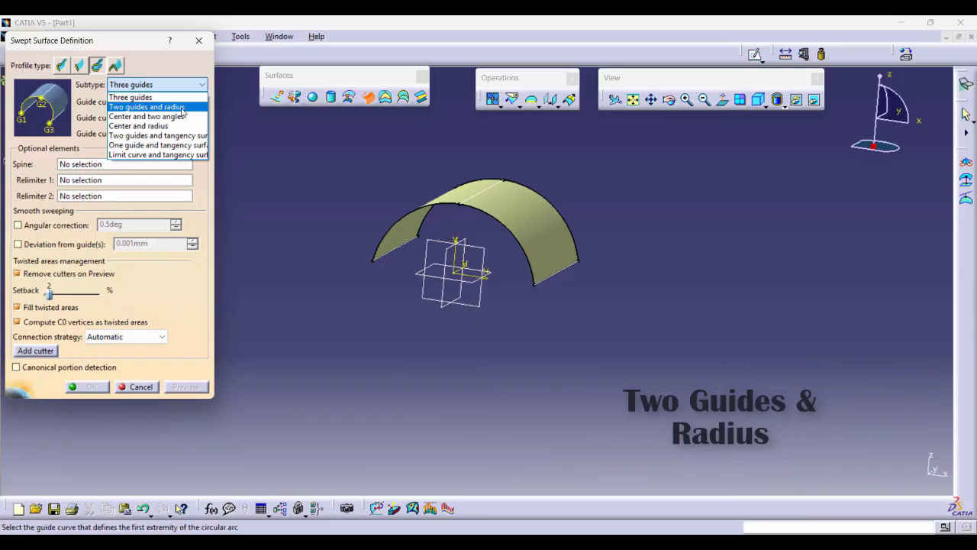
{"action": "left_click", "coordinate": [249, 167]}
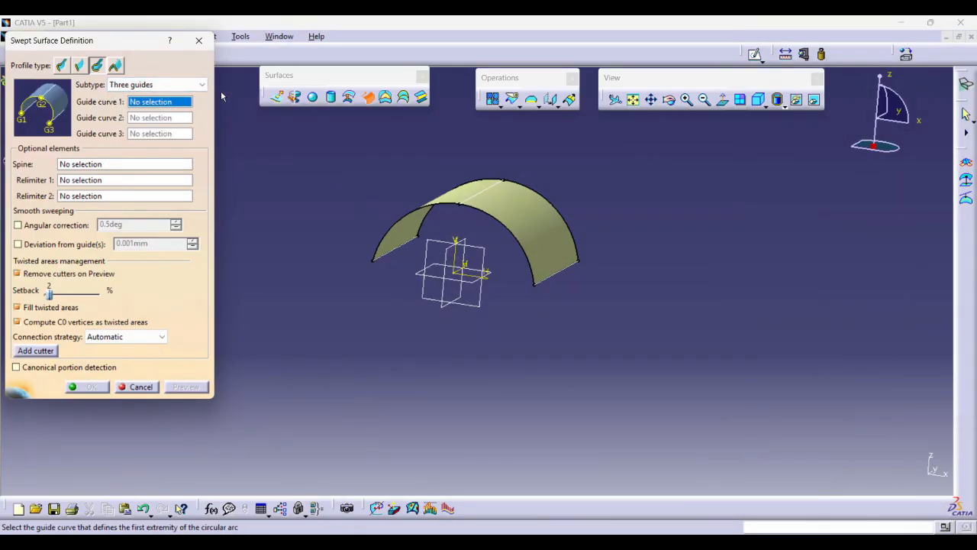
{"action": "left_click", "coordinate": [198, 40]}
Delete the three-guides sweep, Sweep.1, from the part body.
{"action": "left_click", "coordinate": [7, 162]}
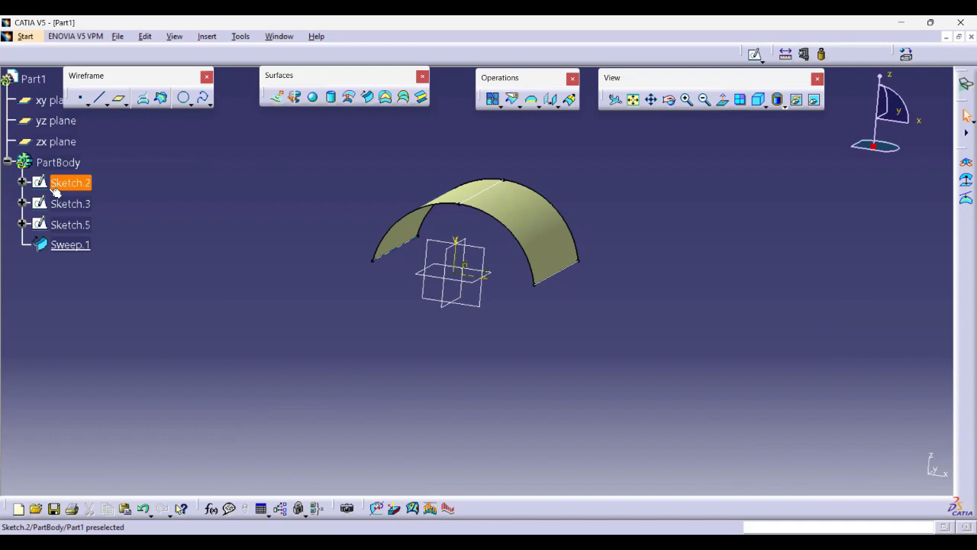
{"action": "right_click", "coordinate": [65, 244]}
{"action": "left_click", "coordinate": [84, 420]}
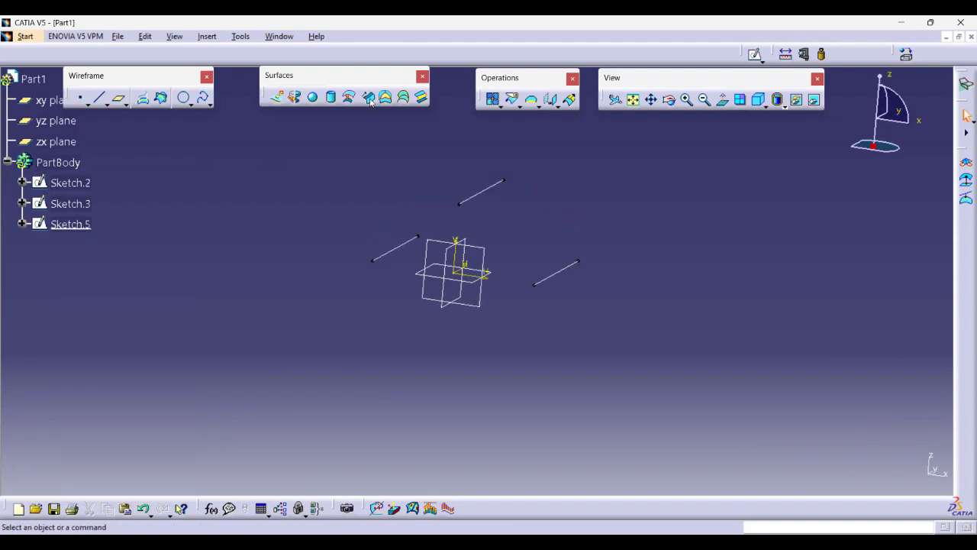
Start a circular sweep of subtype Two guides and radius, with Sketch.2 as guide curve 1 and Sketch.3 as guide curve 2.
{"action": "left_click", "coordinate": [369, 98]}
{"action": "left_click", "coordinate": [149, 87]}
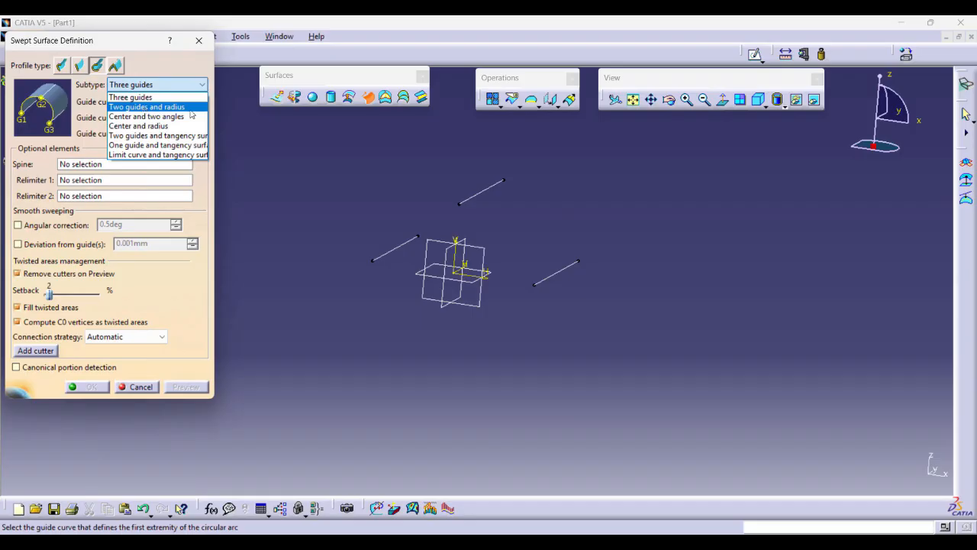
{"action": "left_click", "coordinate": [174, 107]}
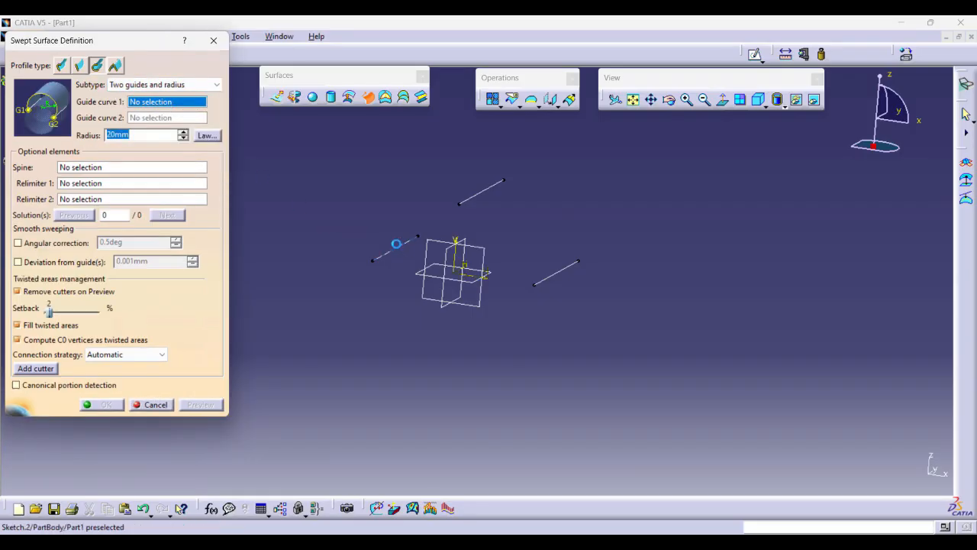
{"action": "left_click", "coordinate": [405, 252]}
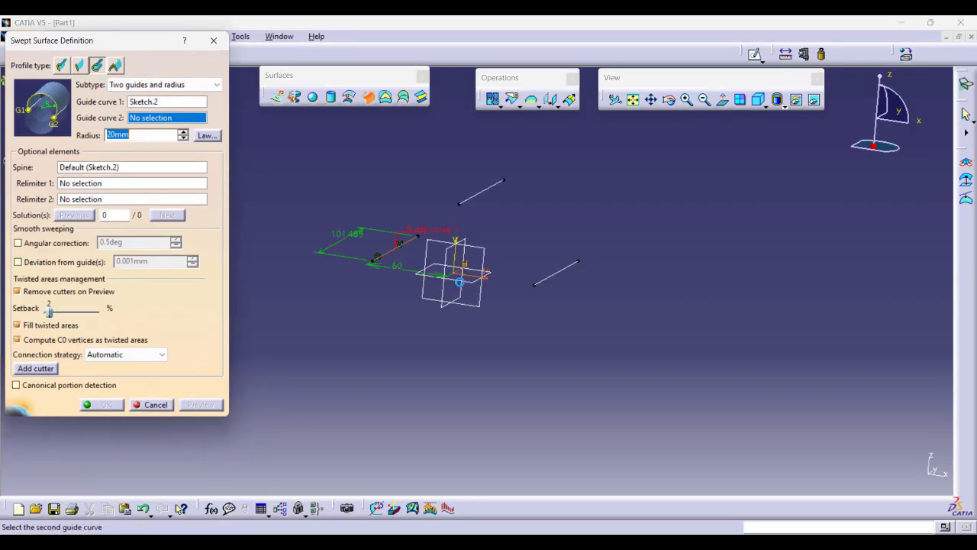
{"action": "left_click", "coordinate": [550, 277]}
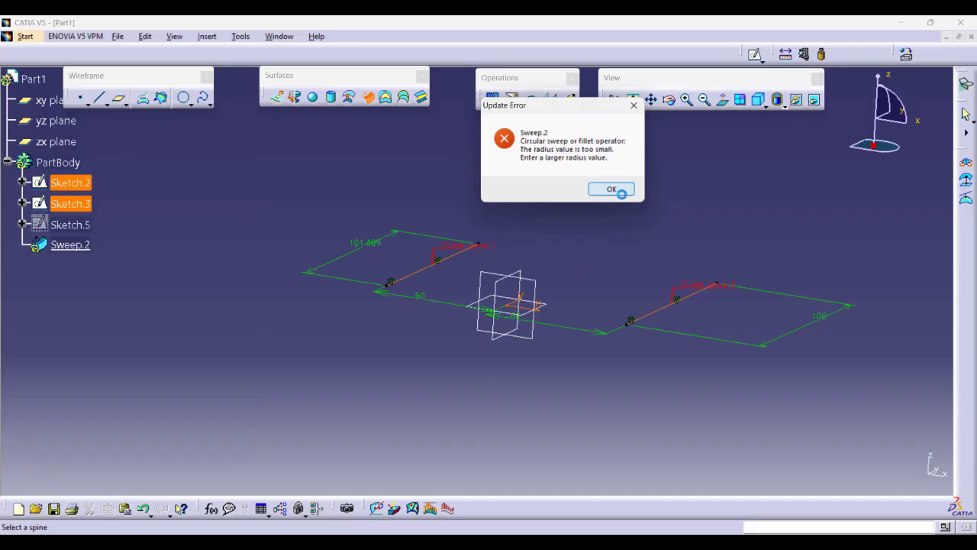
{"action": "left_click", "coordinate": [620, 191]}
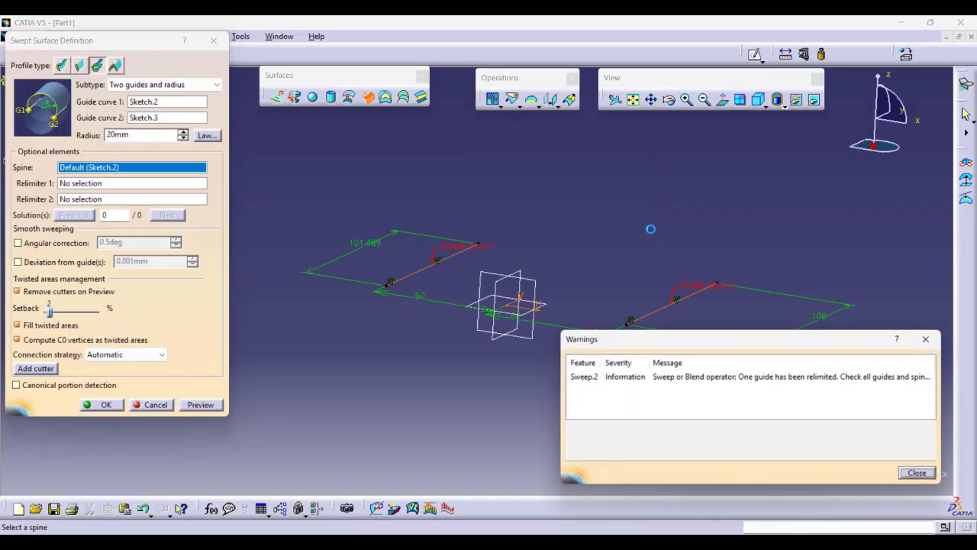
{"action": "left_click", "coordinate": [928, 339]}
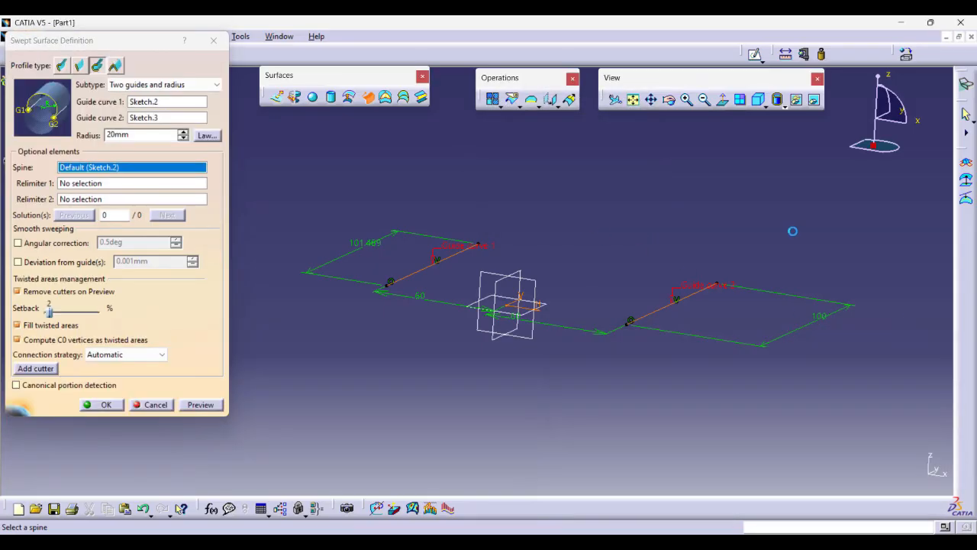
Set the sweep radius to 90 mm, preview the solutions and create the surface with solution 1.
{"action": "double_click", "coordinate": [130, 135]}
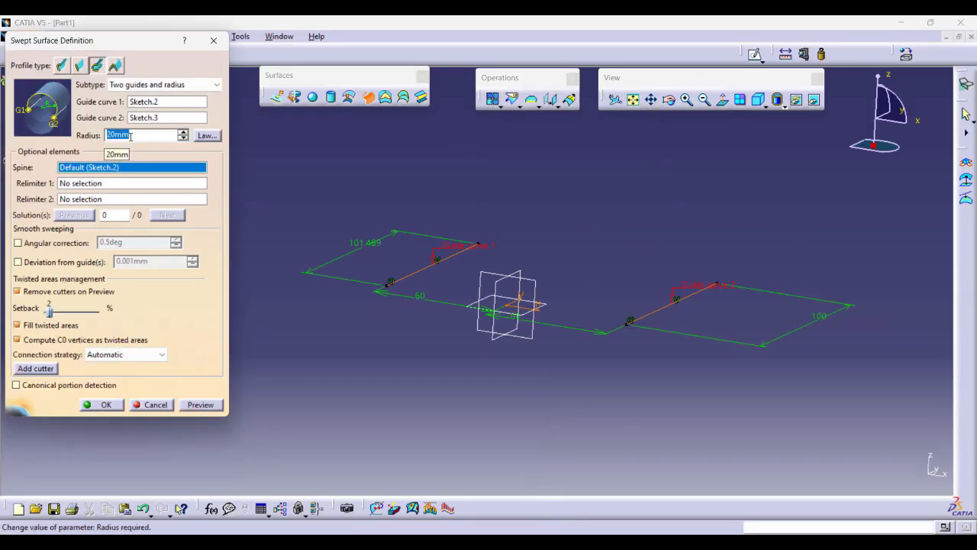
{"action": "type", "text": "90"}
{"action": "left_click", "coordinate": [207, 404]}
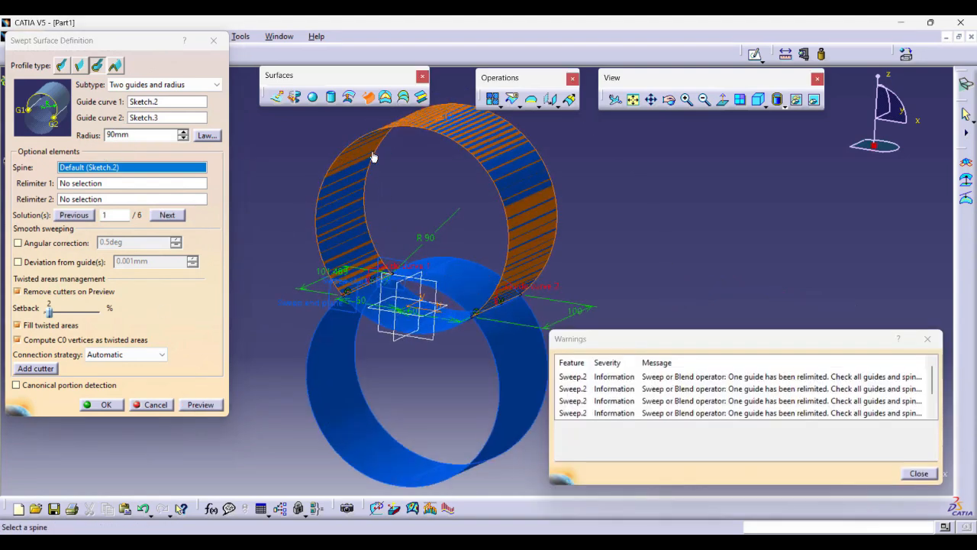
{"action": "left_click", "coordinate": [919, 471]}
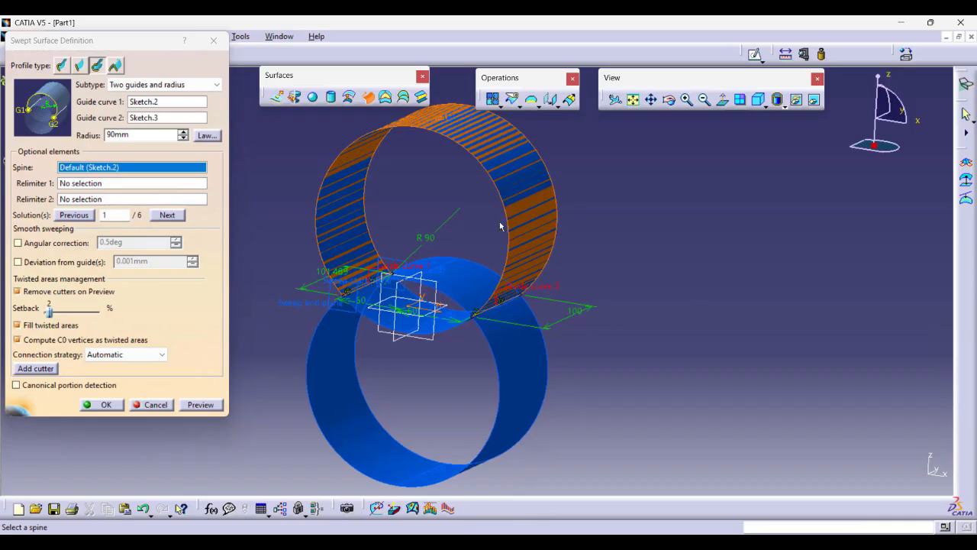
{"action": "left_click", "coordinate": [107, 405]}
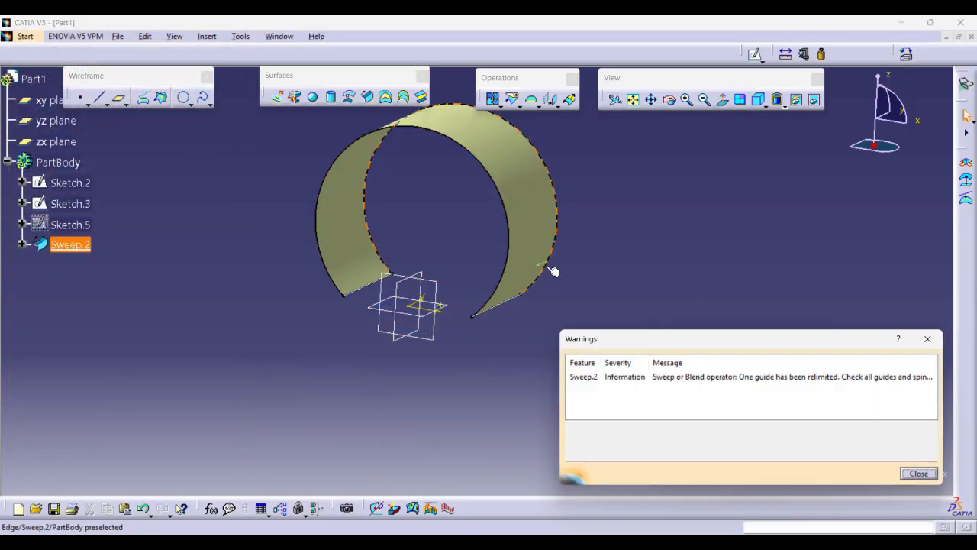
{"action": "left_click", "coordinate": [914, 473]}
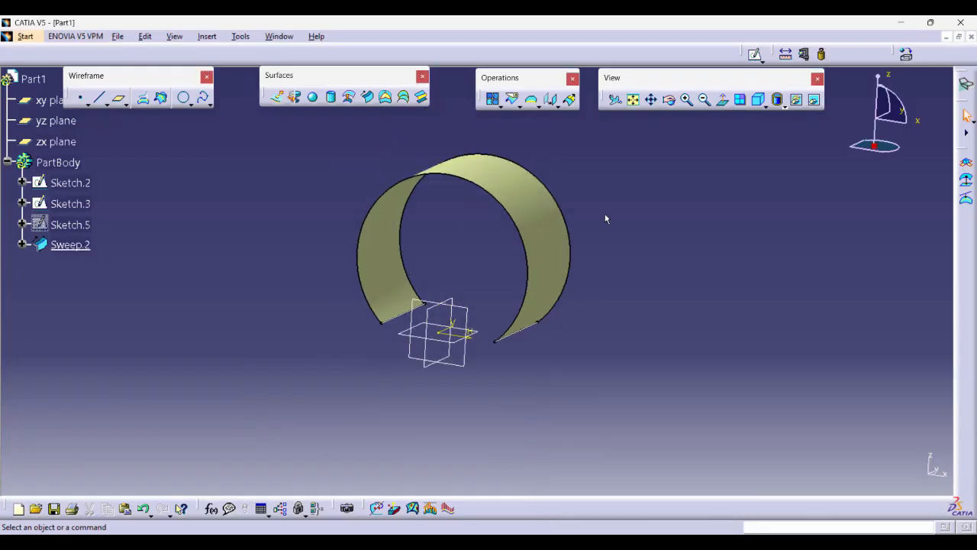
Edit the two-guides sweep to use solution 2, the shallow upper arc between the guide lines.
{"action": "double_click", "coordinate": [534, 201]}
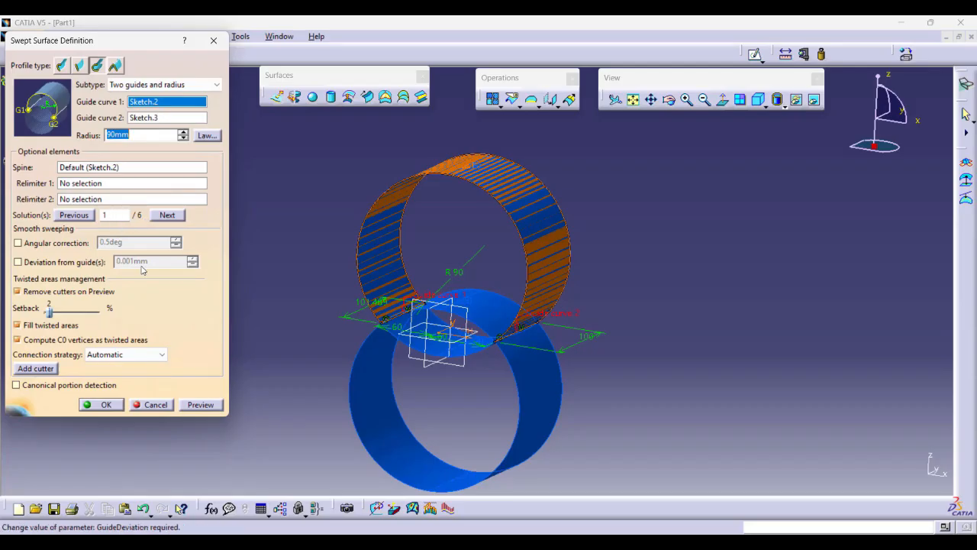
{"action": "left_click", "coordinate": [168, 216]}
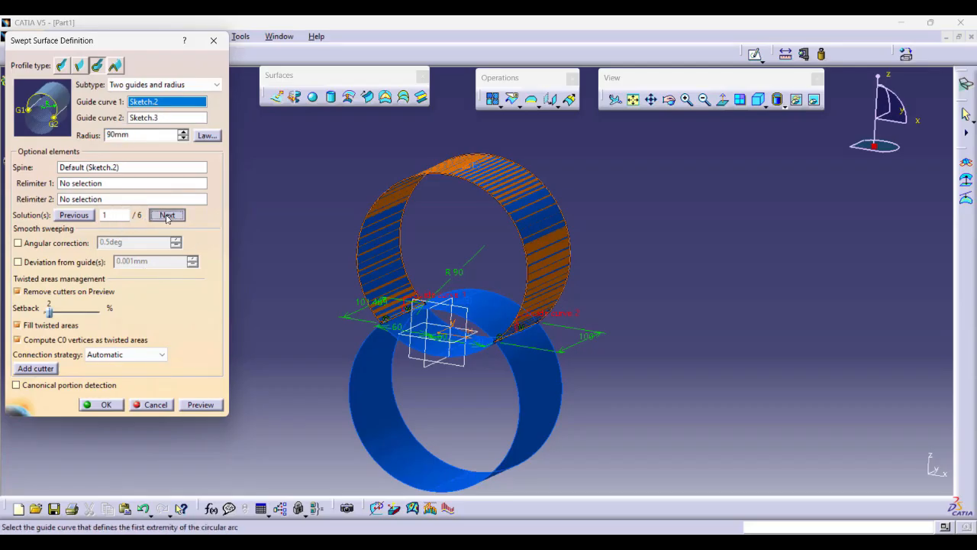
{"action": "left_click", "coordinate": [200, 404]}
{"action": "left_click", "coordinate": [107, 405]}
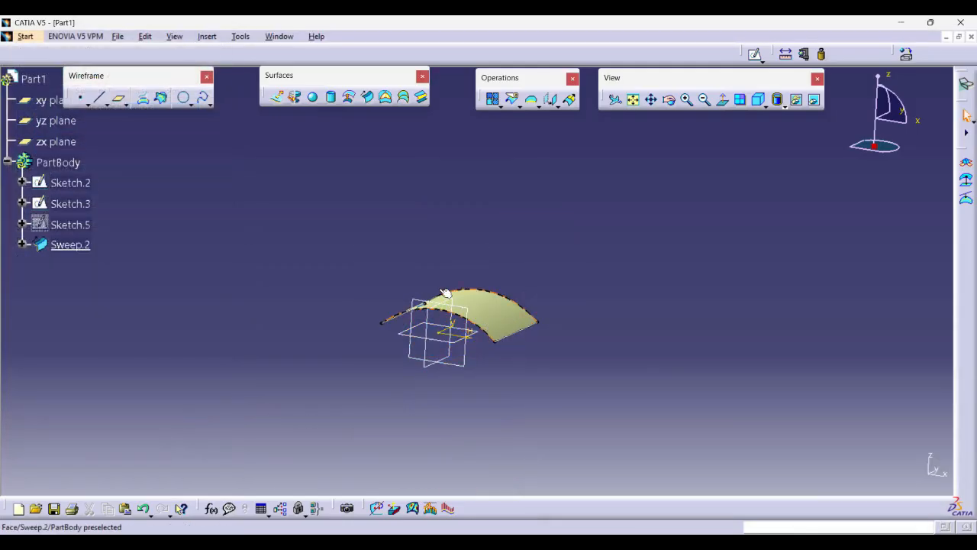
{"action": "left_click", "coordinate": [439, 333]}
{"action": "middle_click_drag", "start_coordinate": [423, 390], "coordinate": [266, 272]}
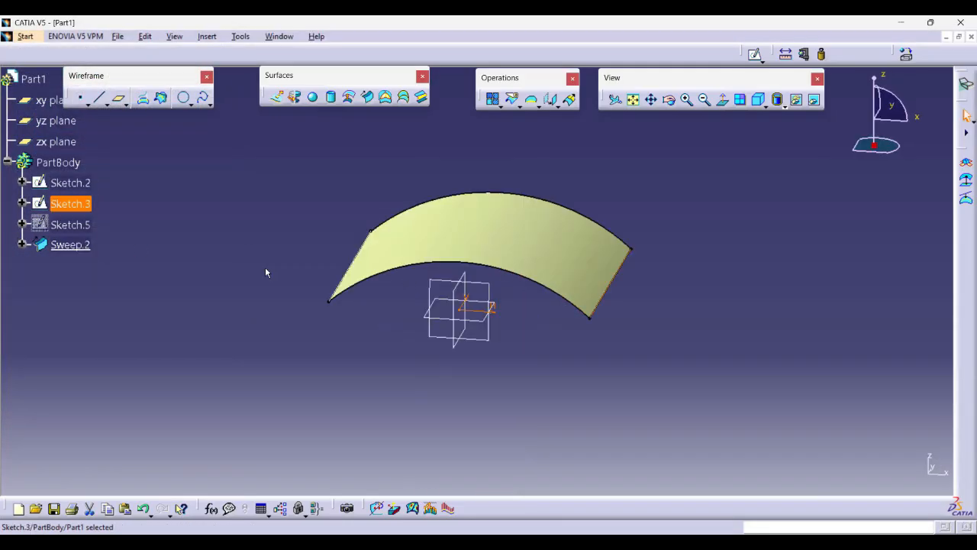
Edit the two-guides sweep to use solution 3, the large lower arc between the guide lines.
{"action": "double_click", "coordinate": [76, 242]}
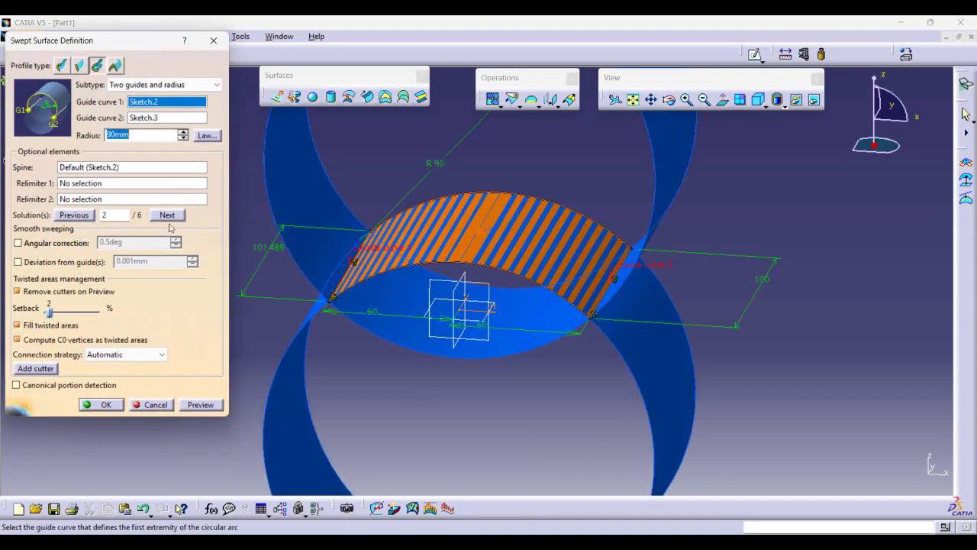
{"action": "left_click", "coordinate": [168, 214]}
{"action": "middle_click_drag", "start_coordinate": [527, 359], "coordinate": [576, 337]}
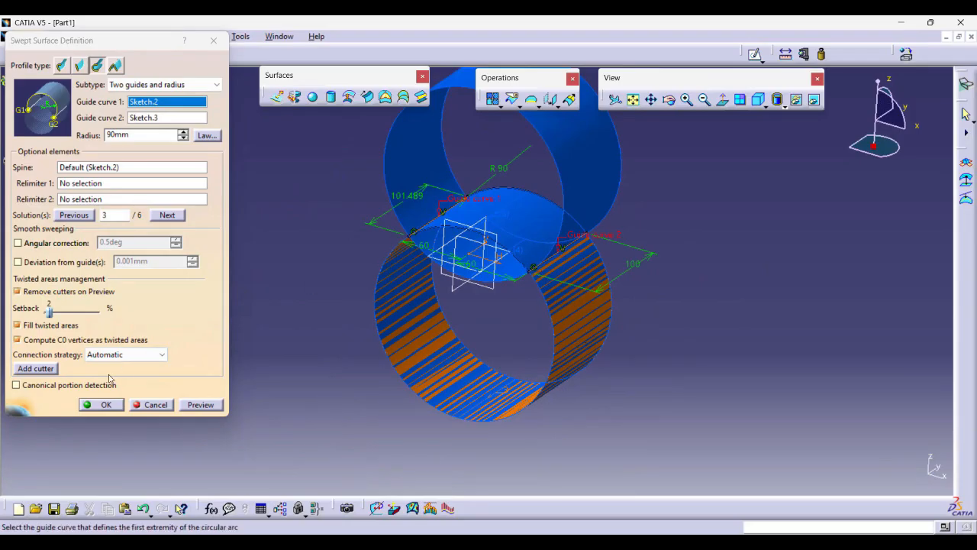
{"action": "left_click", "coordinate": [93, 406]}
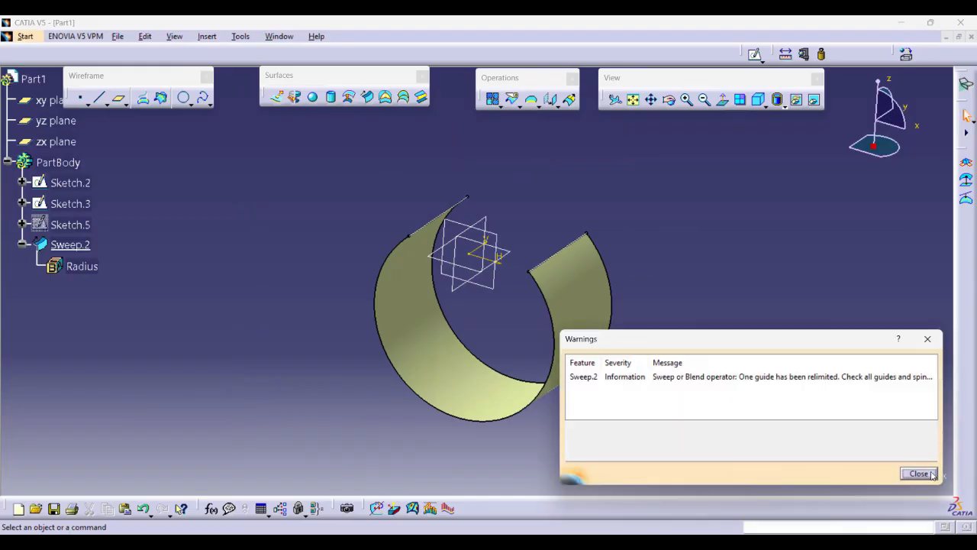
{"action": "left_click", "coordinate": [919, 474]}
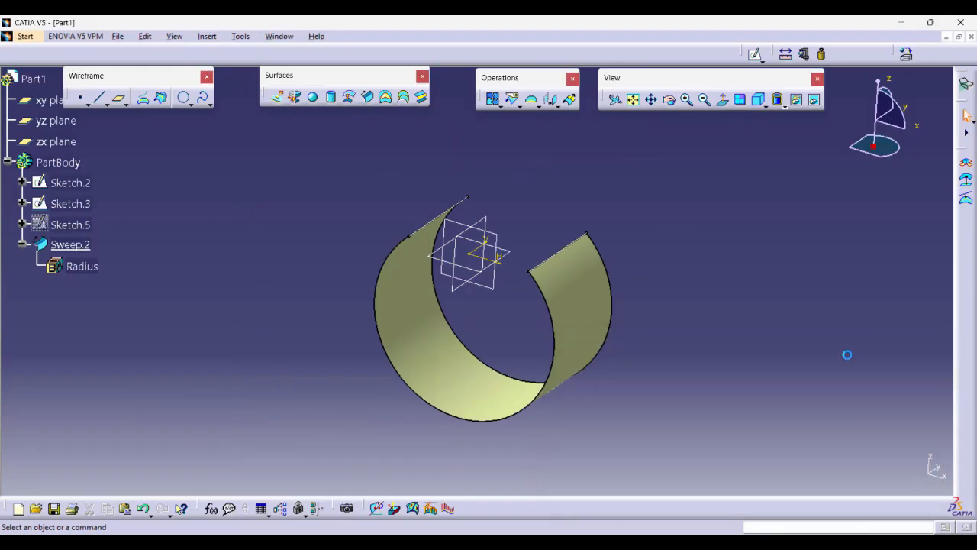
Edit the two-guides sweep to use solution 4, the shallow lower arc between the guide lines.
{"action": "double_click", "coordinate": [413, 279]}
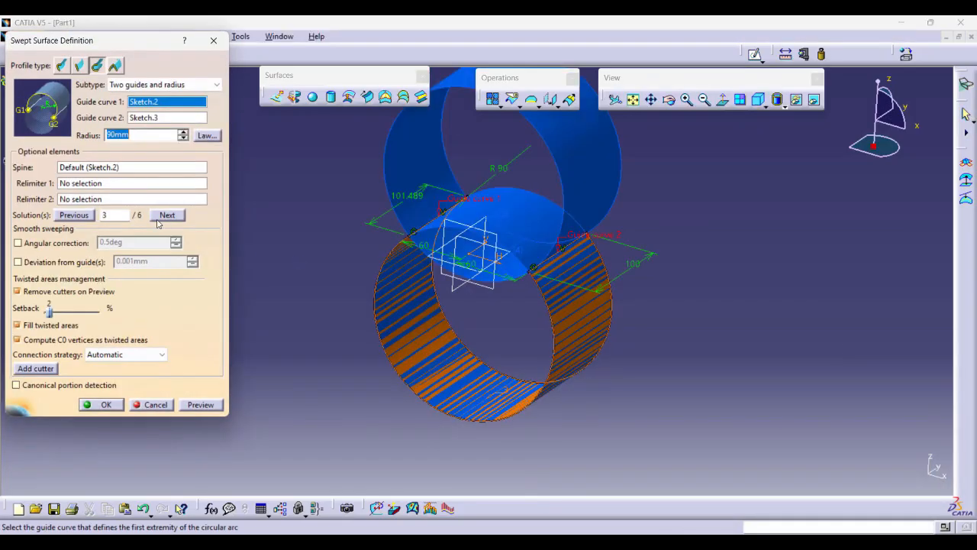
{"action": "left_click", "coordinate": [164, 215]}
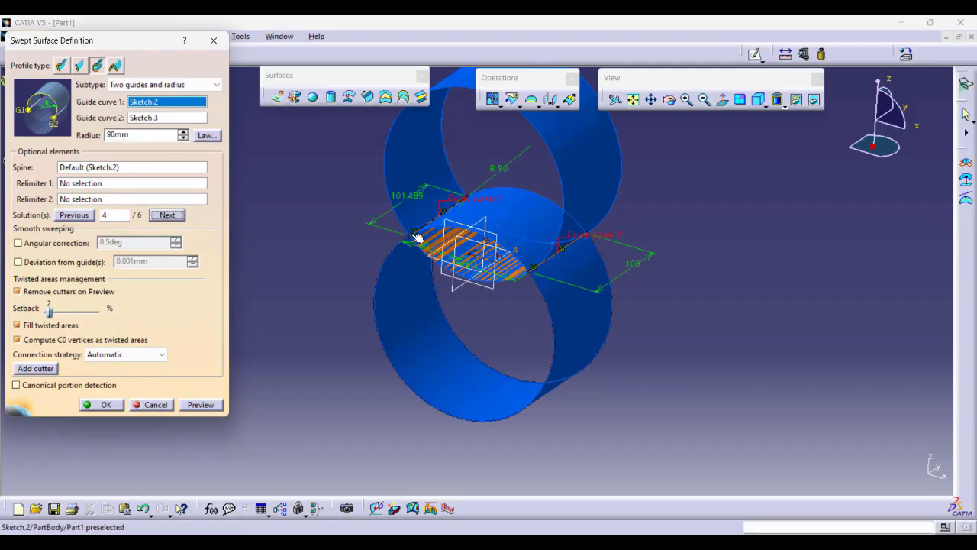
{"action": "left_click", "coordinate": [106, 405]}
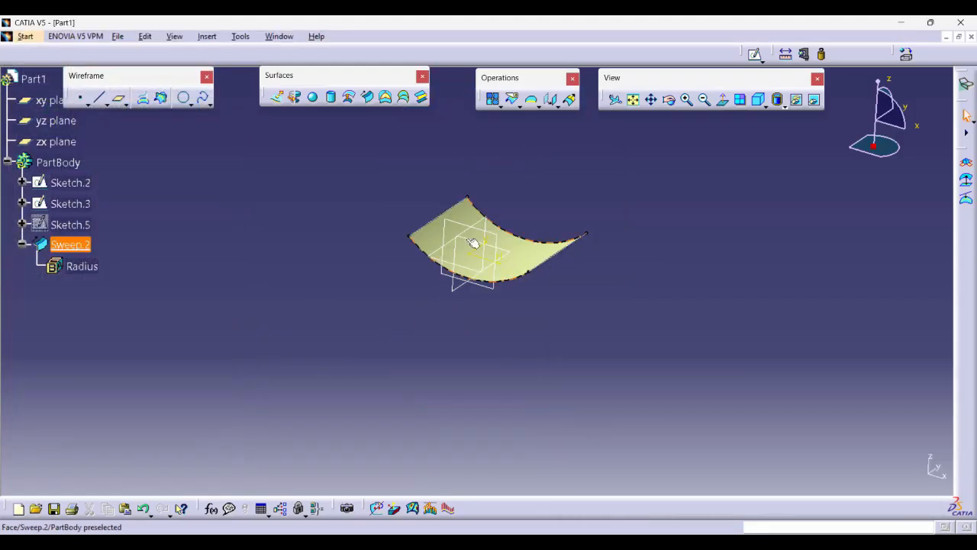
{"action": "left_click", "coordinate": [565, 266]}
Edit the two-guides sweep to use solution 5, the full lower cylinder through both guide lines.
{"action": "double_click", "coordinate": [71, 244]}
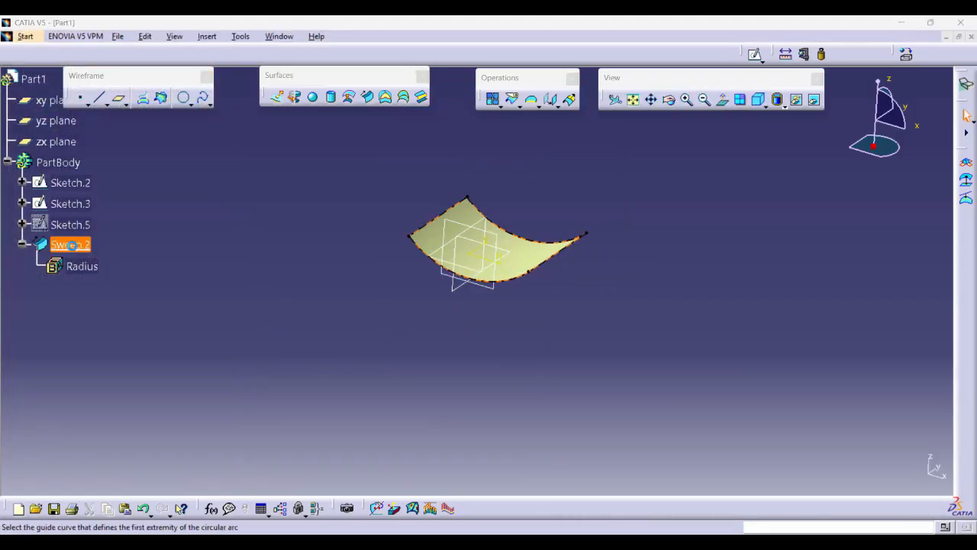
{"action": "left_click", "coordinate": [161, 218]}
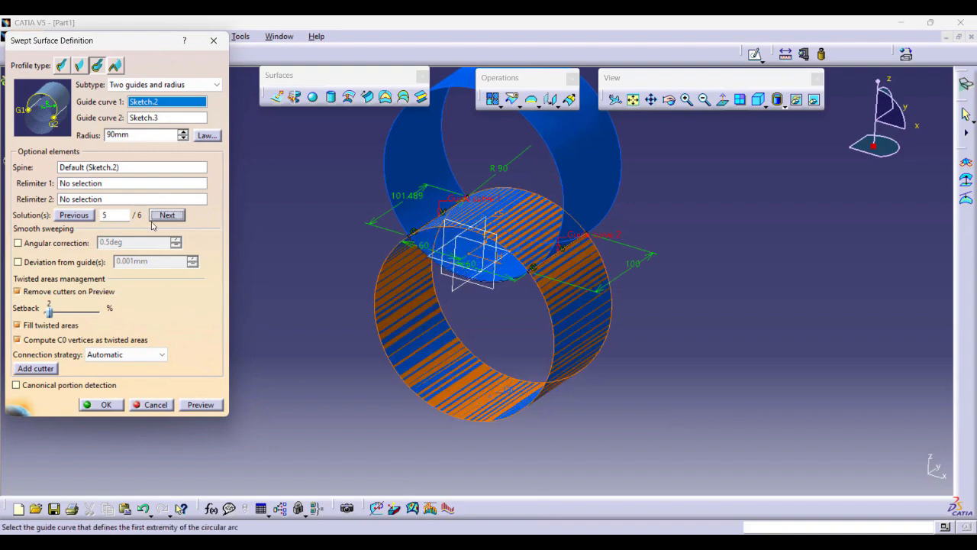
{"action": "left_click", "coordinate": [107, 405]}
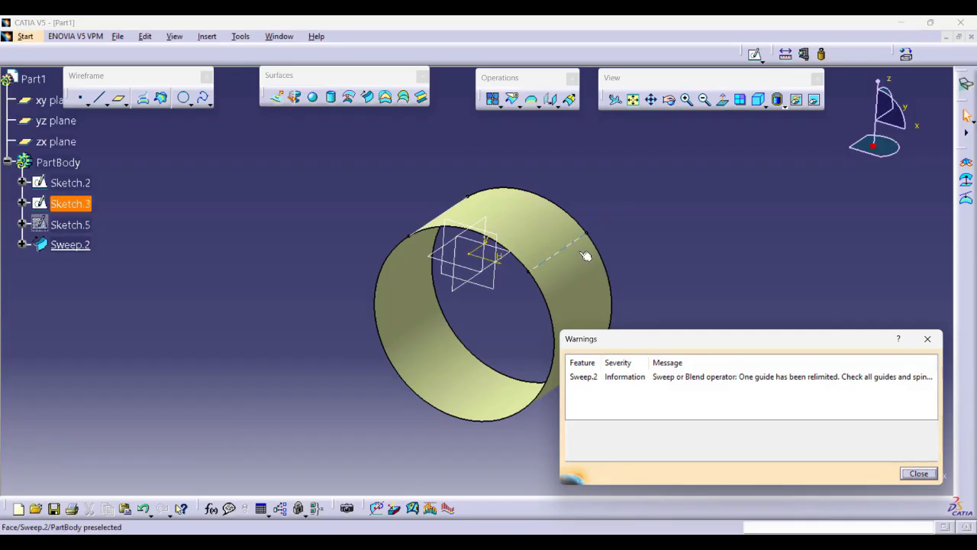
{"action": "left_click", "coordinate": [920, 473]}
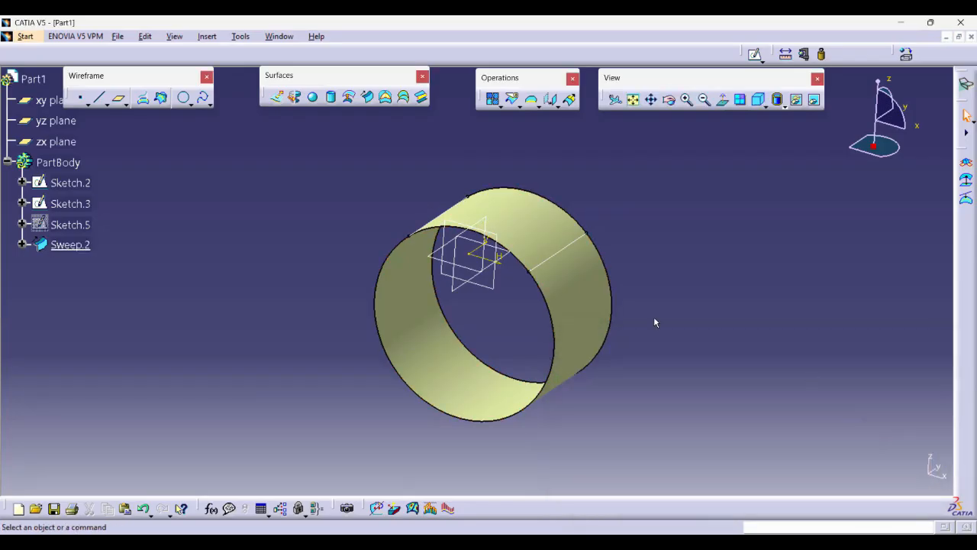
Edit the two-guides sweep to use solution 6, the full upper cylinder through both guide lines.
{"action": "middle_click_drag", "start_coordinate": [654, 321], "coordinate": [563, 204], "text": "ctrl"}
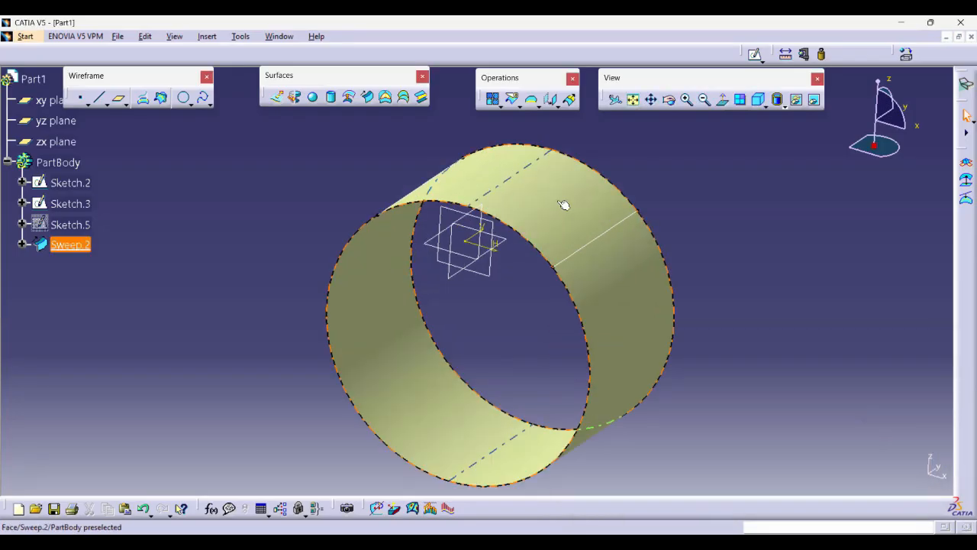
{"action": "double_click", "coordinate": [557, 200]}
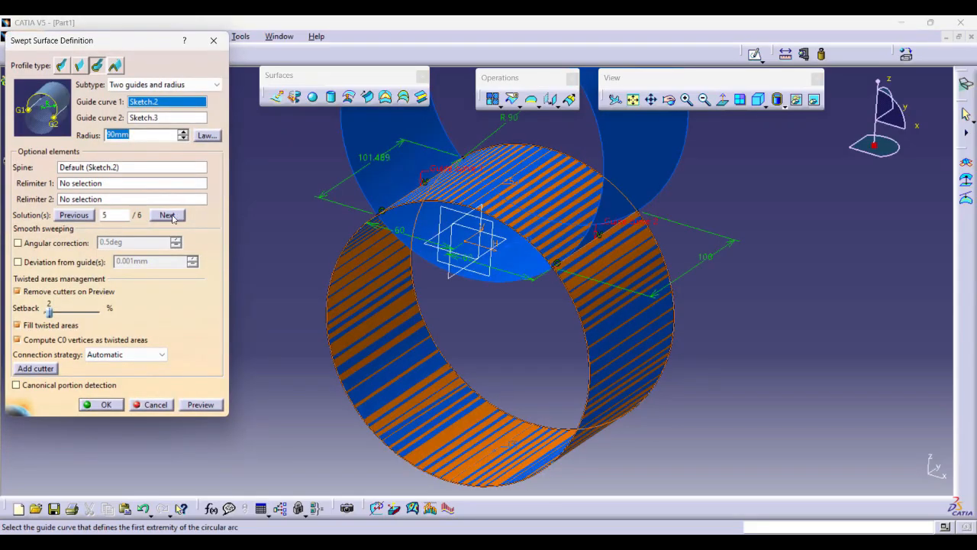
{"action": "left_click", "coordinate": [168, 216]}
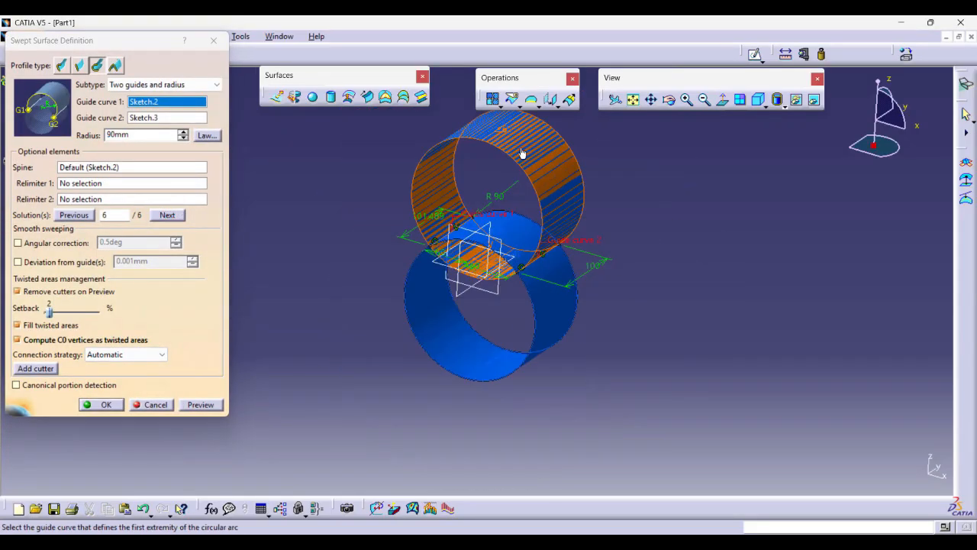
{"action": "left_click", "coordinate": [107, 404]}
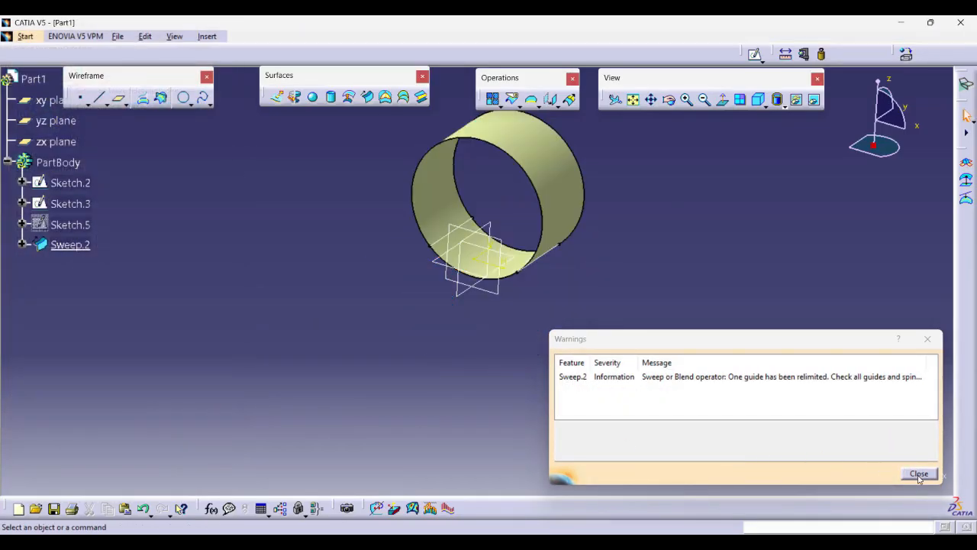
{"action": "left_click", "coordinate": [918, 474]}
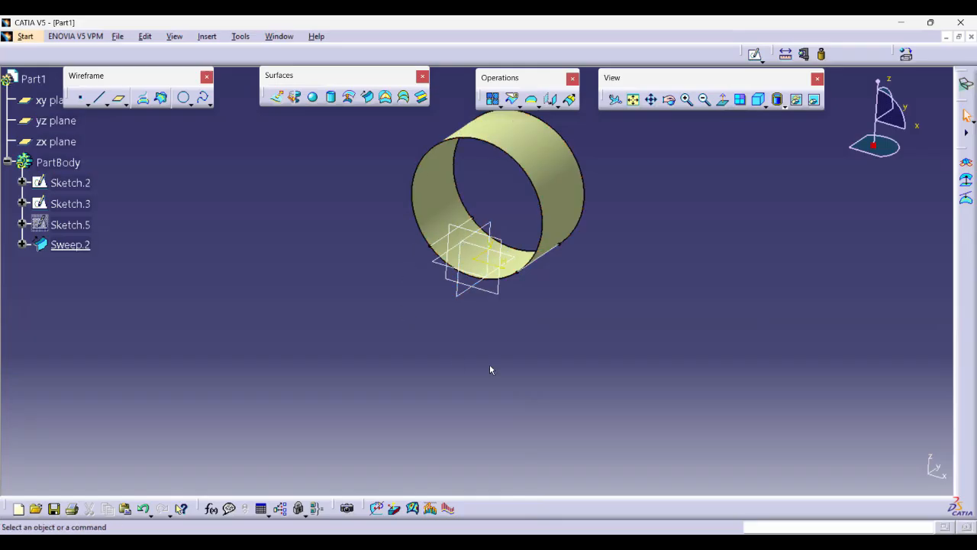
Examine how the cylindrical sweep passes through its two guide lines, Sketch.2 and Sketch.3.
{"action": "left_click", "coordinate": [579, 163]}
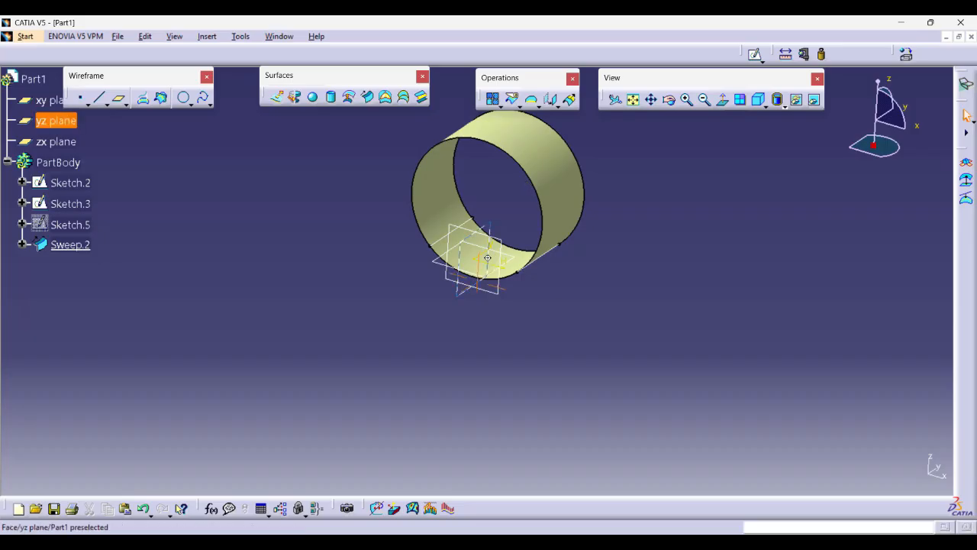
{"action": "middle_click_drag", "start_coordinate": [492, 256], "coordinate": [469, 320]}
{"action": "left_click", "coordinate": [642, 297]}
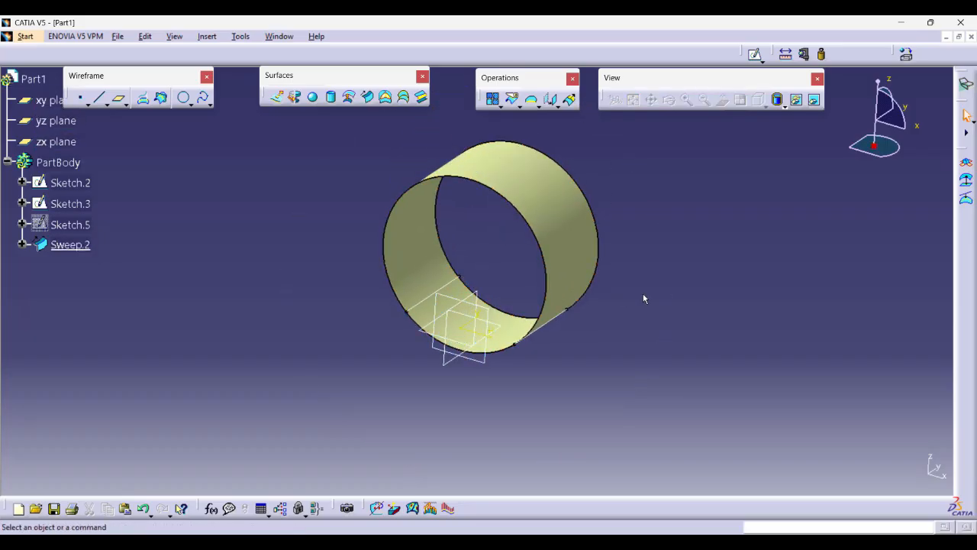
{"action": "left_click", "coordinate": [464, 287]}
{"action": "left_click", "coordinate": [545, 331]}
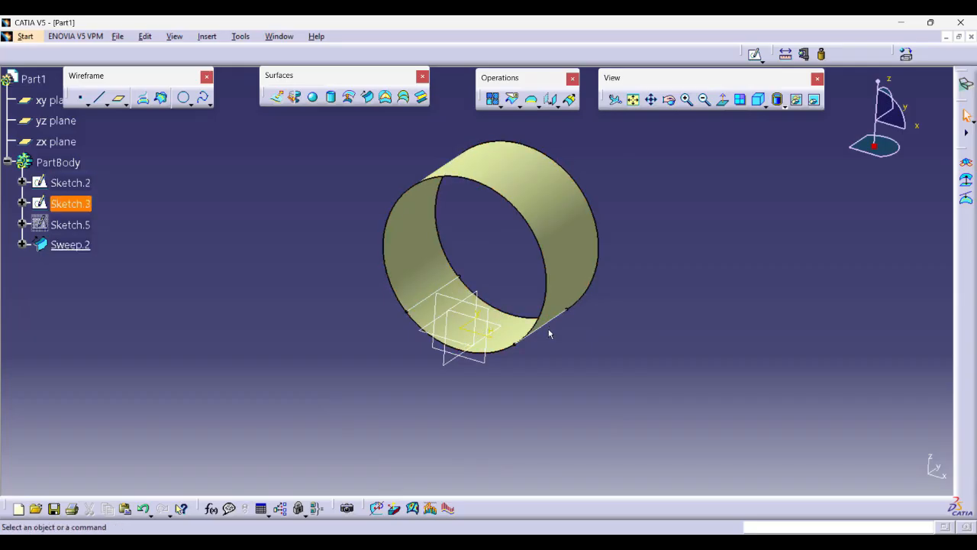
{"action": "left_click", "coordinate": [547, 328]}
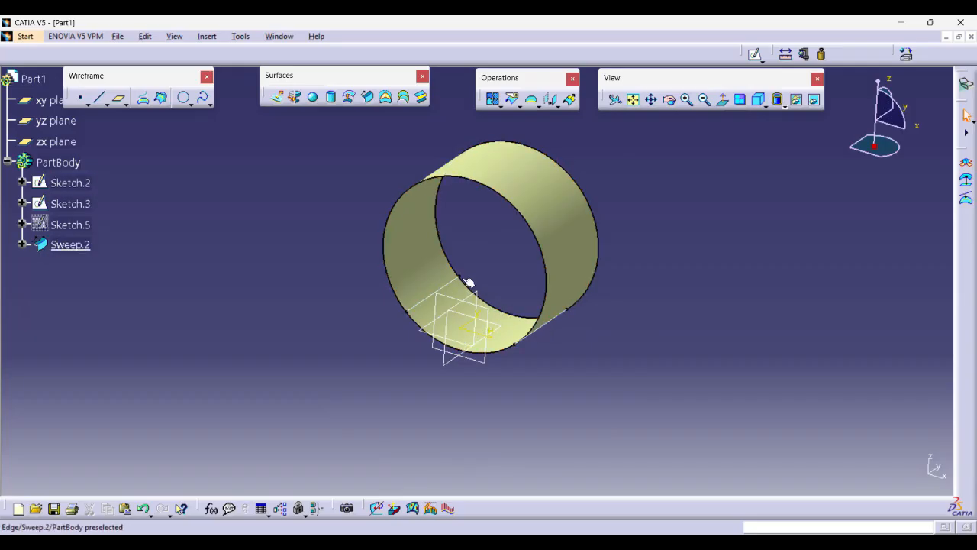
{"action": "left_click", "coordinate": [547, 331]}
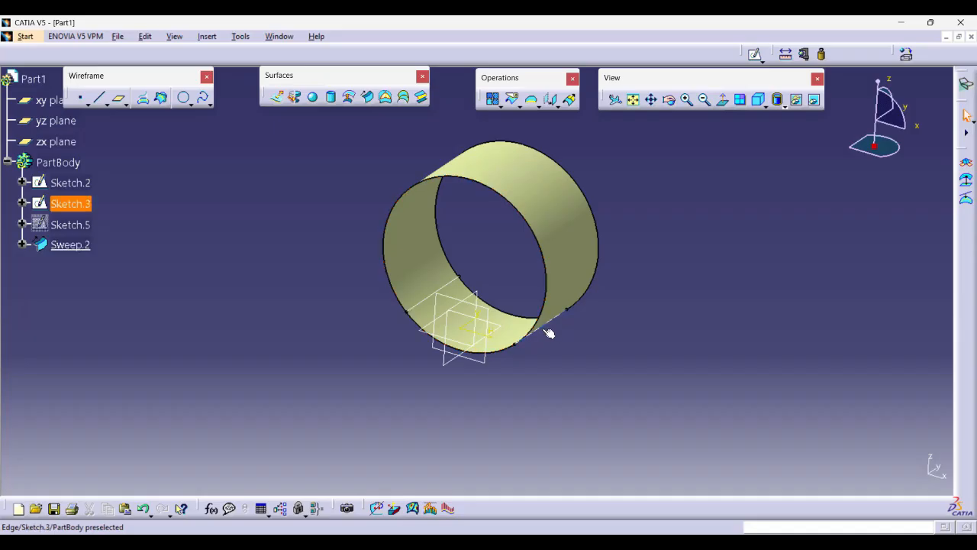
{"action": "left_click", "coordinate": [581, 348]}
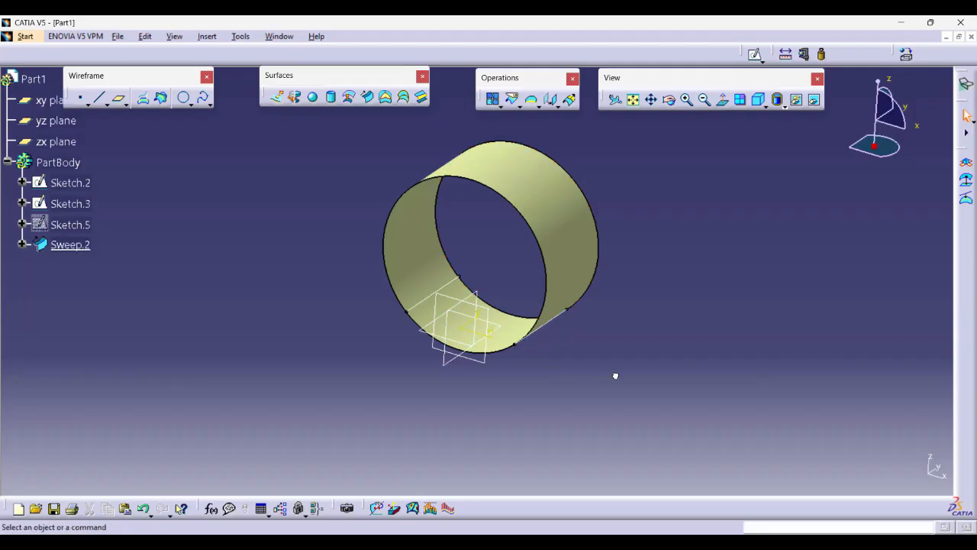
Delete the two-guides-and-radius sweep, Sweep.2, from the part body.
{"action": "right_click", "coordinate": [65, 244]}
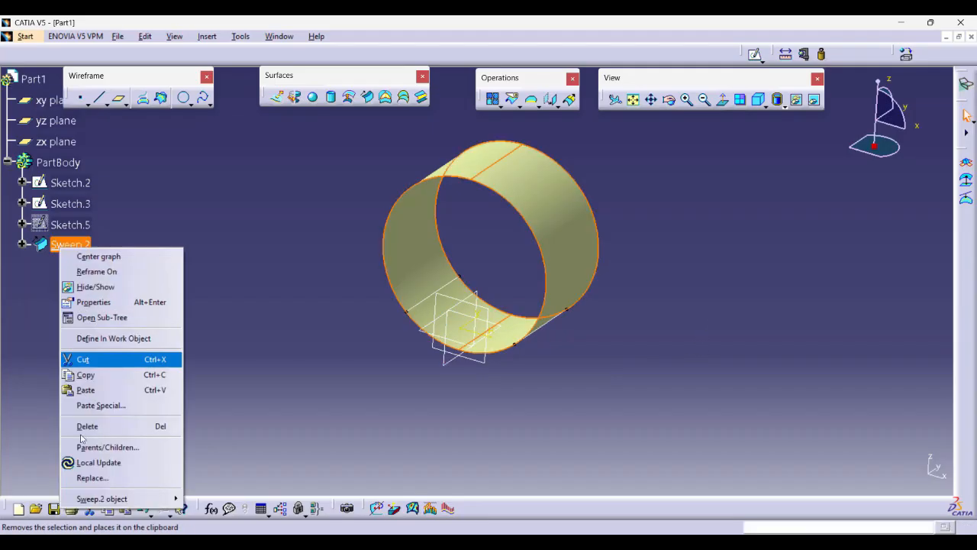
{"action": "left_click", "coordinate": [90, 425]}
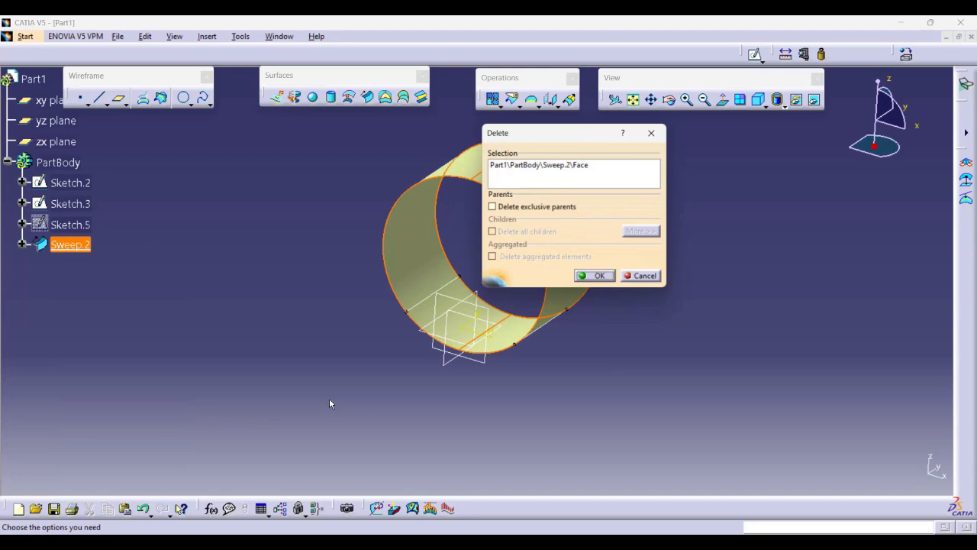
{"action": "left_click", "coordinate": [595, 277]}
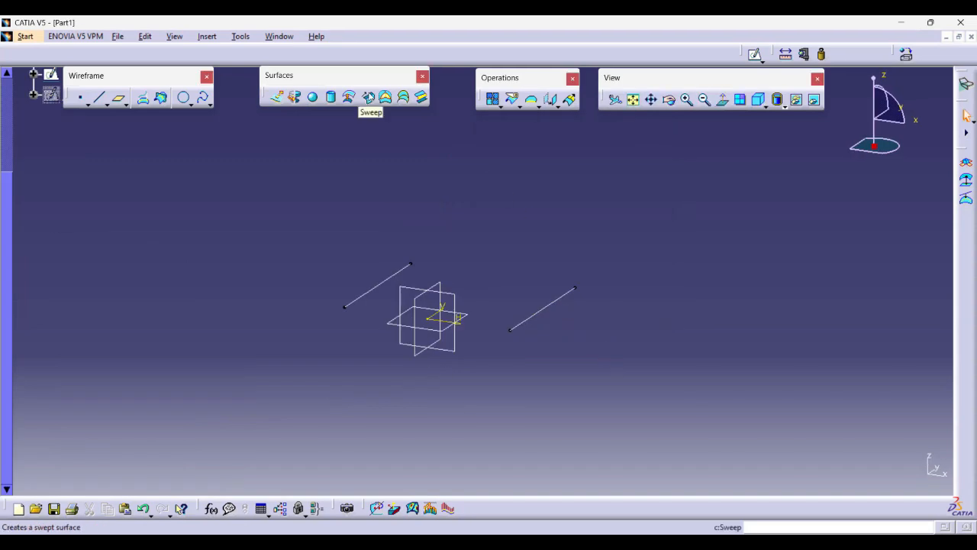
Hide the xy, yz and zx reference planes together.
{"action": "left_click", "coordinate": [367, 97]}
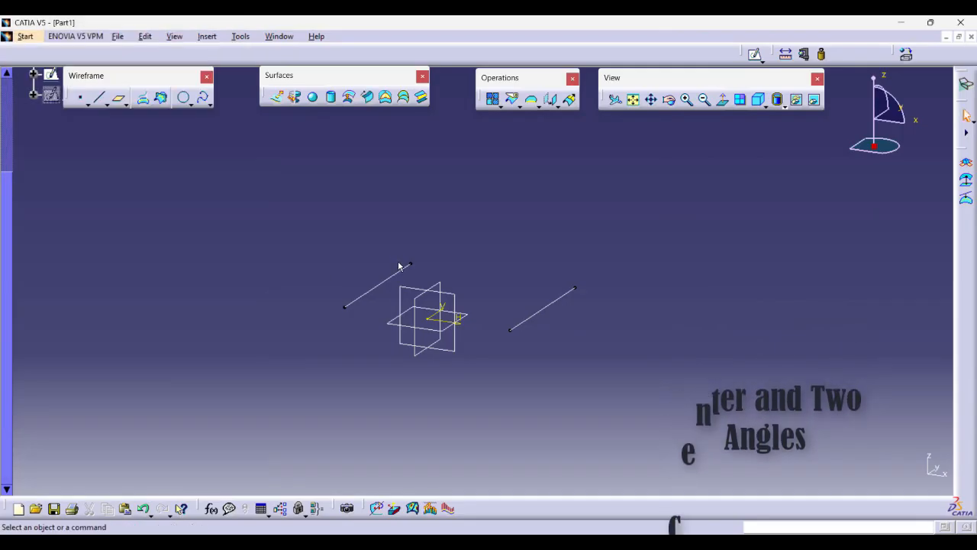
{"action": "scroll", "coordinate": [101, 238], "scroll_direction": "up", "scroll_amount": 3}
{"action": "left_click", "coordinate": [50, 101]}
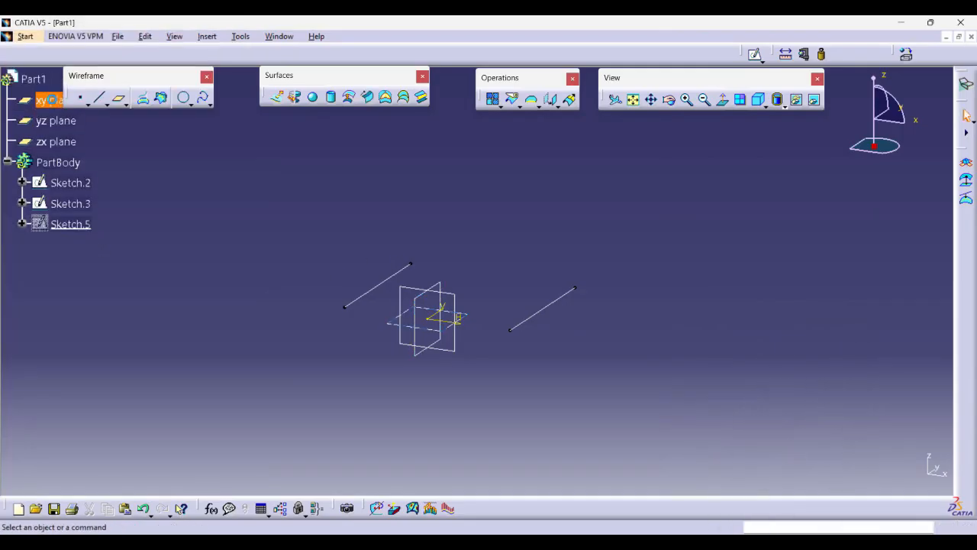
{"action": "left_click", "coordinate": [58, 121], "text": "ctrl"}
{"action": "right_click", "coordinate": [55, 140]}
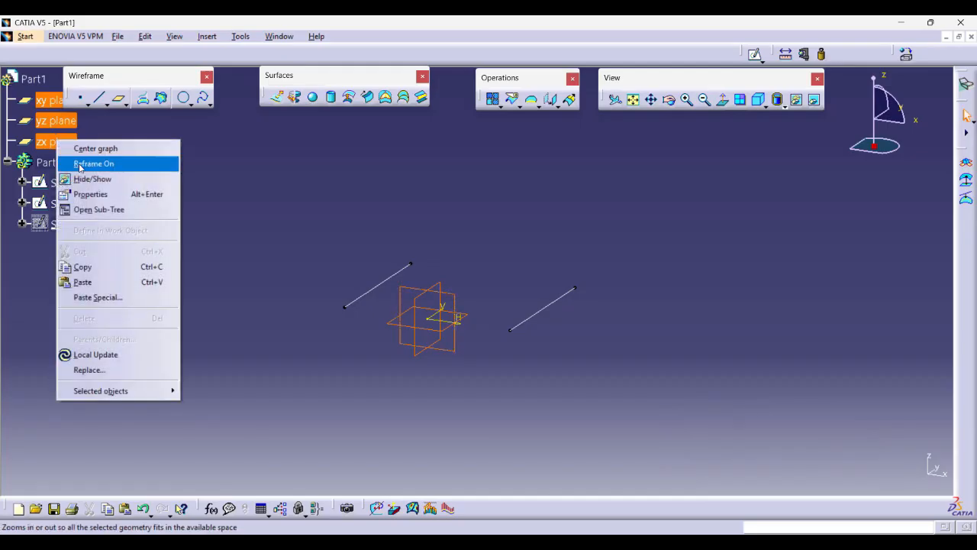
{"action": "left_click", "coordinate": [115, 162]}
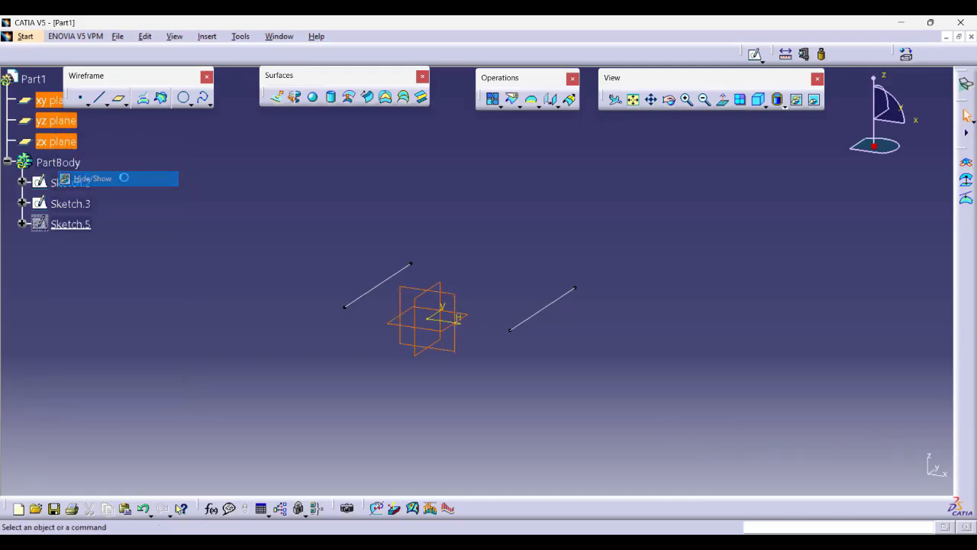
Start a circular sweep of subtype Center and two angles, with Sketch.3 as center curve and Sketch.2 as reference curve.
{"action": "left_click", "coordinate": [367, 97]}
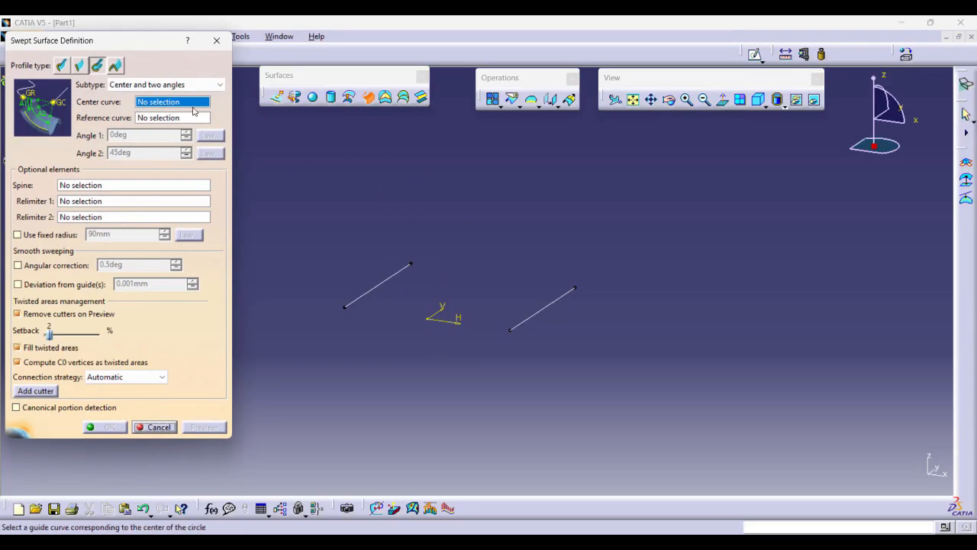
{"action": "left_click", "coordinate": [551, 304]}
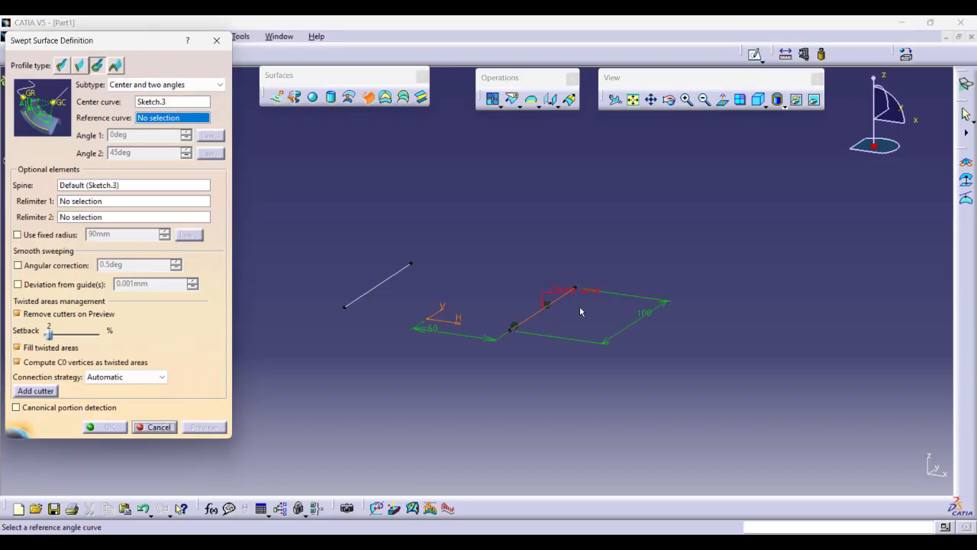
{"action": "left_click", "coordinate": [393, 276]}
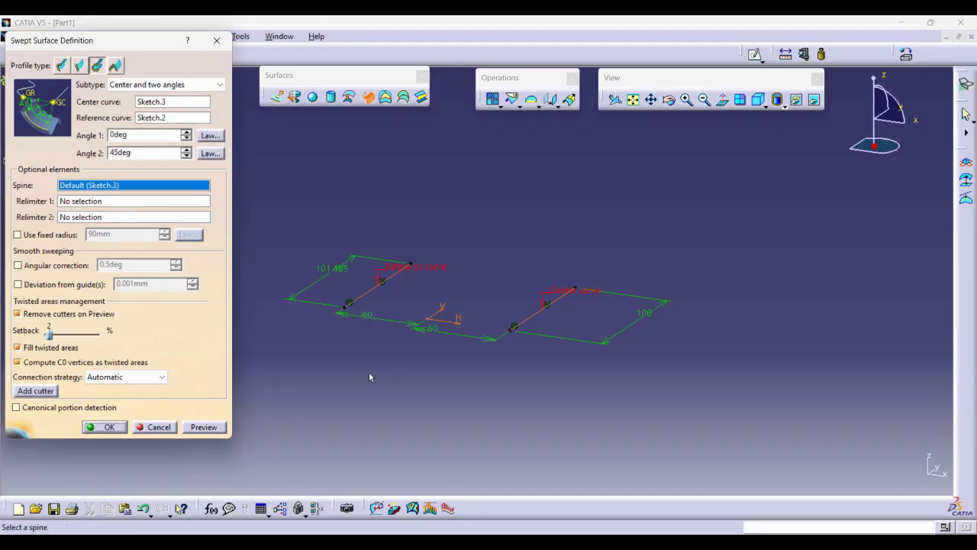
Set Angle 2 of the center-and-two-angles sweep to 180deg and preview the surface.
{"action": "left_click_drag", "start_coordinate": [141, 152], "coordinate": [21, 140]}
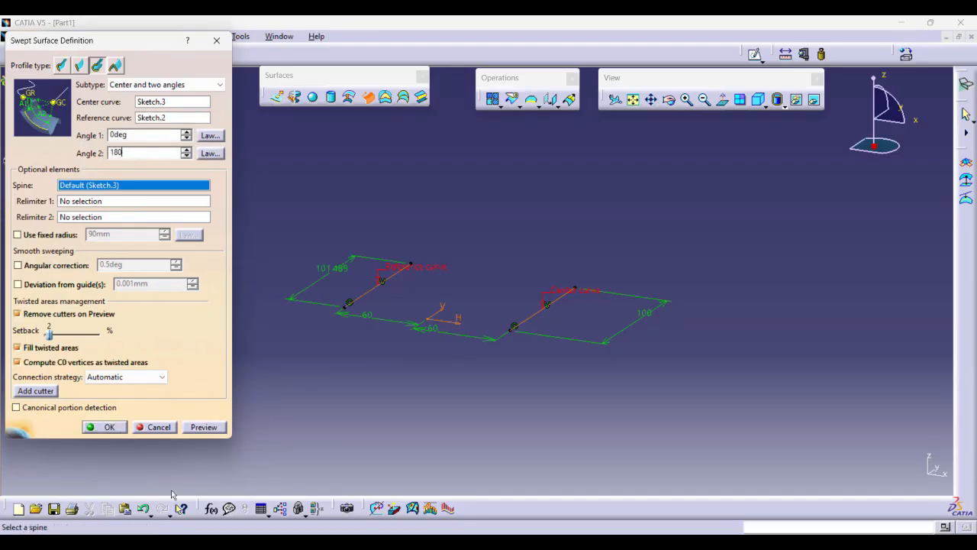
{"action": "left_click", "coordinate": [203, 427]}
{"action": "left_click", "coordinate": [915, 471]}
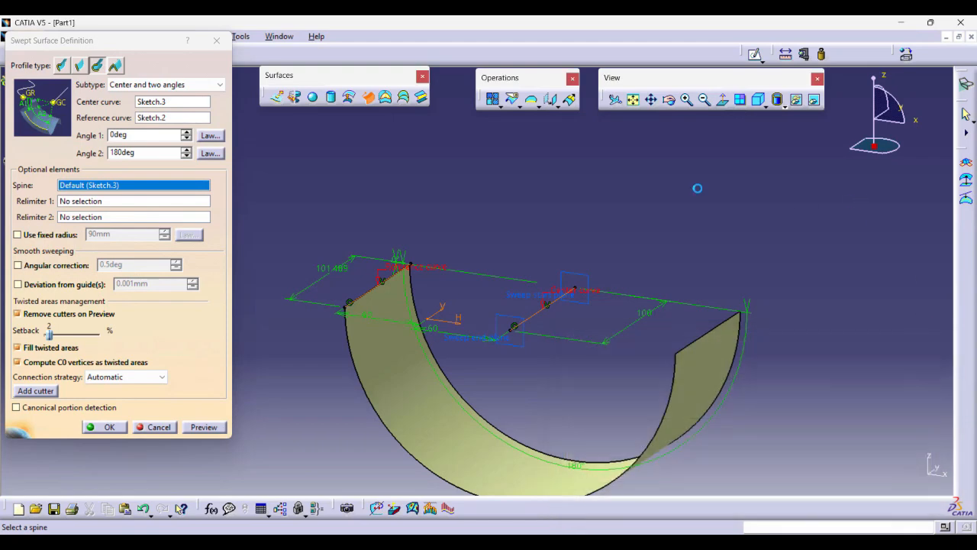
{"action": "mouse_move", "coordinate": [644, 135]}
{"action": "middle_mouse_down"}
{"action": "mouse_move", "coordinate": [586, 258]}
{"action": "mouse_move", "coordinate": [551, 262]}
{"action": "middle_mouse_up"}
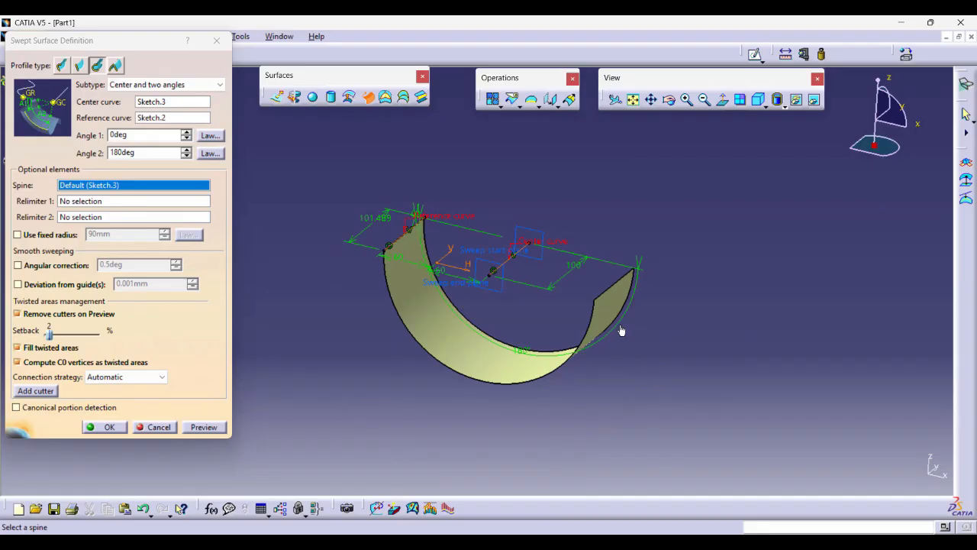
Set Angle 1 of the center-and-two-angles sweep to 30deg and preview the surface.
{"action": "left_click", "coordinate": [132, 135]}
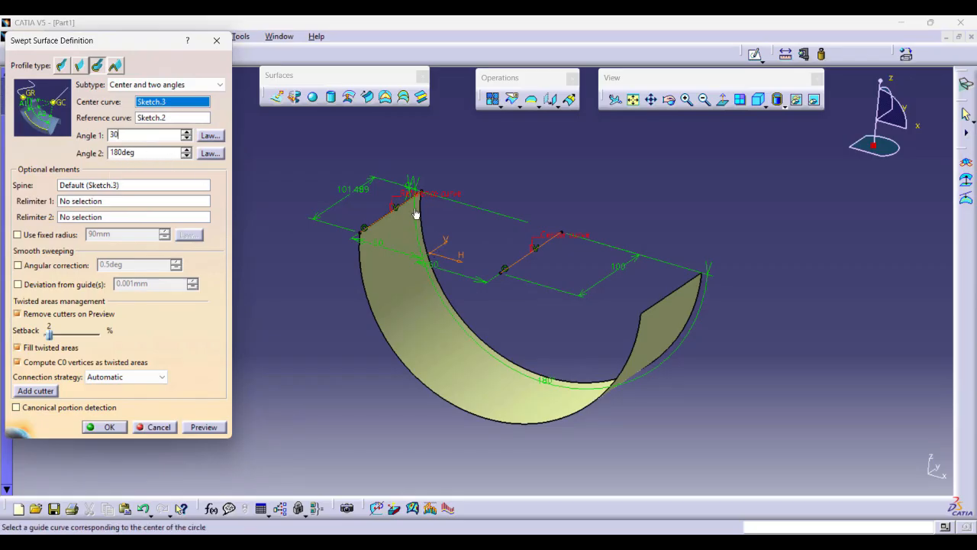
{"action": "left_click", "coordinate": [205, 427]}
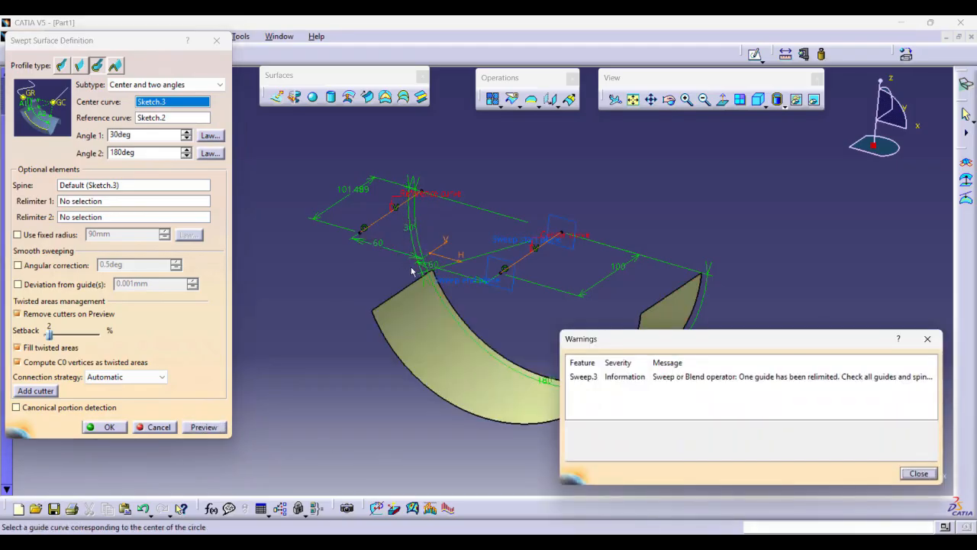
{"action": "left_click", "coordinate": [918, 473]}
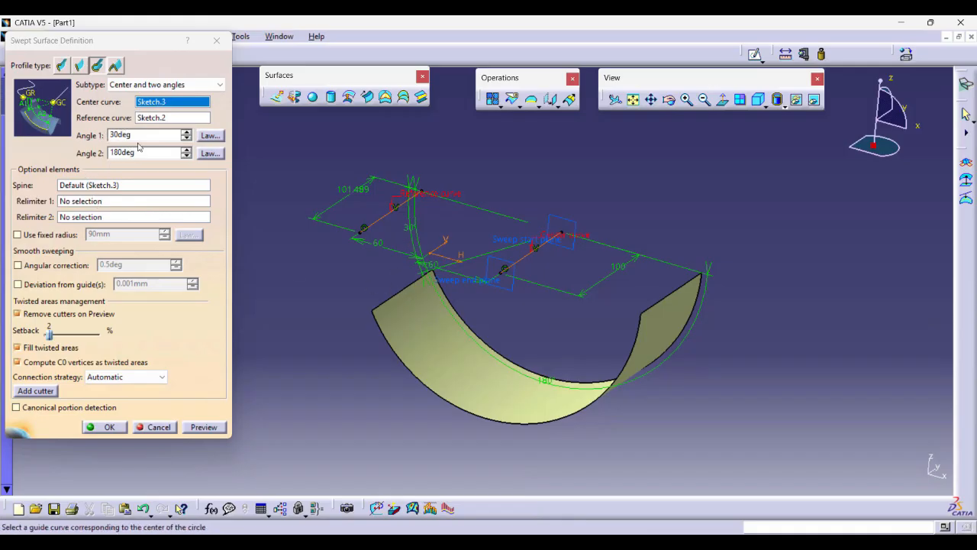
Set Angle 2 of the center-and-two-angles sweep to 360deg and preview the surface.
{"action": "left_click", "coordinate": [138, 150]}
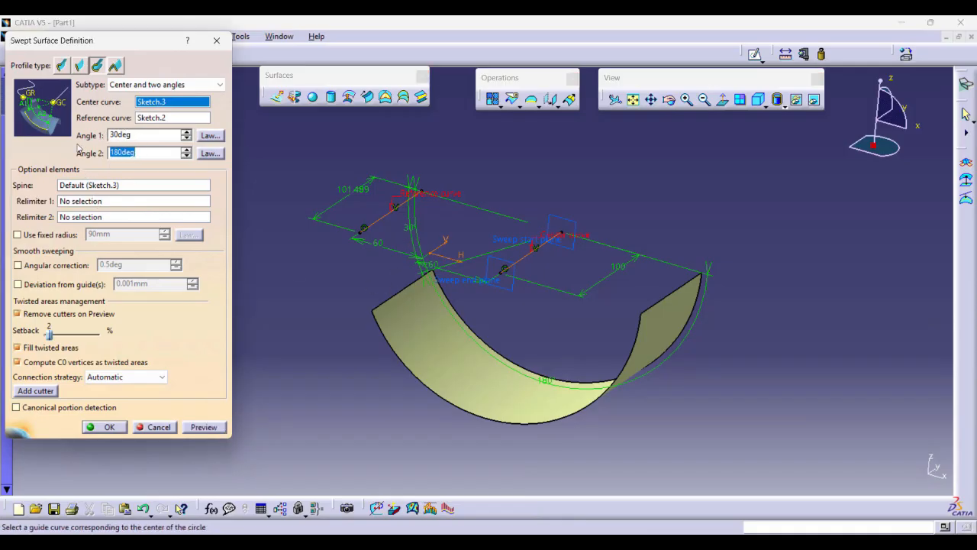
{"action": "type", "text": "360"}
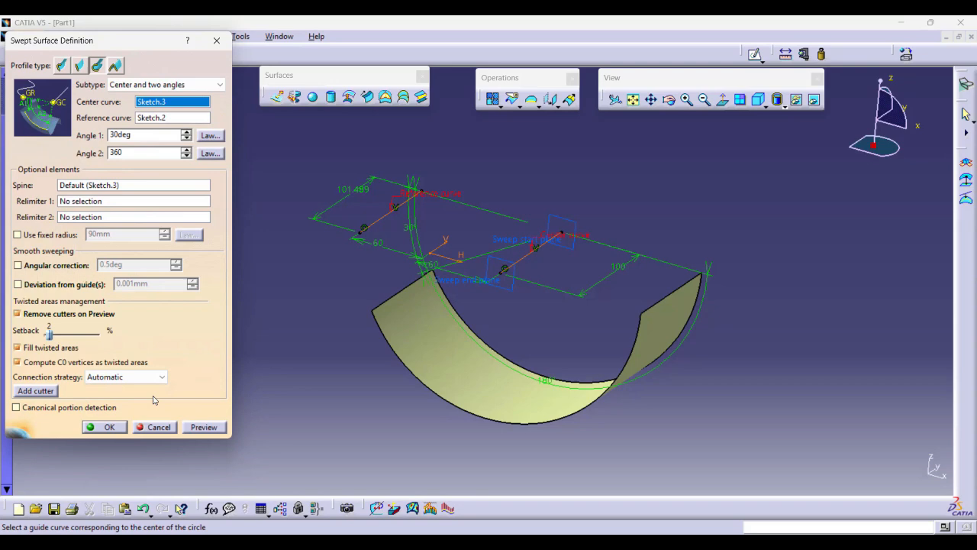
{"action": "left_click", "coordinate": [204, 427]}
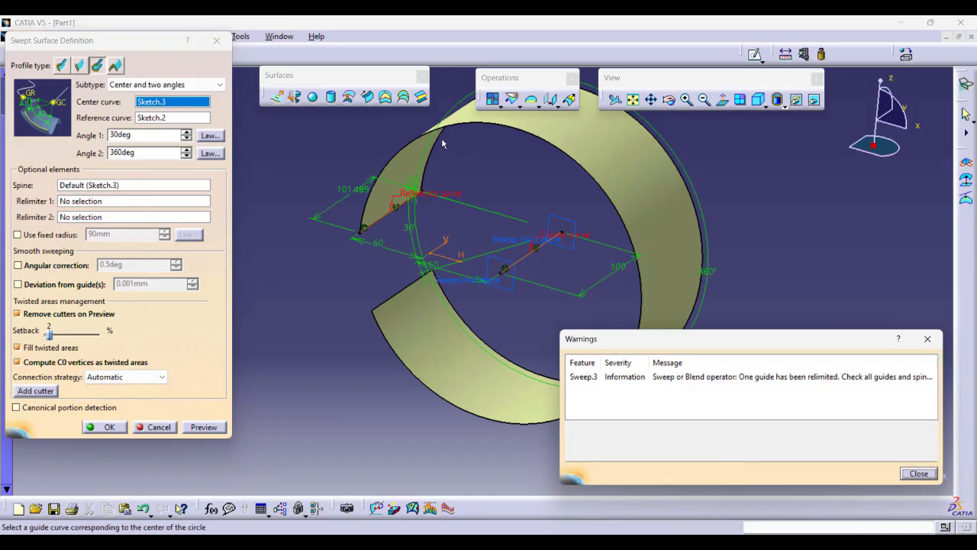
Set Angle 1 of the sweep to 0deg and preview the surface as a full revolution.
{"action": "double_click", "coordinate": [147, 154]}
{"action": "double_click", "coordinate": [139, 136]}
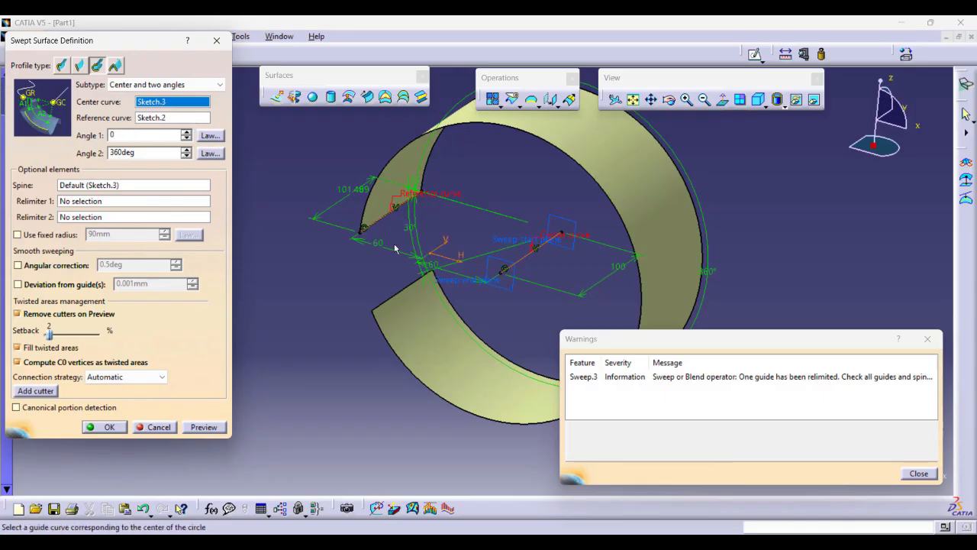
{"action": "left_click", "coordinate": [204, 428]}
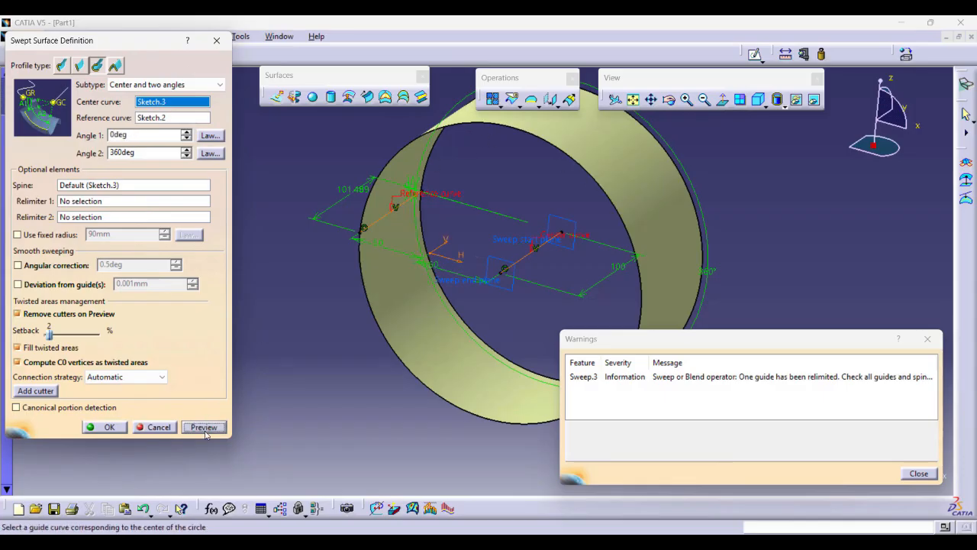
Set Angle 1 of the sweep to 180deg, preview the surface and create the sweep.
{"action": "left_click", "coordinate": [126, 135]}
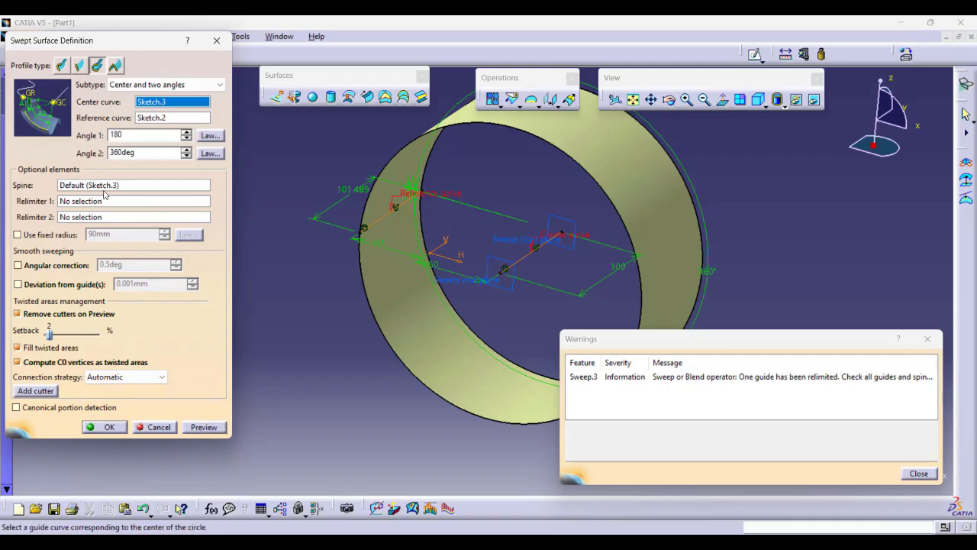
{"action": "left_click", "coordinate": [192, 426]}
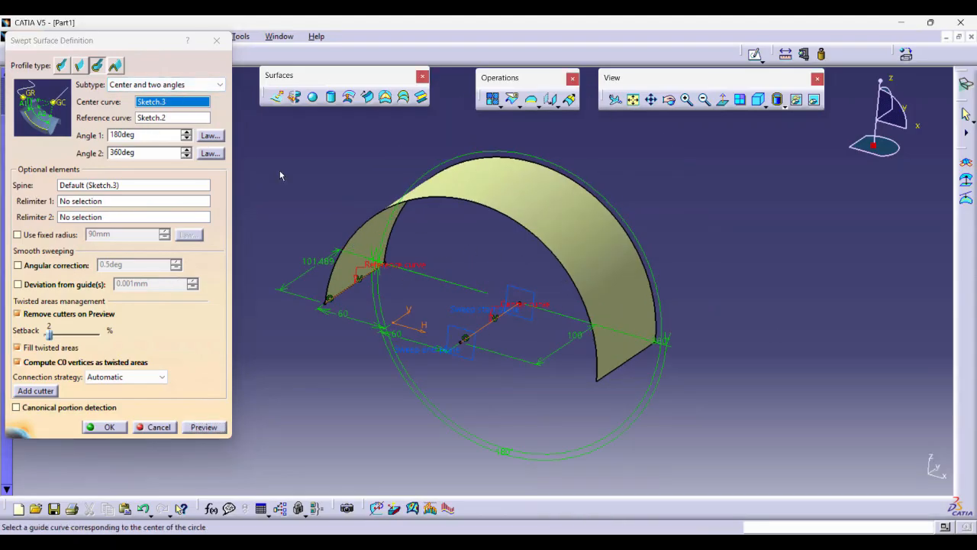
{"action": "left_click", "coordinate": [105, 427]}
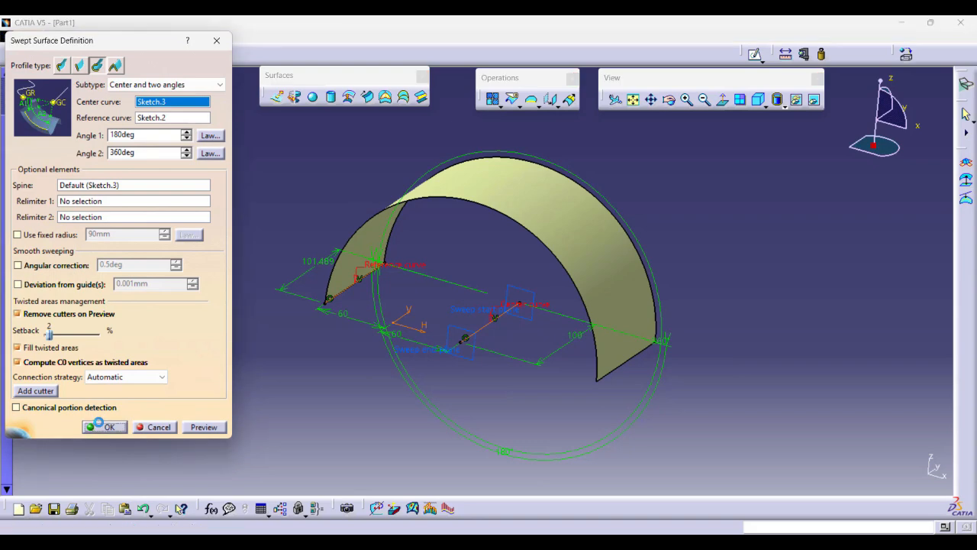
{"action": "middle_click_drag", "start_coordinate": [454, 332], "coordinate": [454, 341]}
{"action": "left_click", "coordinate": [453, 341]}
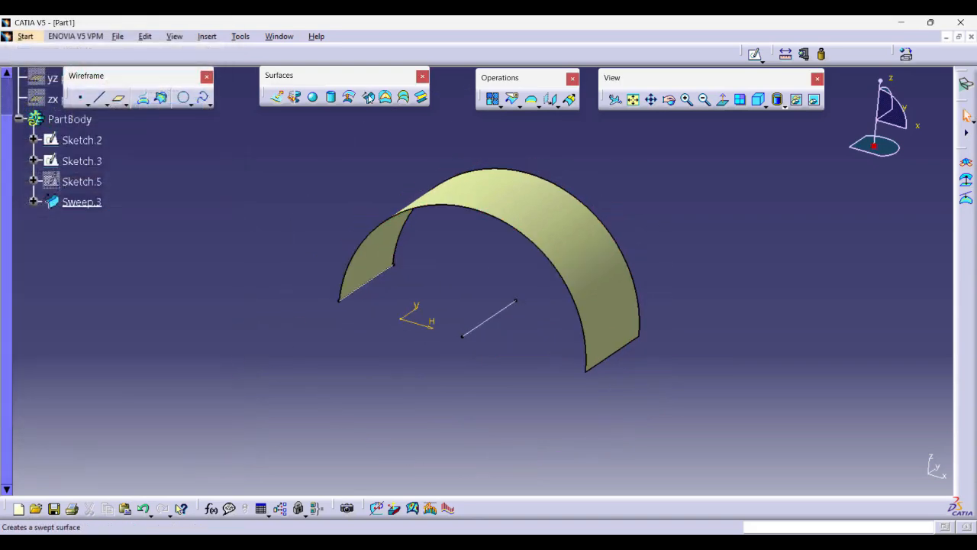
{"action": "left_click", "coordinate": [369, 97]}
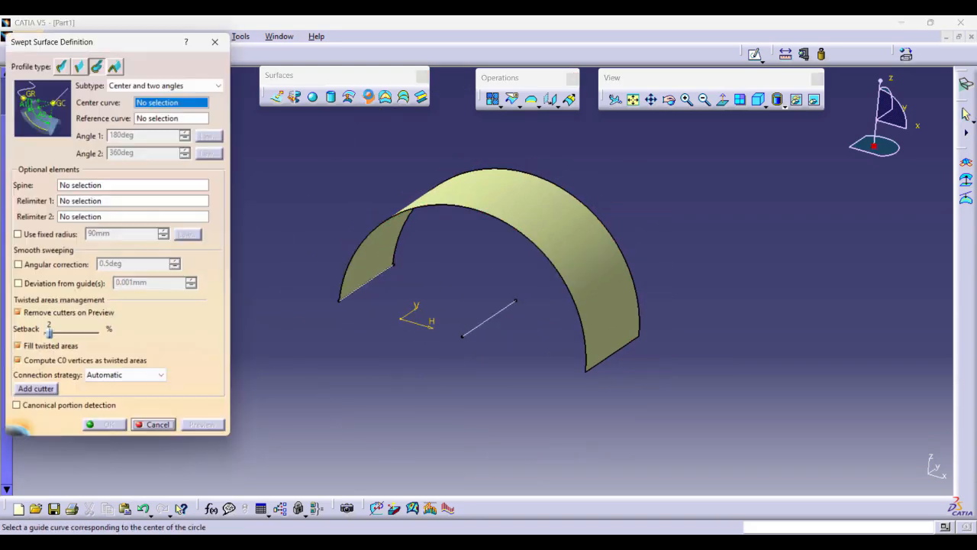
{"action": "left_click", "coordinate": [167, 87]}
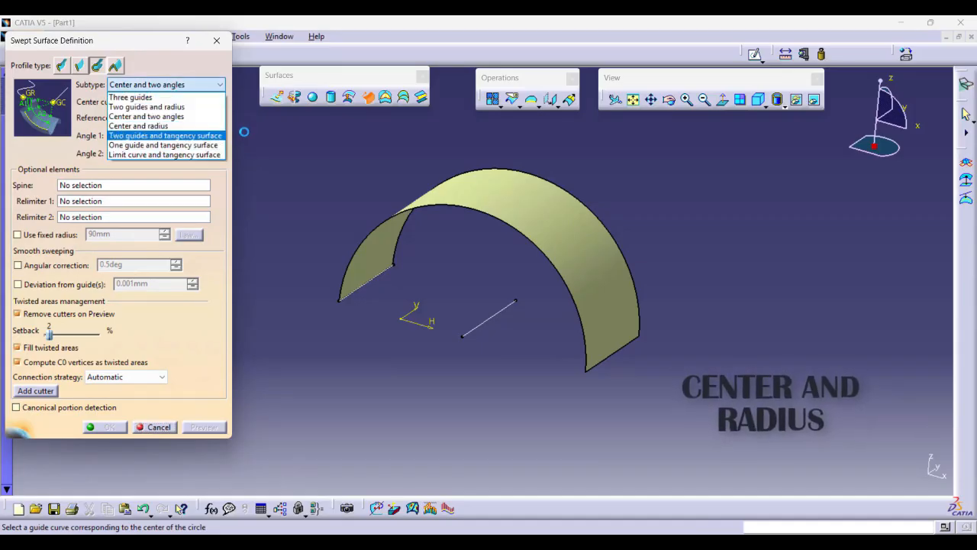
{"action": "left_click", "coordinate": [217, 41]}
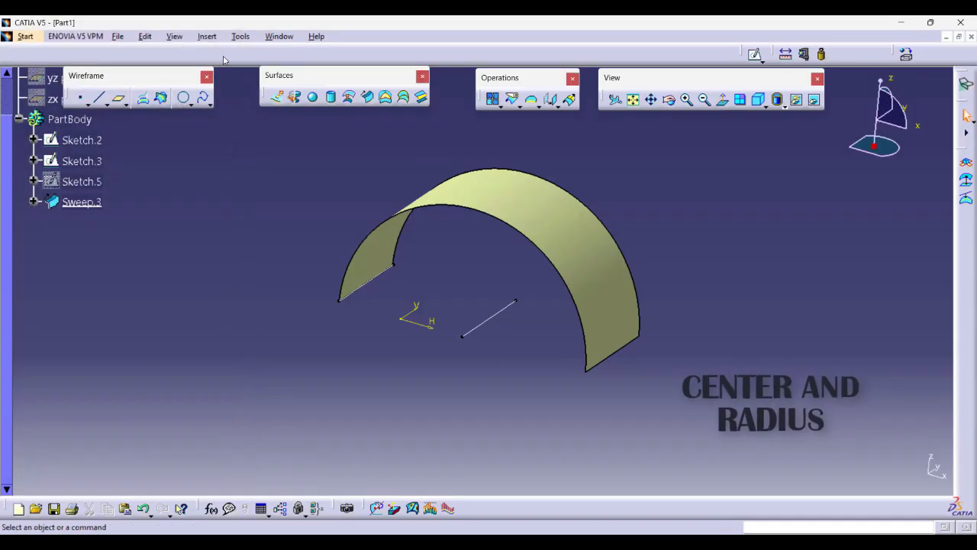
Delete the center-and-two-angles sweep, Sweep.3, from the part body and hide Sketch.2.
{"action": "left_click", "coordinate": [91, 203]}
{"action": "right_click", "coordinate": [87, 204]}
{"action": "left_click", "coordinate": [115, 383]}
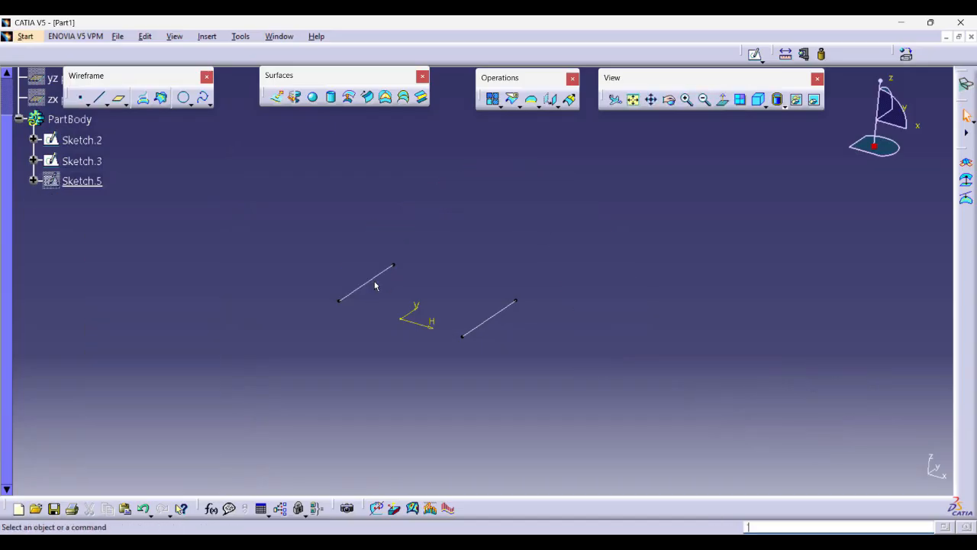
{"action": "right_click", "coordinate": [378, 280]}
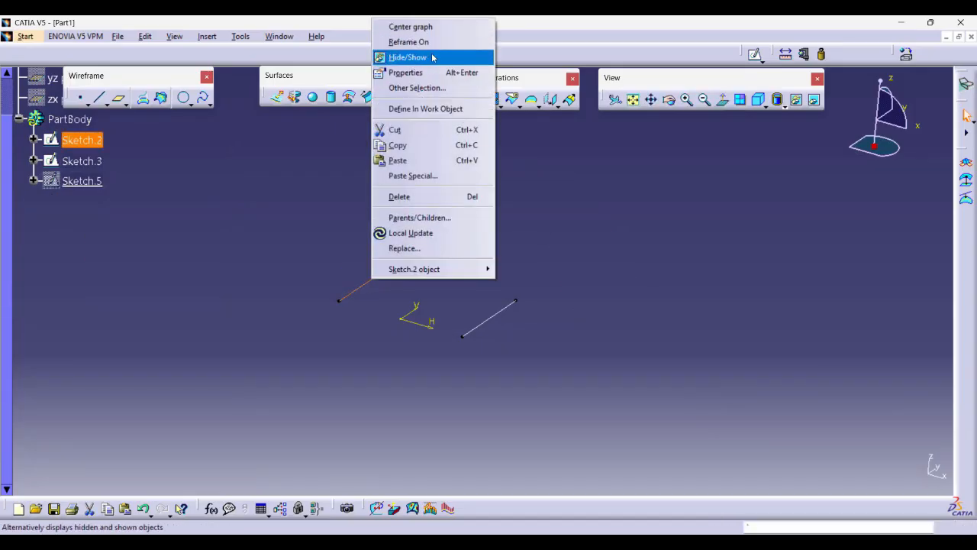
{"action": "left_click", "coordinate": [408, 57]}
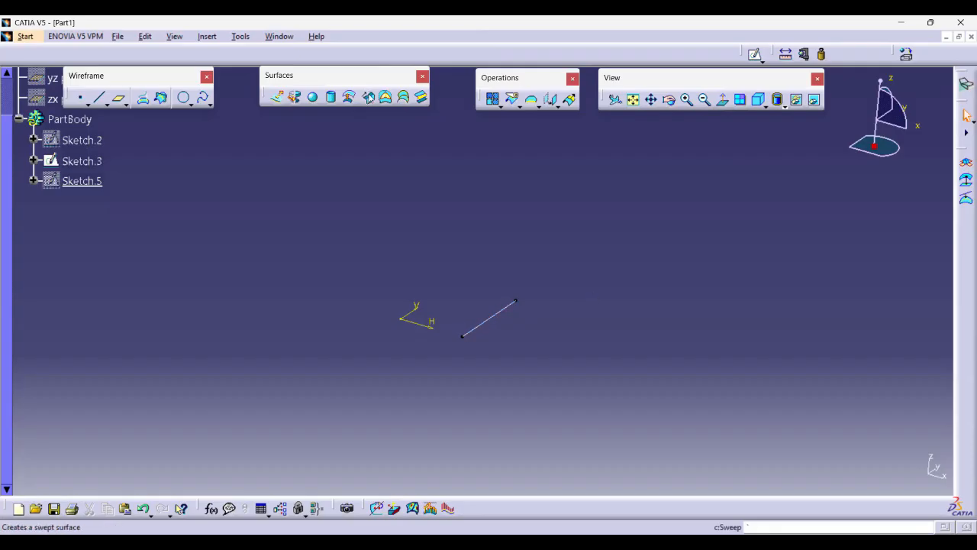
Create a circular sweep of subtype Center and radius with Sketch.3 as center curve and a radius of 120 mm.
{"action": "left_click", "coordinate": [368, 97]}
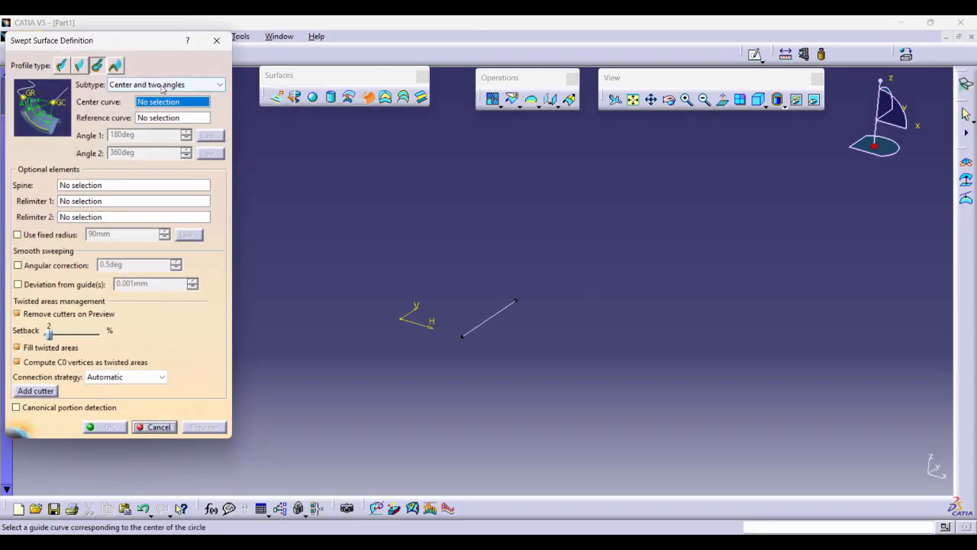
{"action": "left_click", "coordinate": [157, 85]}
{"action": "left_click", "coordinate": [152, 125]}
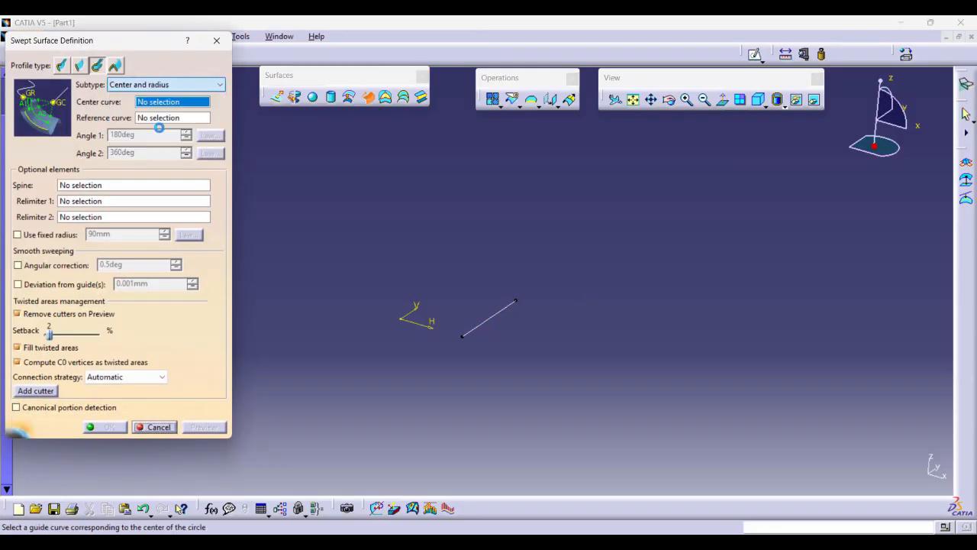
{"action": "left_click", "coordinate": [503, 308]}
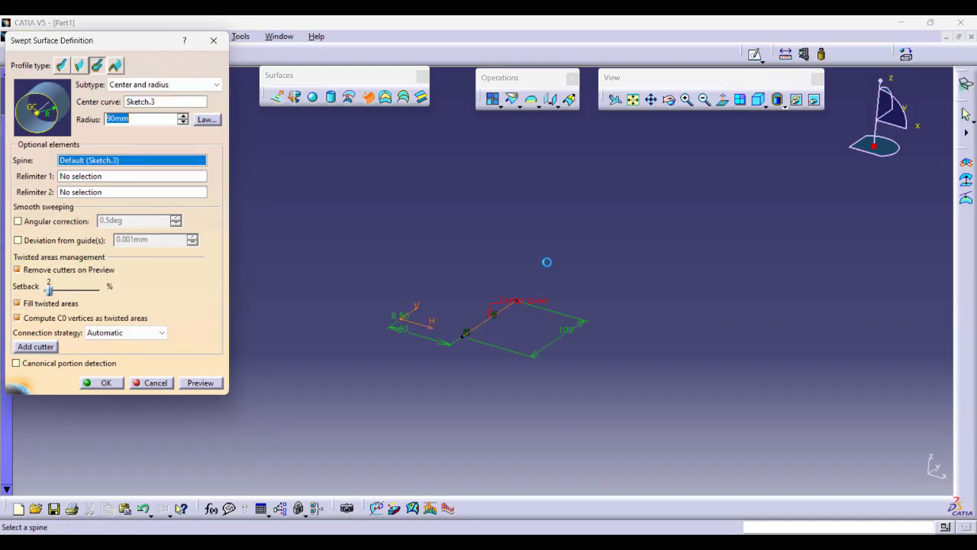
{"action": "left_click_drag", "start_coordinate": [106, 118], "coordinate": [161, 128]}
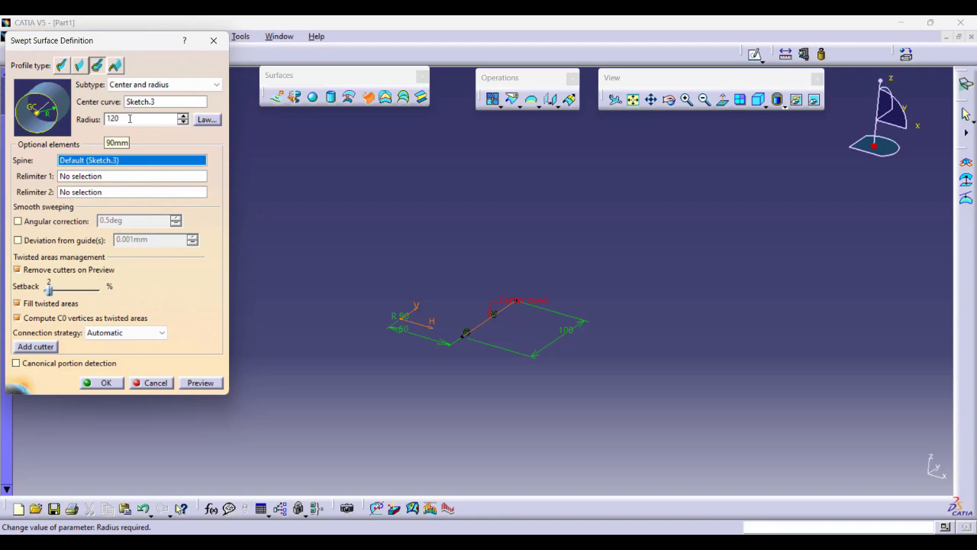
{"action": "left_click", "coordinate": [200, 382]}
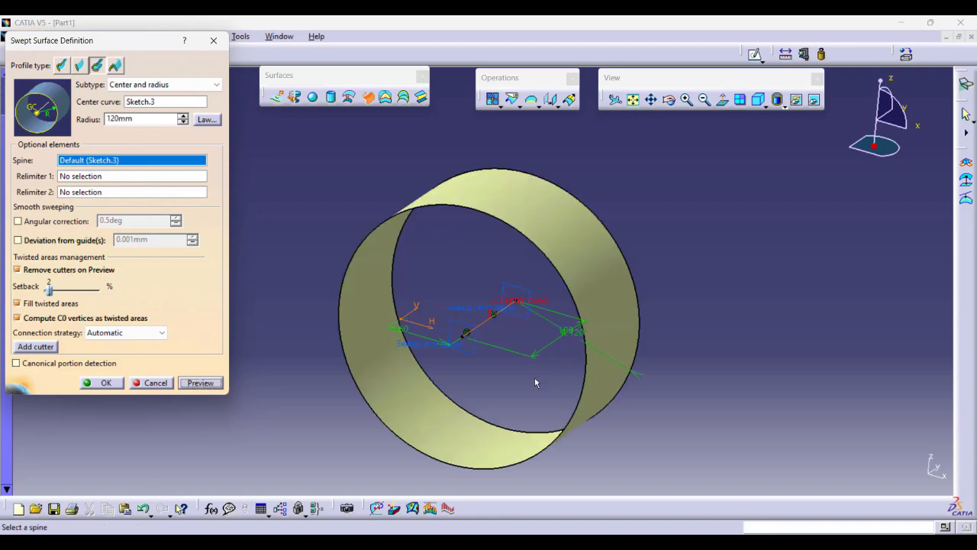
{"action": "left_click", "coordinate": [216, 85]}
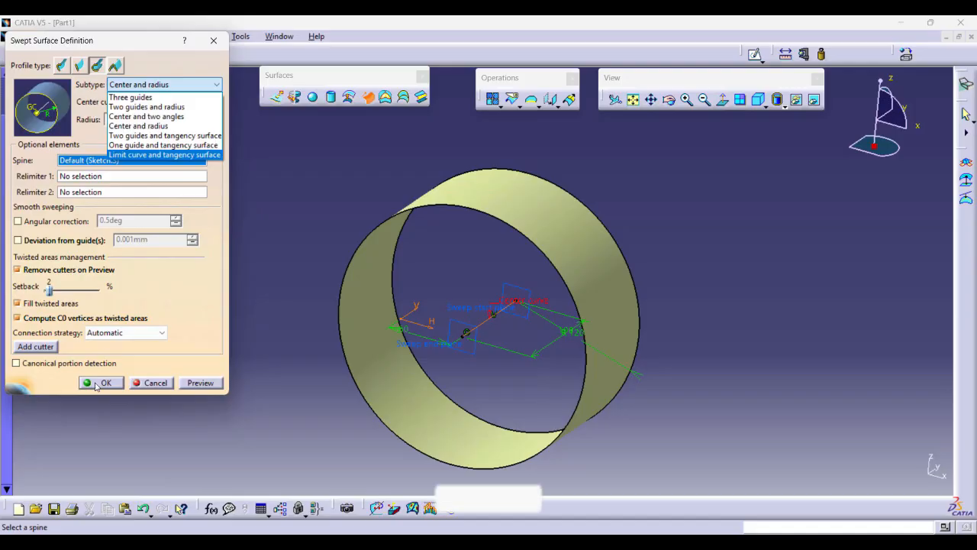
{"action": "left_click", "coordinate": [225, 349]}
{"action": "left_click", "coordinate": [359, 236]}
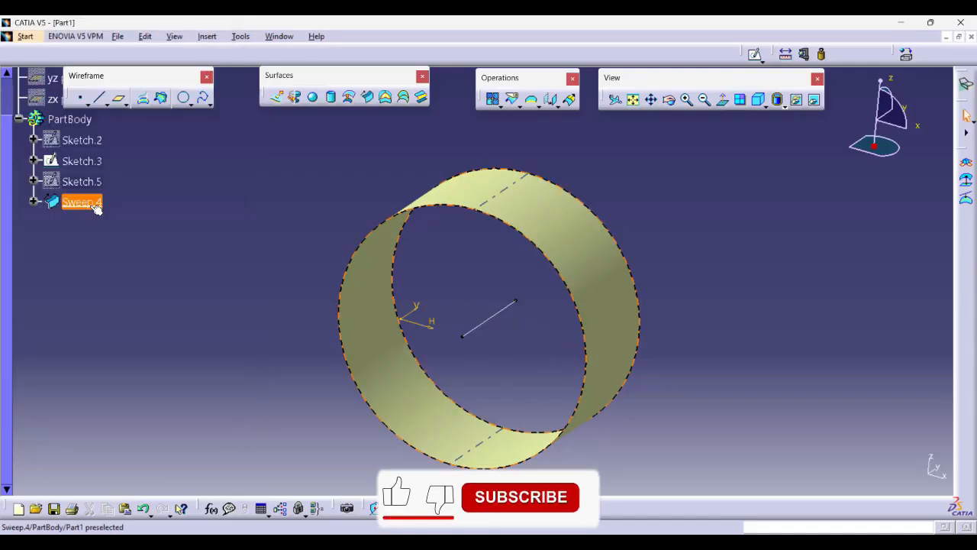
Edit the center-and-radius sweep, Sweep.4, and set its radius to 60 mm.
{"action": "double_click", "coordinate": [93, 204]}
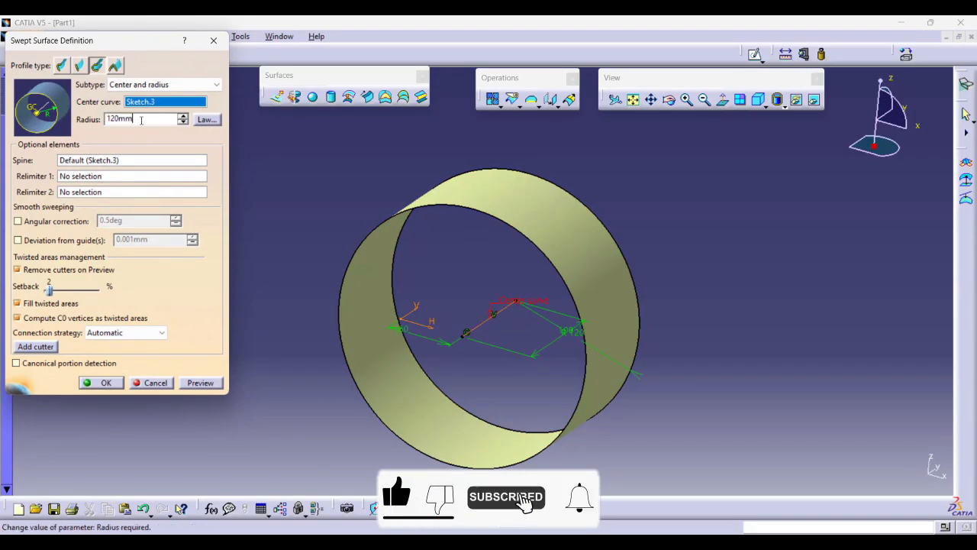
{"action": "type", "text": "9"}
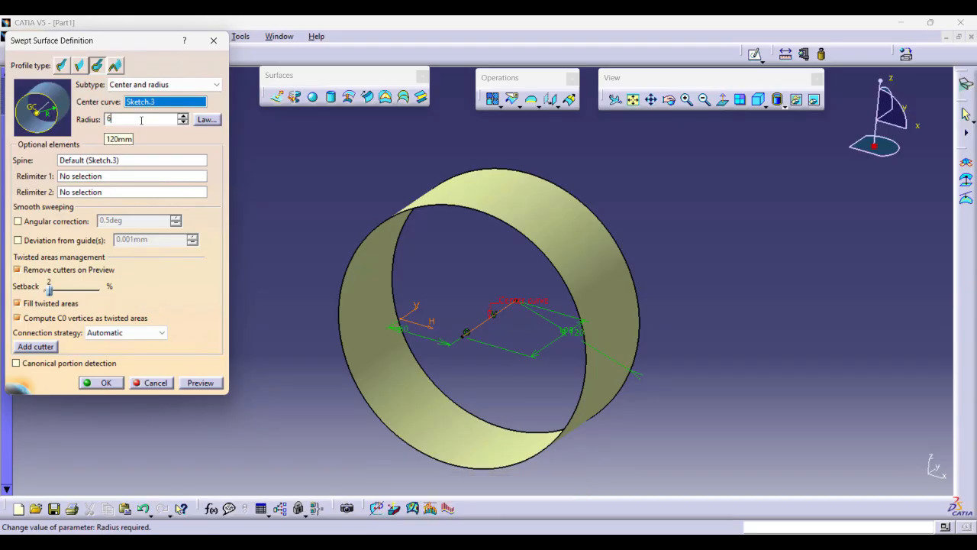
{"action": "key", "text": "Return"}
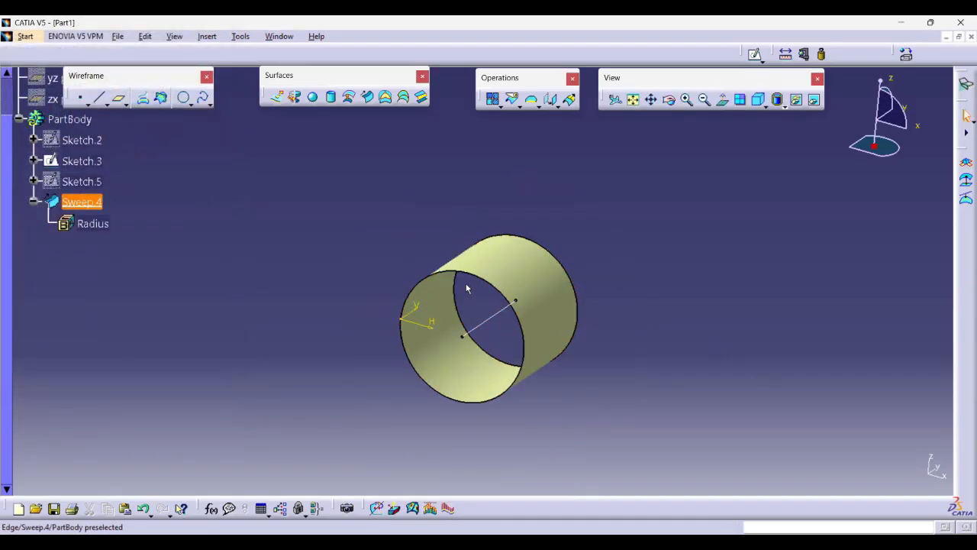
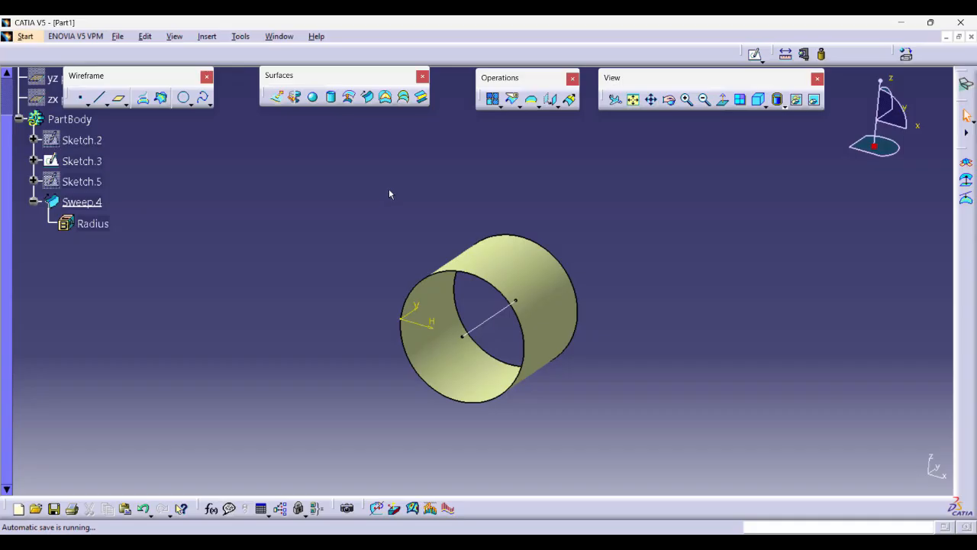
{"action": "left_click", "coordinate": [368, 97]}
{"action": "left_click", "coordinate": [164, 84]}
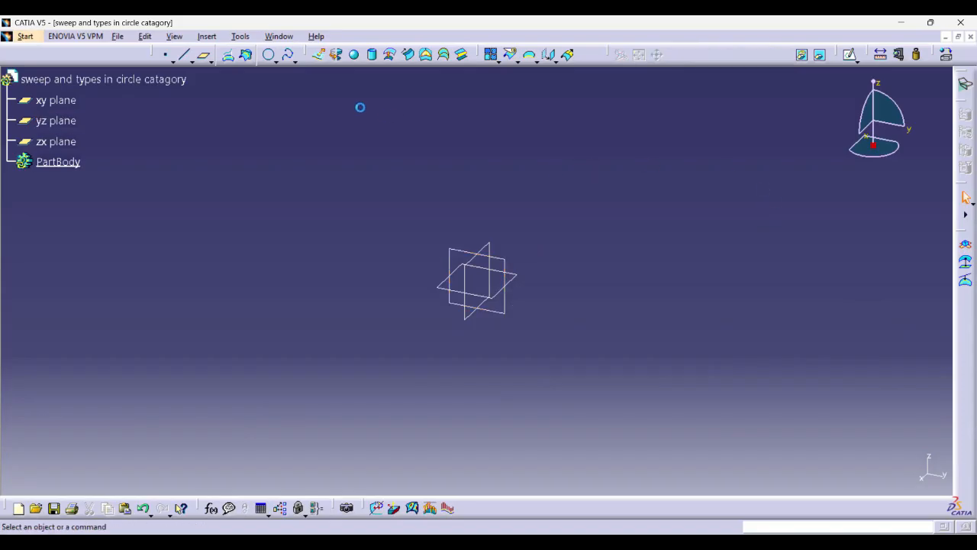
Sketch a semicircular arc of about 35 mm radius centred on the origin of the yz plane and exit the sketch.
{"action": "left_click", "coordinate": [850, 54]}
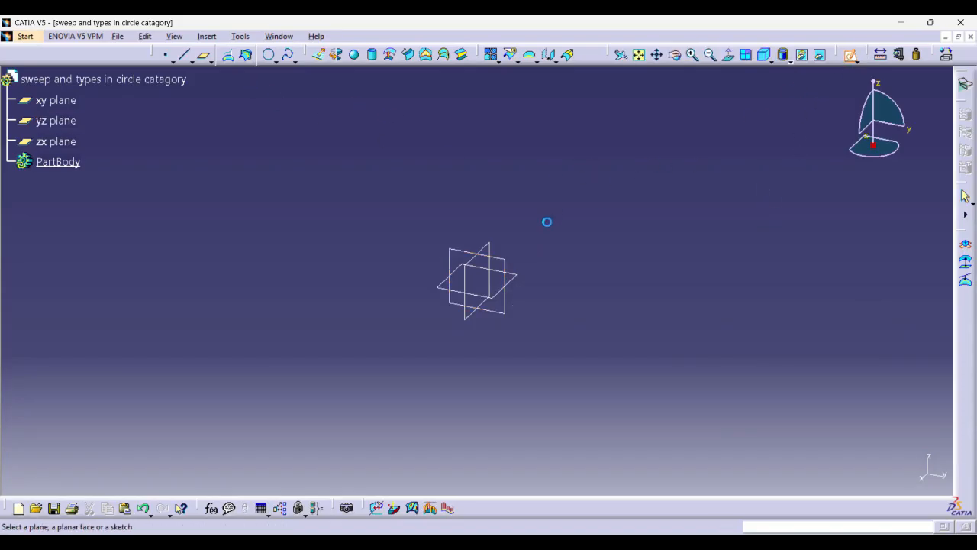
{"action": "left_click", "coordinate": [502, 264]}
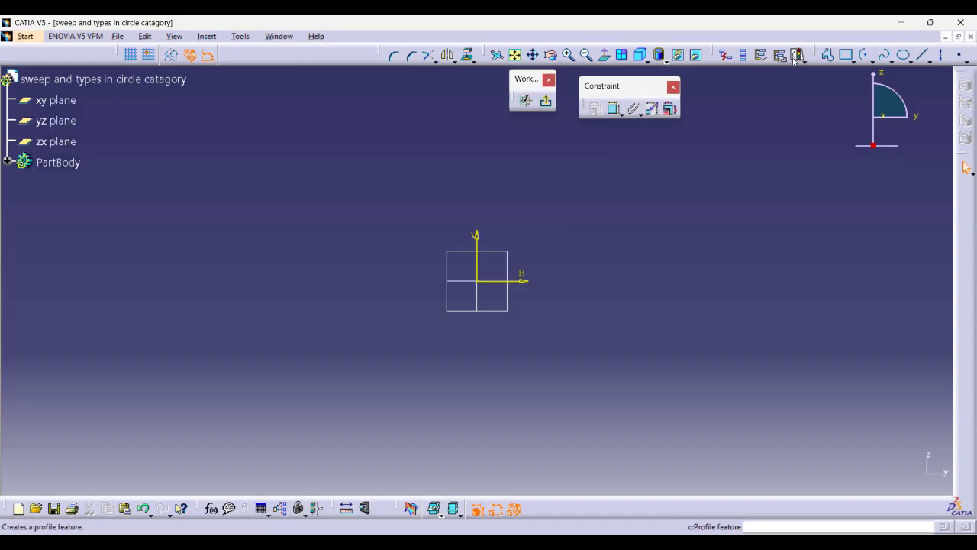
{"action": "left_click", "coordinate": [866, 55]}
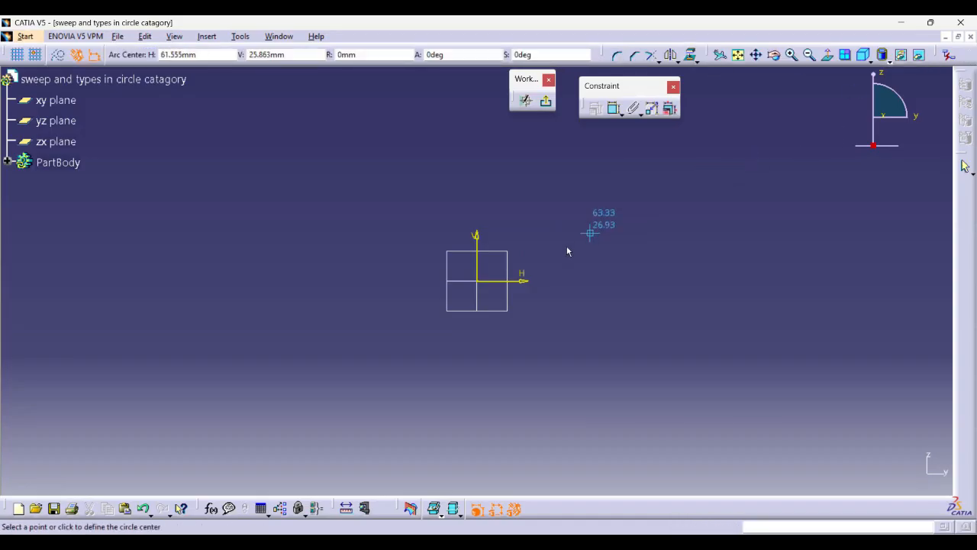
{"action": "left_click", "coordinate": [480, 282]}
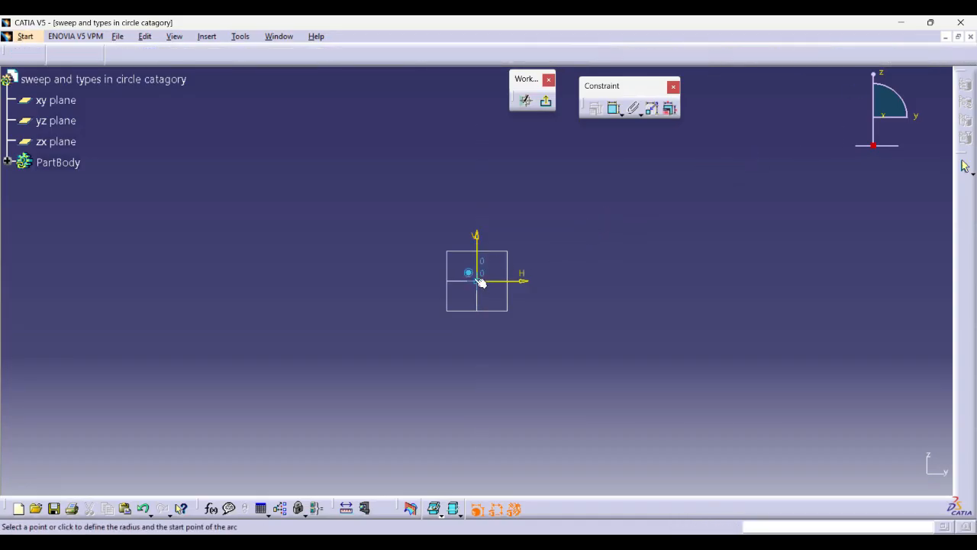
{"action": "left_click", "coordinate": [414, 280]}
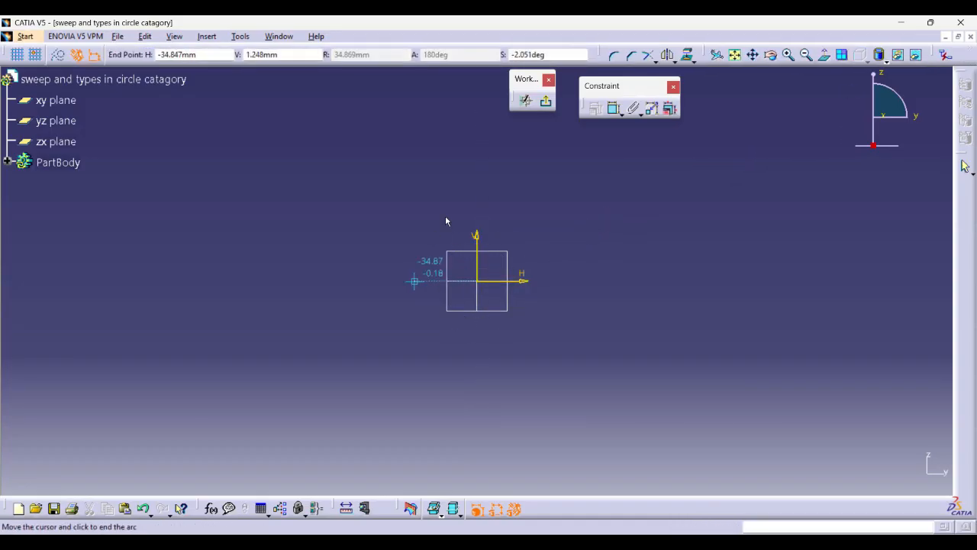
{"action": "left_click", "coordinate": [542, 278]}
{"action": "left_click", "coordinate": [549, 104]}
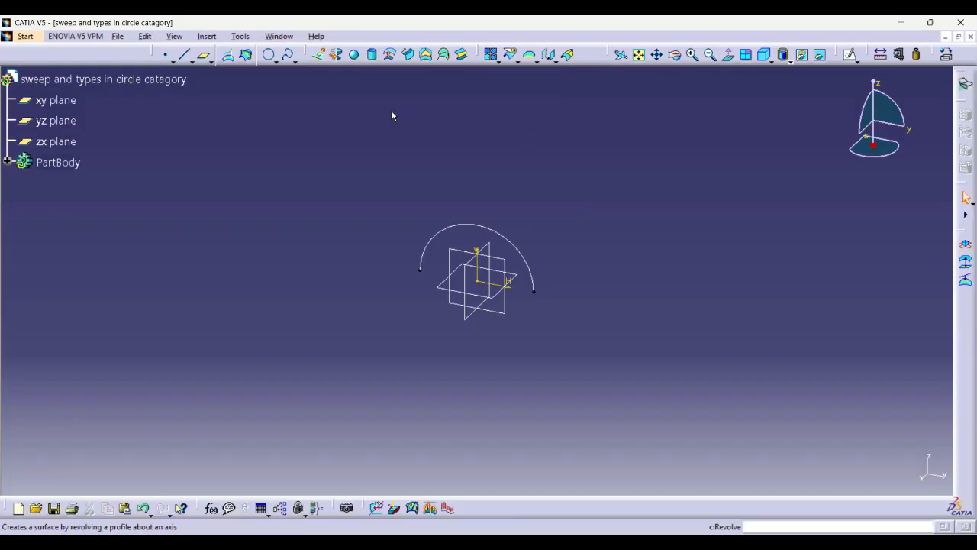
Extrude the arc sketch as a surface in the reversed direction with a Limit 1 dimension of 200 mm.
{"action": "left_click", "coordinate": [317, 54]}
{"action": "left_click", "coordinate": [474, 222]}
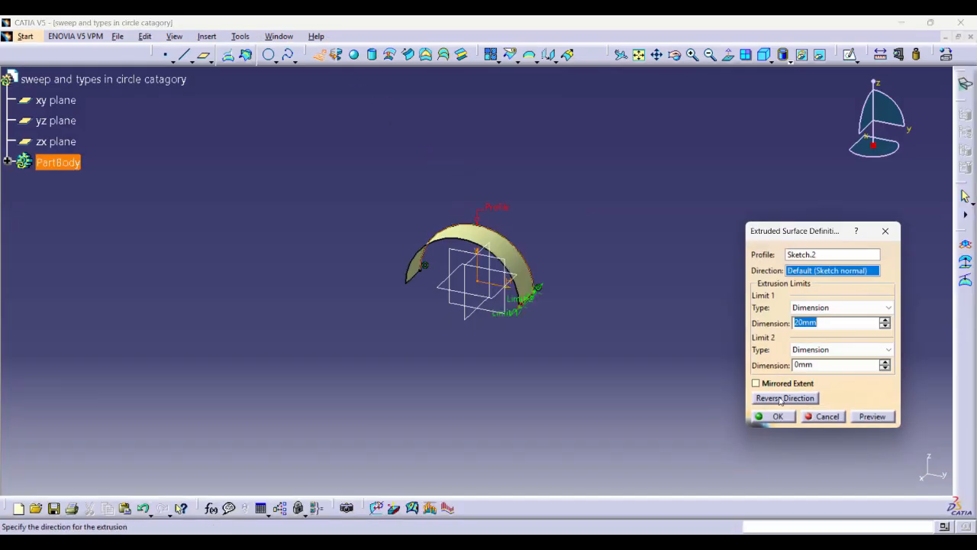
{"action": "left_click", "coordinate": [782, 397]}
{"action": "left_click_drag", "start_coordinate": [821, 323], "coordinate": [770, 330]}
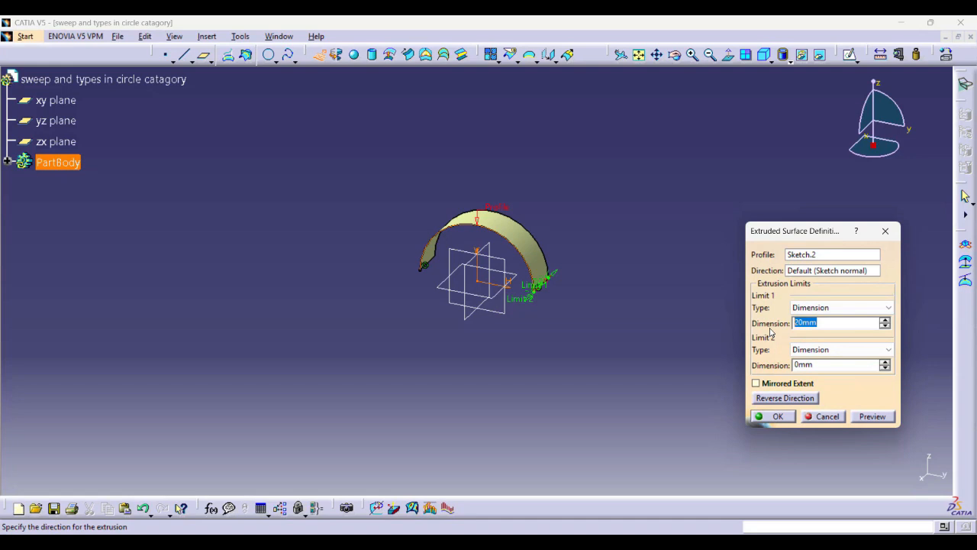
{"action": "key", "text": "Return"}
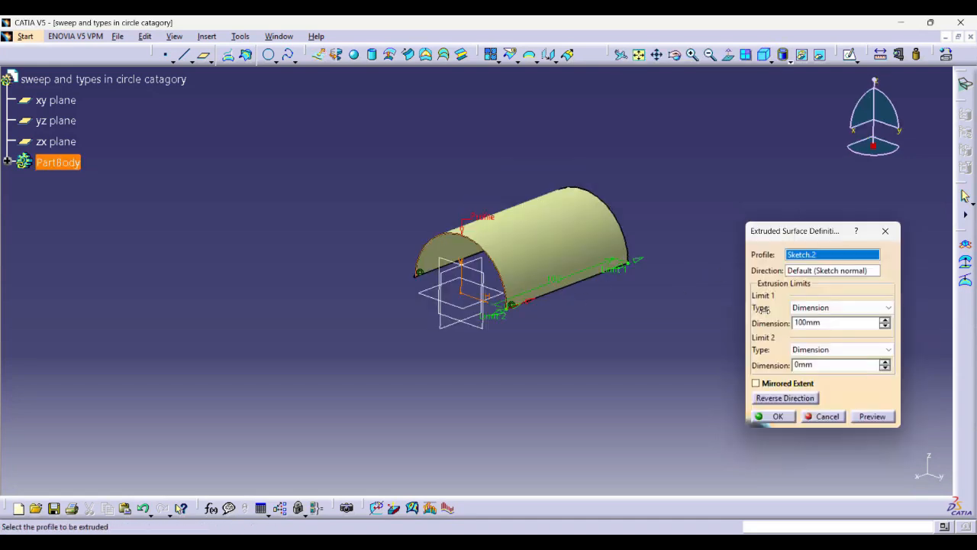
{"action": "left_click_drag", "start_coordinate": [818, 323], "coordinate": [740, 324]}
{"action": "type", "text": "2"}
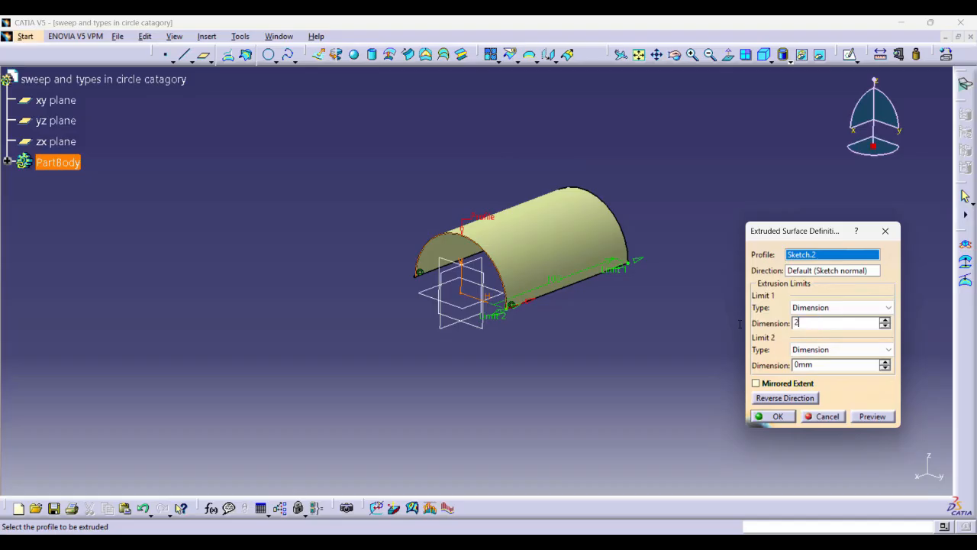
{"action": "type", "text": "00"}
{"action": "key", "text": "Return"}
{"action": "middle_click_drag", "start_coordinate": [687, 243], "coordinate": [541, 216]}
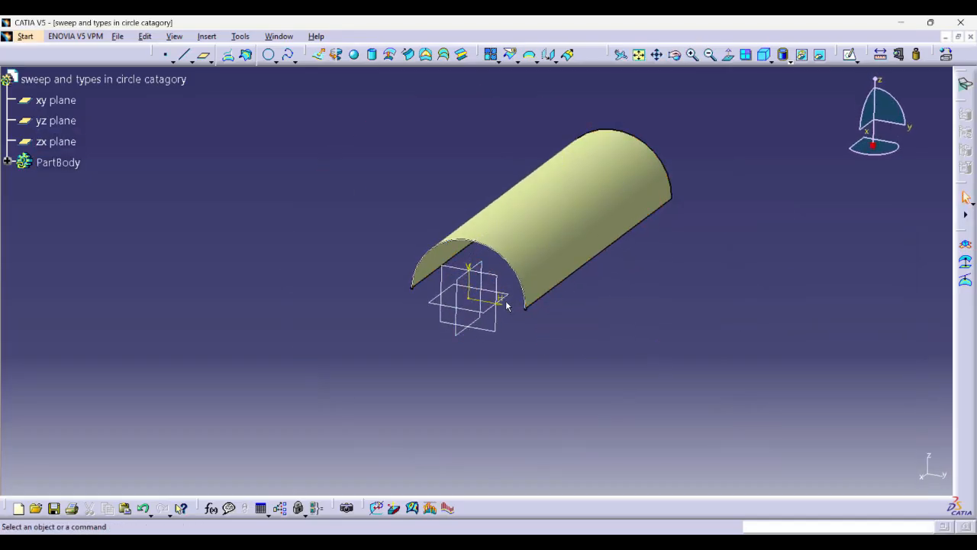
Sketch a horizontal line about 206 mm long on the xy plane, alongside the extruded surface and about 81 mm from the H axis.
{"action": "left_click", "coordinate": [480, 314]}
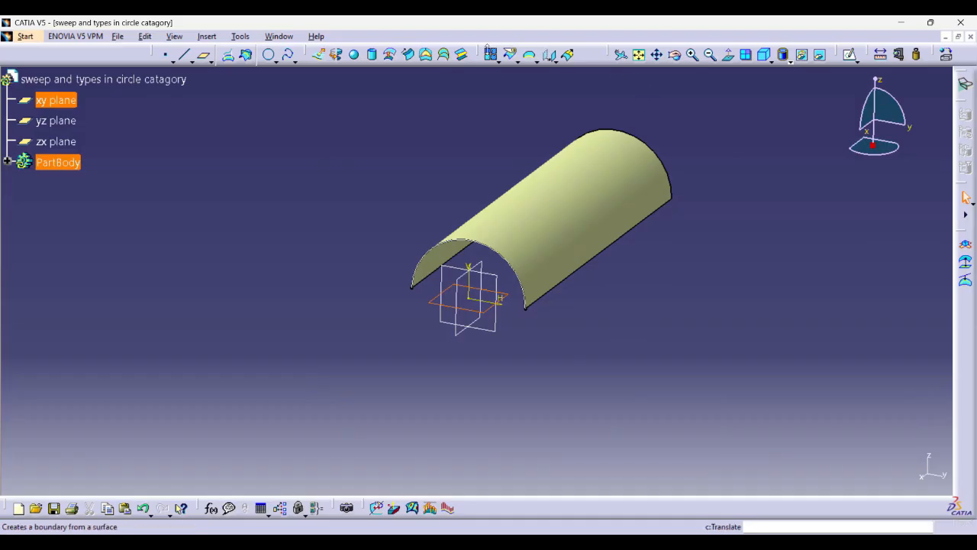
{"action": "left_click", "coordinate": [855, 59]}
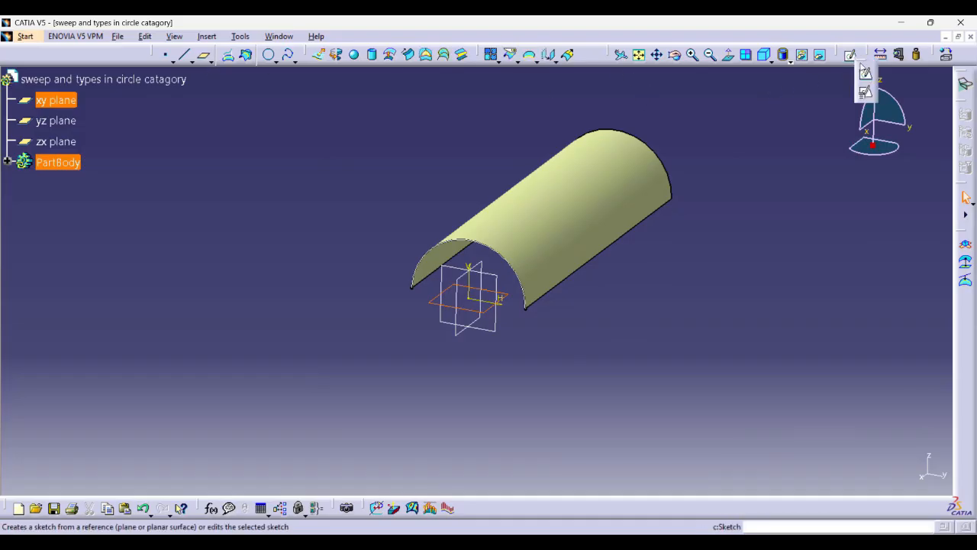
{"action": "left_click", "coordinate": [868, 74]}
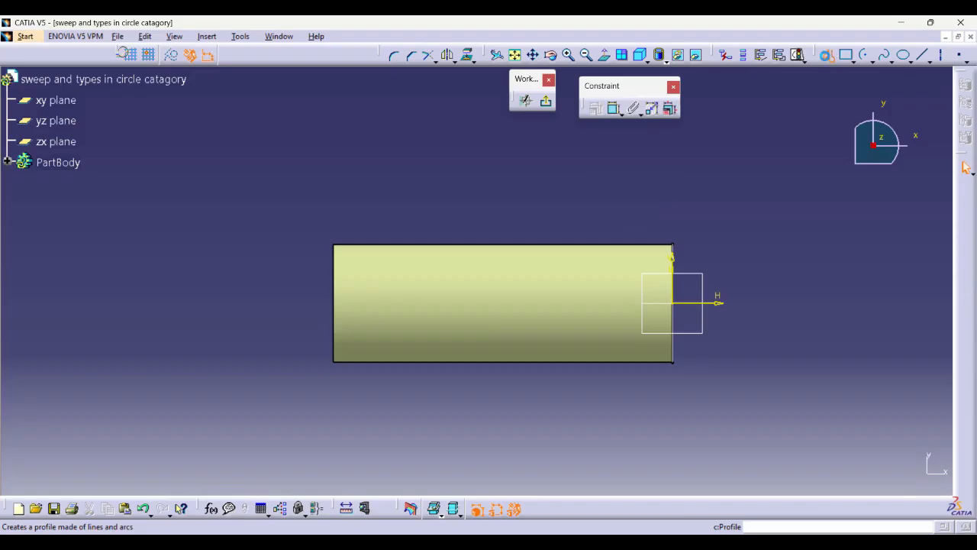
{"action": "left_click", "coordinate": [826, 54]}
{"action": "left_click", "coordinate": [329, 167]}
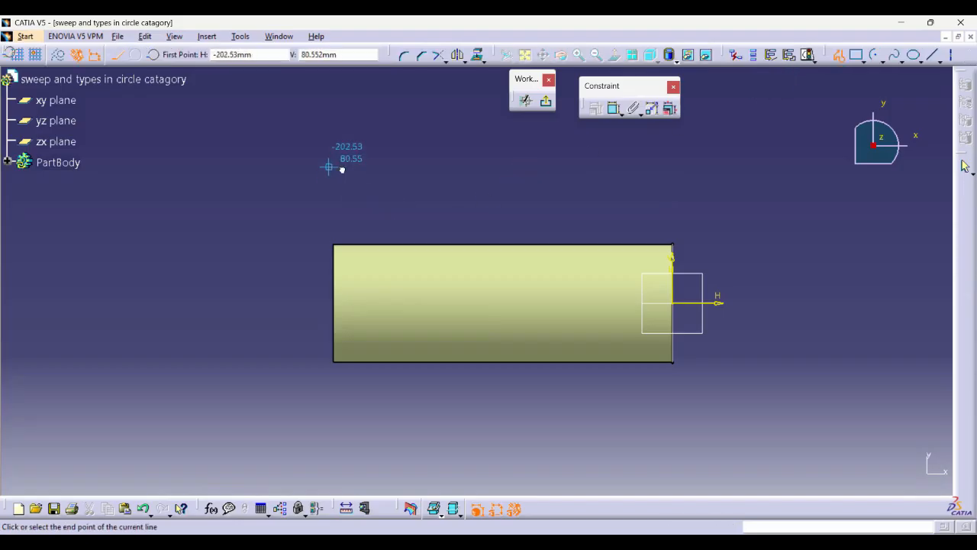
{"action": "left_click", "coordinate": [677, 166]}
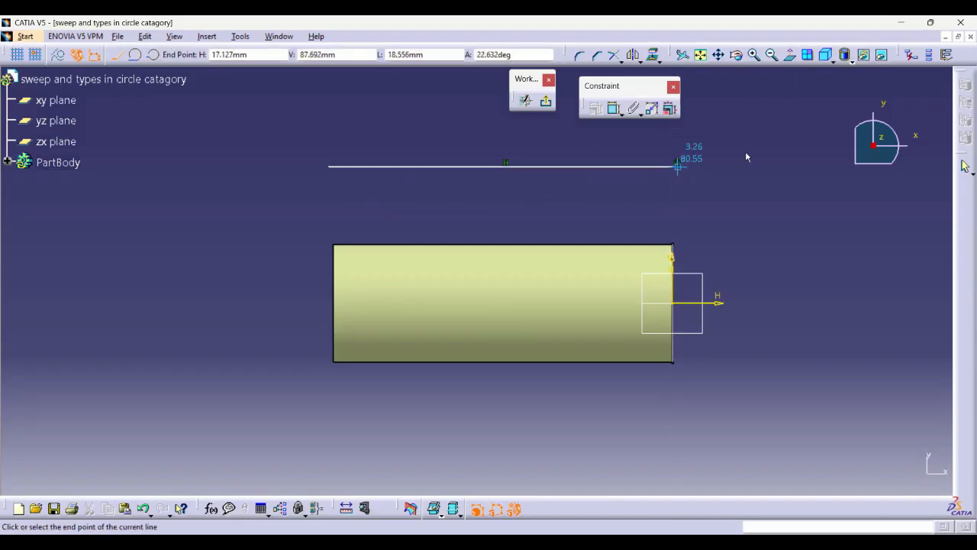
{"action": "key", "text": "Escape"}
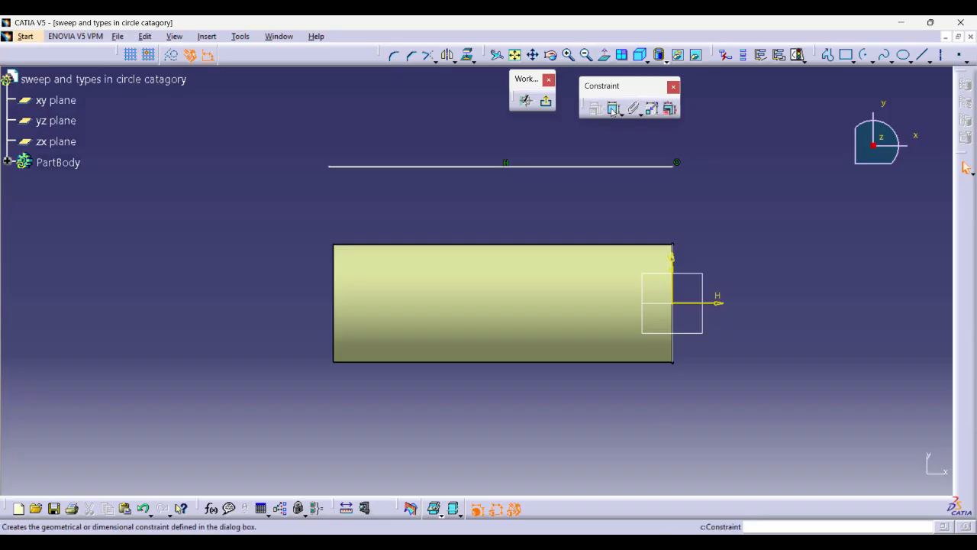
Constrain the sketched line's length to 200 mm.
{"action": "left_click", "coordinate": [612, 109]}
{"action": "left_click", "coordinate": [571, 167]}
{"action": "left_click", "coordinate": [572, 142]}
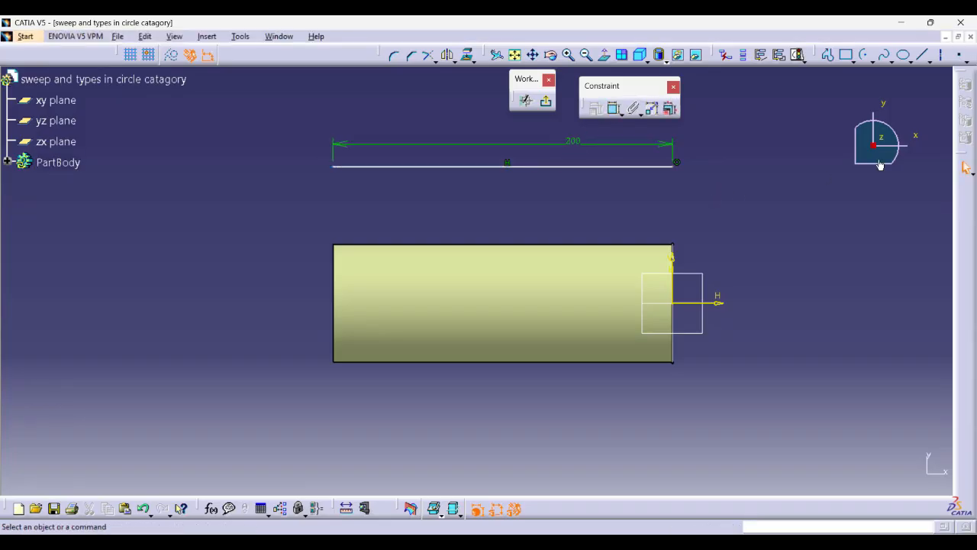
{"action": "left_click", "coordinate": [545, 103]}
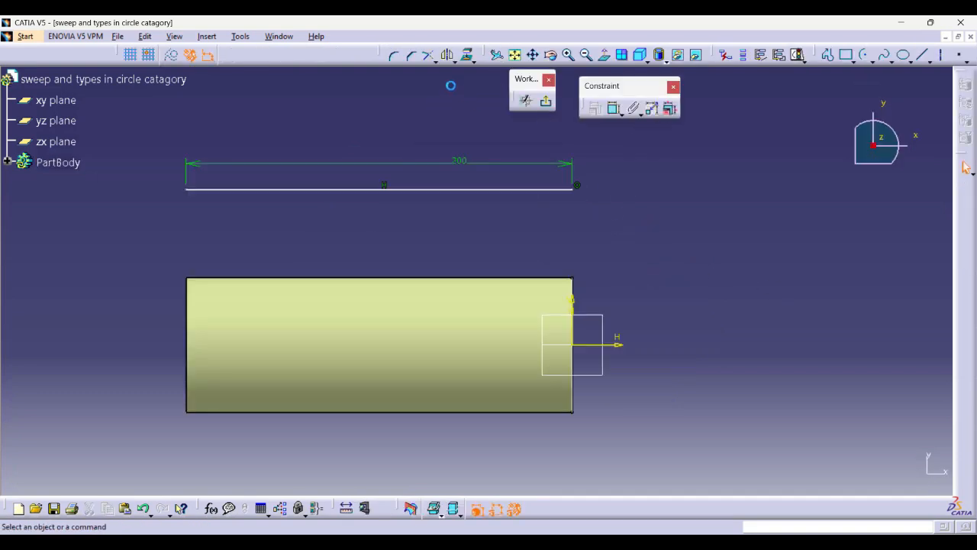
Constrain the distance between the line and the H axis to 100 mm and exit the sketch.
{"action": "left_click", "coordinate": [614, 108]}
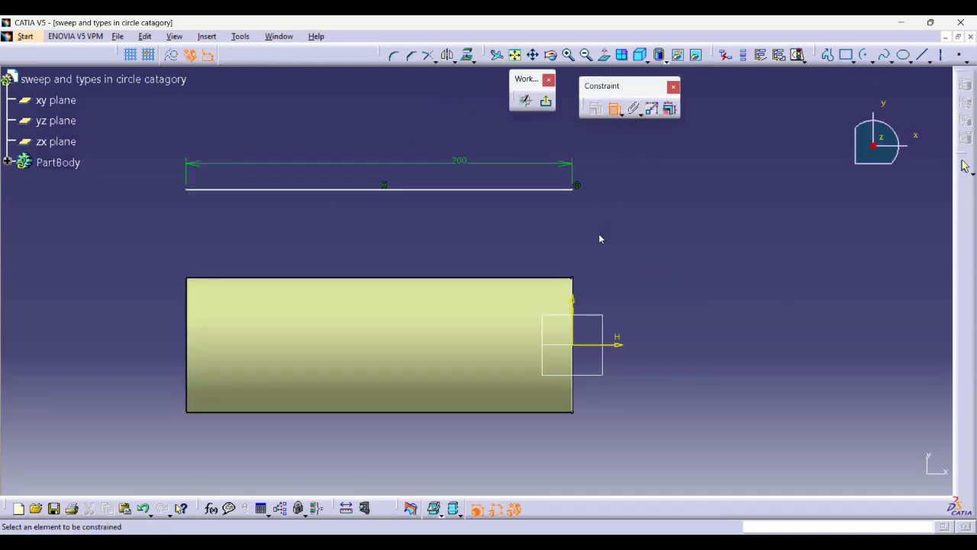
{"action": "left_click", "coordinate": [590, 347]}
{"action": "left_click", "coordinate": [565, 189]}
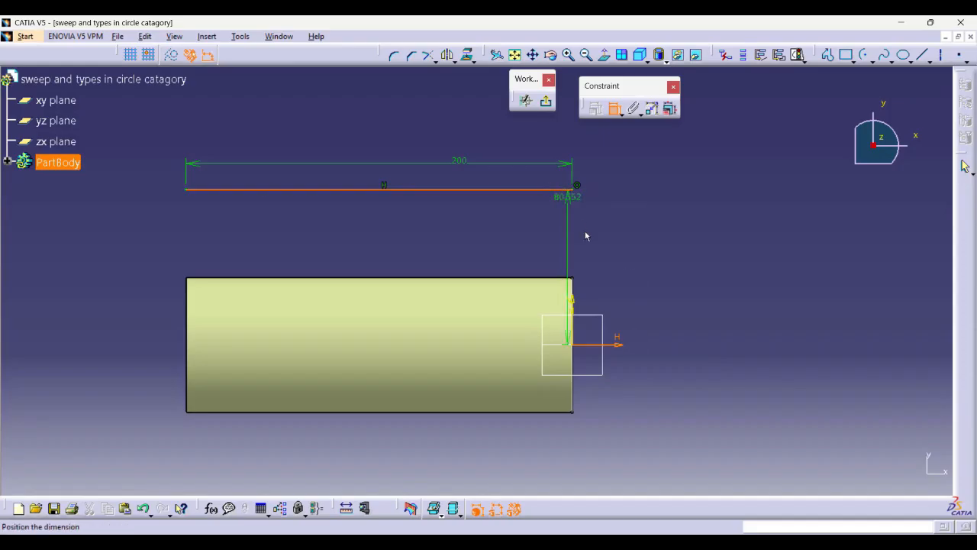
{"action": "left_click", "coordinate": [597, 257]}
{"action": "double_click", "coordinate": [596, 253]}
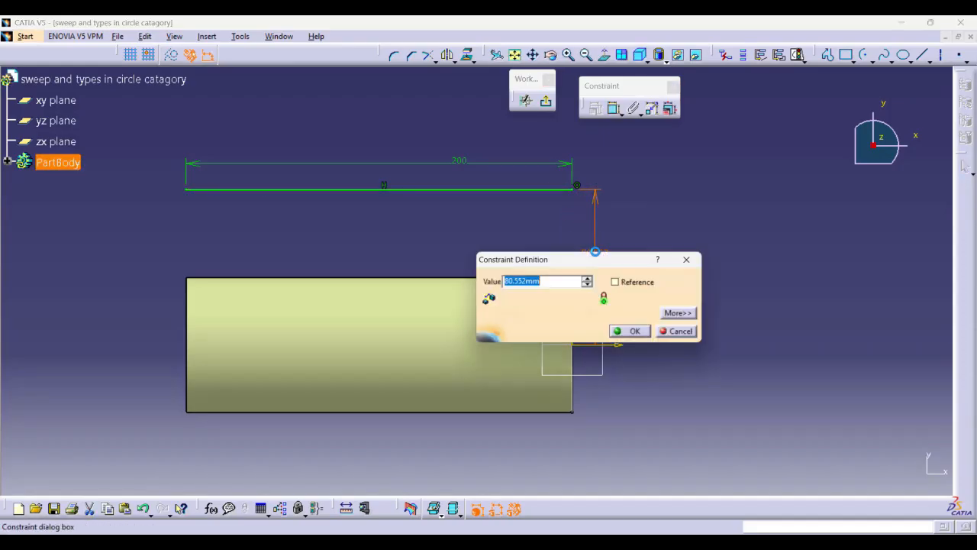
{"action": "type", "text": "100"}
{"action": "key", "text": "Return"}
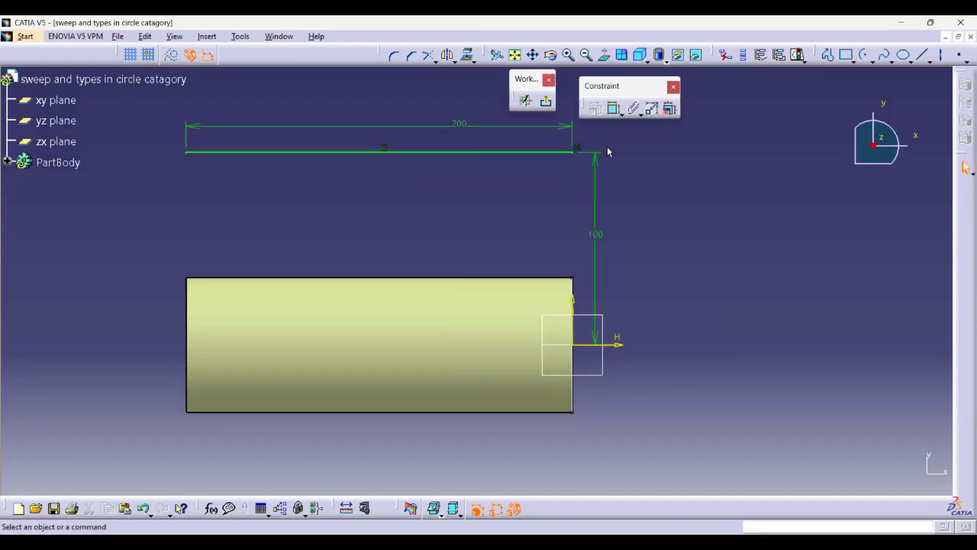
{"action": "left_click", "coordinate": [546, 100]}
{"action": "left_click", "coordinate": [701, 242]}
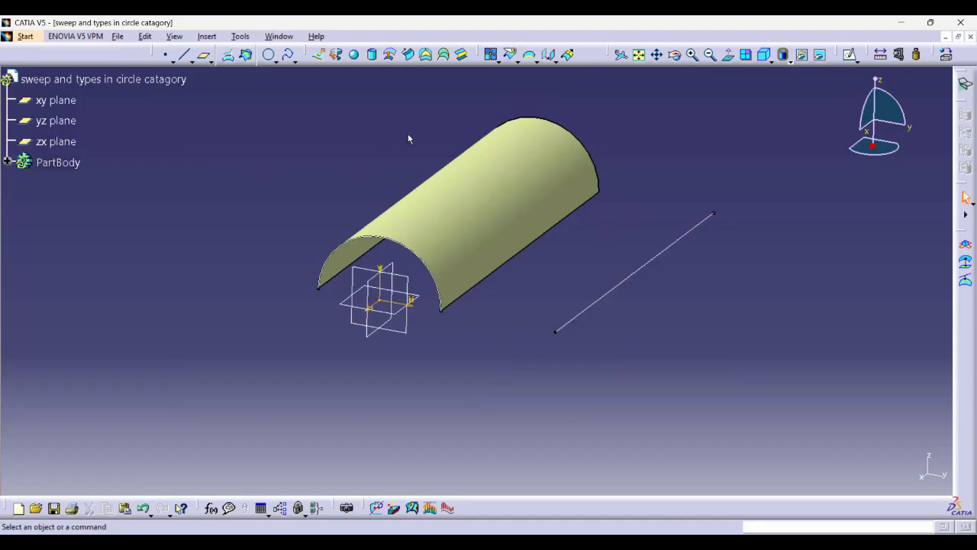
Preview a Two guides and tangency surface circular sweep from the extrusion's near lower edge, with Extrude.1 as tangency surface and Sketch.3 as limit curve.
{"action": "left_click", "coordinate": [410, 57]}
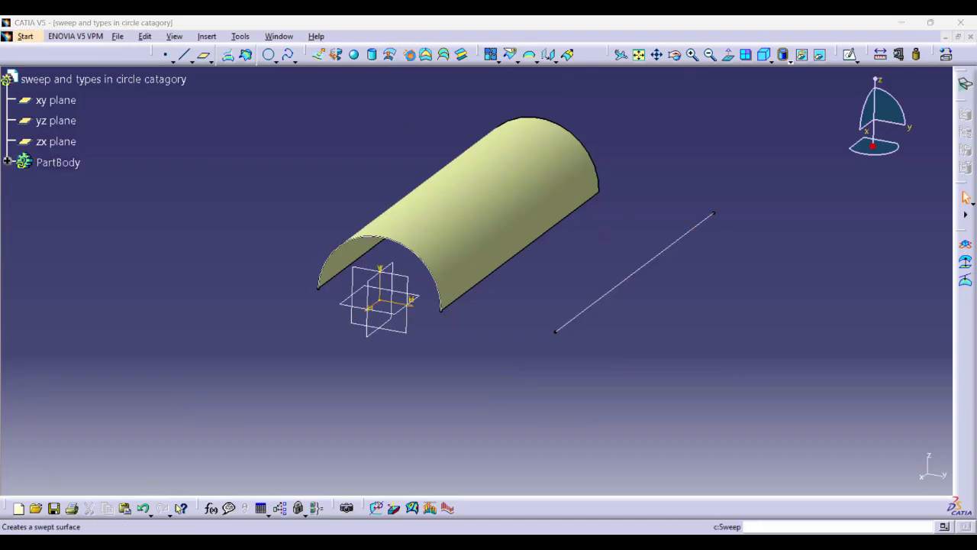
{"action": "left_click", "coordinate": [178, 84]}
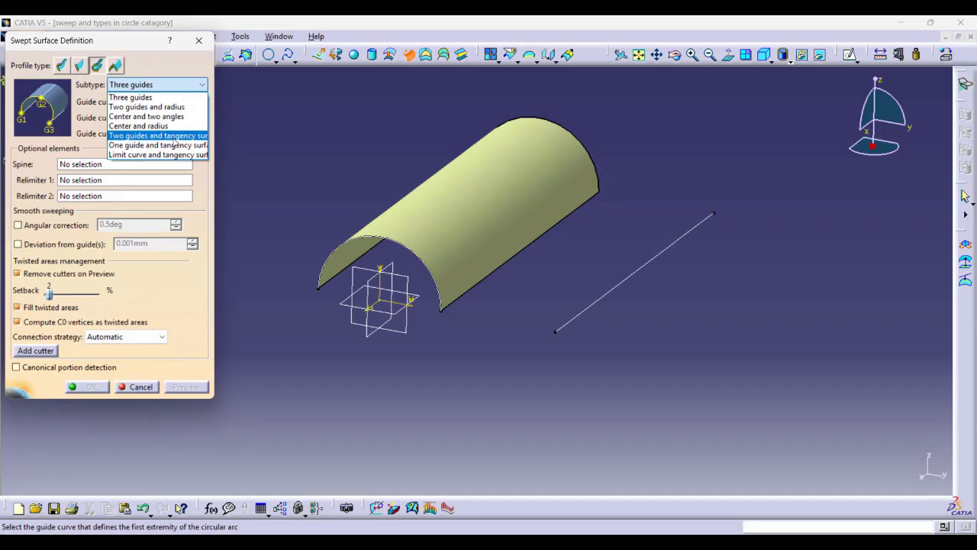
{"action": "left_click", "coordinate": [174, 138]}
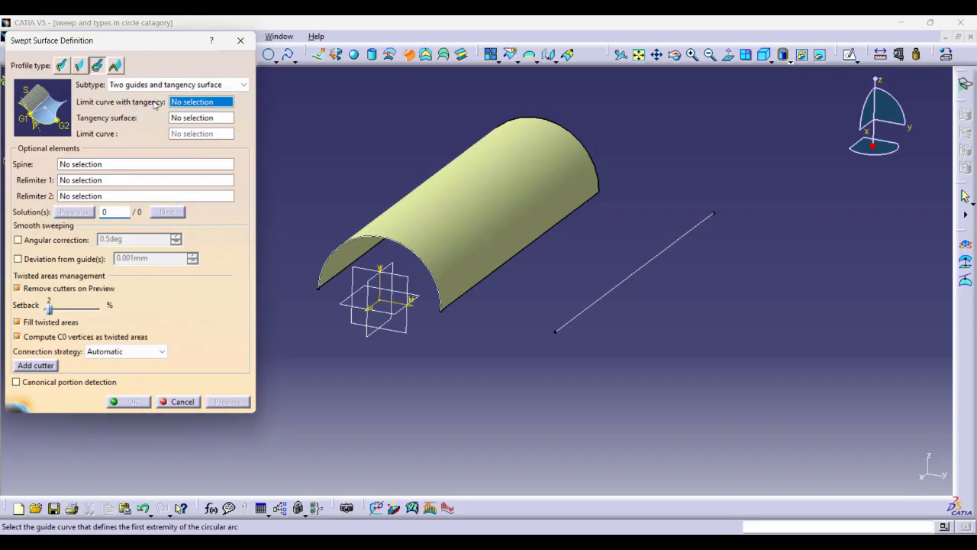
{"action": "left_click", "coordinate": [514, 262]}
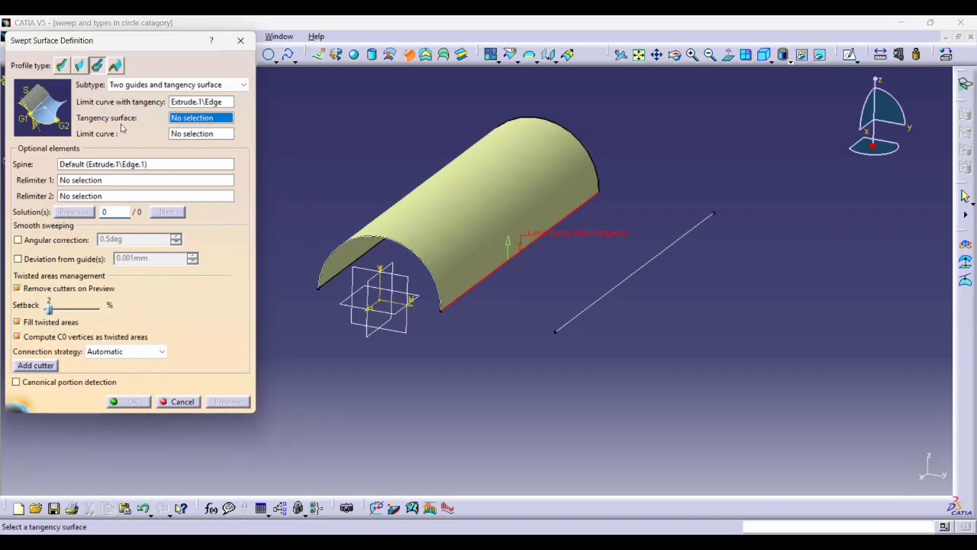
{"action": "left_click", "coordinate": [484, 203]}
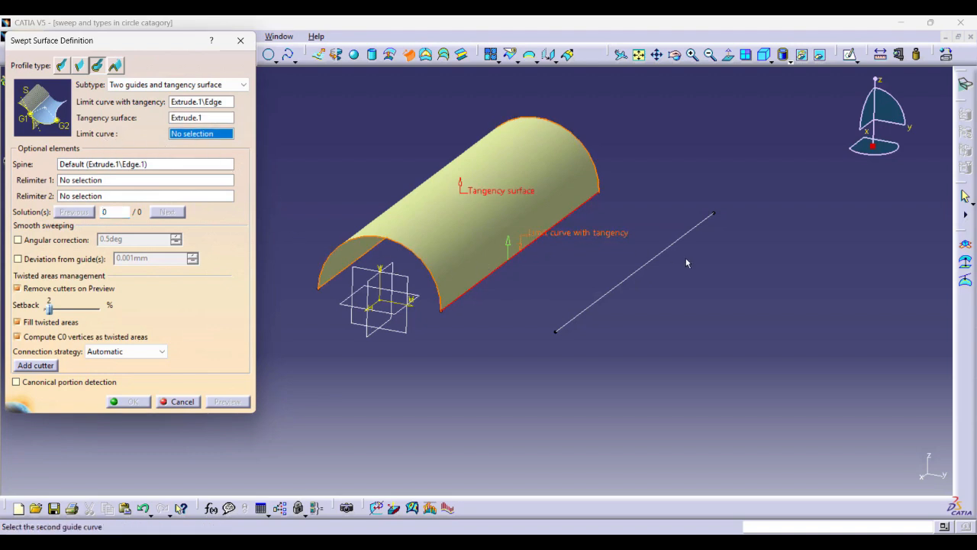
{"action": "left_click", "coordinate": [657, 265]}
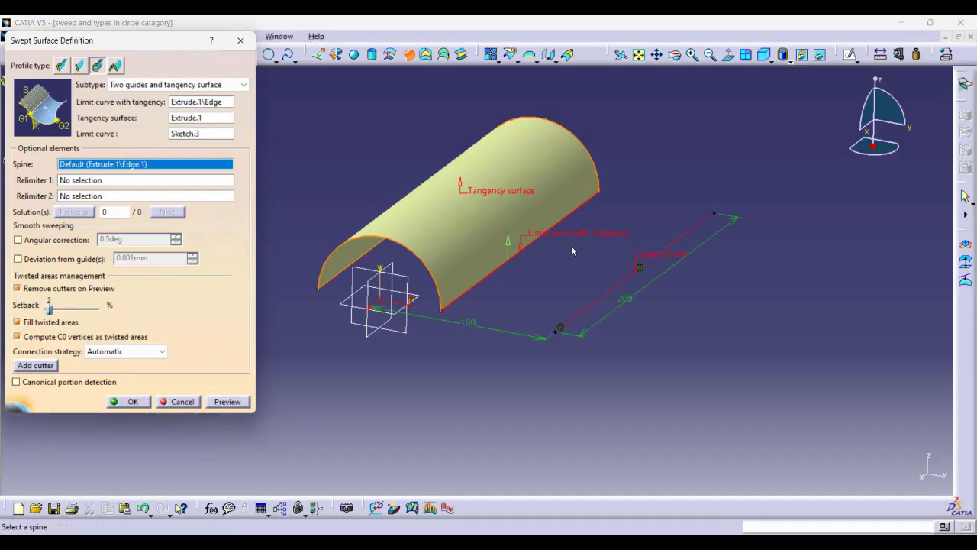
{"action": "left_click", "coordinate": [228, 401]}
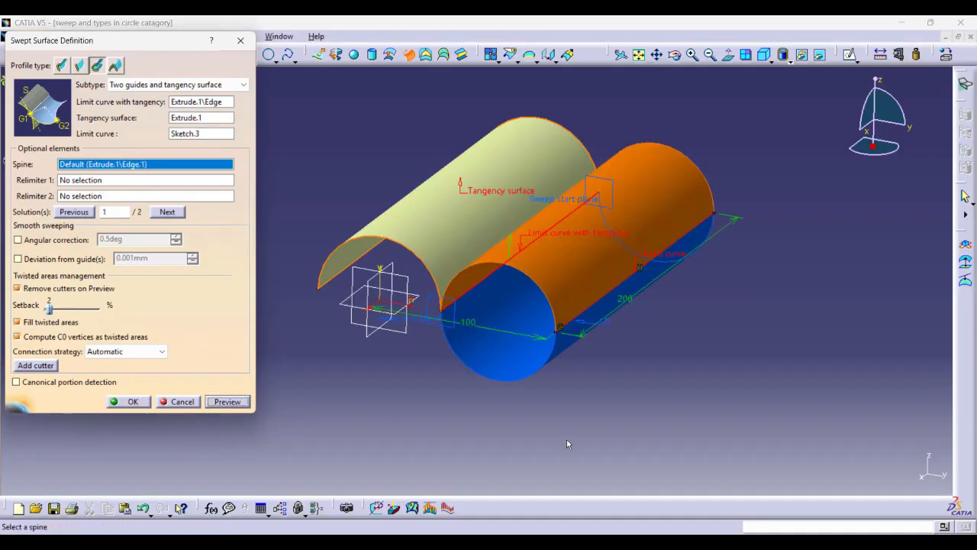
Compare the sweep's two solutions by switching to solution 2 and back to solution 1.
{"action": "middle_click_drag", "start_coordinate": [566, 440], "coordinate": [602, 367]}
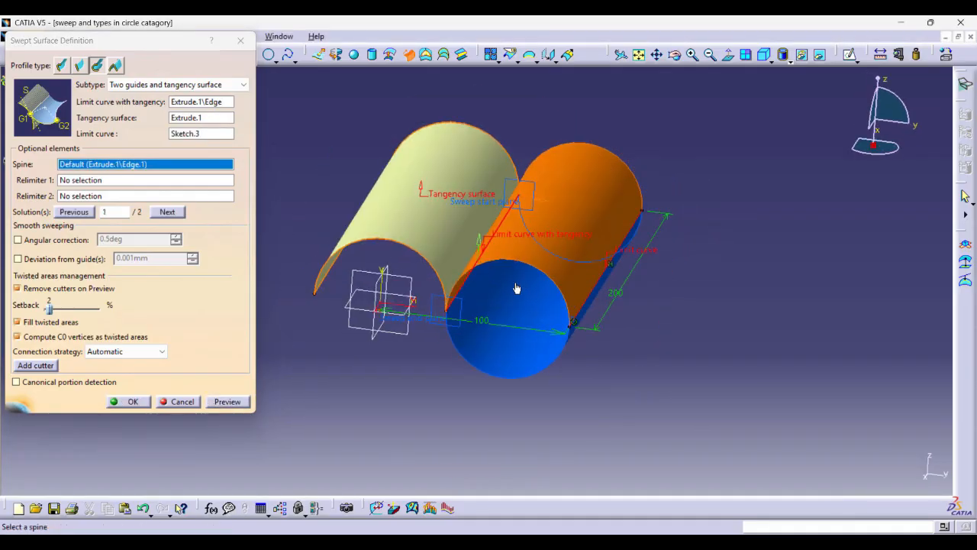
{"action": "middle_click_drag", "start_coordinate": [517, 288], "coordinate": [467, 343]}
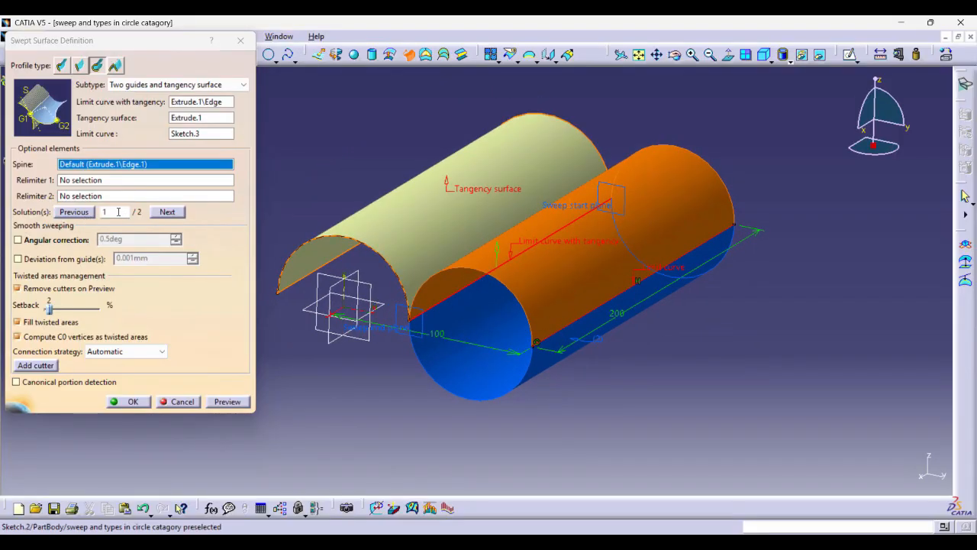
{"action": "left_click", "coordinate": [170, 213]}
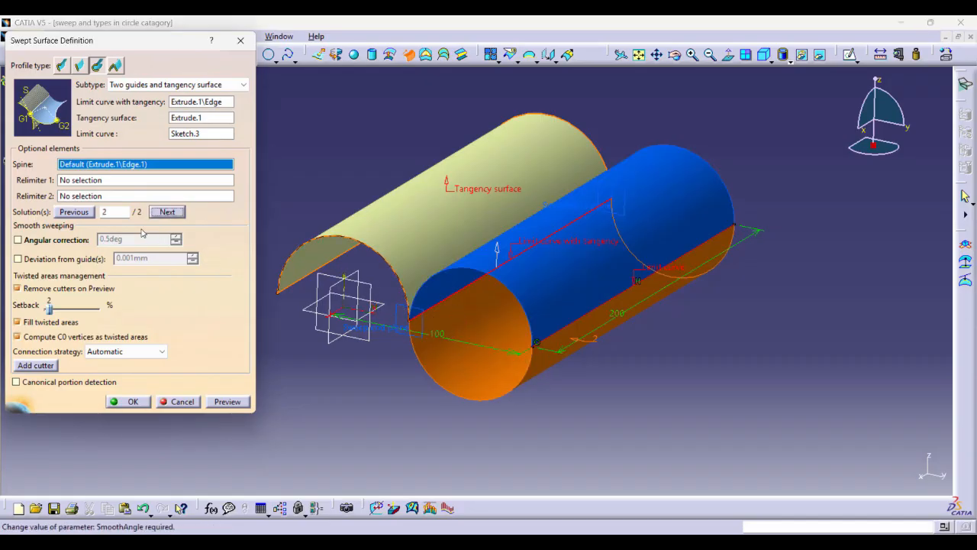
{"action": "left_click", "coordinate": [71, 213]}
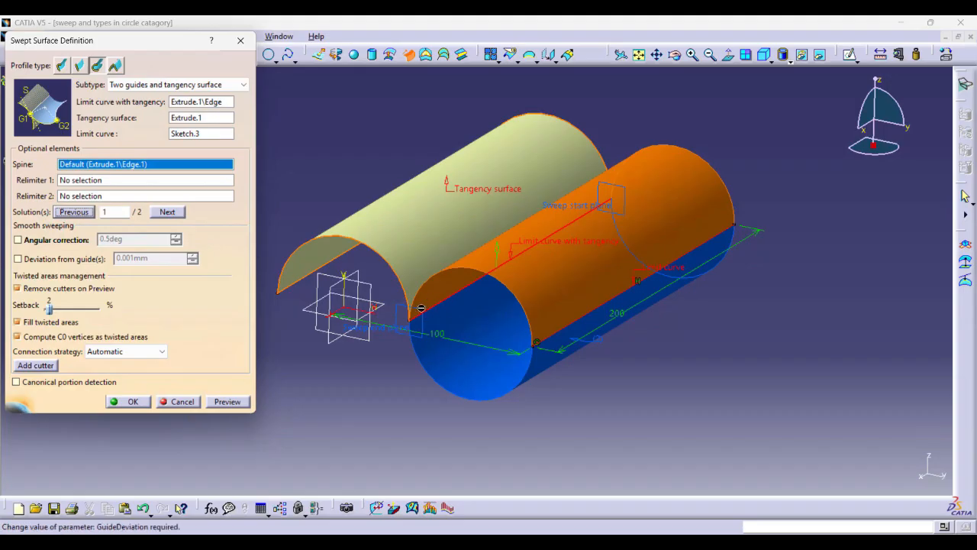
Choose solution 2 of the two-guides-and-tangency-surface sweep and create the surface.
{"action": "left_click", "coordinate": [168, 213]}
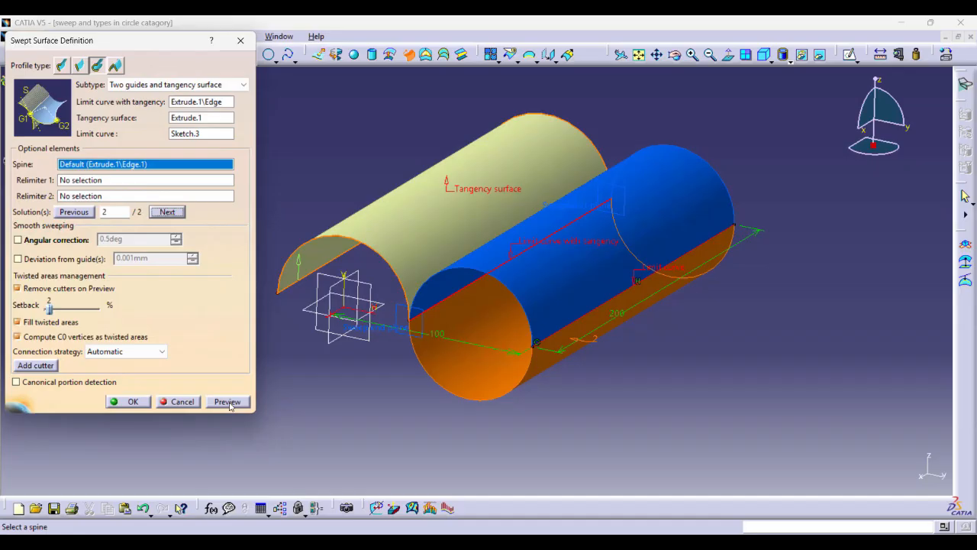
{"action": "left_click", "coordinate": [128, 401]}
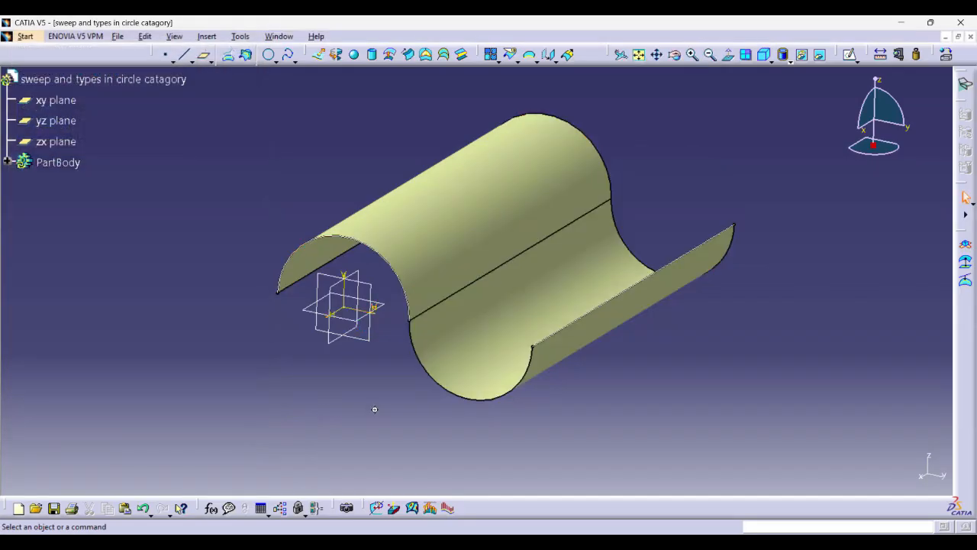
{"action": "middle_click_drag", "start_coordinate": [374, 409], "coordinate": [453, 290]}
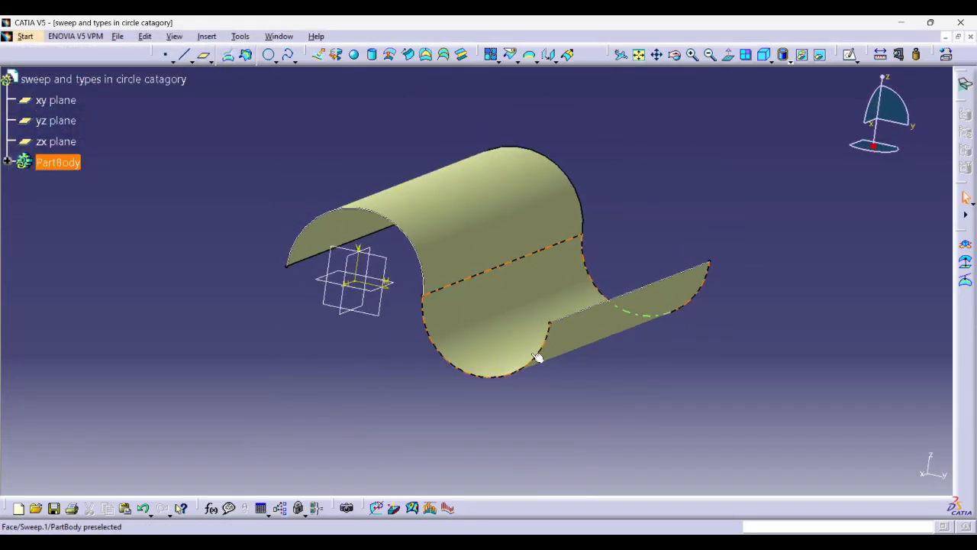
Edit the swept surface to use solution 1 and look over the circular sweep subtypes before accepting it.
{"action": "double_click", "coordinate": [492, 313]}
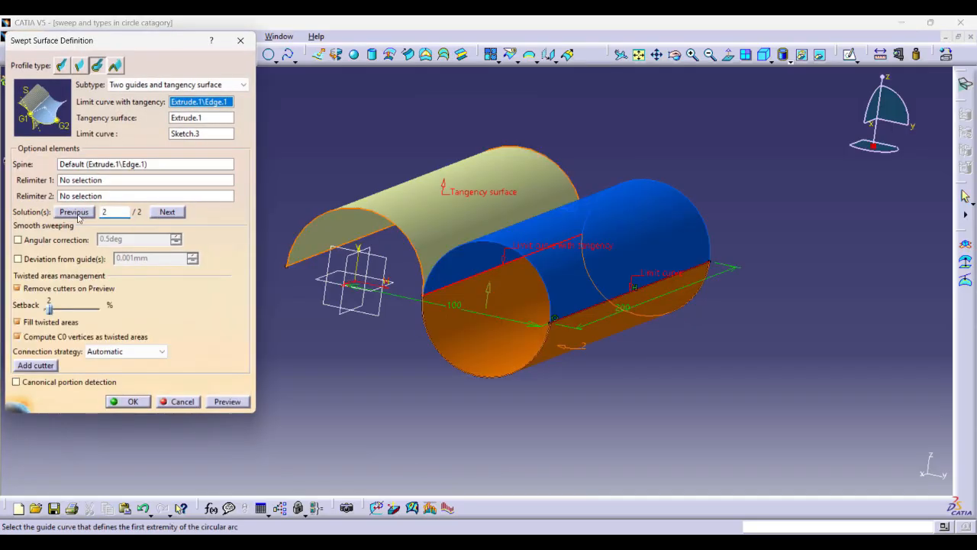
{"action": "left_click", "coordinate": [74, 212]}
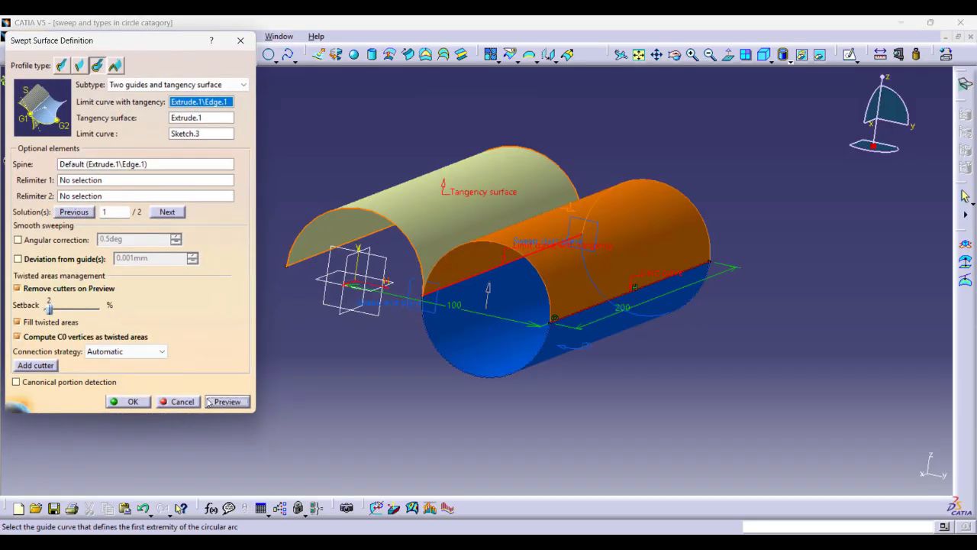
{"action": "left_click", "coordinate": [113, 403]}
{"action": "middle_click_drag", "start_coordinate": [451, 318], "coordinate": [451, 218]}
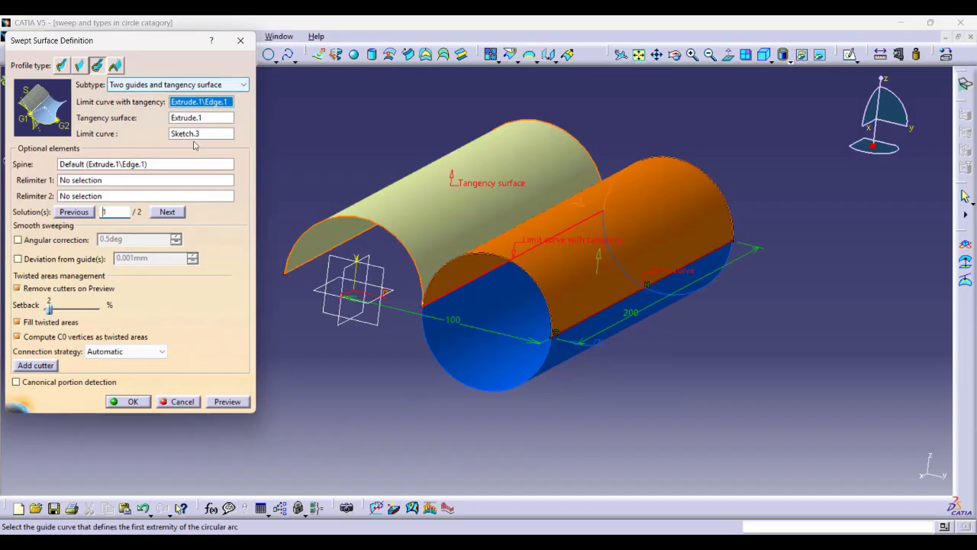
{"action": "left_click", "coordinate": [181, 85]}
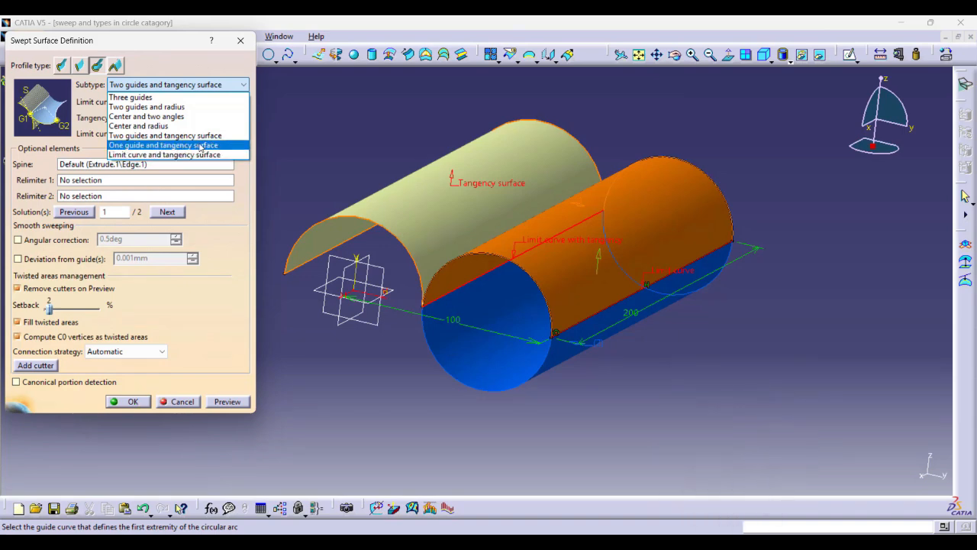
{"action": "left_click", "coordinate": [131, 402]}
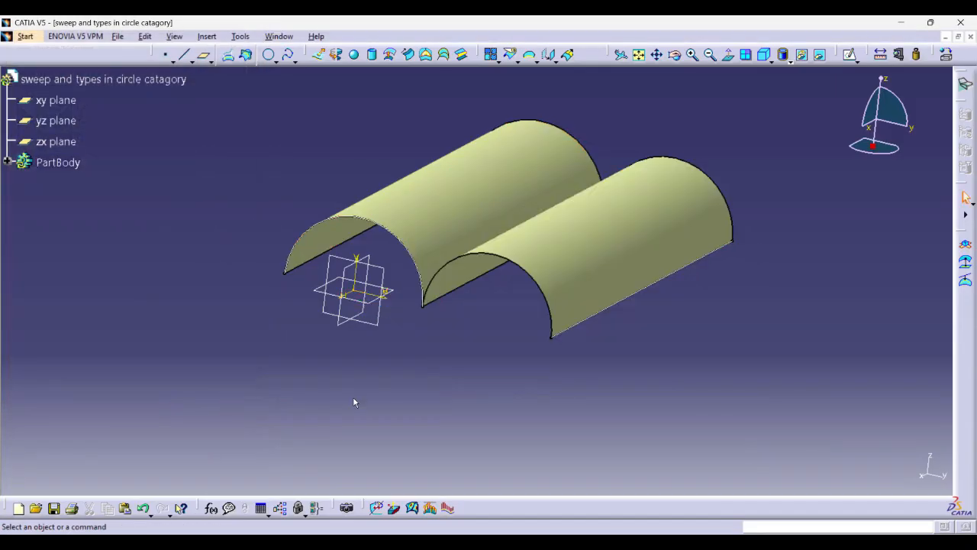
Delete Sweep.1 from the PartBody, keeping the extrusion and the sketched line.
{"action": "left_click", "coordinate": [6, 162]}
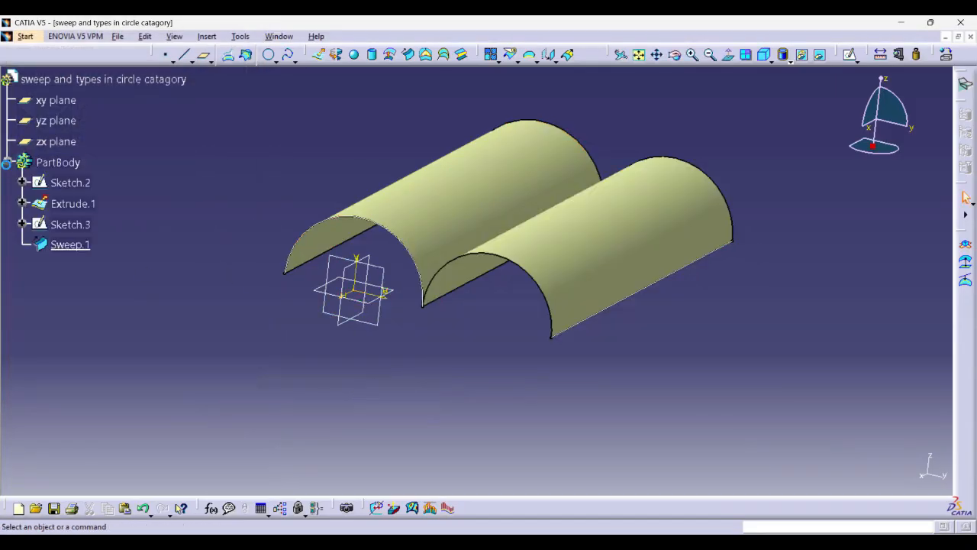
{"action": "right_click", "coordinate": [62, 244]}
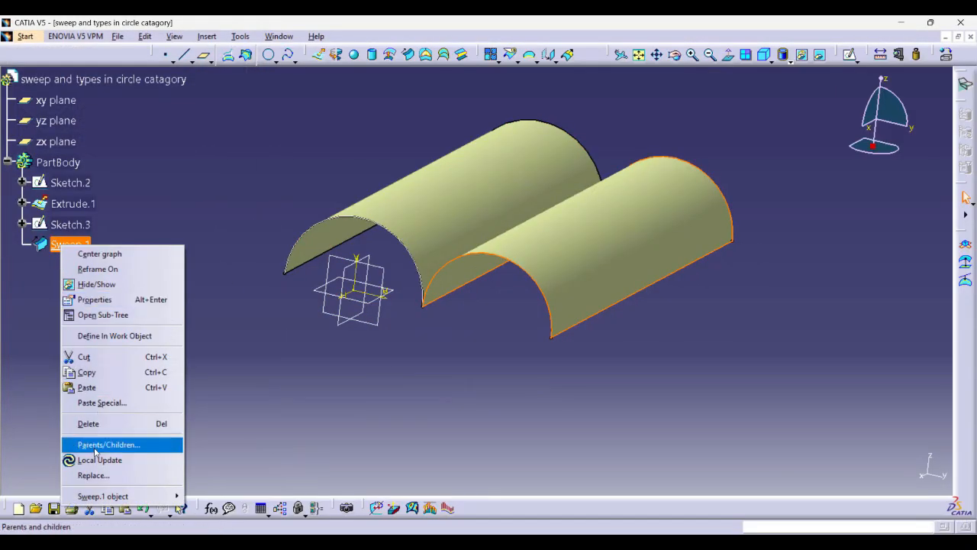
{"action": "left_click", "coordinate": [89, 422]}
{"action": "left_click", "coordinate": [588, 274]}
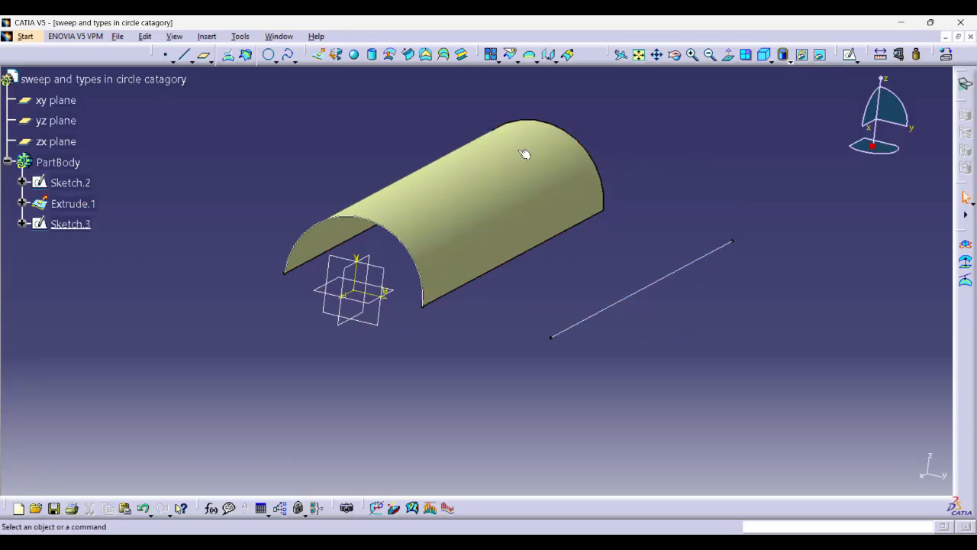
Try to preview a One guide and tangency surface circular sweep with Sketch.3 as guide curve, Extrude.1 as tangency surface and a 20 mm radius.
{"action": "left_click", "coordinate": [408, 55]}
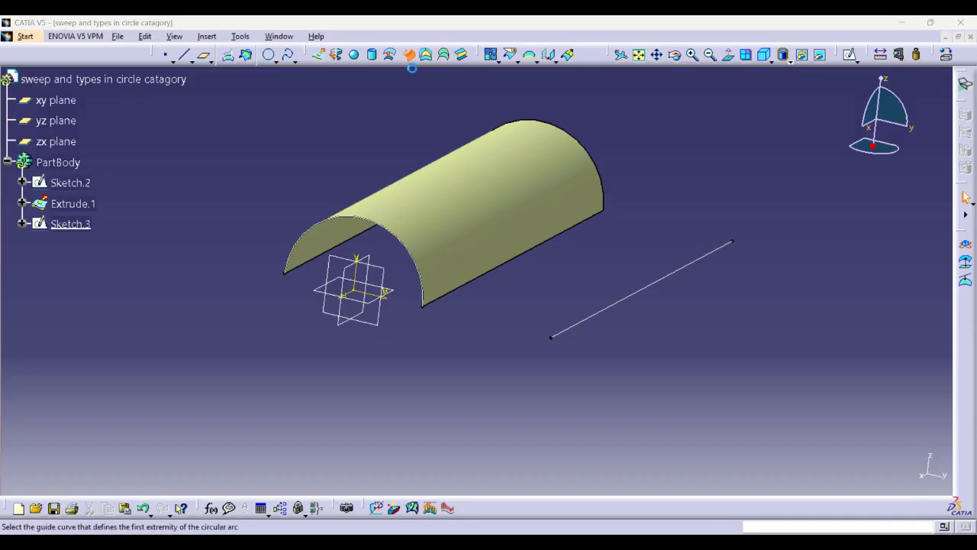
{"action": "left_click", "coordinate": [200, 85]}
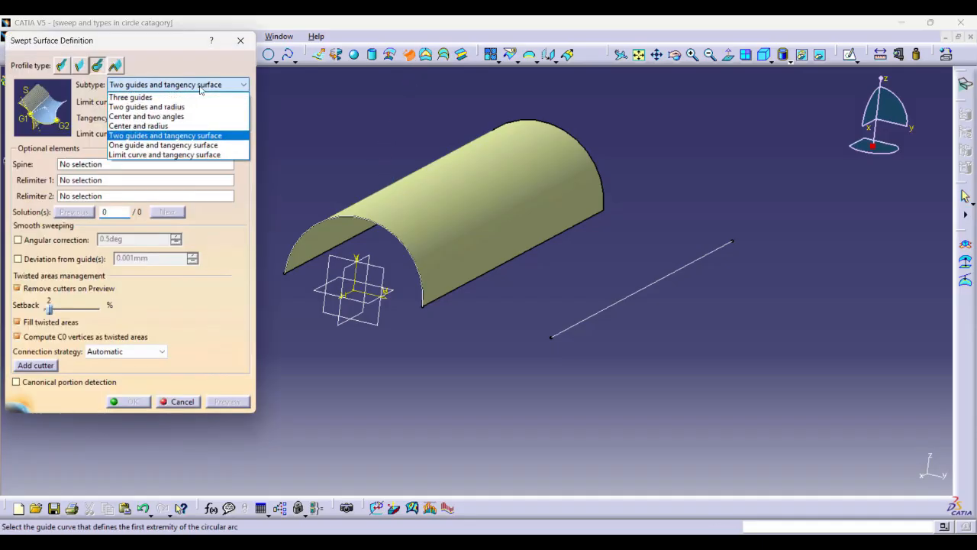
{"action": "left_click", "coordinate": [165, 146]}
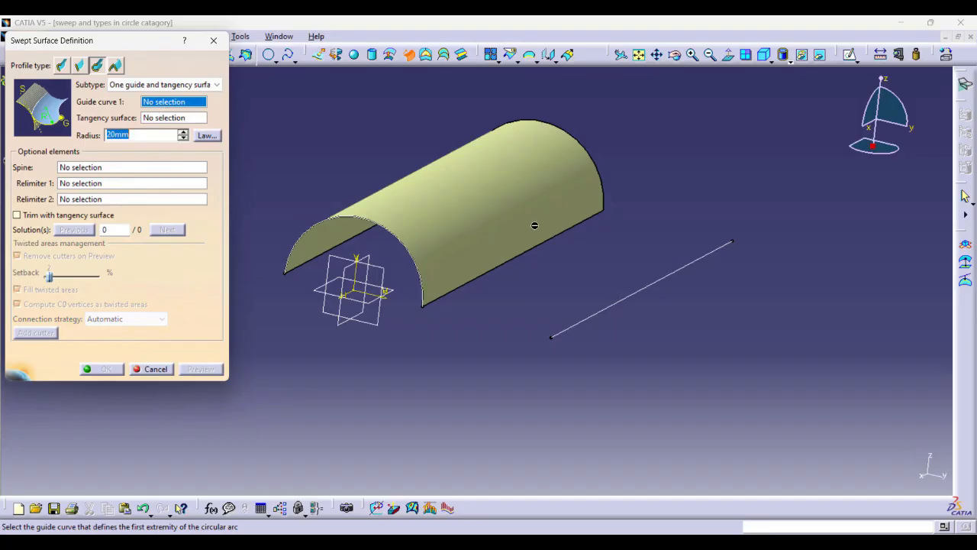
{"action": "left_click", "coordinate": [645, 285]}
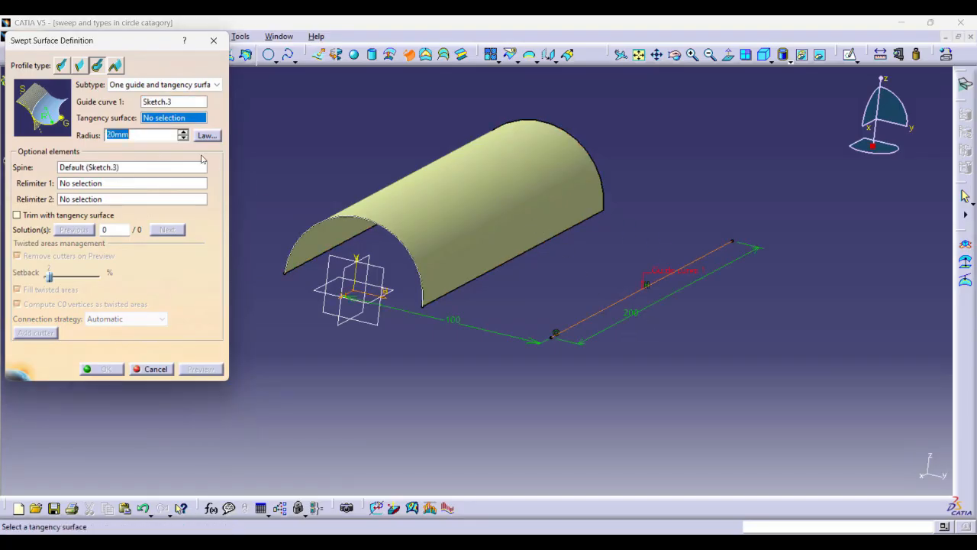
{"action": "left_click", "coordinate": [539, 212]}
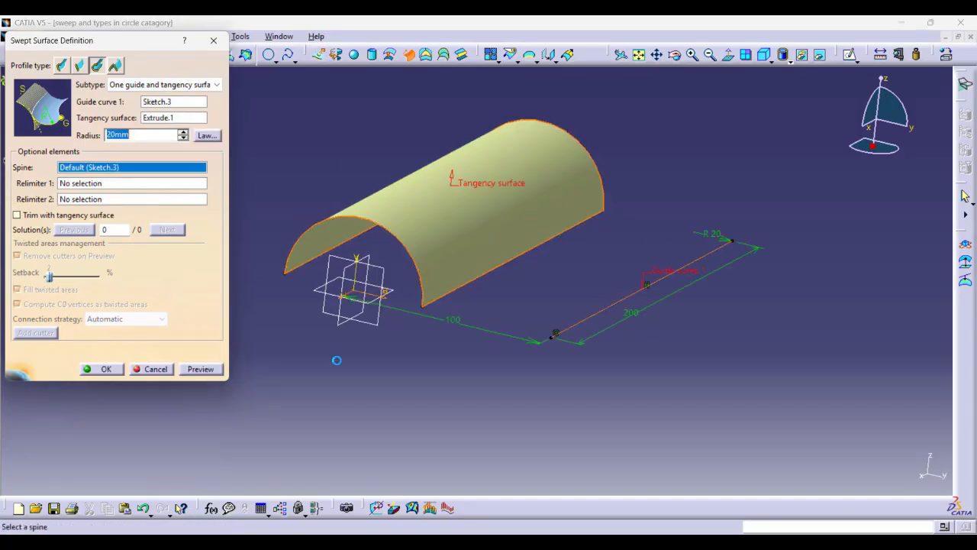
{"action": "left_click", "coordinate": [203, 370]}
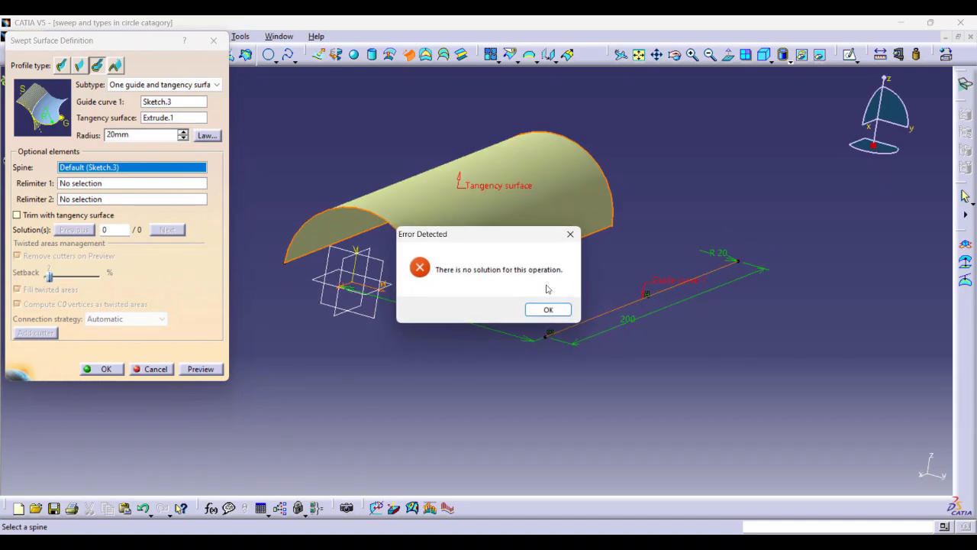
{"action": "left_click", "coordinate": [548, 309]}
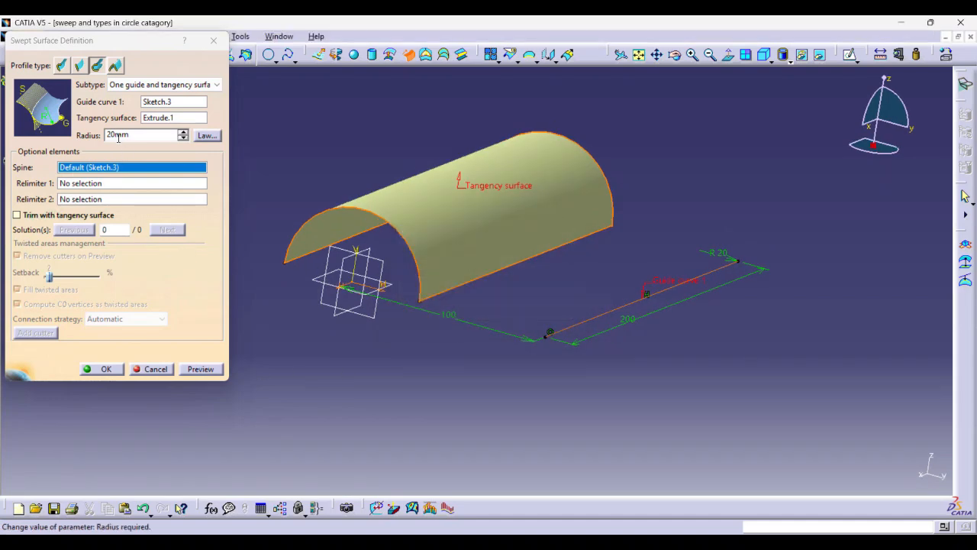
Set the sweep's radius to 55 mm and preview the surface.
{"action": "middle_click_drag", "start_coordinate": [359, 466], "coordinate": [439, 363]}
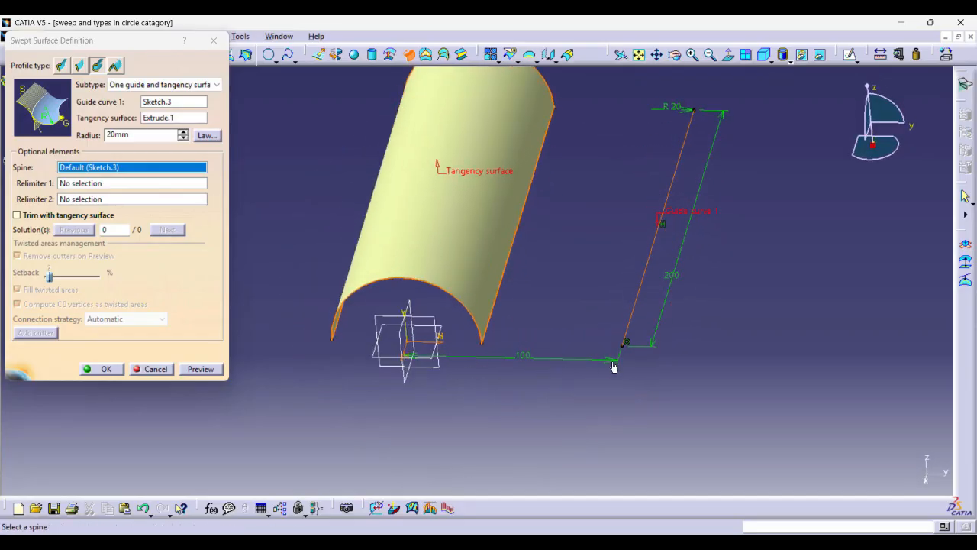
{"action": "middle_click_drag", "start_coordinate": [499, 353], "coordinate": [504, 428]}
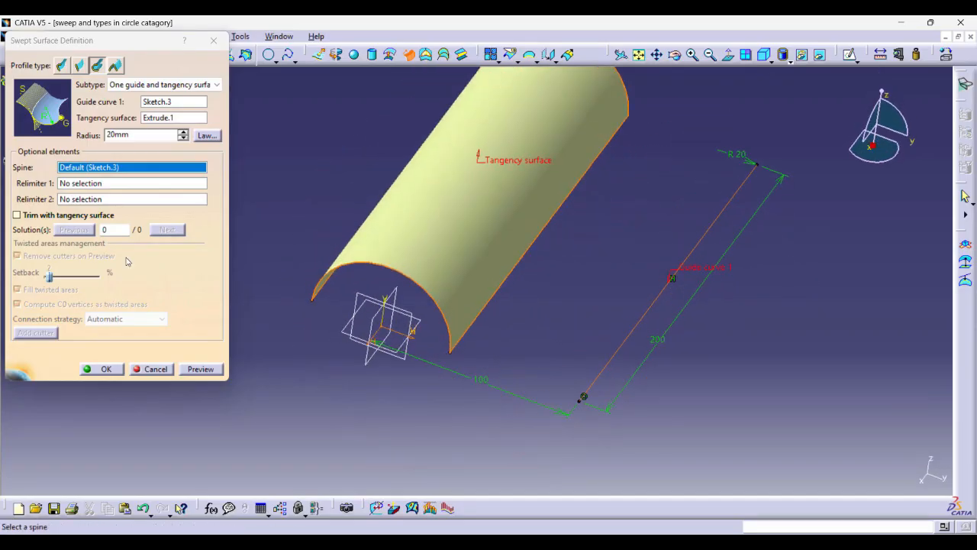
{"action": "left_click_drag", "start_coordinate": [135, 135], "coordinate": [25, 138]}
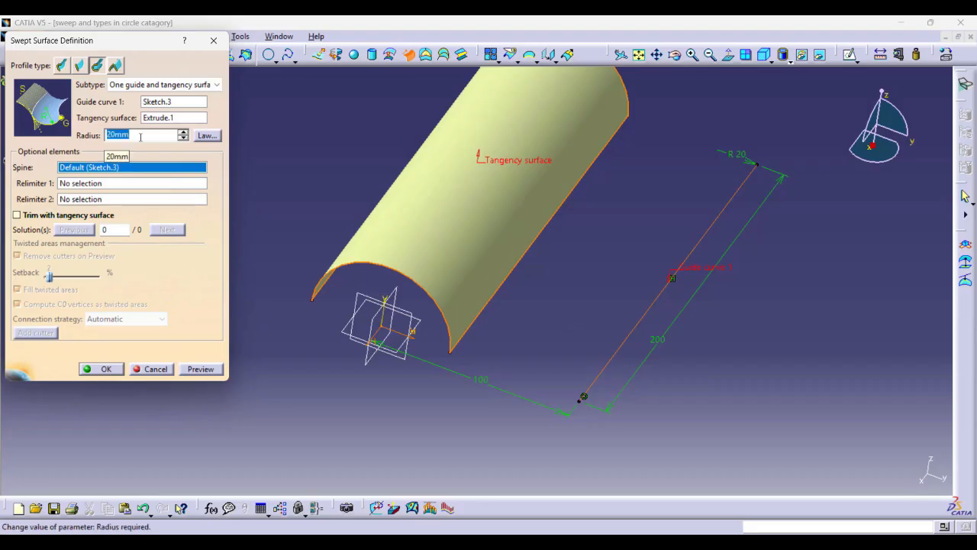
{"action": "type", "text": "55"}
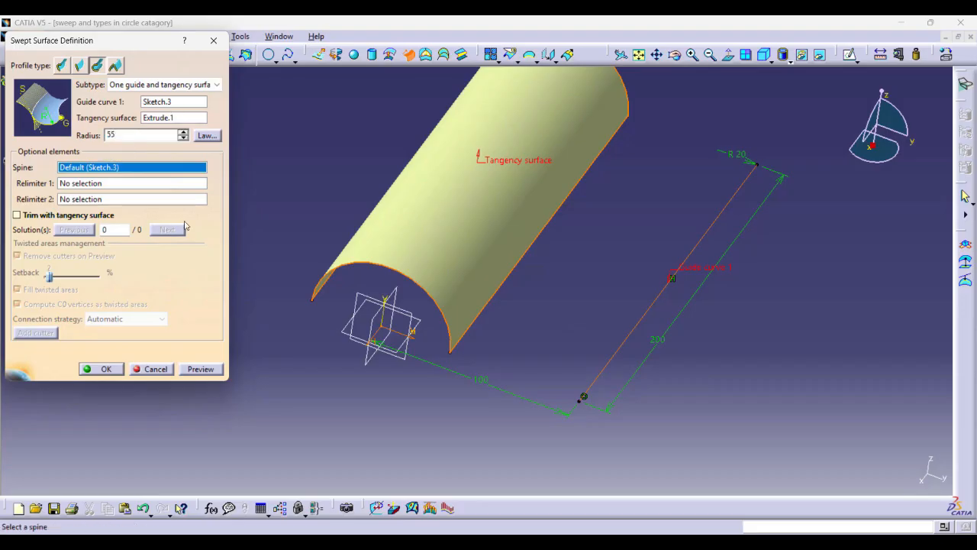
{"action": "left_click", "coordinate": [198, 370]}
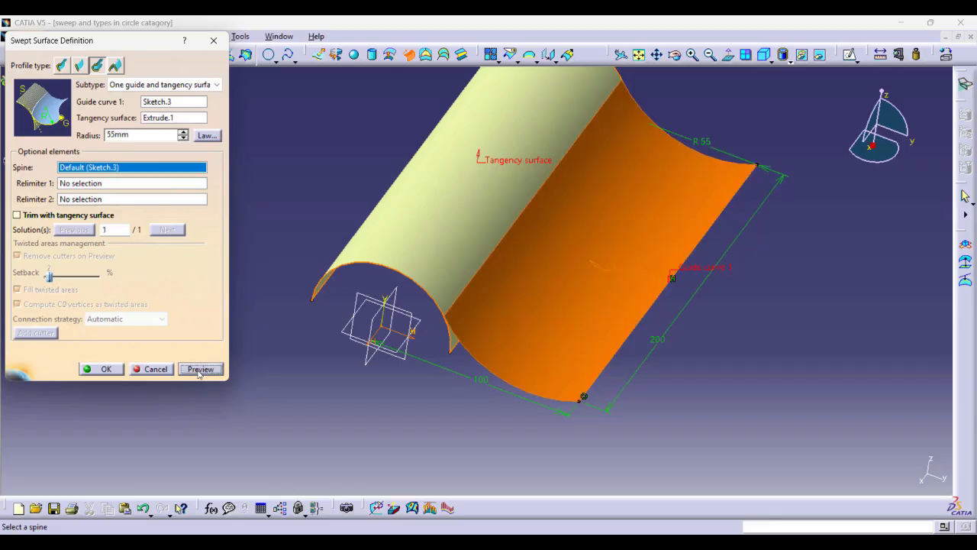
Enable trimming with the tangency surface, create the 55 mm sweep and dismiss the warnings.
{"action": "middle_click_drag", "start_coordinate": [497, 426], "coordinate": [499, 256]}
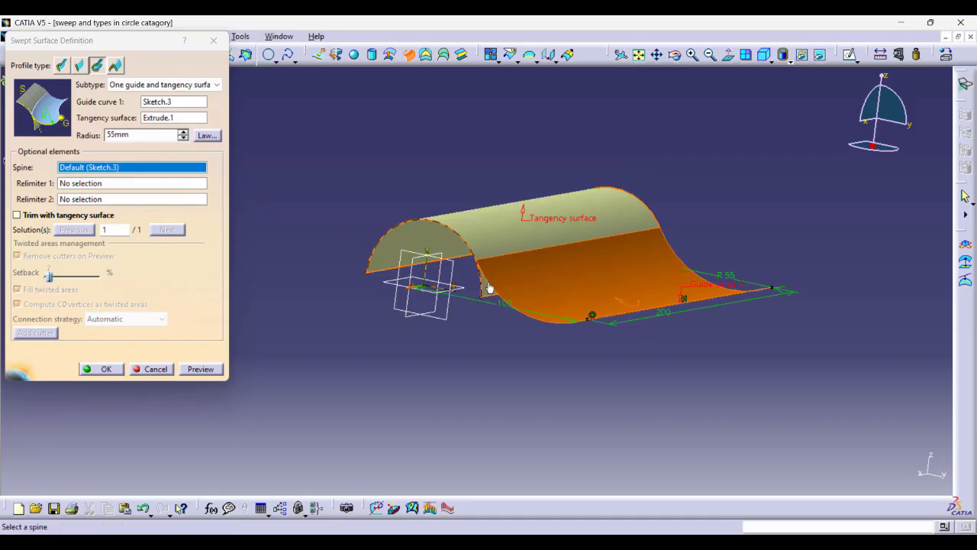
{"action": "middle_click_drag", "start_coordinate": [490, 287], "coordinate": [507, 274]}
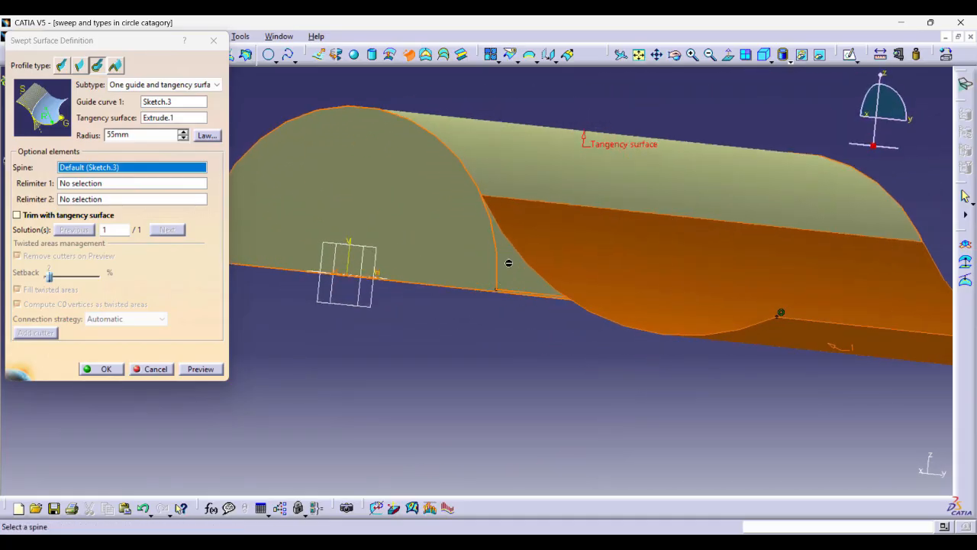
{"action": "left_click", "coordinate": [22, 217]}
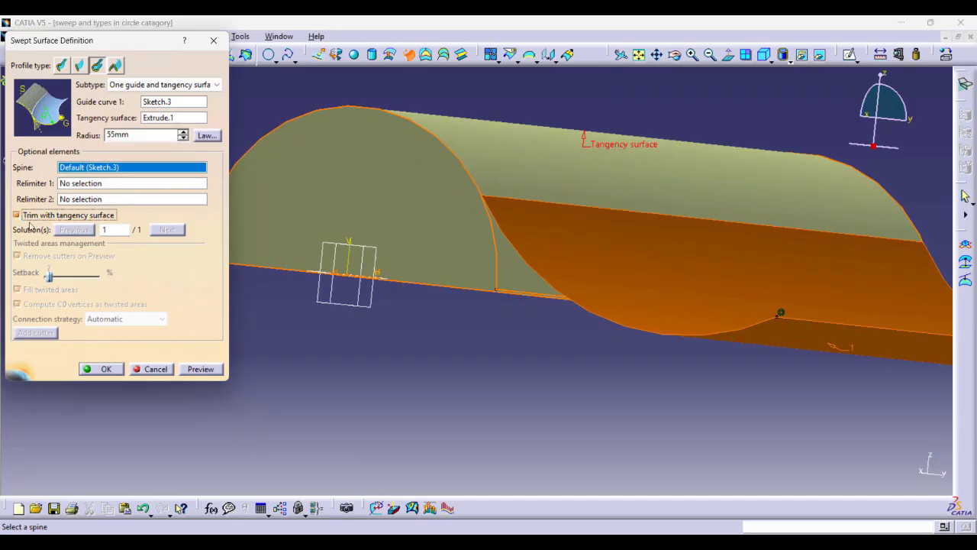
{"action": "left_click", "coordinate": [201, 369]}
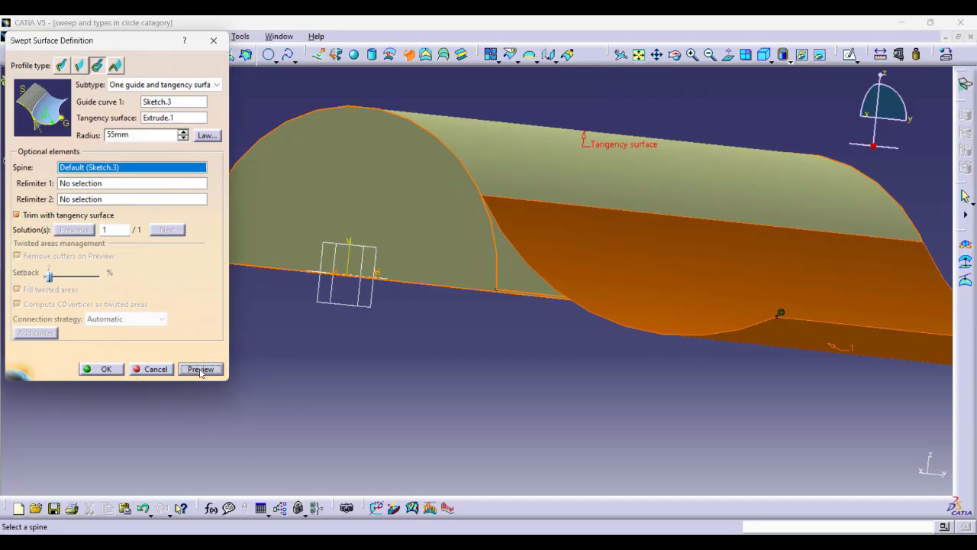
{"action": "left_click", "coordinate": [107, 369]}
{"action": "mouse_move", "coordinate": [340, 354]}
{"action": "middle_mouse_down"}
{"action": "mouse_move", "coordinate": [580, 375]}
{"action": "mouse_move", "coordinate": [559, 377]}
{"action": "mouse_move", "coordinate": [545, 267]}
{"action": "middle_mouse_up"}
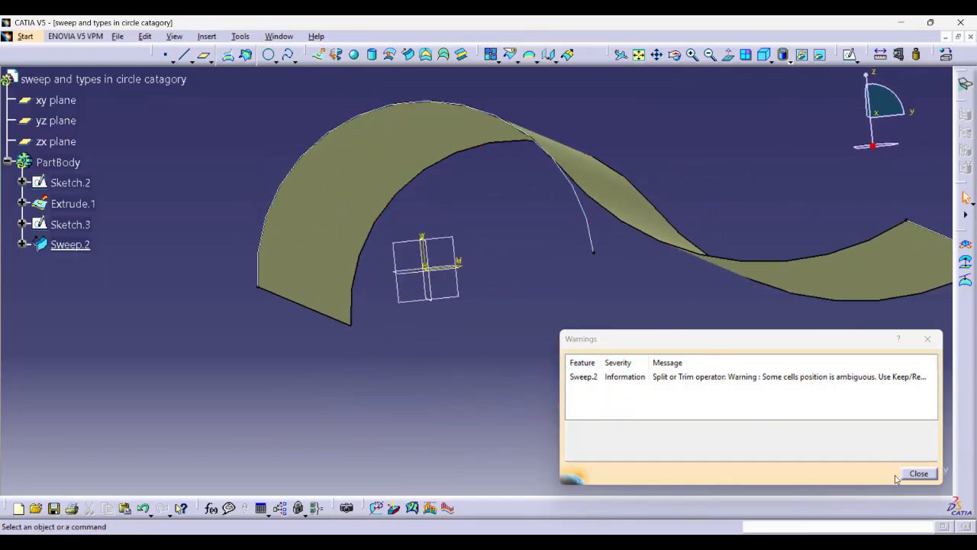
{"action": "left_click", "coordinate": [918, 474]}
Edit the trimmed sweep, set its radius to 80 mm and preview it.
{"action": "mouse_move", "coordinate": [672, 316]}
{"action": "middle_mouse_down"}
{"action": "mouse_move", "coordinate": [523, 344]}
{"action": "mouse_move", "coordinate": [526, 367]}
{"action": "mouse_move", "coordinate": [490, 290]}
{"action": "middle_mouse_up"}
{"action": "right_click", "coordinate": [486, 290]}
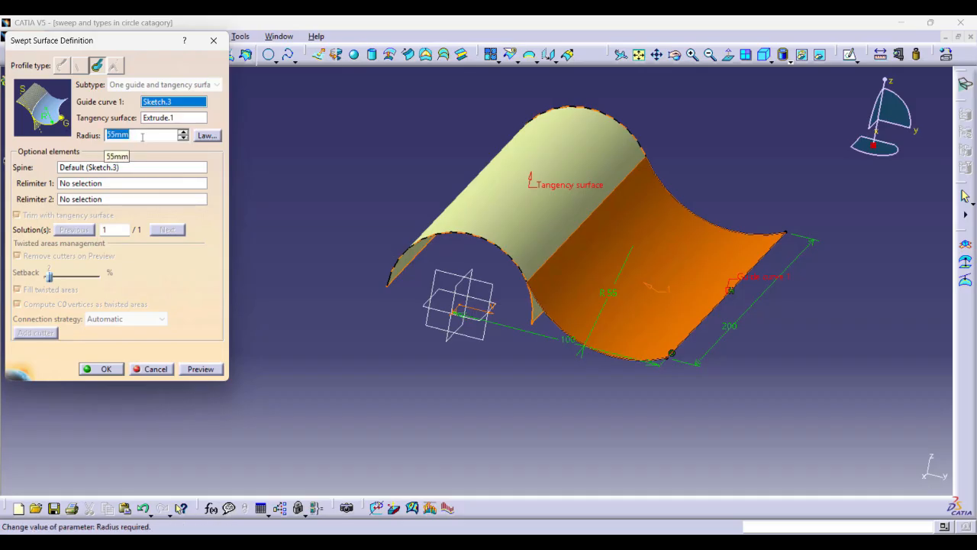
{"action": "type", "text": "80"}
{"action": "left_click", "coordinate": [203, 371]}
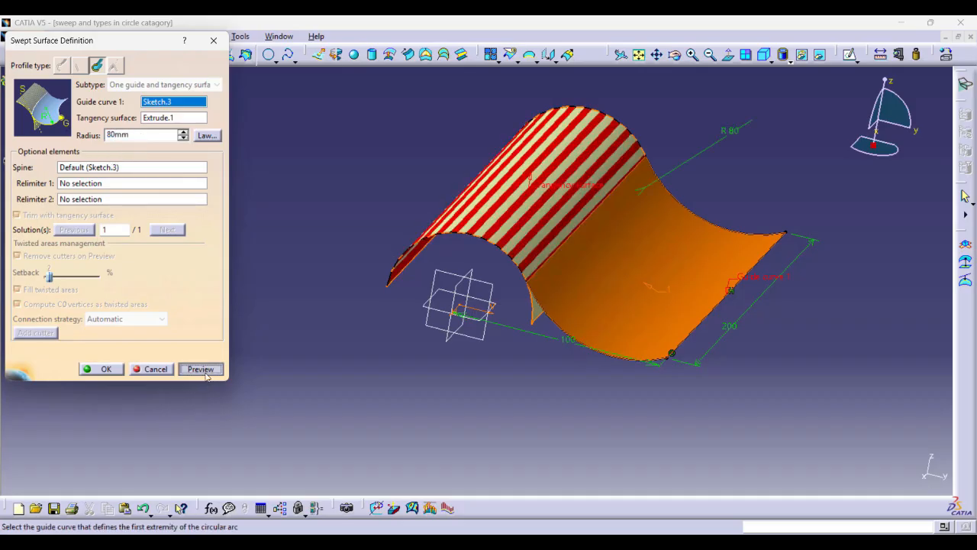
{"action": "middle_click_drag", "start_coordinate": [460, 413], "coordinate": [534, 386]}
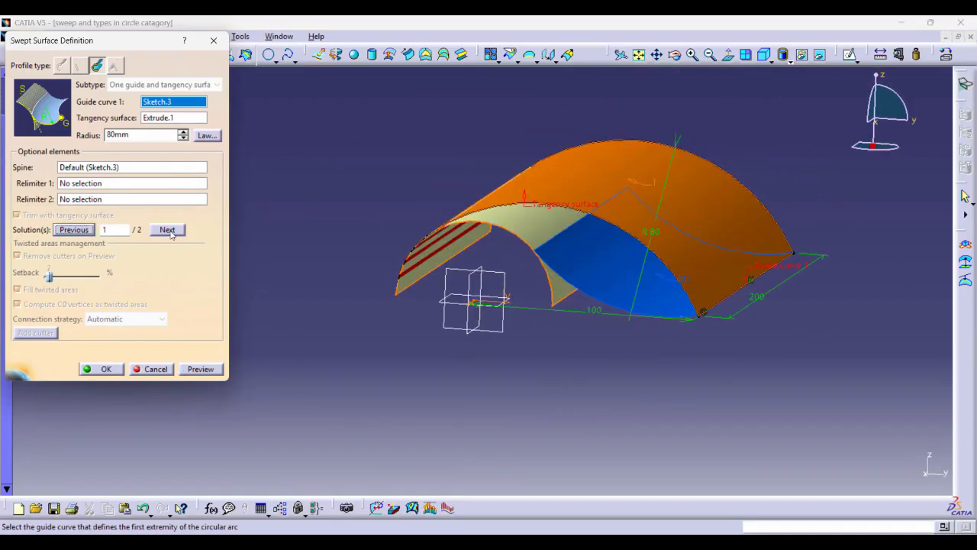
Choose solution 2 for the edited sweep, accept the definition and dismiss the warnings.
{"action": "left_click", "coordinate": [170, 230]}
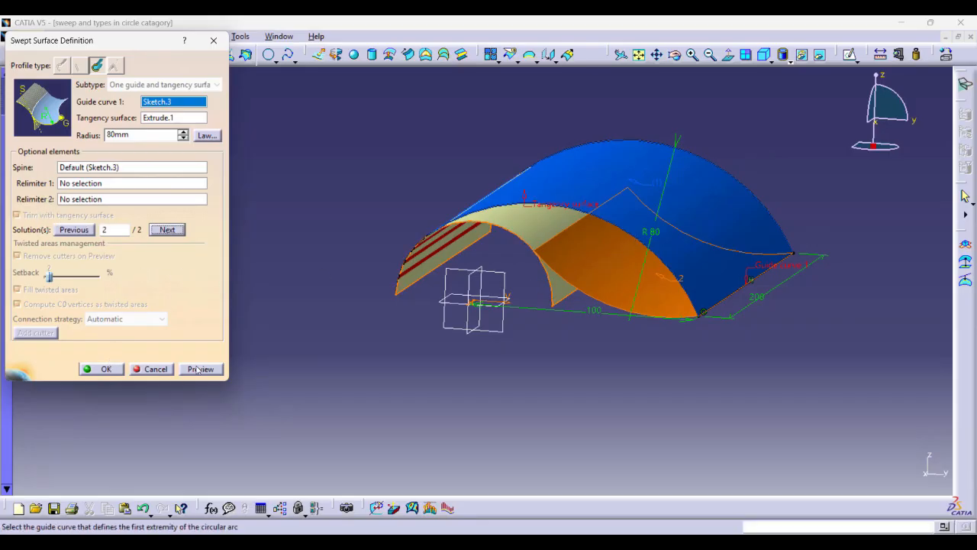
{"action": "left_click", "coordinate": [114, 370]}
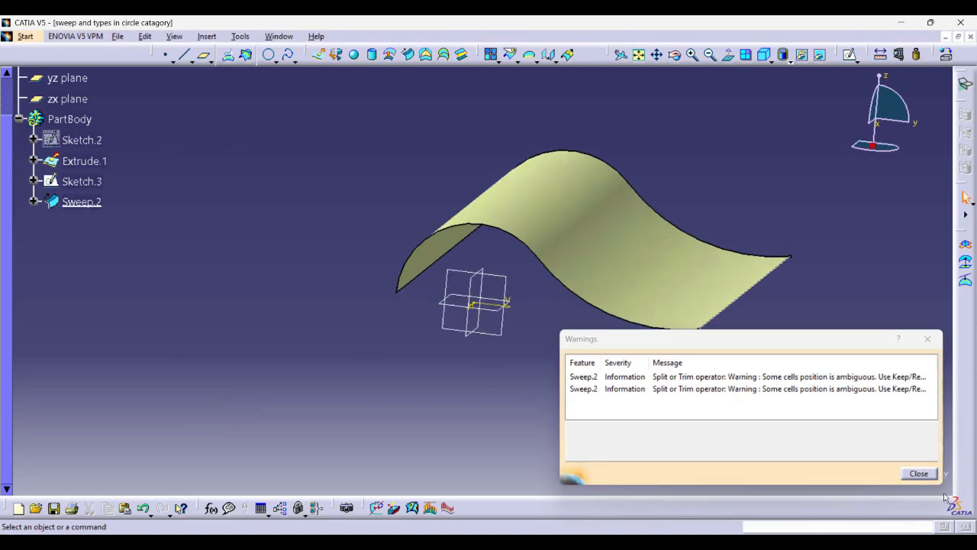
{"action": "left_click", "coordinate": [919, 473]}
{"action": "middle_click_drag", "start_coordinate": [901, 349], "coordinate": [626, 224]}
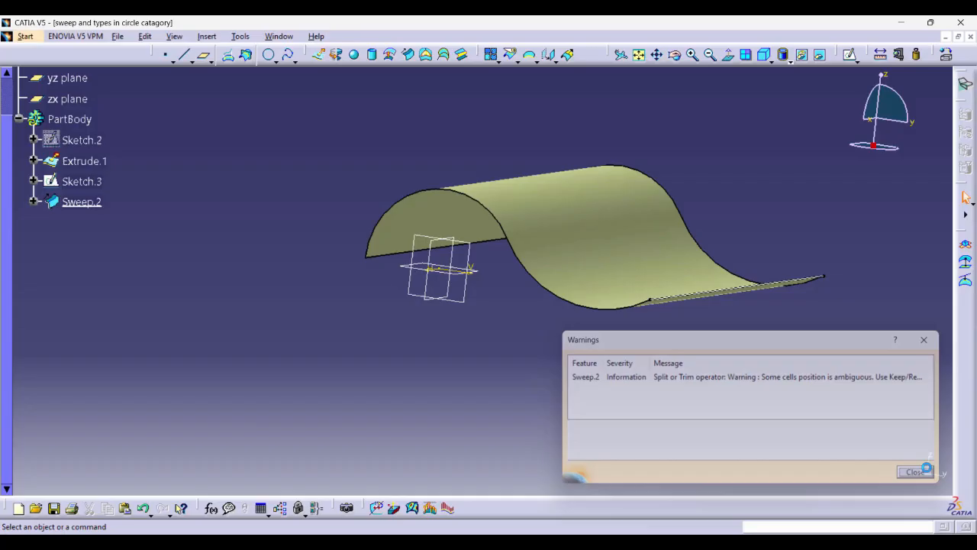
{"action": "left_click", "coordinate": [923, 471]}
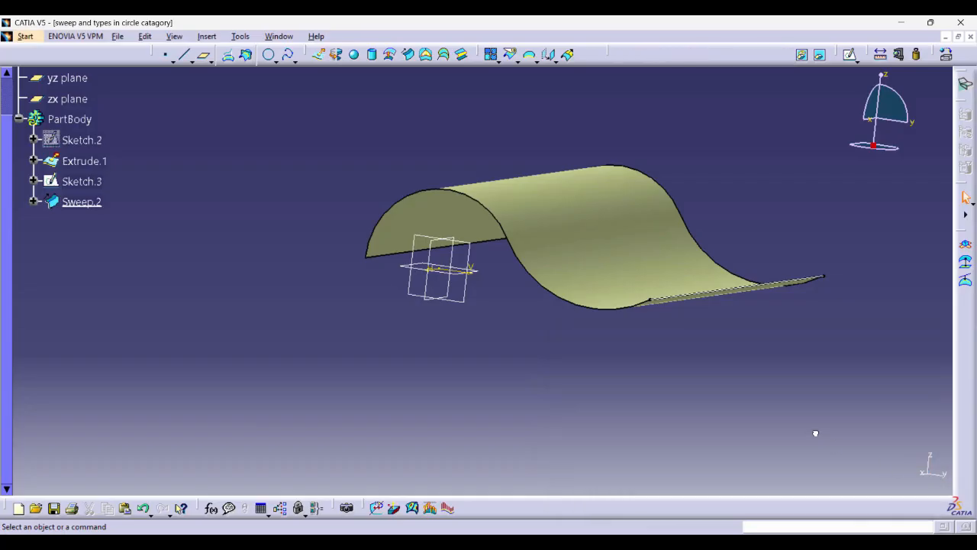
{"action": "middle_click_drag", "start_coordinate": [815, 433], "coordinate": [503, 321]}
{"action": "left_click", "coordinate": [407, 54]}
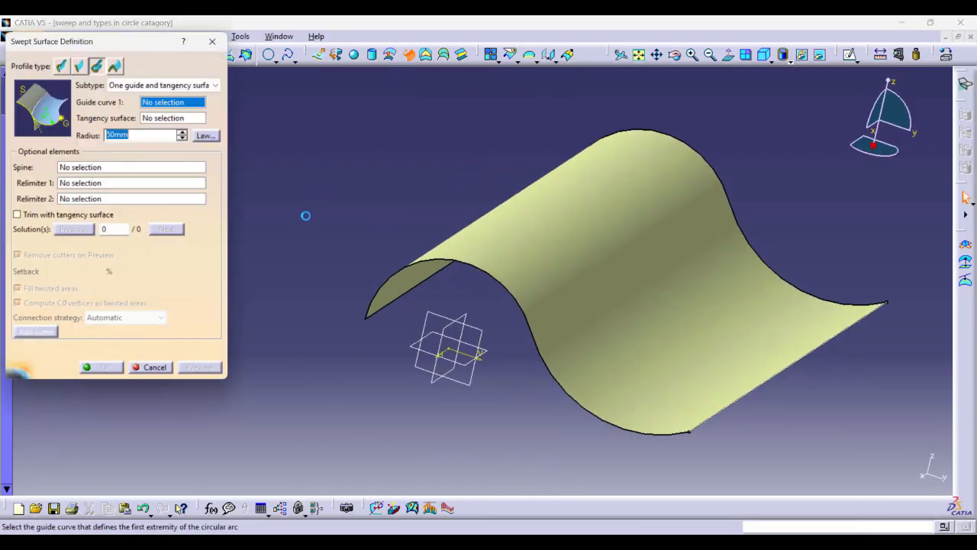
{"action": "left_click", "coordinate": [163, 85]}
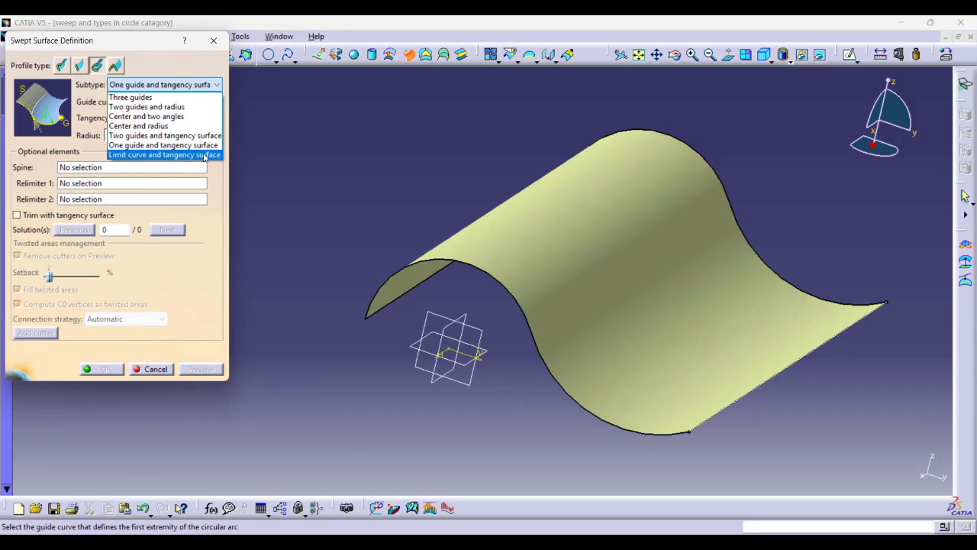
{"action": "left_click", "coordinate": [345, 187]}
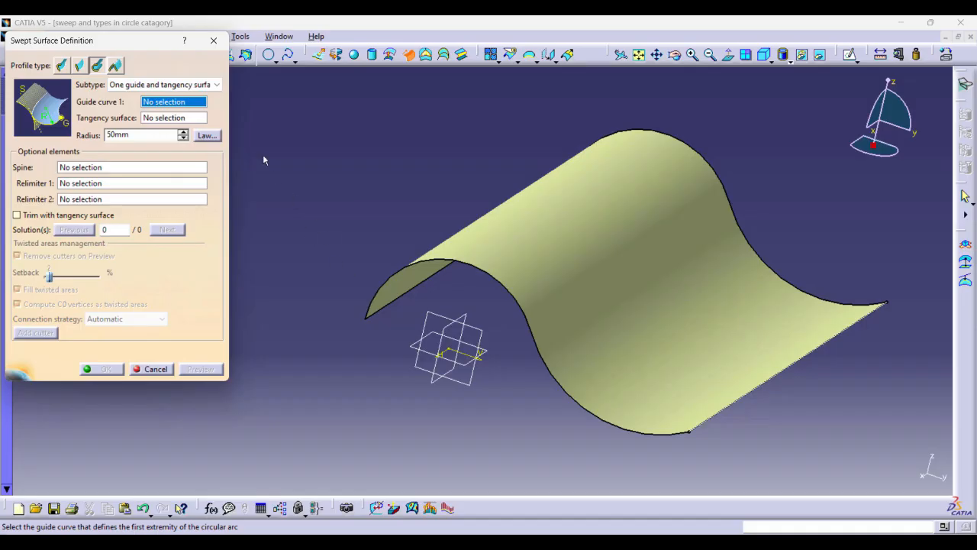
{"action": "left_click", "coordinate": [213, 40]}
Delete the trimmed sweep between the half-cylinder and the sketched line.
{"action": "left_click", "coordinate": [90, 201]}
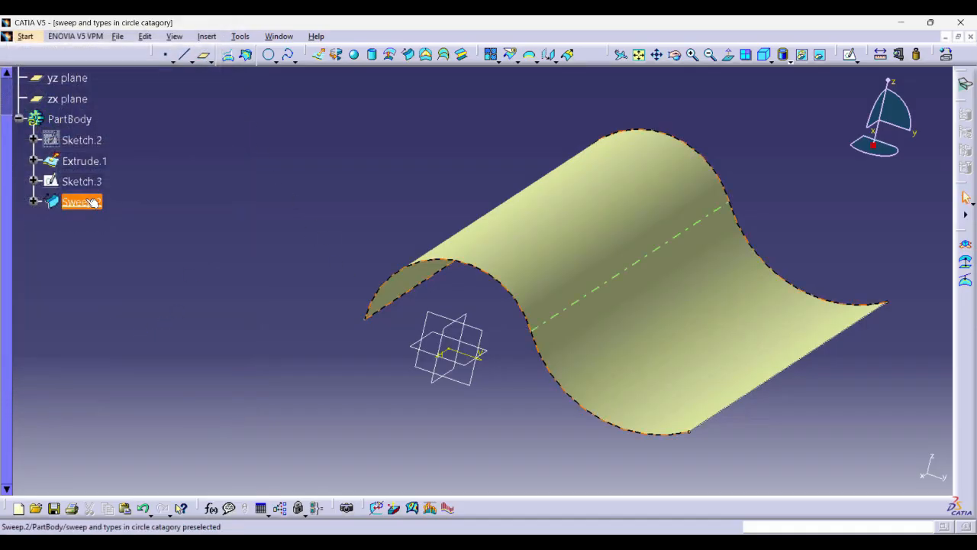
{"action": "right_click", "coordinate": [90, 201]}
{"action": "left_click", "coordinate": [114, 377]}
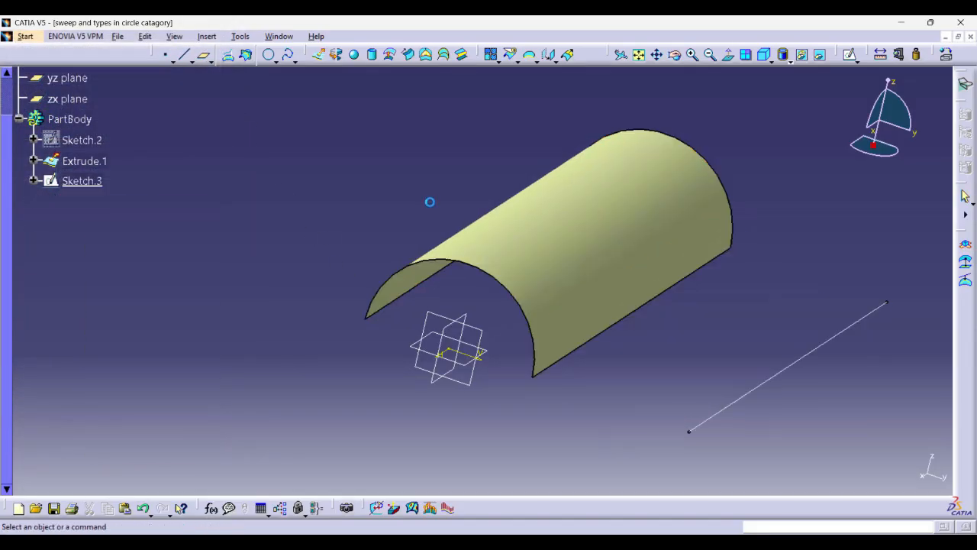
Create a 50 mm limit-curve-and-tangency-surface circular sweep, using the half-cylinder's lower straight edge as limit curve and the extrude as tangency surface.
{"action": "left_click", "coordinate": [407, 55]}
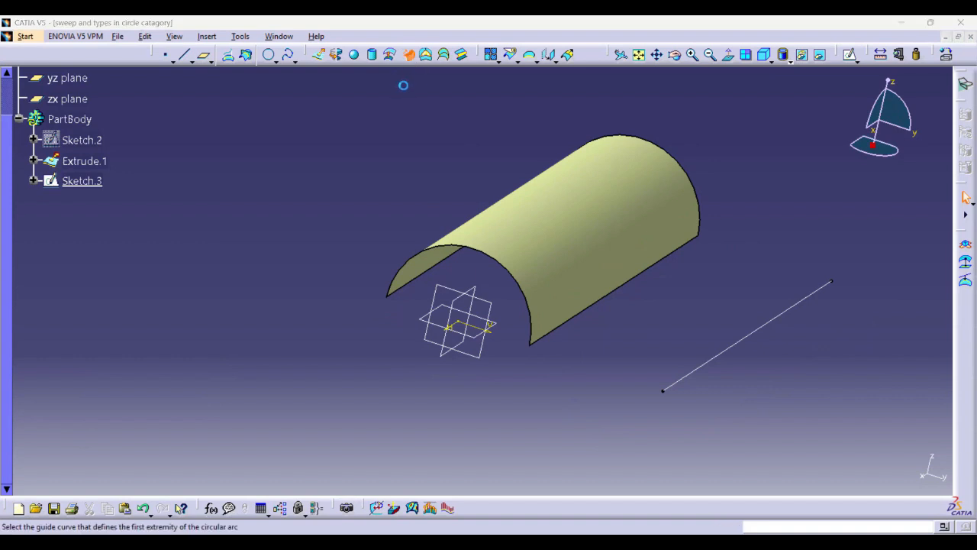
{"action": "left_click", "coordinate": [164, 85]}
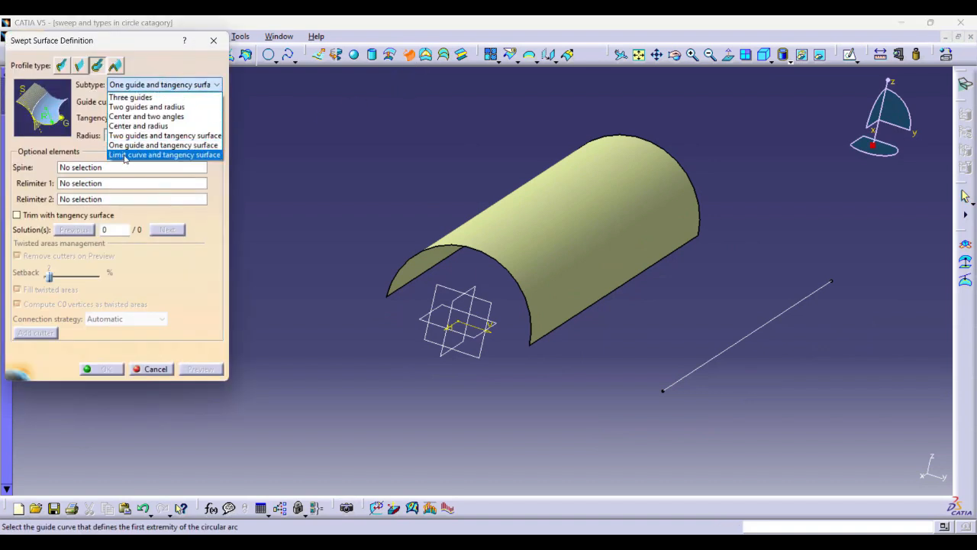
{"action": "left_click", "coordinate": [125, 155]}
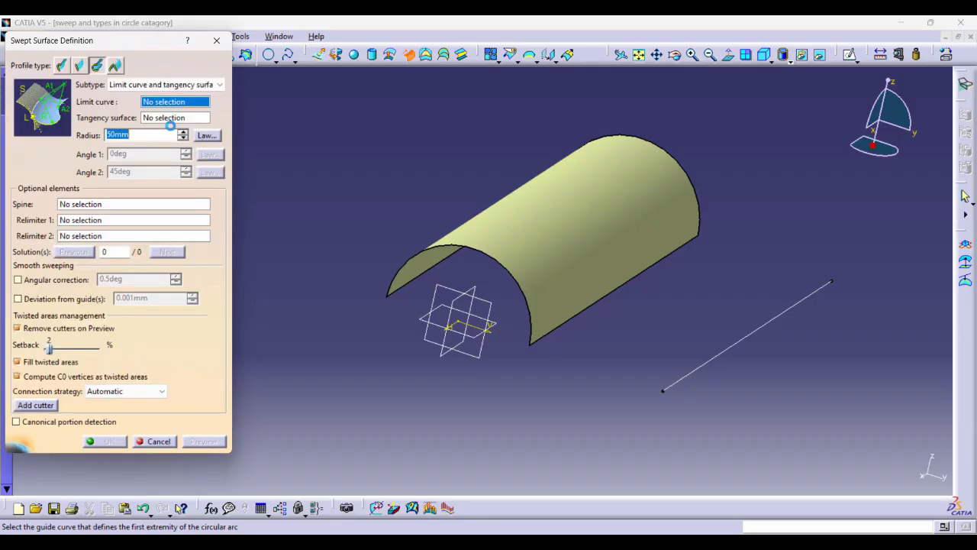
{"action": "left_click", "coordinate": [577, 319]}
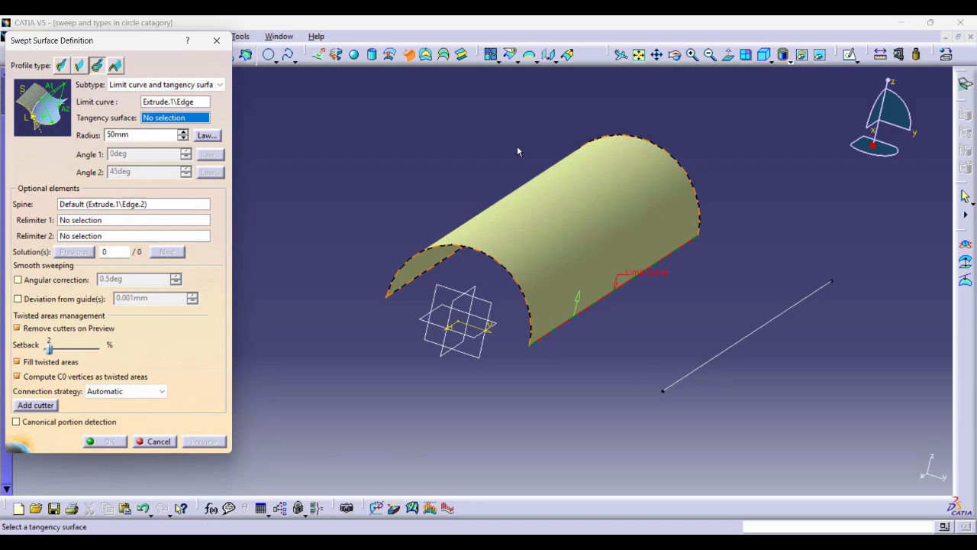
{"action": "left_click", "coordinate": [599, 262]}
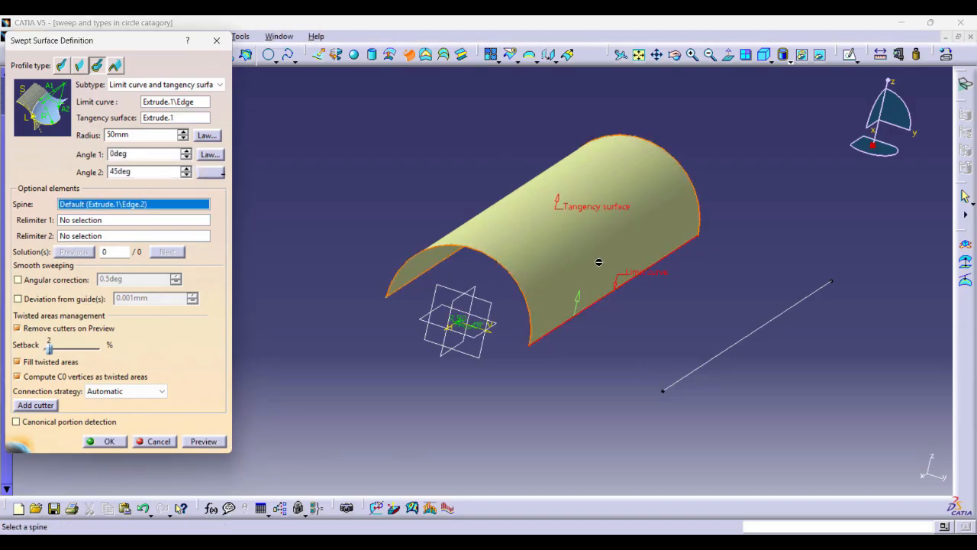
{"action": "left_click", "coordinate": [204, 441]}
{"action": "middle_click_drag", "start_coordinate": [520, 455], "coordinate": [517, 430]}
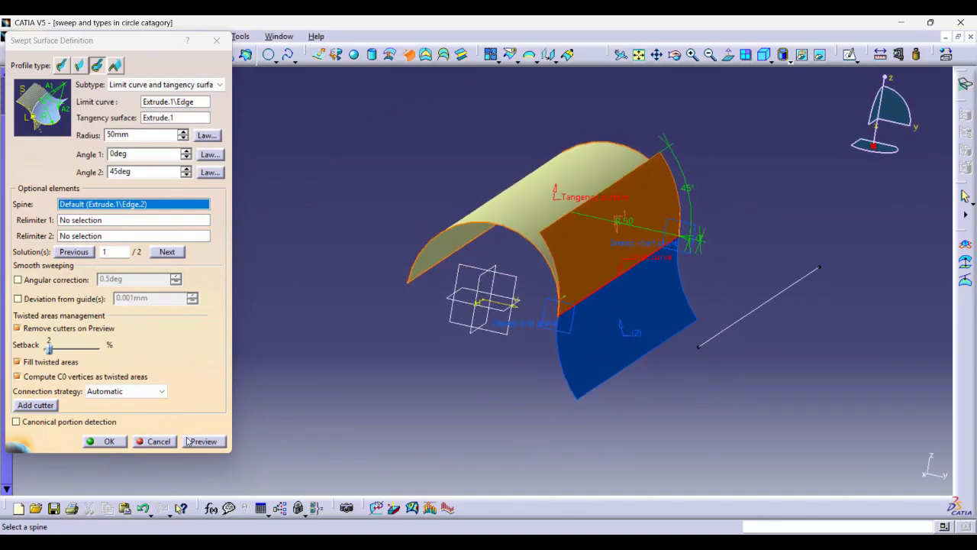
{"action": "left_click", "coordinate": [112, 442]}
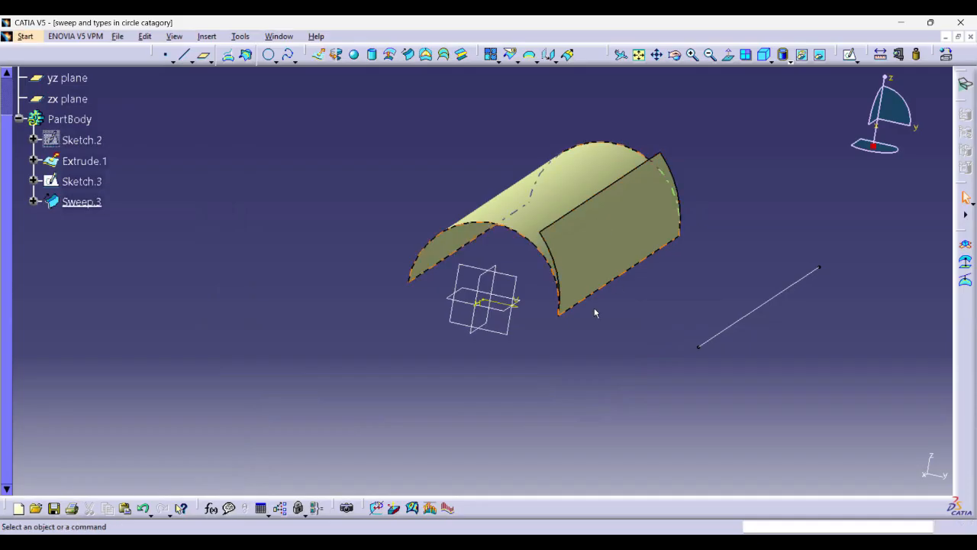
Edit the limit-curve sweep and choose solution 2, accepting the definition.
{"action": "middle_click_drag", "start_coordinate": [594, 308], "coordinate": [617, 285]}
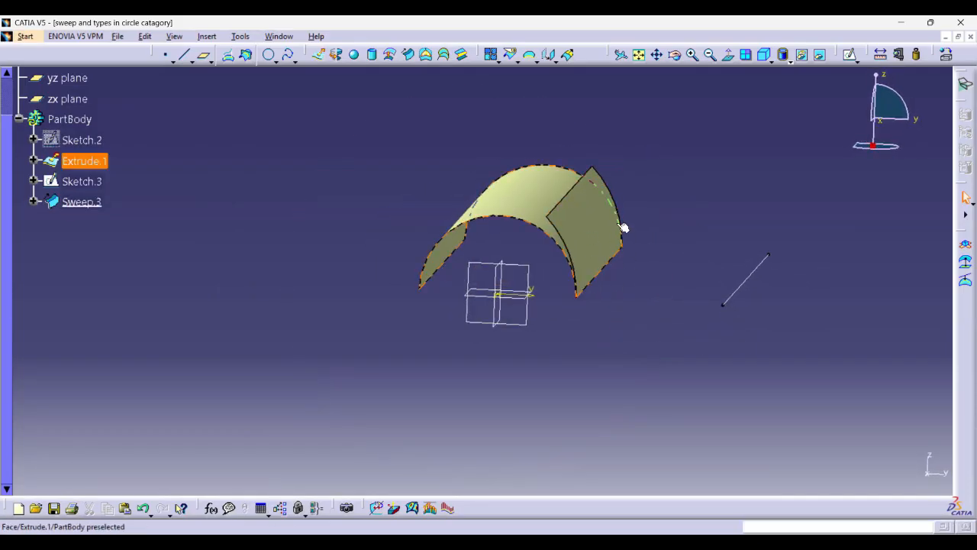
{"action": "left_click", "coordinate": [591, 207]}
{"action": "double_click", "coordinate": [592, 207]}
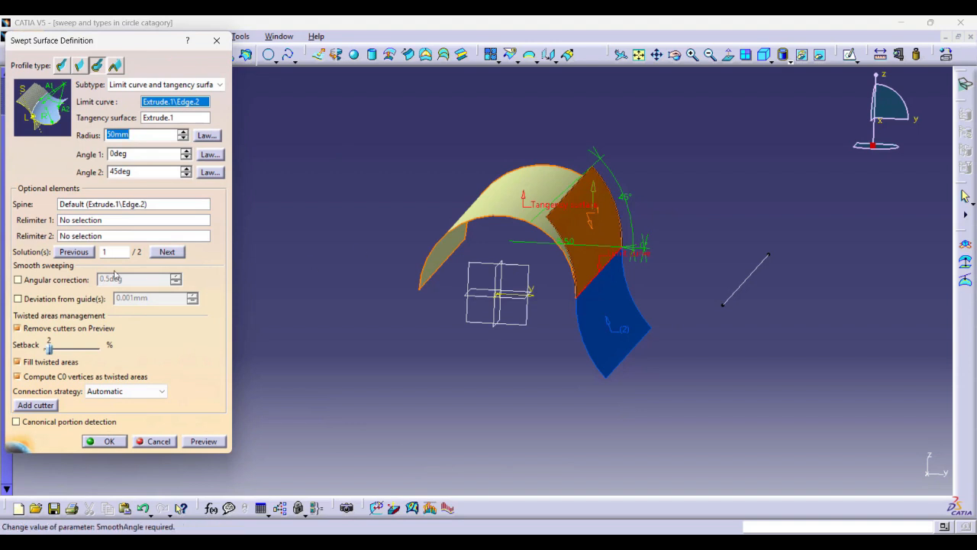
{"action": "left_click", "coordinate": [169, 252]}
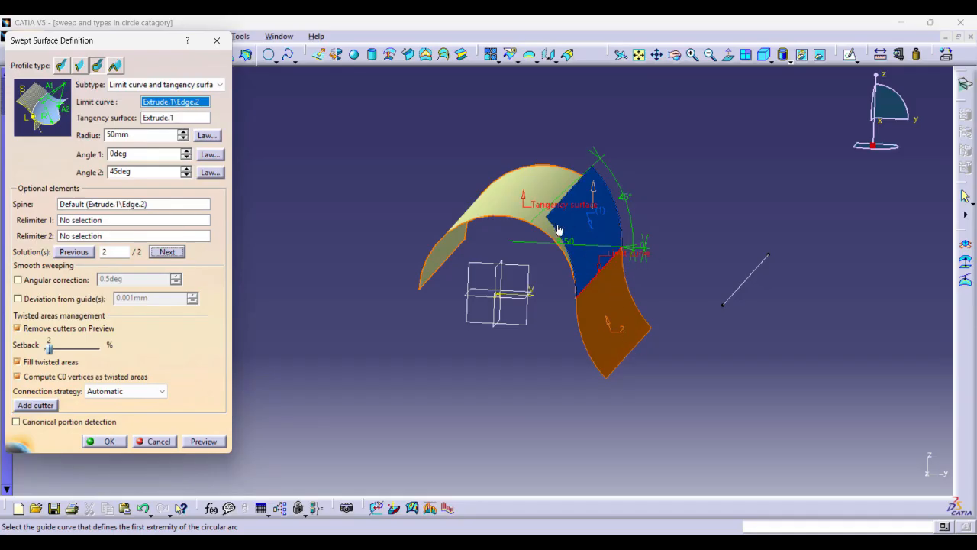
{"action": "left_click", "coordinate": [104, 441]}
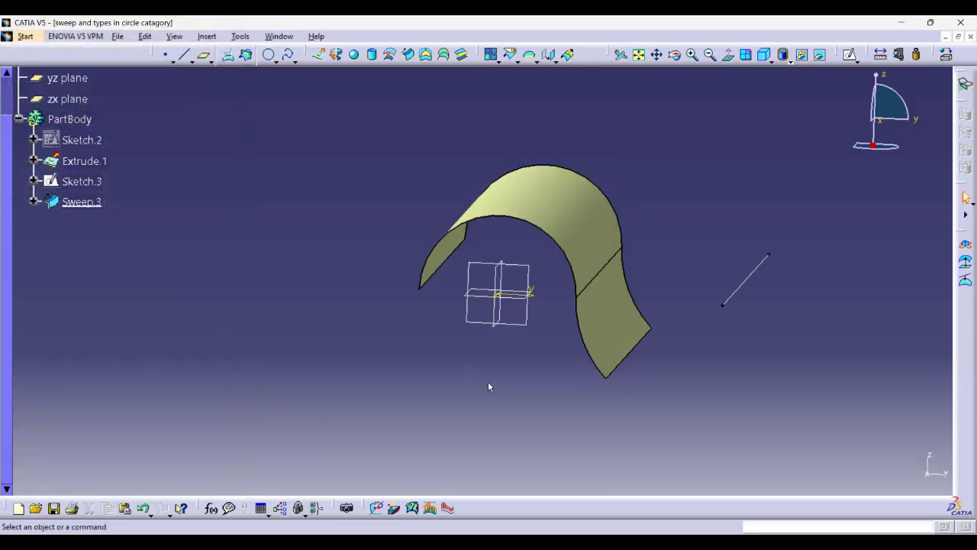
Delete the limit-curve sweep without its parents.
{"action": "middle_click_drag", "start_coordinate": [488, 381], "coordinate": [465, 347]}
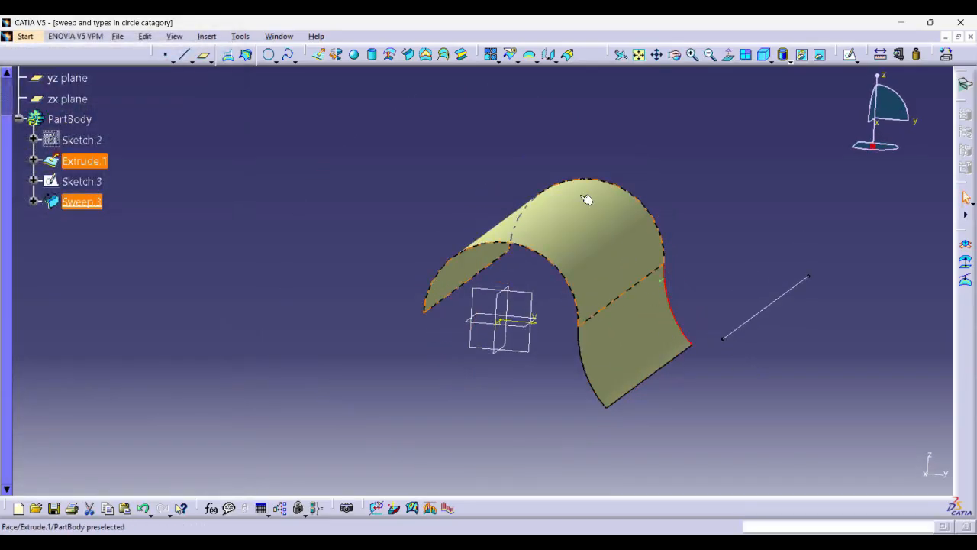
{"action": "key", "text": "ctrl+z"}
{"action": "right_click", "coordinate": [81, 203]}
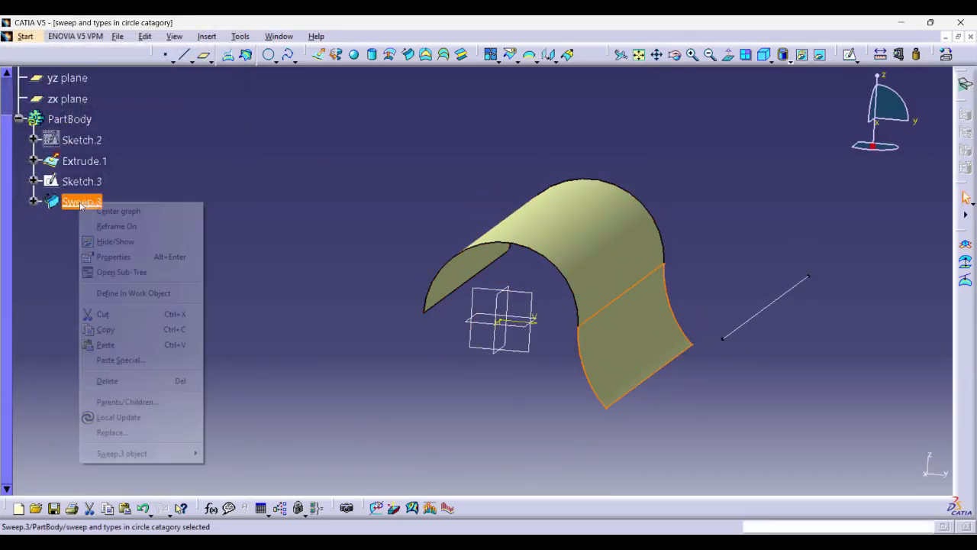
{"action": "left_click", "coordinate": [108, 380]}
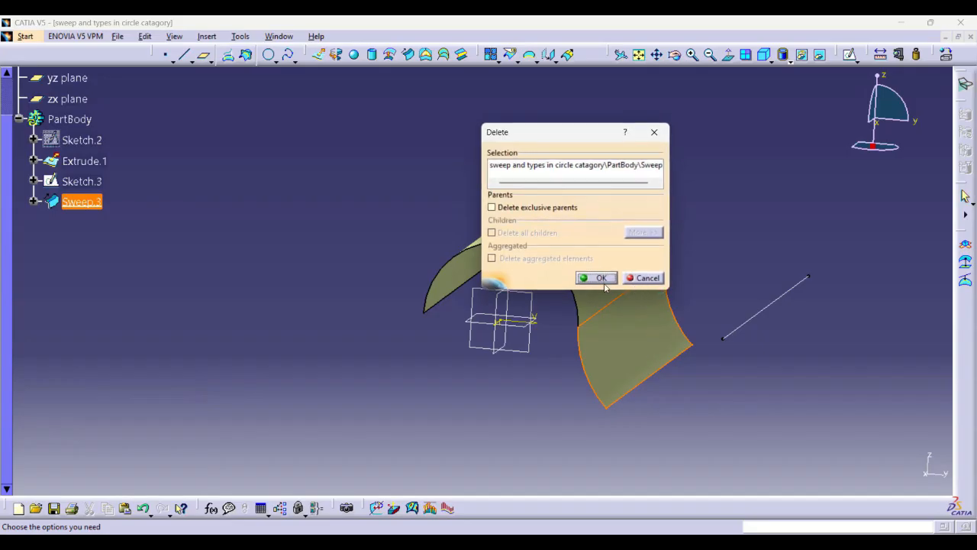
{"action": "left_click", "coordinate": [598, 274]}
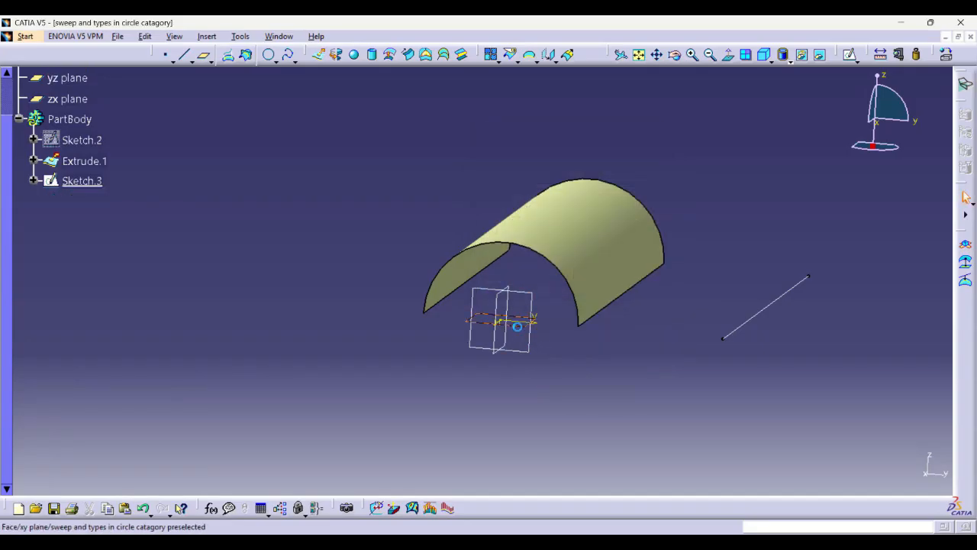
Create a plane offset 85 mm from the xy plane, above the half-cylinder.
{"action": "left_click", "coordinate": [504, 281]}
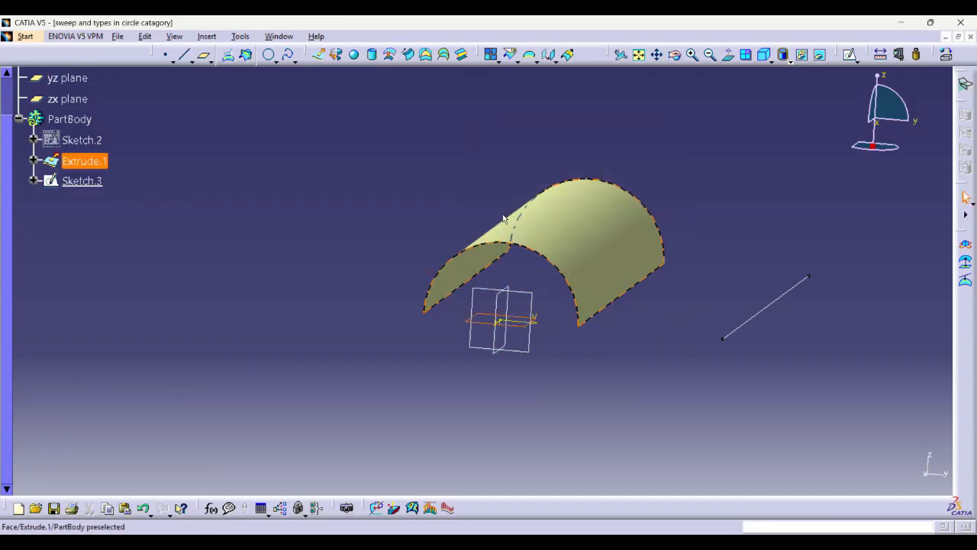
{"action": "left_click", "coordinate": [204, 55]}
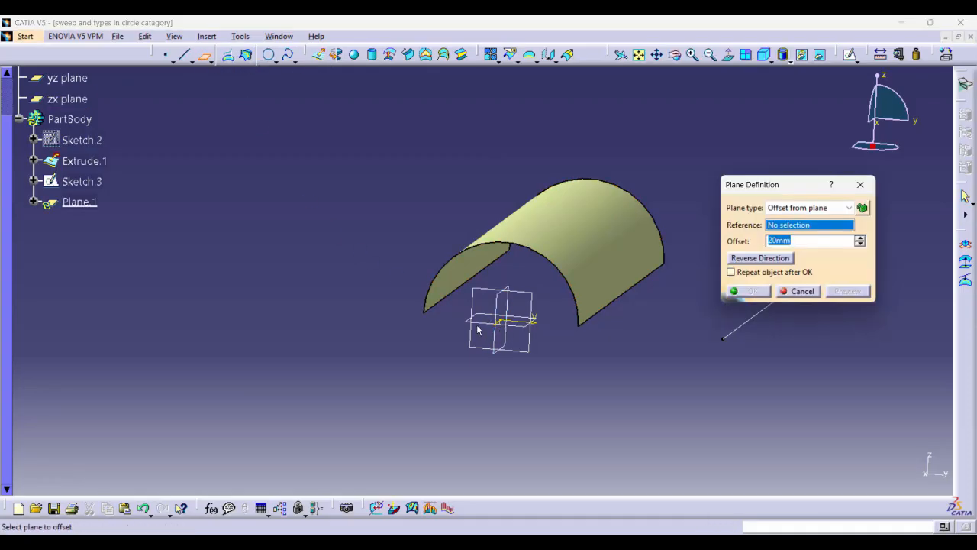
{"action": "left_click", "coordinate": [485, 324]}
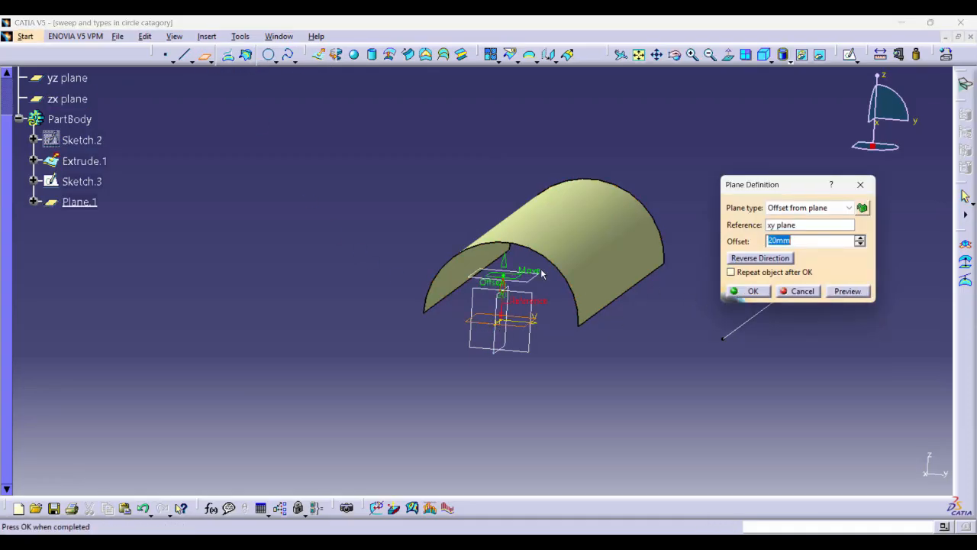
{"action": "left_click_drag", "start_coordinate": [541, 274], "coordinate": [529, 143]}
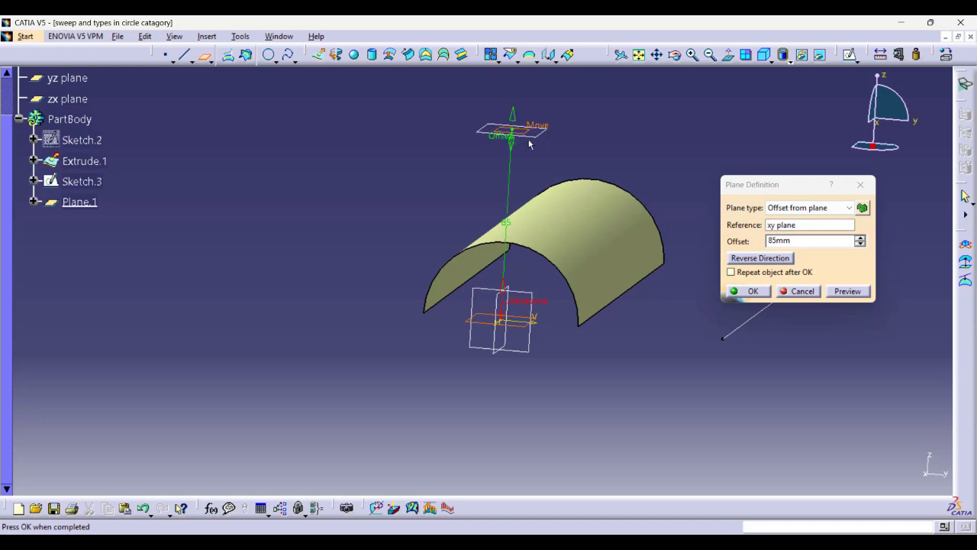
{"action": "left_click", "coordinate": [753, 291]}
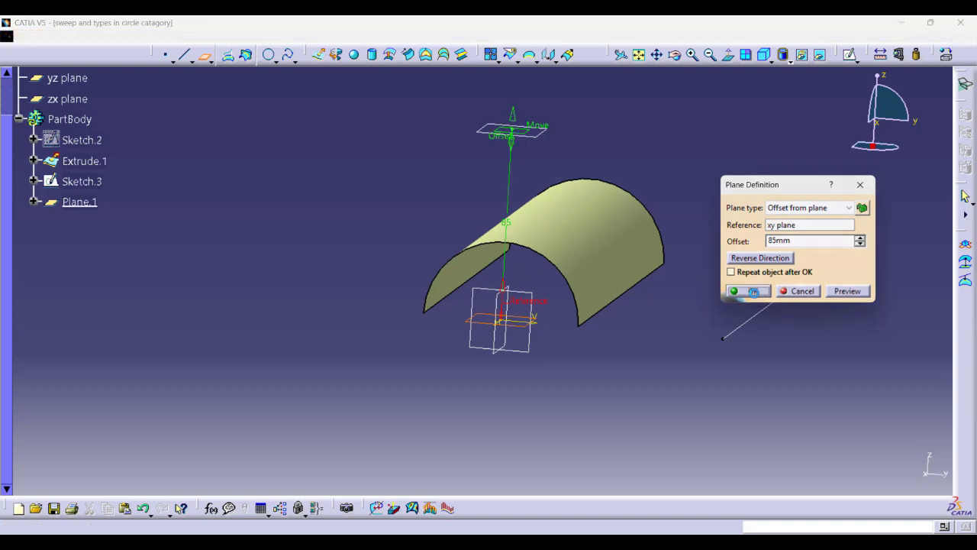
Start a positioned sketch on the offset plane and draw a vertical line across the half-cylinder from about H -121.64 mm, V 48.83 mm.
{"action": "left_click", "coordinate": [540, 136]}
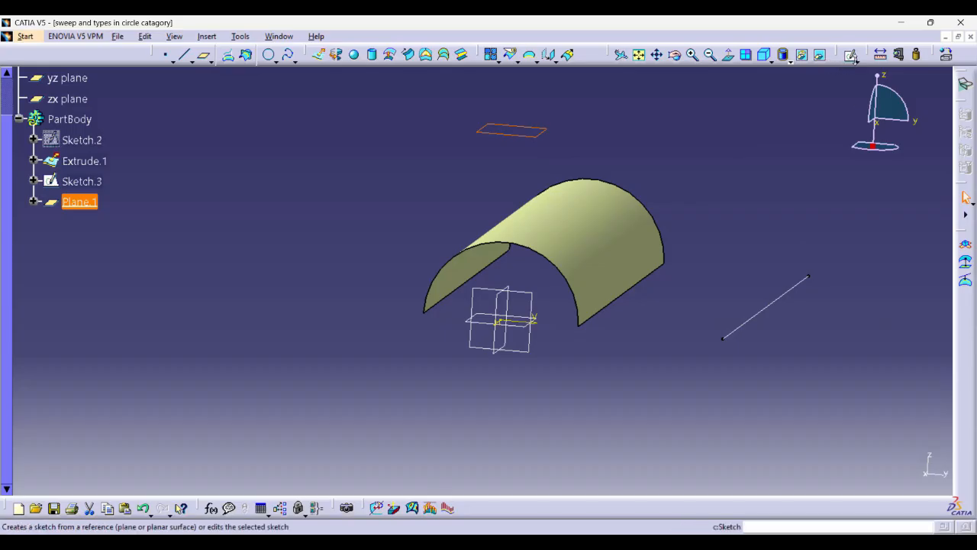
{"action": "left_click", "coordinate": [855, 62]}
{"action": "left_click", "coordinate": [867, 78]}
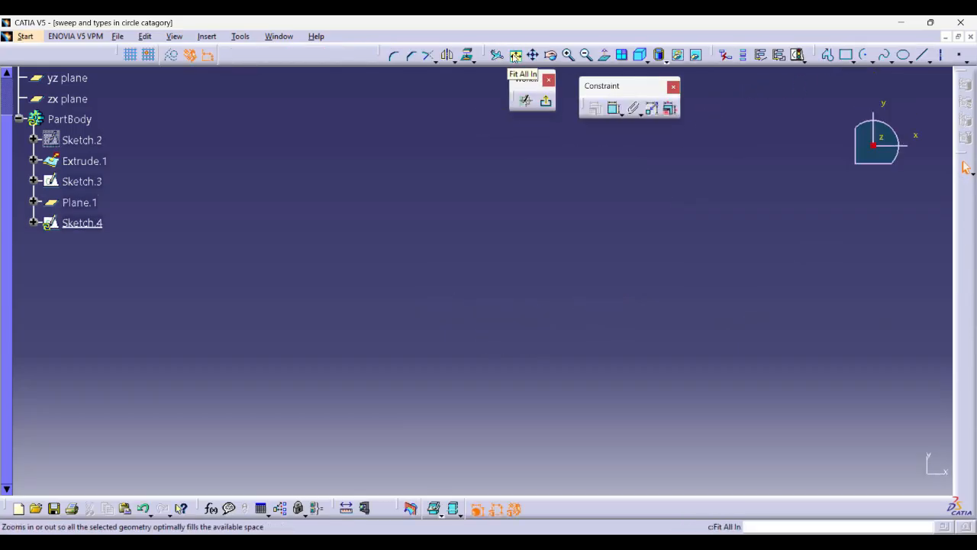
{"action": "left_click", "coordinate": [516, 55]}
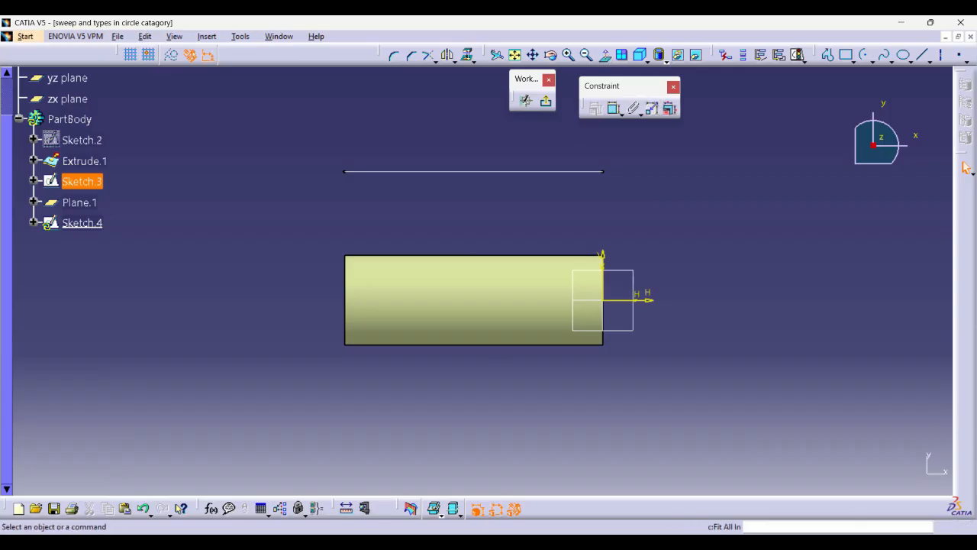
{"action": "left_click", "coordinate": [827, 55]}
{"action": "left_click", "coordinate": [445, 239]}
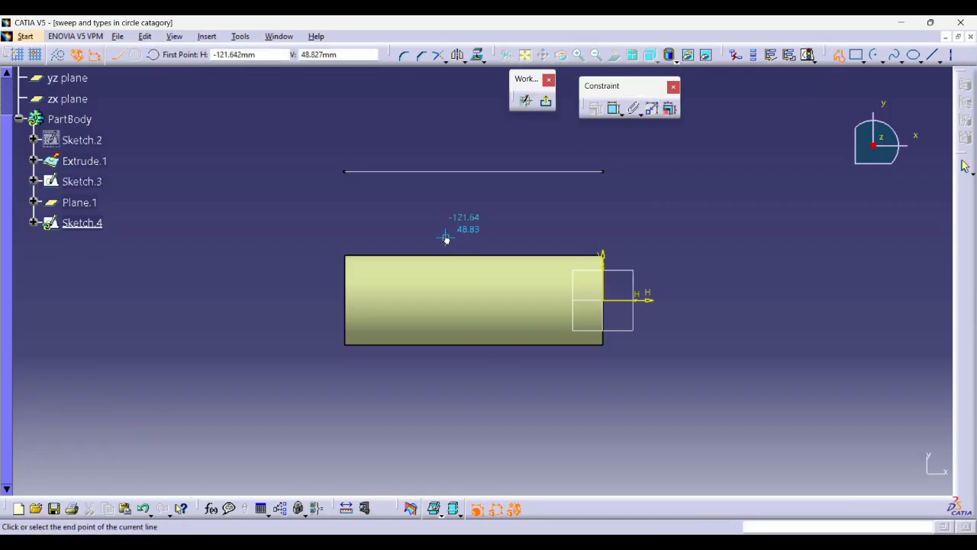
{"action": "double_click", "coordinate": [444, 357]}
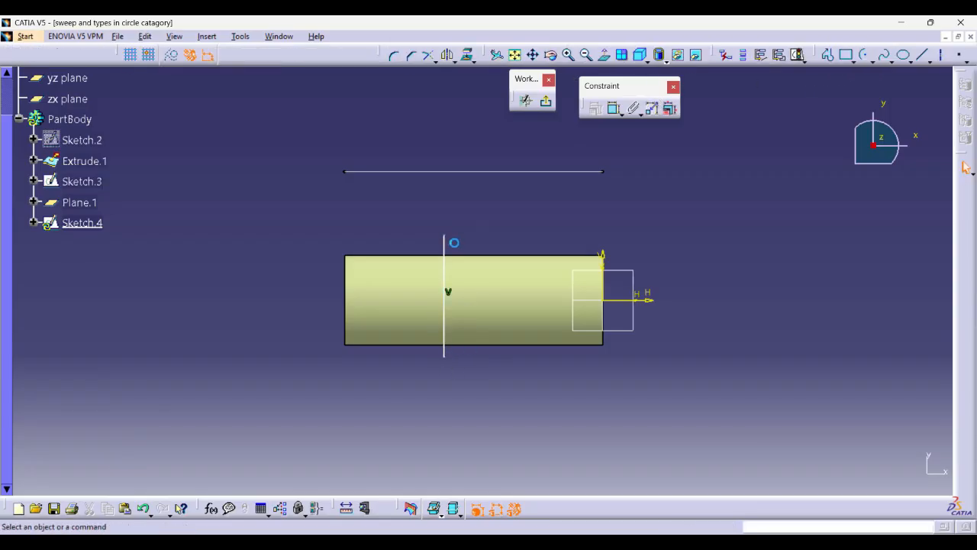
Constrain the vertical line's two endpoints symmetric about the sketch's horizontal axis.
{"action": "left_click", "coordinate": [445, 239]}
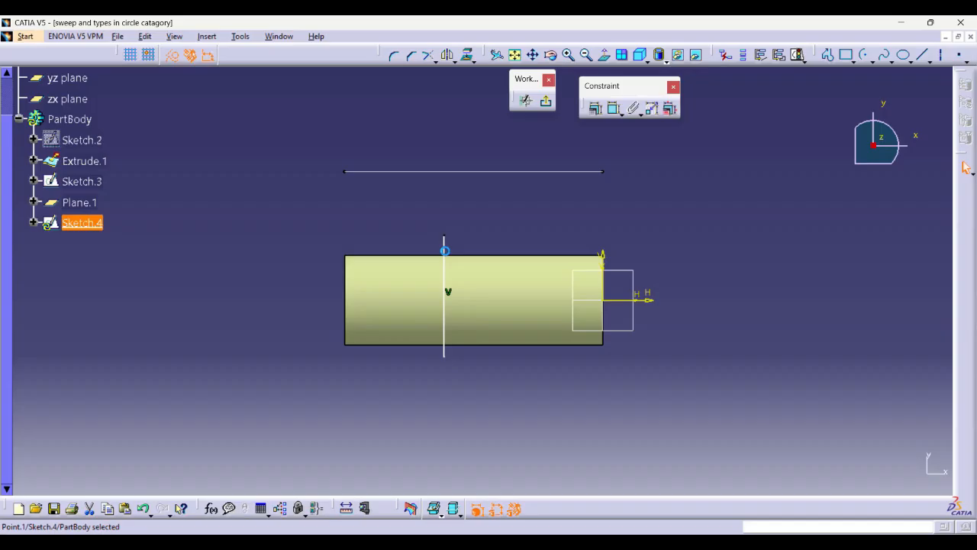
{"action": "left_click", "coordinate": [445, 357], "text": "ctrl"}
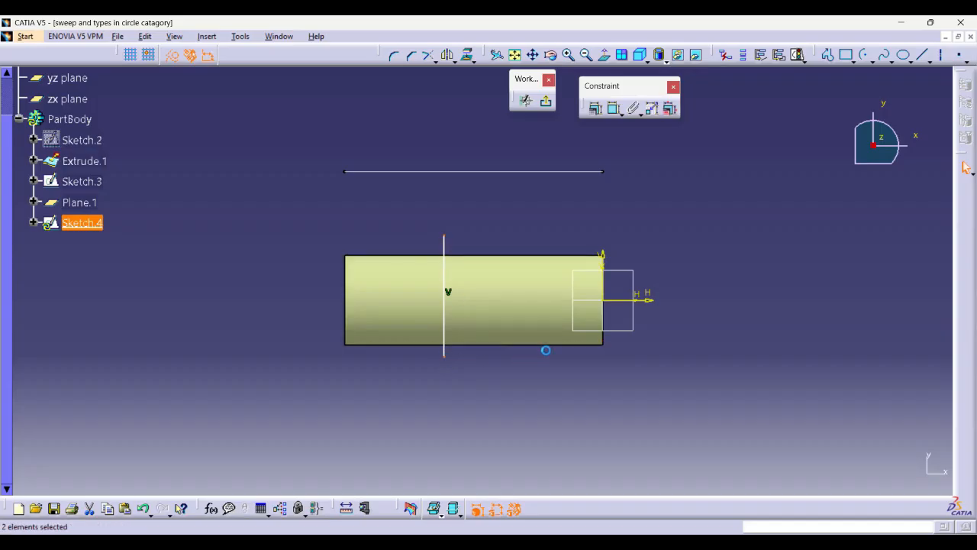
{"action": "left_click", "coordinate": [622, 304], "text": "ctrl"}
{"action": "left_click", "coordinate": [595, 108]}
{"action": "left_click", "coordinate": [773, 285]}
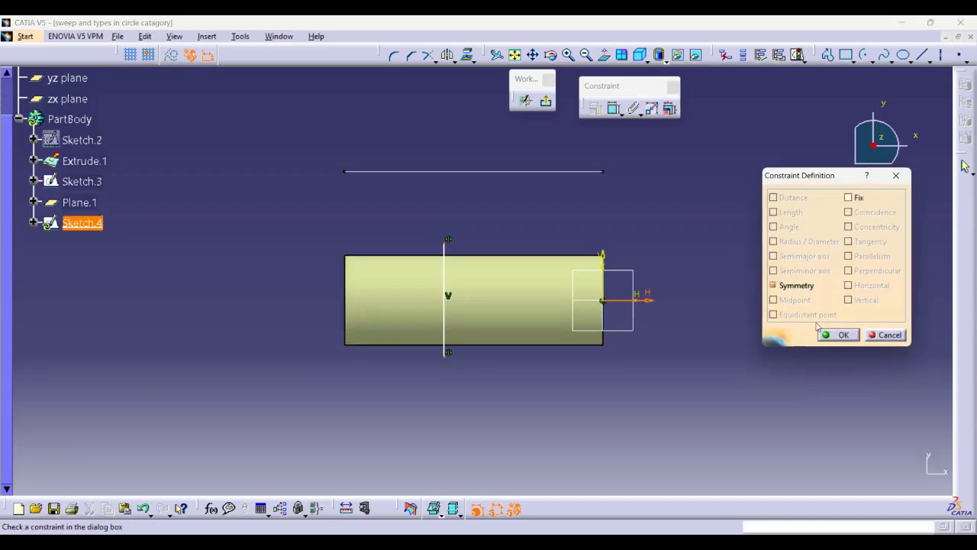
{"action": "left_click", "coordinate": [824, 336]}
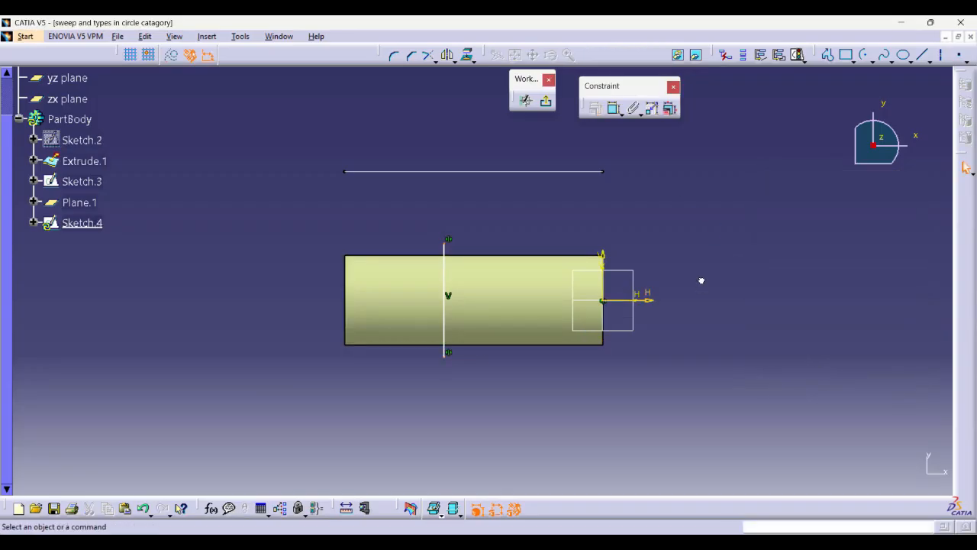
Dimension the vertical line's length to 120 mm and exit the sketch.
{"action": "left_click", "coordinate": [616, 110]}
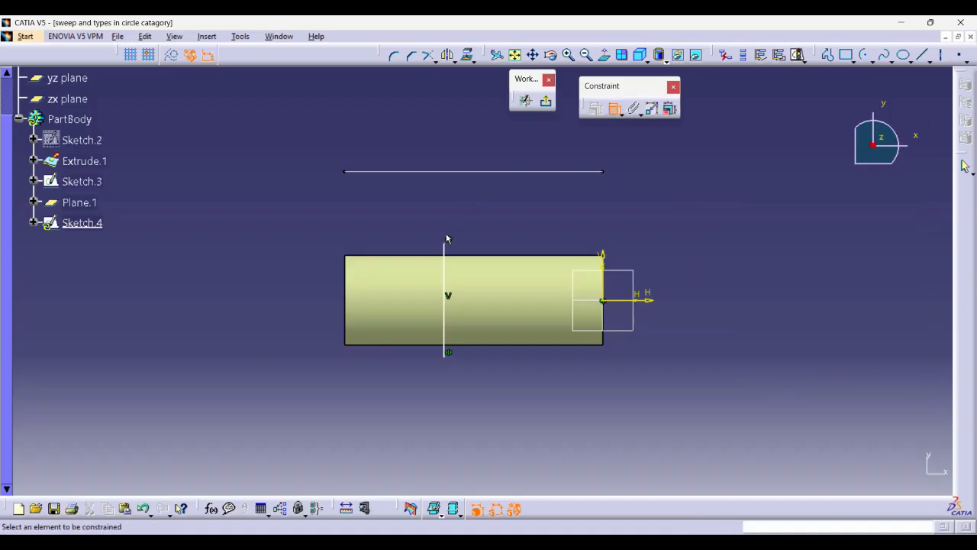
{"action": "left_click", "coordinate": [448, 277]}
{"action": "left_click", "coordinate": [297, 260]}
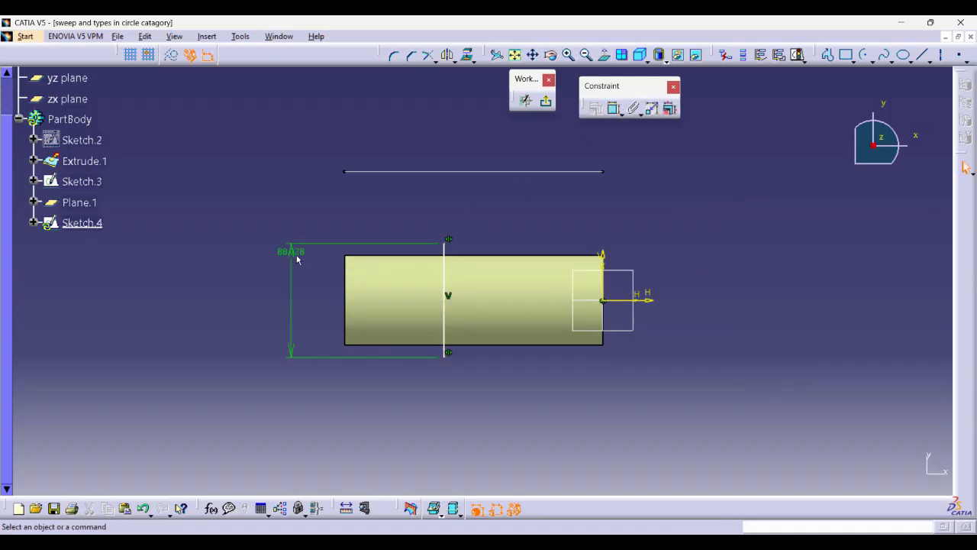
{"action": "double_click", "coordinate": [297, 260]}
{"action": "type", "text": "120"}
{"action": "key", "text": "Return"}
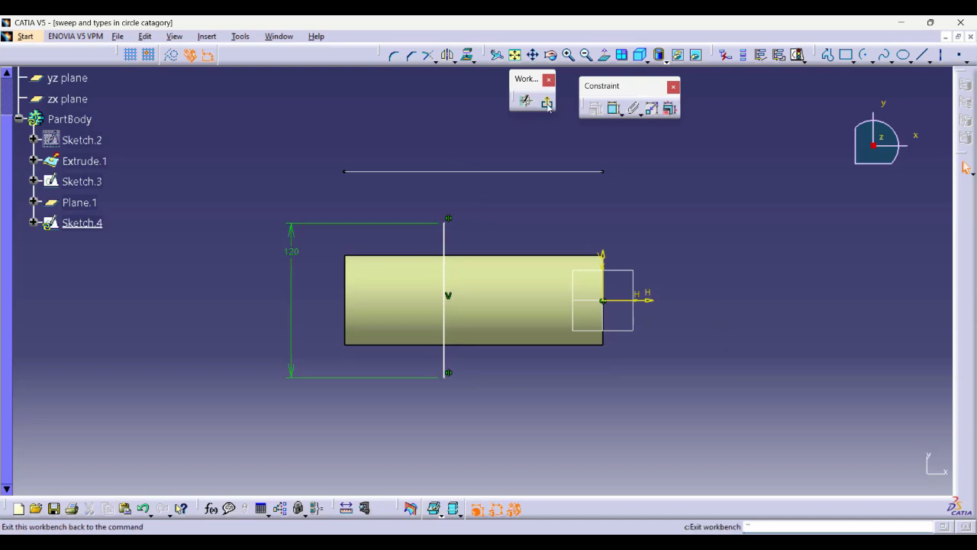
{"action": "left_click", "coordinate": [546, 101]}
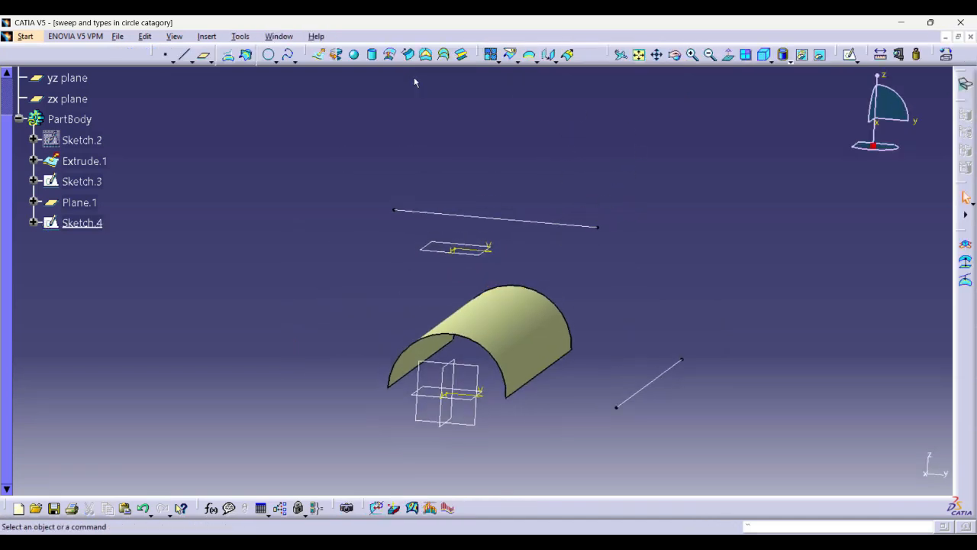
Start a Projection of the new line sketch onto the half-cylinder surface and preview it with the Normal projection type.
{"action": "left_click", "coordinate": [229, 59]}
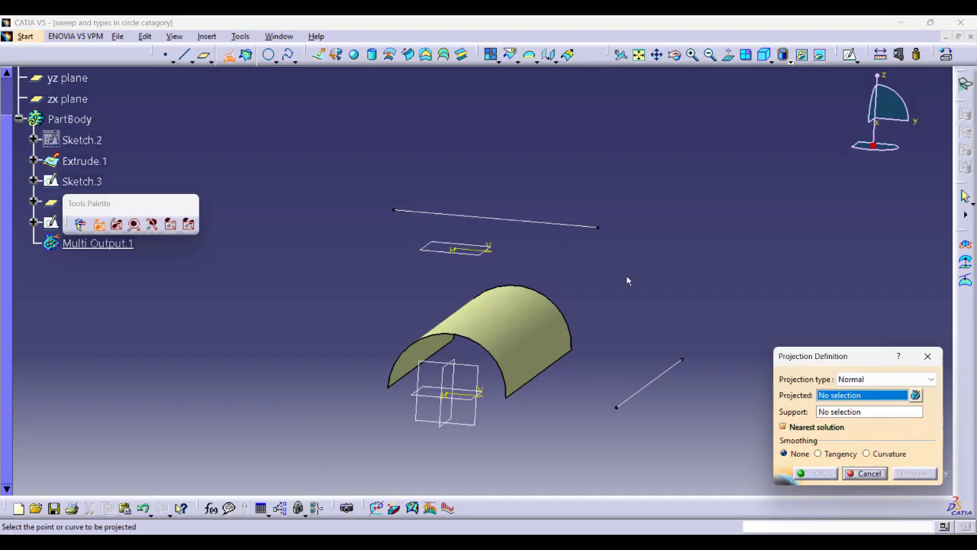
{"action": "left_click", "coordinate": [568, 229]}
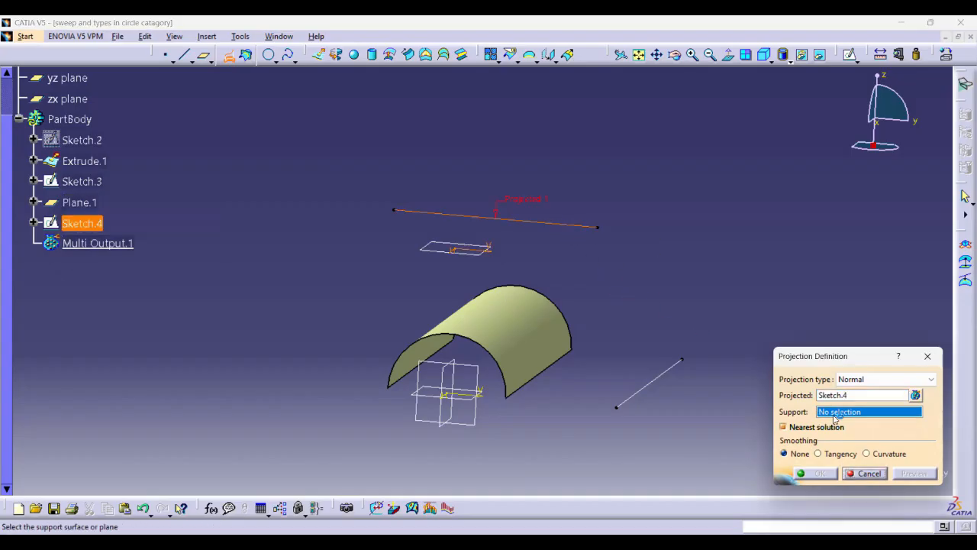
{"action": "left_click", "coordinate": [546, 334]}
{"action": "left_click", "coordinate": [916, 474]}
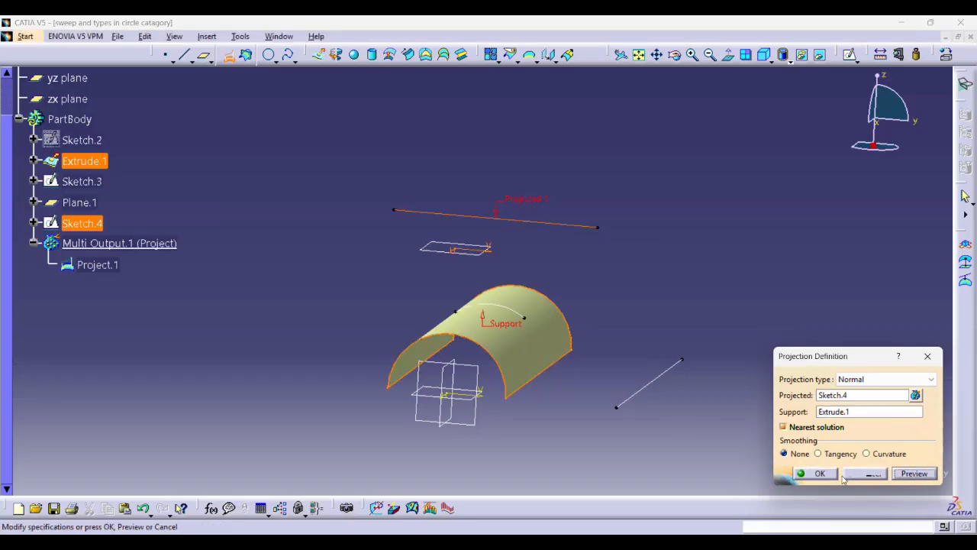
{"action": "middle_click_drag", "start_coordinate": [495, 277], "coordinate": [428, 226]}
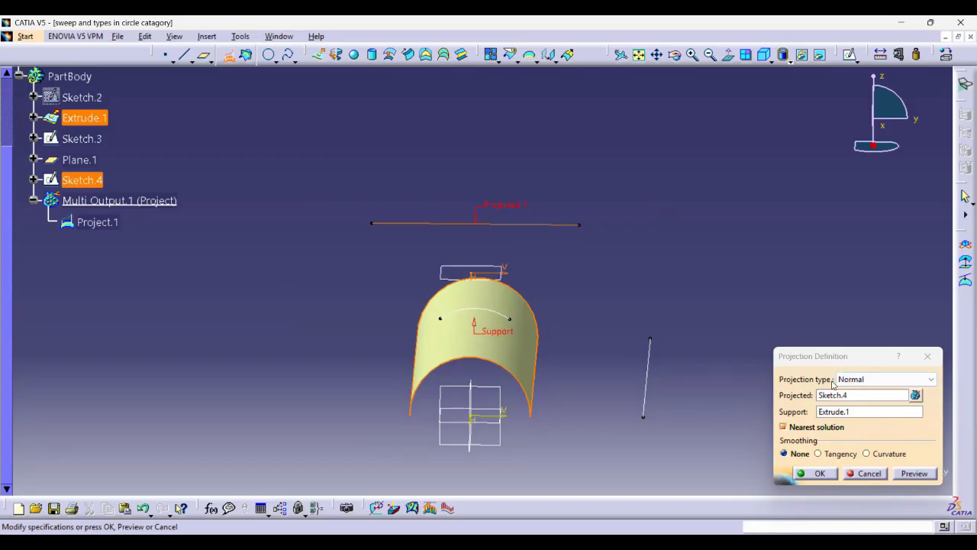
Change the projection type to Along a direction with the Z Component, preview it and create the projected curve.
{"action": "left_click", "coordinate": [875, 379]}
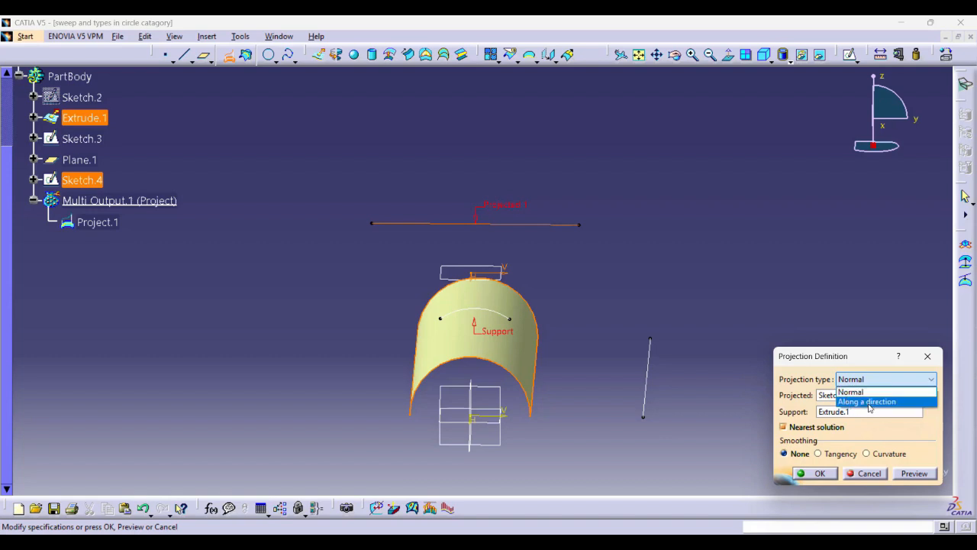
{"action": "left_click", "coordinate": [868, 403]}
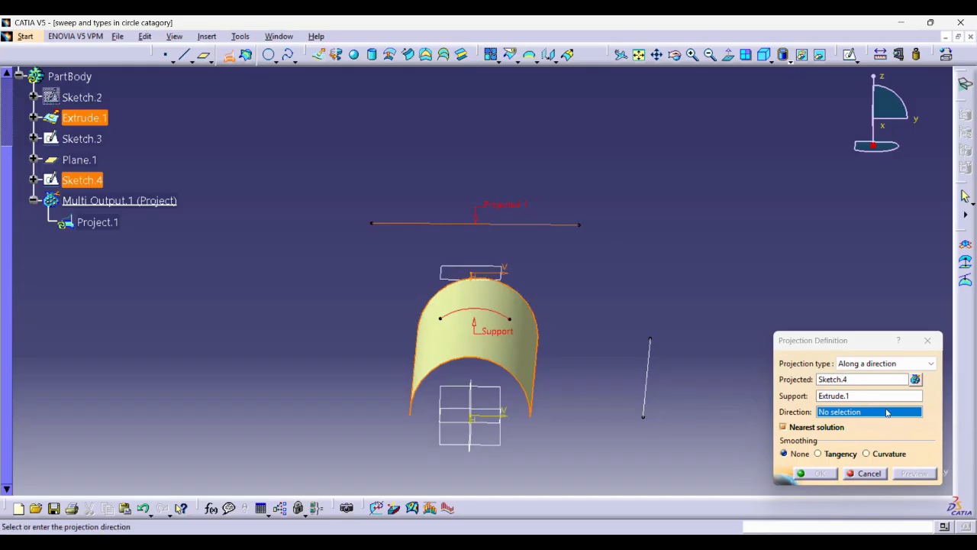
{"action": "right_click", "coordinate": [828, 415]}
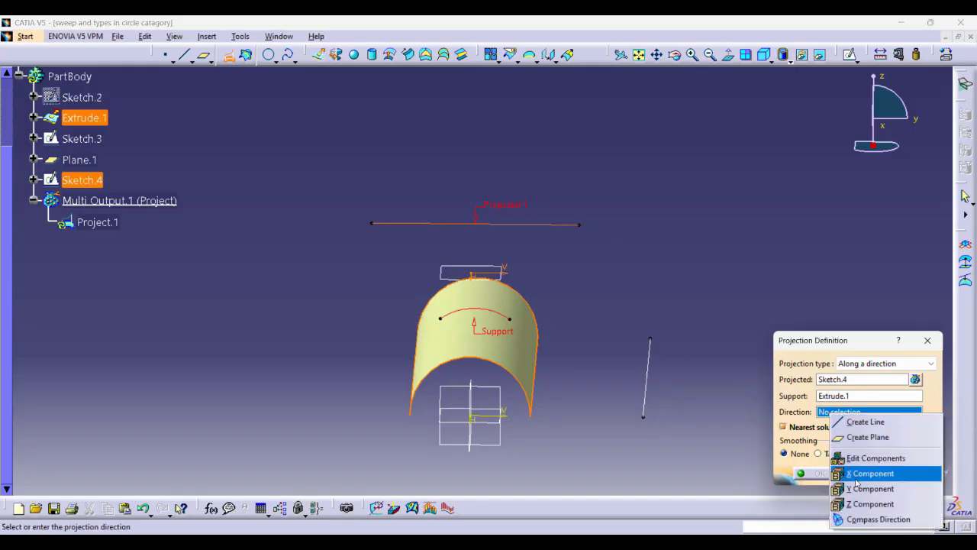
{"action": "left_click", "coordinate": [857, 505]}
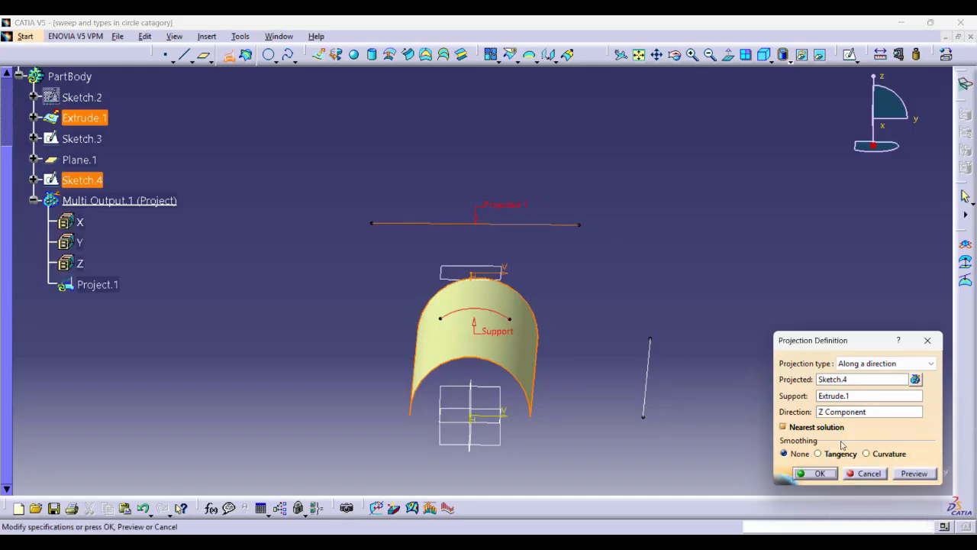
{"action": "left_click", "coordinate": [922, 476]}
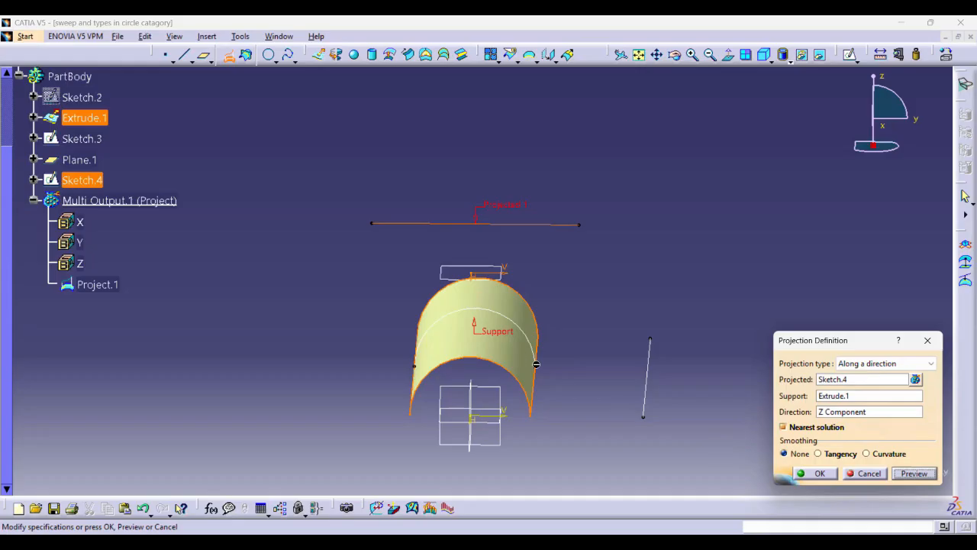
{"action": "left_click", "coordinate": [821, 474]}
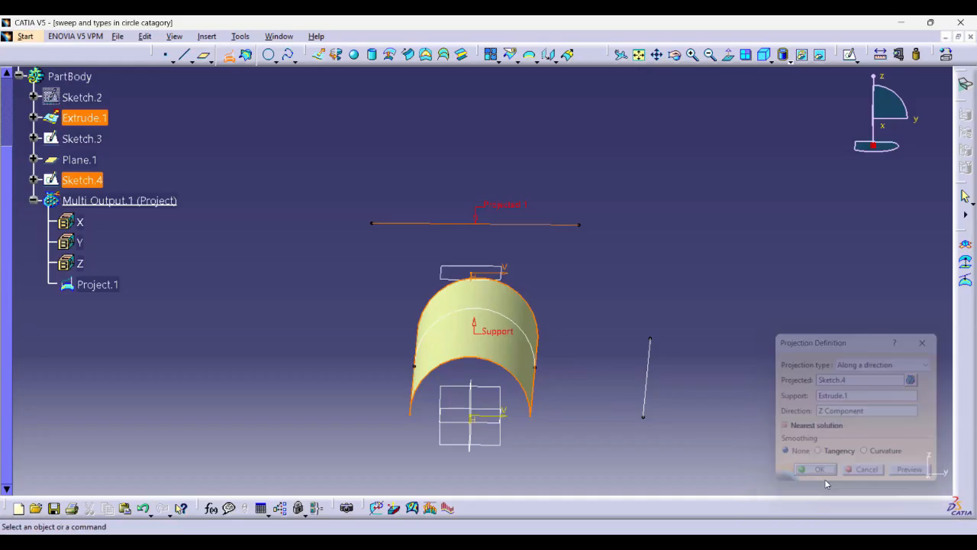
Start a circular sweep of subtype Limit curve and tangency surface, using the projected curve and the half-cylinder, and preview it.
{"action": "middle_click_drag", "start_coordinate": [748, 307], "coordinate": [454, 190]}
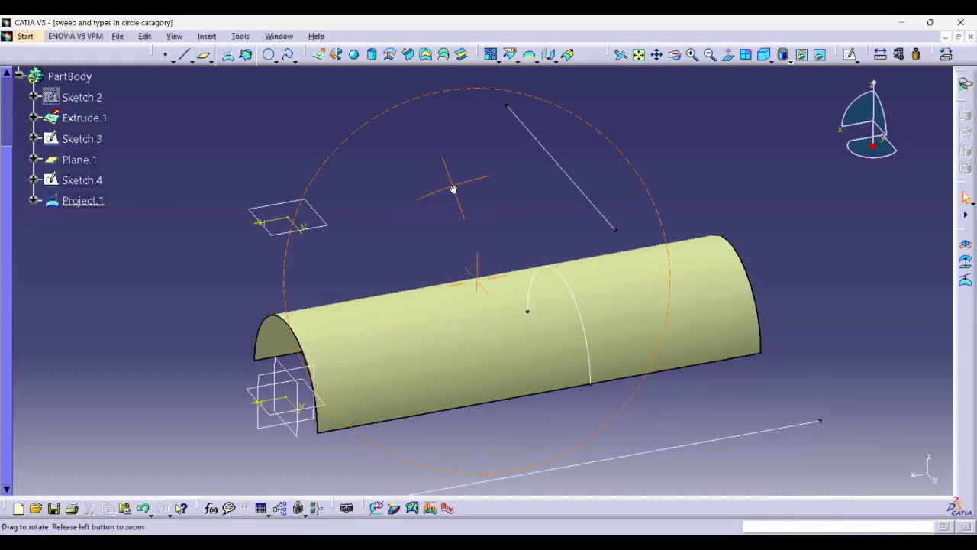
{"action": "left_click", "coordinate": [409, 54]}
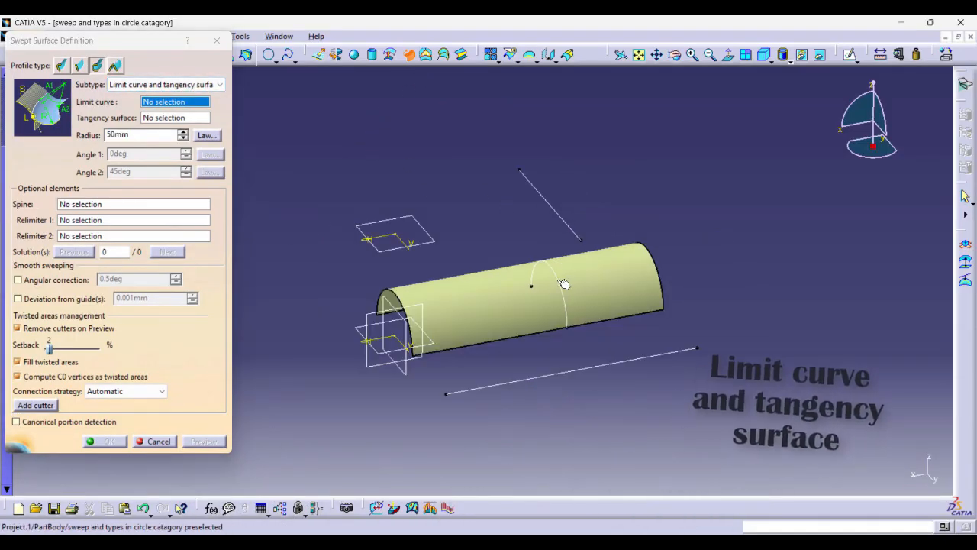
{"action": "left_click", "coordinate": [559, 283]}
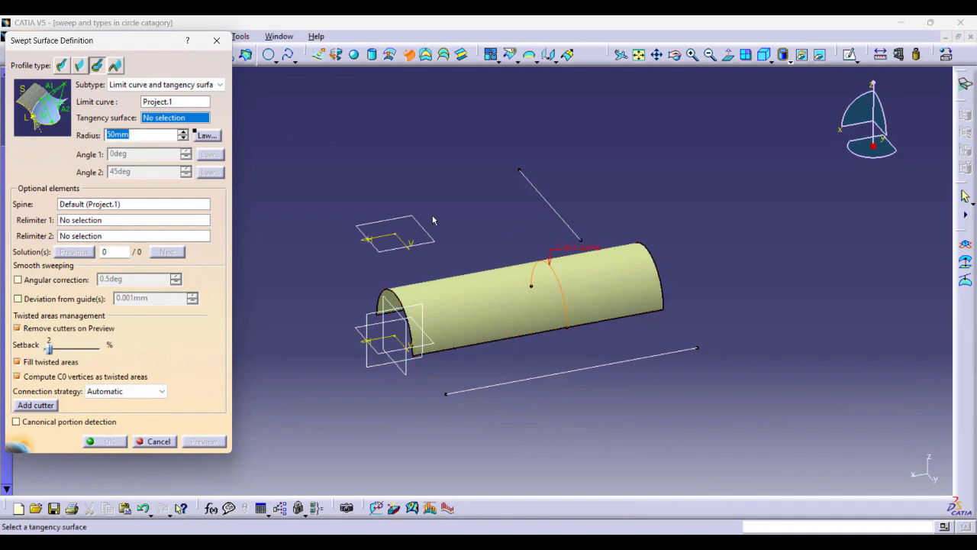
{"action": "left_click", "coordinate": [508, 285]}
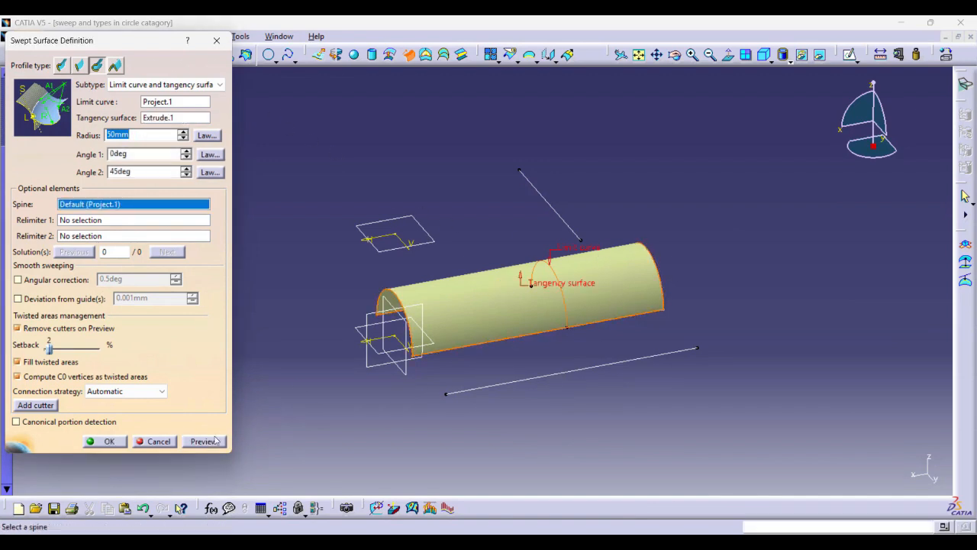
{"action": "left_click", "coordinate": [203, 441]}
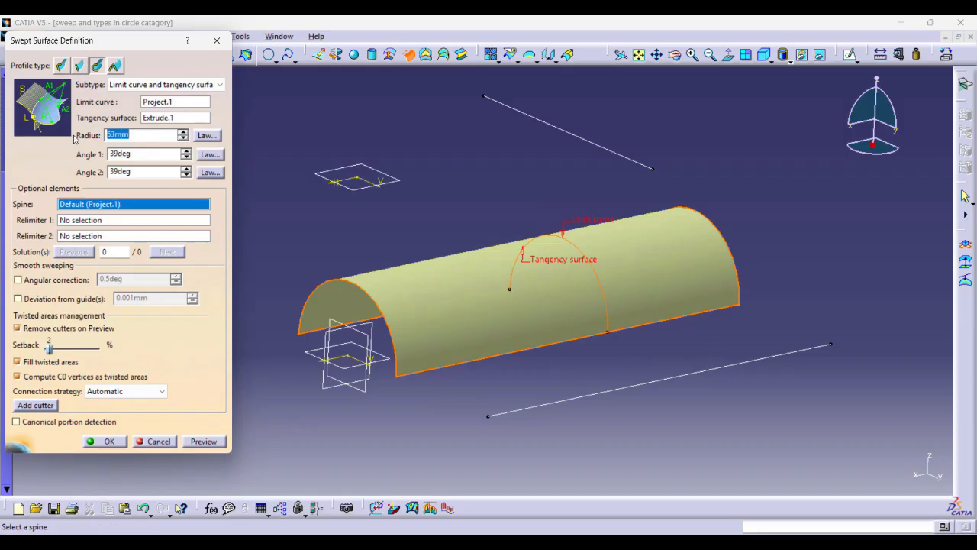
Set the sweep's radius to 50 mm, Angle 1 to 0 degrees and Angle 2 to 45 degrees, and preview it.
{"action": "type", "text": "50"}
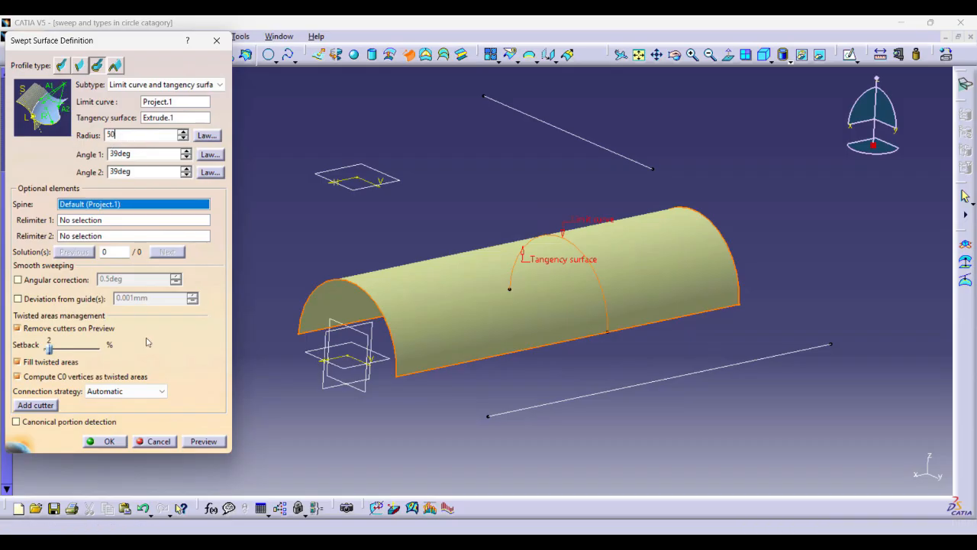
{"action": "left_click", "coordinate": [203, 442]}
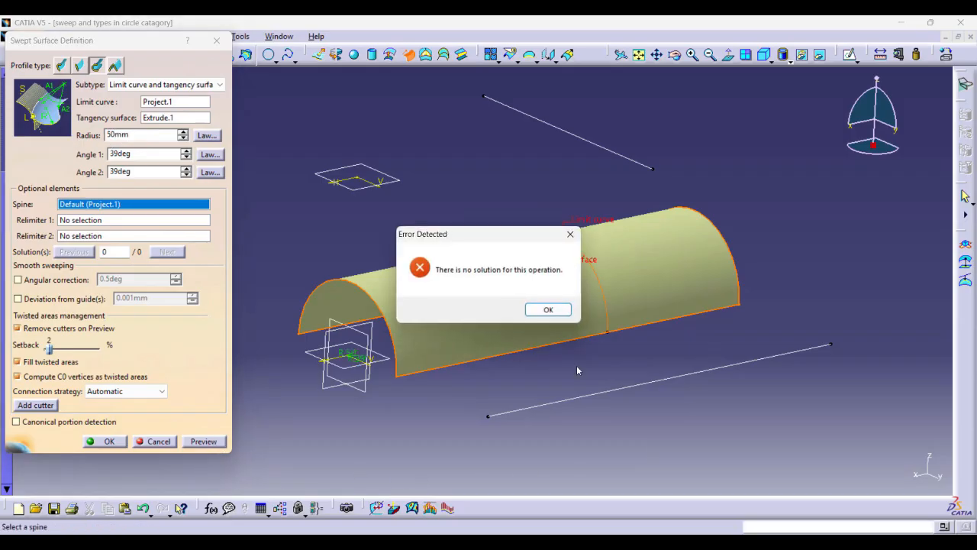
{"action": "left_click", "coordinate": [548, 310]}
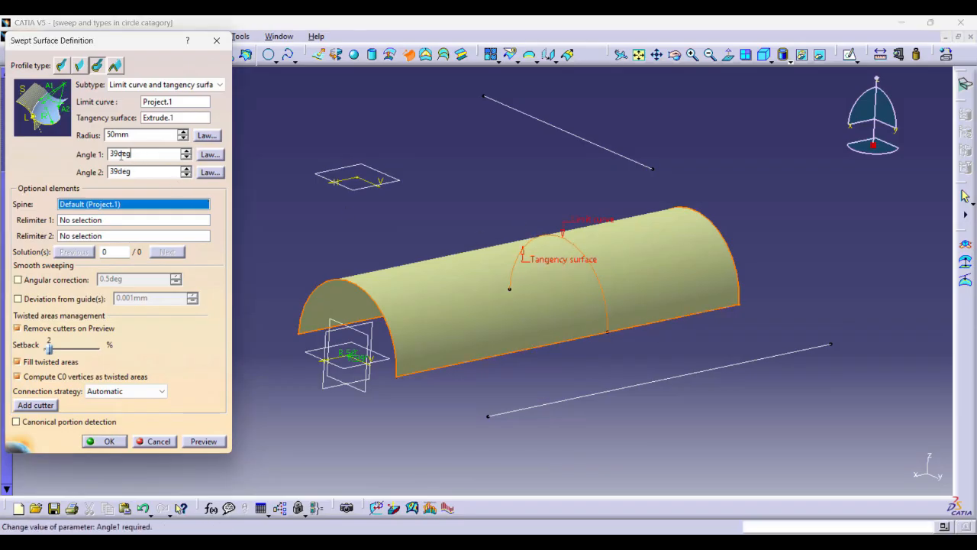
{"action": "left_click", "coordinate": [157, 157]}
{"action": "key", "text": "Tab"}
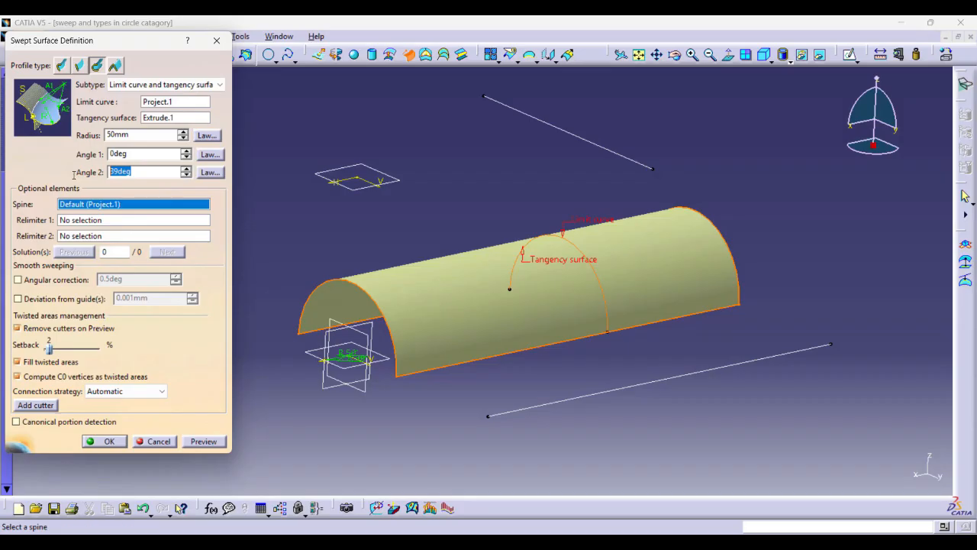
{"action": "type", "text": "45"}
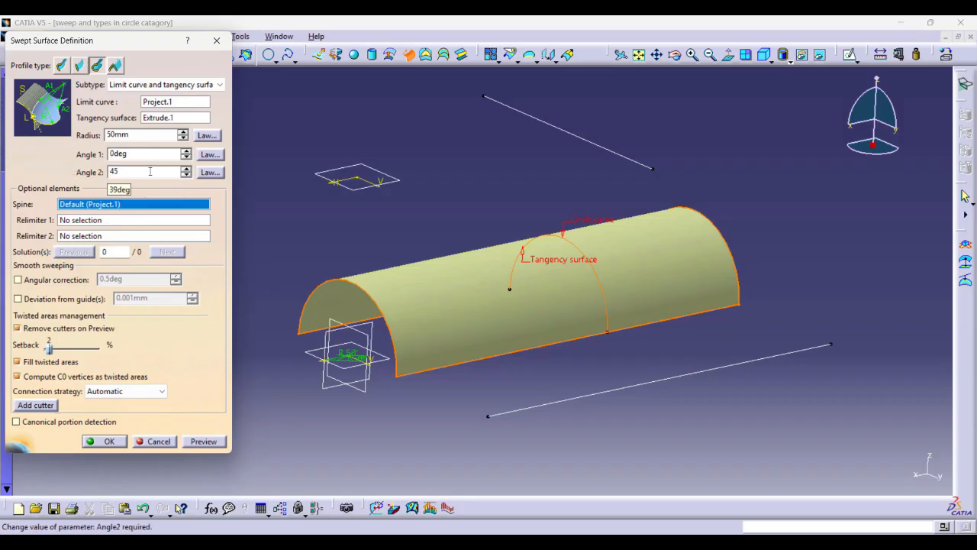
{"action": "left_click", "coordinate": [202, 445]}
{"action": "middle_click_drag", "start_coordinate": [526, 382], "coordinate": [535, 373]}
{"action": "middle_click_drag", "start_coordinate": [581, 348], "coordinate": [557, 269]}
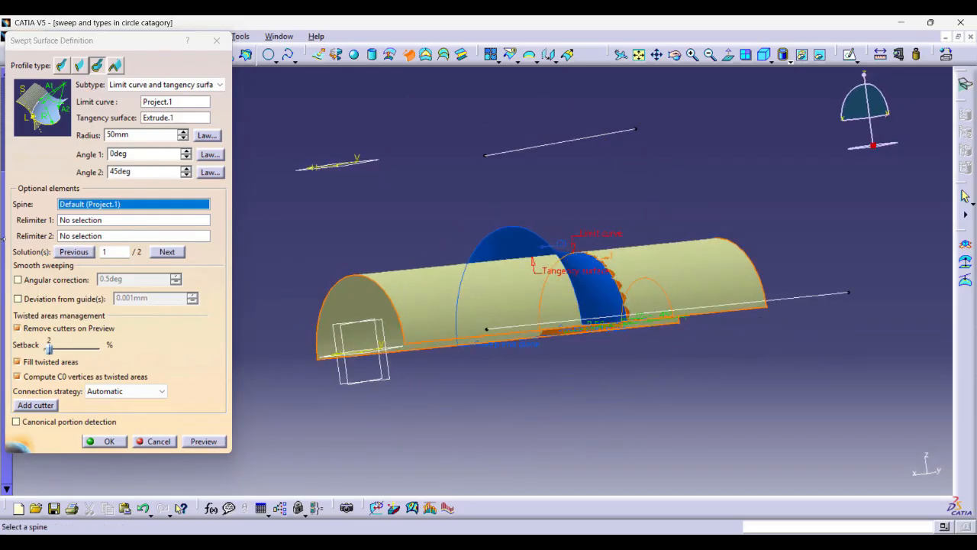
Increase the sweep's Angle 2 to 52 degrees and preview the surface.
{"action": "middle_click_drag", "start_coordinate": [320, 358], "coordinate": [549, 296]}
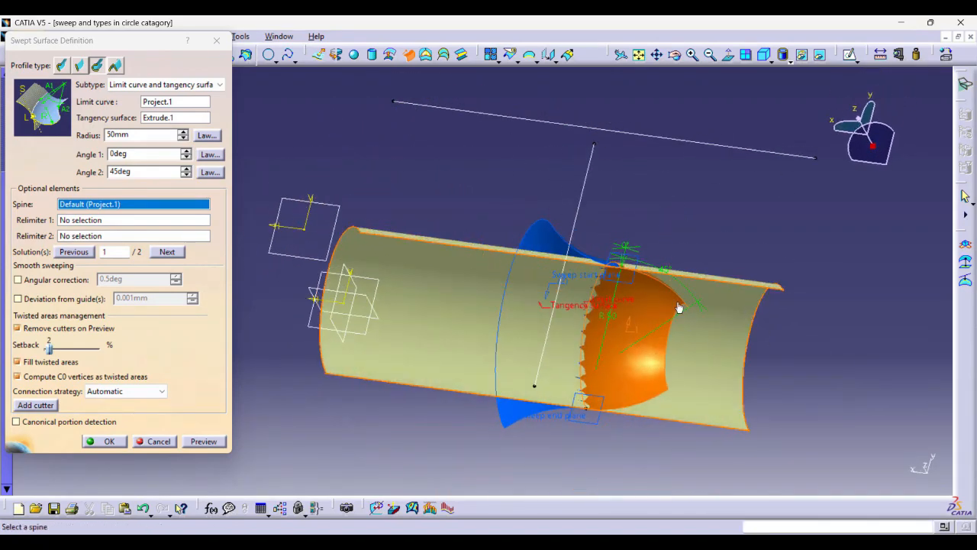
{"action": "left_click", "coordinate": [188, 170]}
{"action": "left_click", "coordinate": [186, 168]}
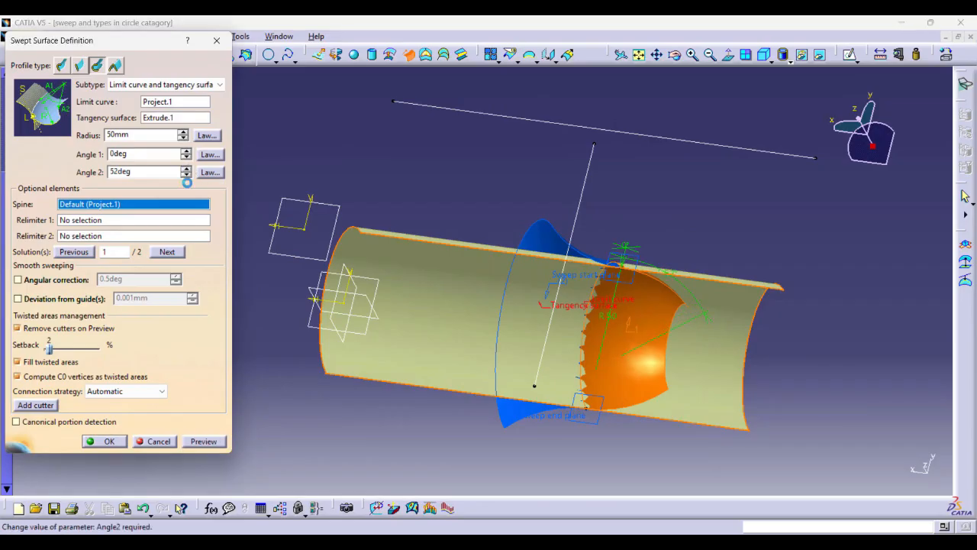
{"action": "left_click", "coordinate": [204, 442]}
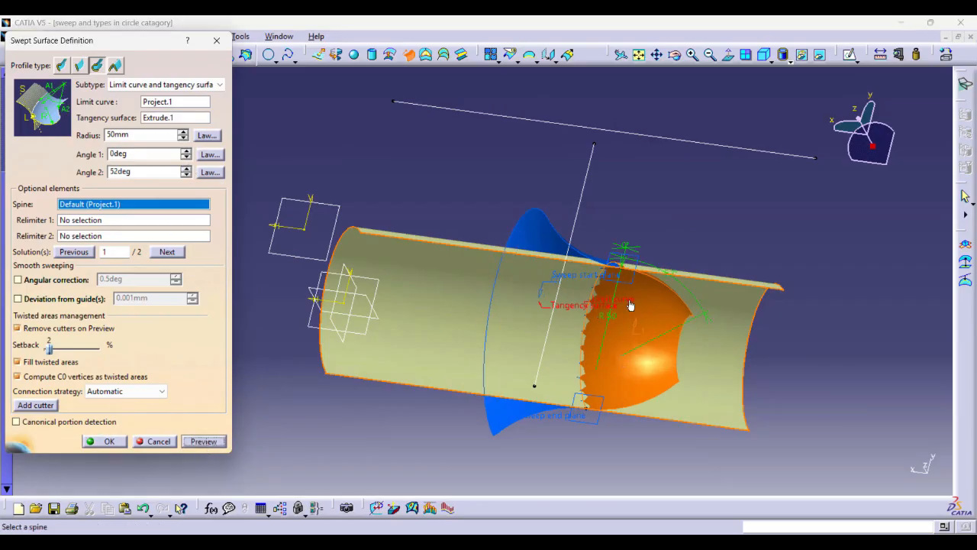
{"action": "middle_click_drag", "start_coordinate": [562, 290], "coordinate": [511, 353]}
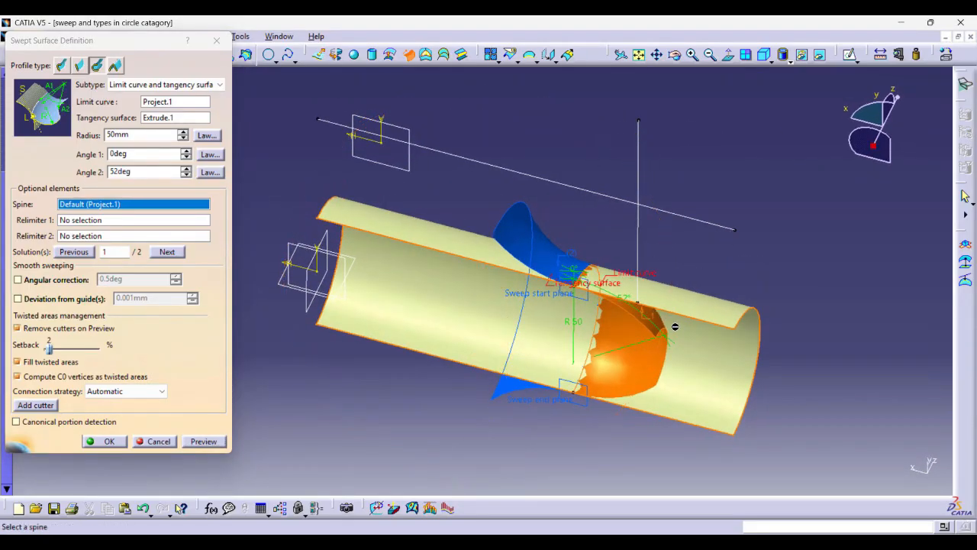
Switch to the sweep's second solution, raise Angle 1 to 24 degrees and preview the result.
{"action": "left_click", "coordinate": [164, 252]}
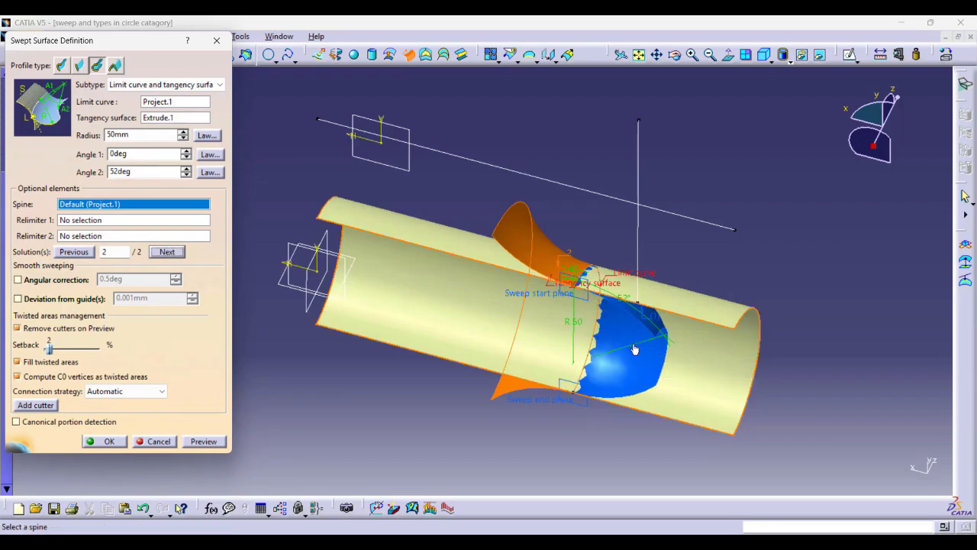
{"action": "left_click", "coordinate": [187, 151]}
{"action": "left_click", "coordinate": [190, 151]}
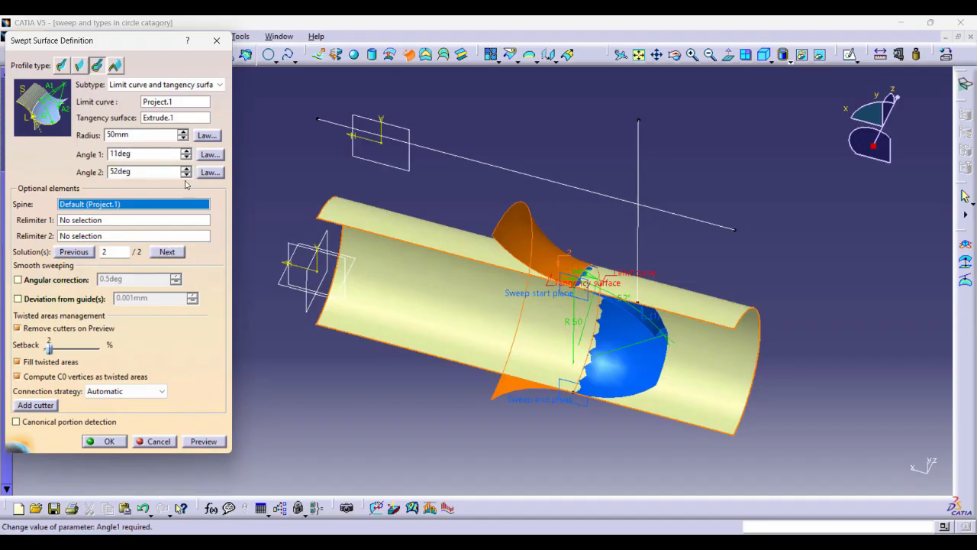
{"action": "left_click", "coordinate": [201, 446]}
{"action": "middle_click_drag", "start_coordinate": [611, 367], "coordinate": [640, 269]}
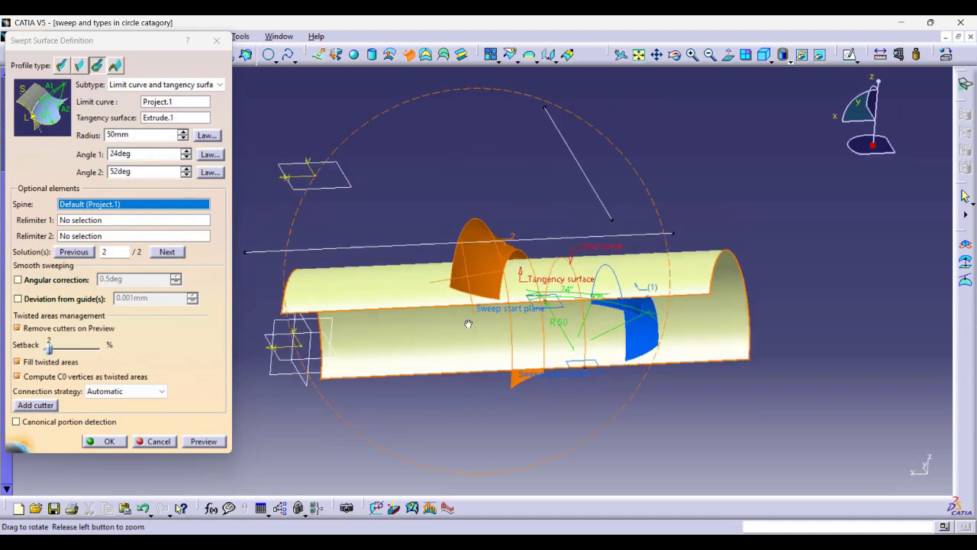
{"action": "middle_click_drag", "start_coordinate": [468, 324], "coordinate": [557, 297]}
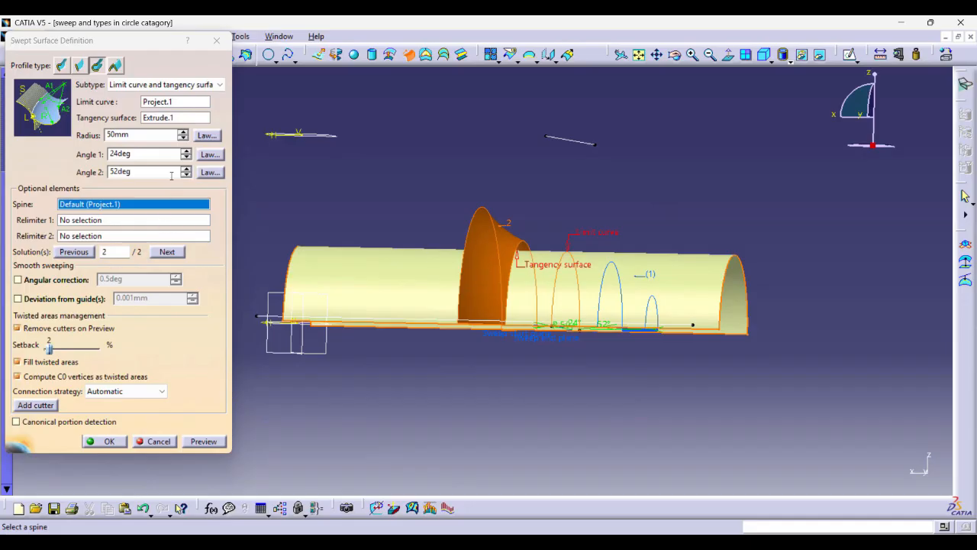
Set the sweep's Angle 1 to 15 degrees and preview the surface.
{"action": "double_click", "coordinate": [131, 155]}
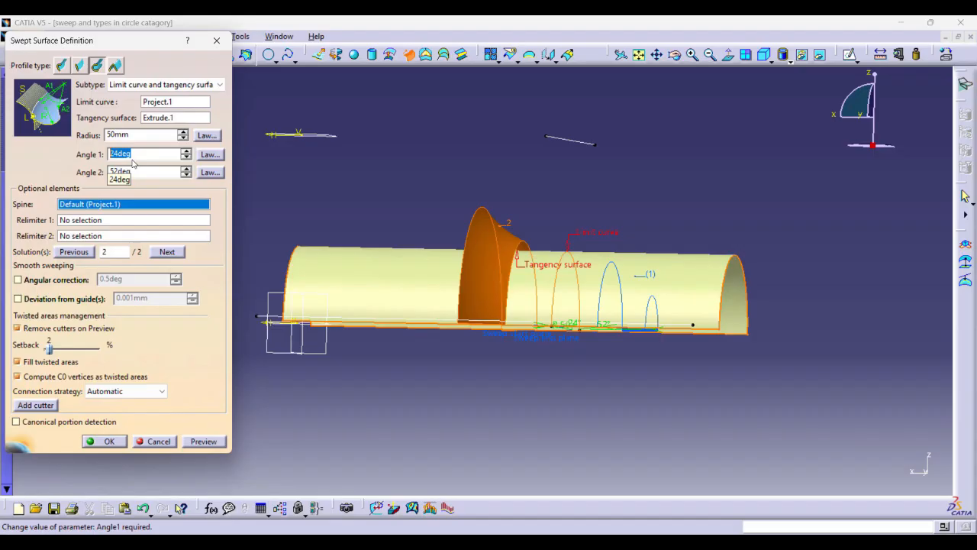
{"action": "type", "text": "15"}
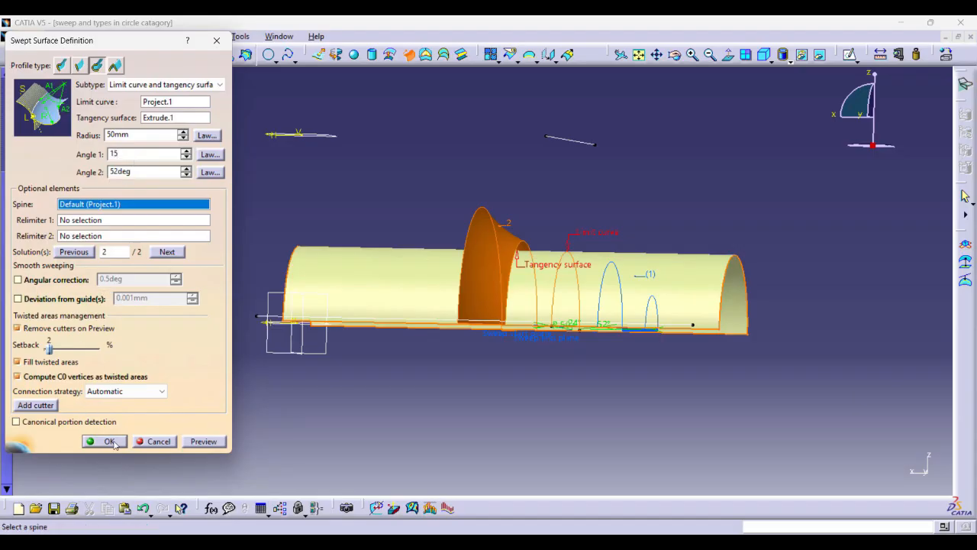
{"action": "left_click", "coordinate": [203, 441]}
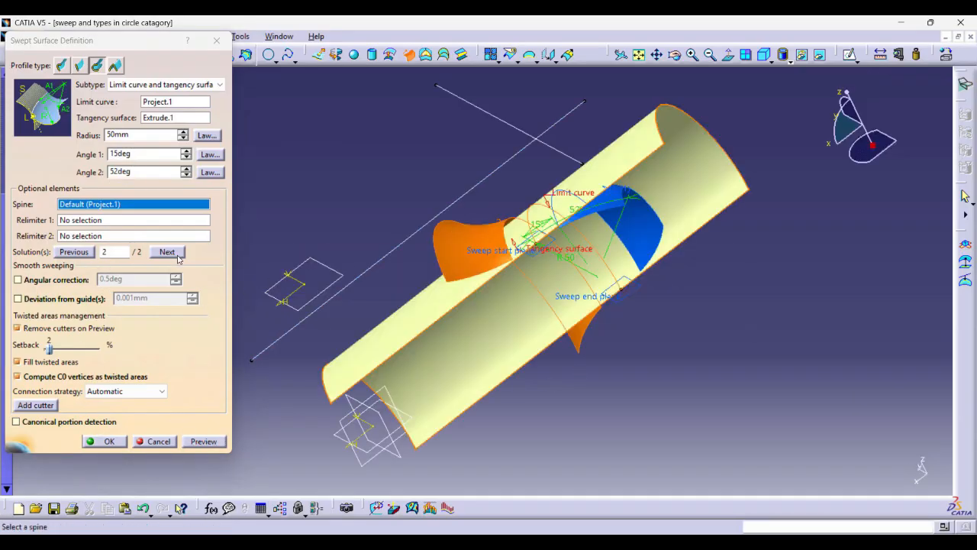
{"action": "middle_click_drag", "start_coordinate": [567, 239], "coordinate": [535, 309]}
Lower the sweep's Angle 1 to 3 degrees, keeping Angle 2 at 52 degrees, and preview the surface.
{"action": "left_click", "coordinate": [187, 157]}
{"action": "left_click", "coordinate": [187, 157]}
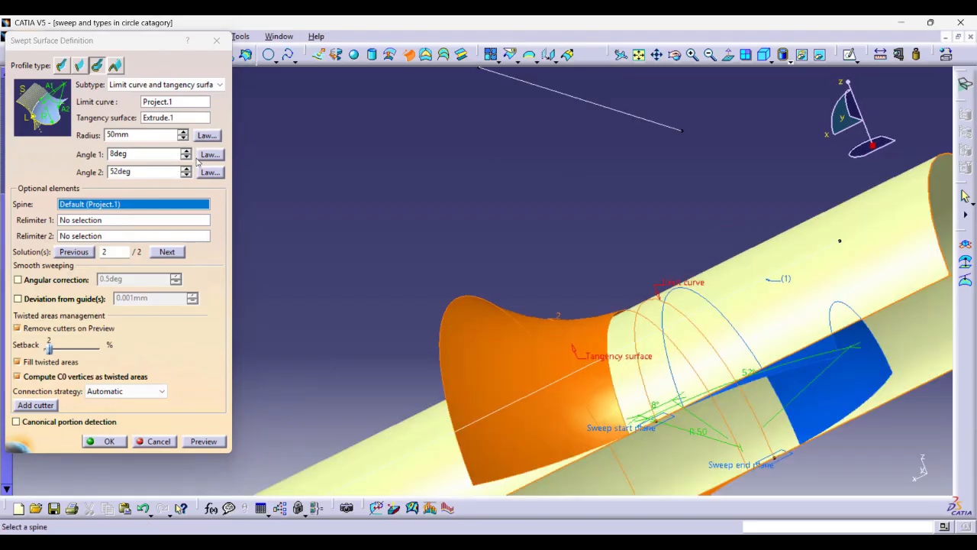
{"action": "left_click", "coordinate": [187, 158]}
{"action": "left_click", "coordinate": [188, 158]}
{"action": "left_click", "coordinate": [187, 158]}
{"action": "left_click", "coordinate": [187, 157]}
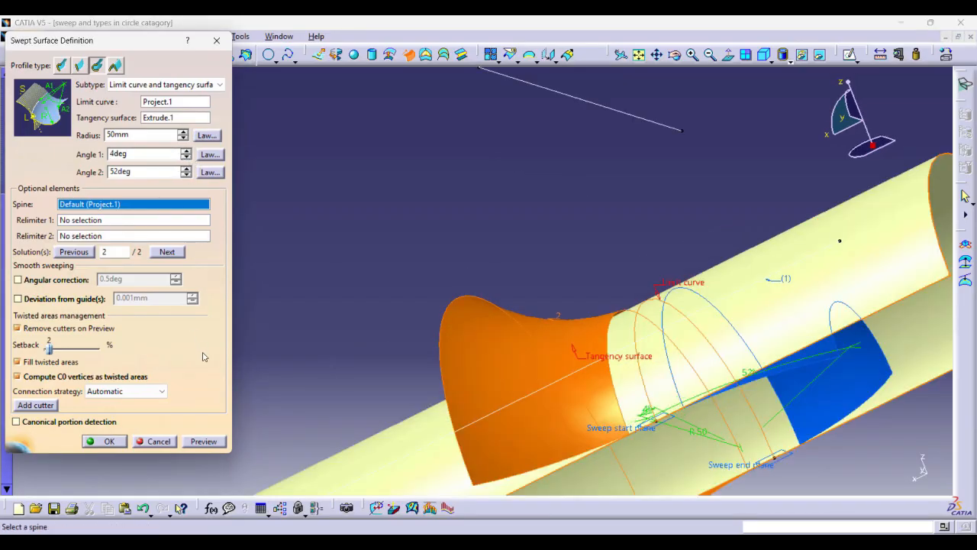
{"action": "left_click", "coordinate": [197, 440]}
{"action": "mouse_move", "coordinate": [610, 399]}
{"action": "middle_mouse_down"}
{"action": "mouse_move", "coordinate": [590, 324]}
{"action": "mouse_move", "coordinate": [646, 312]}
{"action": "middle_mouse_up"}
{"action": "middle_click_drag", "start_coordinate": [483, 306], "coordinate": [482, 310]}
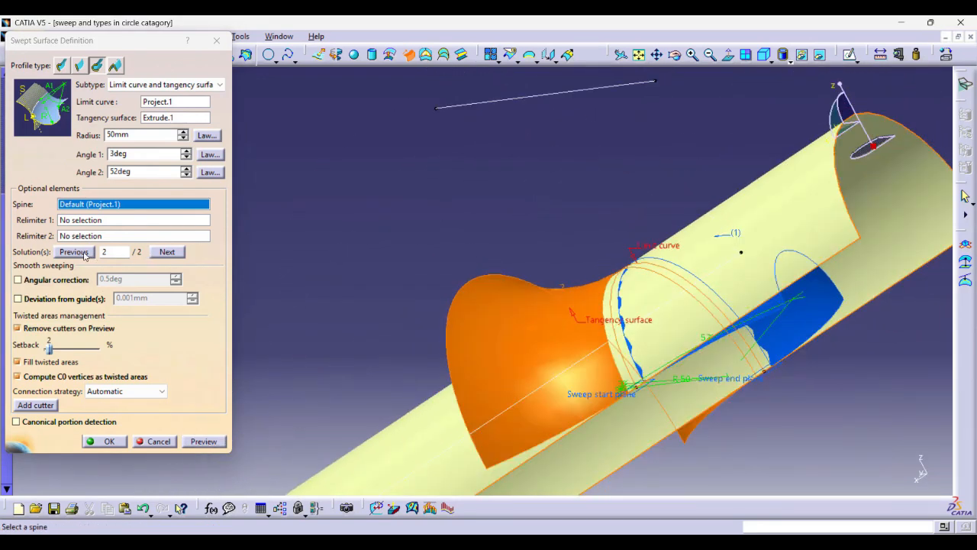
Switch the sweep to its first solution and create the surface.
{"action": "left_click", "coordinate": [84, 254]}
{"action": "middle_click_drag", "start_coordinate": [767, 313], "coordinate": [564, 294]}
{"action": "left_click", "coordinate": [104, 441]}
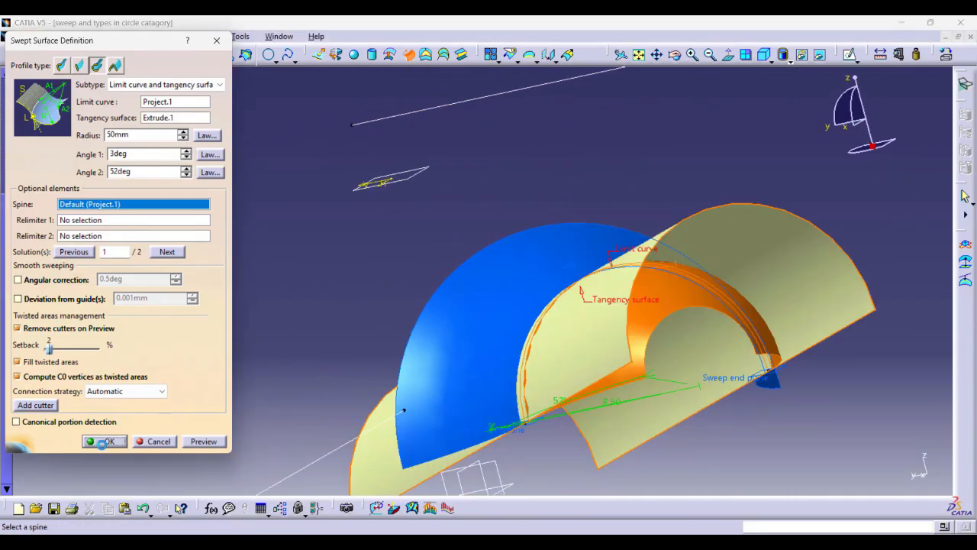
Edit the new sweep on the half-cylinder to use its second solution, and inspect the resulting surface from several sides.
{"action": "middle_click_drag", "start_coordinate": [331, 245], "coordinate": [412, 237]}
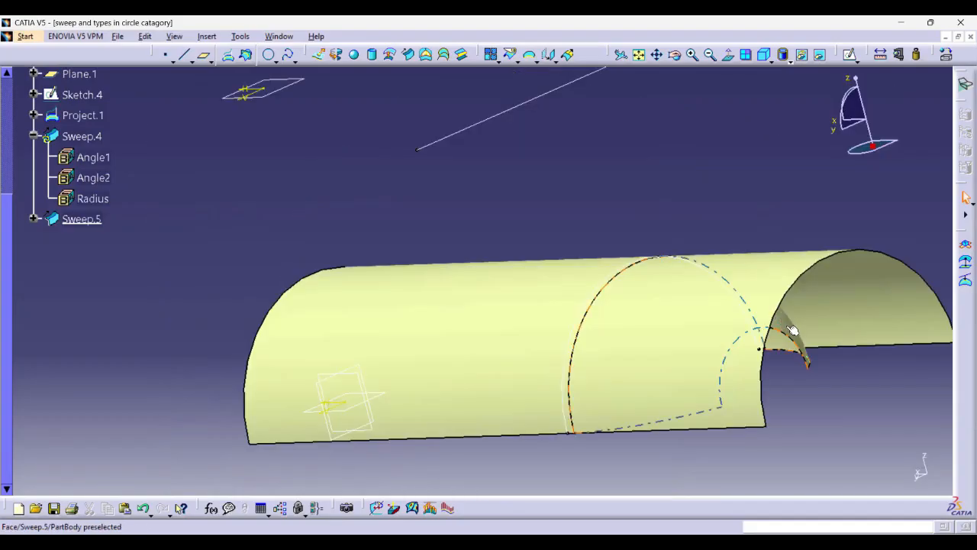
{"action": "double_click", "coordinate": [786, 326]}
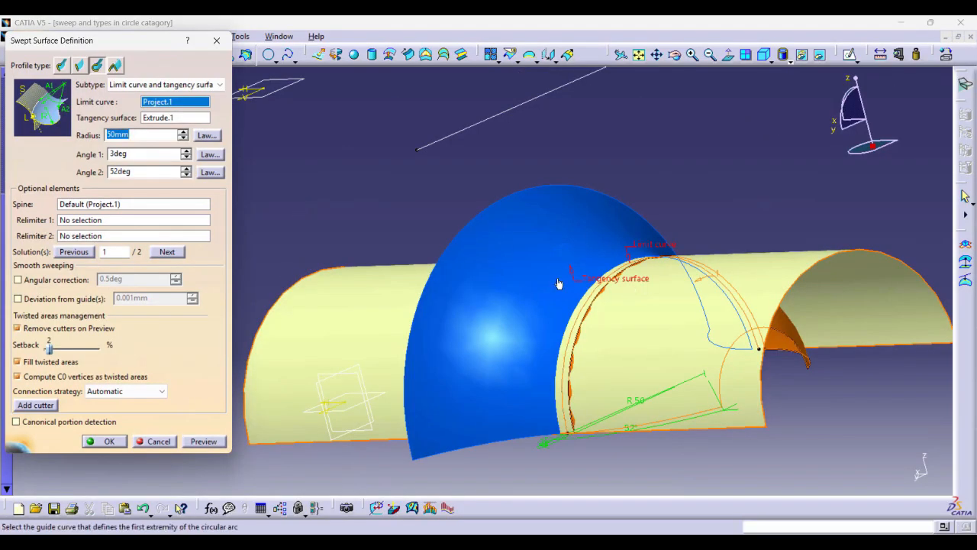
{"action": "left_click", "coordinate": [166, 252]}
{"action": "left_click", "coordinate": [104, 442]}
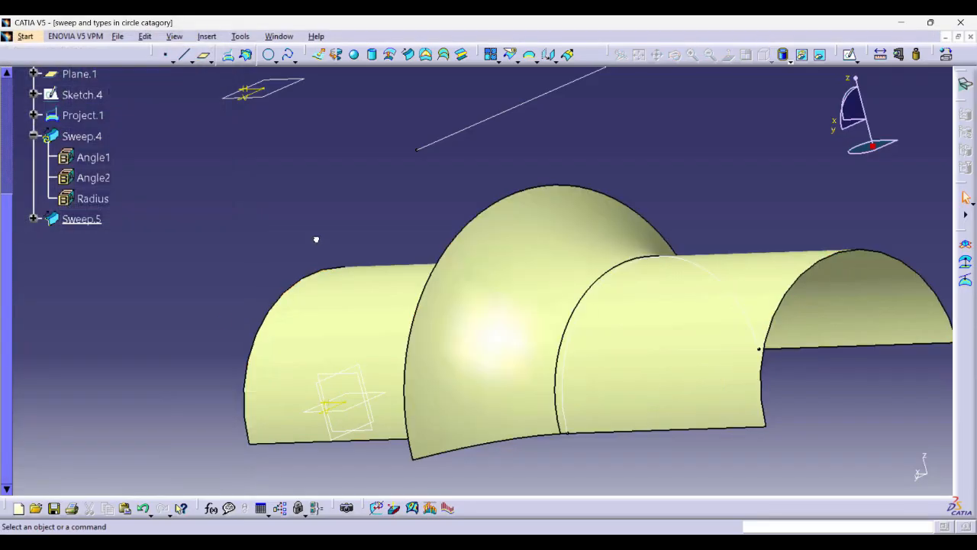
{"action": "middle_click_drag", "start_coordinate": [316, 239], "coordinate": [610, 427]}
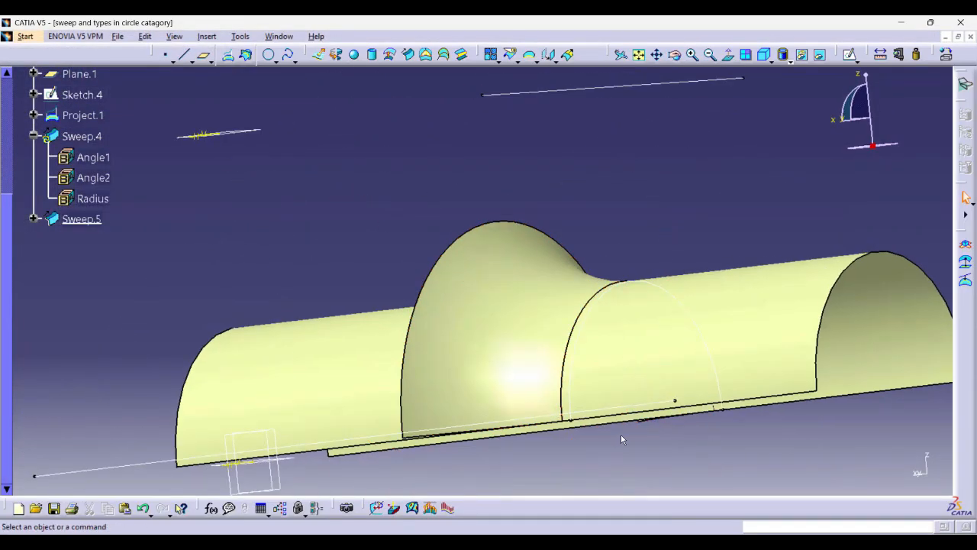
{"action": "middle_click_drag", "start_coordinate": [458, 345], "coordinate": [570, 368]}
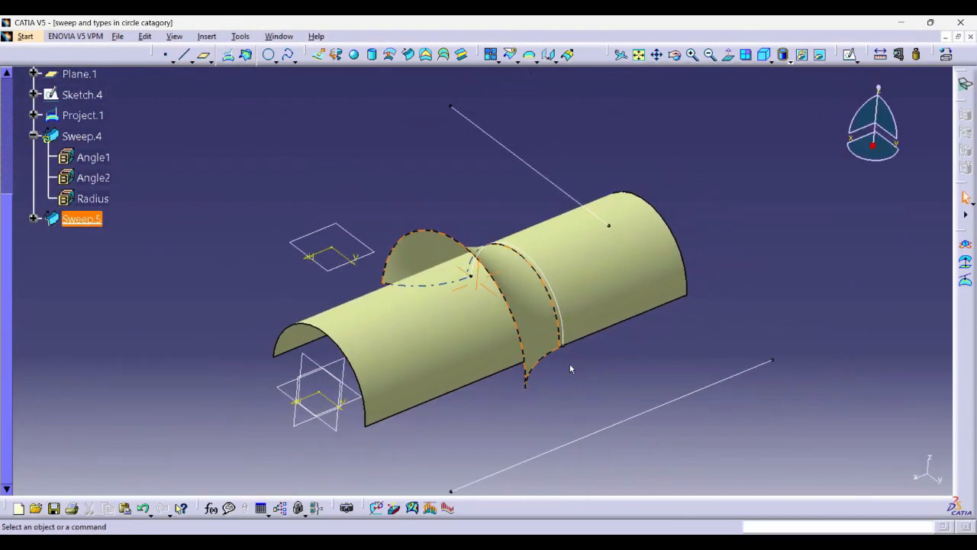
{"action": "left_click", "coordinate": [484, 193]}
{"action": "scroll", "coordinate": [86, 189], "scroll_direction": "up", "scroll_amount": 3}
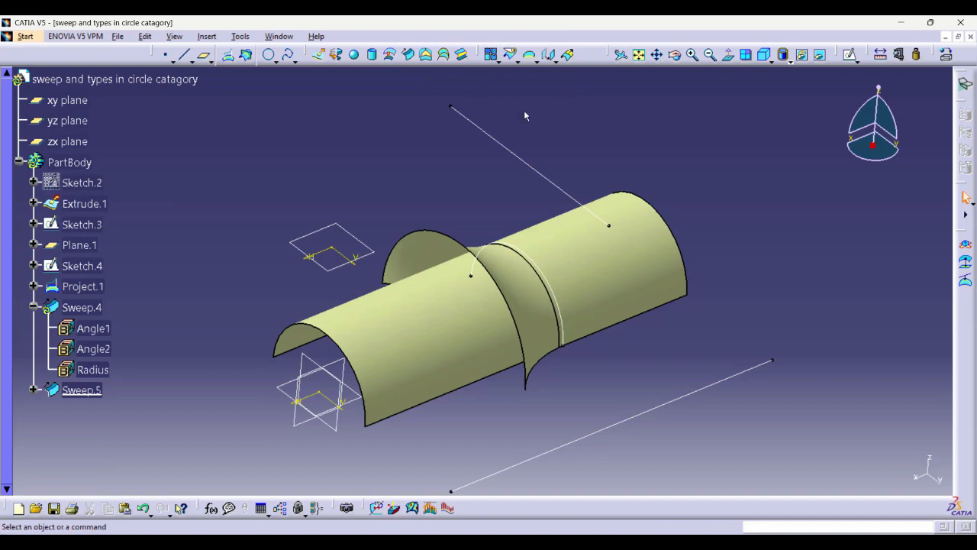
Create a new part named conic.
{"action": "key", "text": "ctrl+n"}
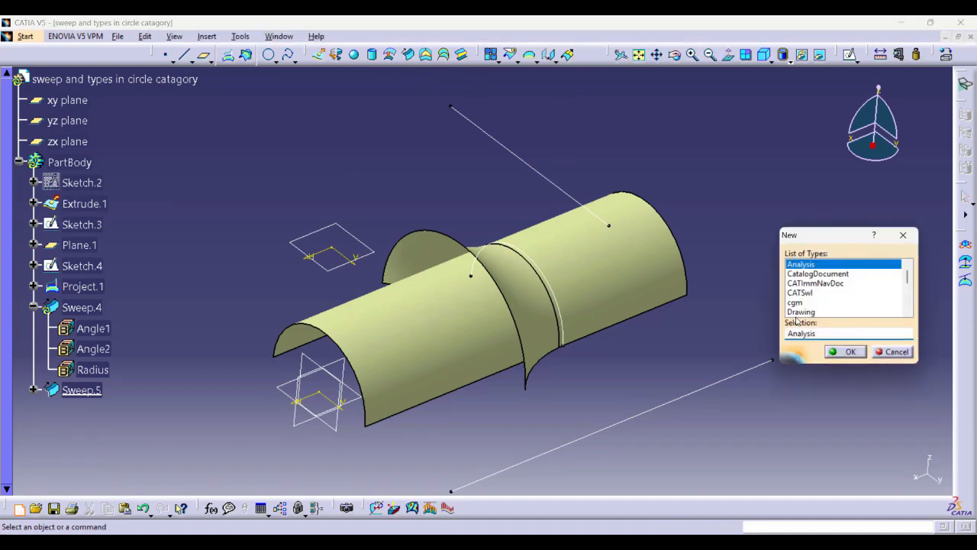
{"action": "left_click_drag", "start_coordinate": [826, 332], "coordinate": [741, 334]}
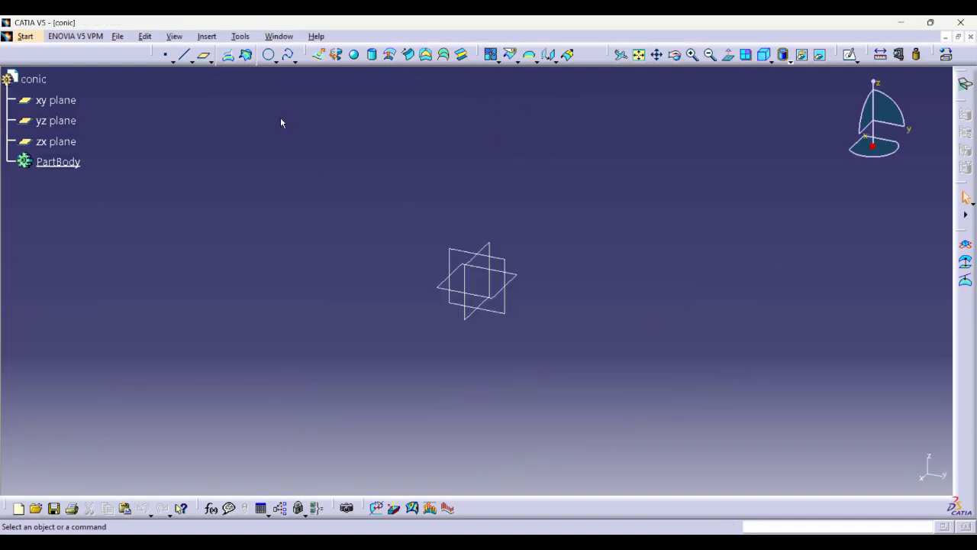
Create a plane offset 80 mm from the zx plane.
{"action": "left_click", "coordinate": [204, 57]}
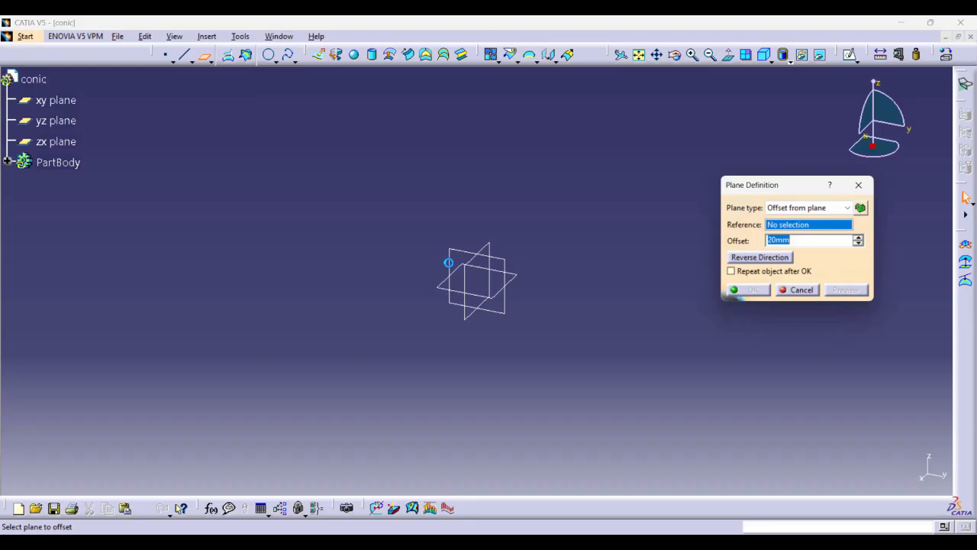
{"action": "left_click", "coordinate": [489, 248]}
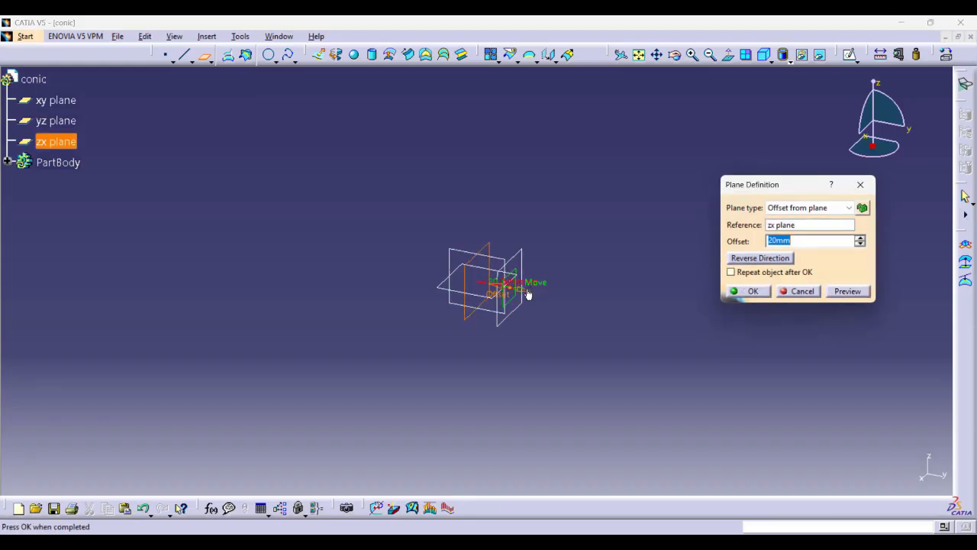
{"action": "left_click_drag", "start_coordinate": [526, 294], "coordinate": [623, 323]}
{"action": "left_click", "coordinate": [800, 241]}
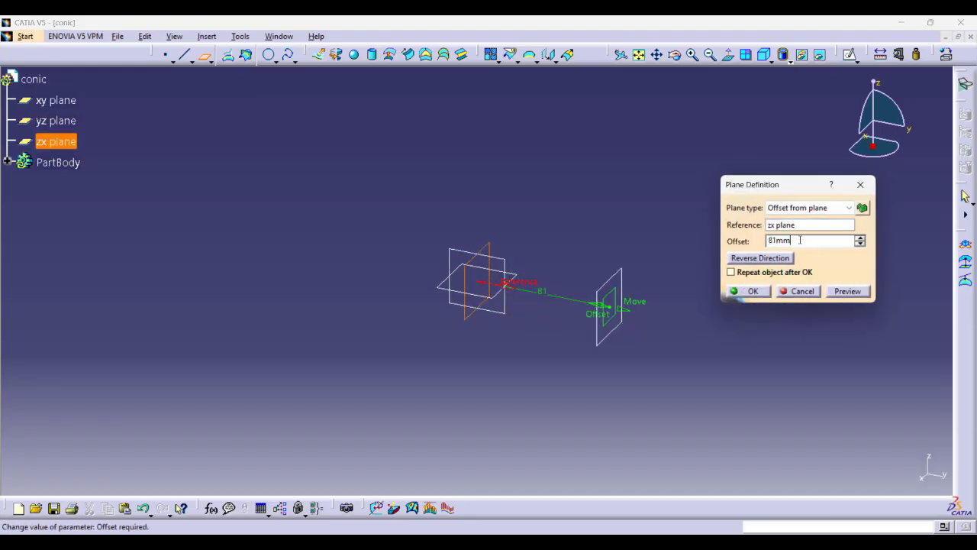
{"action": "left_click_drag", "start_coordinate": [800, 240], "coordinate": [741, 244]}
{"action": "key", "text": "BackSpace"}
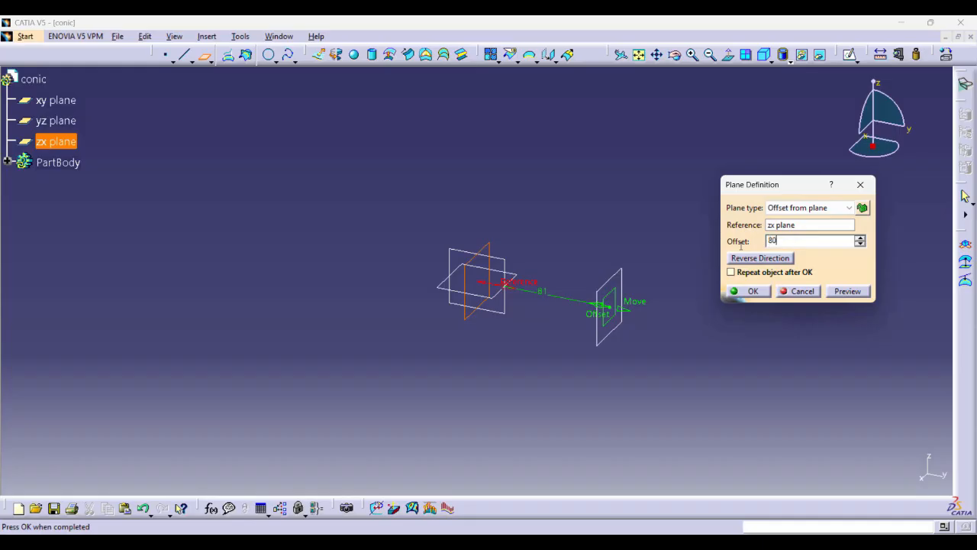
{"action": "type", "text": "80"}
{"action": "key", "text": "Return"}
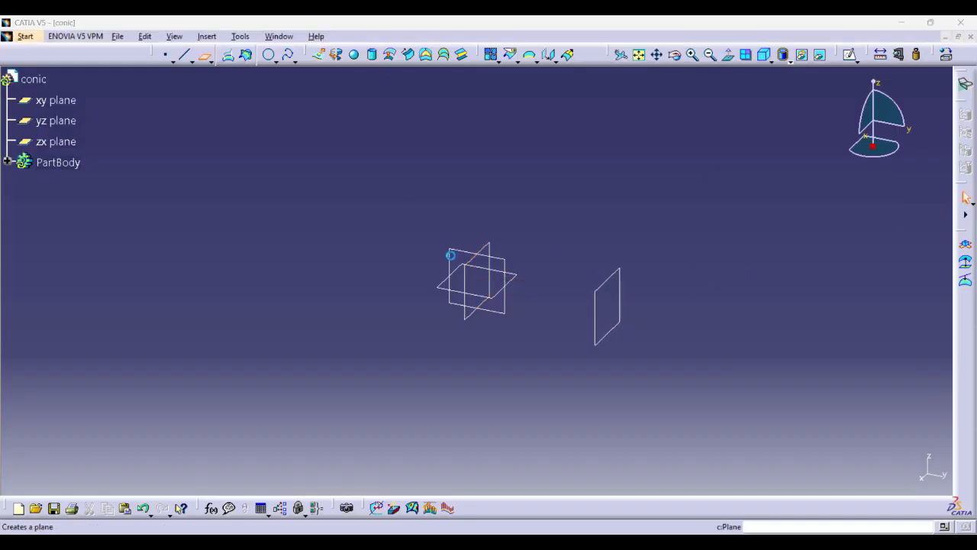
Create a second plane offset 80 mm from the zx plane in the reversed direction.
{"action": "left_click", "coordinate": [488, 252]}
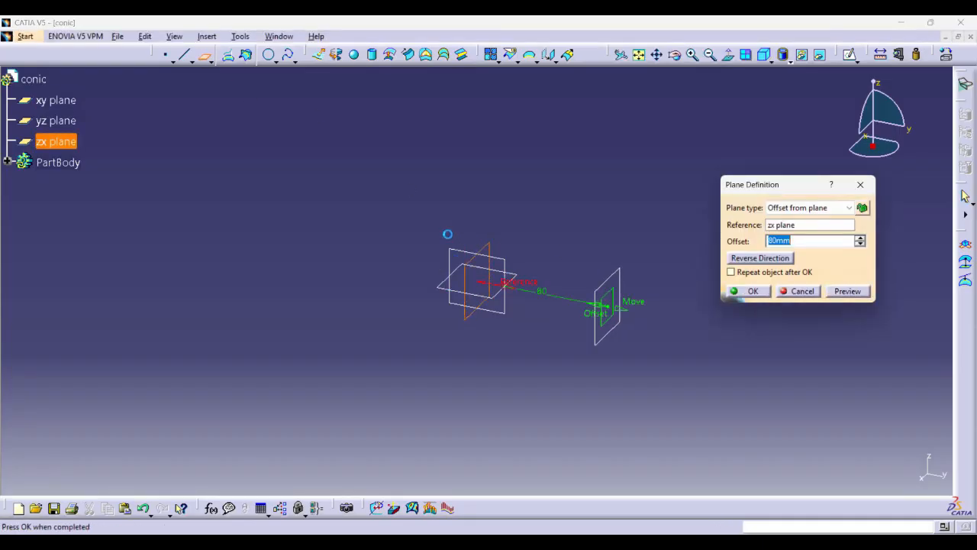
{"action": "left_click", "coordinate": [745, 258]}
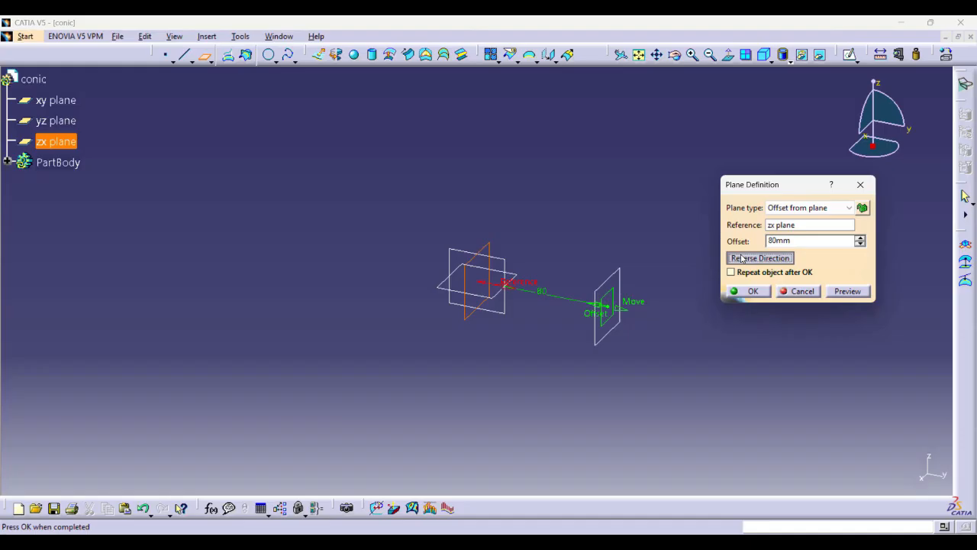
{"action": "left_click", "coordinate": [751, 294]}
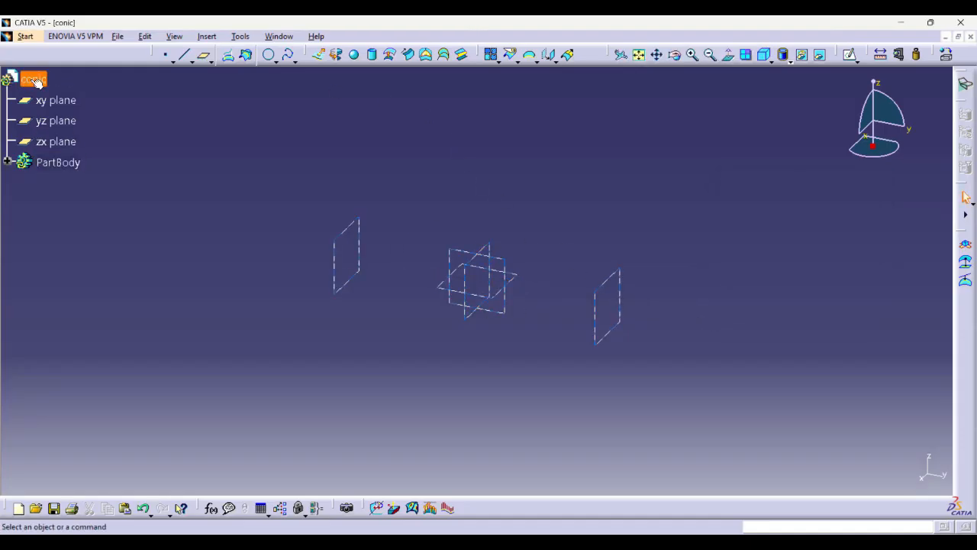
Start a new swept surface definition in the conic part.
{"action": "left_click", "coordinate": [409, 55]}
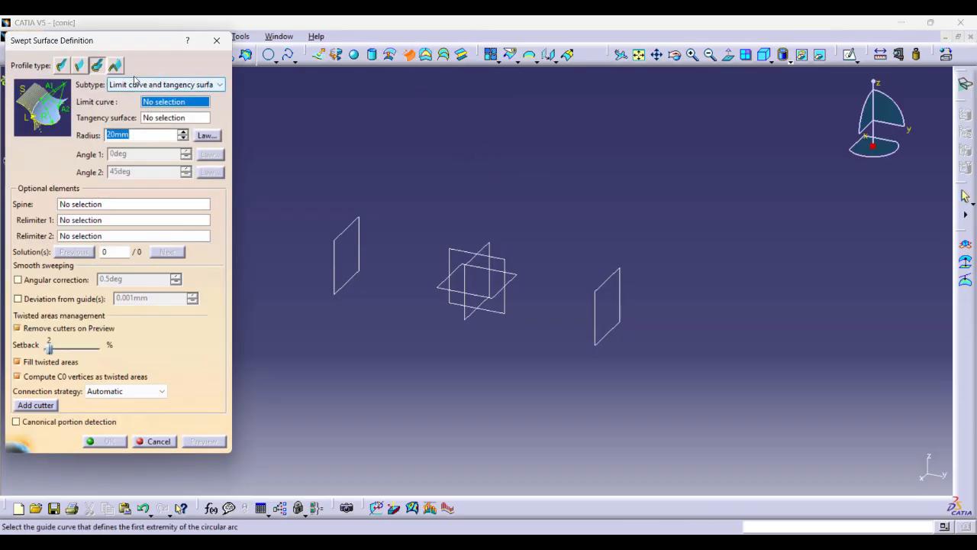
{"action": "left_click", "coordinate": [115, 65]}
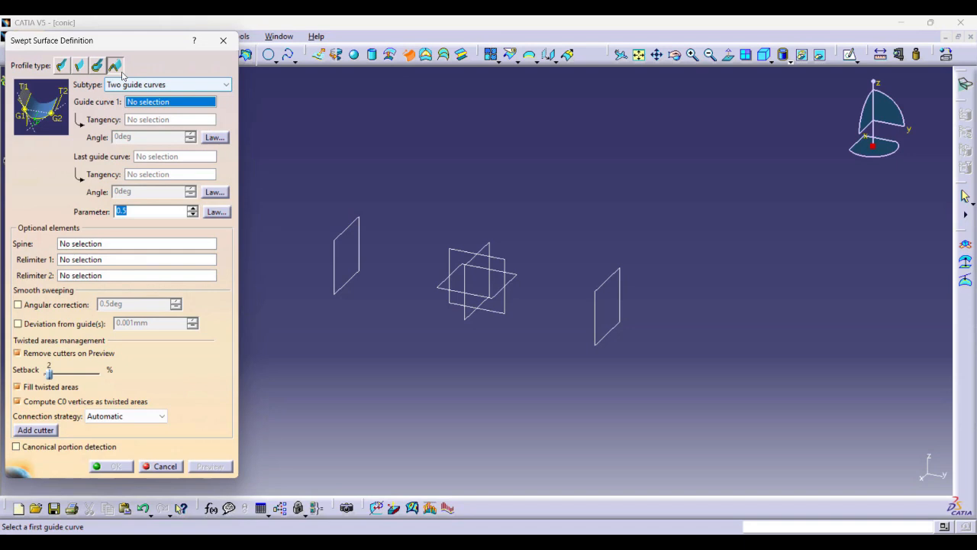
{"action": "left_click", "coordinate": [164, 84]}
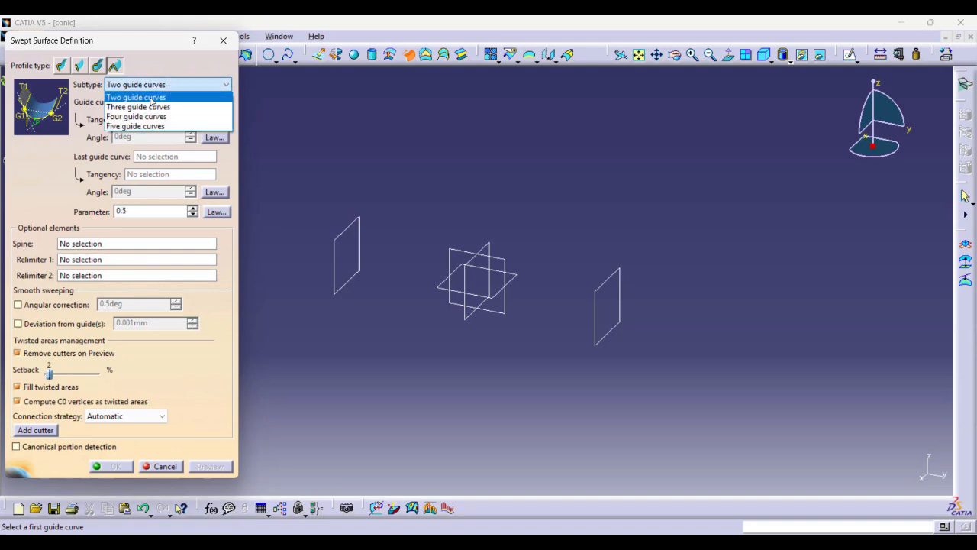
{"action": "left_click", "coordinate": [158, 98]}
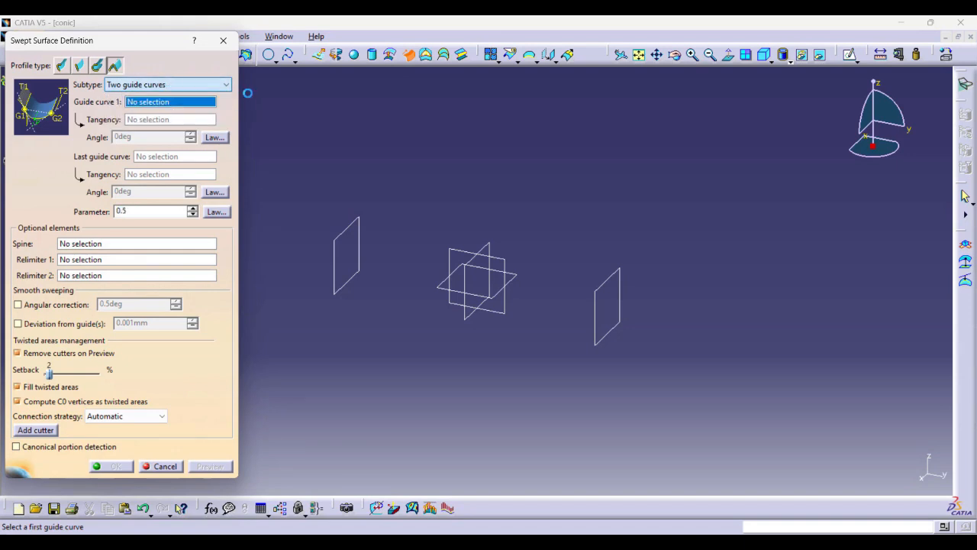
{"action": "left_click", "coordinate": [223, 40]}
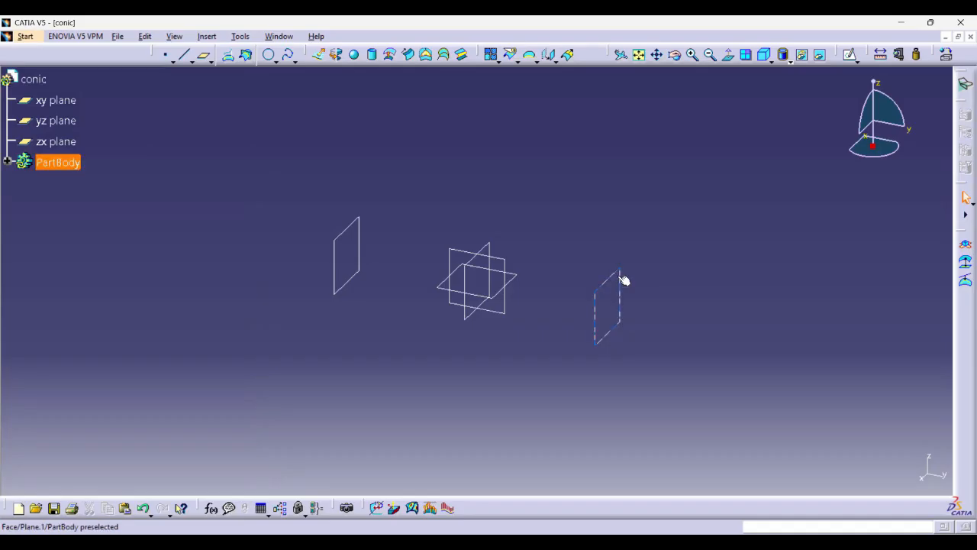
Sketch a nearly horizontal line about 98 mm long on Plane.1, starting at the sketch origin.
{"action": "left_click", "coordinate": [620, 280]}
{"action": "left_click", "coordinate": [848, 55]}
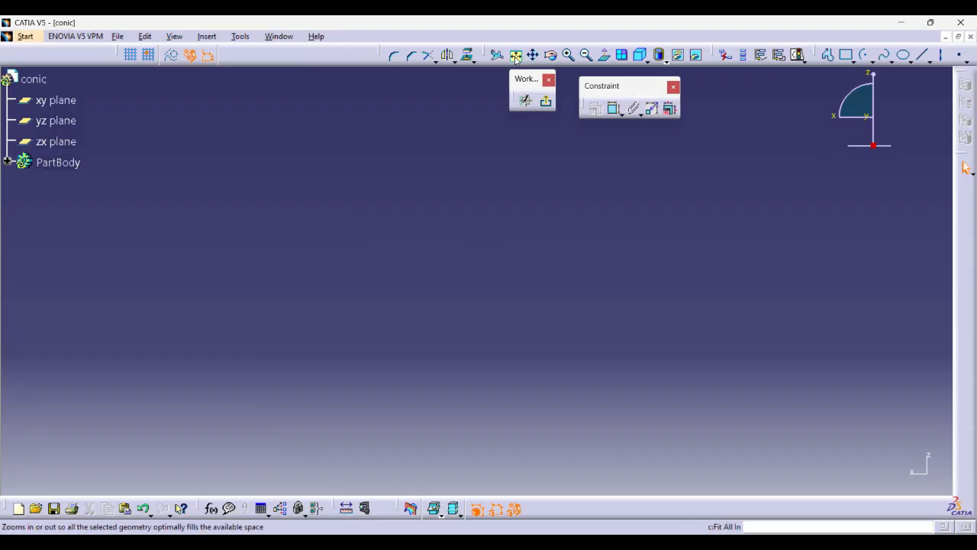
{"action": "left_click", "coordinate": [515, 55]}
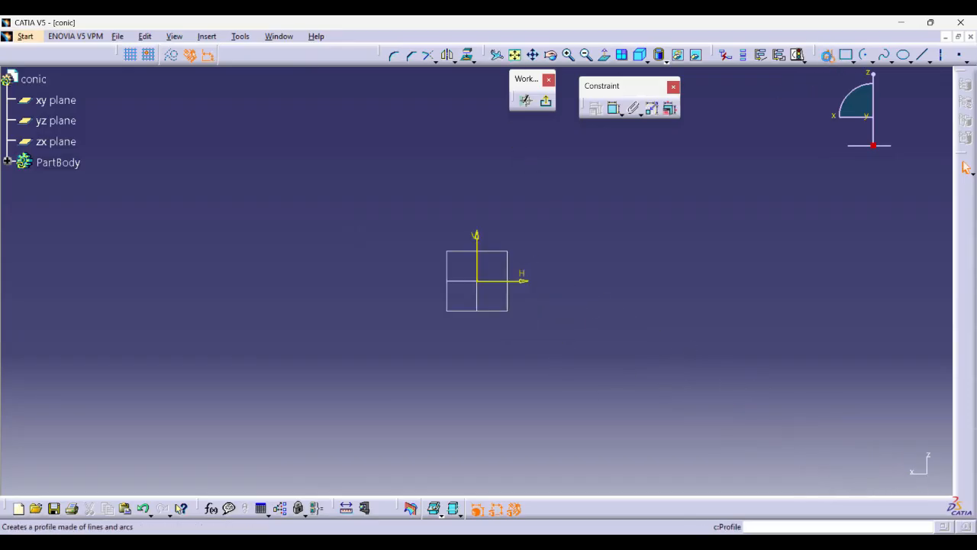
{"action": "left_click", "coordinate": [827, 56]}
{"action": "key", "text": "Escape"}
{"action": "left_click", "coordinate": [827, 55]}
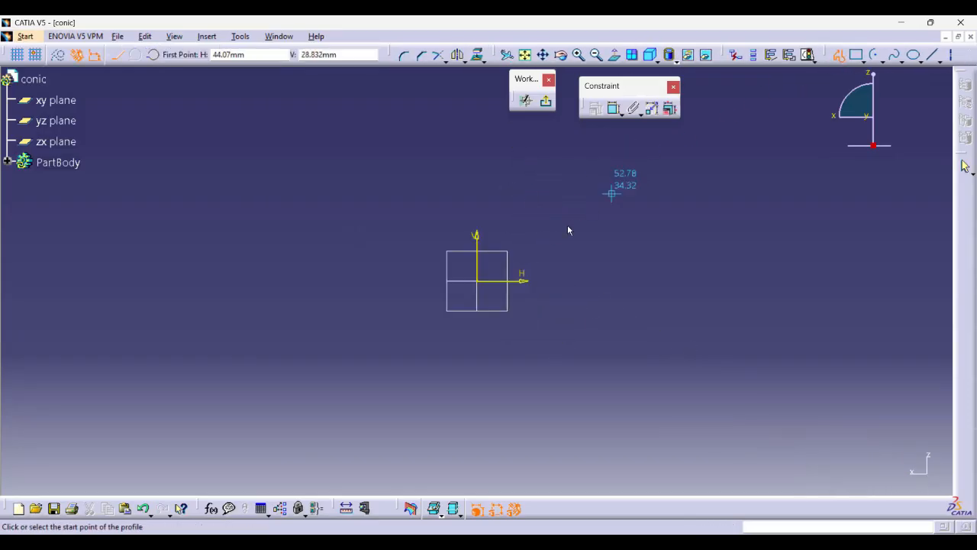
{"action": "left_click", "coordinate": [478, 281]}
{"action": "double_click", "coordinate": [728, 282]}
{"action": "left_click", "coordinate": [868, 188]}
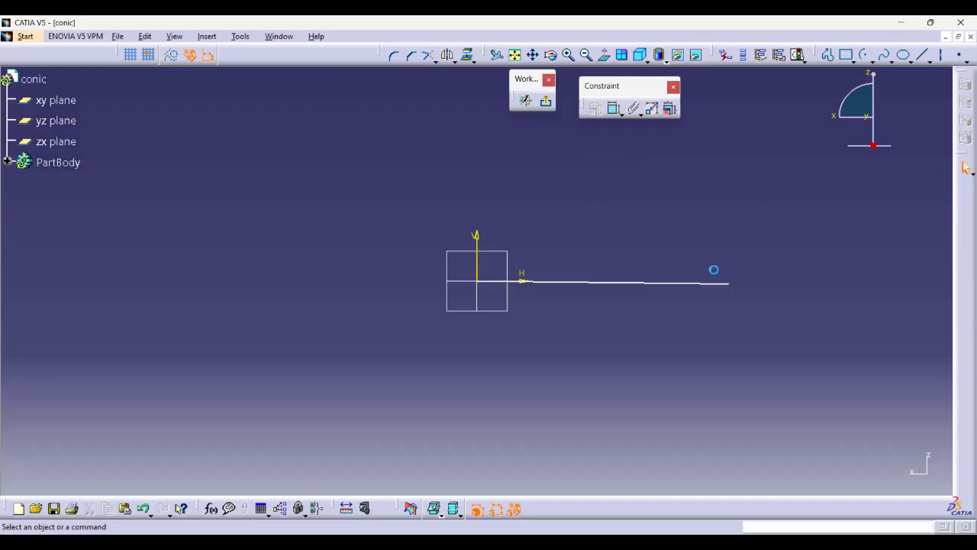
Apply a Horizontal constraint to the sketched line.
{"action": "left_click", "coordinate": [693, 282]}
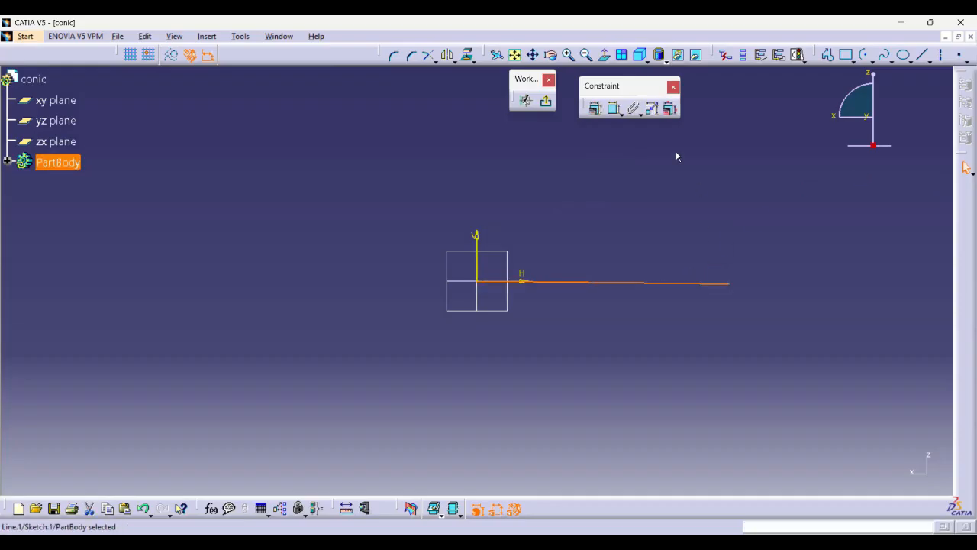
{"action": "left_click", "coordinate": [596, 109]}
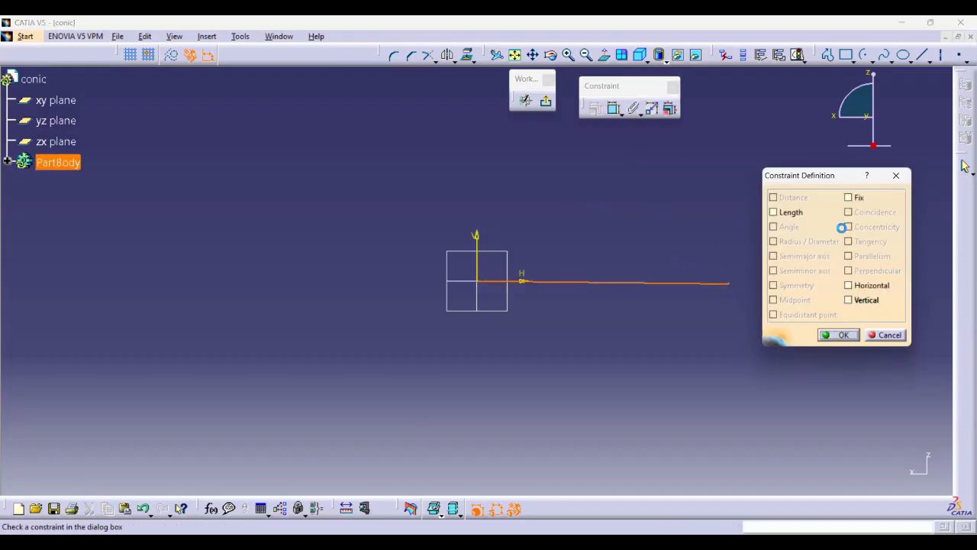
{"action": "left_click", "coordinate": [896, 176]}
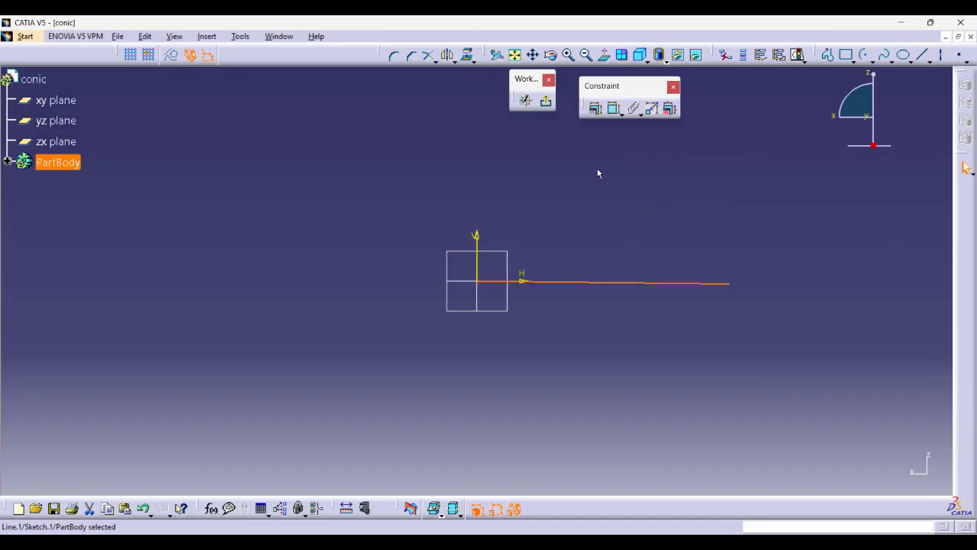
{"action": "left_click", "coordinate": [595, 109]}
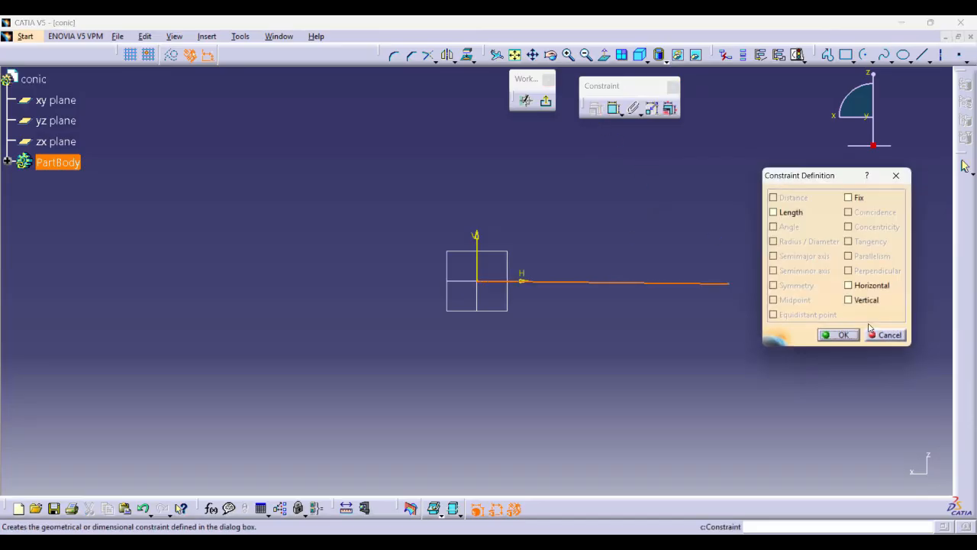
{"action": "left_click", "coordinate": [864, 287]}
{"action": "left_click", "coordinate": [838, 334]}
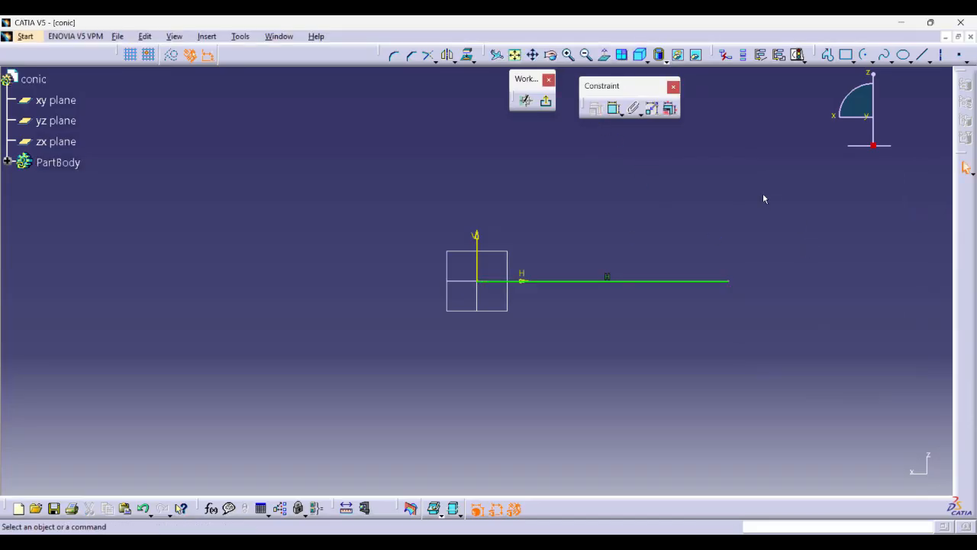
Dimension the line's length, set it to 100 mm, and exit the sketch.
{"action": "left_click", "coordinate": [615, 109]}
{"action": "left_click", "coordinate": [624, 282]}
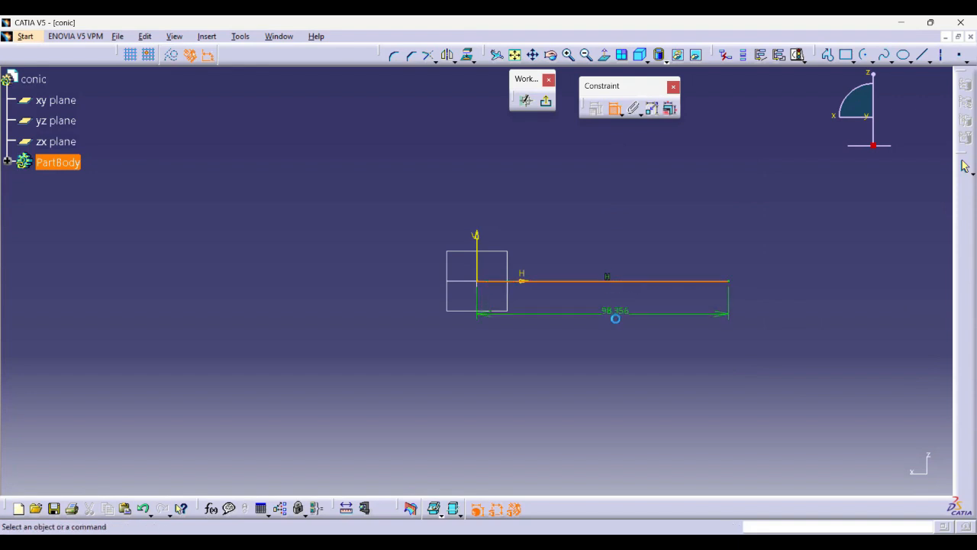
{"action": "left_click", "coordinate": [615, 310]}
{"action": "double_click", "coordinate": [614, 310]}
{"action": "type", "text": "100"}
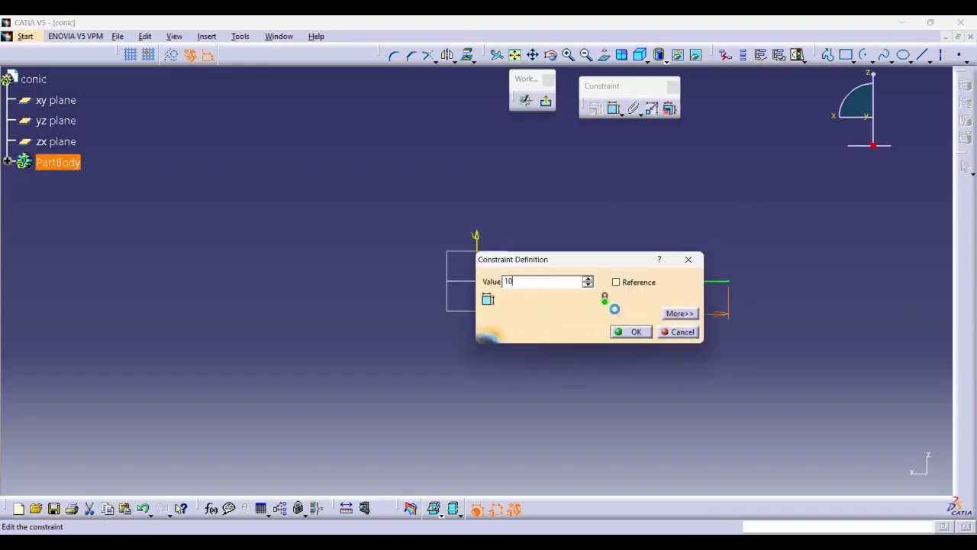
{"action": "key", "text": "Return"}
{"action": "left_click", "coordinate": [546, 101]}
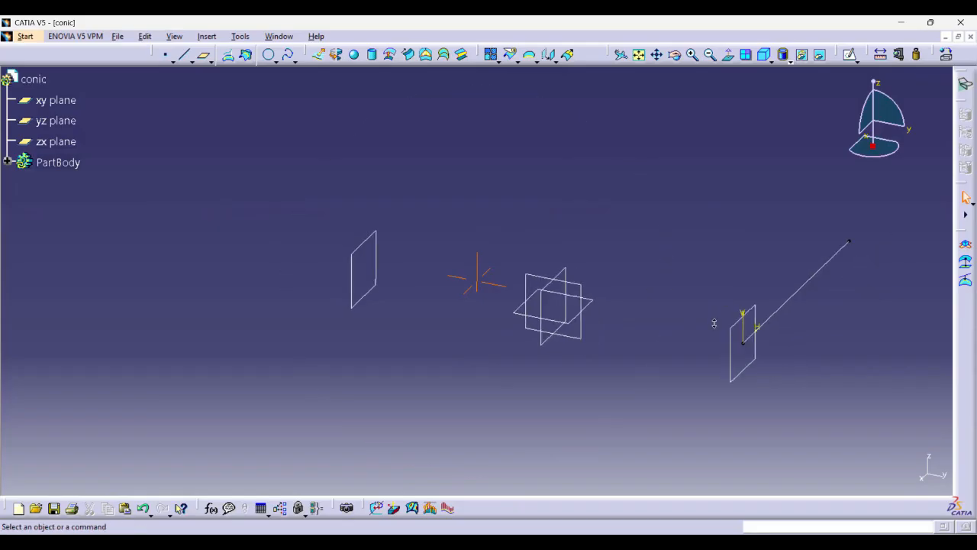
Create a sketch on the opposite offset plane, project the first sketch's line into it, and exit the sketch.
{"action": "left_click", "coordinate": [389, 242]}
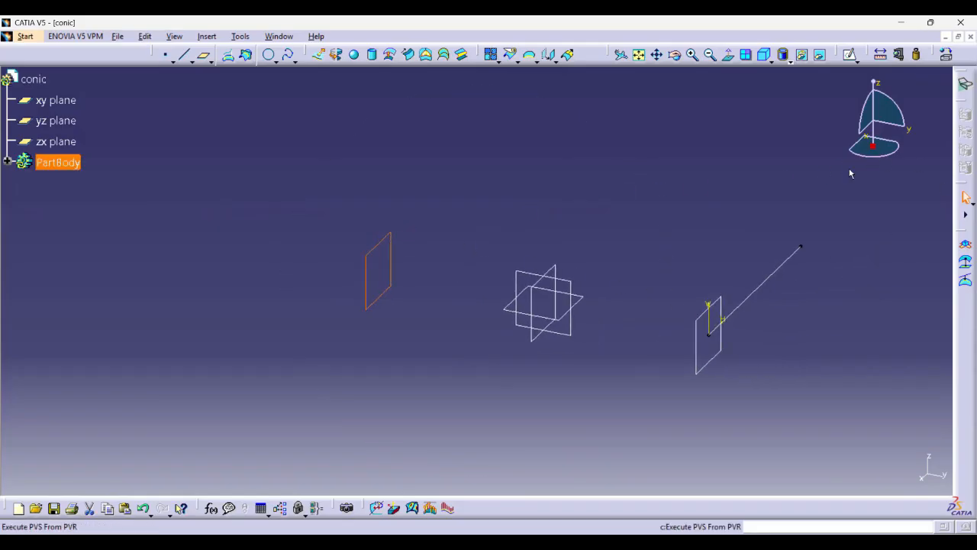
{"action": "left_click", "coordinate": [849, 54]}
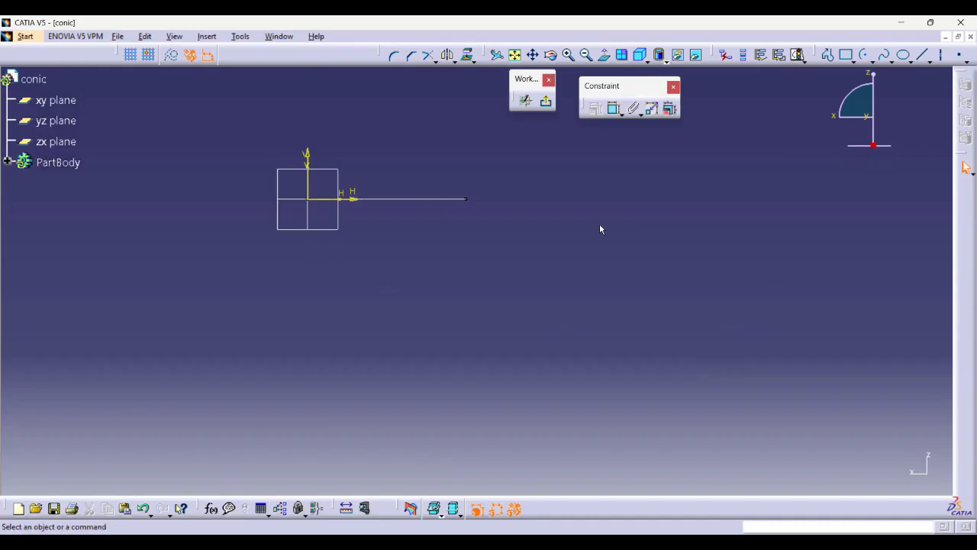
{"action": "mouse_move", "coordinate": [600, 229]}
{"action": "middle_mouse_down"}
{"action": "mouse_move", "coordinate": [739, 205]}
{"action": "mouse_move", "coordinate": [678, 203]}
{"action": "middle_mouse_up"}
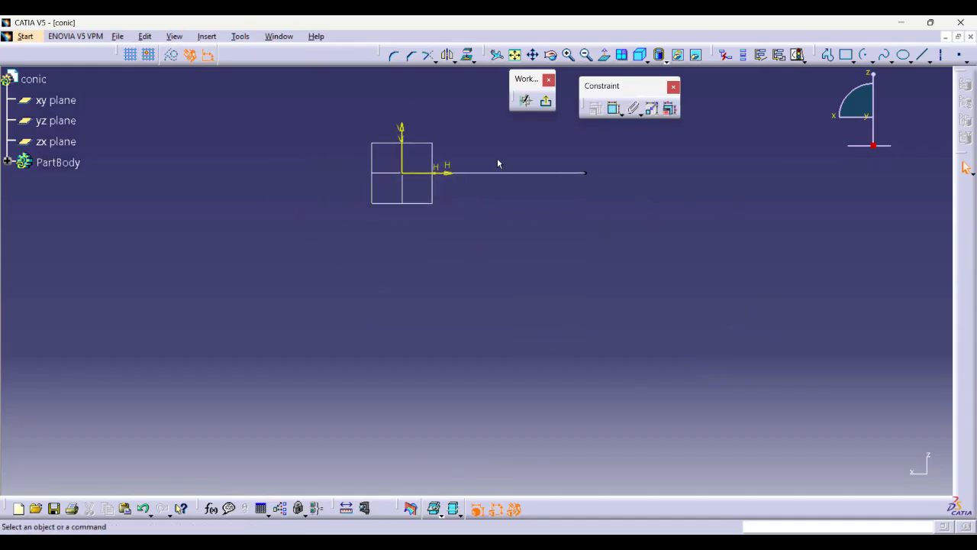
{"action": "left_click", "coordinate": [561, 173]}
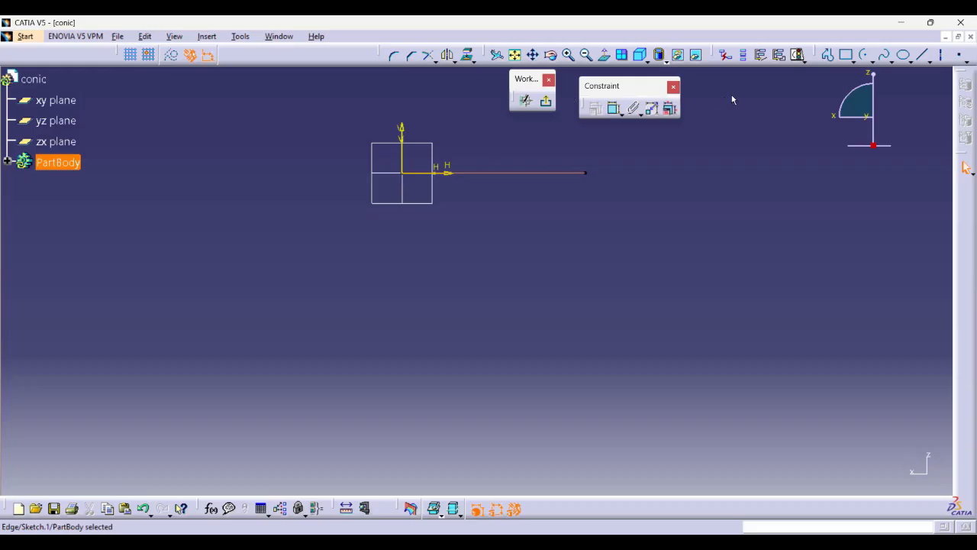
{"action": "left_click", "coordinate": [467, 54]}
{"action": "middle_click_drag", "start_coordinate": [562, 220], "coordinate": [664, 263]}
{"action": "middle_click_drag", "start_coordinate": [415, 180], "coordinate": [565, 187]}
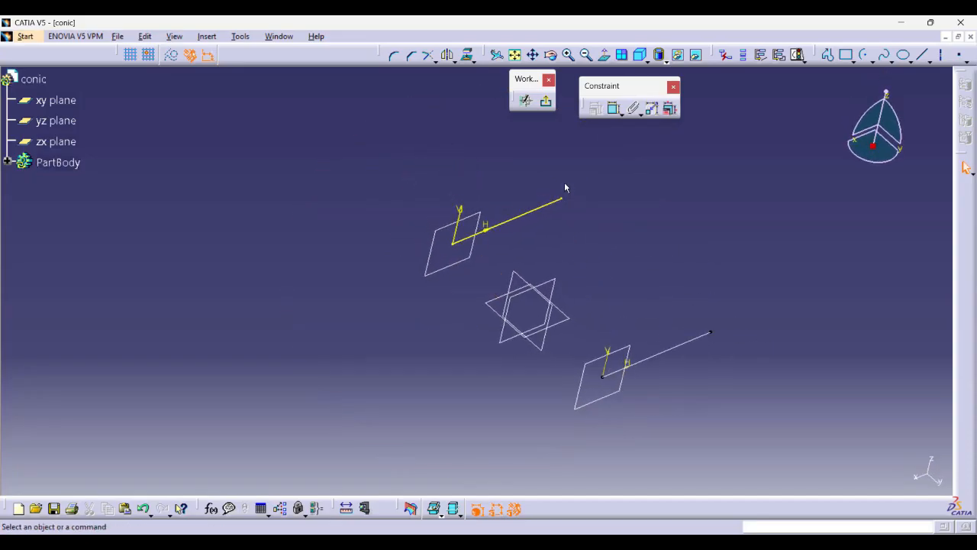
{"action": "left_click", "coordinate": [546, 101]}
{"action": "mouse_move", "coordinate": [630, 221]}
{"action": "middle_mouse_down"}
{"action": "mouse_move", "coordinate": [627, 265]}
{"action": "mouse_move", "coordinate": [617, 217]}
{"action": "middle_mouse_up"}
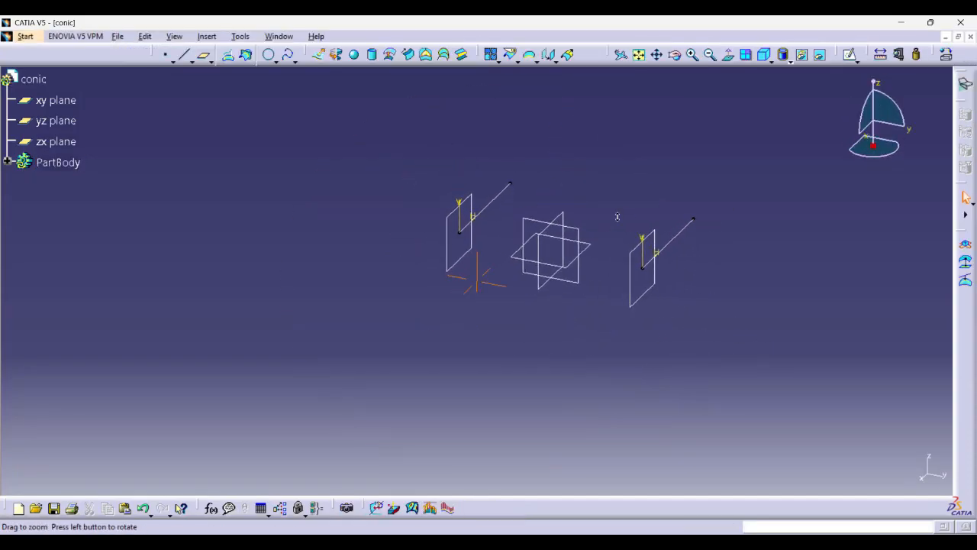
Start a conic swept surface with the Two guide curves subtype, using Sketch.1 as guide curve 1 and Plane.1 as its tangency.
{"action": "left_click", "coordinate": [408, 55]}
{"action": "left_click", "coordinate": [140, 85]}
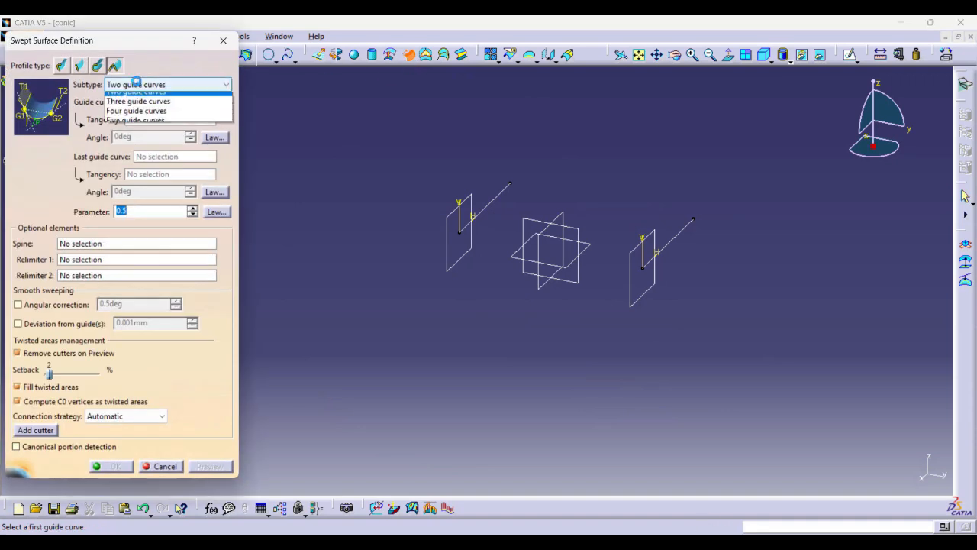
{"action": "left_click", "coordinate": [135, 92]}
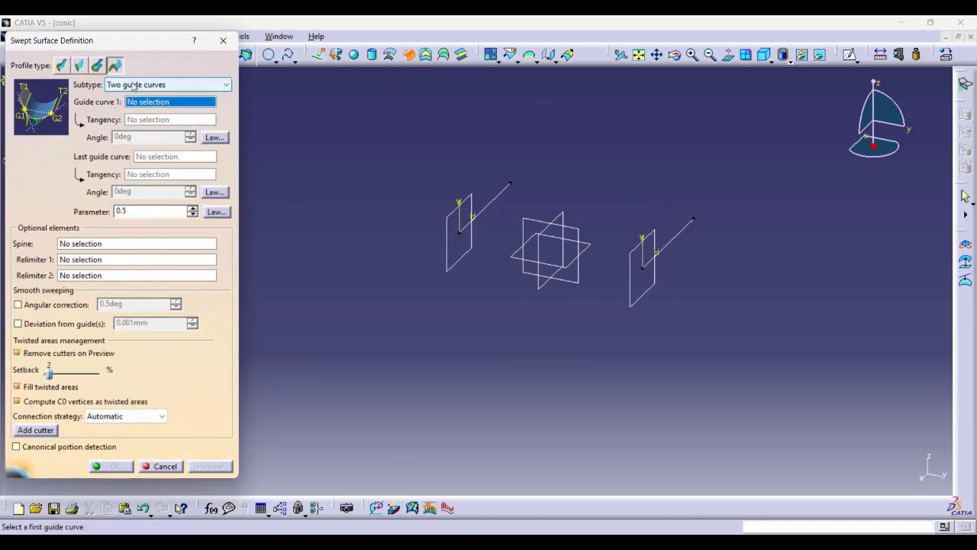
{"action": "left_click", "coordinate": [134, 86]}
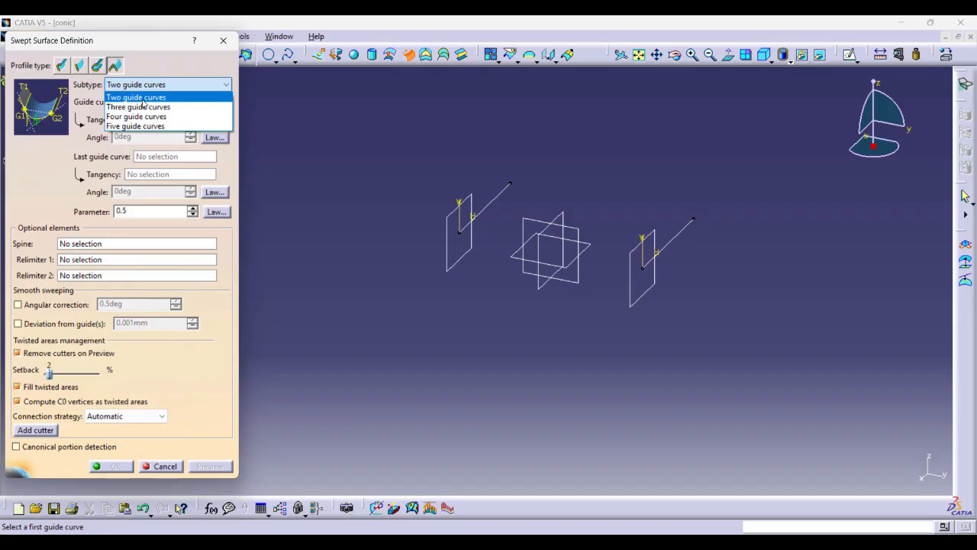
{"action": "left_click", "coordinate": [142, 99]}
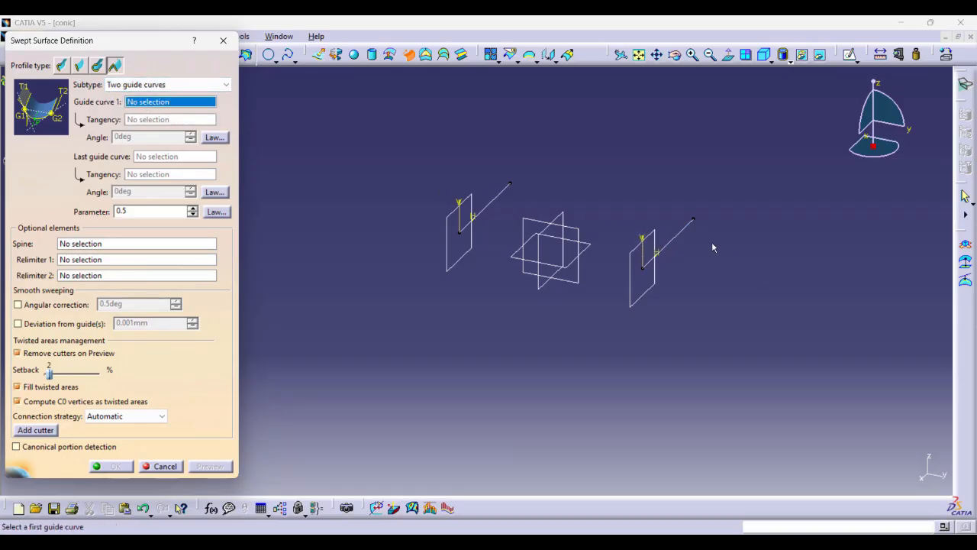
{"action": "left_click", "coordinate": [686, 232]}
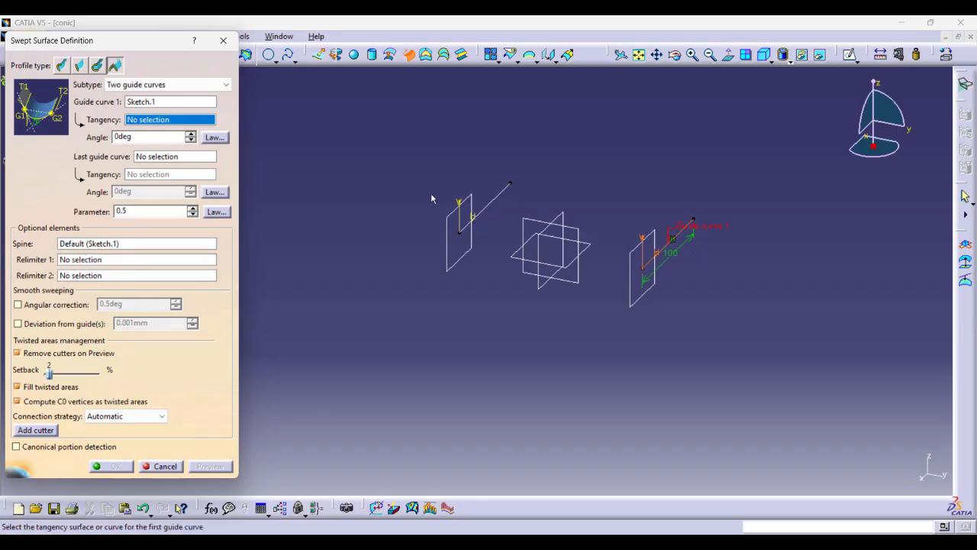
{"action": "left_click", "coordinate": [658, 243]}
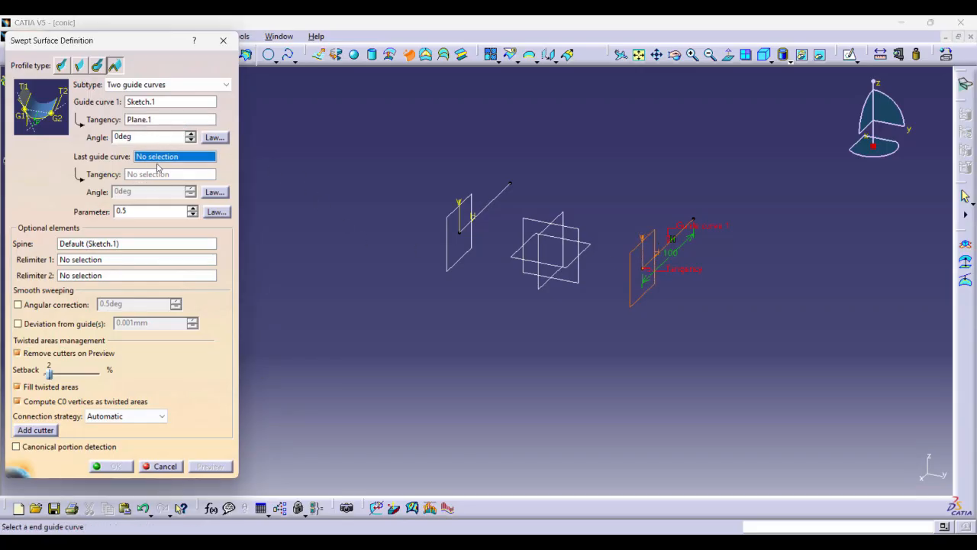
Assign Sketch.2 as the last guide curve with Plane.2 as its tangency, and try to preview the sweep.
{"action": "left_click", "coordinate": [493, 196]}
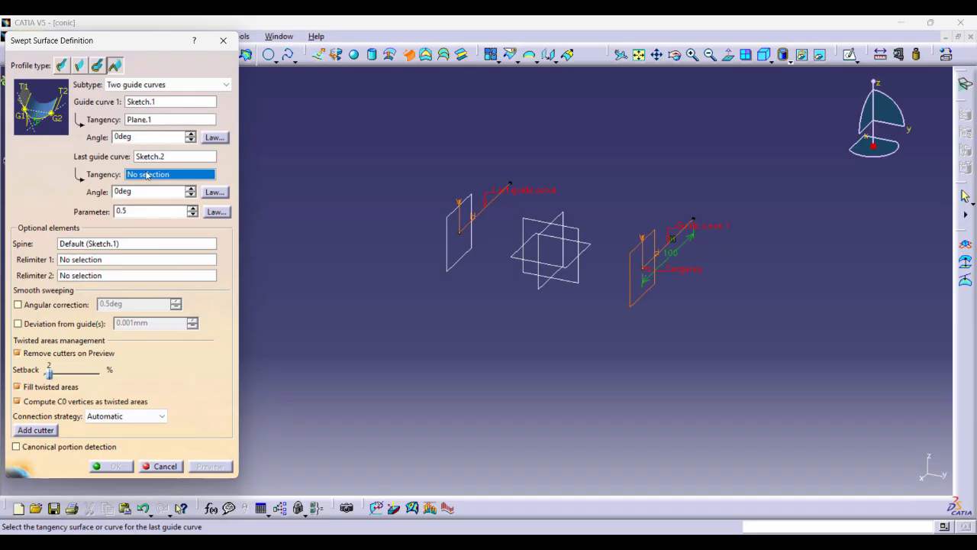
{"action": "left_click", "coordinate": [474, 202]}
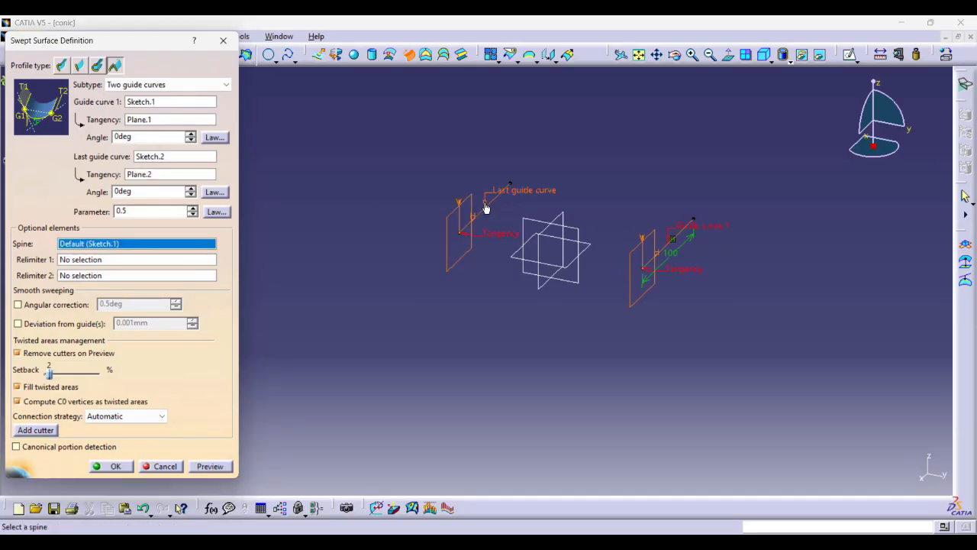
{"action": "left_click", "coordinate": [216, 467]}
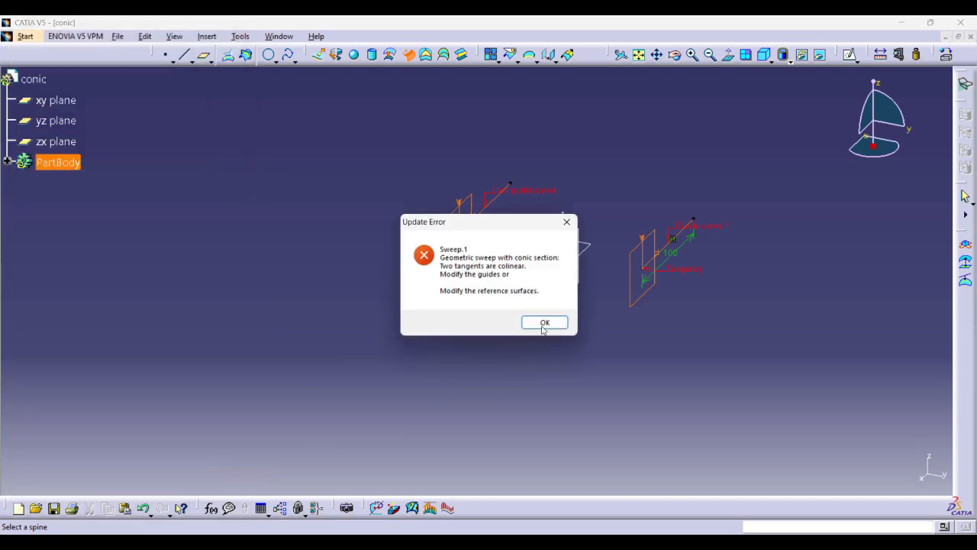
{"action": "left_click", "coordinate": [543, 323]}
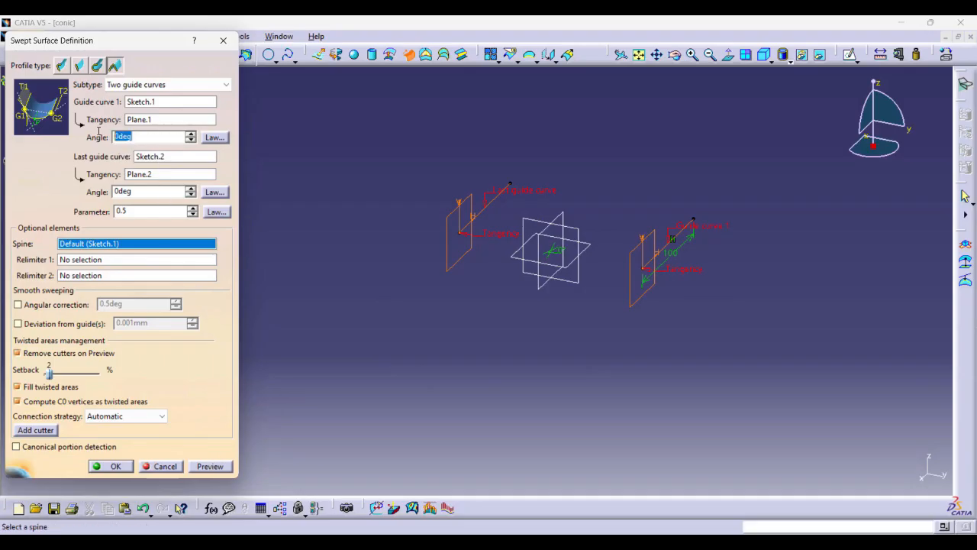
Set the tangency angle of guide curve 1 to 15 deg and preview the swept surface.
{"action": "type", "text": "15"}
{"action": "left_click", "coordinate": [210, 467]}
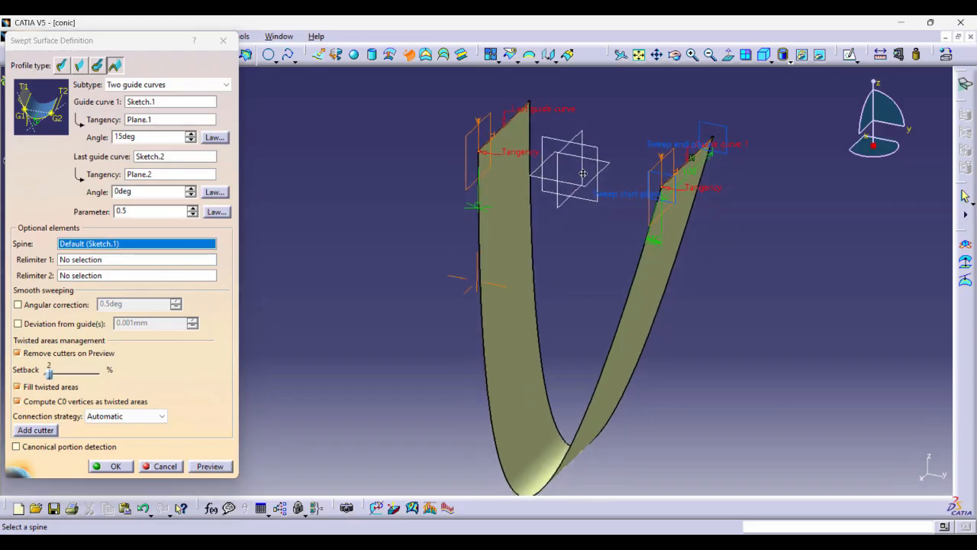
{"action": "middle_click_drag", "start_coordinate": [574, 217], "coordinate": [518, 258], "text": "ctrl"}
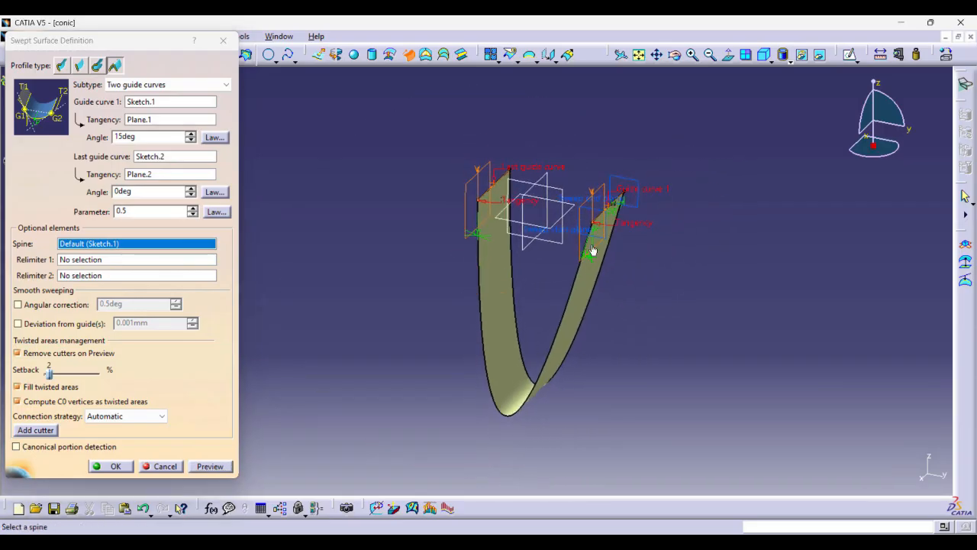
Try to set the last guide curve's tangency angle to 15 deg for the conic sweep.
{"action": "double_click", "coordinate": [137, 191]}
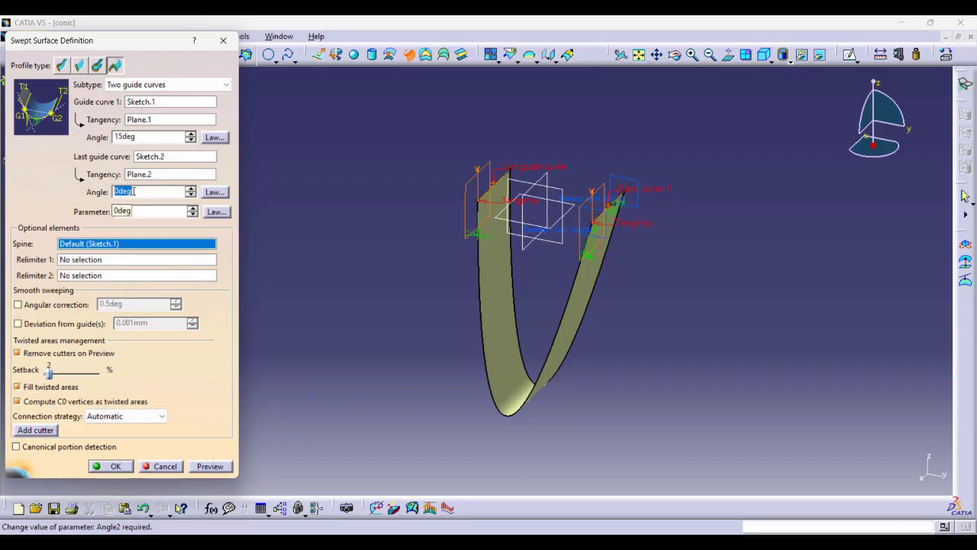
{"action": "type", "text": "15"}
{"action": "key", "text": "Return"}
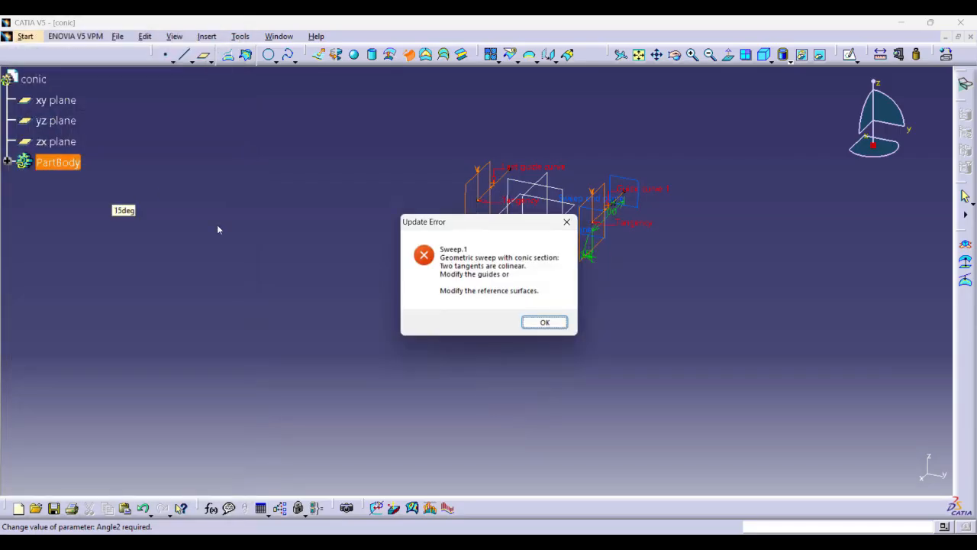
{"action": "left_click", "coordinate": [556, 325]}
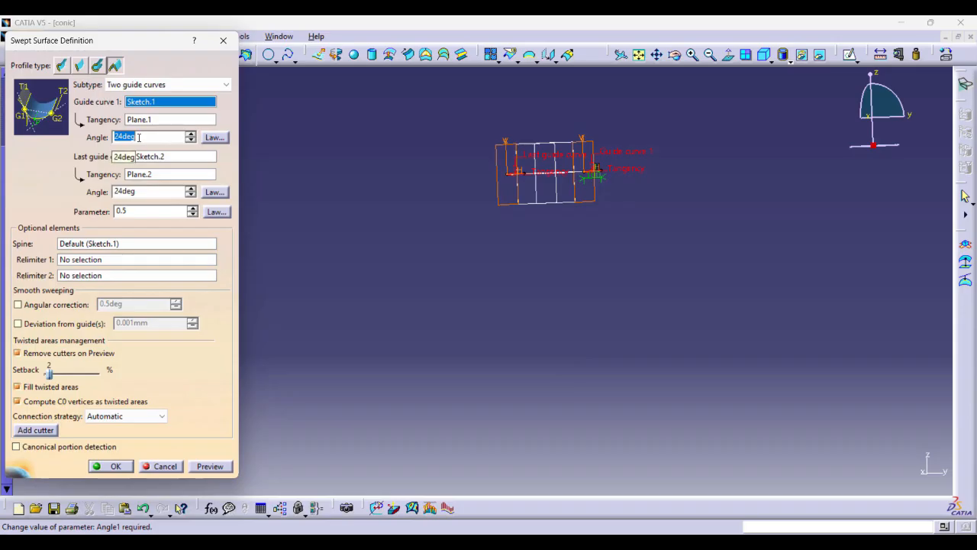
Set the last guide curve's tangency angle to -24 deg and preview the swept surface.
{"action": "left_click", "coordinate": [147, 191]}
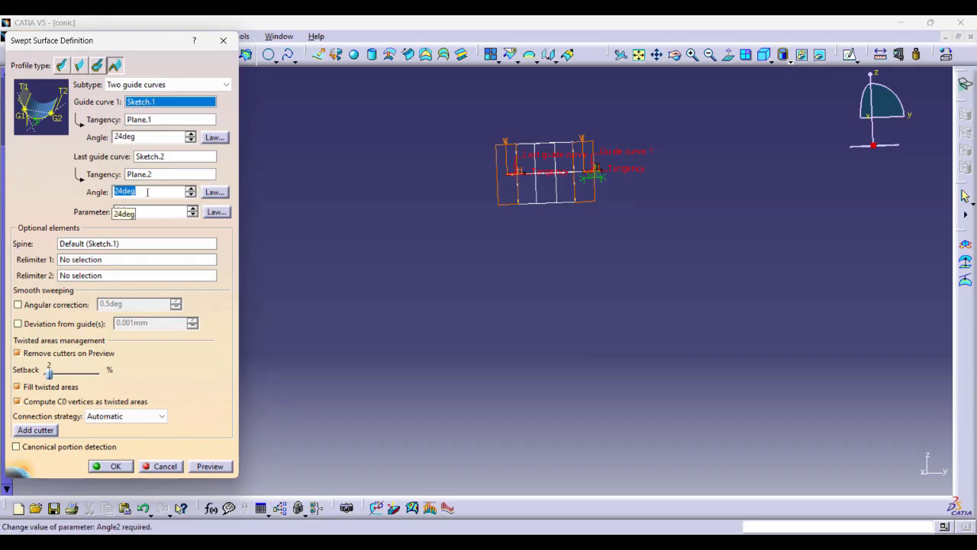
{"action": "key", "text": "BackSpace"}
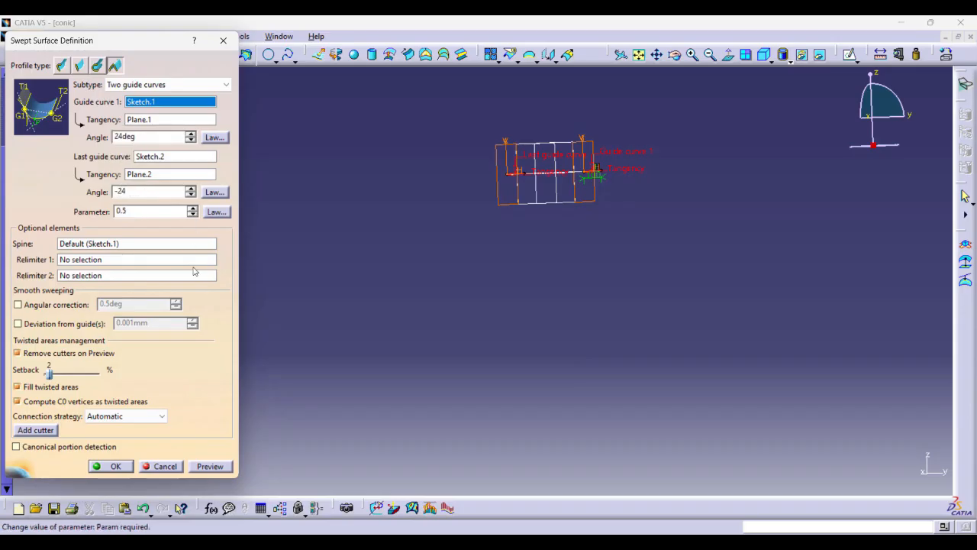
{"action": "left_click", "coordinate": [211, 468]}
{"action": "middle_click_drag", "start_coordinate": [488, 335], "coordinate": [528, 157]}
{"action": "middle_click_drag", "start_coordinate": [534, 172], "coordinate": [697, 484]}
{"action": "middle_click_drag", "start_coordinate": [382, 127], "coordinate": [541, 334]}
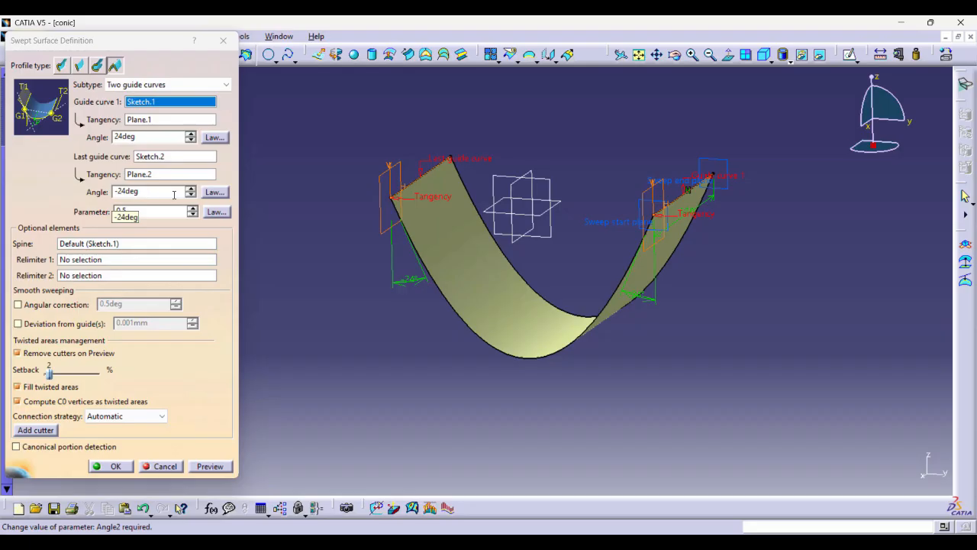
Set the tangency angle of guide curve 1 to 35 deg and preview the swept surface.
{"action": "left_click", "coordinate": [150, 137]}
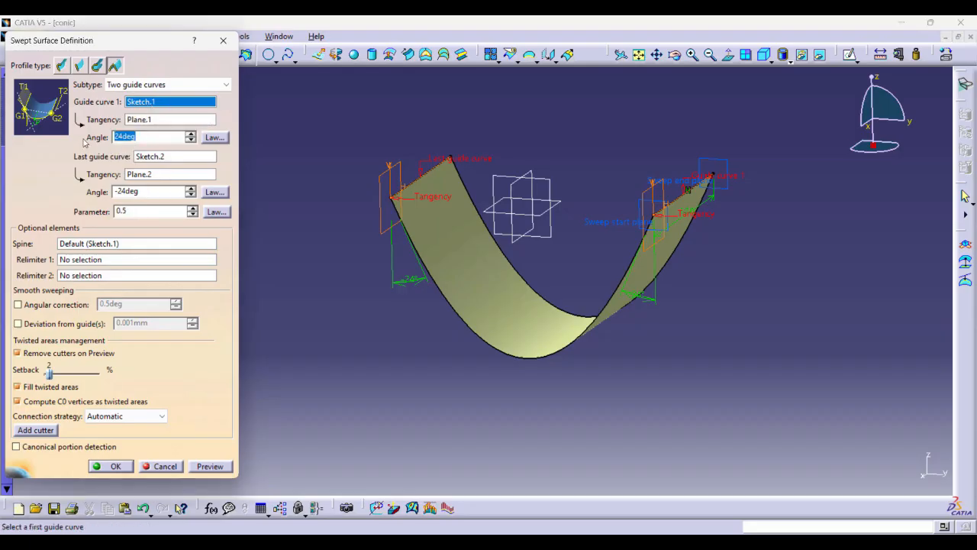
{"action": "type", "text": "35"}
{"action": "key", "text": "Return"}
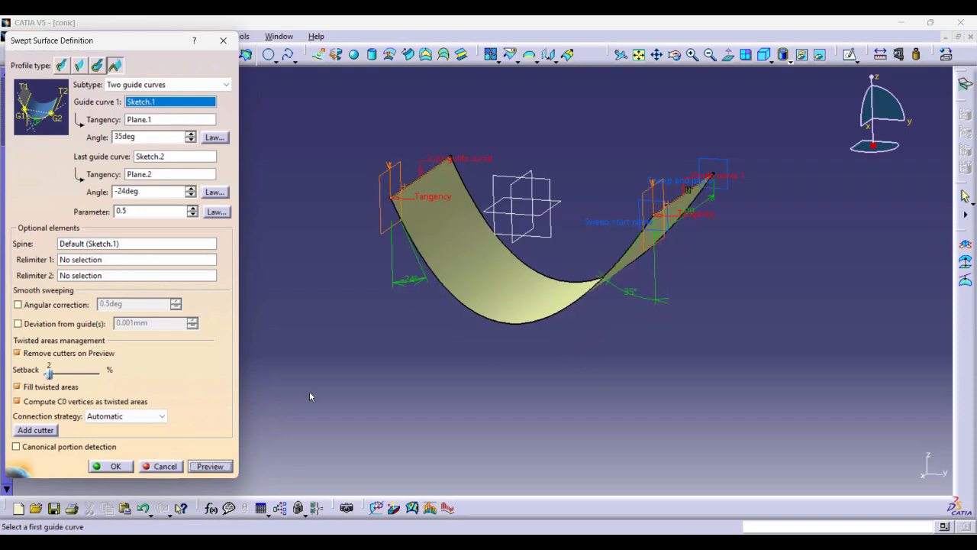
{"action": "double_click", "coordinate": [135, 137]}
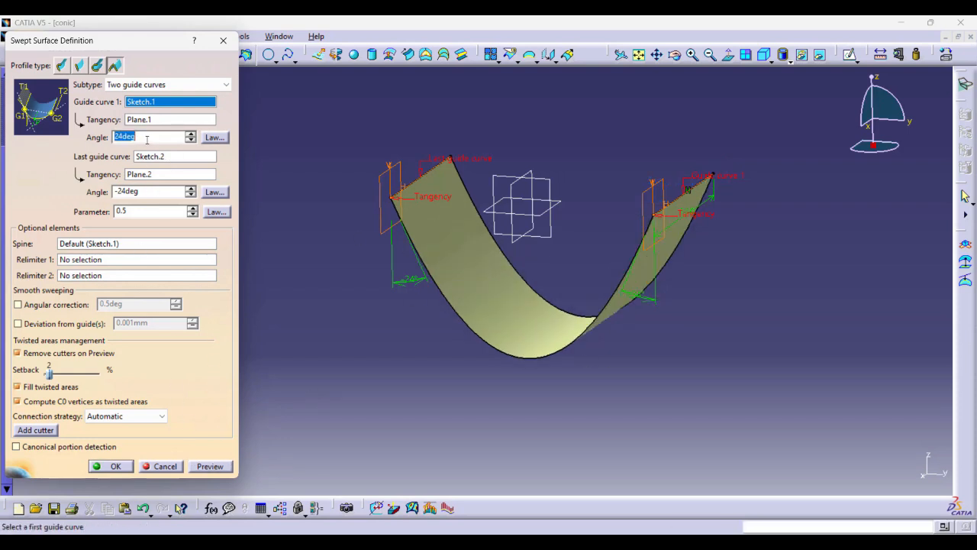
{"action": "type", "text": "35"}
{"action": "left_click", "coordinate": [208, 466]}
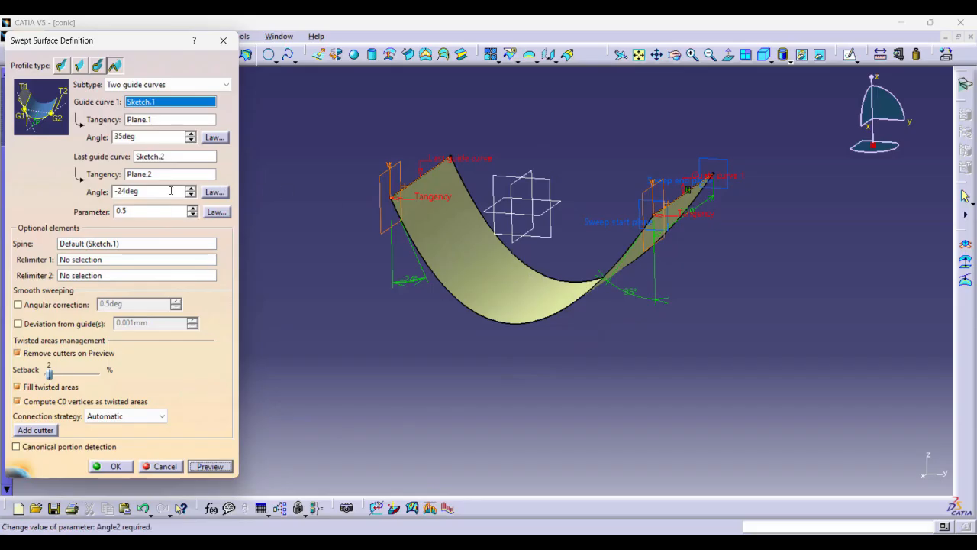
Set the last guide curve's tangency angle to -35 deg and preview the swept surface.
{"action": "left_click_drag", "start_coordinate": [171, 191], "coordinate": [26, 190]}
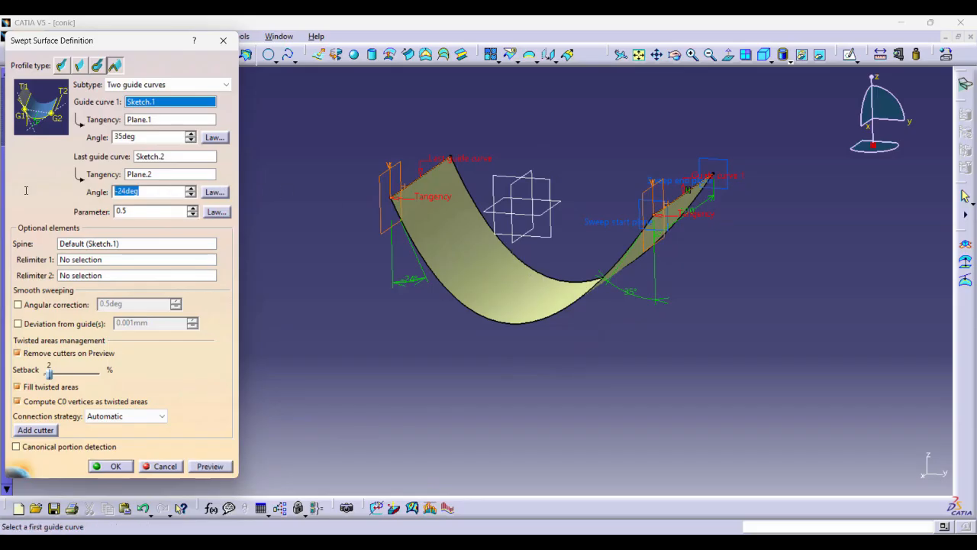
{"action": "type", "text": "-35deg"}
{"action": "left_click", "coordinate": [222, 466]}
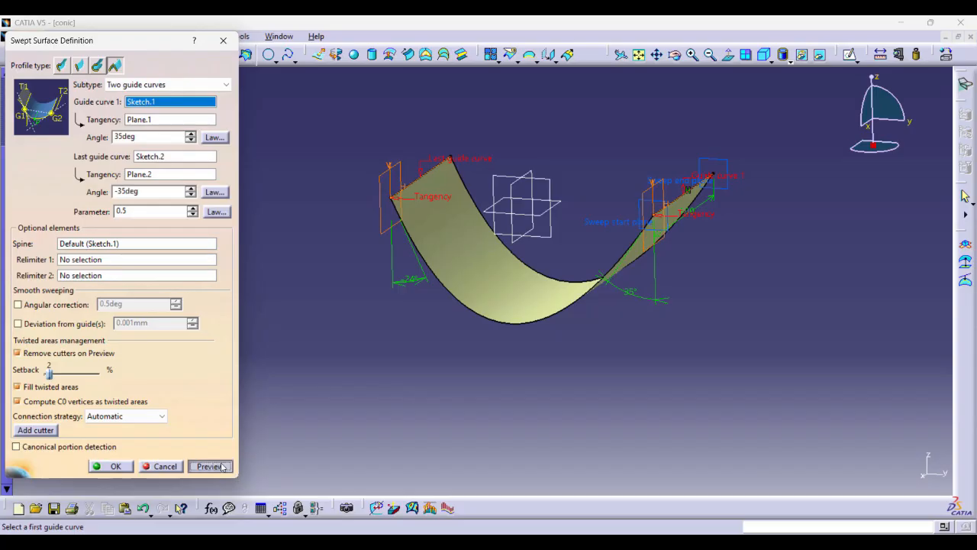
{"action": "middle_click_drag", "start_coordinate": [448, 281], "coordinate": [495, 273]}
{"action": "middle_click_drag", "start_coordinate": [441, 225], "coordinate": [396, 280]}
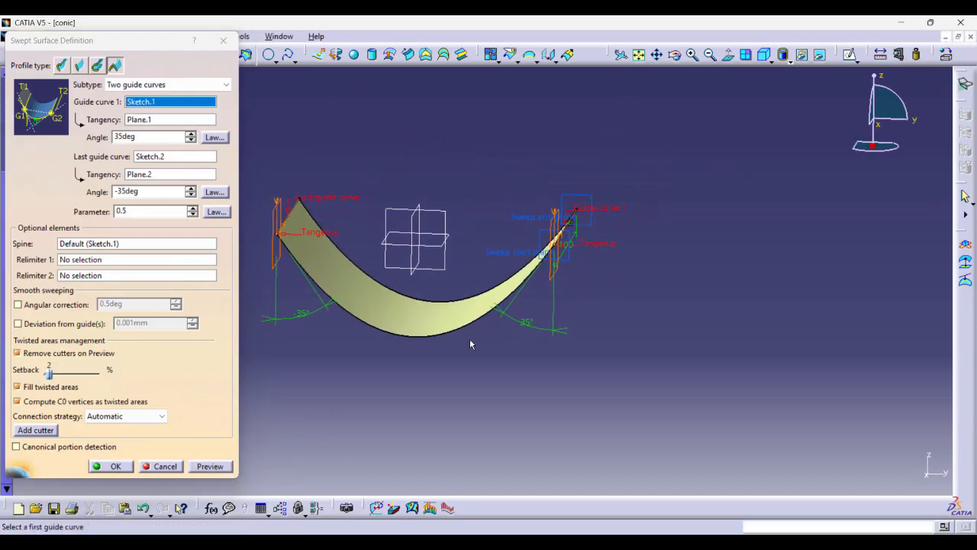
Set the last guide curve's tangency angle to -10 deg and accept the swept surface.
{"action": "double_click", "coordinate": [152, 193]}
{"action": "type", "text": "-"}
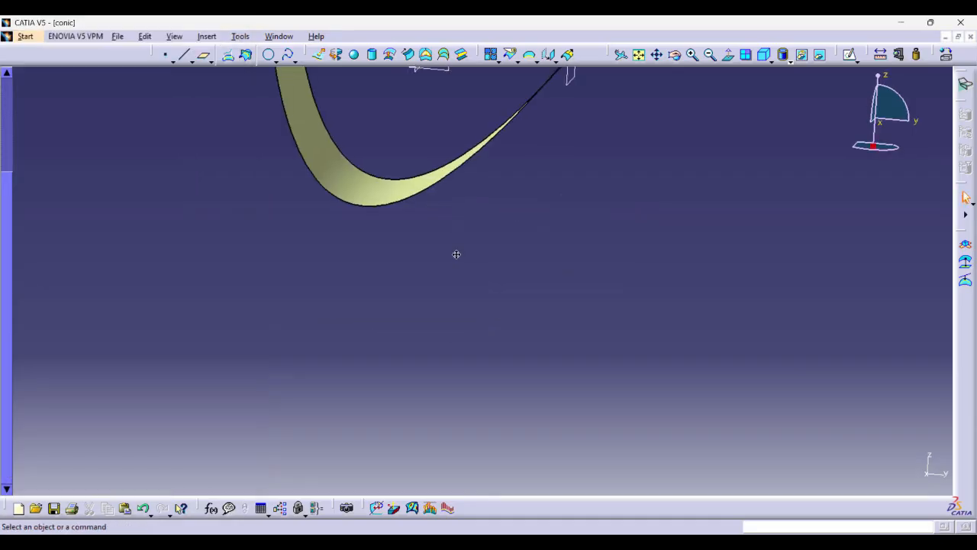
{"action": "middle_click_drag", "start_coordinate": [456, 253], "coordinate": [562, 329]}
{"action": "middle_click_drag", "start_coordinate": [565, 376], "coordinate": [554, 286]}
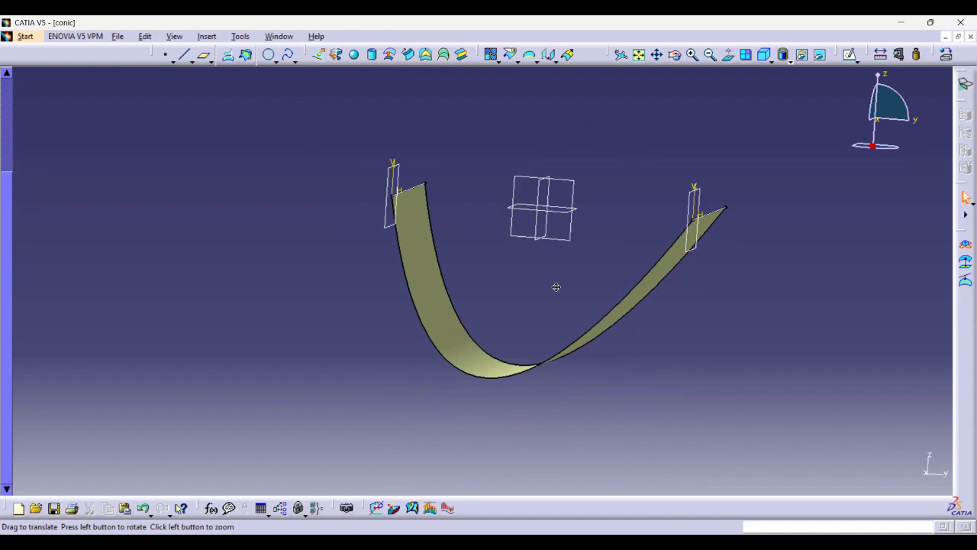
Reopen the swept surface's definition, set the tangency angle of guide curve 1 to 65 deg, and preview it.
{"action": "double_click", "coordinate": [430, 275]}
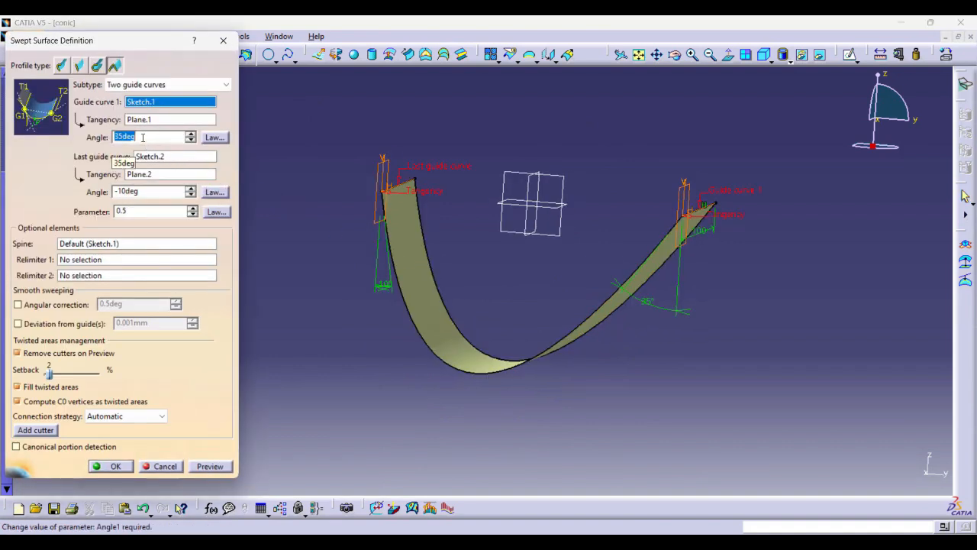
{"action": "type", "text": "65"}
{"action": "left_click", "coordinate": [211, 465]}
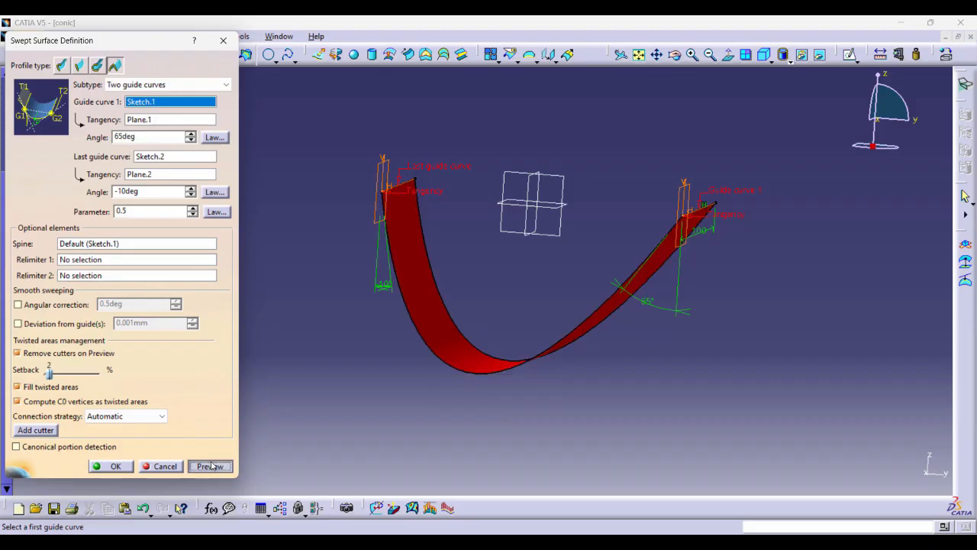
{"action": "middle_click_drag", "start_coordinate": [529, 323], "coordinate": [552, 335]}
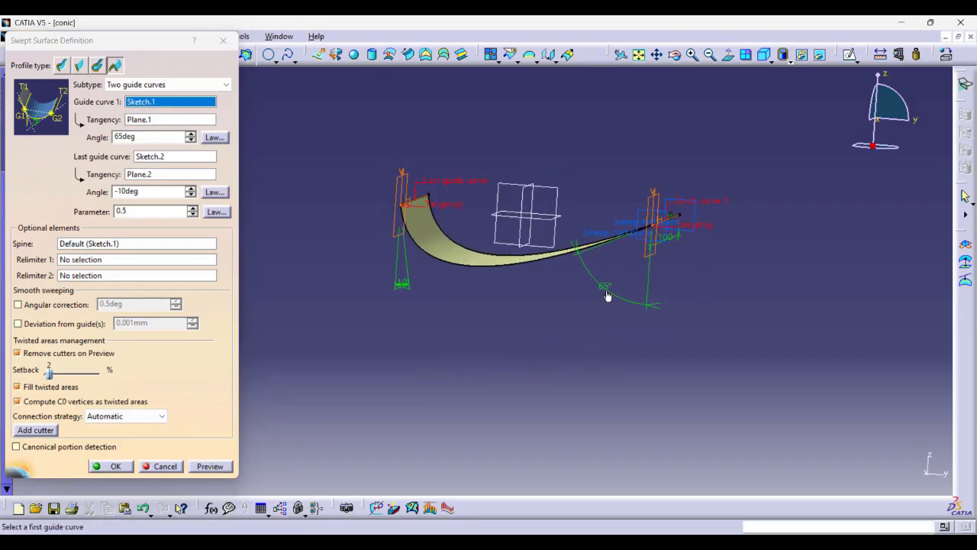
Edit the last guide curve's angle dimension in the model and set it to -20 deg.
{"action": "double_click", "coordinate": [400, 283]}
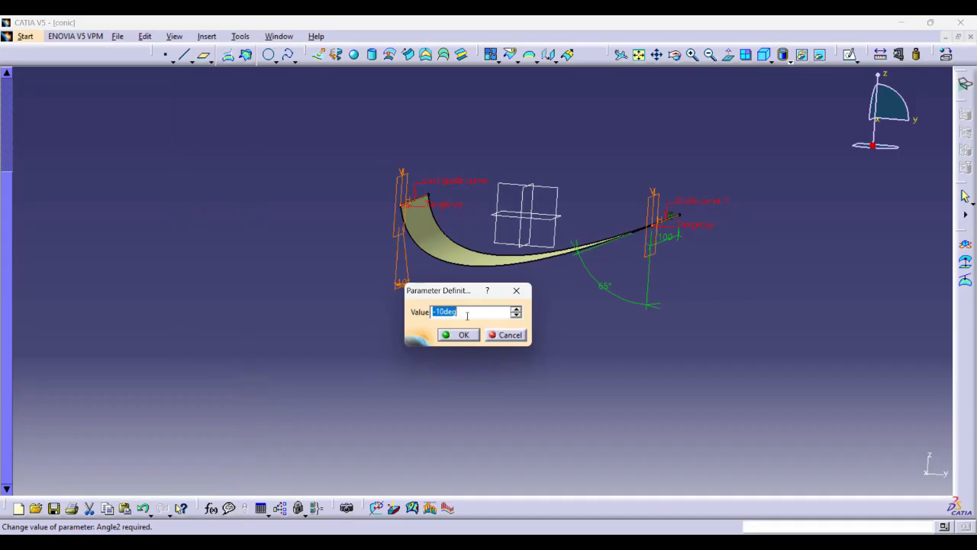
{"action": "type", "text": "-2"}
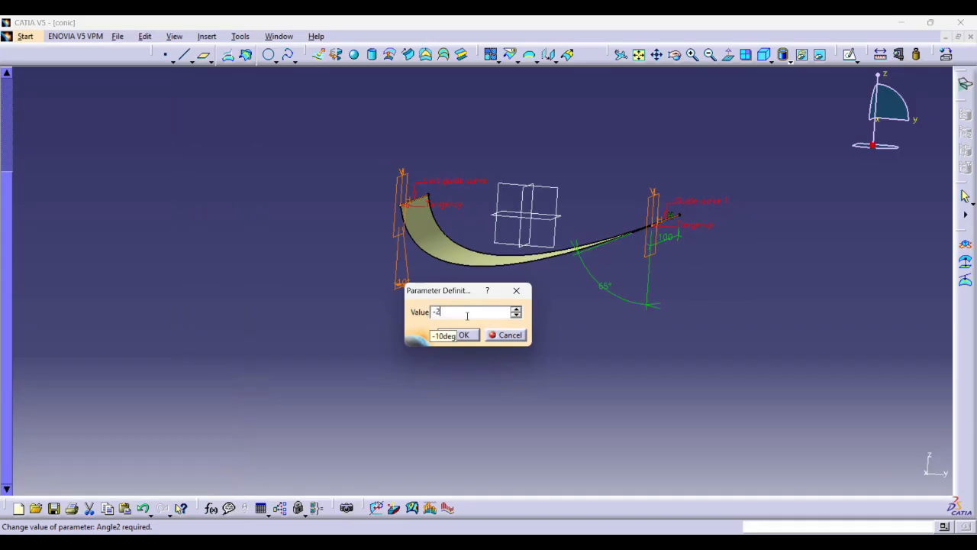
{"action": "type", "text": "0"}
{"action": "left_click", "coordinate": [471, 336]}
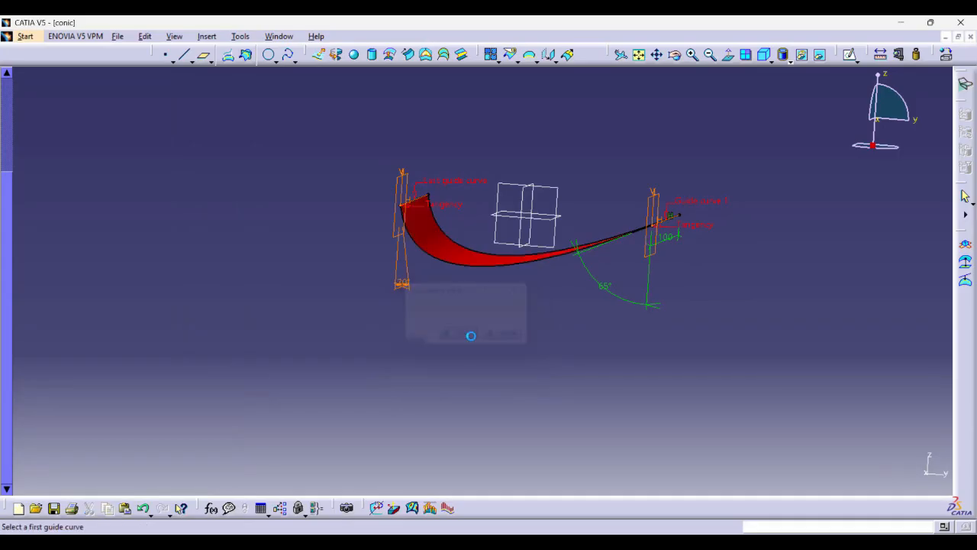
Set the last guide curve's angle dimension to -40 deg and preview the swept surface.
{"action": "double_click", "coordinate": [402, 283]}
{"action": "type", "text": "-40"}
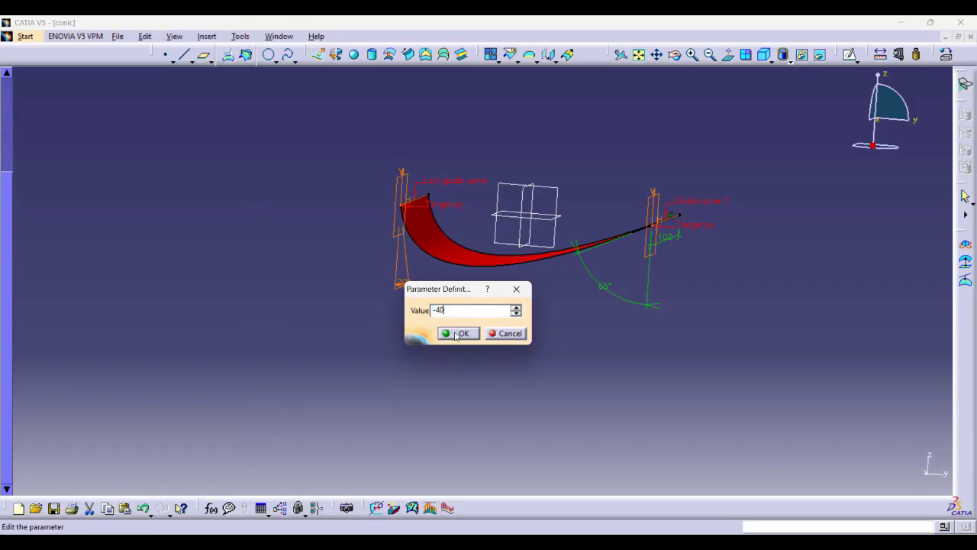
{"action": "left_click", "coordinate": [460, 332]}
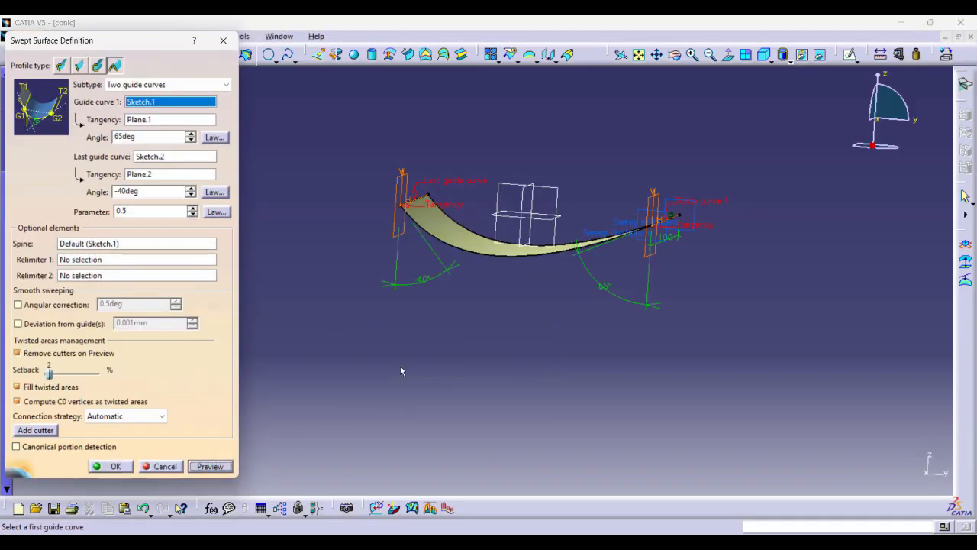
{"action": "mouse_move", "coordinate": [508, 324]}
{"action": "middle_mouse_down"}
{"action": "mouse_move", "coordinate": [519, 287]}
{"action": "mouse_move", "coordinate": [515, 307]}
{"action": "middle_mouse_up"}
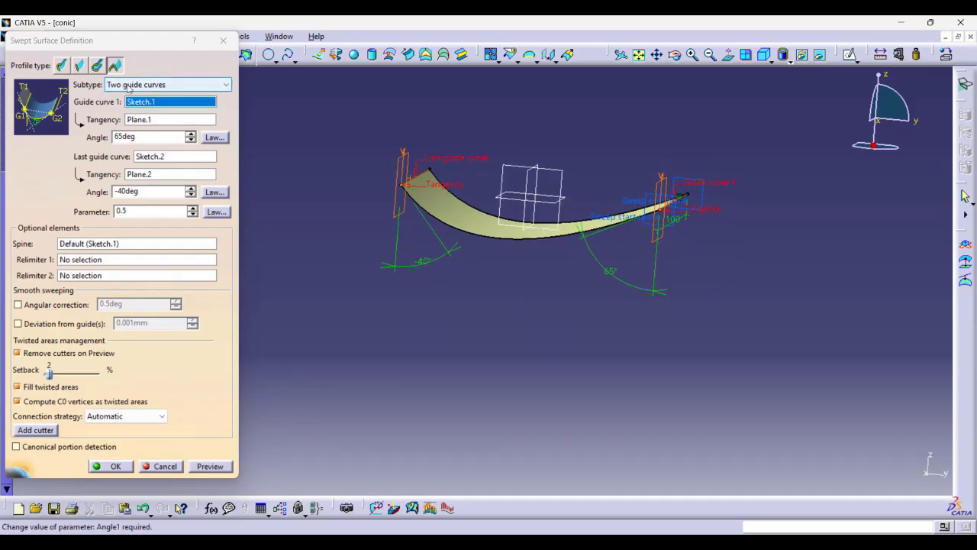
Set the angle dimension of guide curve 1 to 30 deg and preview the swept surface.
{"action": "double_click", "coordinate": [611, 272]}
{"action": "type", "text": "30"}
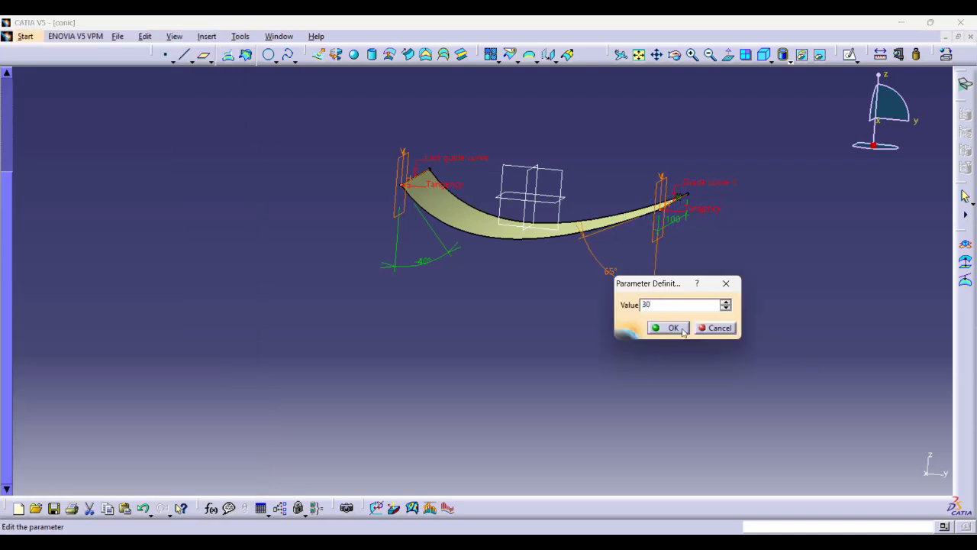
{"action": "key", "text": "Return"}
{"action": "left_click", "coordinate": [202, 466]}
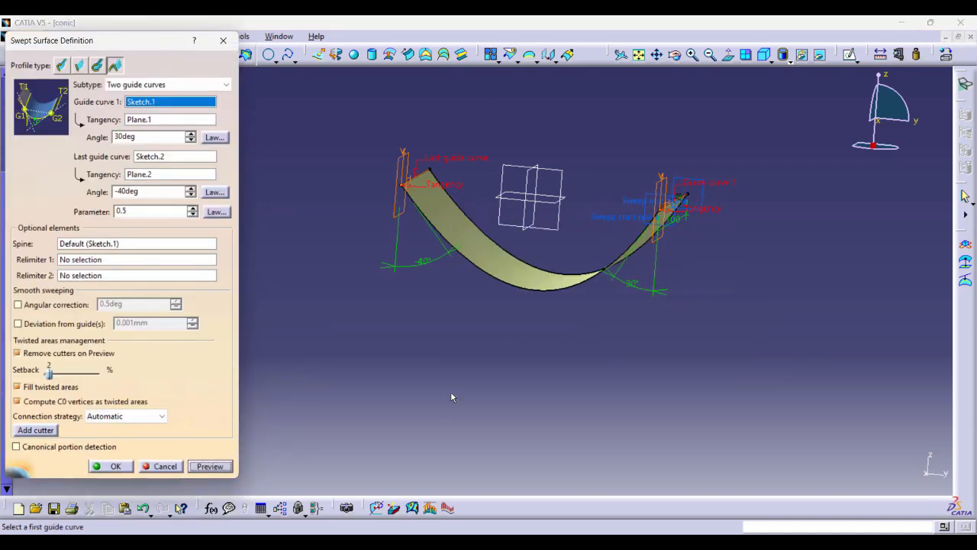
{"action": "middle_click_drag", "start_coordinate": [609, 294], "coordinate": [587, 291]}
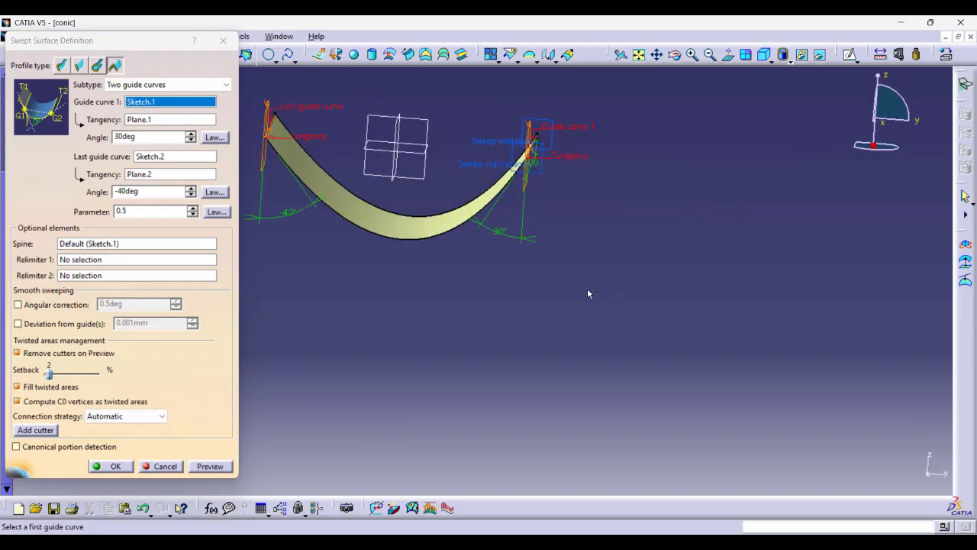
{"action": "middle_click_drag", "start_coordinate": [485, 255], "coordinate": [676, 234]}
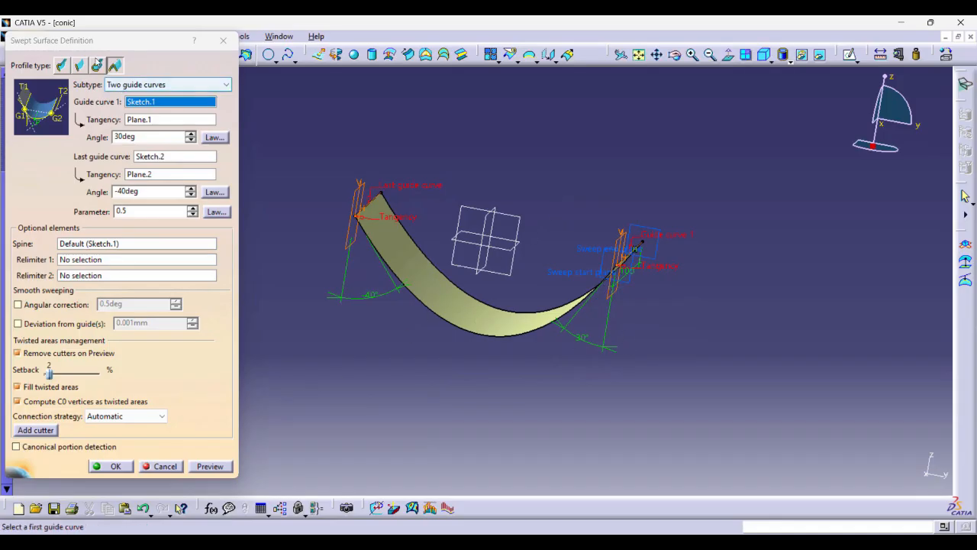
Accept the conic swept surface and start another sweep.
{"action": "left_click", "coordinate": [107, 466]}
{"action": "middle_click_drag", "start_coordinate": [329, 299], "coordinate": [549, 259]}
{"action": "left_click", "coordinate": [410, 61]}
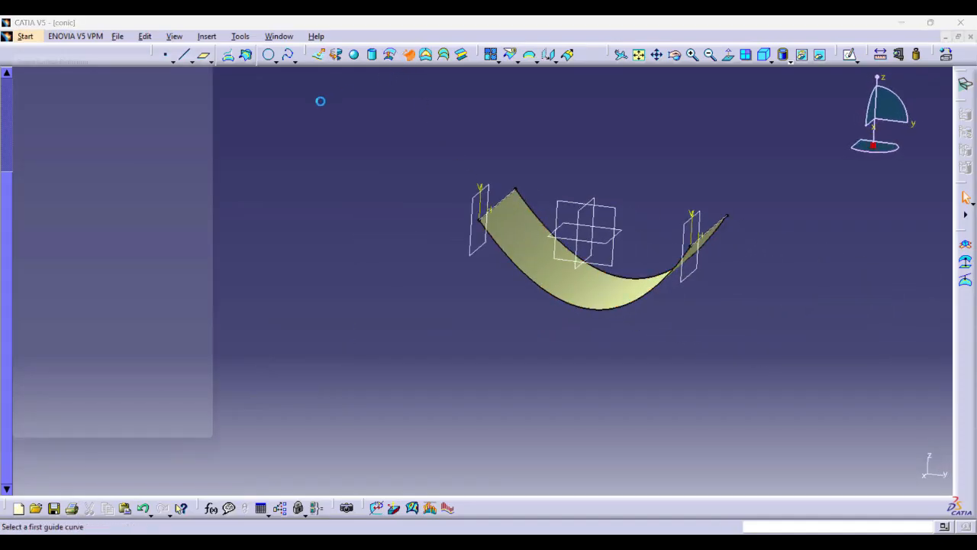
Delete Sweep.1 and the existing sketch on Plane.3 from PartBody.
{"action": "right_click", "coordinate": [82, 260]}
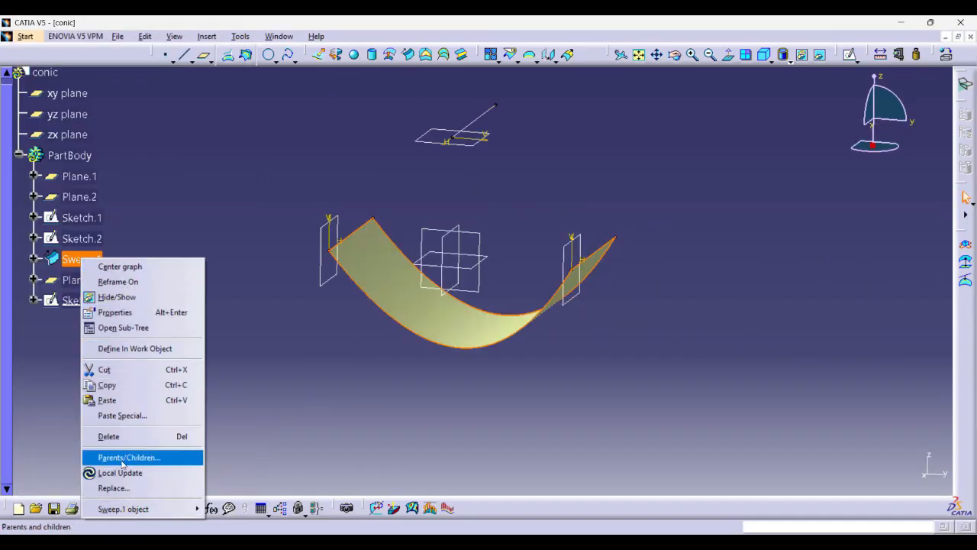
{"action": "left_click", "coordinate": [103, 436]}
Create a sketch on Plane.3 with a horizontal line running from the origin along the H axis, and exit the sketch.
{"action": "left_click", "coordinate": [463, 154]}
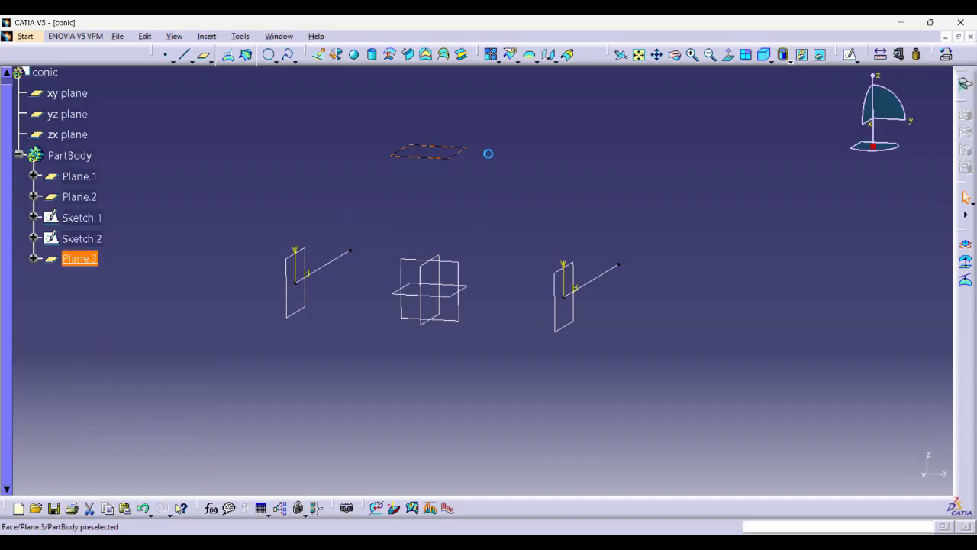
{"action": "left_click", "coordinate": [851, 55]}
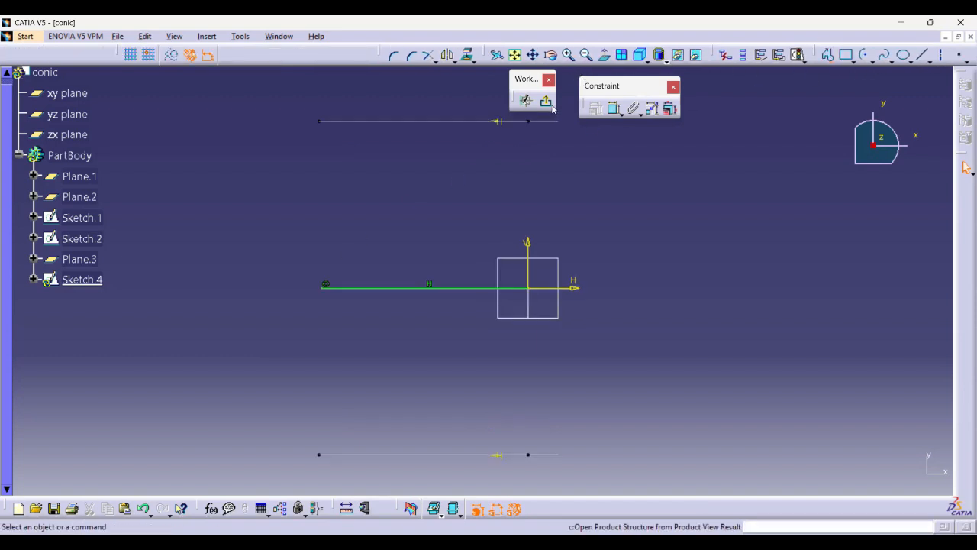
{"action": "left_click", "coordinate": [550, 105]}
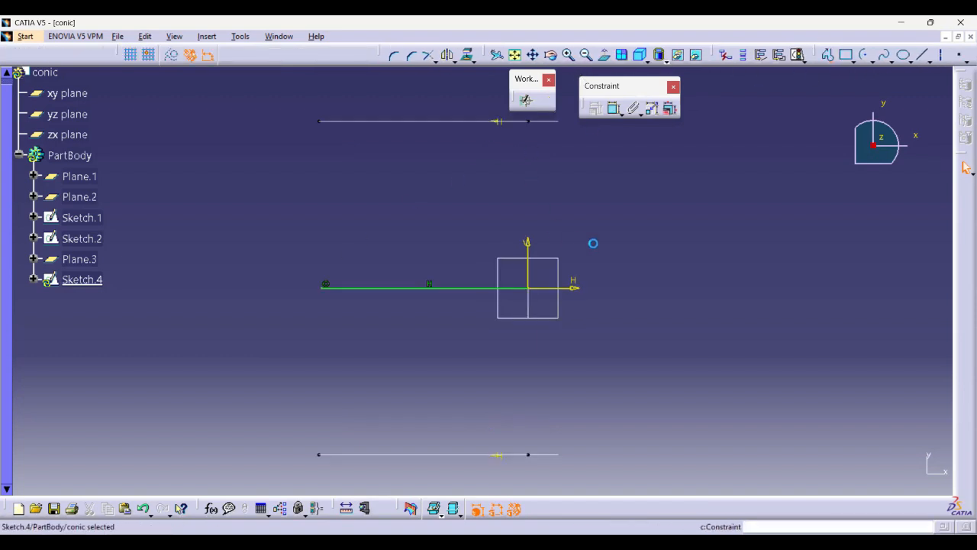
{"action": "mouse_move", "coordinate": [515, 235]}
{"action": "middle_mouse_down"}
{"action": "mouse_move", "coordinate": [530, 264]}
{"action": "mouse_move", "coordinate": [540, 173]}
{"action": "middle_mouse_up"}
{"action": "left_click", "coordinate": [591, 198]}
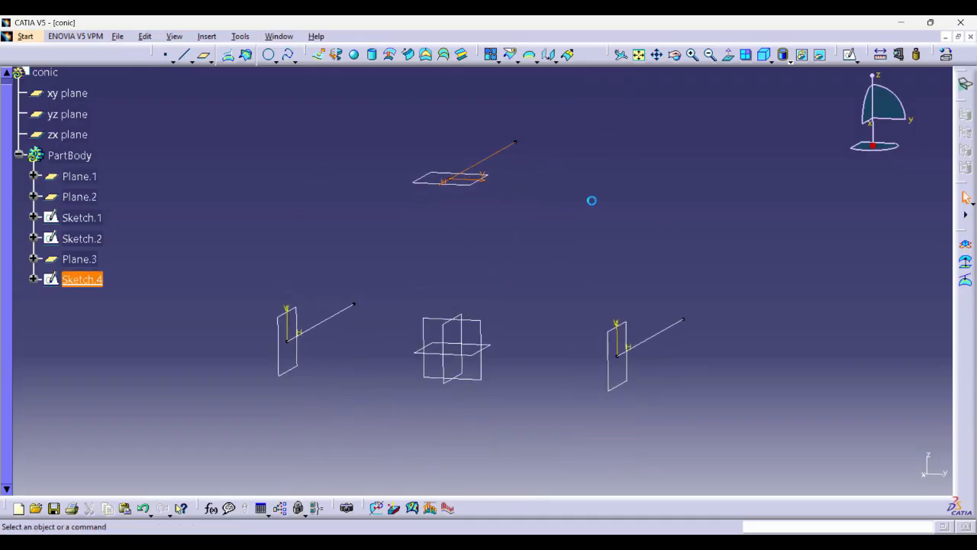
Start a conic swept surface with three guide curves, using Sketch.1 as guide curve 1 and Plane.1 as its tangency.
{"action": "left_click", "coordinate": [410, 55]}
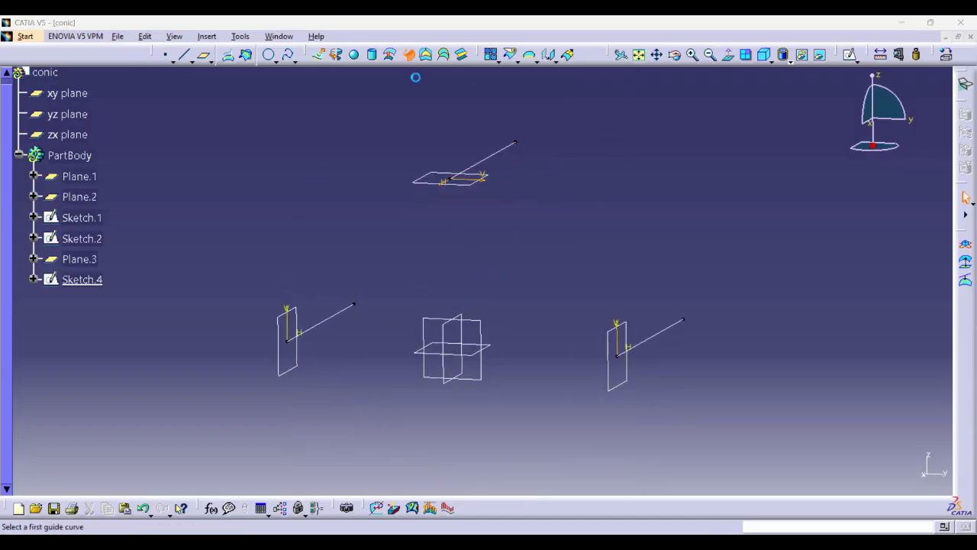
{"action": "left_click", "coordinate": [189, 87]}
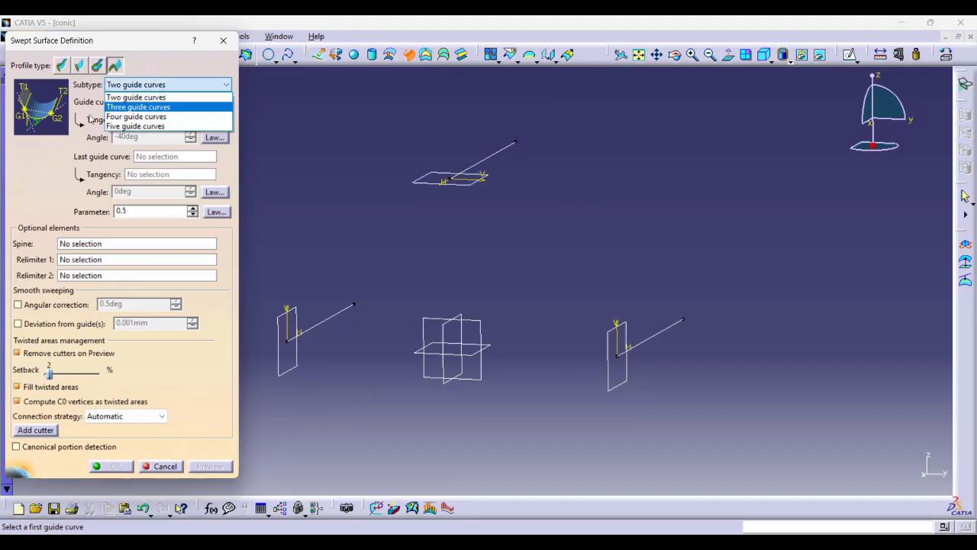
{"action": "left_click", "coordinate": [156, 108]}
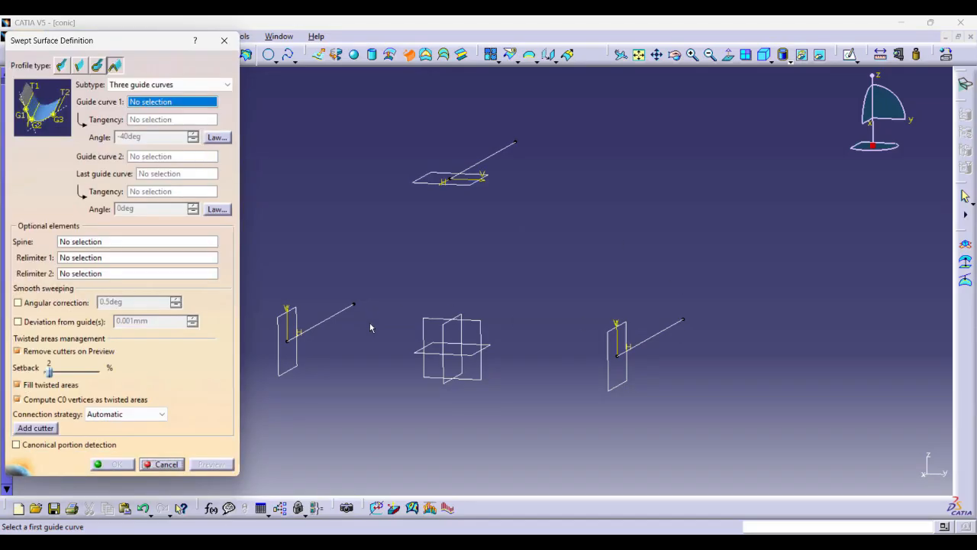
{"action": "left_click", "coordinate": [669, 331]}
{"action": "left_click", "coordinate": [620, 359]}
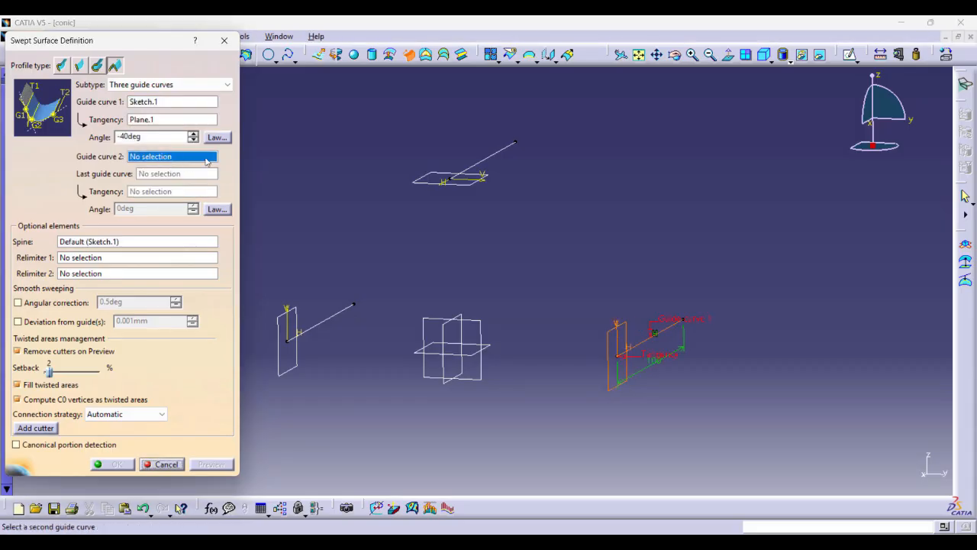
Assign Sketch.4 as guide curve 2 and Sketch.2 as last guide curve with Plane.2 as its tangency, and preview the sweep.
{"action": "left_click", "coordinate": [494, 161]}
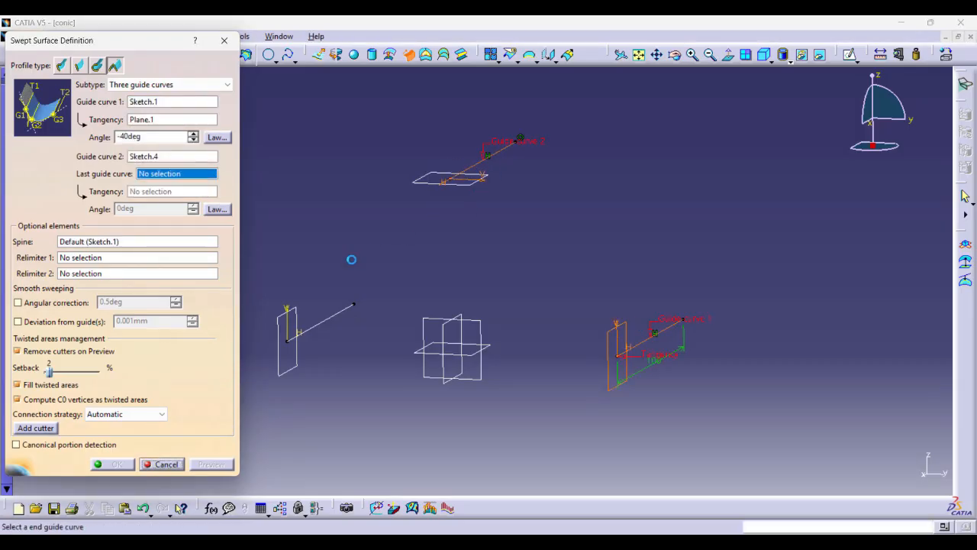
{"action": "left_click", "coordinate": [338, 313]}
{"action": "middle_click_drag", "start_coordinate": [377, 311], "coordinate": [425, 283]}
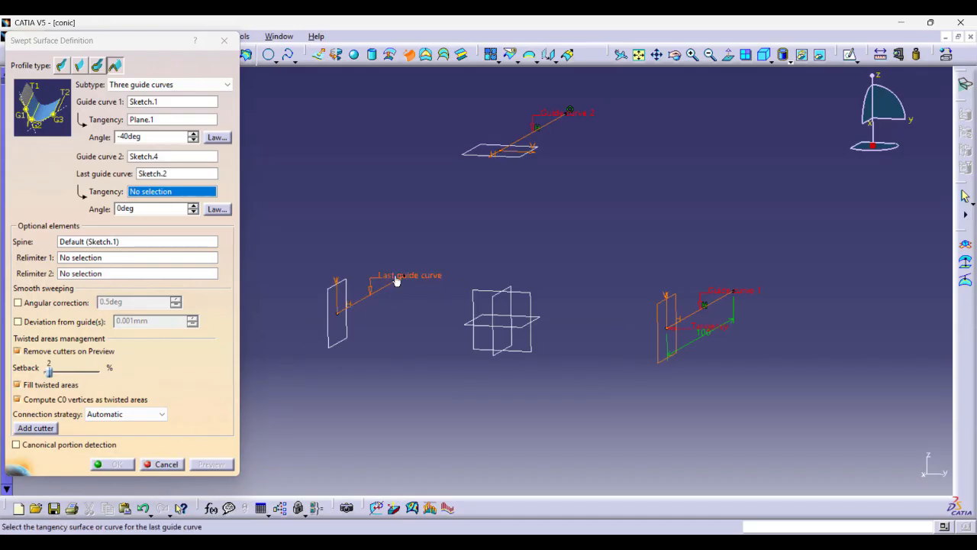
{"action": "left_click", "coordinate": [349, 284]}
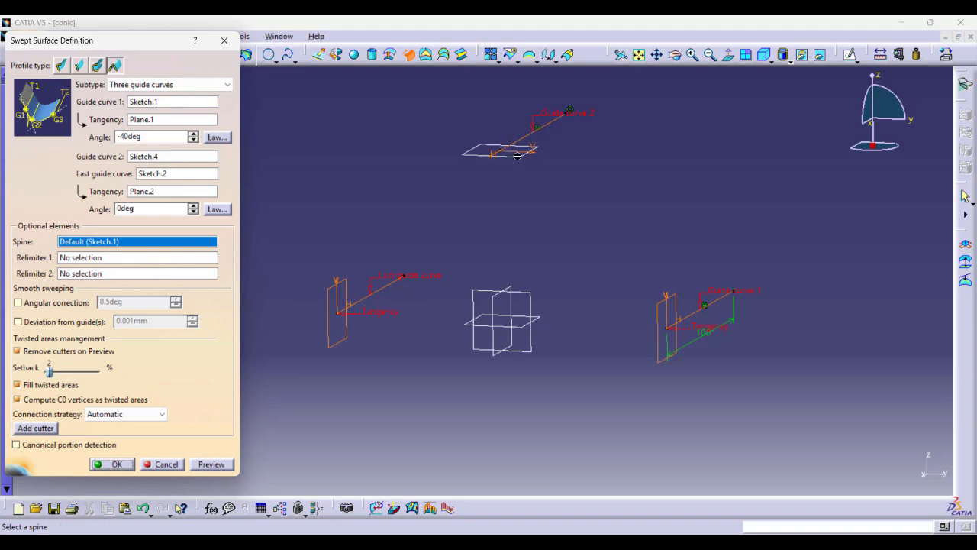
{"action": "left_click", "coordinate": [211, 468]}
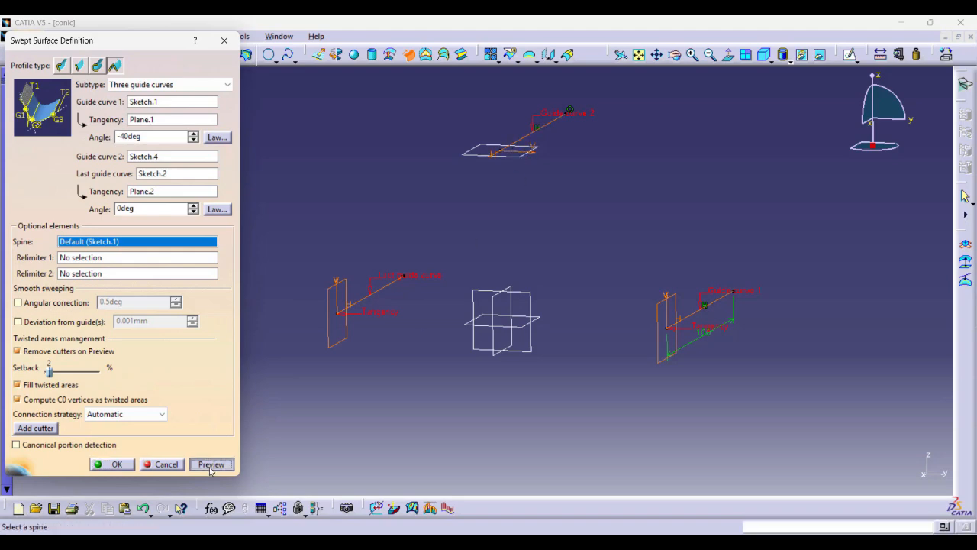
{"action": "left_click", "coordinate": [919, 473]}
{"action": "middle_click_drag", "start_coordinate": [528, 248], "coordinate": [496, 260]}
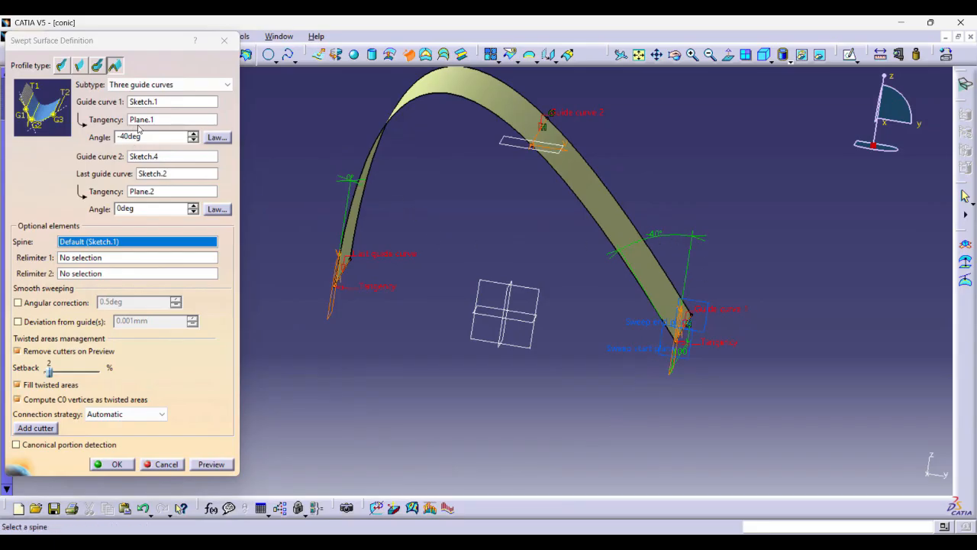
Set the tangency angles to -20 deg at guide curve 1 and 20 deg at the last guide curve.
{"action": "double_click", "coordinate": [659, 240]}
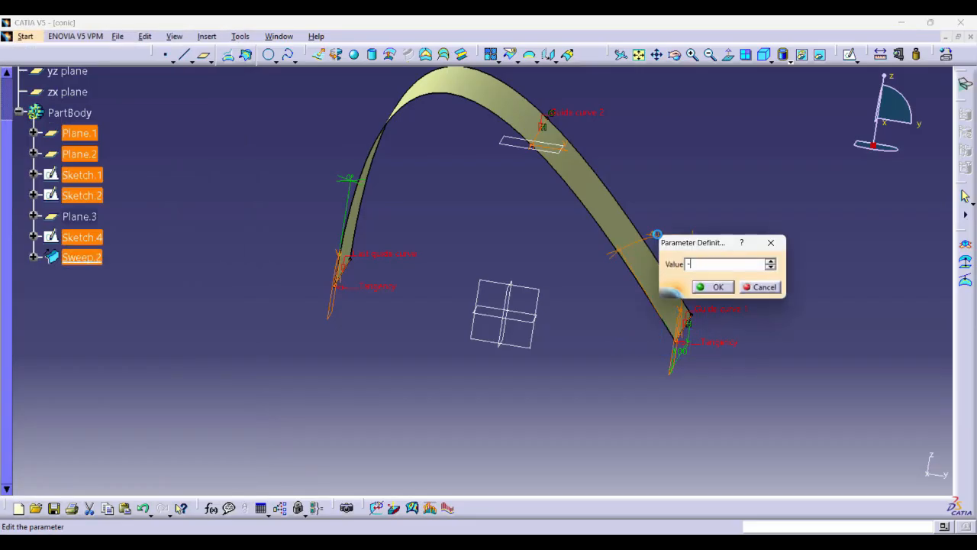
{"action": "left_click", "coordinate": [721, 289]}
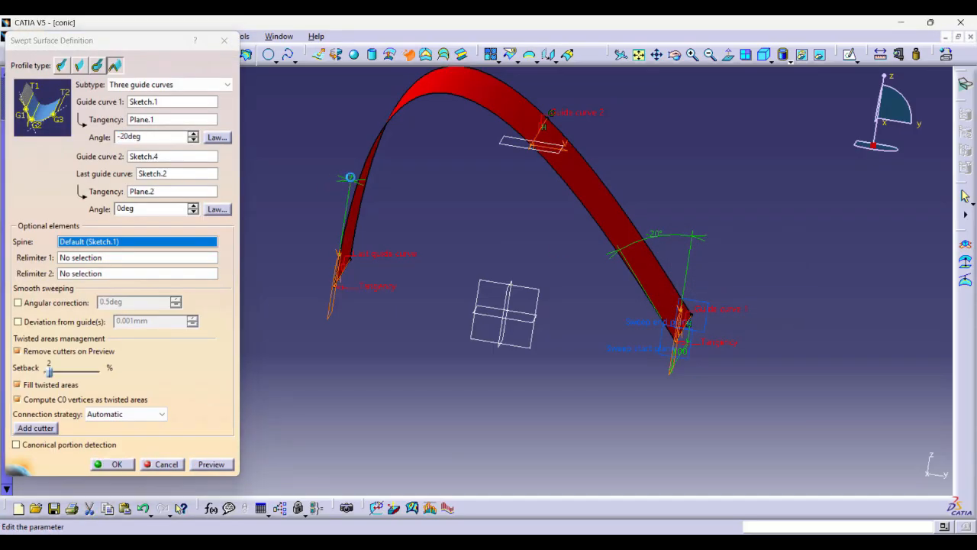
{"action": "double_click", "coordinate": [350, 180]}
{"action": "type", "text": "20"}
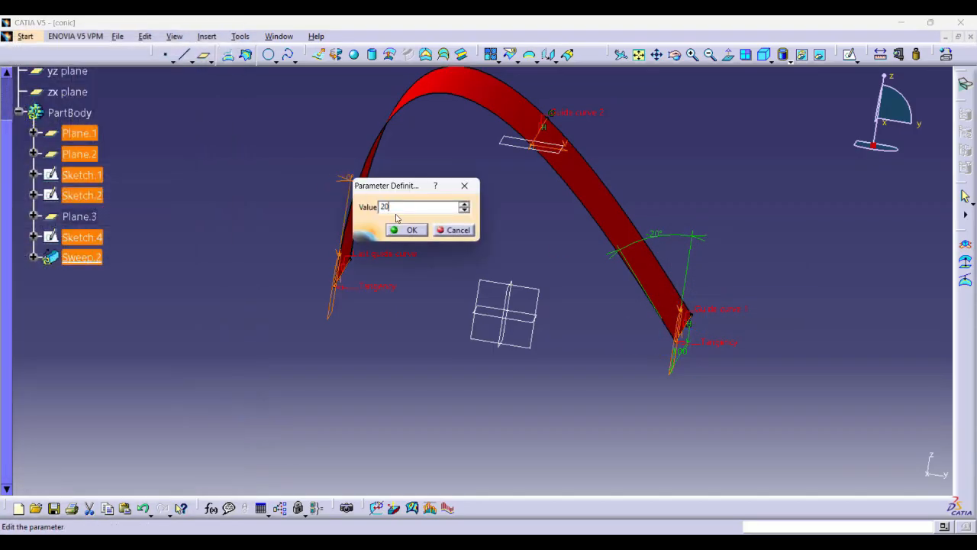
{"action": "left_click", "coordinate": [414, 237]}
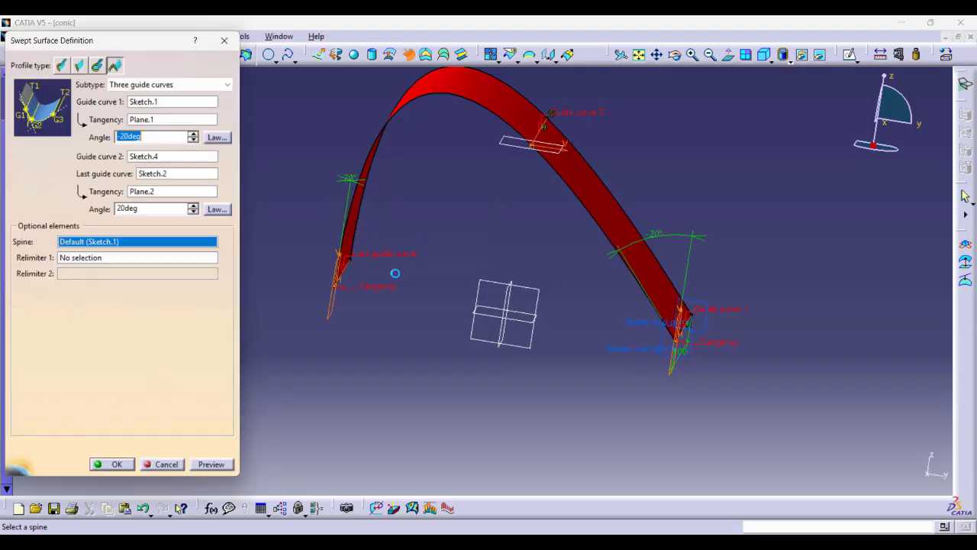
Preview the three-guide conic swept surface with the changed angles and create it.
{"action": "left_click", "coordinate": [205, 464]}
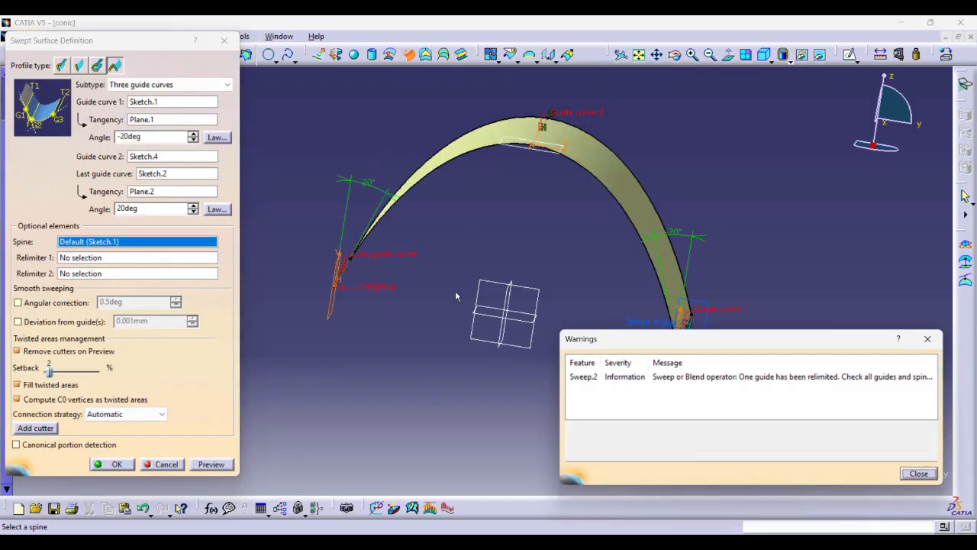
{"action": "middle_click_drag", "start_coordinate": [565, 240], "coordinate": [469, 190]}
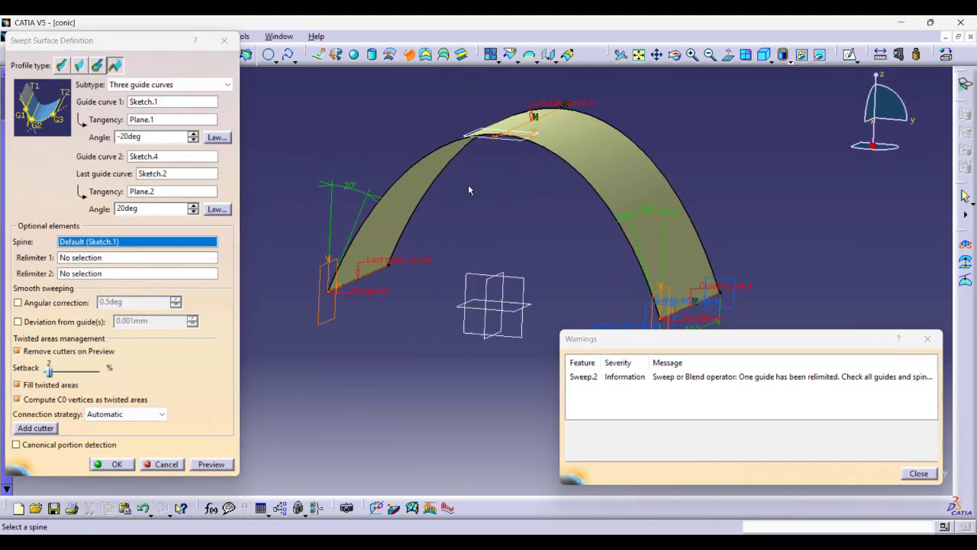
{"action": "left_click", "coordinate": [916, 473]}
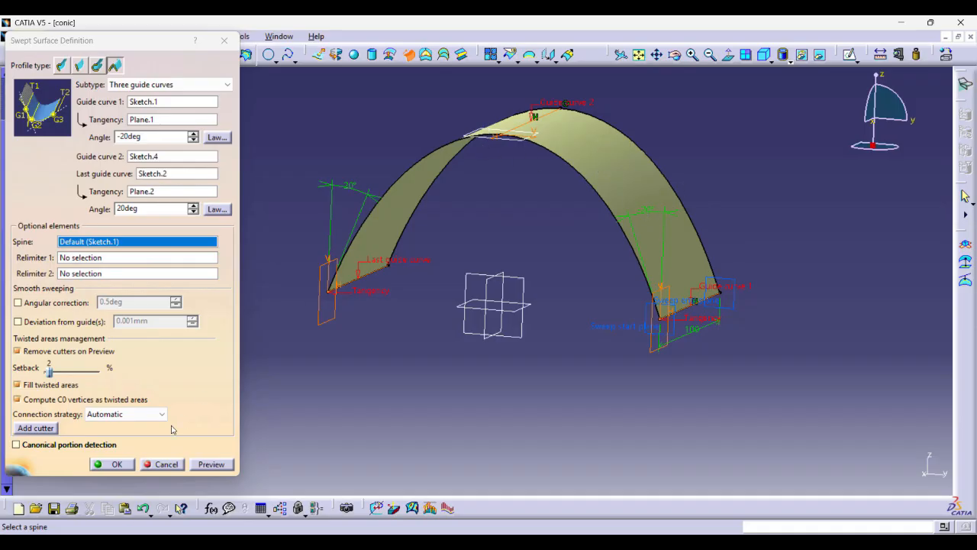
{"action": "left_click", "coordinate": [117, 464]}
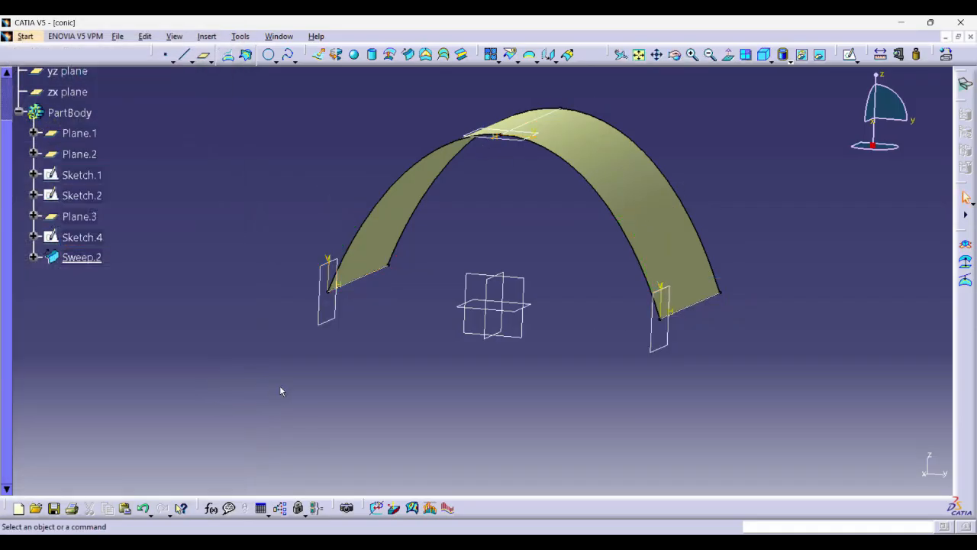
{"action": "middle_click_drag", "start_coordinate": [318, 359], "coordinate": [424, 381]}
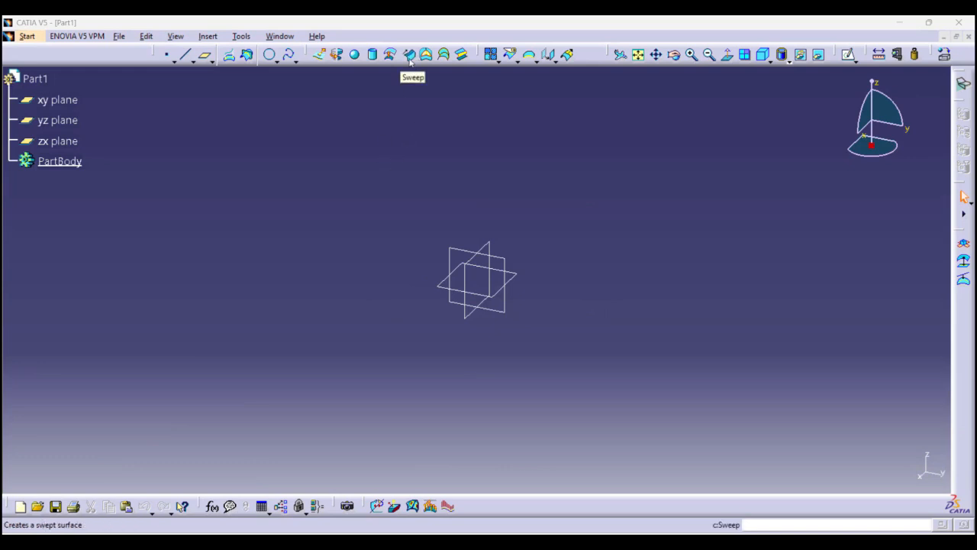
{"action": "left_click", "coordinate": [410, 55]}
{"action": "left_click", "coordinate": [145, 84]}
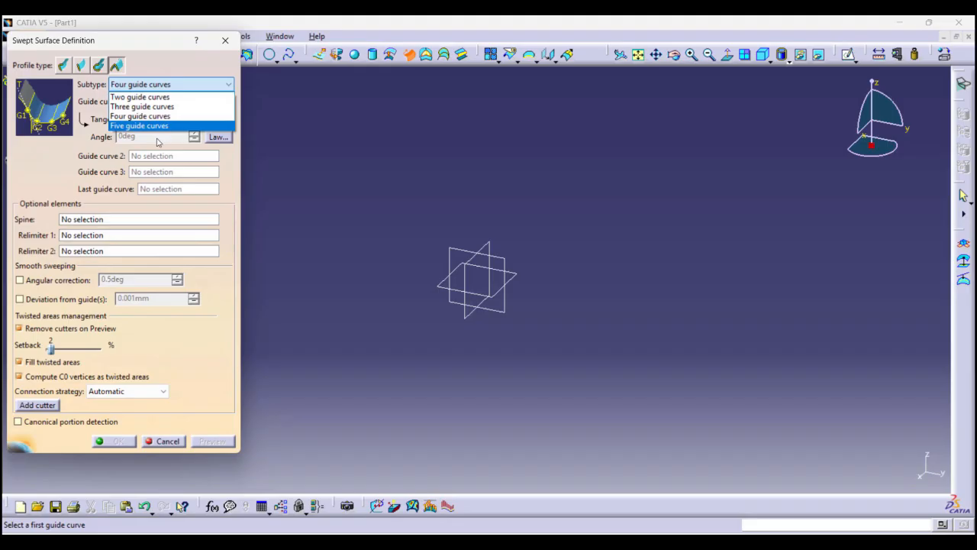
{"action": "left_click", "coordinate": [139, 116]}
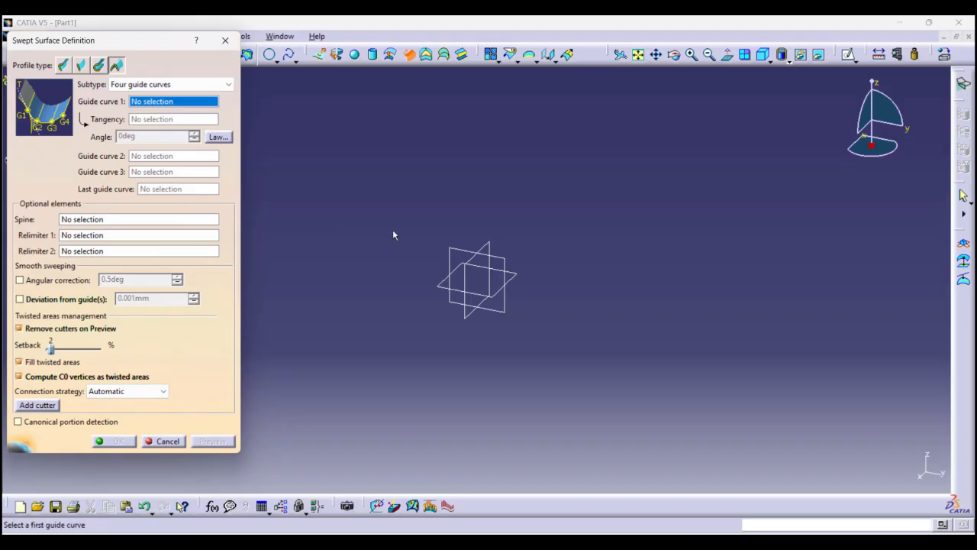
{"action": "left_click", "coordinate": [225, 40]}
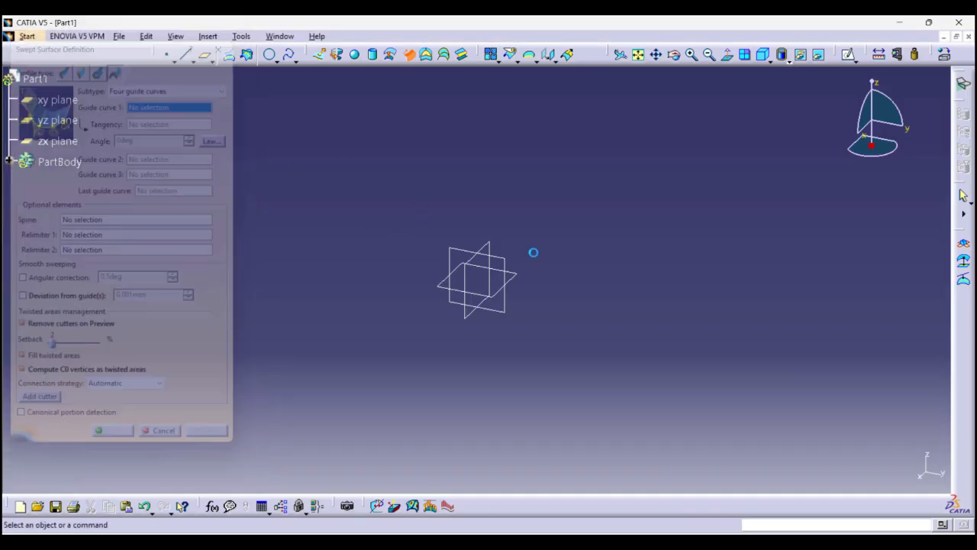
Sketch an S-shaped spline with five control points on the yz plane, its second point at about H -95 mm, V 80 mm.
{"action": "left_click", "coordinate": [461, 246]}
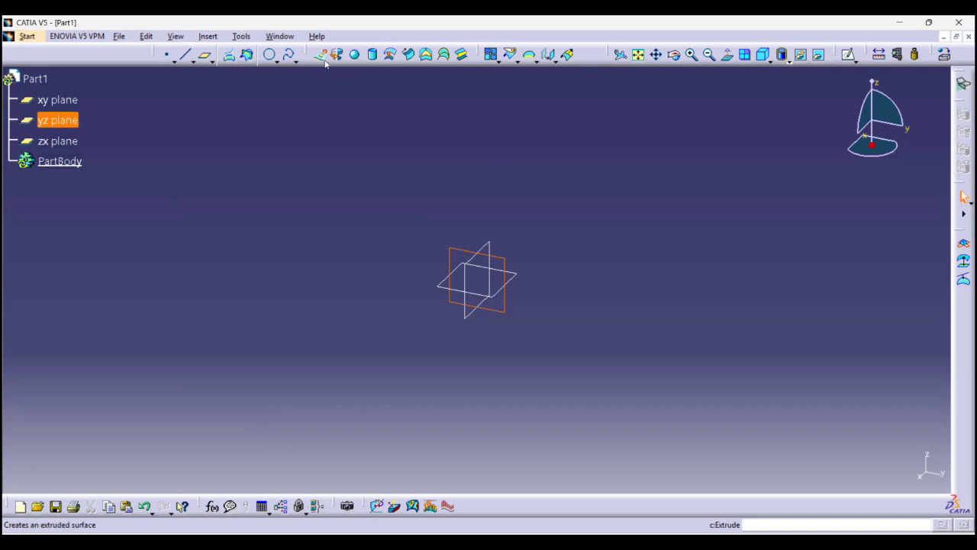
{"action": "left_click", "coordinate": [848, 55]}
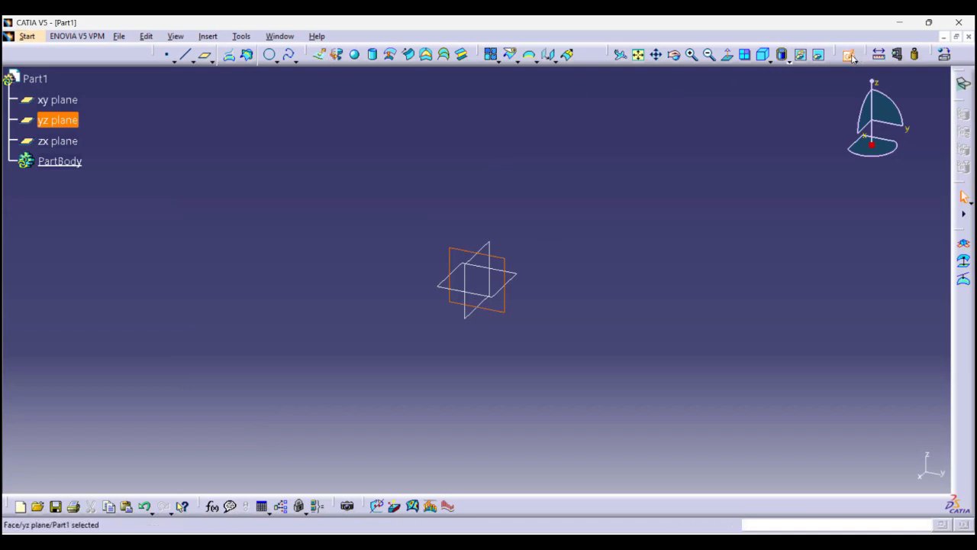
{"action": "left_click", "coordinate": [883, 55]}
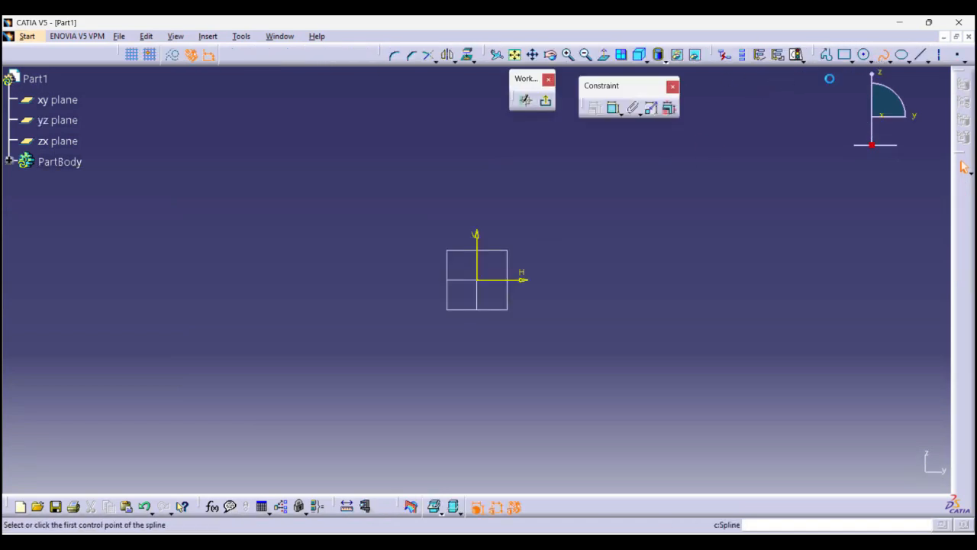
{"action": "left_click", "coordinate": [234, 132]}
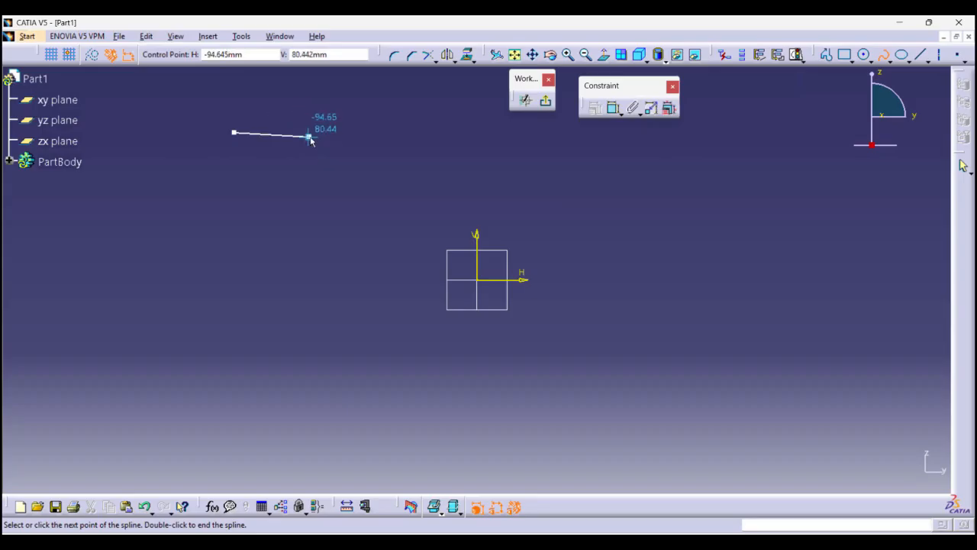
{"action": "left_click", "coordinate": [308, 137]}
{"action": "left_click", "coordinate": [401, 198]}
{"action": "left_click", "coordinate": [450, 308]}
{"action": "left_click", "coordinate": [521, 404]}
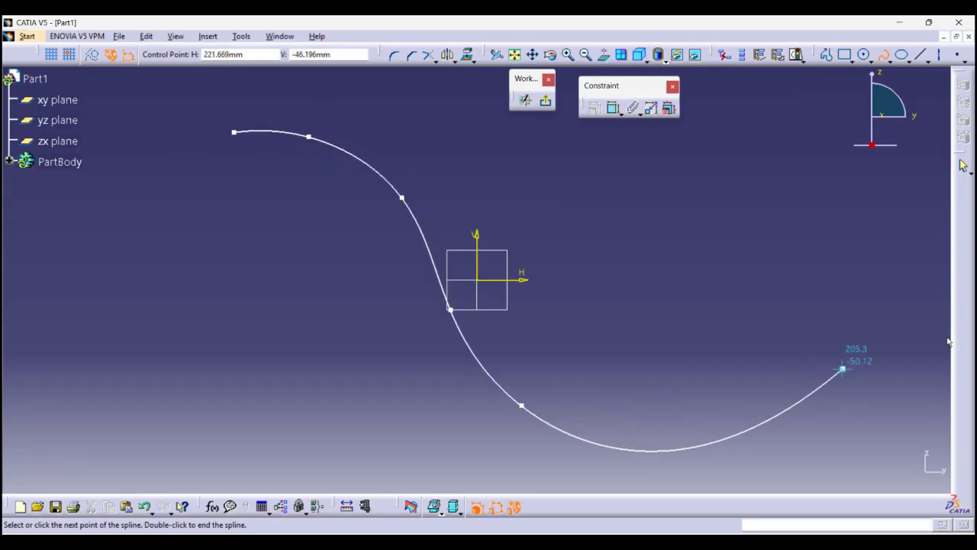
{"action": "key", "text": "Escape"}
Move the spline so it passes through about the sketch origin, and exit the sketch.
{"action": "left_click", "coordinate": [844, 263]}
{"action": "left_click_drag", "start_coordinate": [430, 251], "coordinate": [464, 242]}
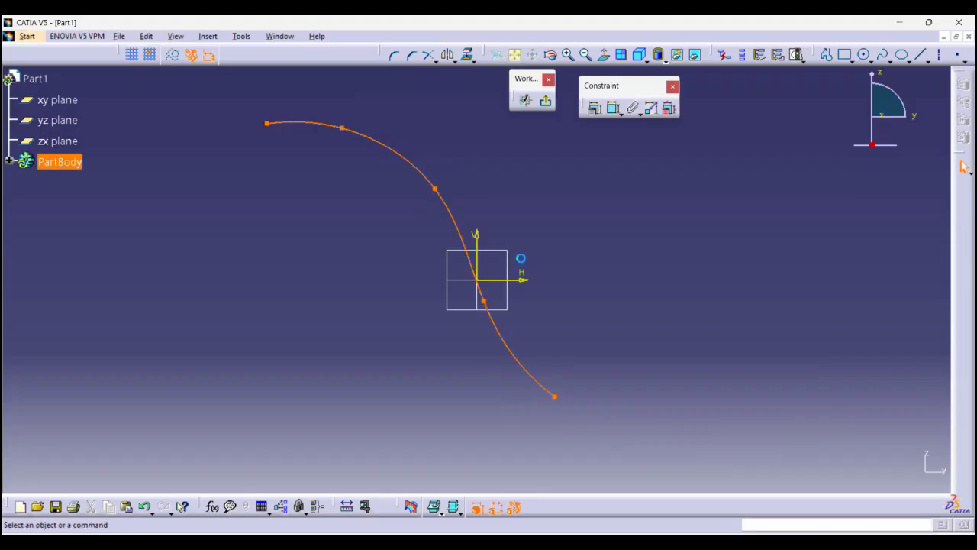
{"action": "left_click", "coordinate": [454, 132]}
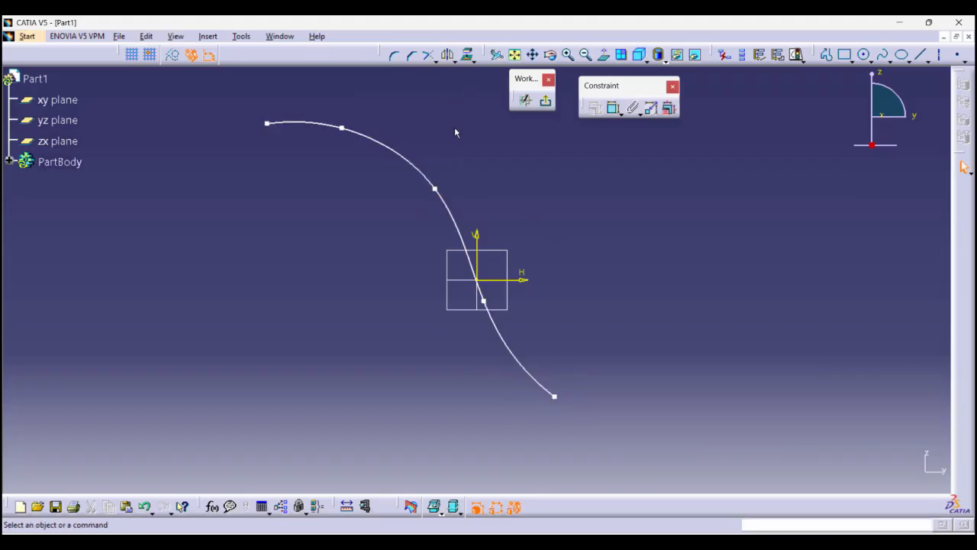
{"action": "left_click", "coordinate": [549, 101]}
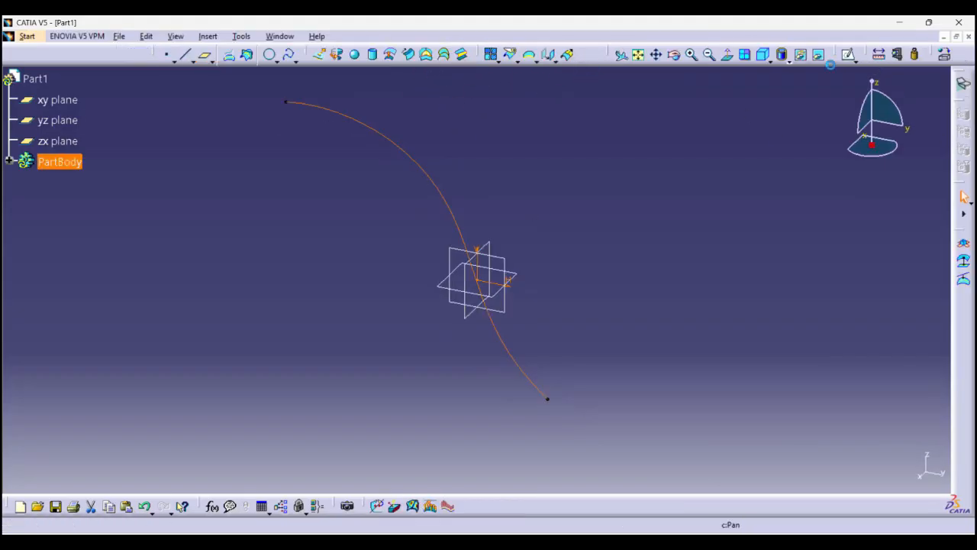
Extrude the spline sketch into a surface normal to the sketch, 60 mm with mirrored extent.
{"action": "left_click", "coordinate": [320, 54]}
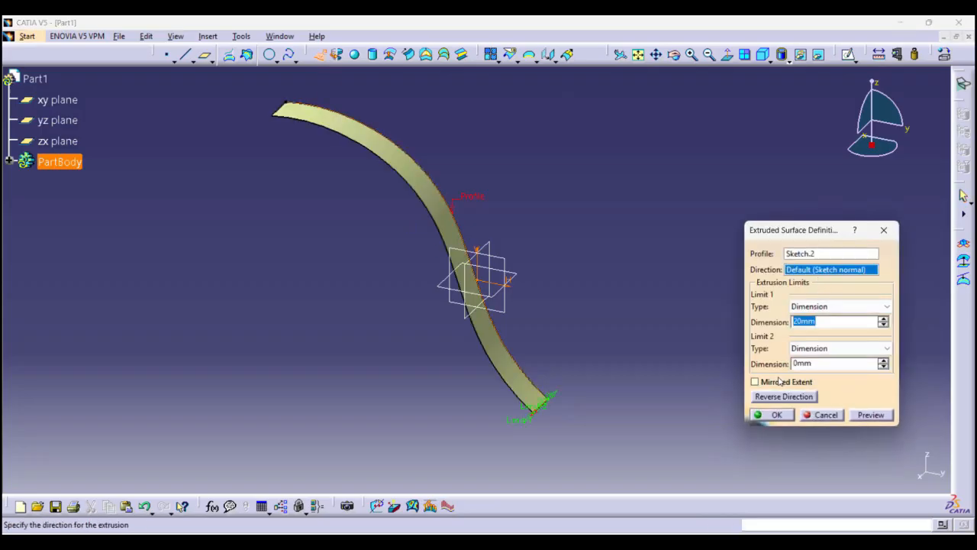
{"action": "left_click", "coordinate": [756, 383]}
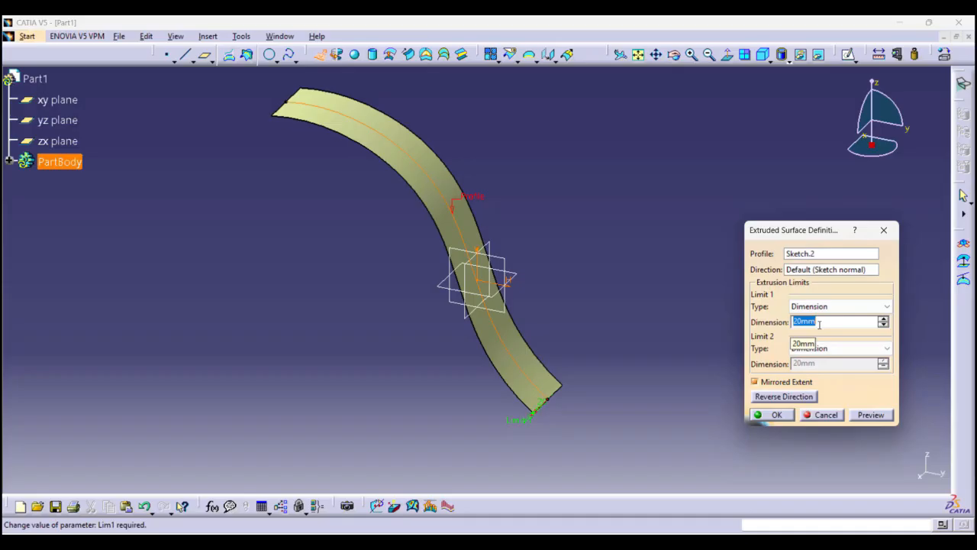
{"action": "left_click", "coordinate": [819, 321]}
{"action": "type", "text": "60"}
{"action": "key", "text": "Return"}
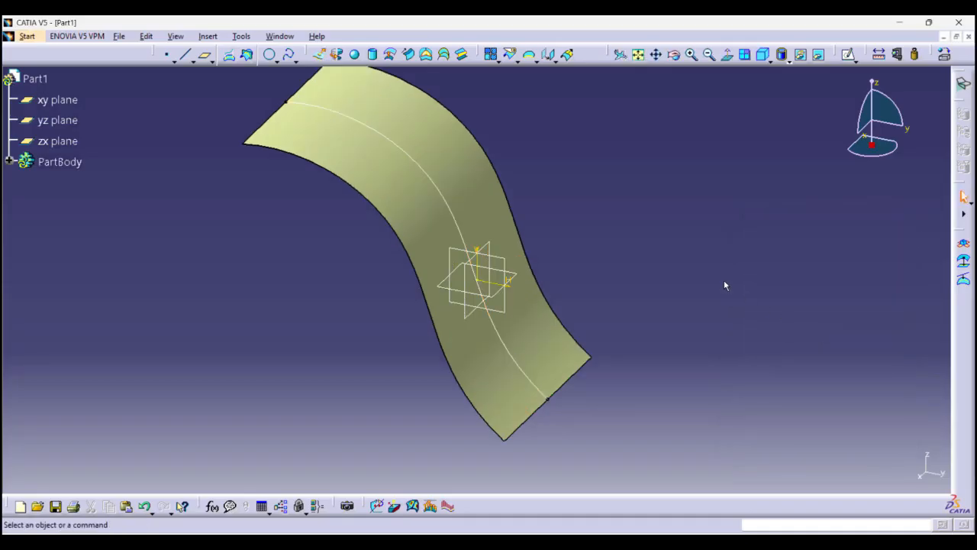
Edit the extruded surface to increase its mirrored extrusion length.
{"action": "middle_click_drag", "start_coordinate": [587, 277], "coordinate": [603, 238]}
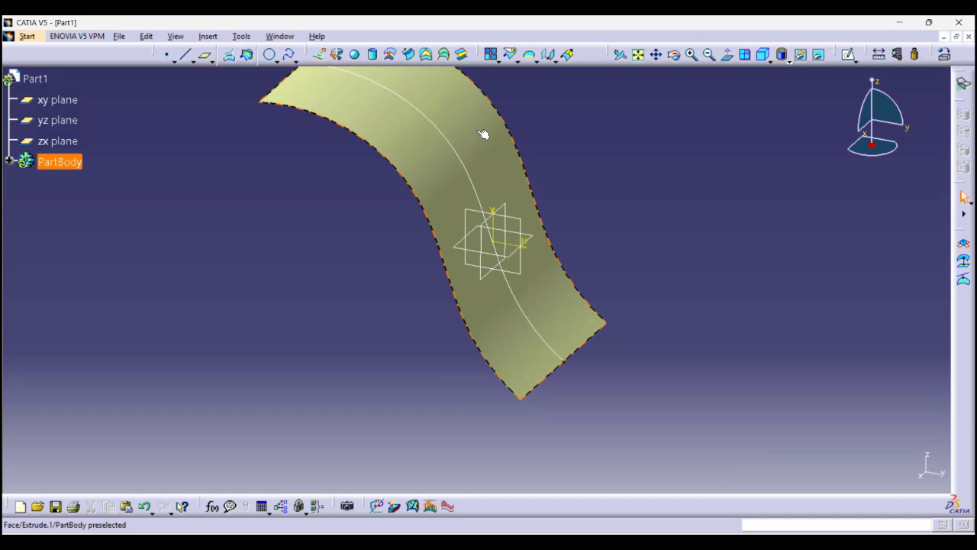
{"action": "middle_click_drag", "start_coordinate": [626, 156], "coordinate": [606, 206]}
{"action": "double_click", "coordinate": [448, 166]}
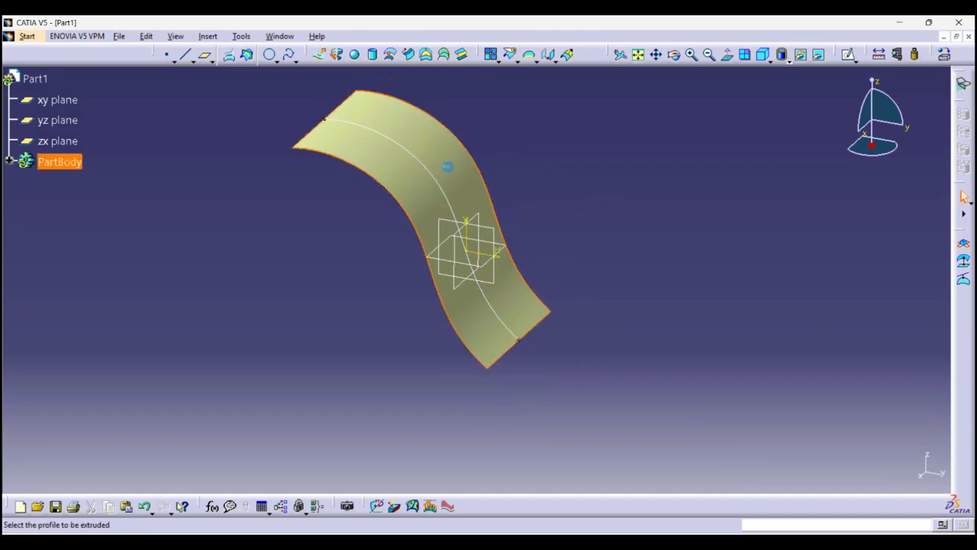
{"action": "double_click", "coordinate": [836, 324]}
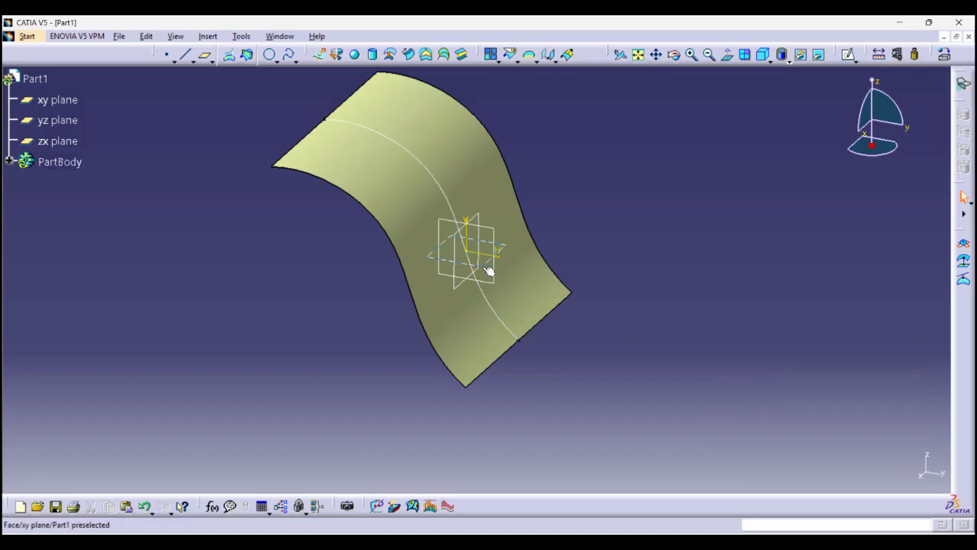
Edit the spline sketch to shift the whole spline upward, exit the sketch, and update the extruded surface.
{"action": "middle_click_drag", "start_coordinate": [563, 342], "coordinate": [498, 256]}
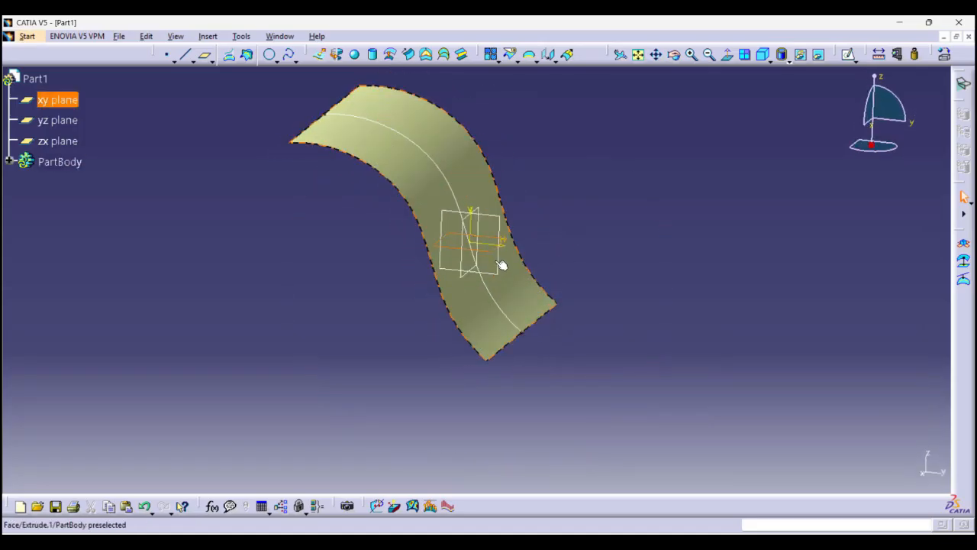
{"action": "double_click", "coordinate": [509, 317]}
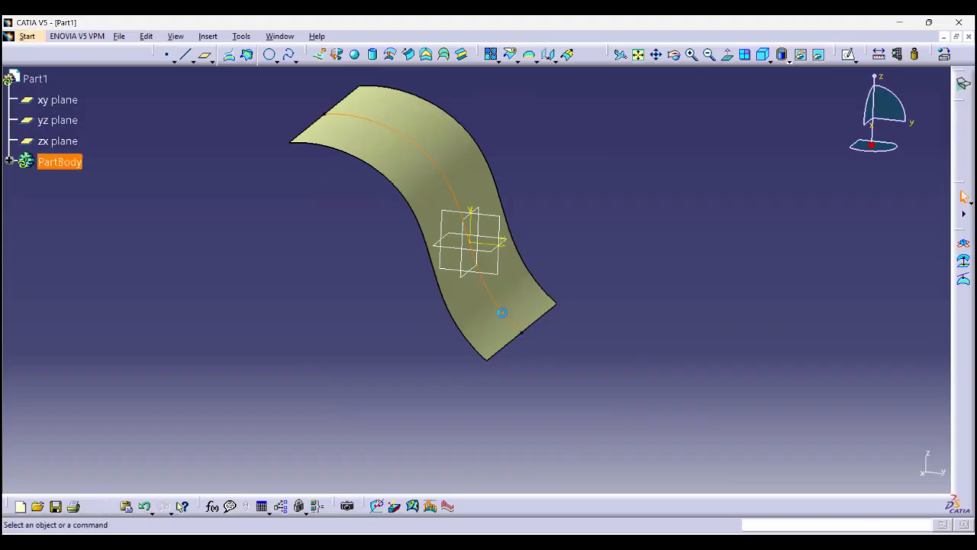
{"action": "left_click_drag", "start_coordinate": [448, 193], "coordinate": [428, 147]}
{"action": "left_click", "coordinate": [546, 101]}
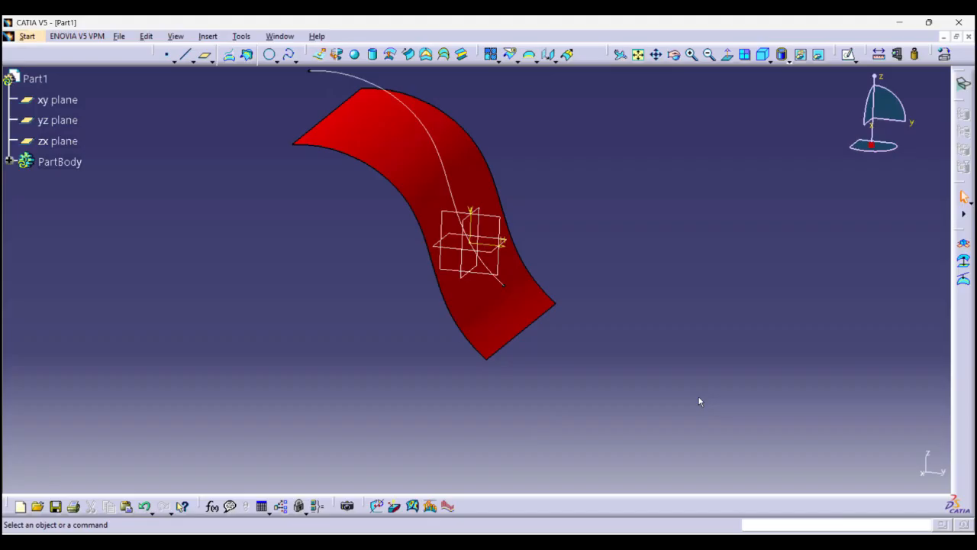
{"action": "key", "text": "ctrl+u"}
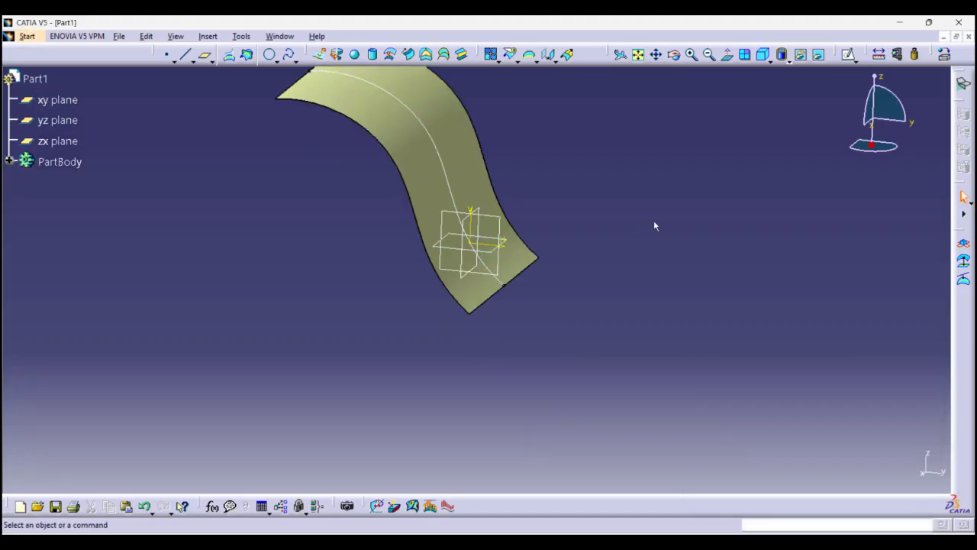
Create a plane offset 60 mm below the xy plane, using the reversed direction.
{"action": "left_click", "coordinate": [204, 54]}
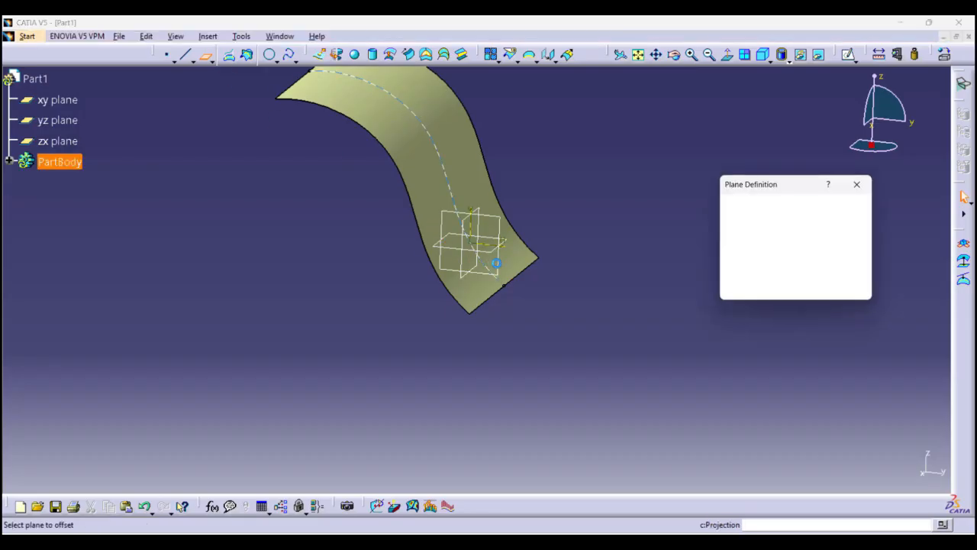
{"action": "left_click", "coordinate": [488, 251]}
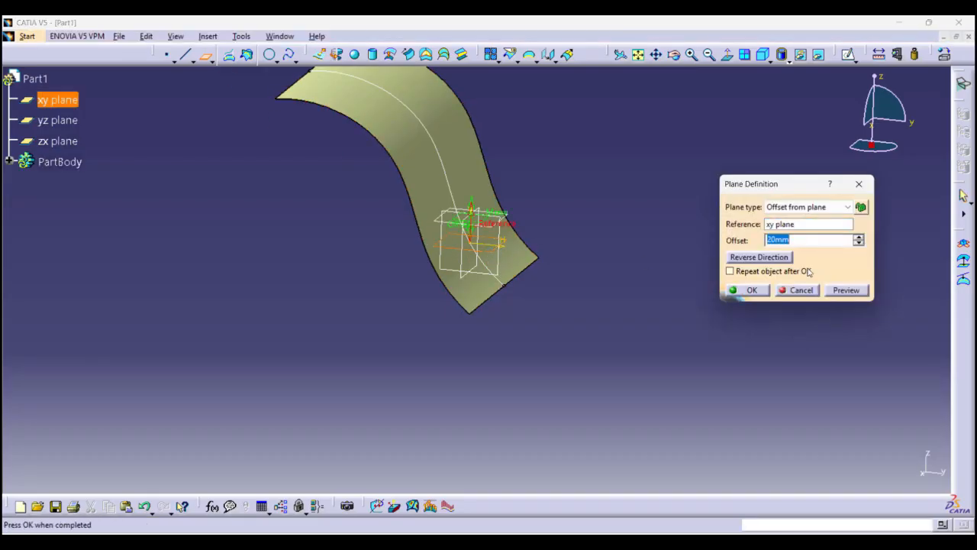
{"action": "left_click", "coordinate": [759, 257]}
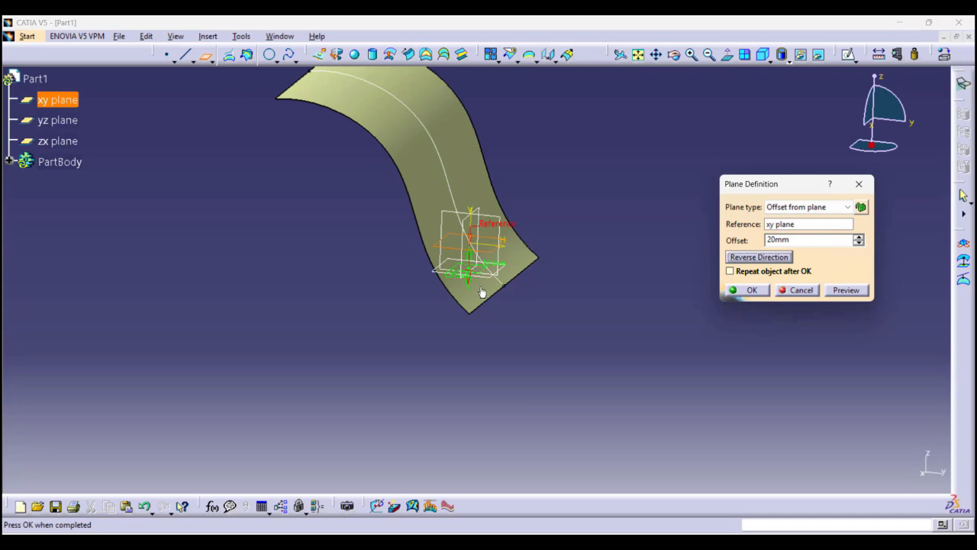
{"action": "left_click_drag", "start_coordinate": [470, 287], "coordinate": [464, 347]}
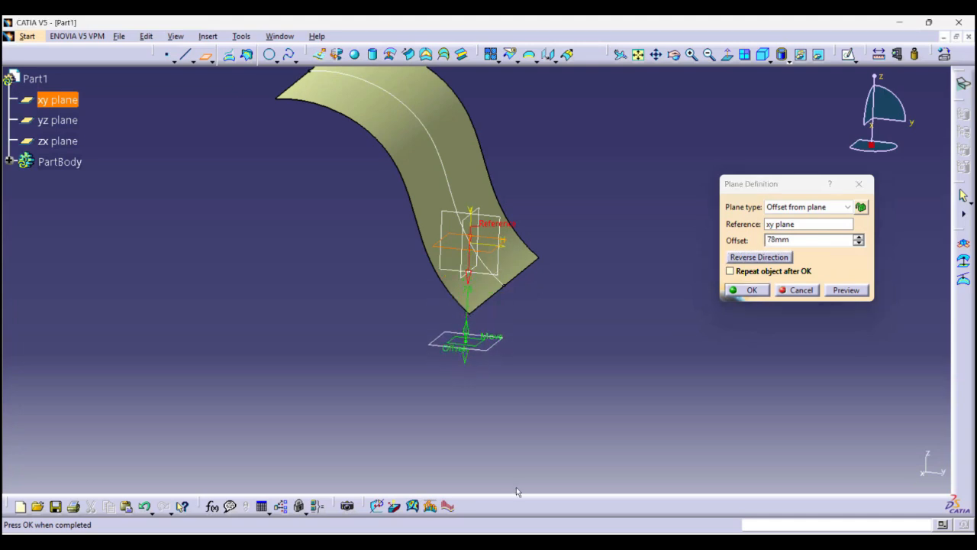
{"action": "middle_click_drag", "start_coordinate": [584, 402], "coordinate": [592, 359]}
{"action": "double_click", "coordinate": [790, 239]}
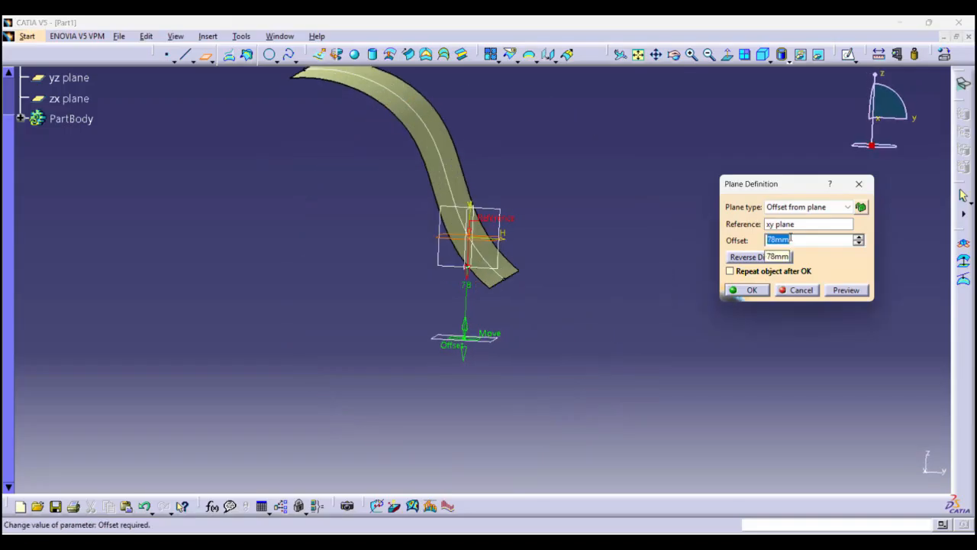
{"action": "key", "text": "Return"}
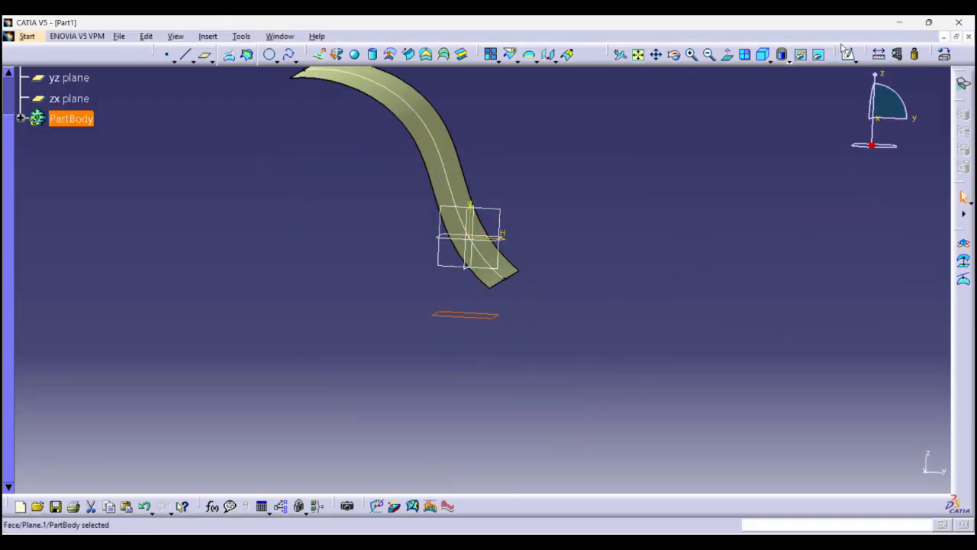
Sketch a horizontal line on the new offset plane, beyond the extruded surface at about V 180 mm.
{"action": "left_click", "coordinate": [845, 53]}
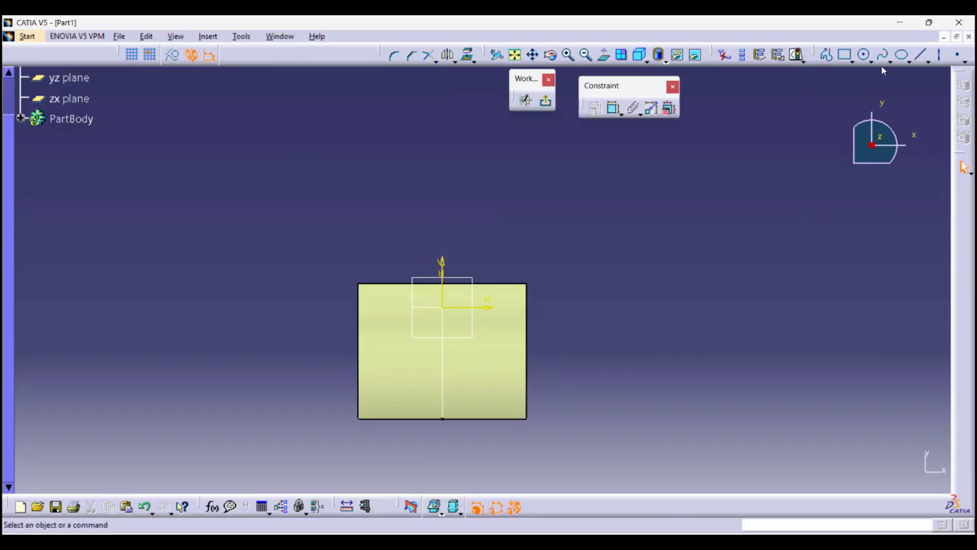
{"action": "left_click", "coordinate": [827, 55]}
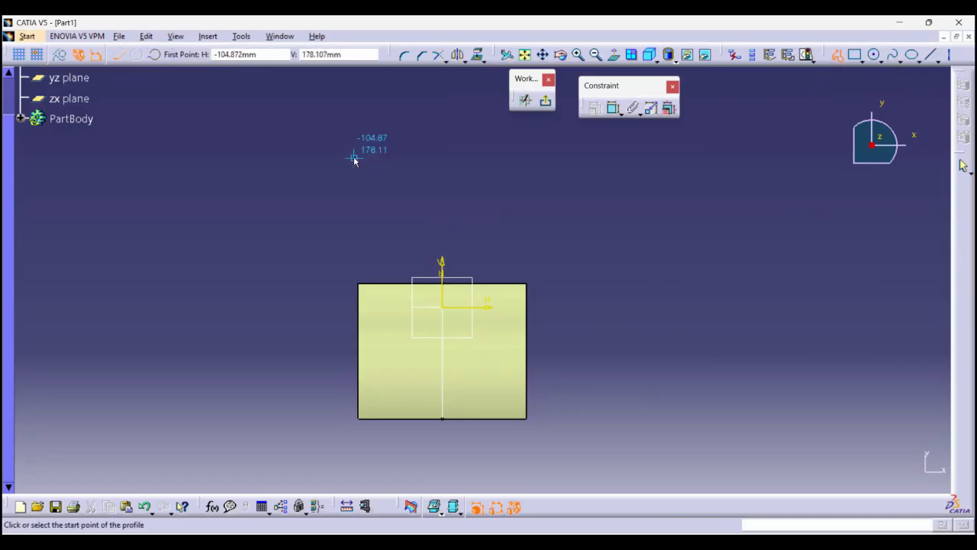
{"action": "left_click", "coordinate": [365, 156]}
{"action": "double_click", "coordinate": [526, 155]}
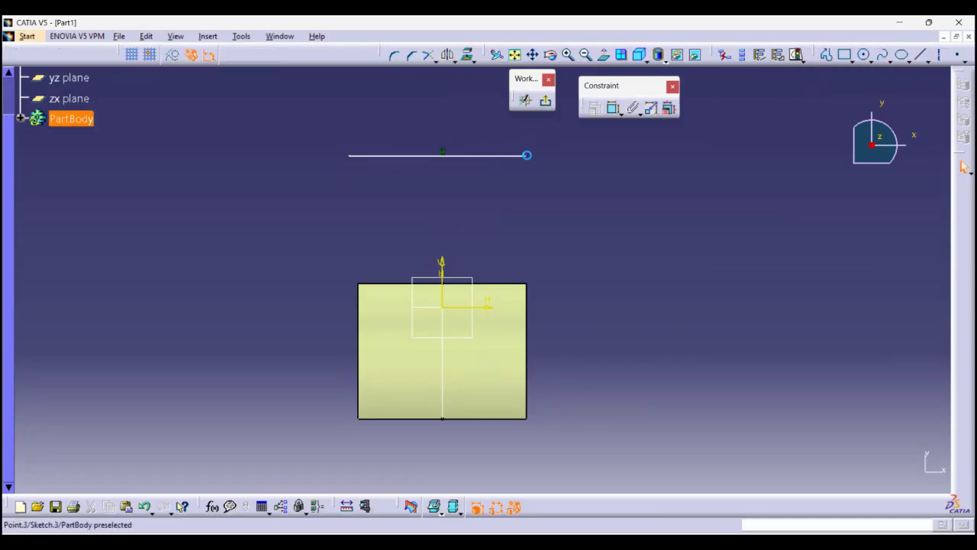
Constrain both endpoints of the line coincident with the corresponding side edges of the extruded surface.
{"action": "left_click", "coordinate": [526, 293]}
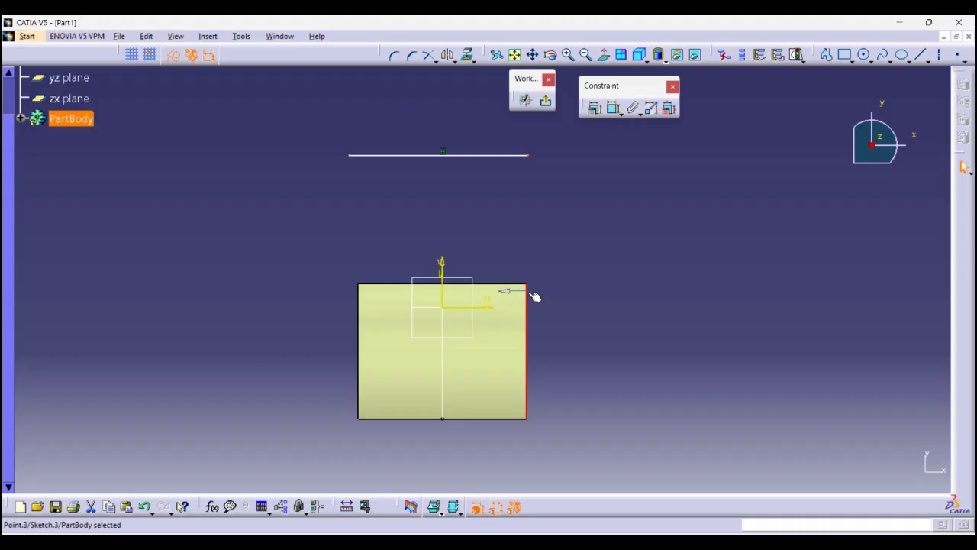
{"action": "left_click", "coordinate": [594, 107]}
{"action": "left_click", "coordinate": [847, 212]}
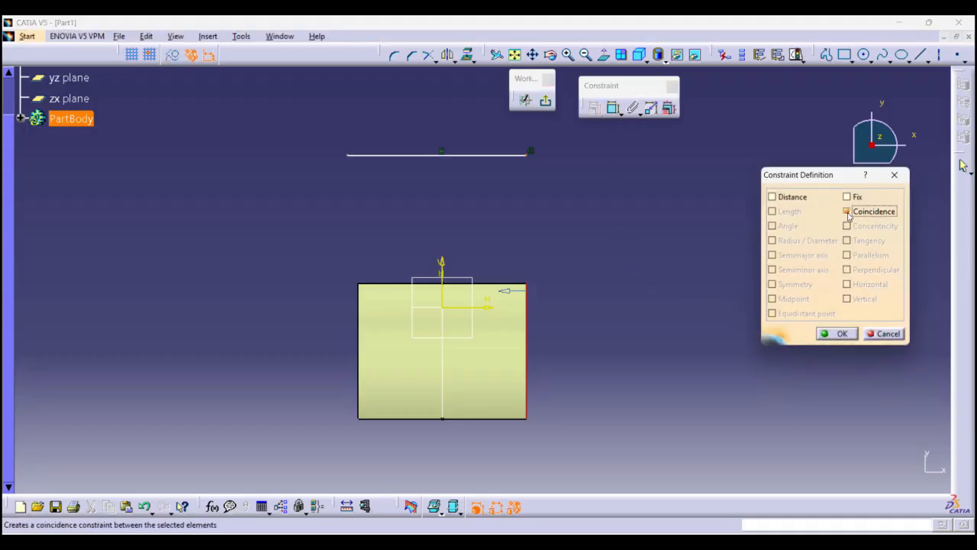
{"action": "left_click", "coordinate": [837, 333]}
{"action": "left_click", "coordinate": [358, 313]}
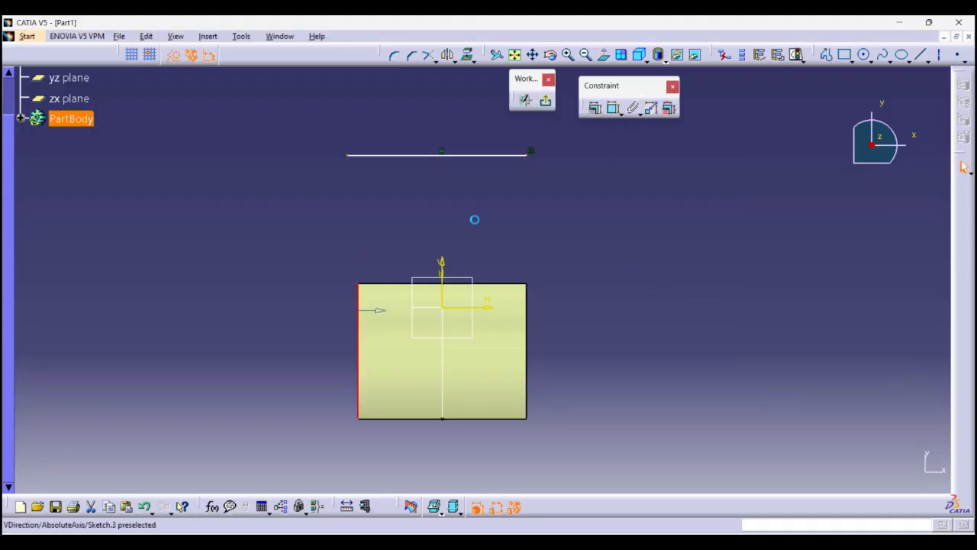
{"action": "left_click", "coordinate": [595, 107]}
{"action": "left_click", "coordinate": [846, 212]}
{"action": "left_click", "coordinate": [838, 333]}
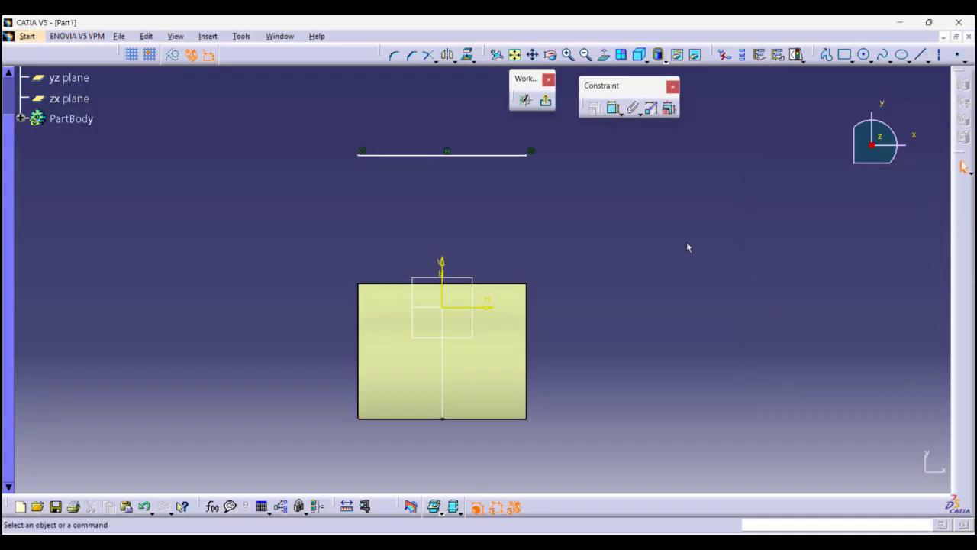
Dimension the line 100 mm from the nearest parallel edge of the extruded surface, and exit the sketch.
{"action": "left_click", "coordinate": [612, 107]}
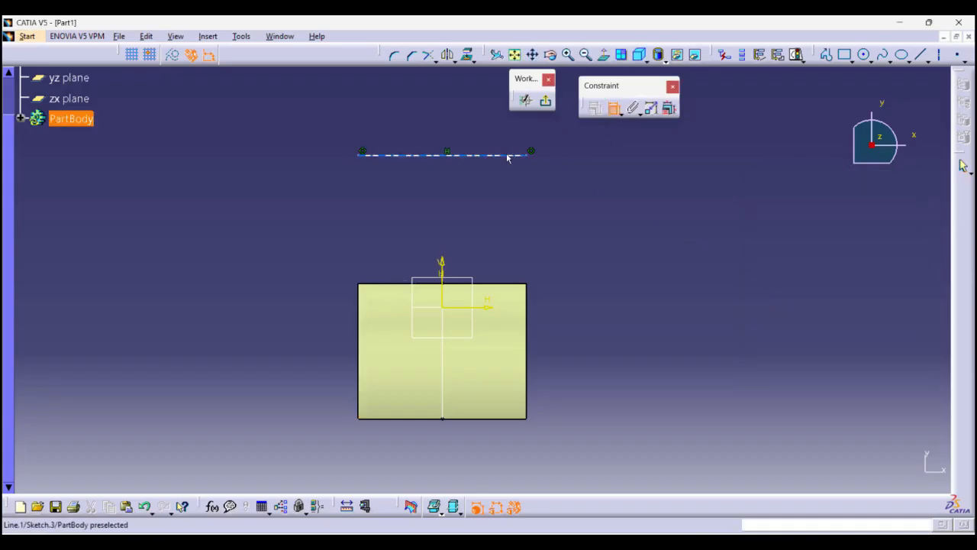
{"action": "left_click", "coordinate": [443, 154]}
{"action": "left_click", "coordinate": [510, 284]}
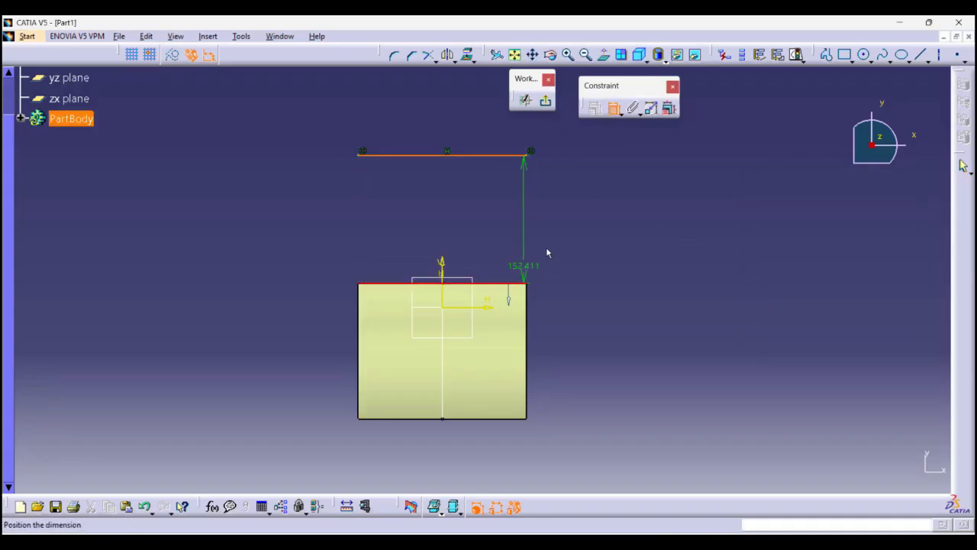
{"action": "left_click", "coordinate": [559, 236]}
{"action": "double_click", "coordinate": [558, 235]}
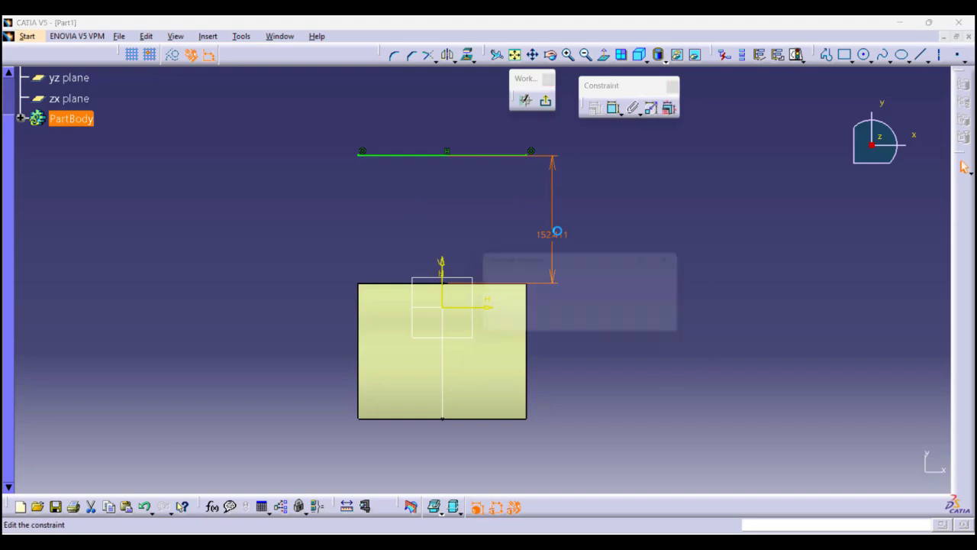
{"action": "type", "text": "100"}
{"action": "key", "text": "Return"}
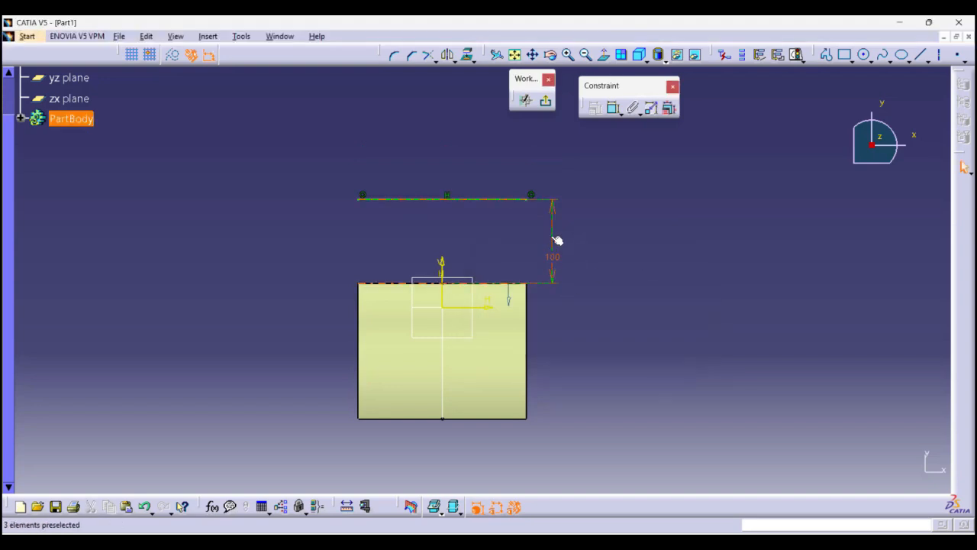
{"action": "left_click", "coordinate": [545, 100]}
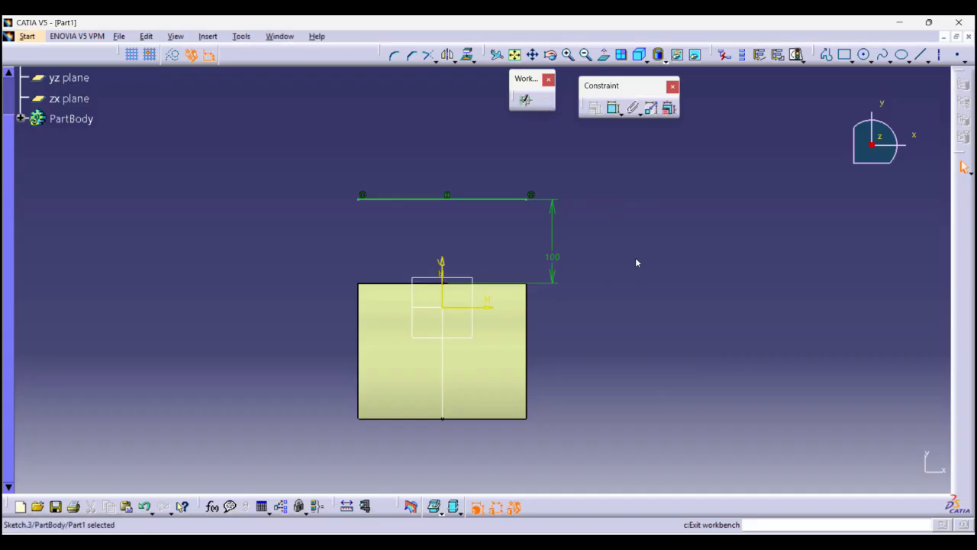
Set the offset of the plane below the xy plane to 100 mm.
{"action": "mouse_move", "coordinate": [540, 253]}
{"action": "middle_mouse_down"}
{"action": "mouse_move", "coordinate": [524, 251]}
{"action": "mouse_move", "coordinate": [530, 246]}
{"action": "middle_mouse_up"}
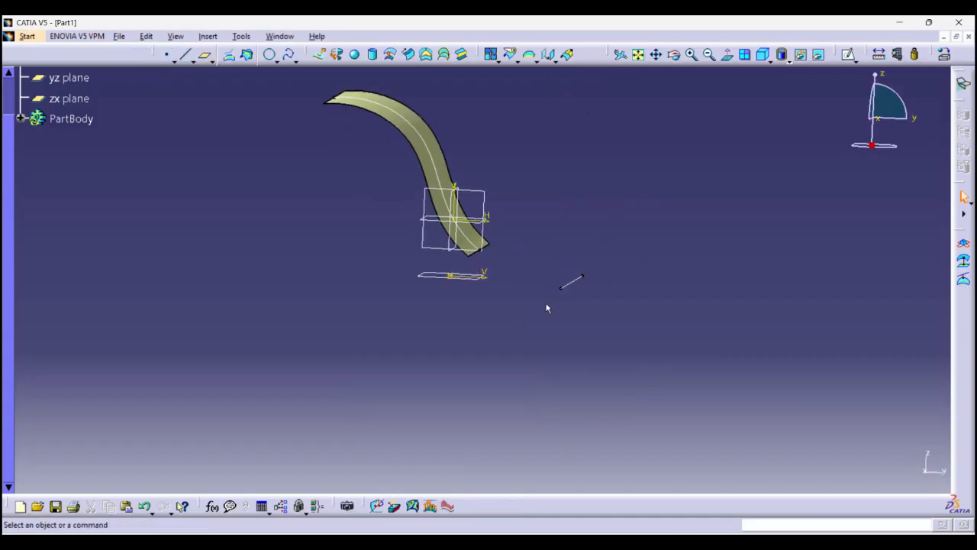
{"action": "middle_click_drag", "start_coordinate": [547, 307], "coordinate": [518, 211]}
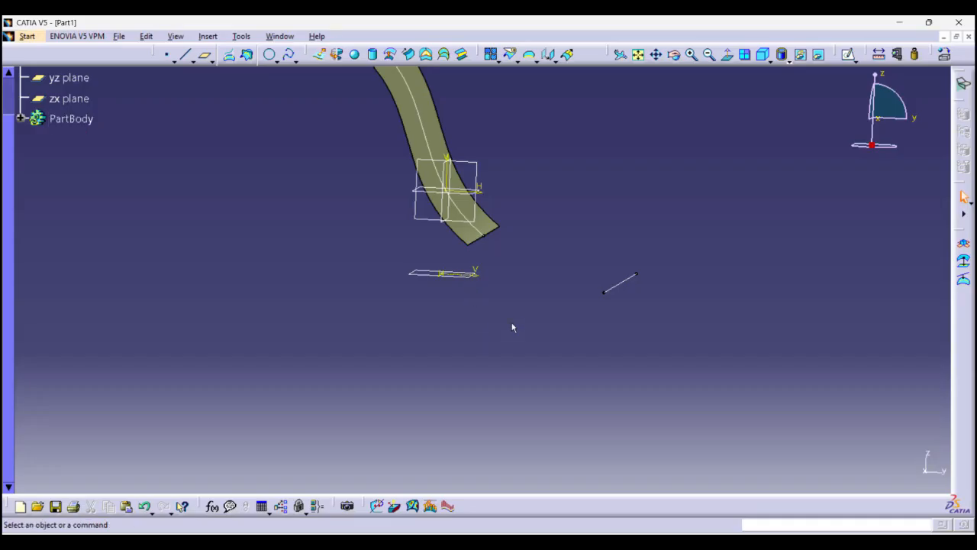
{"action": "double_click", "coordinate": [444, 273]}
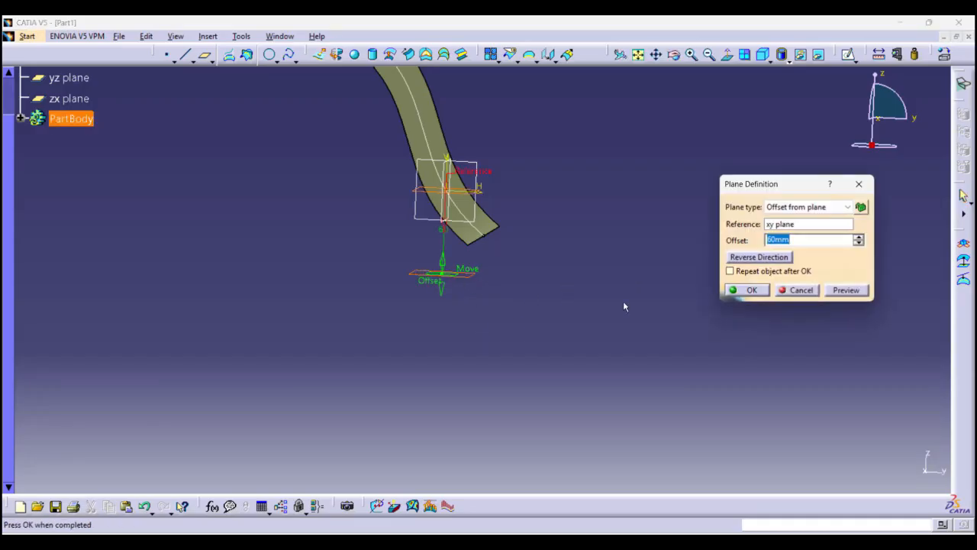
{"action": "left_click", "coordinate": [796, 239]}
{"action": "double_click", "coordinate": [796, 240]}
{"action": "type", "text": "1"}
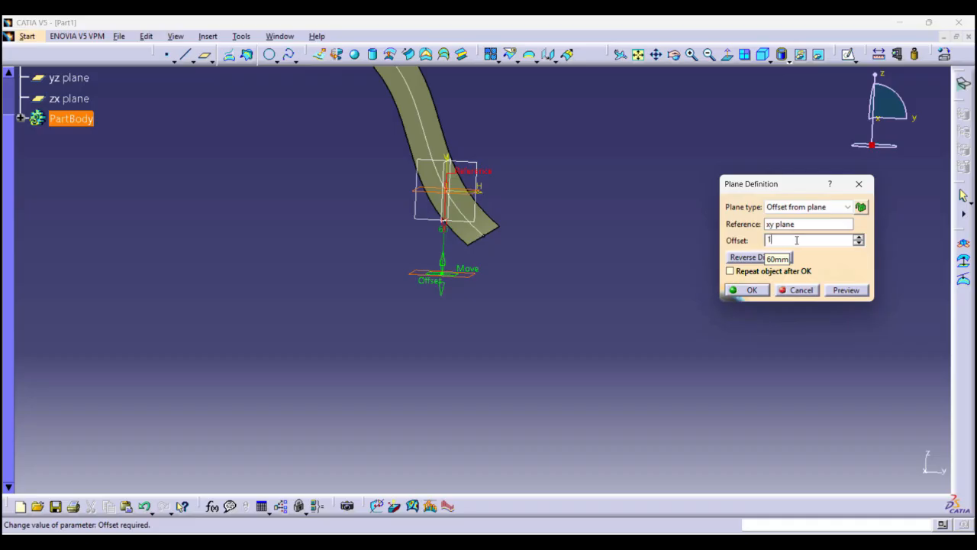
{"action": "type", "text": "00"}
{"action": "key", "text": "Return"}
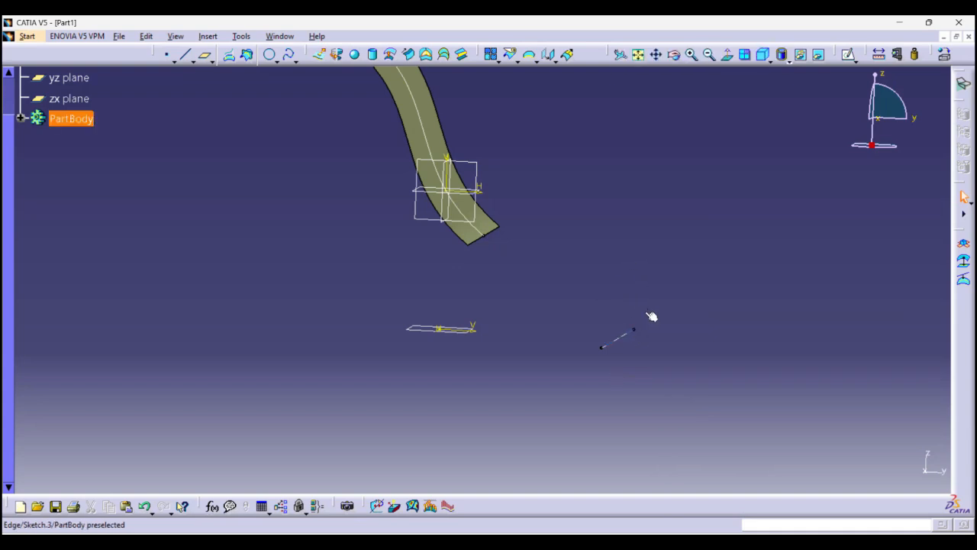
Create a second plane offset 50 mm from the lower plane, towards the xy plane.
{"action": "middle_click_drag", "start_coordinate": [585, 265], "coordinate": [624, 343]}
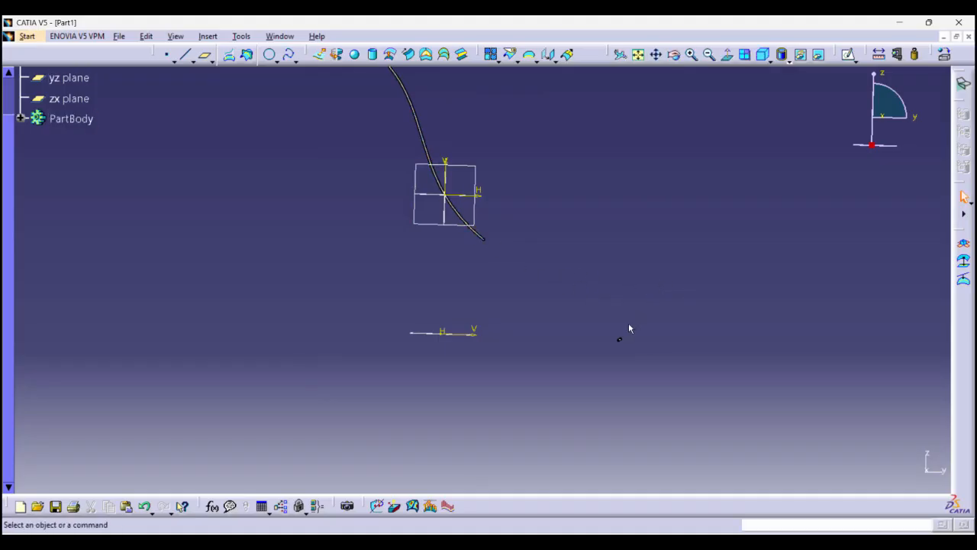
{"action": "mouse_move", "coordinate": [656, 282]}
{"action": "middle_mouse_down"}
{"action": "mouse_move", "coordinate": [657, 272]}
{"action": "mouse_move", "coordinate": [611, 344]}
{"action": "mouse_move", "coordinate": [730, 270]}
{"action": "mouse_move", "coordinate": [612, 305]}
{"action": "mouse_move", "coordinate": [645, 297]}
{"action": "middle_mouse_up"}
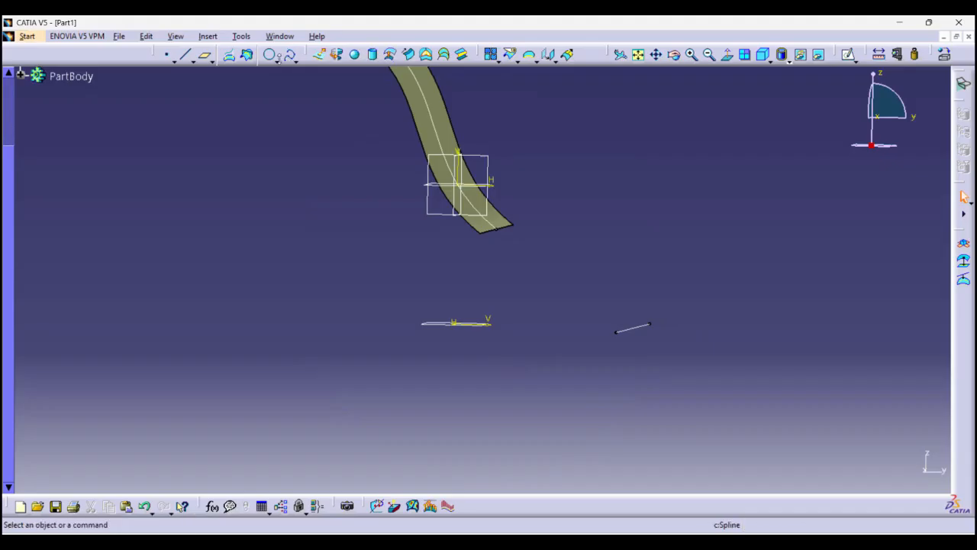
{"action": "left_click", "coordinate": [205, 55]}
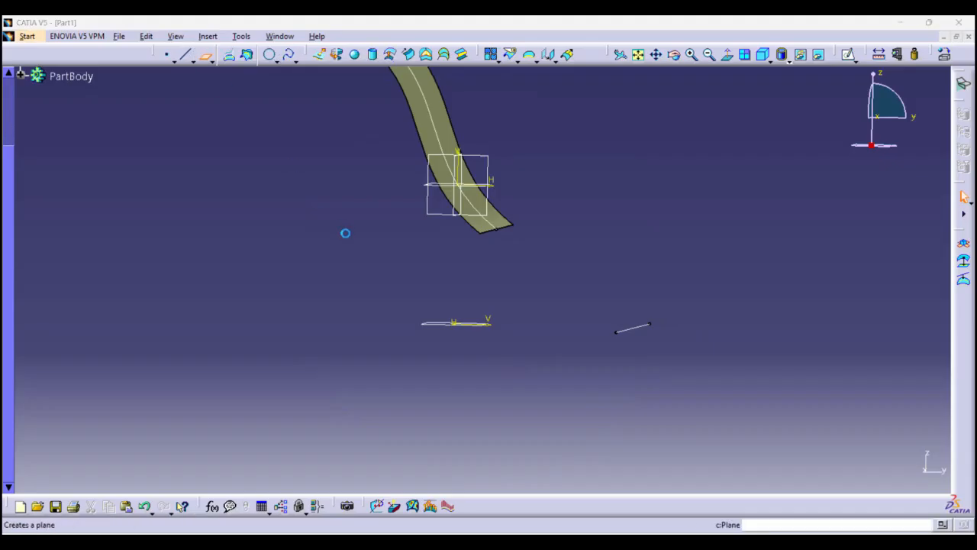
{"action": "left_click", "coordinate": [447, 323]}
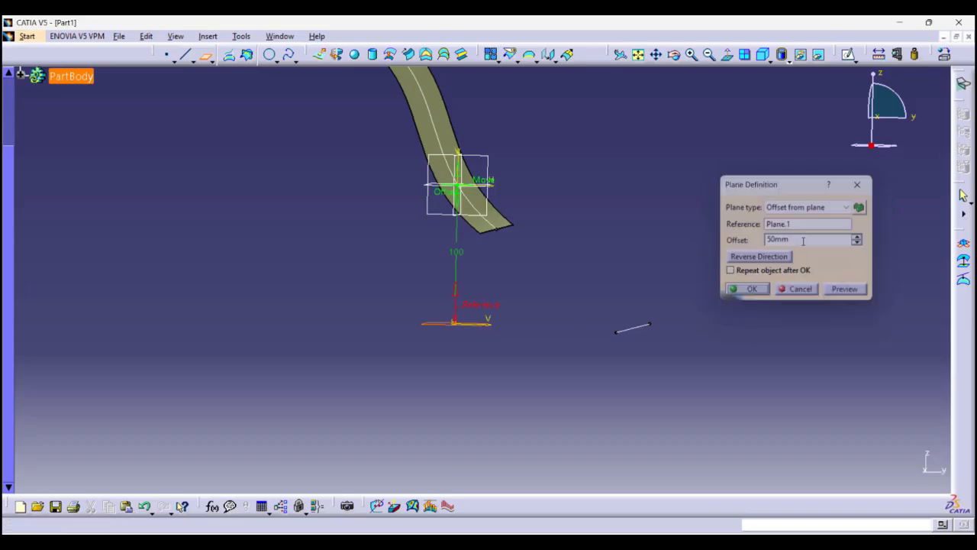
{"action": "left_click", "coordinate": [752, 290]}
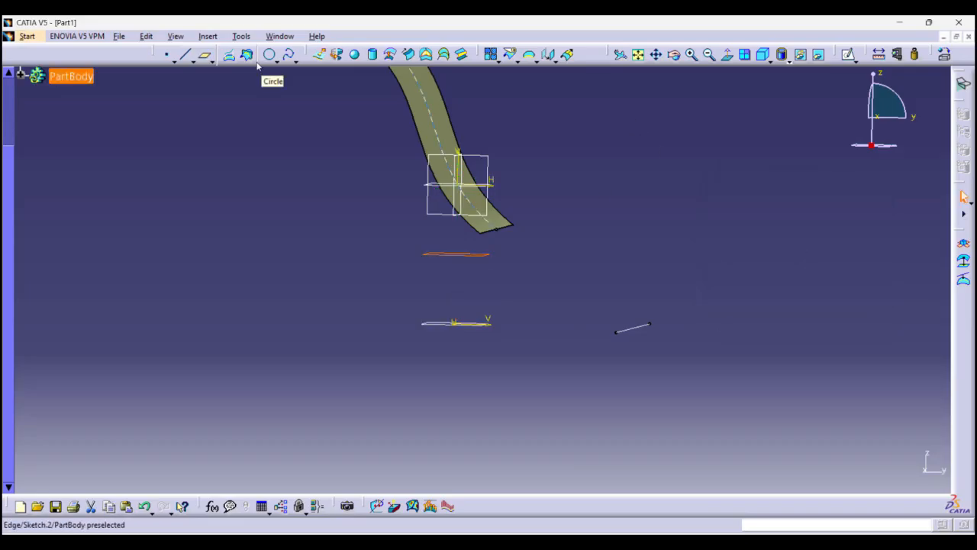
Sketch a line on the plane offset 50 mm from the lower plane, beyond the existing guide line, and constrain it horizontal.
{"action": "left_click", "coordinate": [494, 196]}
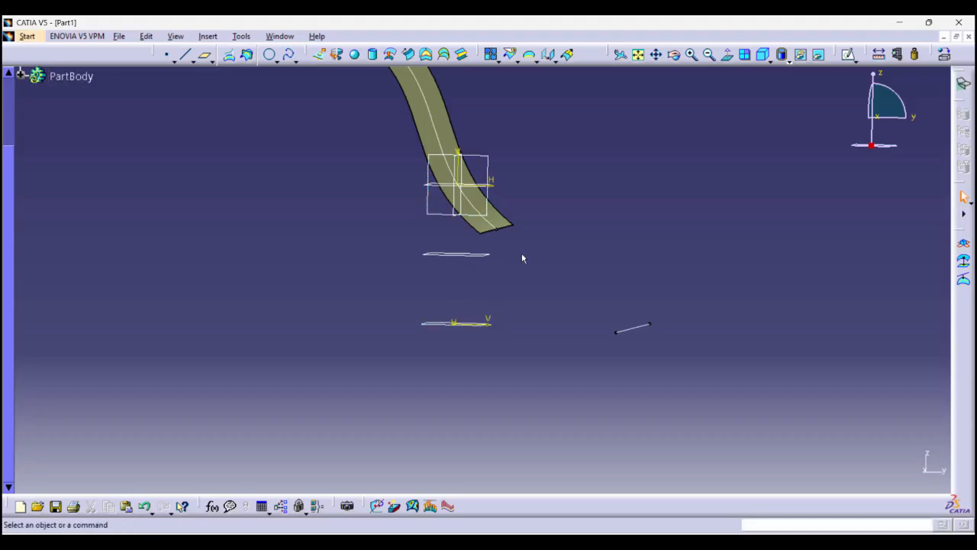
{"action": "left_click", "coordinate": [492, 262]}
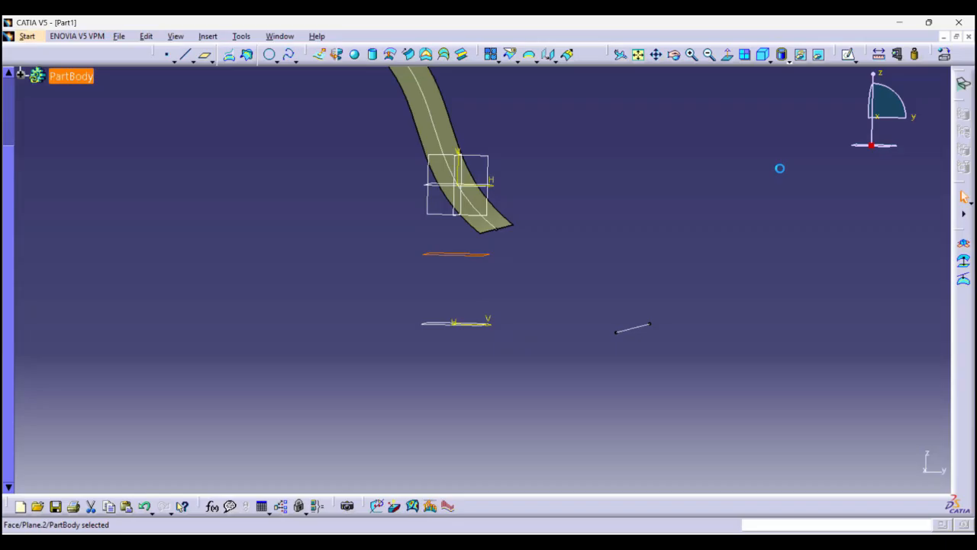
{"action": "left_click", "coordinate": [849, 55]}
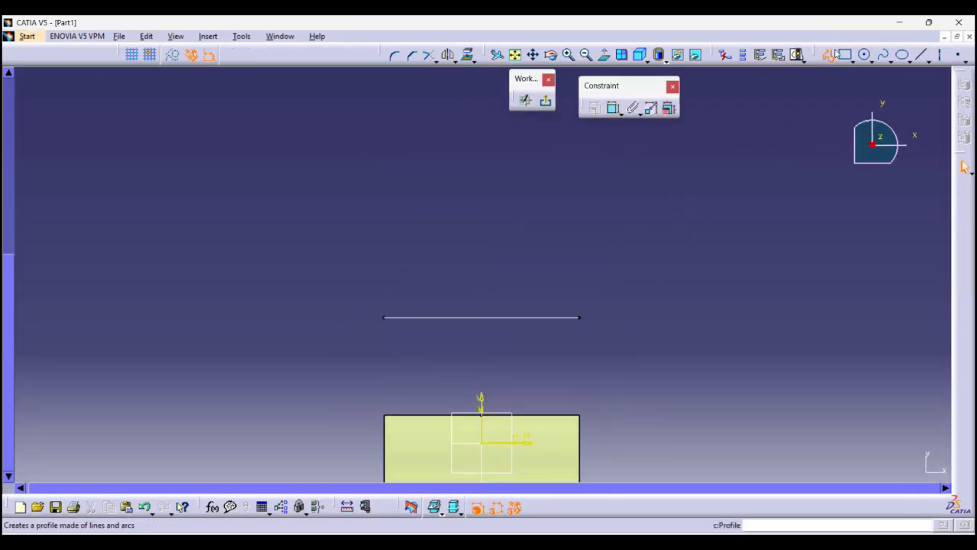
{"action": "left_click", "coordinate": [826, 54]}
{"action": "left_click", "coordinate": [381, 190]}
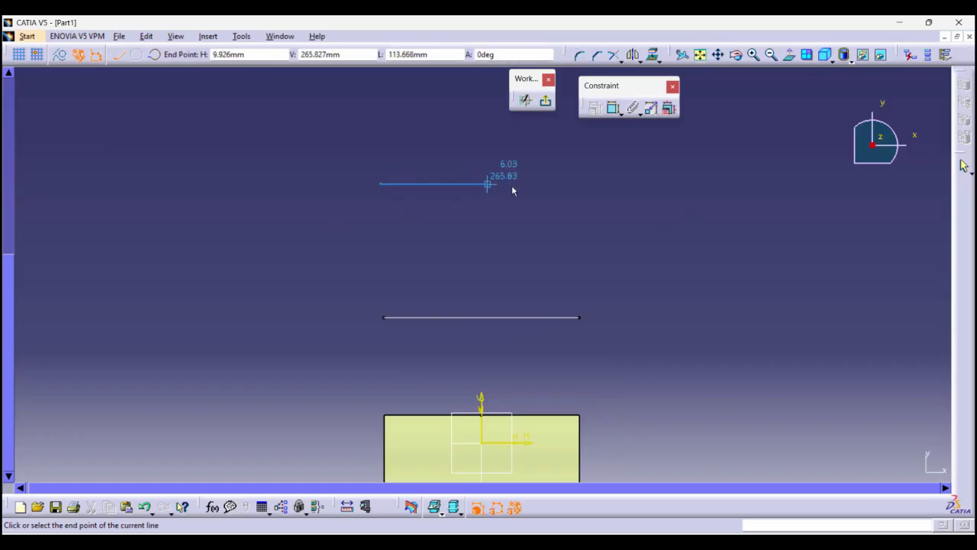
{"action": "double_click", "coordinate": [577, 187]}
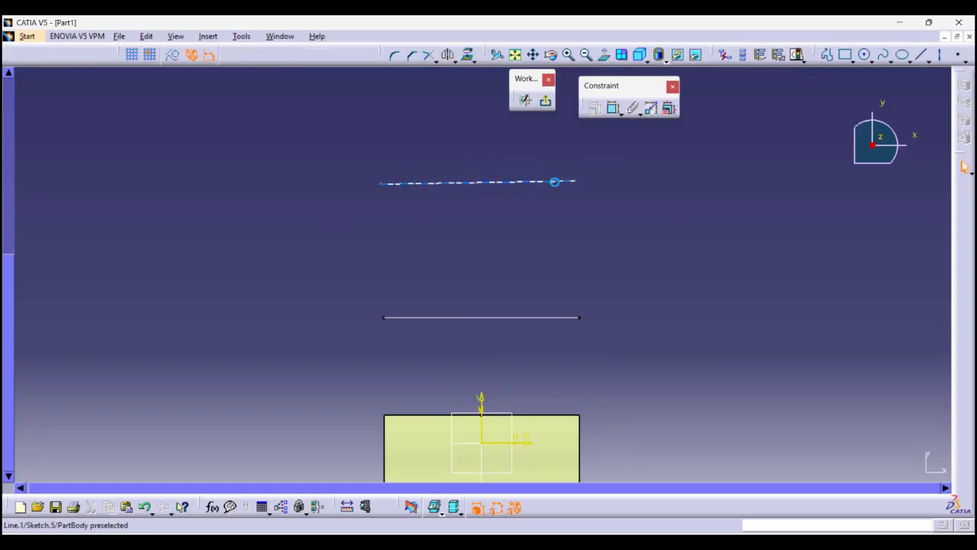
{"action": "left_click", "coordinate": [595, 108]}
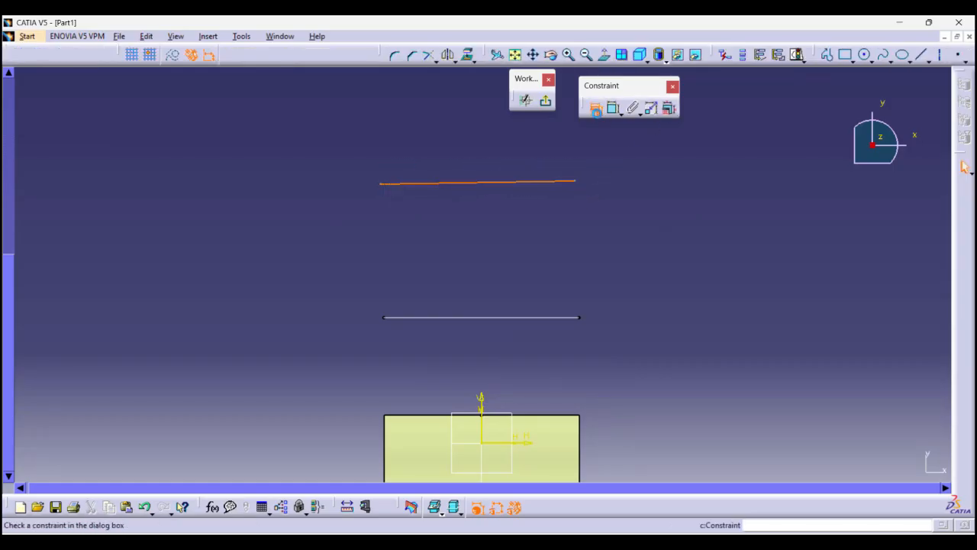
{"action": "left_click", "coordinate": [845, 282]}
{"action": "left_click", "coordinate": [835, 334]}
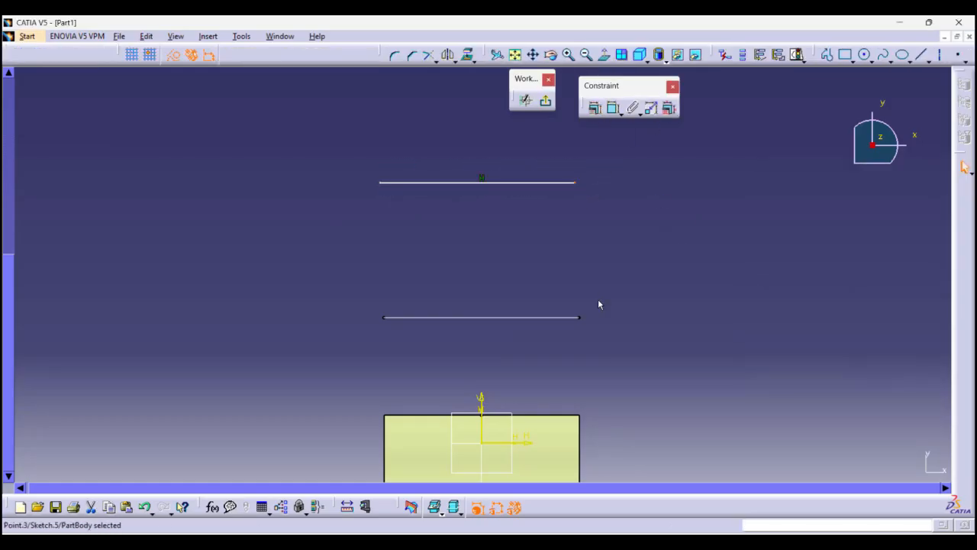
Constrain both endpoints of the new line coincident with the side edges of the extruded surface, and exit the sketch.
{"action": "left_click", "coordinate": [579, 425], "text": "ctrl"}
{"action": "left_click", "coordinate": [594, 107]}
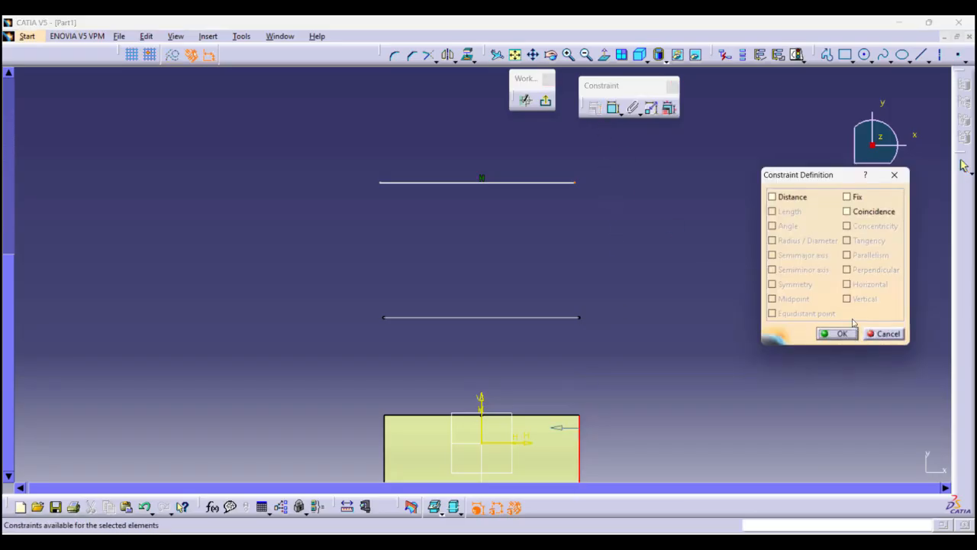
{"action": "left_click", "coordinate": [845, 212]}
{"action": "left_click", "coordinate": [831, 333]}
{"action": "left_click", "coordinate": [385, 184]}
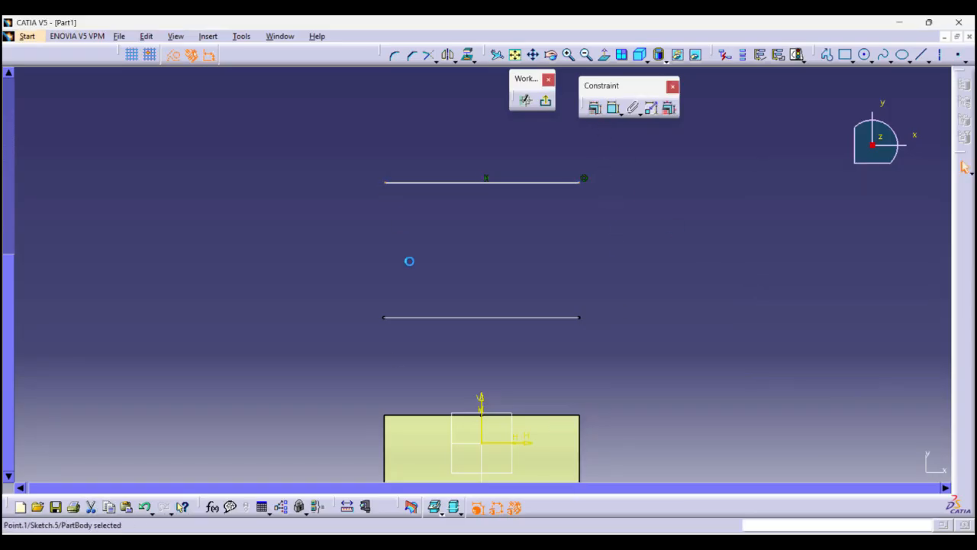
{"action": "left_click", "coordinate": [385, 424], "text": "ctrl"}
{"action": "left_click", "coordinate": [595, 108]}
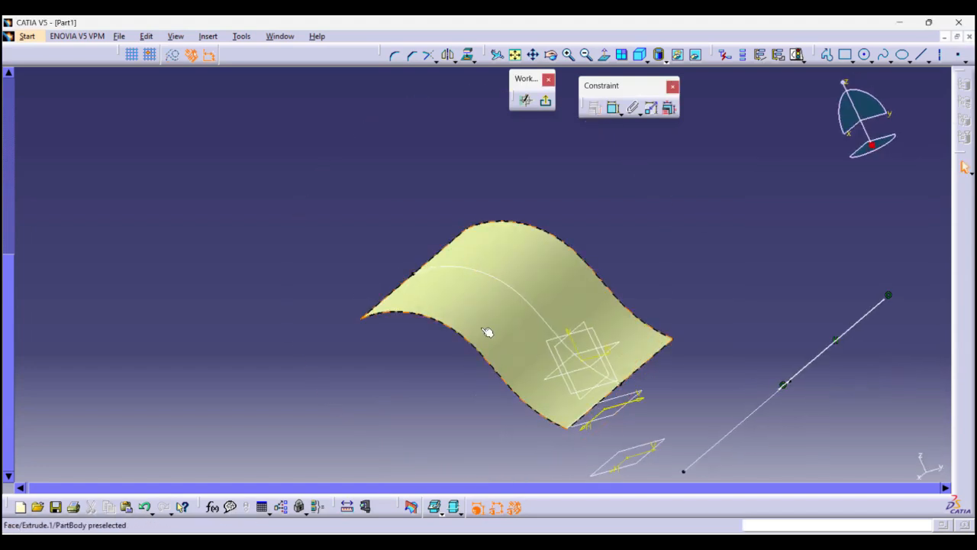
{"action": "middle_click_drag", "start_coordinate": [488, 331], "coordinate": [505, 247]}
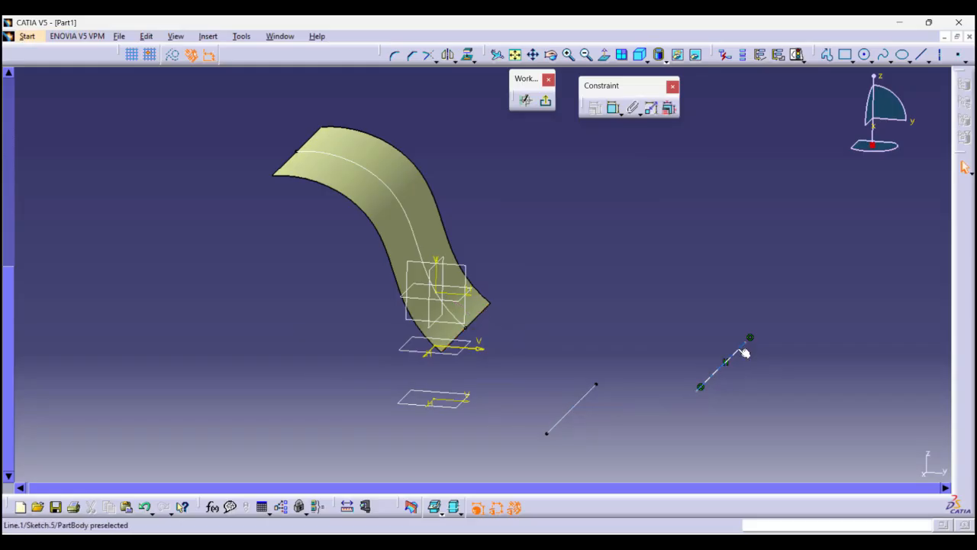
{"action": "middle_click_drag", "start_coordinate": [466, 342], "coordinate": [473, 268]}
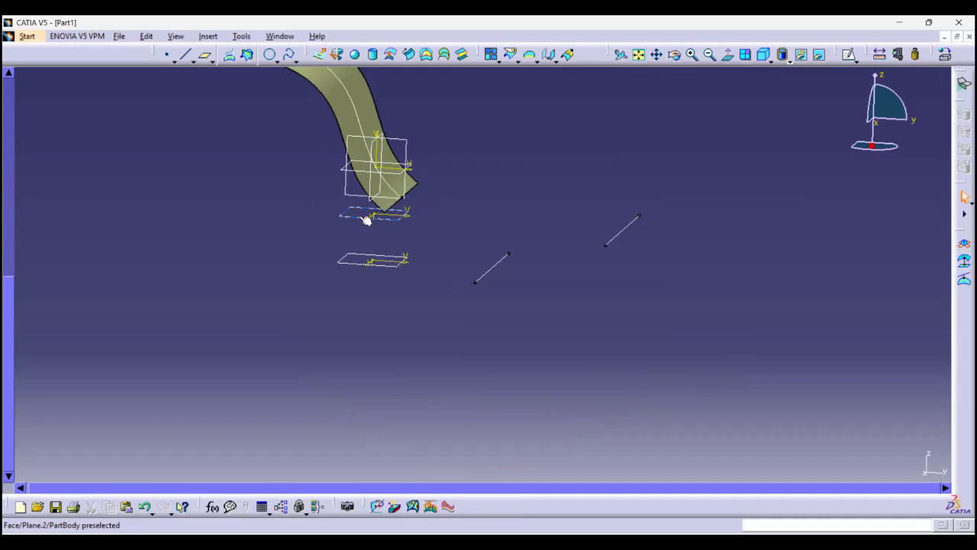
Set the offset of the second plane from the lower plane to 40 mm.
{"action": "left_click", "coordinate": [366, 218]}
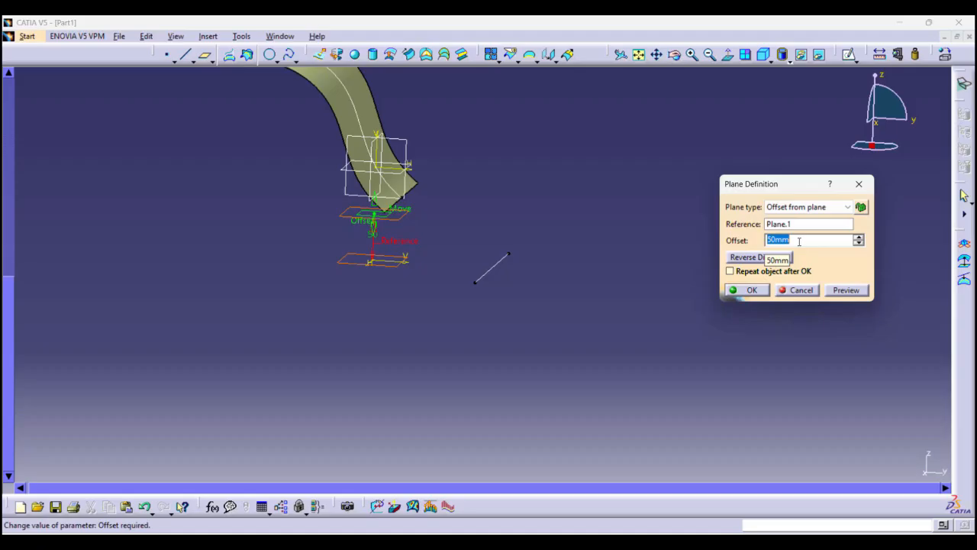
{"action": "type", "text": "40"}
{"action": "key", "text": "Return"}
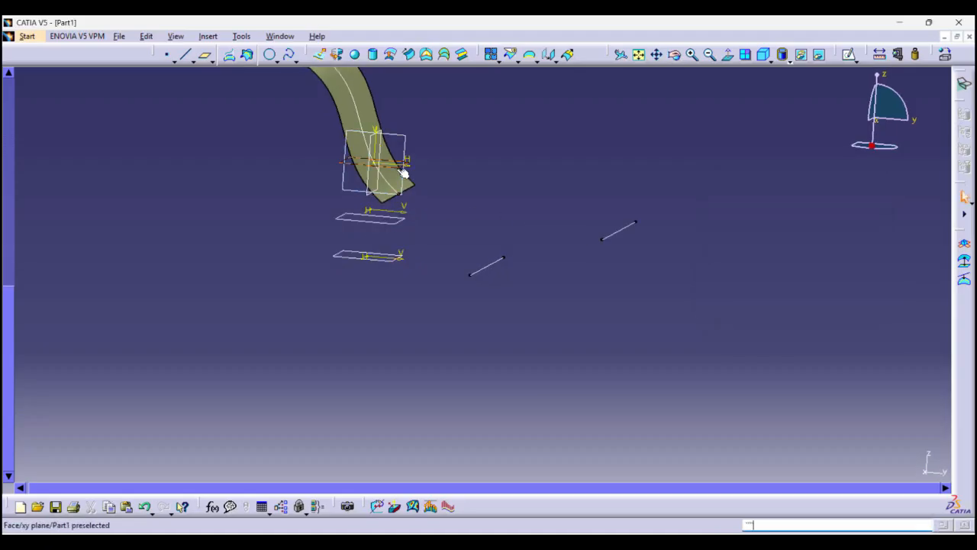
Sketch a horizontal line on the xy plane, beyond the two existing guide lines and roughly as wide as the extruded surface.
{"action": "left_click", "coordinate": [403, 174]}
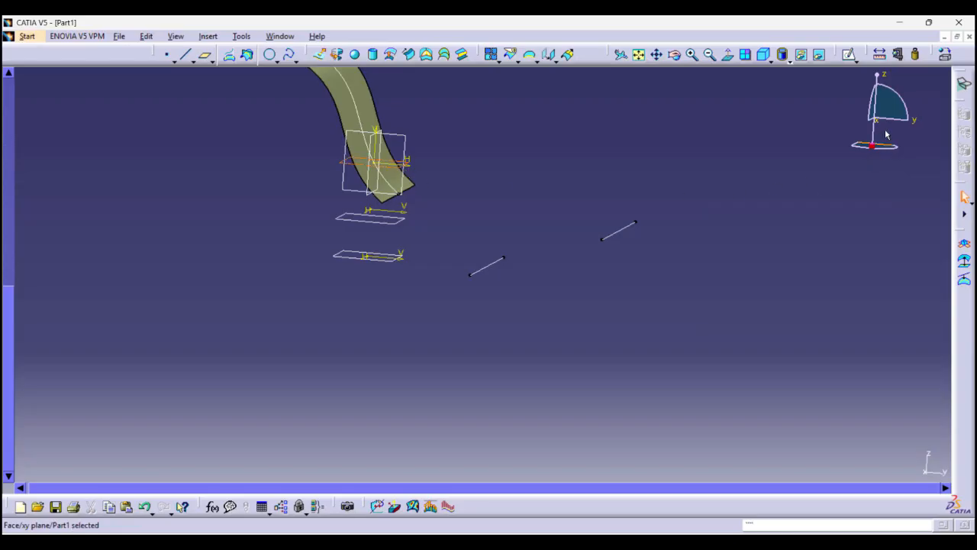
{"action": "left_click", "coordinate": [848, 54]}
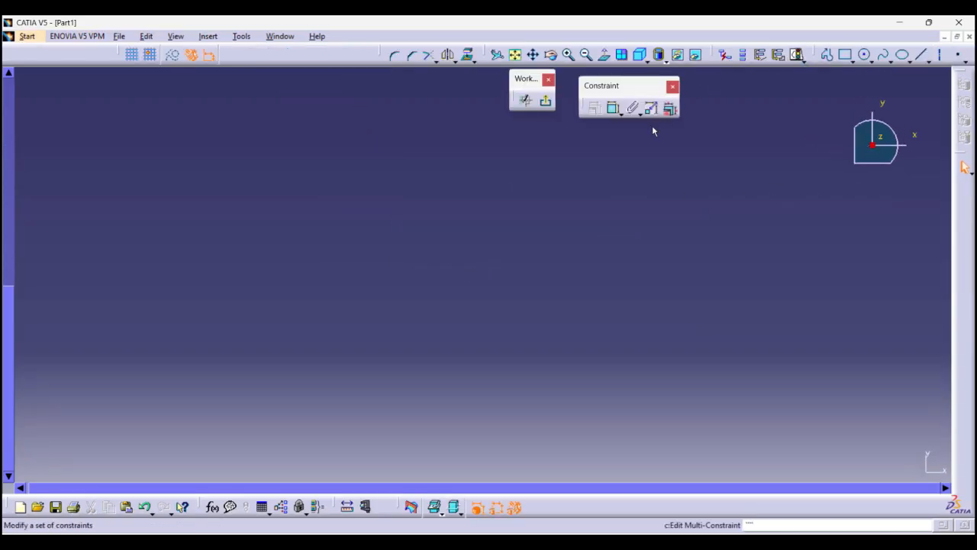
{"action": "left_click", "coordinate": [516, 55]}
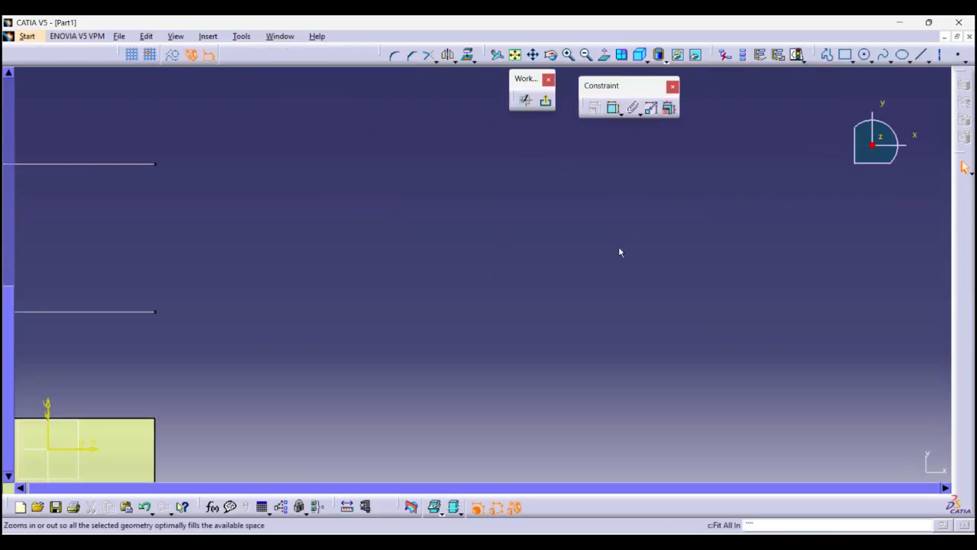
{"action": "left_click", "coordinate": [828, 55]}
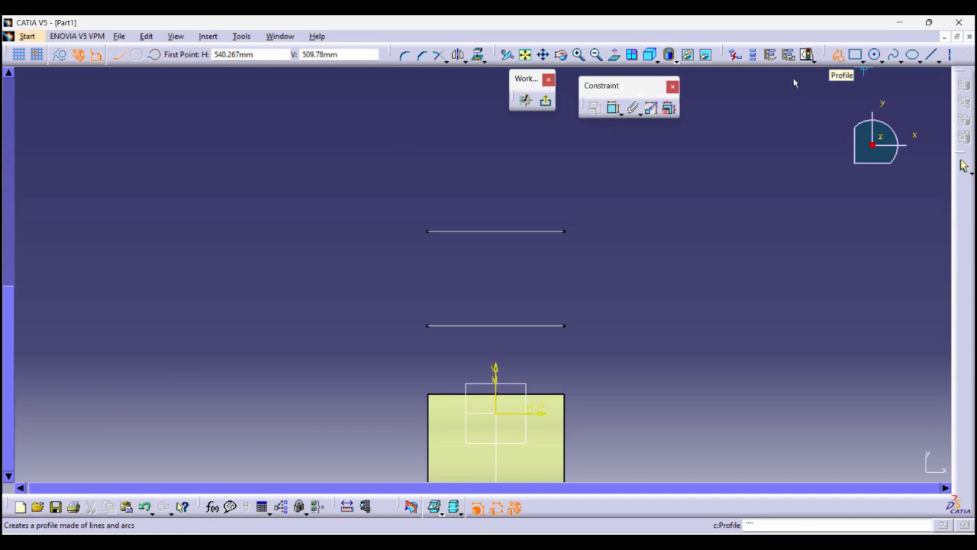
{"action": "left_click", "coordinate": [429, 151]}
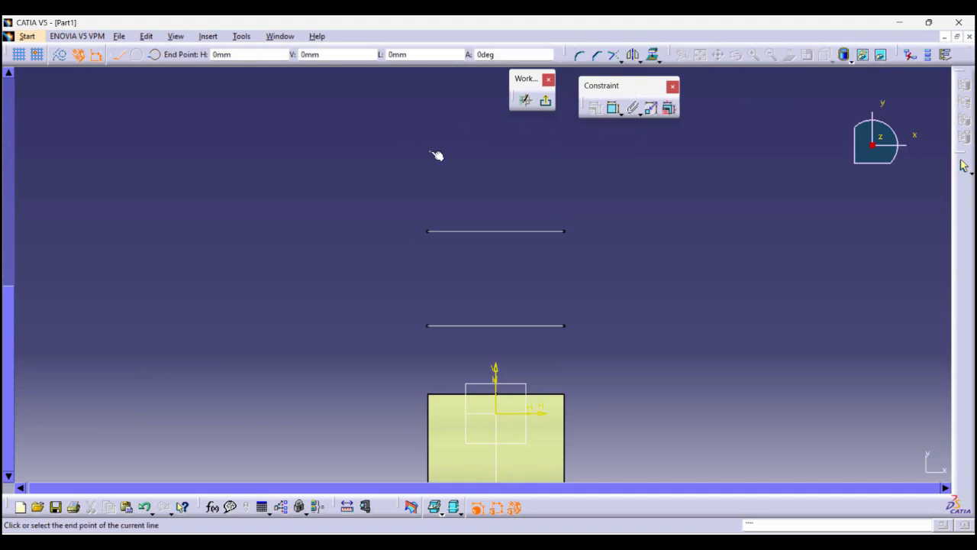
{"action": "double_click", "coordinate": [561, 151]}
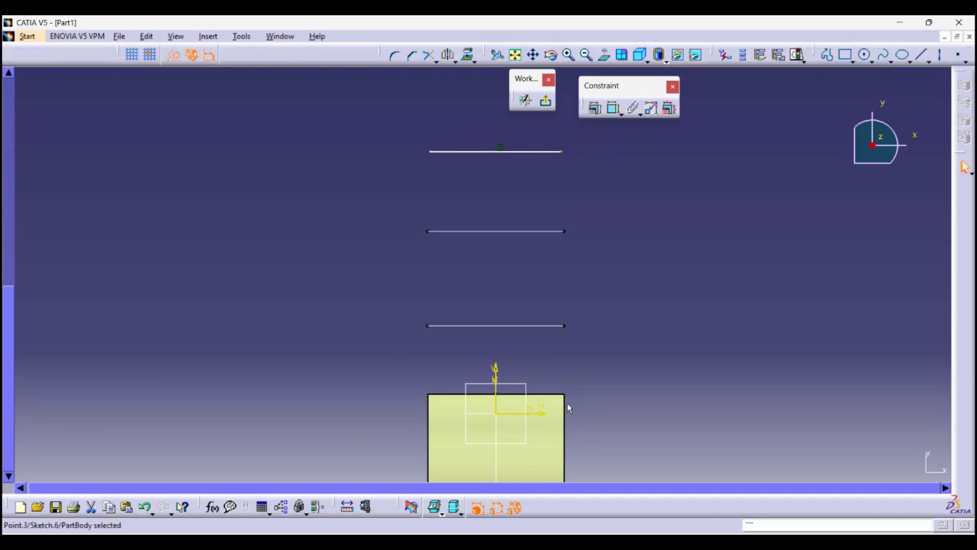
Constrain both endpoints of the xy-plane line coincident with the corresponding side edges of the extruded surface.
{"action": "left_click", "coordinate": [565, 404], "text": "ctrl"}
{"action": "left_click", "coordinate": [594, 113]}
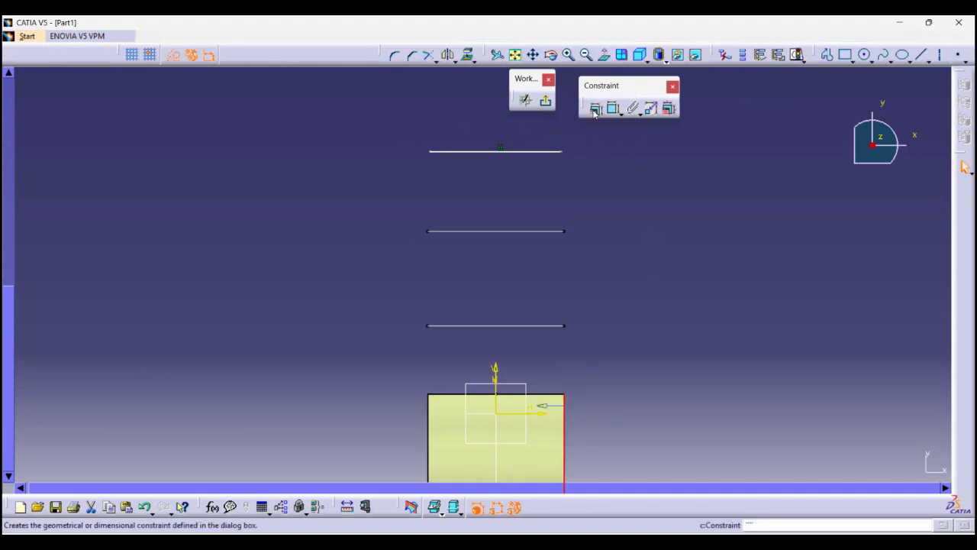
{"action": "left_click", "coordinate": [847, 211]}
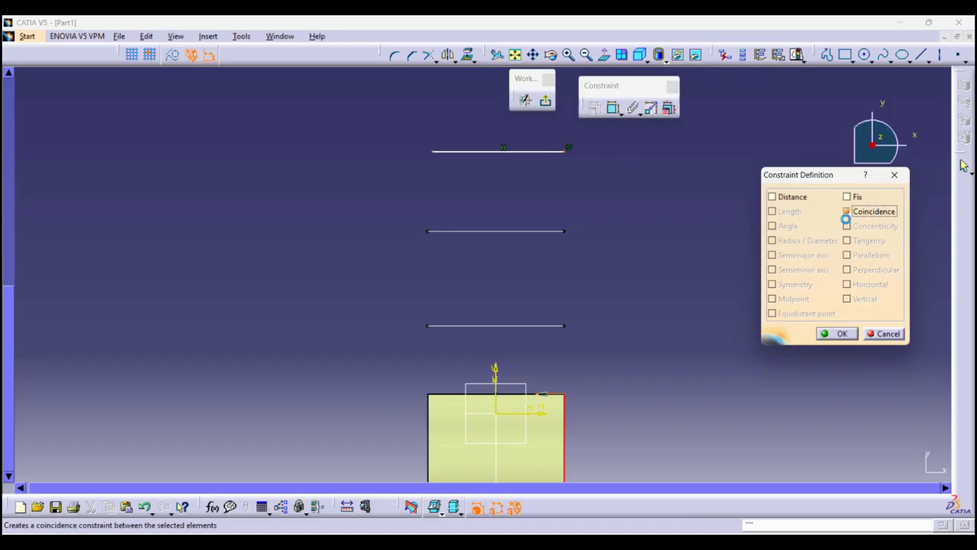
{"action": "left_click", "coordinate": [840, 333]}
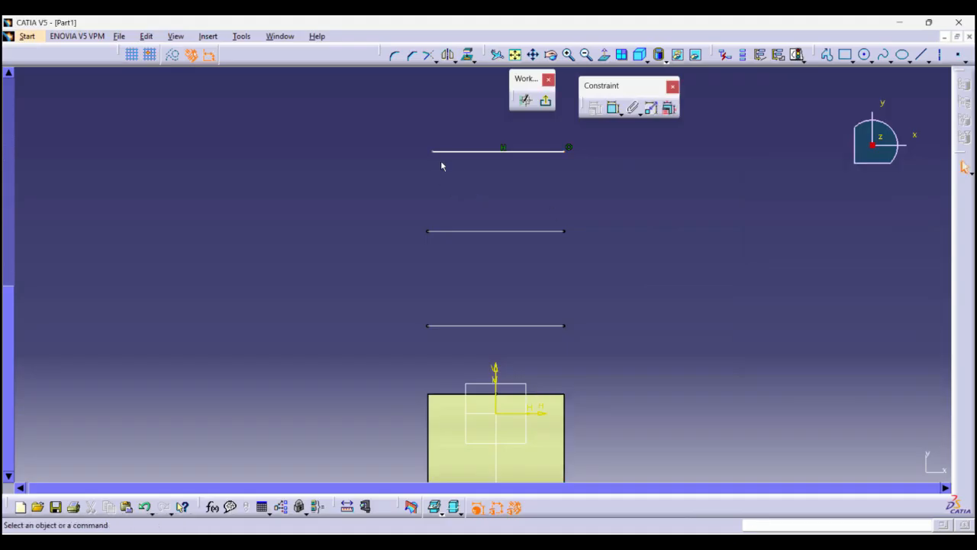
{"action": "left_click", "coordinate": [430, 405]}
{"action": "left_click", "coordinate": [594, 109]}
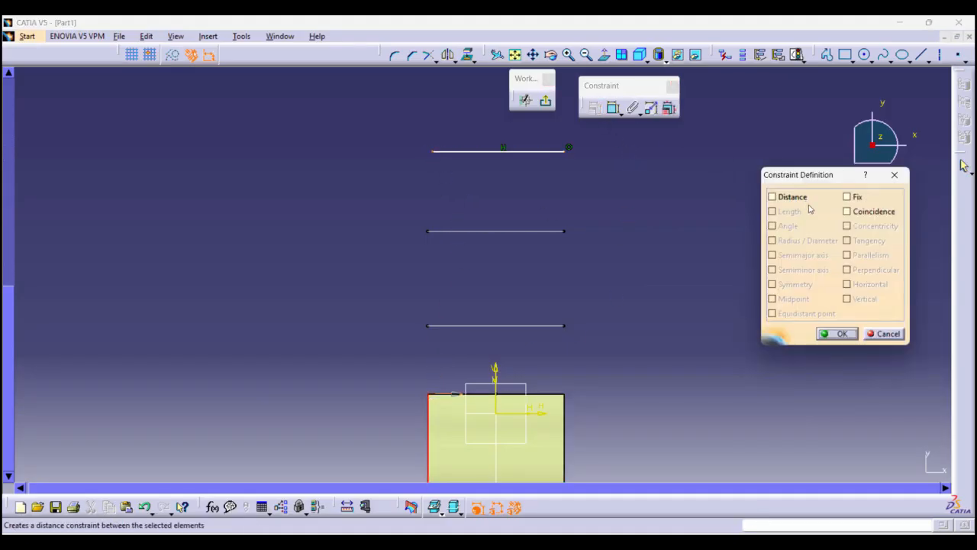
{"action": "left_click", "coordinate": [846, 212]}
{"action": "left_click", "coordinate": [839, 334]}
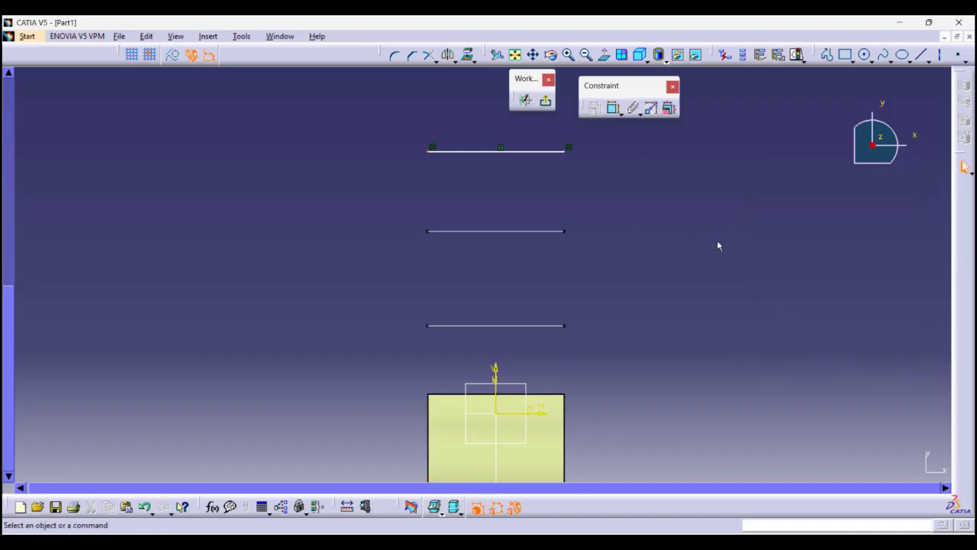
Dimension the line 120 mm from the nearest guide line, and exit the sketch.
{"action": "left_click", "coordinate": [612, 108]}
{"action": "left_click", "coordinate": [544, 151]}
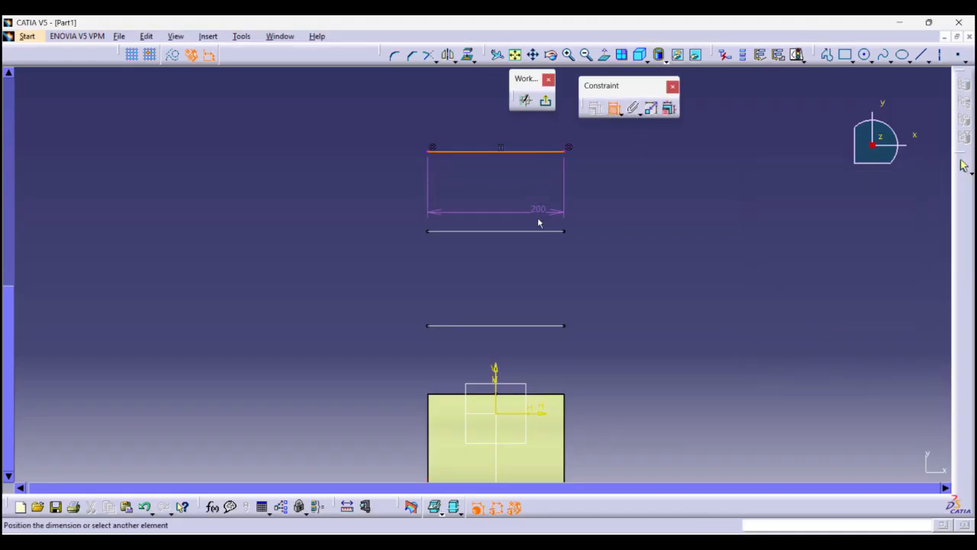
{"action": "left_click", "coordinate": [543, 231]}
{"action": "double_click", "coordinate": [569, 206]}
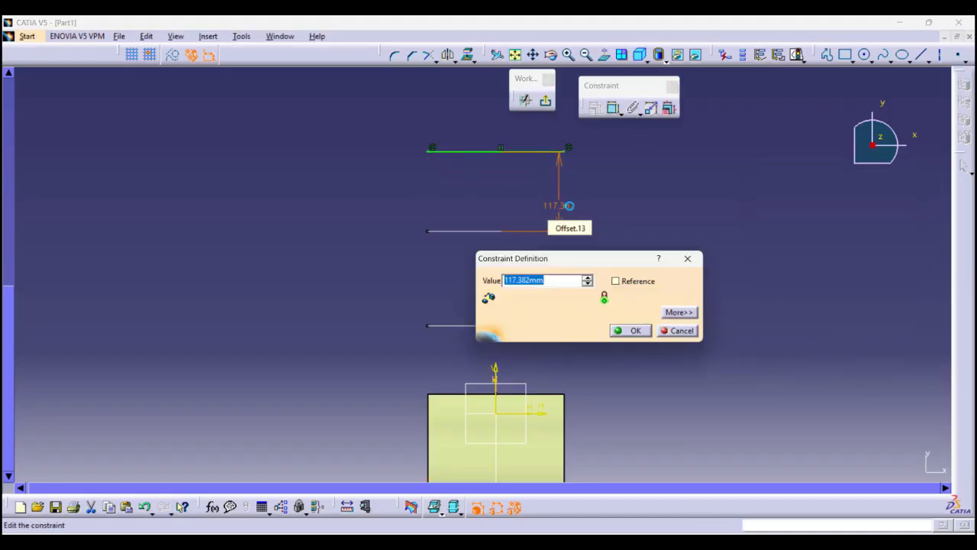
{"action": "type", "text": "120"}
{"action": "key", "text": "Return"}
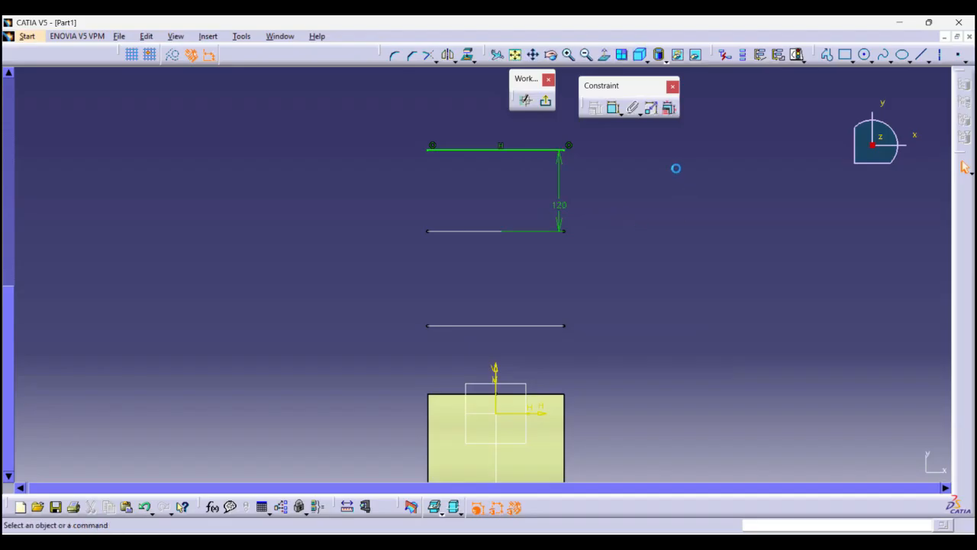
{"action": "left_click", "coordinate": [545, 101]}
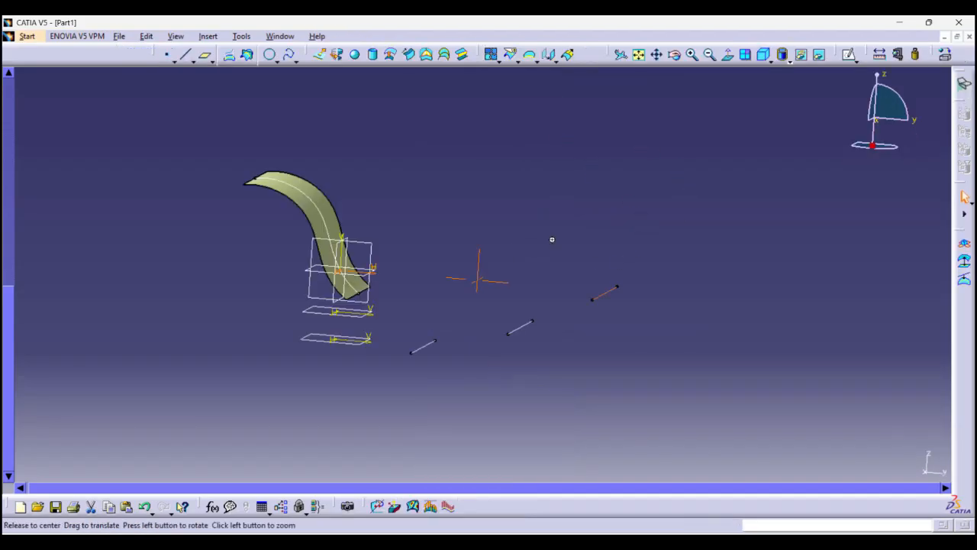
Start a conic sweep with four guide curves, using the extruded surface's lower end edge as guide curve 1 and that surface as its tangency.
{"action": "middle_click_drag", "start_coordinate": [552, 240], "coordinate": [484, 280]}
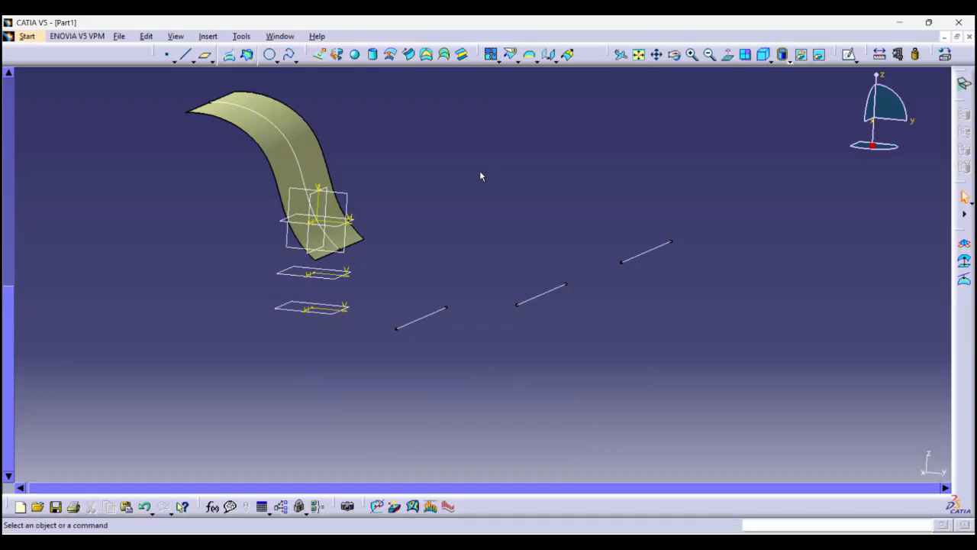
{"action": "middle_click_drag", "start_coordinate": [479, 173], "coordinate": [458, 153]}
{"action": "left_click", "coordinate": [408, 54]}
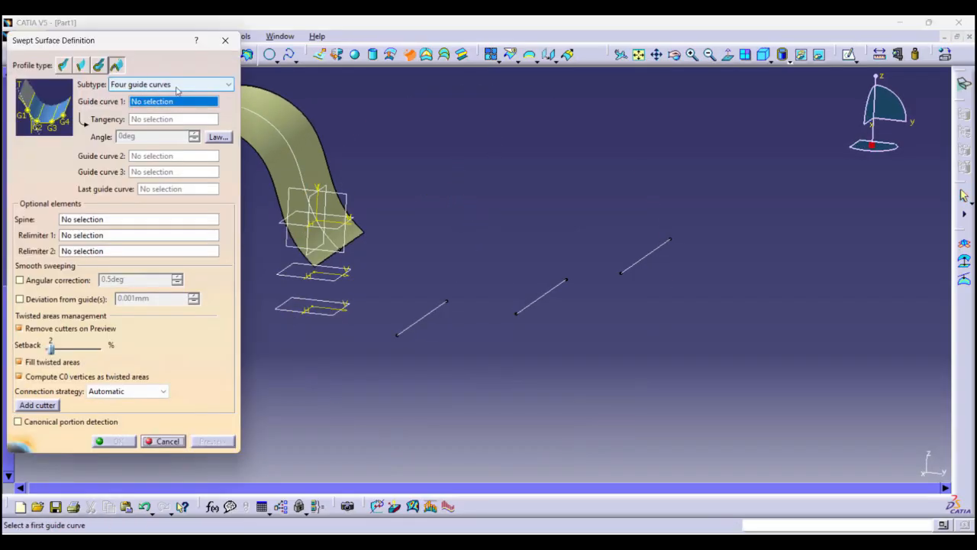
{"action": "left_click", "coordinate": [367, 239]}
{"action": "middle_click_drag", "start_coordinate": [447, 233], "coordinate": [526, 220]}
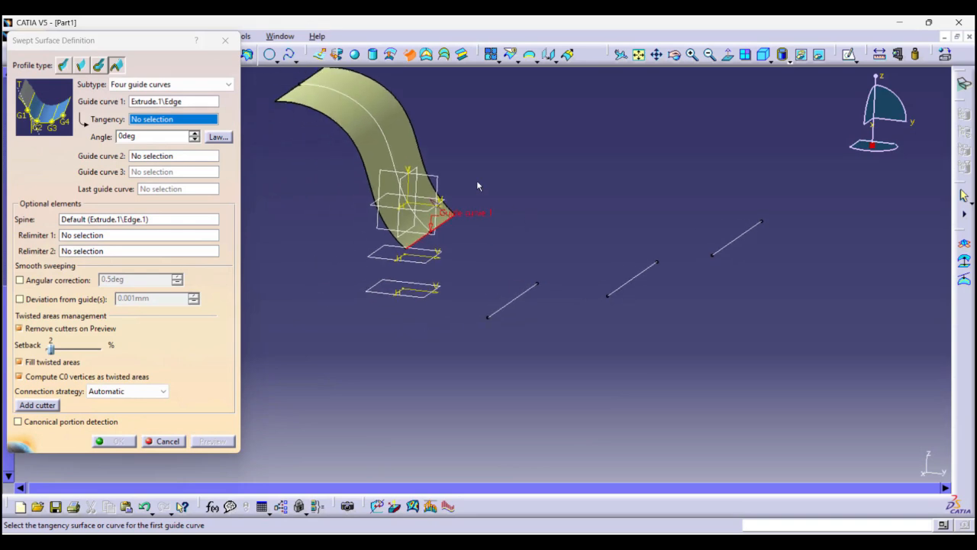
{"action": "left_click", "coordinate": [409, 127]}
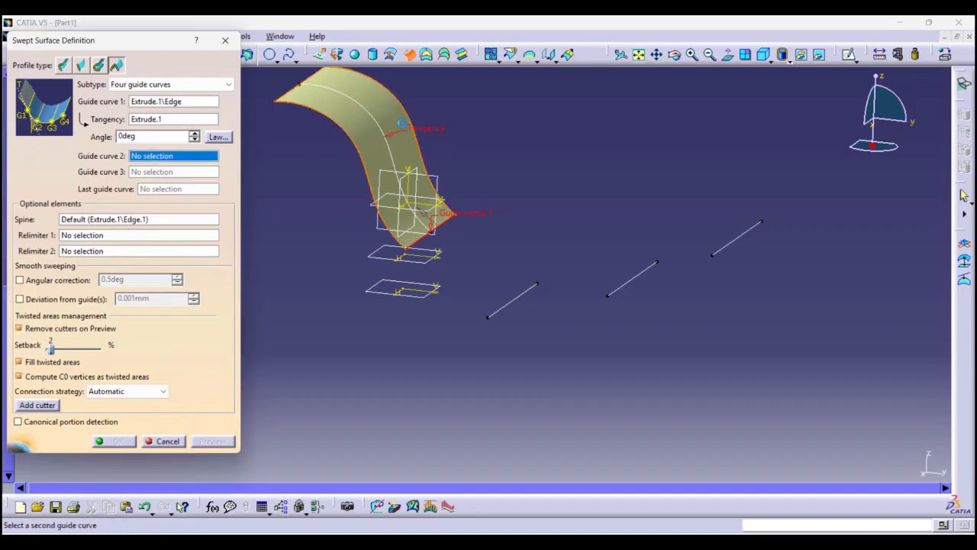
Assign the three sketched lines, nearest to farthest, as guide curves 2, 3 and last, and preview the sweep with a 0° tangency angle.
{"action": "left_click", "coordinate": [520, 304]}
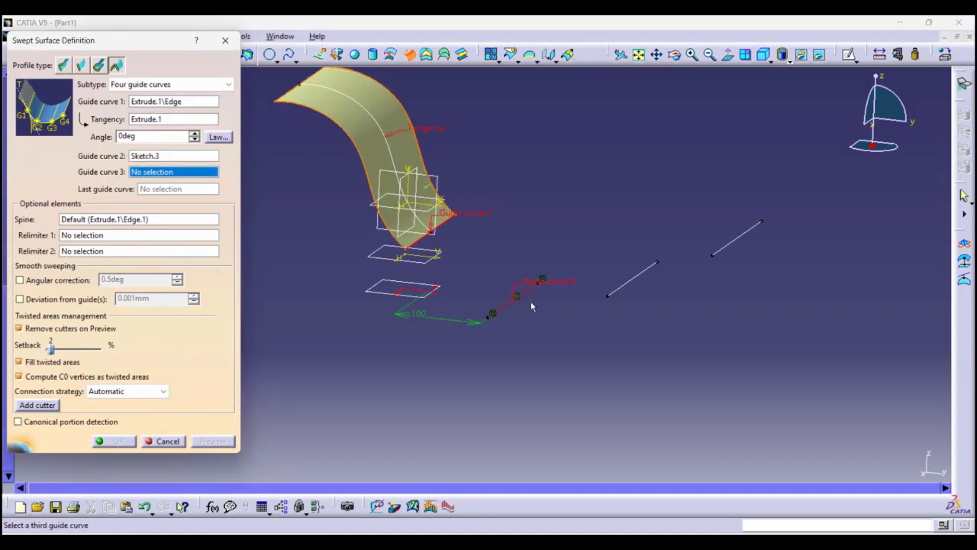
{"action": "left_click", "coordinate": [643, 282]}
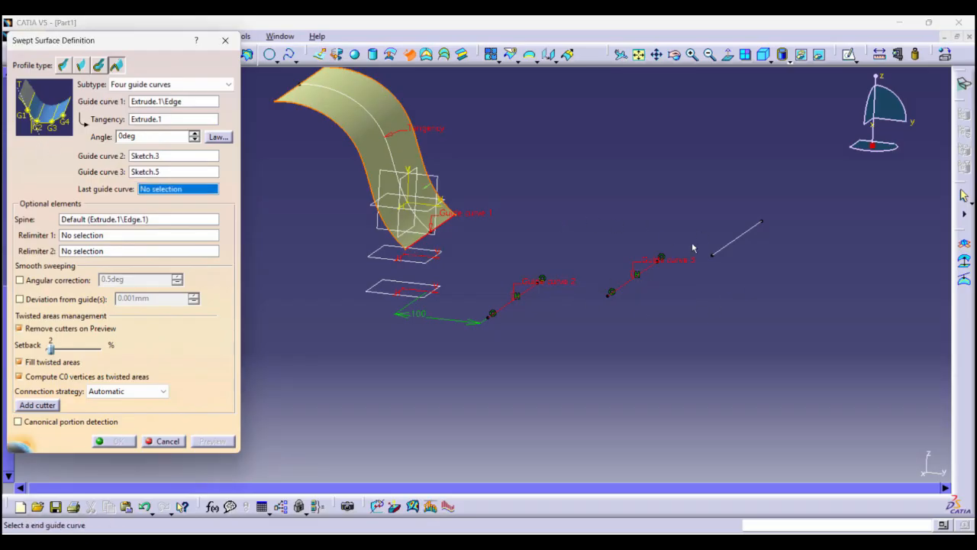
{"action": "left_click", "coordinate": [721, 249]}
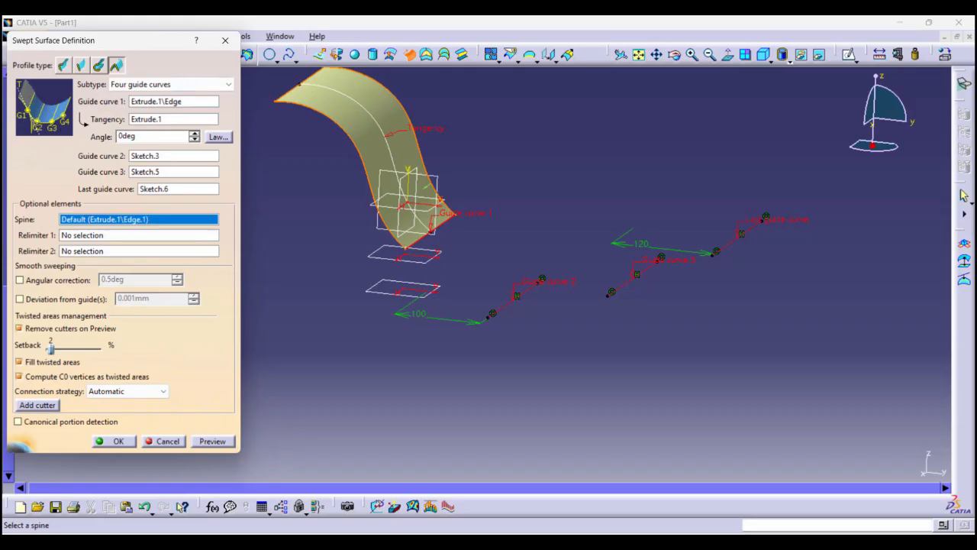
{"action": "double_click", "coordinate": [142, 138]}
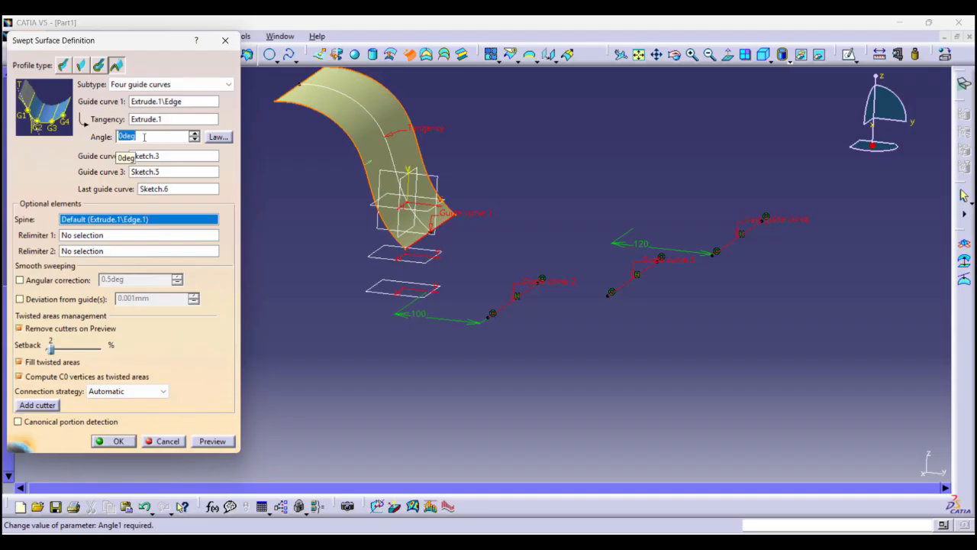
{"action": "left_click", "coordinate": [149, 134]}
{"action": "left_click", "coordinate": [212, 442]}
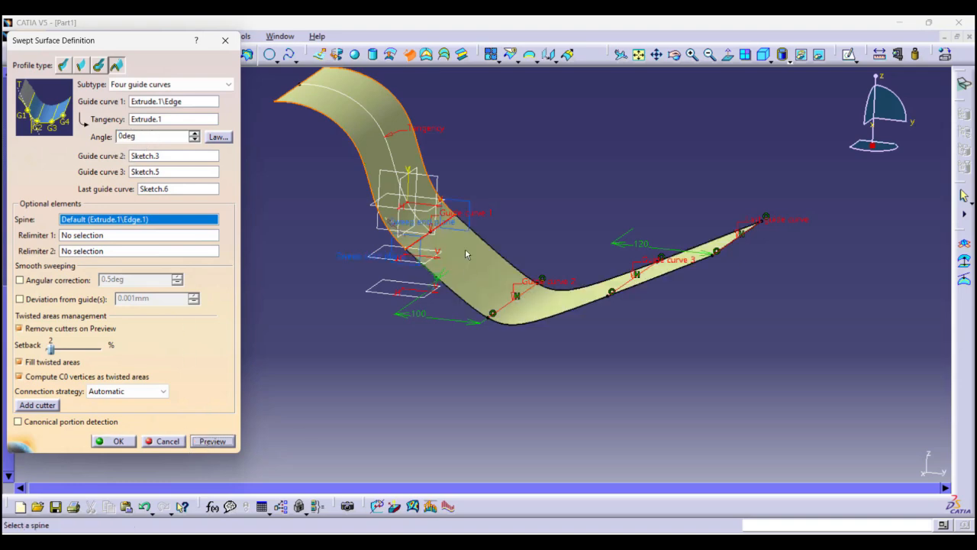
Set the sweep's tangency angle to 22°, preview it, and inspect the transition at guide curve 1.
{"action": "left_click", "coordinate": [196, 133]}
{"action": "left_click", "coordinate": [195, 135]}
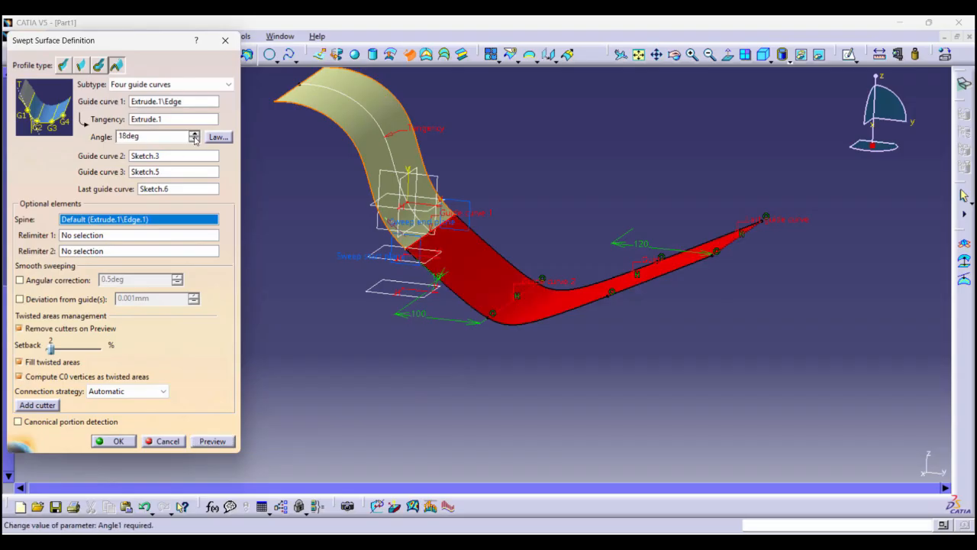
{"action": "left_click", "coordinate": [195, 135]}
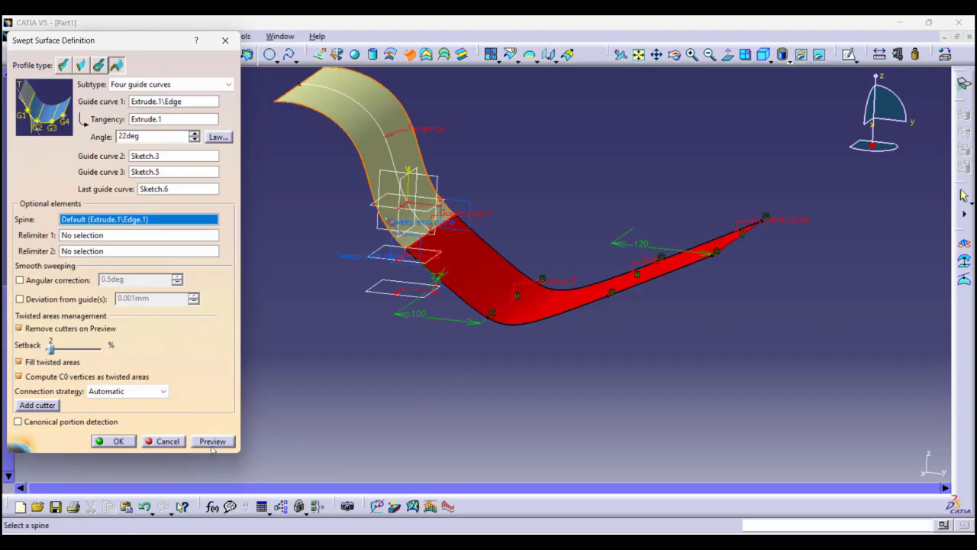
{"action": "left_click", "coordinate": [212, 442]}
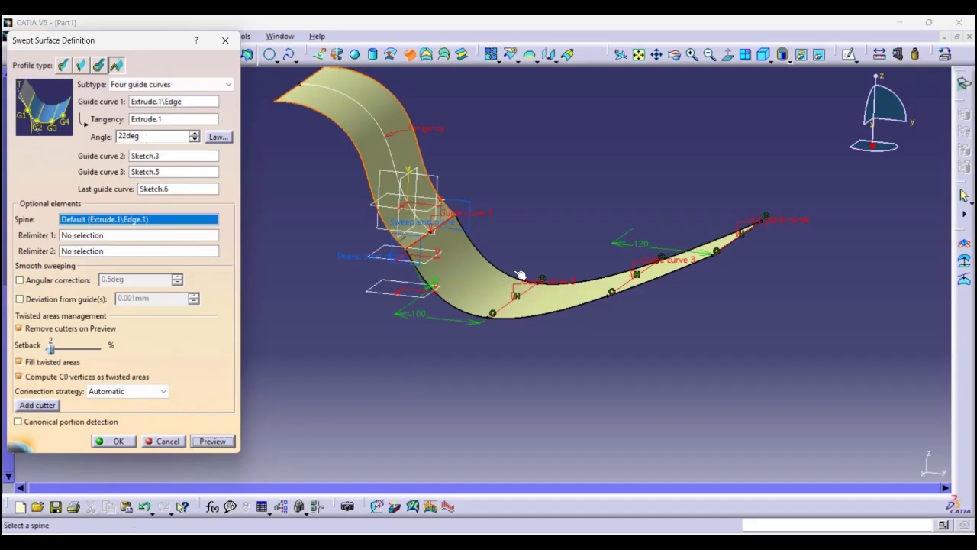
{"action": "middle_click_drag", "start_coordinate": [442, 300], "coordinate": [427, 237]}
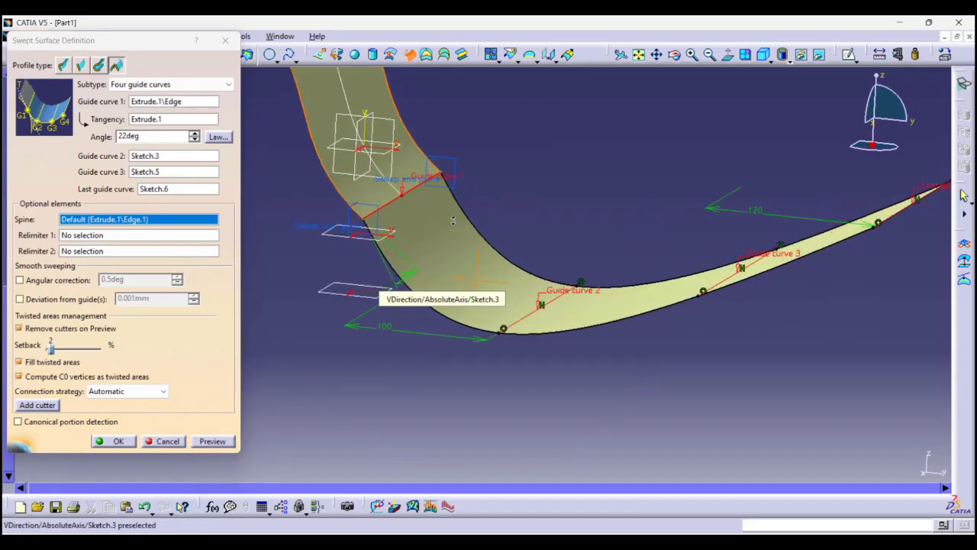
{"action": "middle_click_drag", "start_coordinate": [377, 278], "coordinate": [386, 200]}
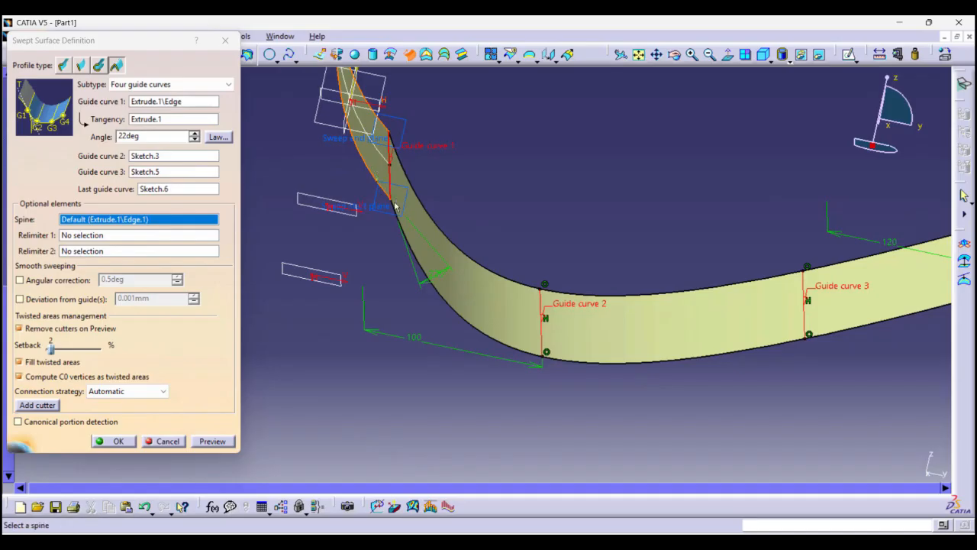
Try to preview the sweep with a tangency angle of -3°.
{"action": "left_click", "coordinate": [194, 140]}
{"action": "left_click", "coordinate": [195, 140]}
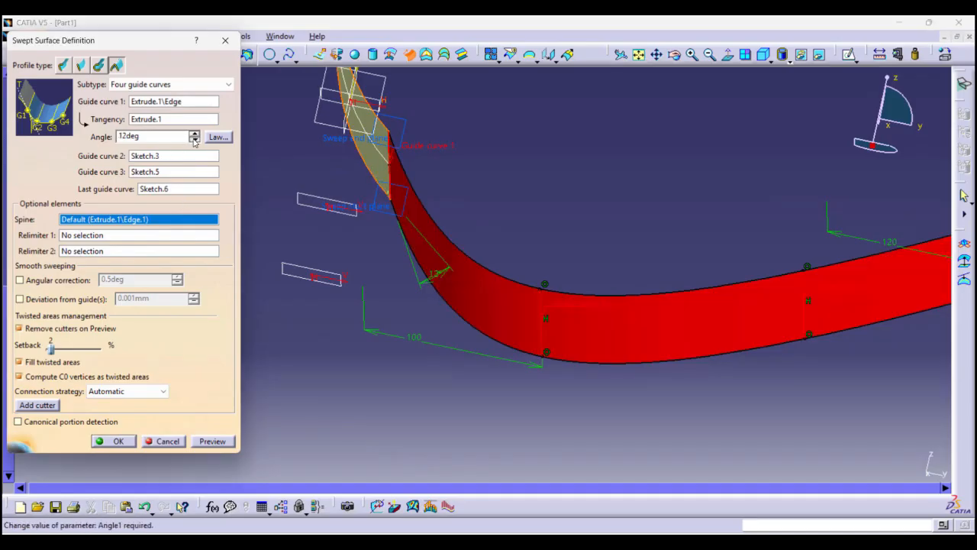
{"action": "left_click", "coordinate": [195, 140]}
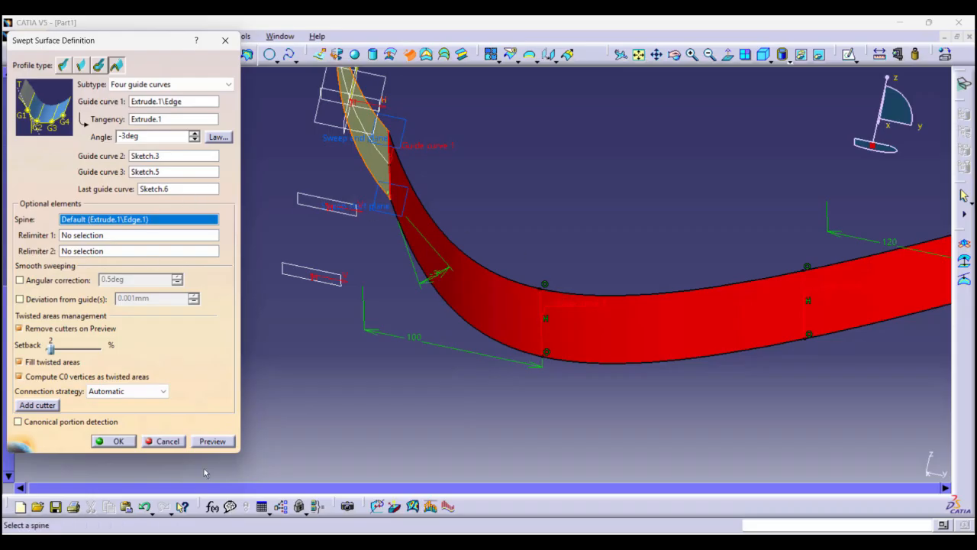
{"action": "left_click", "coordinate": [214, 443]}
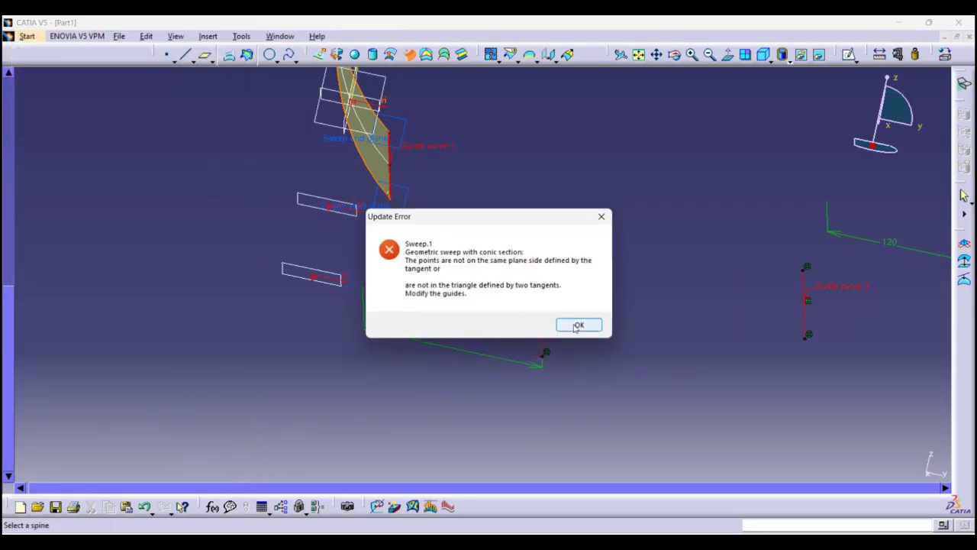
Dismiss the update error, set the tangency angle back to 0°, and create the swept surface.
{"action": "left_click", "coordinate": [578, 326]}
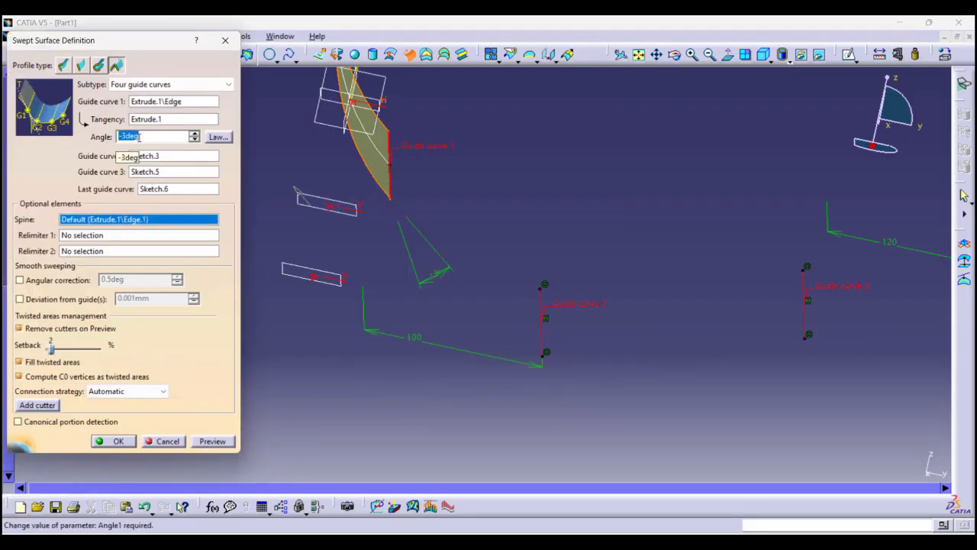
{"action": "key", "text": "BackSpace"}
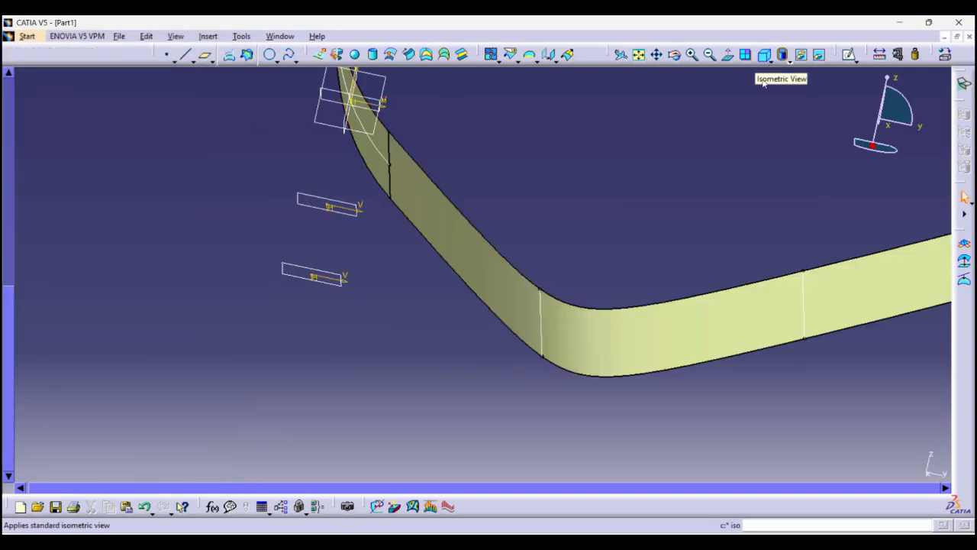
{"action": "left_click", "coordinate": [763, 55]}
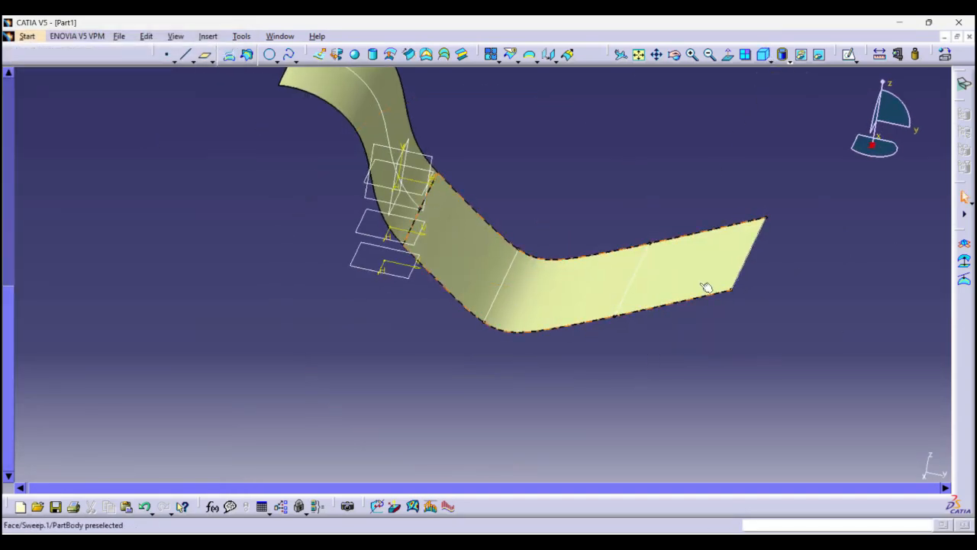
Reopen the four-guide-curve sweep's definition and set its tangency angle to 10°.
{"action": "left_click", "coordinate": [484, 257]}
{"action": "double_click", "coordinate": [484, 258]}
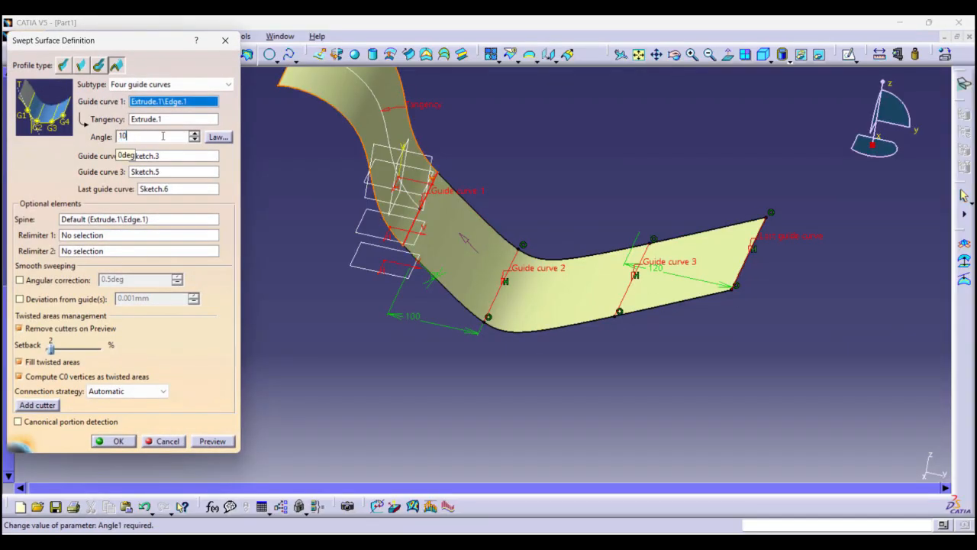
{"action": "key", "text": "Return"}
Reshape the extruded surface's profile spline by moving its upper end point and next two control points up and outward, and exit the sketch.
{"action": "middle_click_drag", "start_coordinate": [489, 256], "coordinate": [425, 165]}
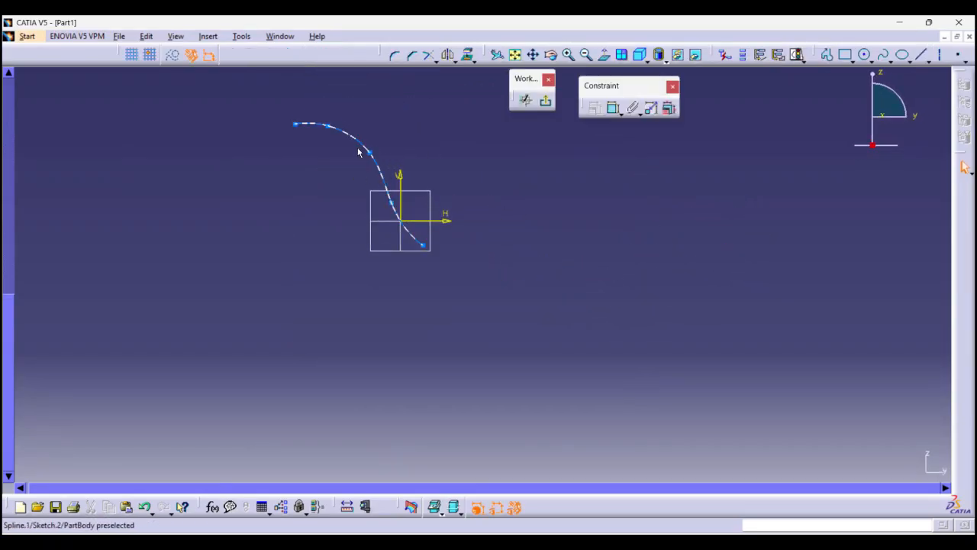
{"action": "left_click_drag", "start_coordinate": [295, 125], "coordinate": [237, 95]}
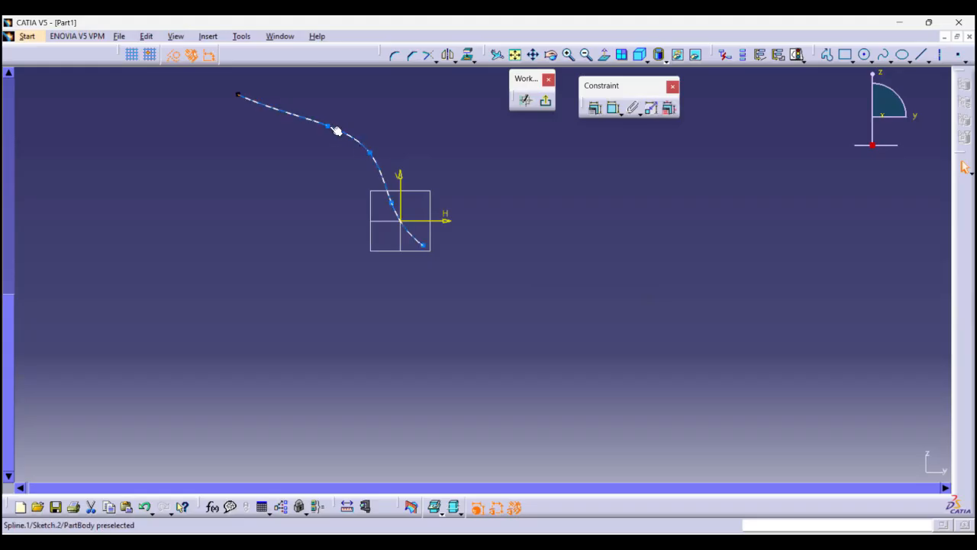
{"action": "left_click_drag", "start_coordinate": [298, 112], "coordinate": [291, 101]}
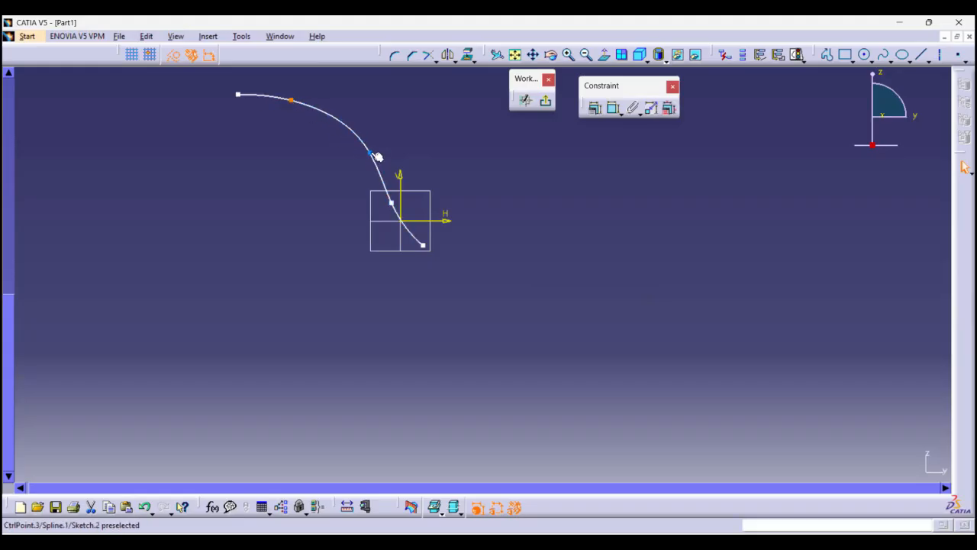
{"action": "mouse_move", "coordinate": [371, 154]}
{"action": "left_mouse_down"}
{"action": "mouse_move", "coordinate": [342, 147]}
{"action": "mouse_move", "coordinate": [357, 146]}
{"action": "left_mouse_up"}
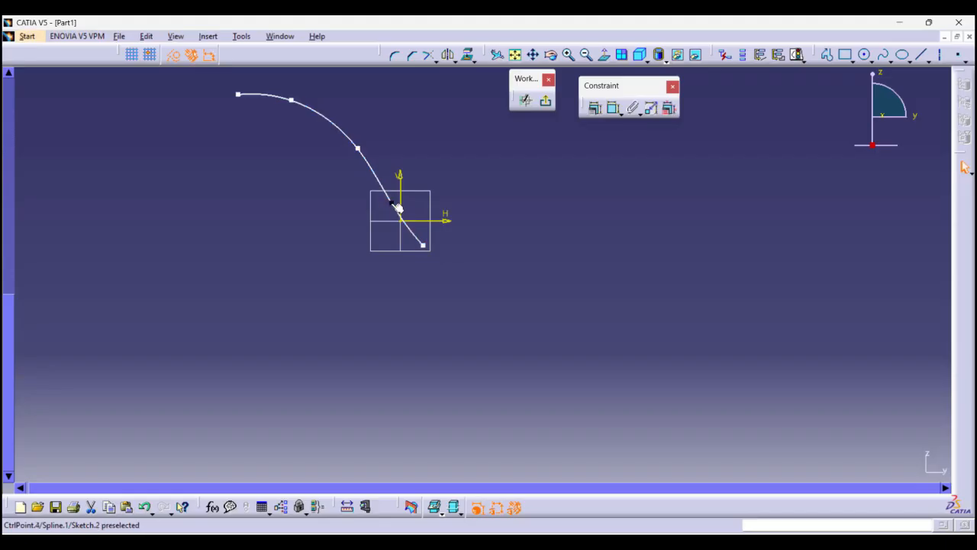
{"action": "left_click", "coordinate": [545, 100]}
Reopen the four-guide-curve sweep's definition and apply a tangency angle of 5°.
{"action": "left_click", "coordinate": [551, 196]}
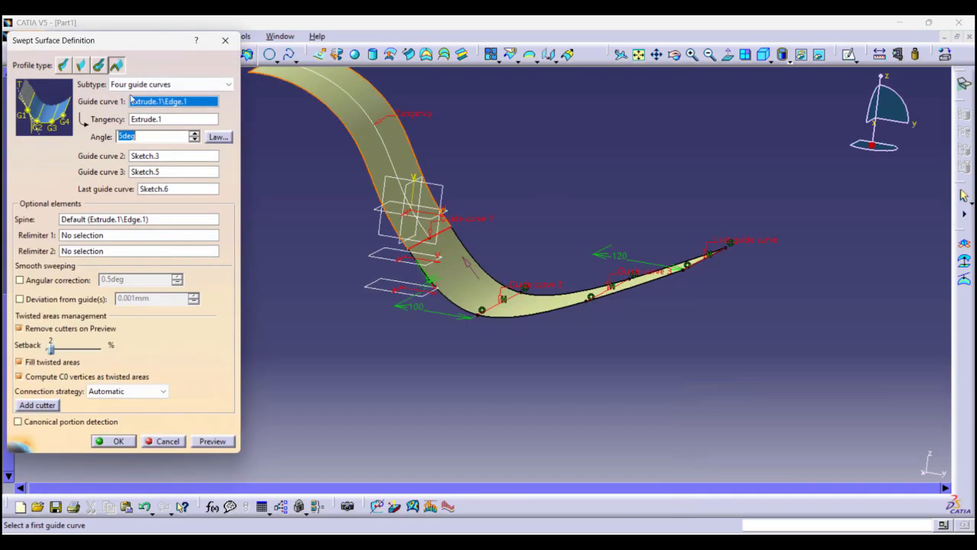
{"action": "key", "text": "Return"}
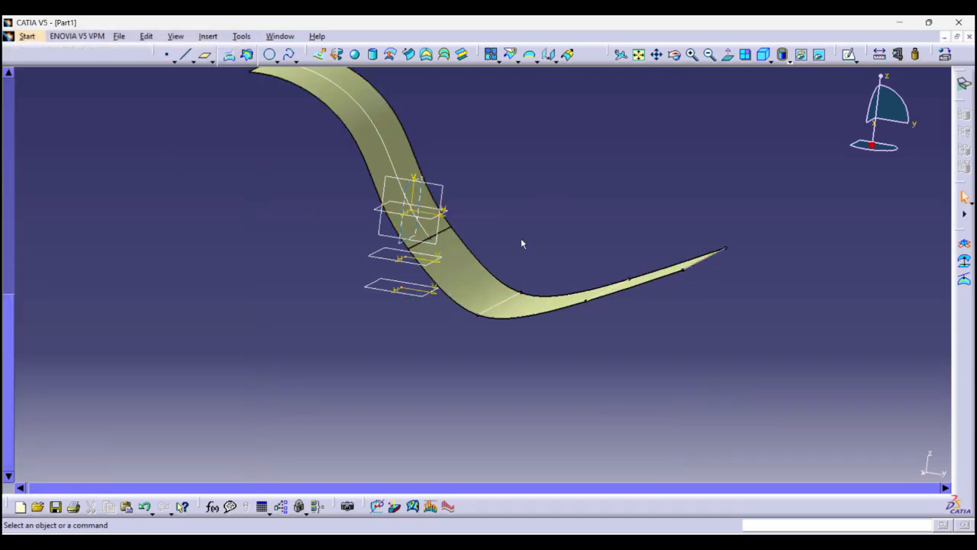
{"action": "middle_click_drag", "start_coordinate": [450, 243], "coordinate": [568, 162]}
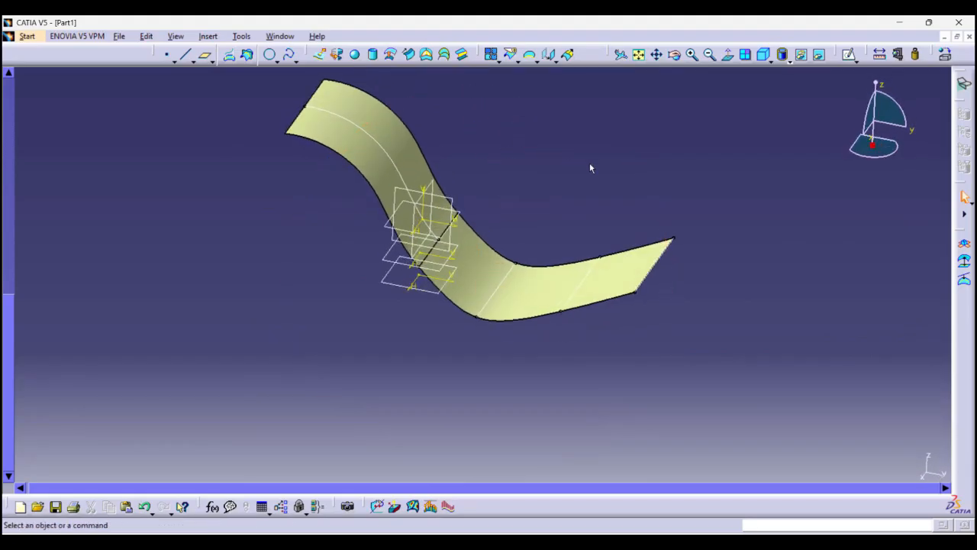
{"action": "left_click", "coordinate": [410, 55]}
{"action": "left_click", "coordinate": [168, 84]}
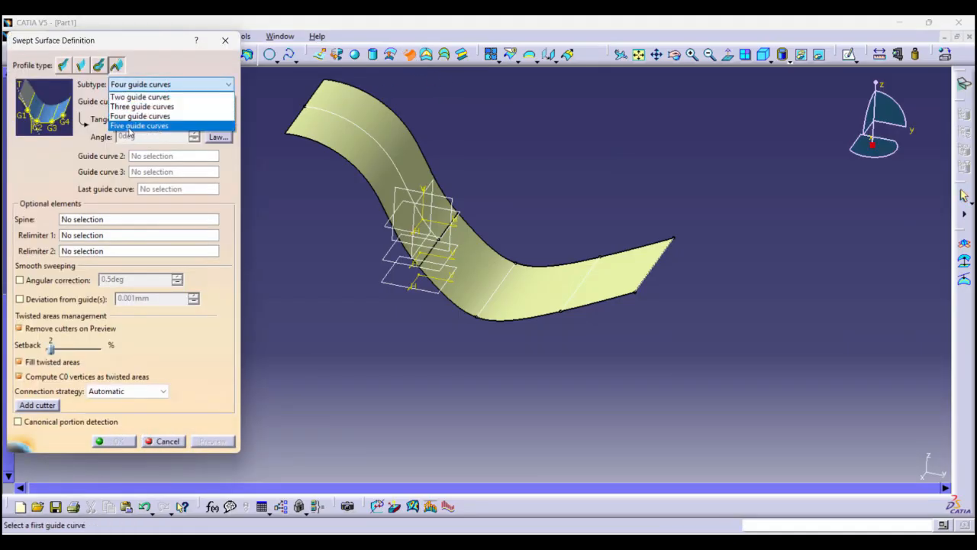
{"action": "left_click", "coordinate": [173, 126]}
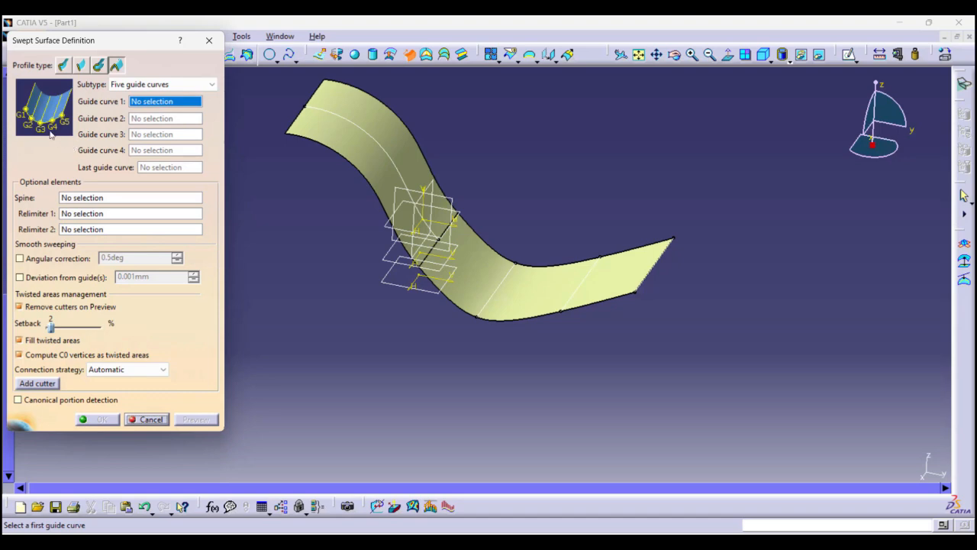
{"action": "left_click", "coordinate": [152, 419]}
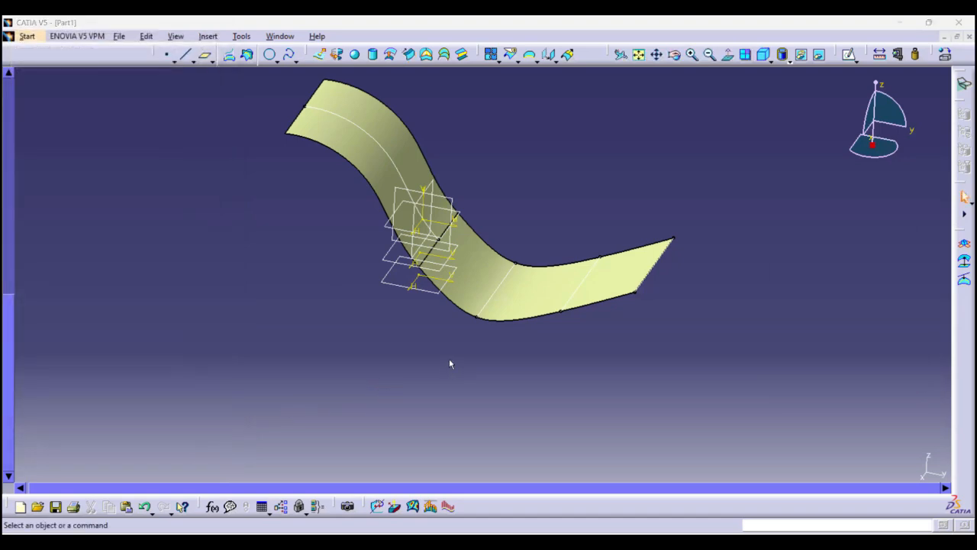
Create a new part document named "with five guide curves" with hybrid design enabled.
{"action": "key", "text": "ctrl+n"}
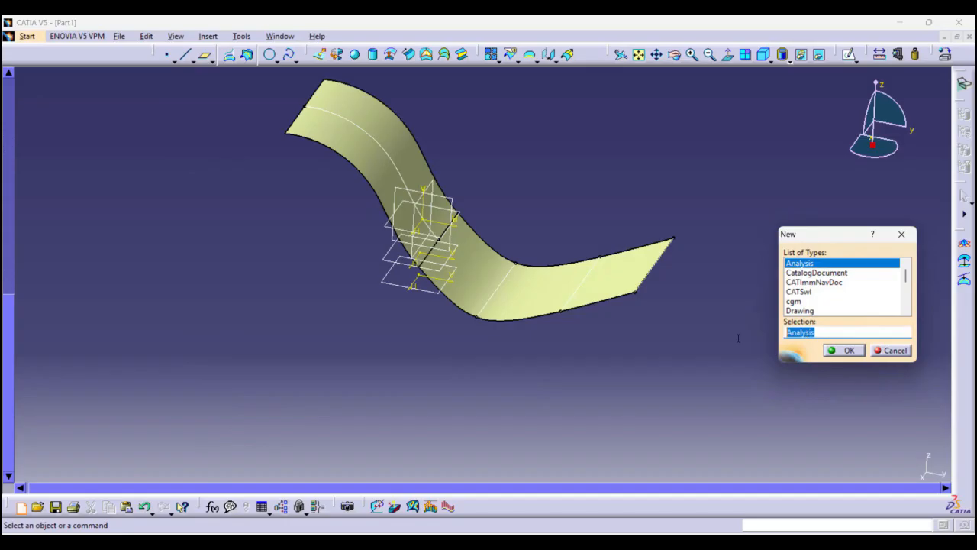
{"action": "type", "text": "Part"}
{"action": "left_click", "coordinate": [844, 349]}
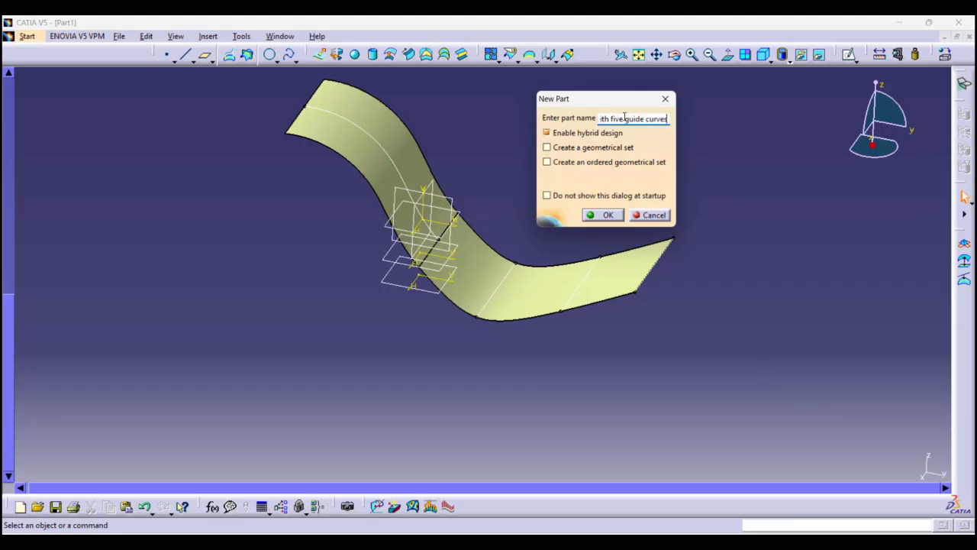
{"action": "left_click", "coordinate": [600, 215]}
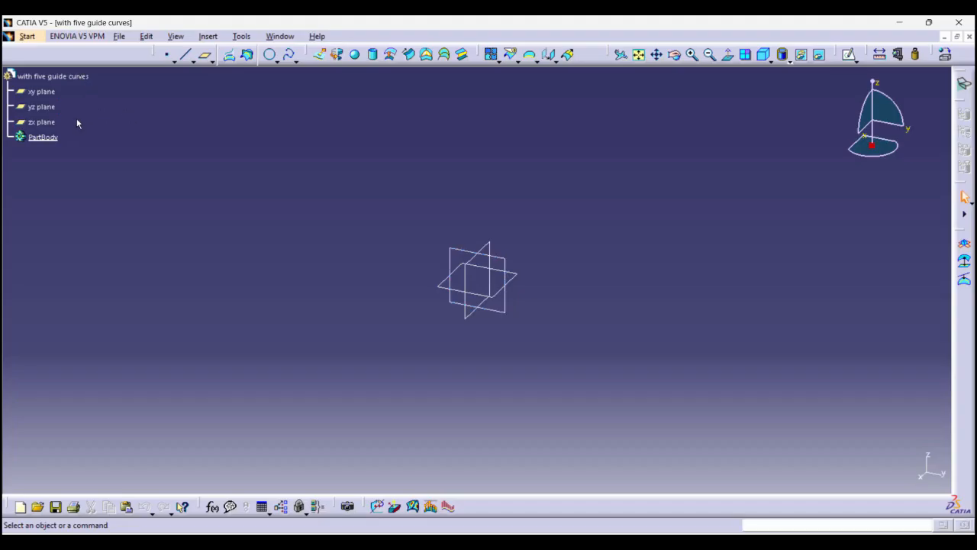
{"action": "scroll", "coordinate": [76, 122], "scroll_direction": "up", "scroll_amount": 3, "text": "ctrl"}
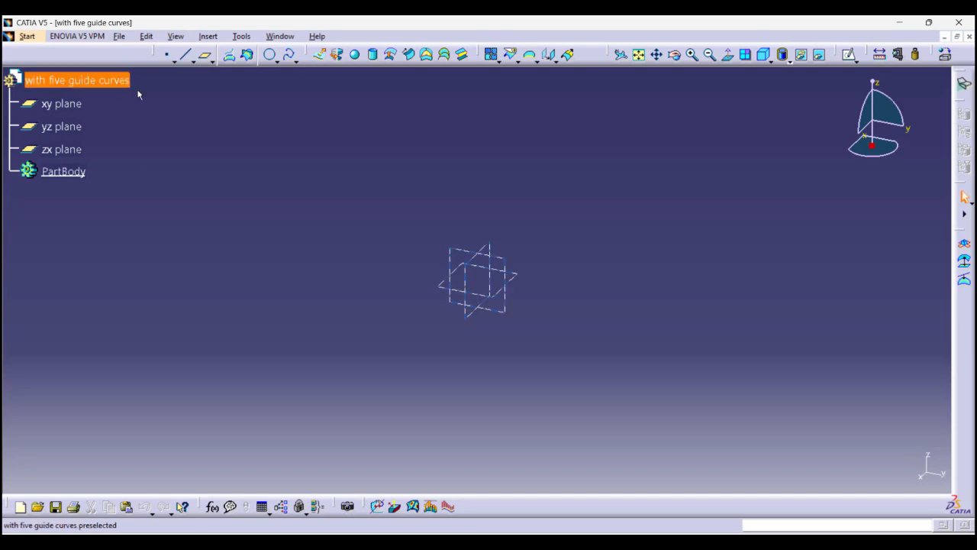
Sketch a vertical line about 98 mm long on the xy plane, running along the V axis and ending at the origin.
{"action": "left_click", "coordinate": [518, 280]}
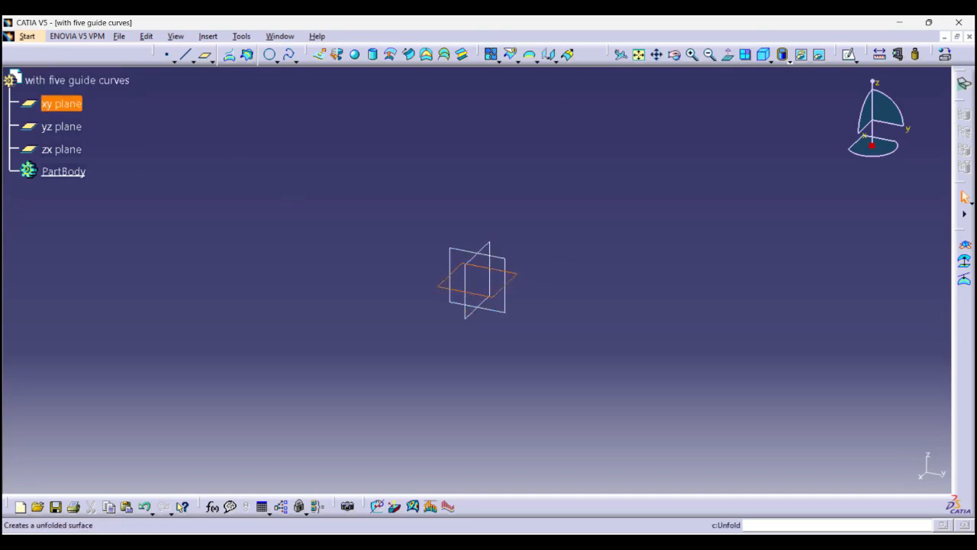
{"action": "left_click", "coordinate": [850, 55]}
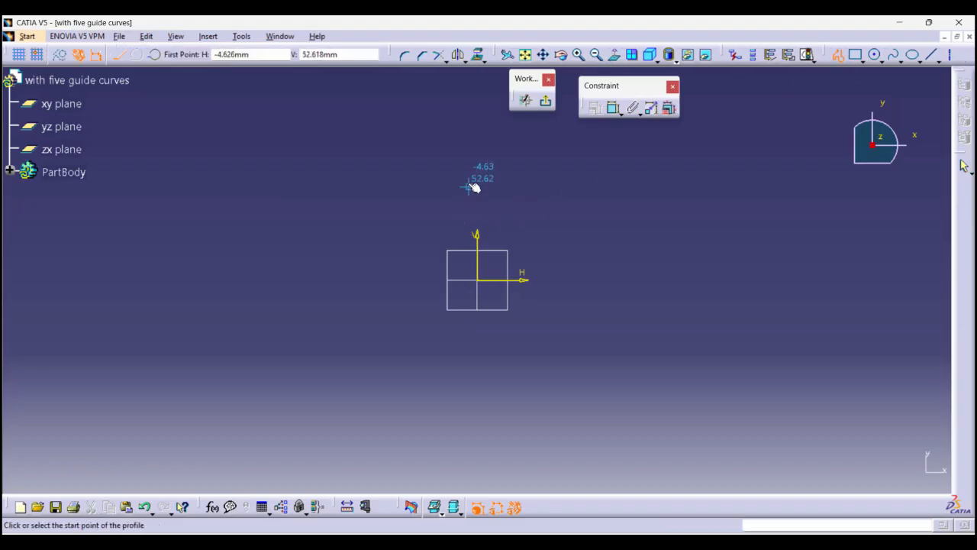
{"action": "left_click", "coordinate": [480, 102]}
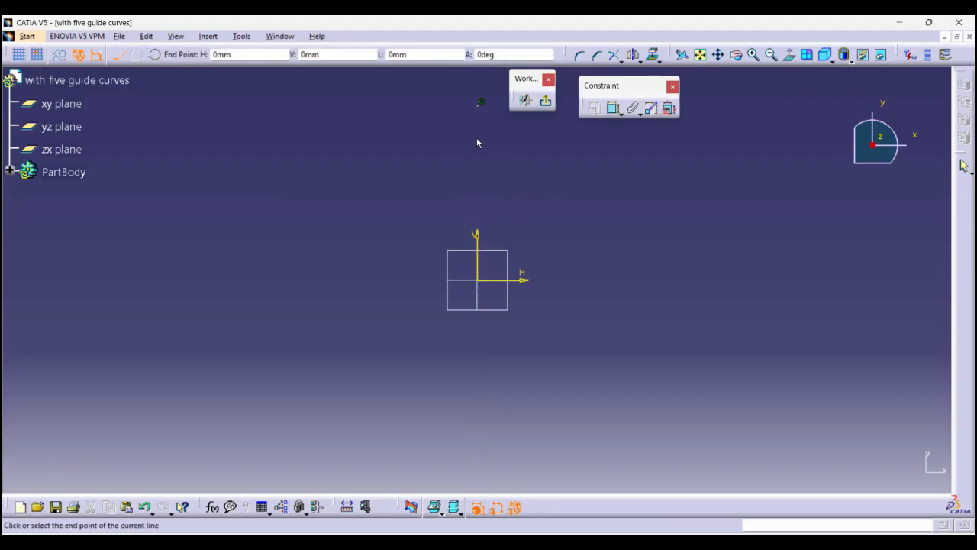
{"action": "double_click", "coordinate": [477, 279]}
Dimension the vertical line's length, set it to 120 mm, and exit the sketch.
{"action": "left_click", "coordinate": [613, 108]}
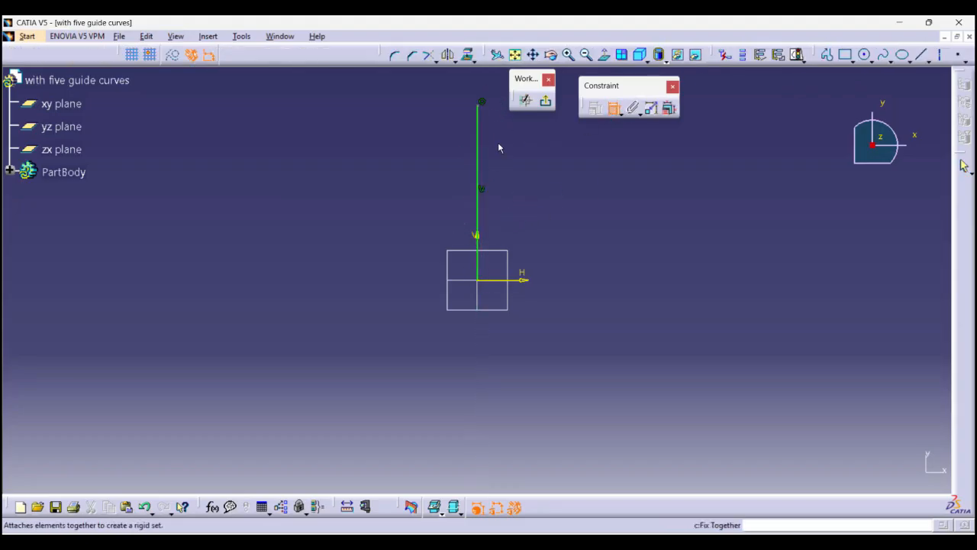
{"action": "left_click", "coordinate": [477, 153]}
{"action": "left_click", "coordinate": [462, 159]}
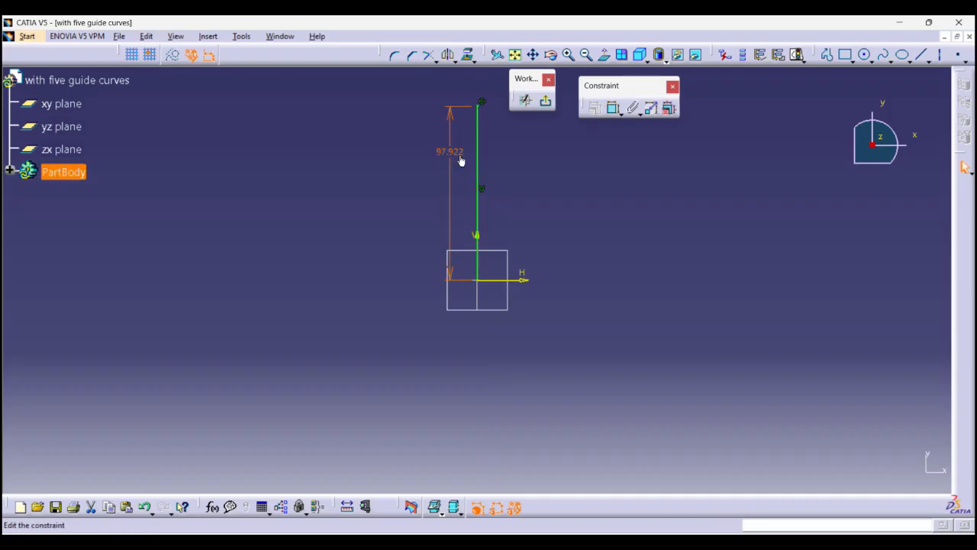
{"action": "double_click", "coordinate": [458, 156]}
{"action": "key", "text": "Return"}
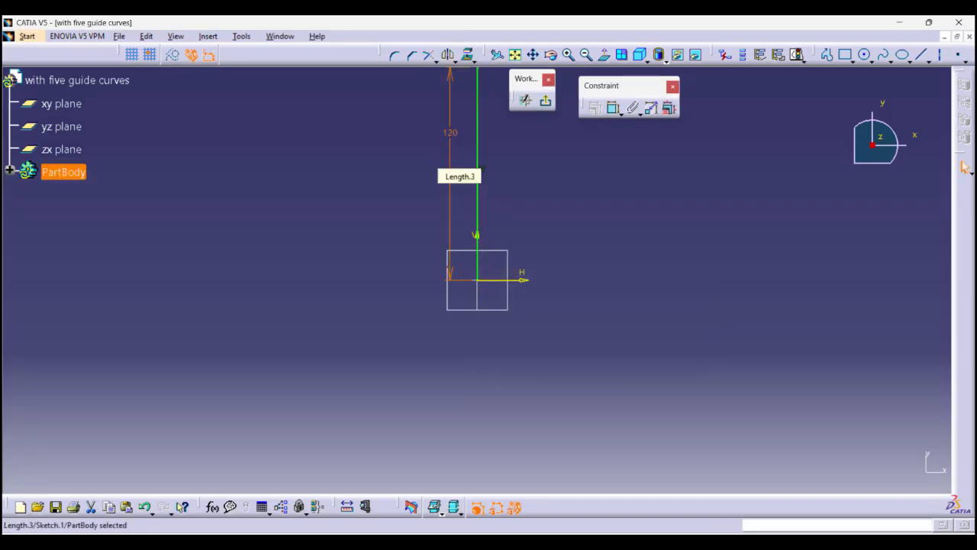
{"action": "left_click", "coordinate": [653, 350]}
{"action": "middle_click_drag", "start_coordinate": [609, 330], "coordinate": [480, 308]}
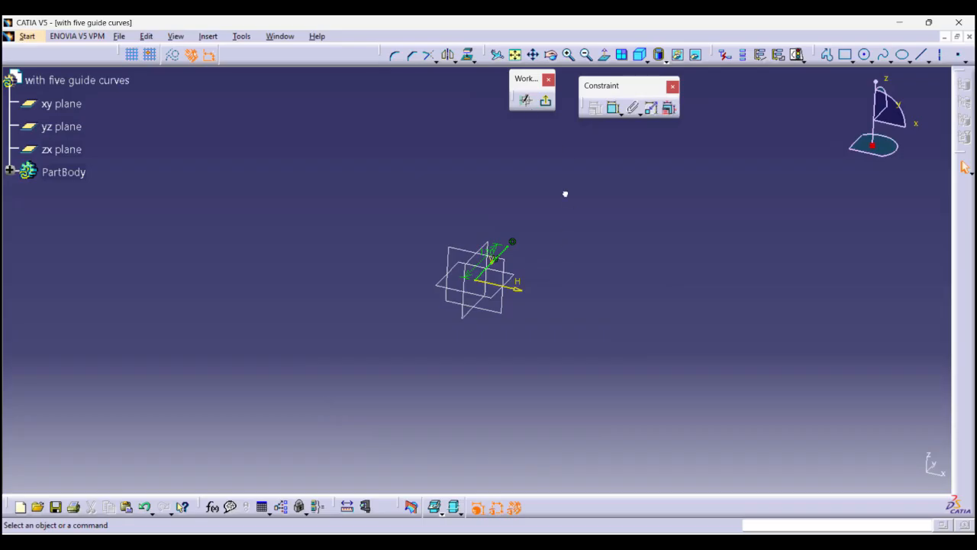
{"action": "left_click", "coordinate": [545, 100]}
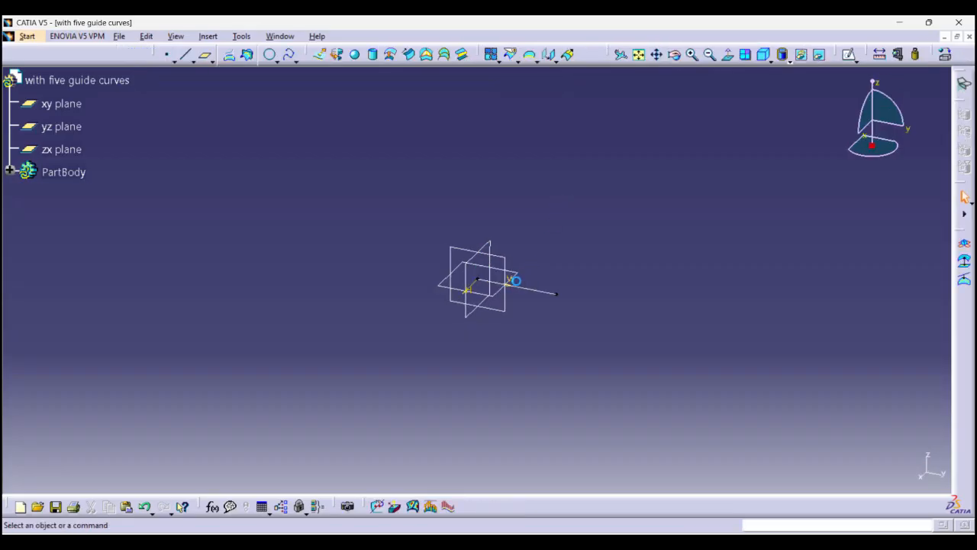
Create a plane offset 25 mm above the xy plane and a second plane offset 25 mm above the first.
{"action": "left_click", "coordinate": [206, 56]}
{"action": "left_click", "coordinate": [524, 276]}
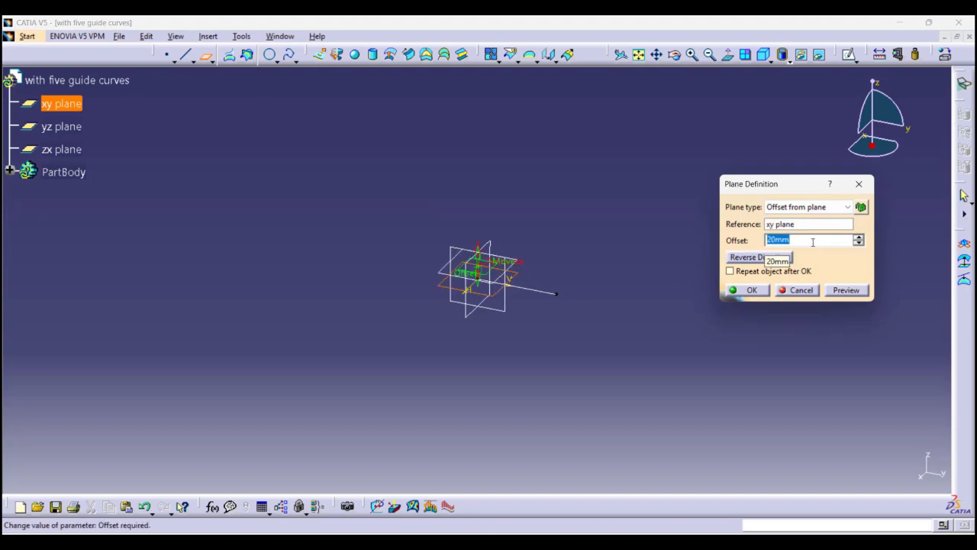
{"action": "key", "text": "Return"}
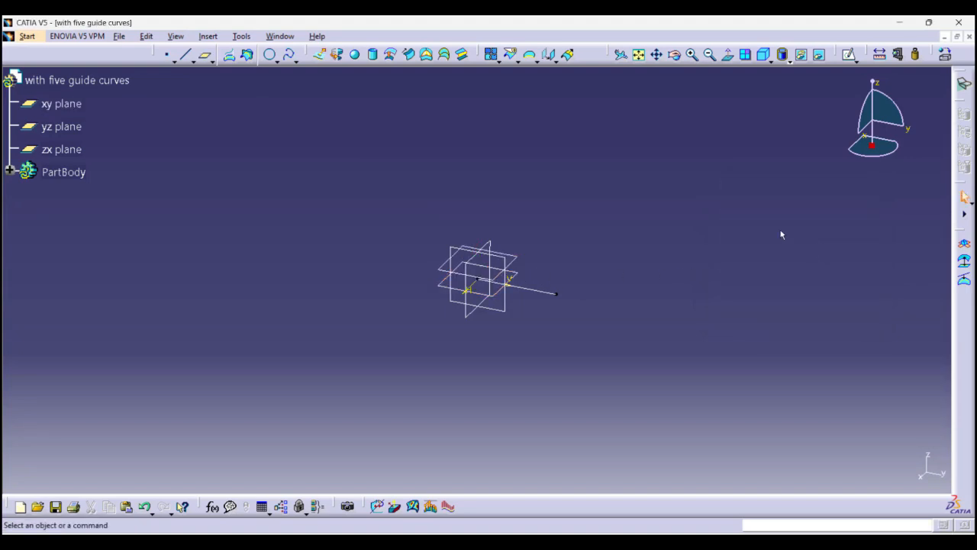
{"action": "left_click", "coordinate": [205, 55]}
{"action": "left_click", "coordinate": [517, 265]}
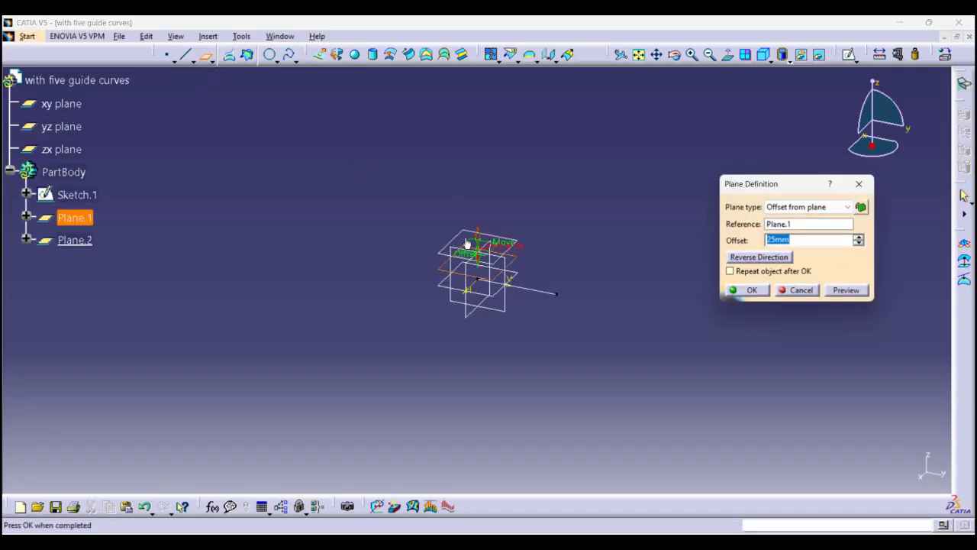
{"action": "left_click", "coordinate": [751, 291]}
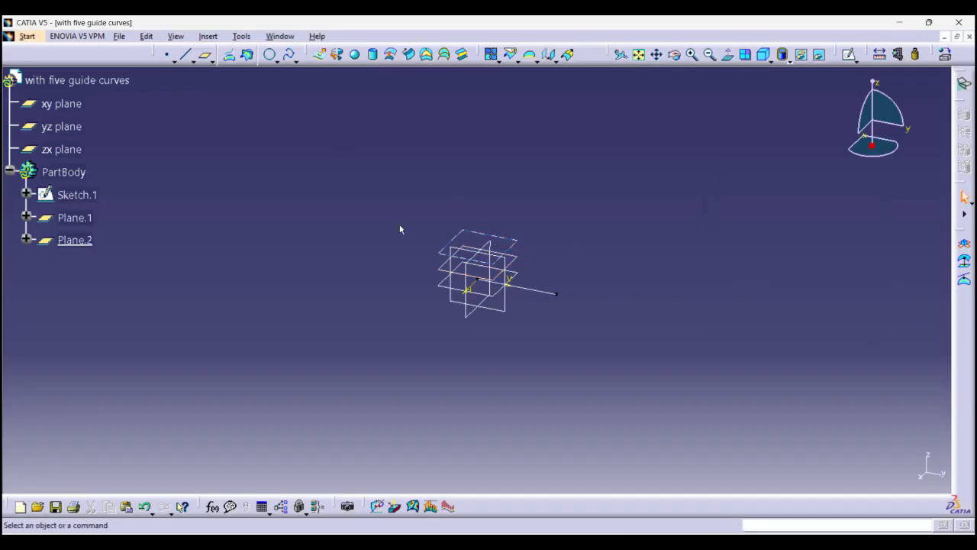
Sketch a vertical line about 121 mm long on the first offset plane, on the negative H side of the first guide line.
{"action": "middle_click_drag", "start_coordinate": [494, 322], "coordinate": [519, 266]}
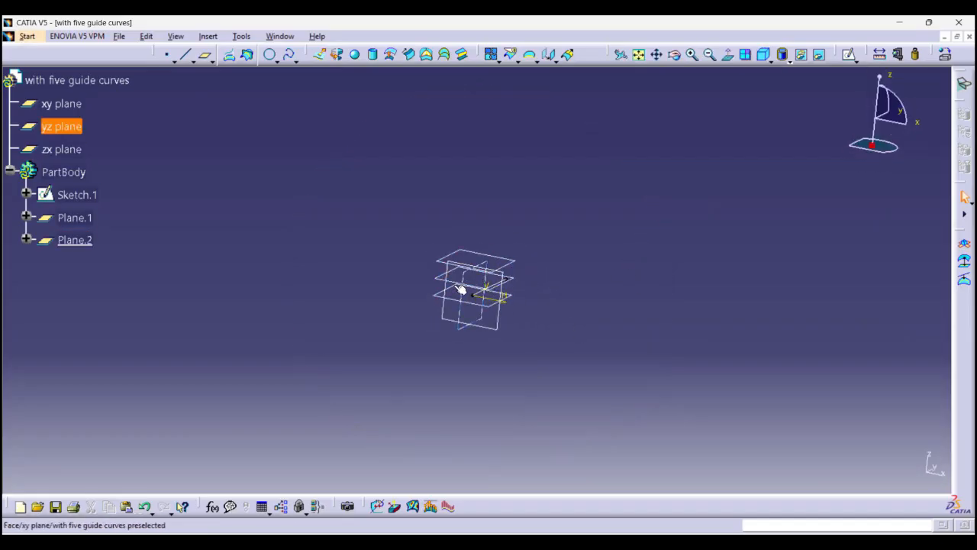
{"action": "left_click", "coordinate": [476, 282]}
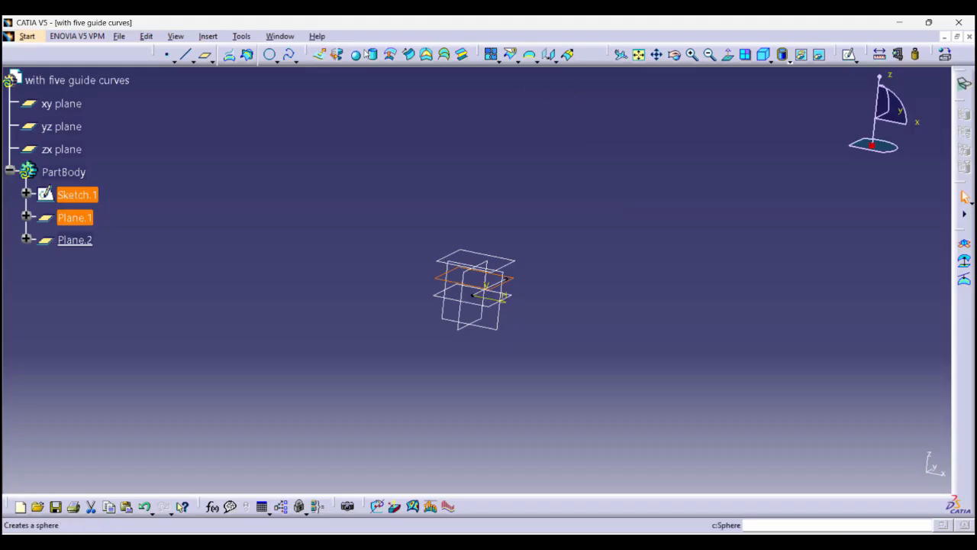
{"action": "left_click", "coordinate": [851, 54]}
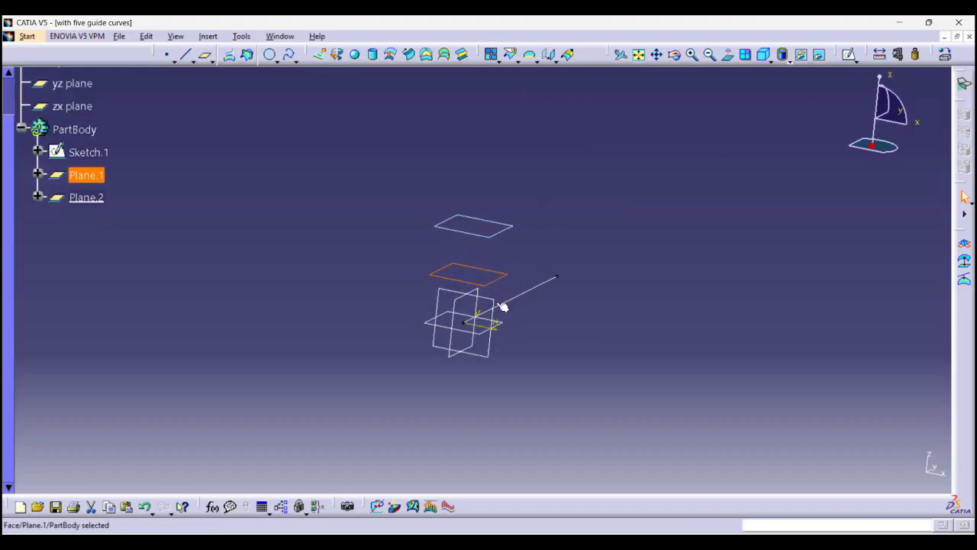
{"action": "left_click", "coordinate": [848, 54]}
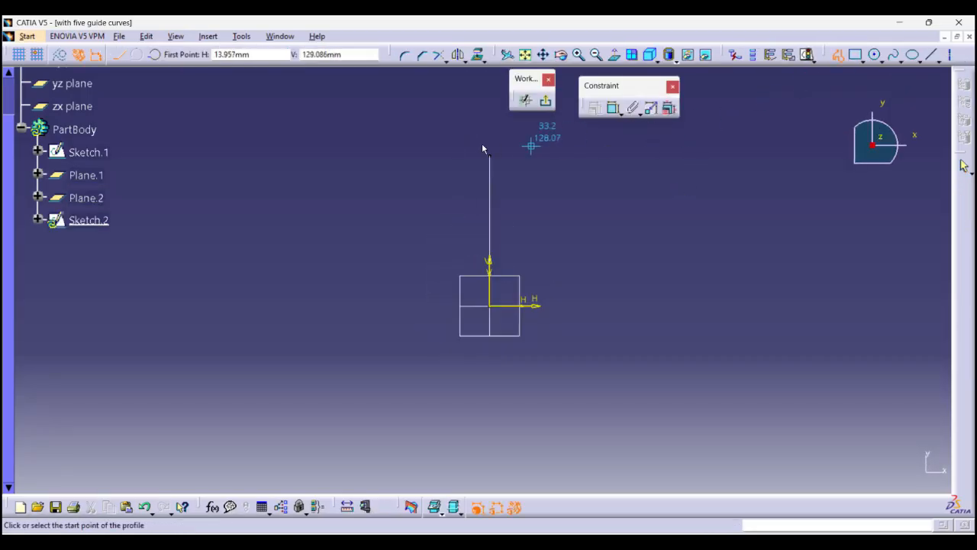
{"action": "left_click", "coordinate": [382, 150]}
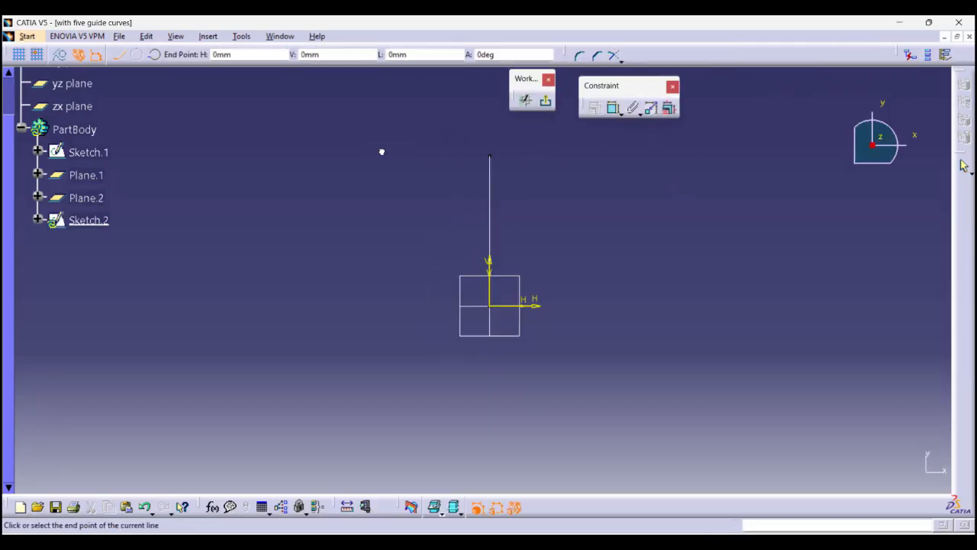
{"action": "double_click", "coordinate": [382, 301]}
Dimension the new vertical line's length and set it to 120 mm.
{"action": "left_click", "coordinate": [620, 112]}
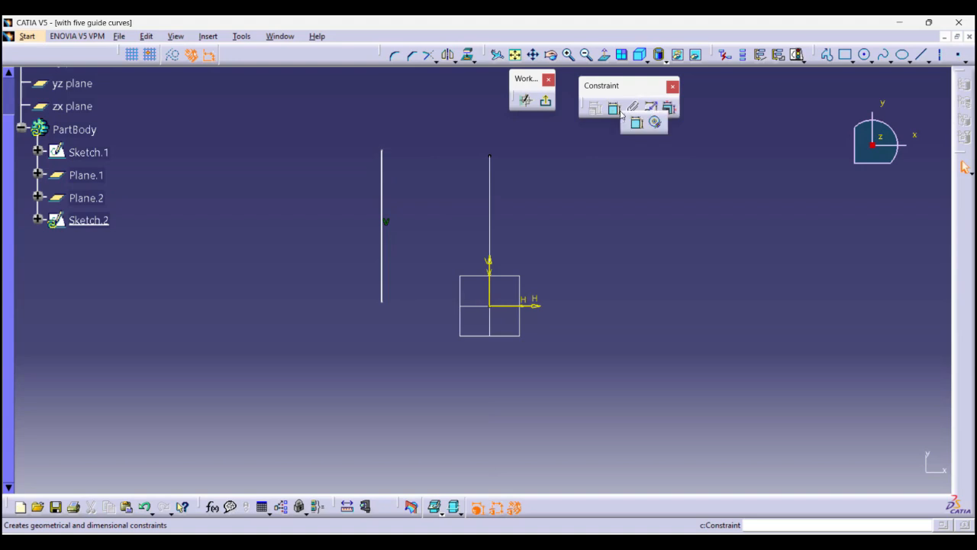
{"action": "left_click", "coordinate": [635, 123]}
{"action": "left_click", "coordinate": [381, 179]}
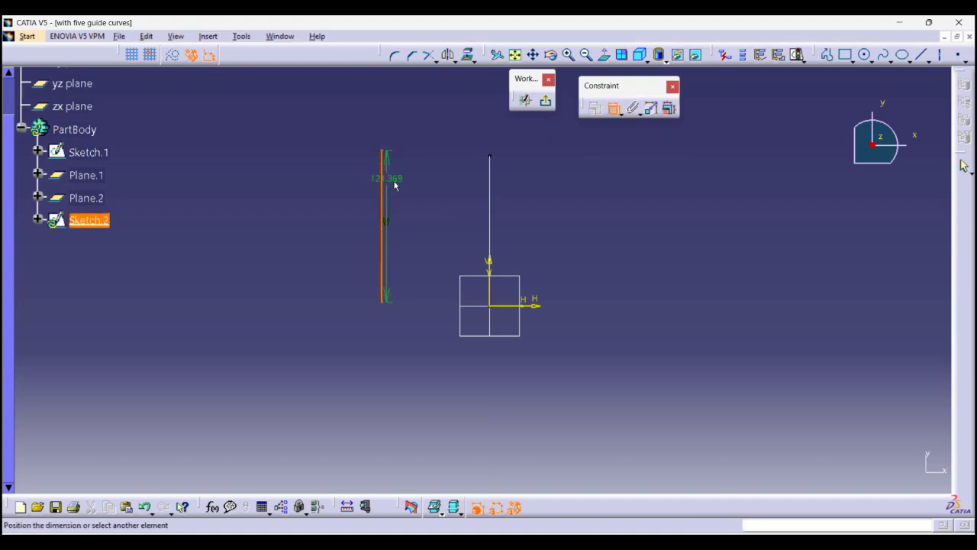
{"action": "left_click", "coordinate": [416, 180]}
{"action": "double_click", "coordinate": [419, 179]}
{"action": "type", "text": "1"}
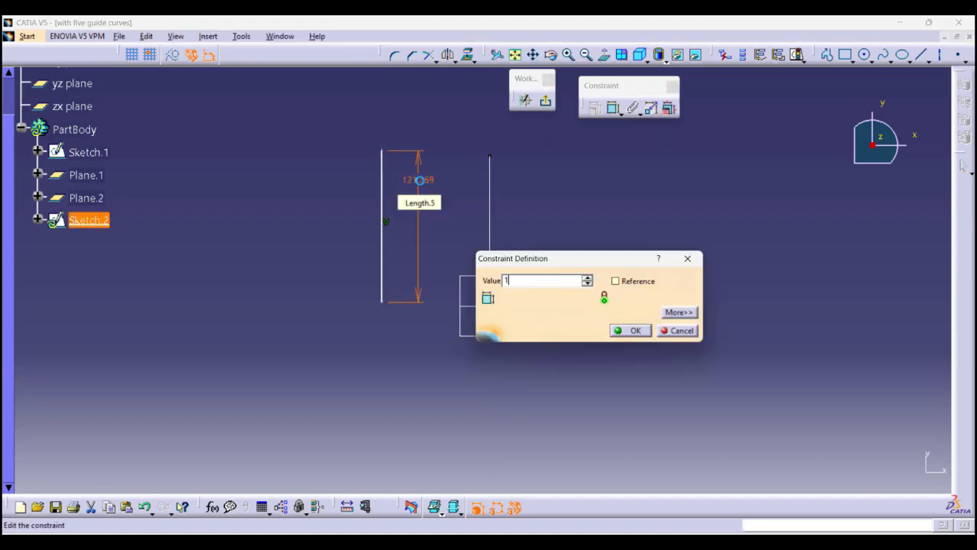
{"action": "type", "text": "20mm"}
{"action": "key", "text": "Return"}
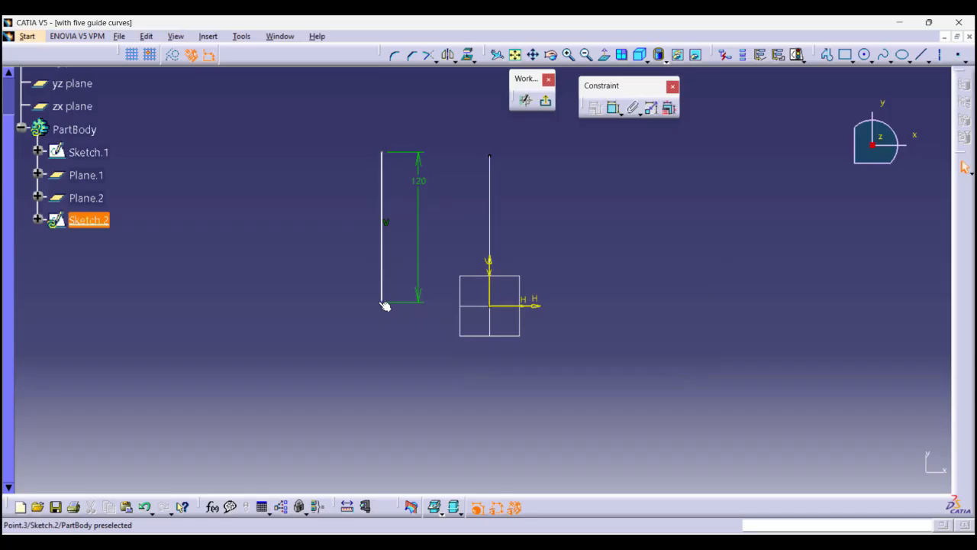
Constrain the lower end point of the 120 mm line to be coincident with the H axis.
{"action": "left_click_drag", "start_coordinate": [386, 306], "coordinate": [390, 306]}
{"action": "left_click", "coordinate": [506, 305], "text": "ctrl"}
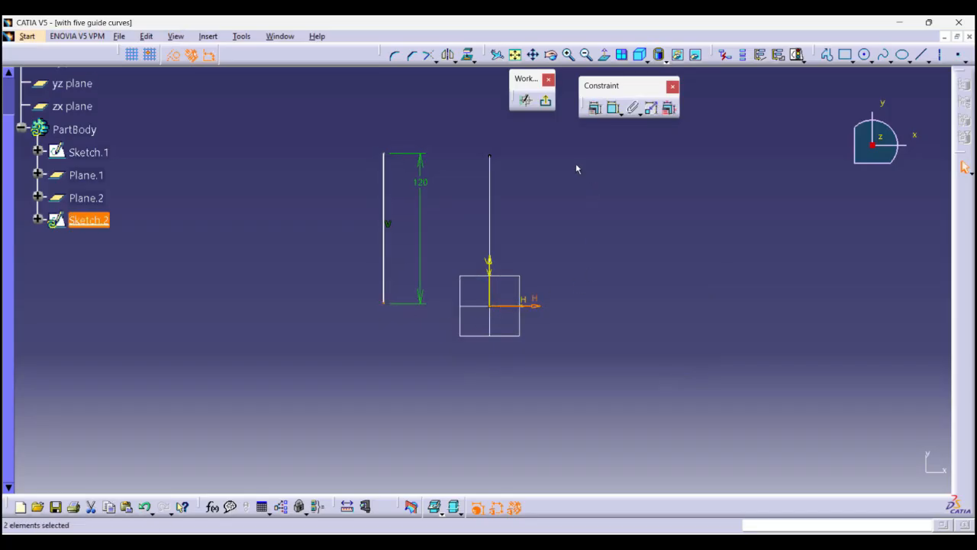
{"action": "left_click", "coordinate": [594, 107]}
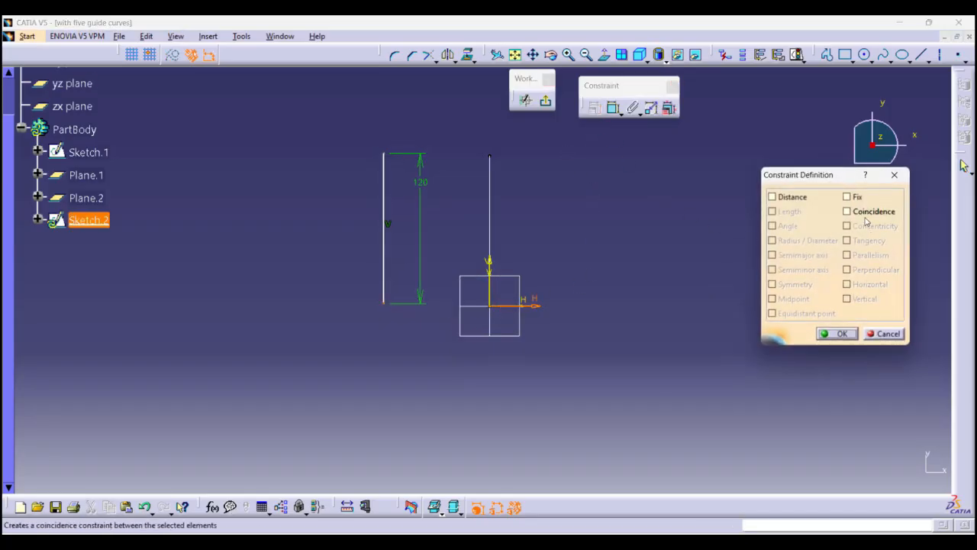
{"action": "left_click", "coordinate": [846, 211]}
{"action": "left_click", "coordinate": [840, 333]}
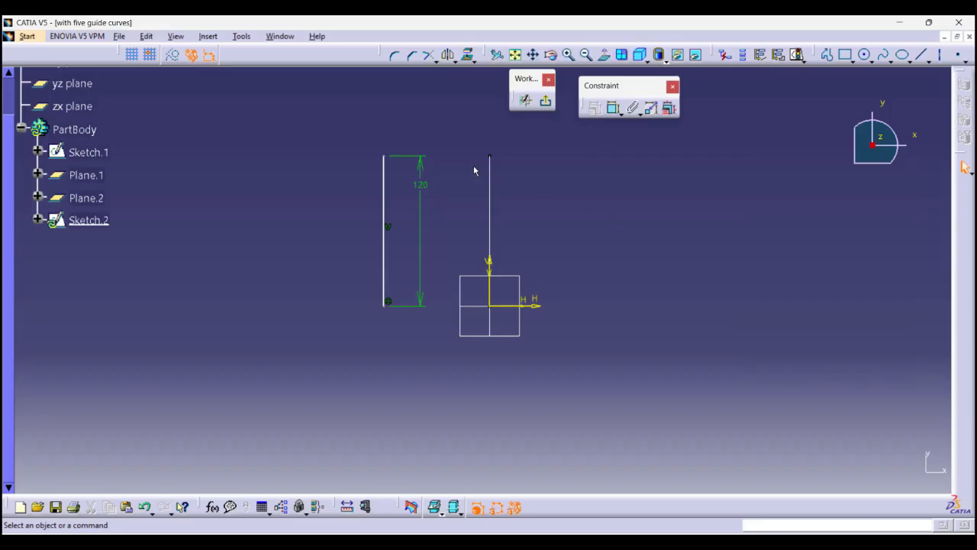
Set the distance between the second guide line and the first guide line to 80 mm, and exit the sketch.
{"action": "left_click", "coordinate": [615, 106]}
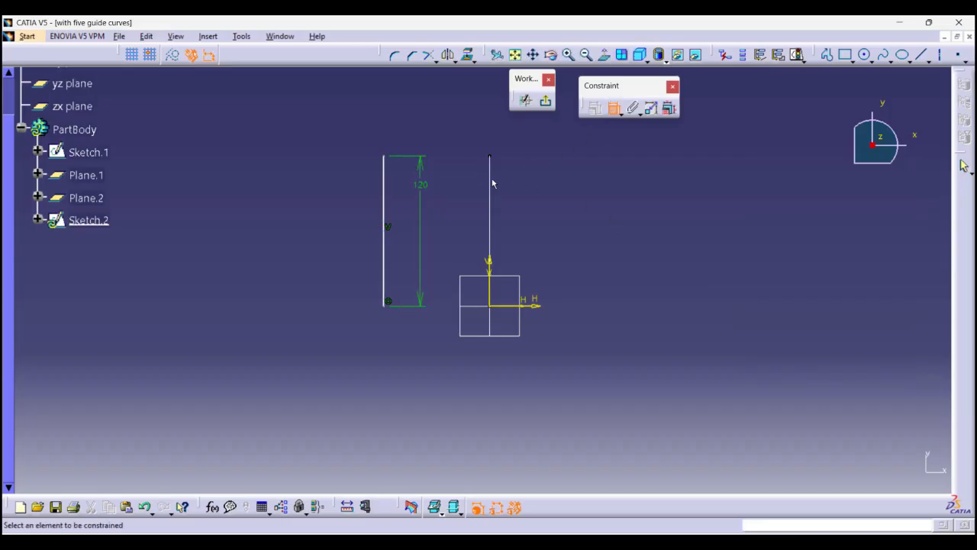
{"action": "left_click", "coordinate": [490, 191]}
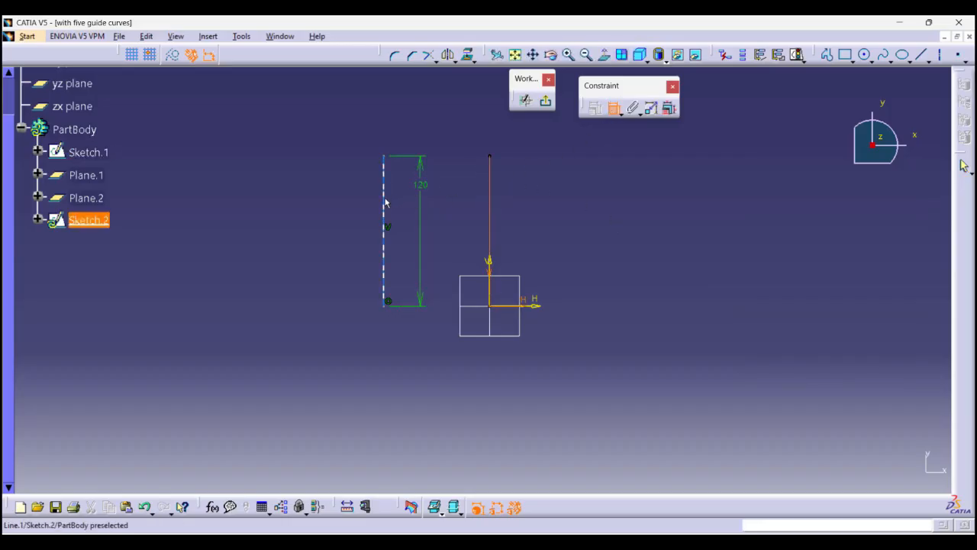
{"action": "left_click", "coordinate": [384, 202]}
{"action": "left_click", "coordinate": [449, 124]}
{"action": "double_click", "coordinate": [445, 120]}
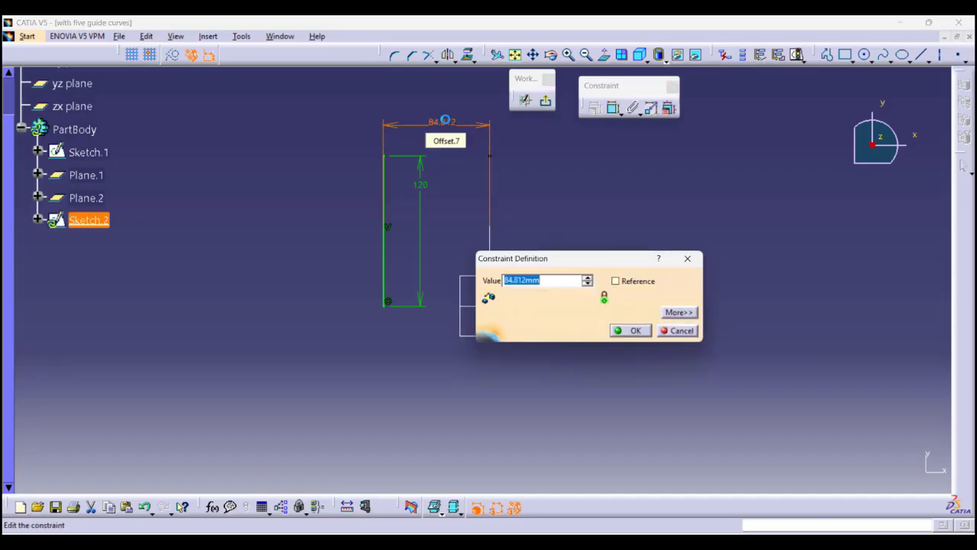
{"action": "key", "text": "Return"}
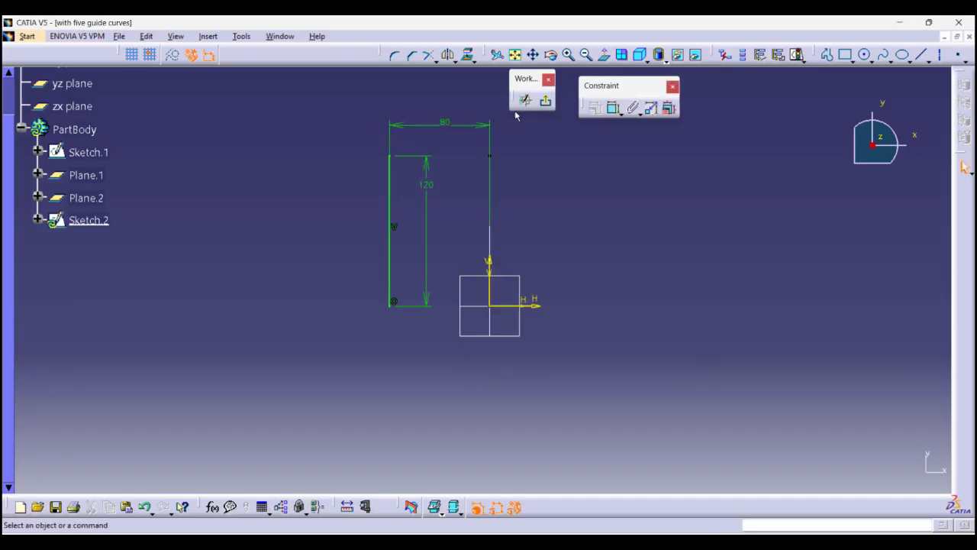
{"action": "left_click", "coordinate": [549, 103]}
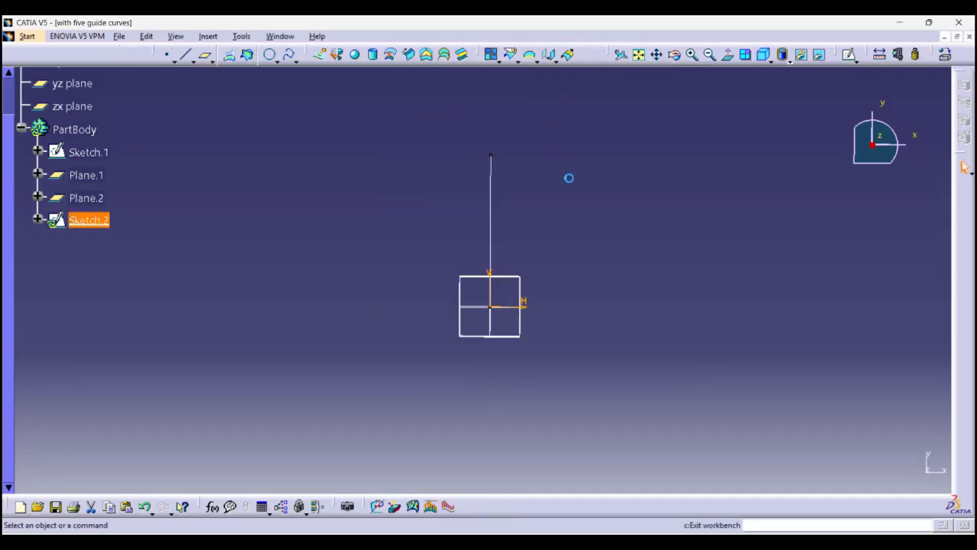
Sketch another vertical line about 121 mm long on the first offset plane, on the positive H side and ending on the H axis.
{"action": "left_click", "coordinate": [521, 290]}
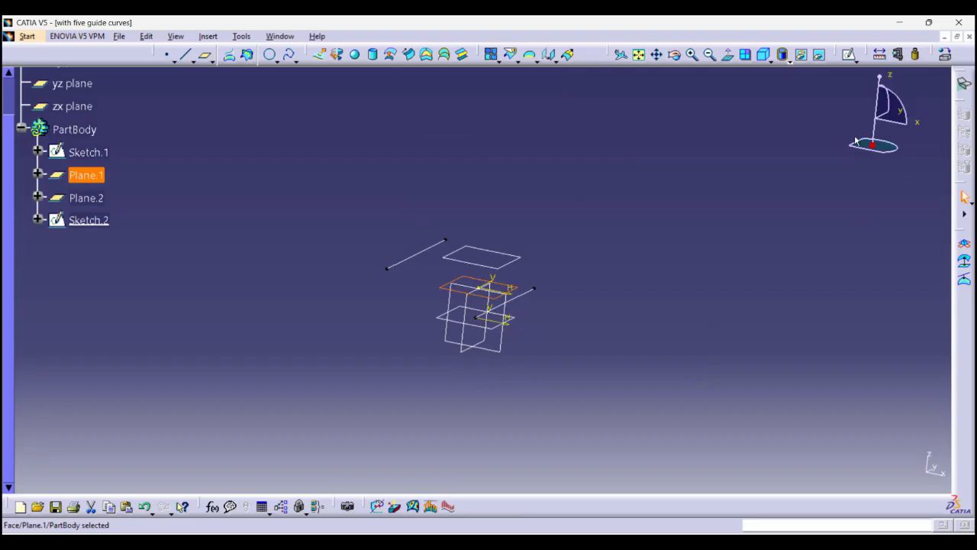
{"action": "left_click", "coordinate": [850, 55]}
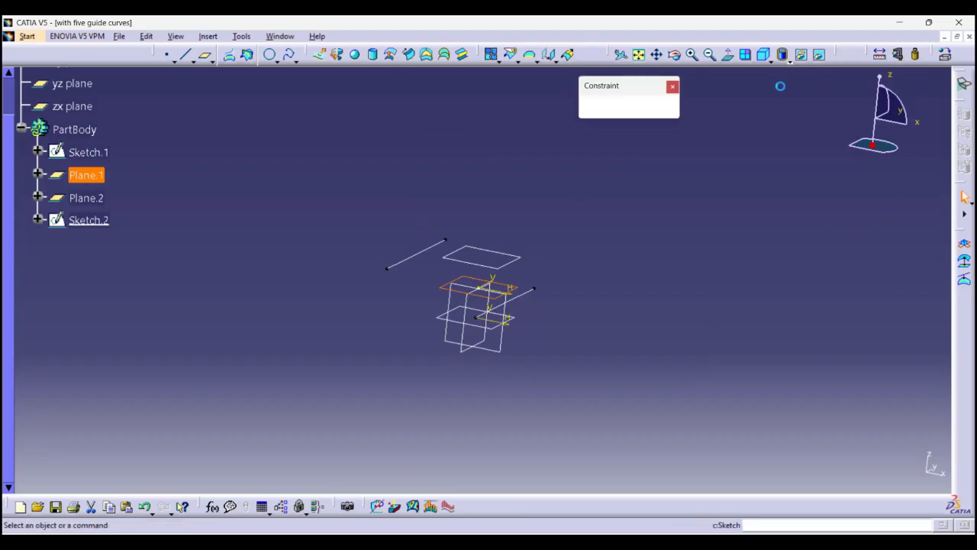
{"action": "left_click", "coordinate": [828, 55]}
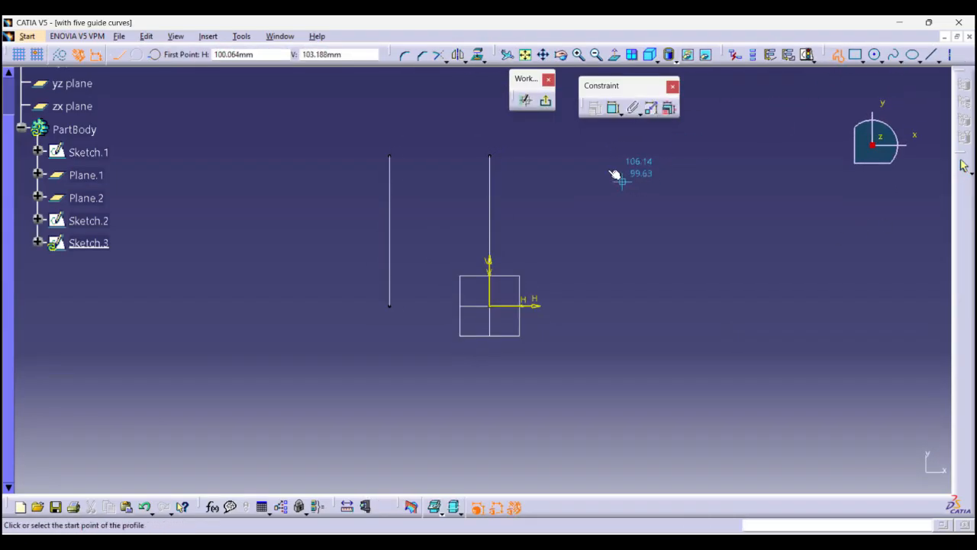
{"action": "left_click", "coordinate": [605, 155]}
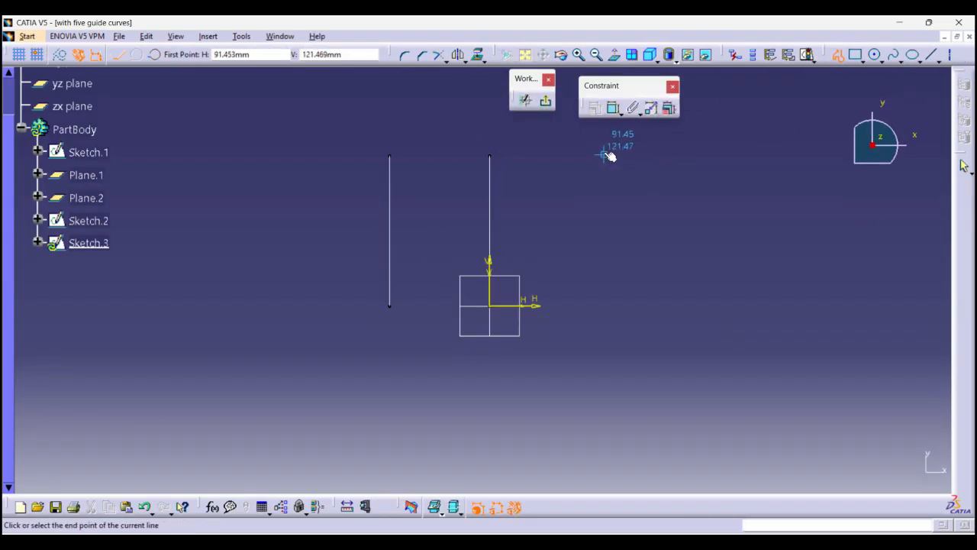
{"action": "left_click", "coordinate": [603, 305]}
{"action": "key", "text": "Escape"}
Dimension the length of the new vertical line on the positive H side and set it to 120 mm.
{"action": "left_click", "coordinate": [612, 108]}
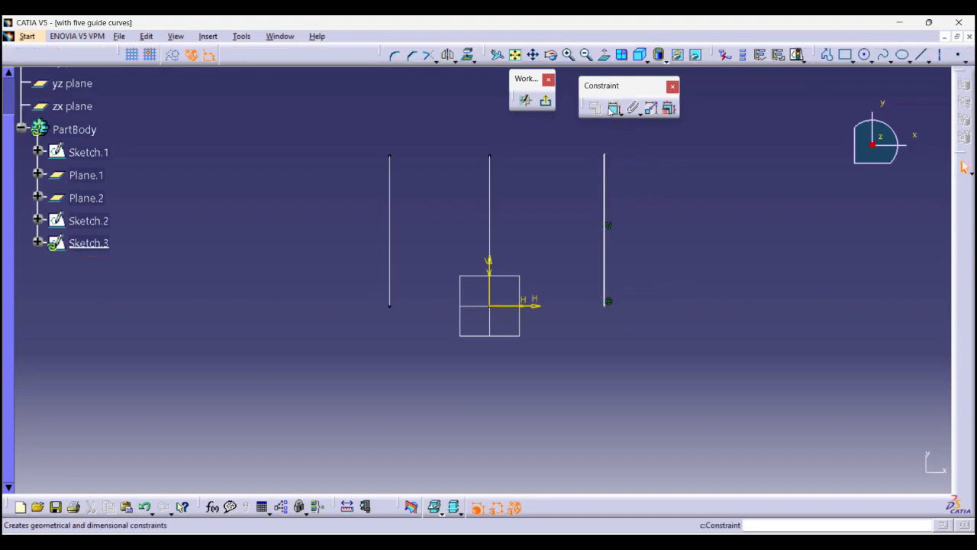
{"action": "left_click", "coordinate": [605, 185]}
{"action": "left_click", "coordinate": [635, 193]}
{"action": "double_click", "coordinate": [631, 191]}
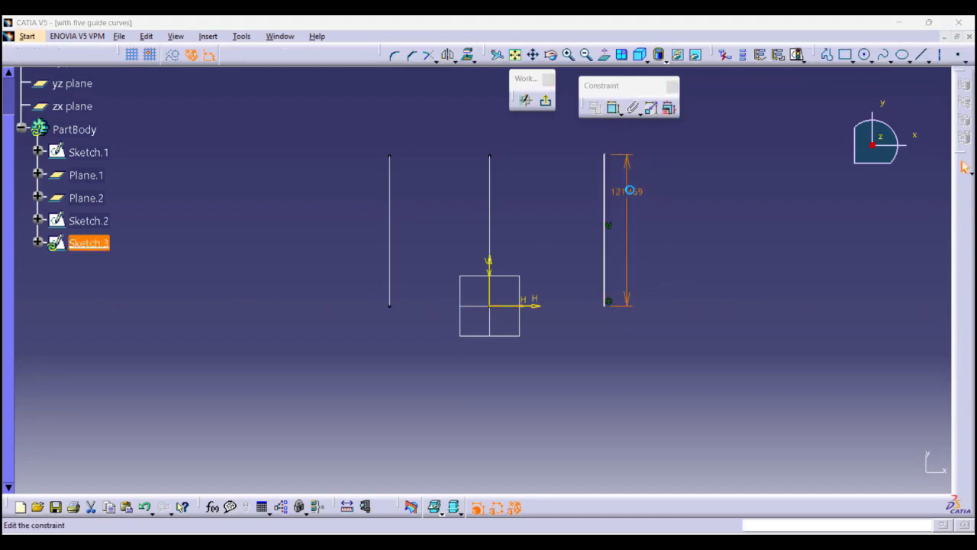
{"action": "type", "text": "80mm"}
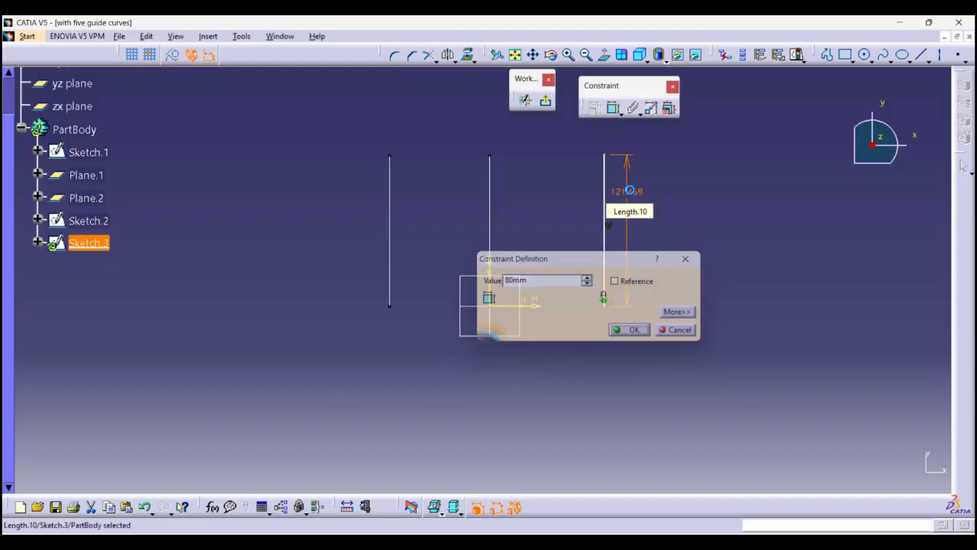
{"action": "key", "text": "Return"}
{"action": "double_click", "coordinate": [627, 219]}
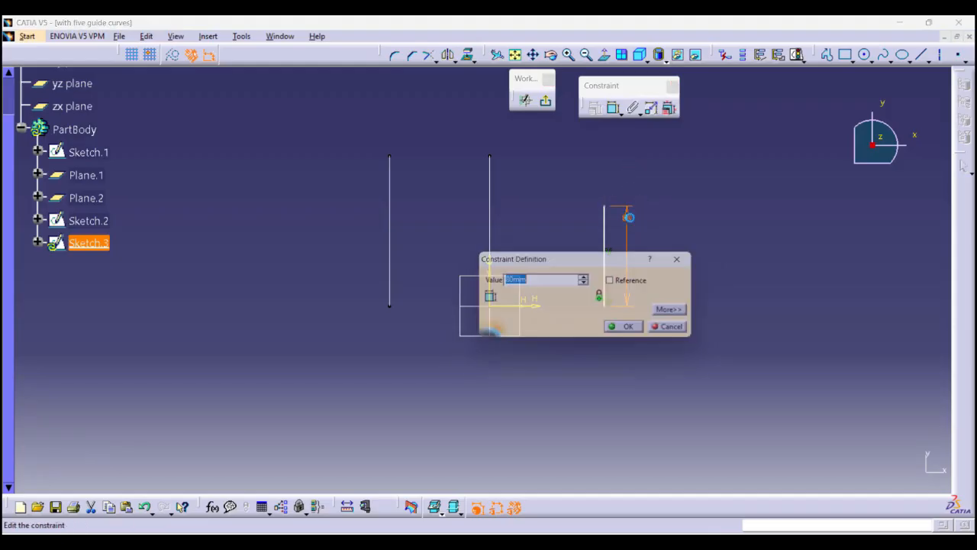
{"action": "type", "text": "120"}
{"action": "key", "text": "Return"}
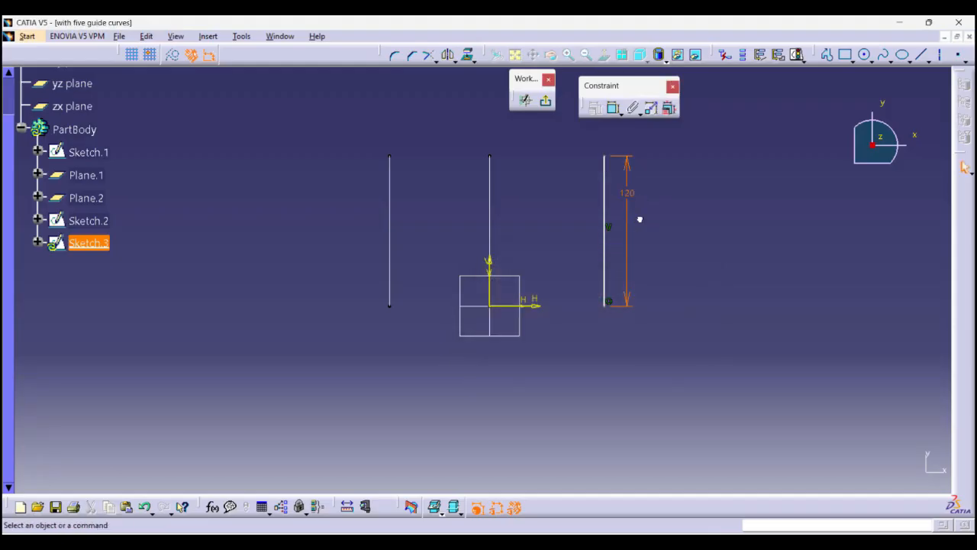
Set the distance between the first guide line on the V axis and the new line to 80 mm, and exit the sketch.
{"action": "left_click", "coordinate": [612, 111]}
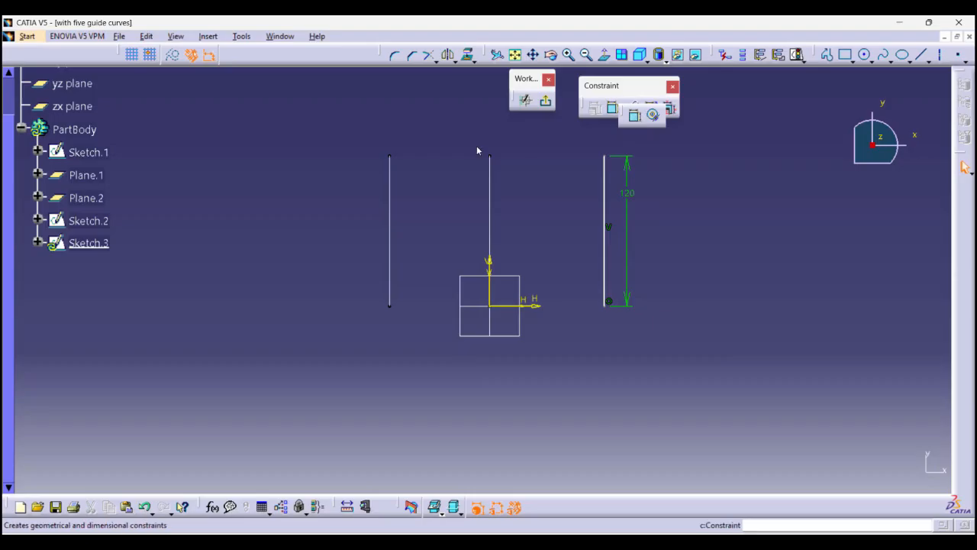
{"action": "left_click", "coordinate": [634, 114]}
{"action": "left_click", "coordinate": [489, 191]}
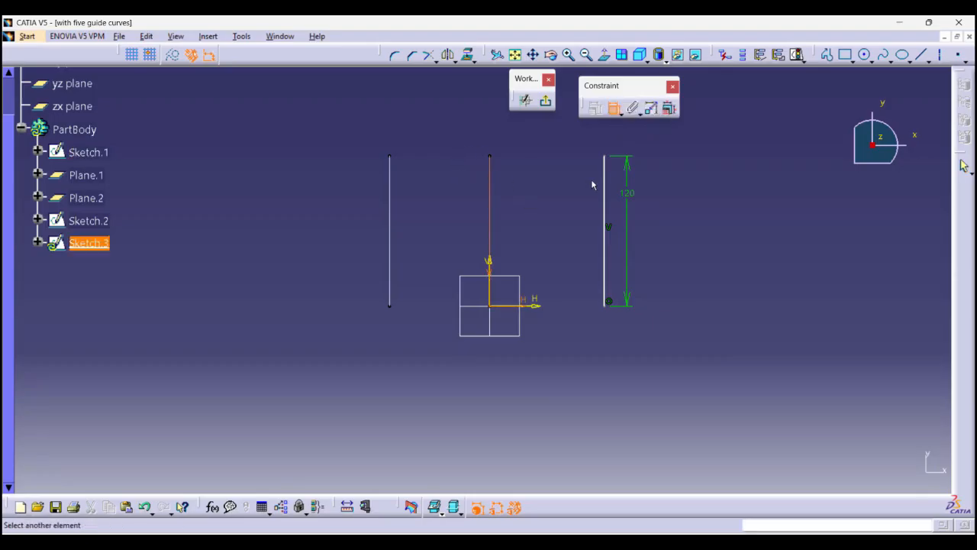
{"action": "left_click", "coordinate": [605, 189]}
{"action": "left_click", "coordinate": [506, 186]}
{"action": "double_click", "coordinate": [501, 184]}
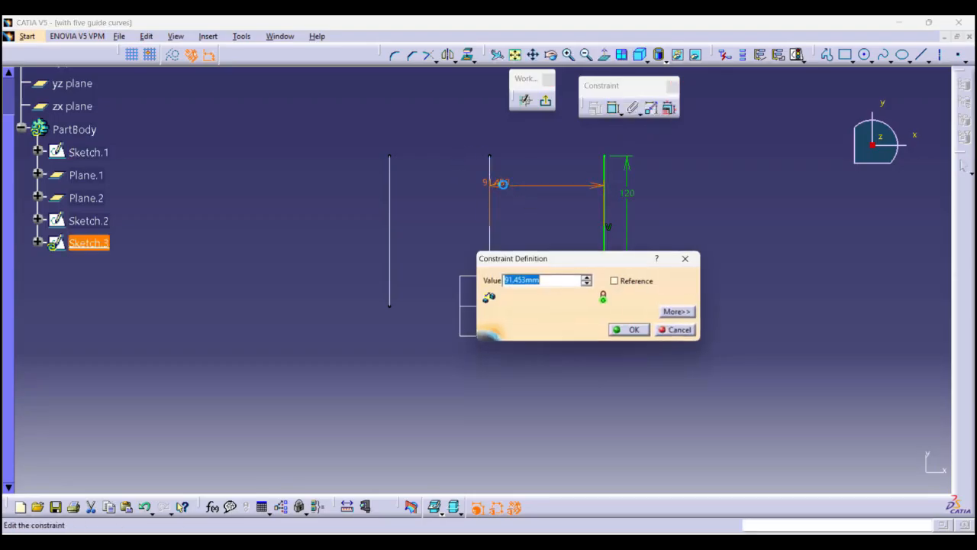
{"action": "type", "text": "80"}
{"action": "key", "text": "Return"}
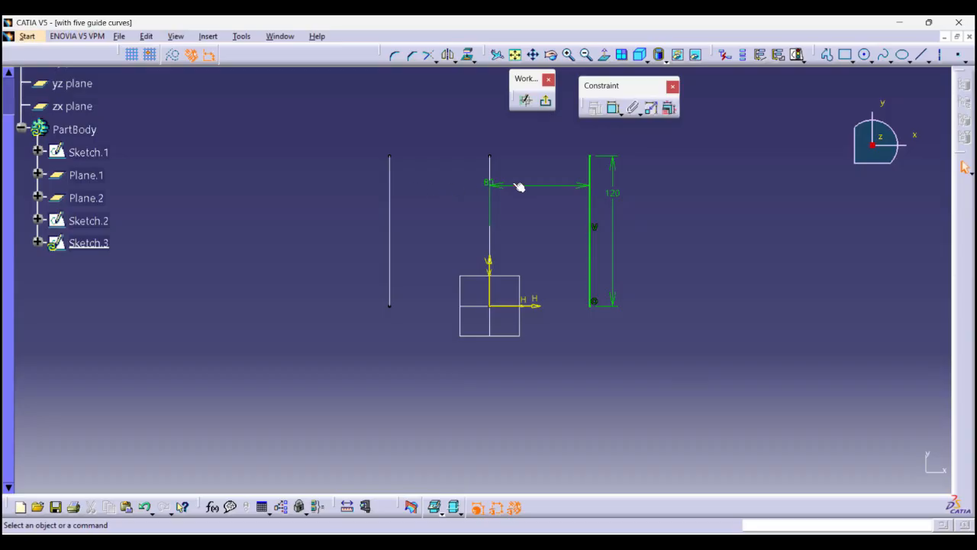
{"action": "left_click", "coordinate": [545, 103]}
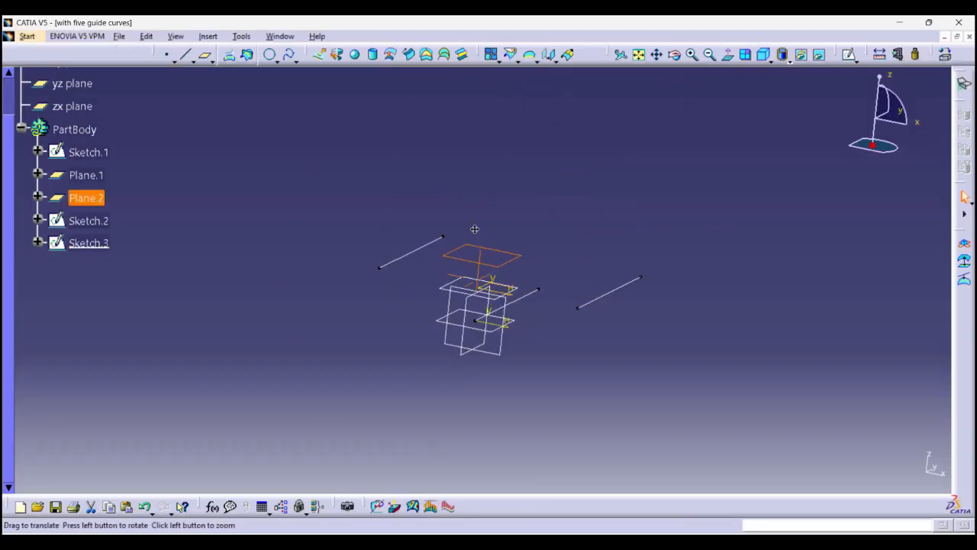
Start a sketch on Plane.2 and draw a vertical line about 125 mm long on the negative H side, beyond the second guide line.
{"action": "middle_click_drag", "start_coordinate": [474, 229], "coordinate": [502, 206]}
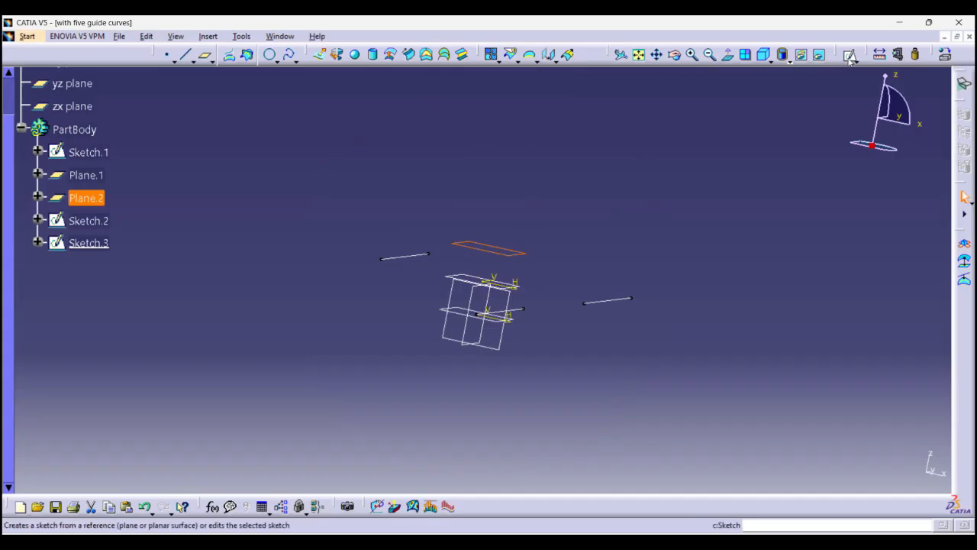
{"action": "left_click", "coordinate": [510, 54]}
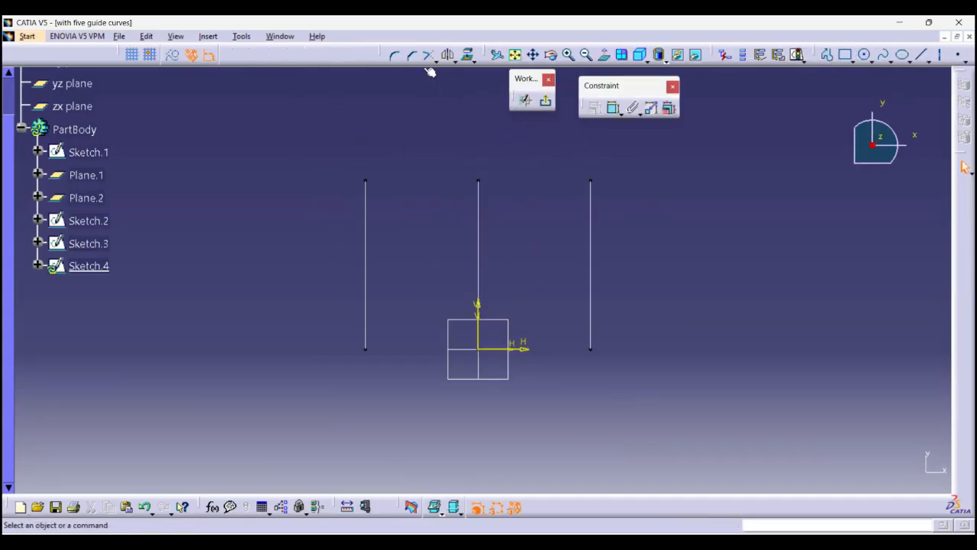
{"action": "left_click", "coordinate": [827, 55]}
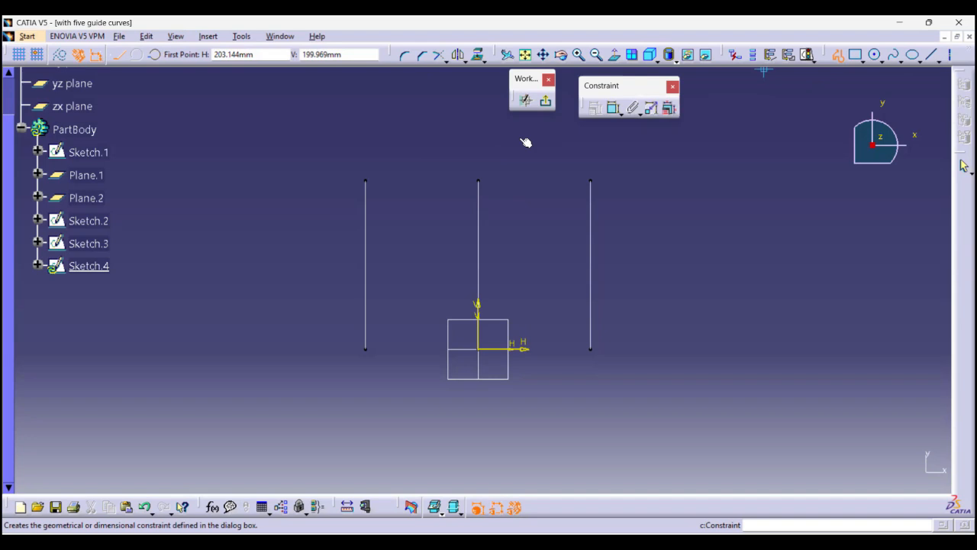
{"action": "left_click", "coordinate": [258, 171]}
{"action": "double_click", "coordinate": [258, 347]}
Constrain the lower end point of the new Plane.2 line to be coincident with the H axis.
{"action": "left_click", "coordinate": [260, 347]}
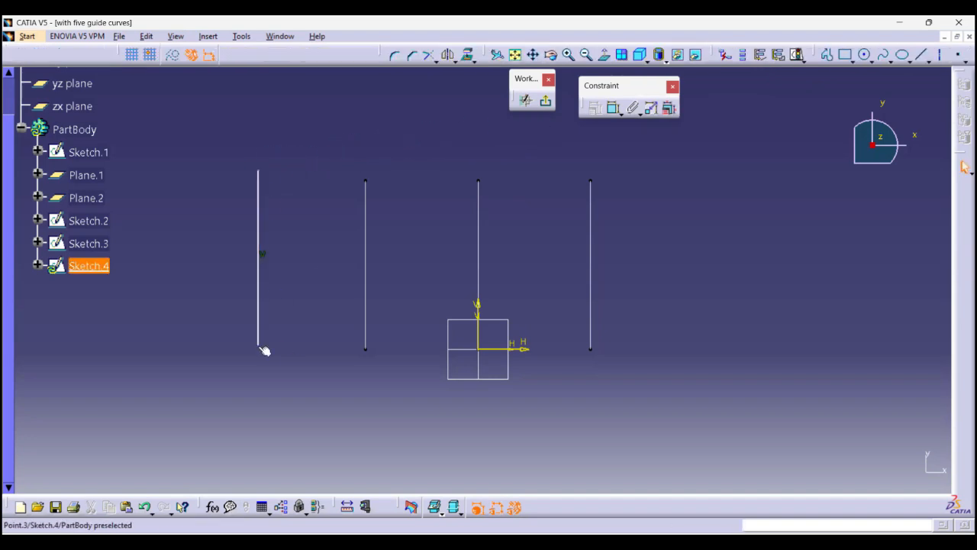
{"action": "left_click", "coordinate": [518, 349], "text": "ctrl"}
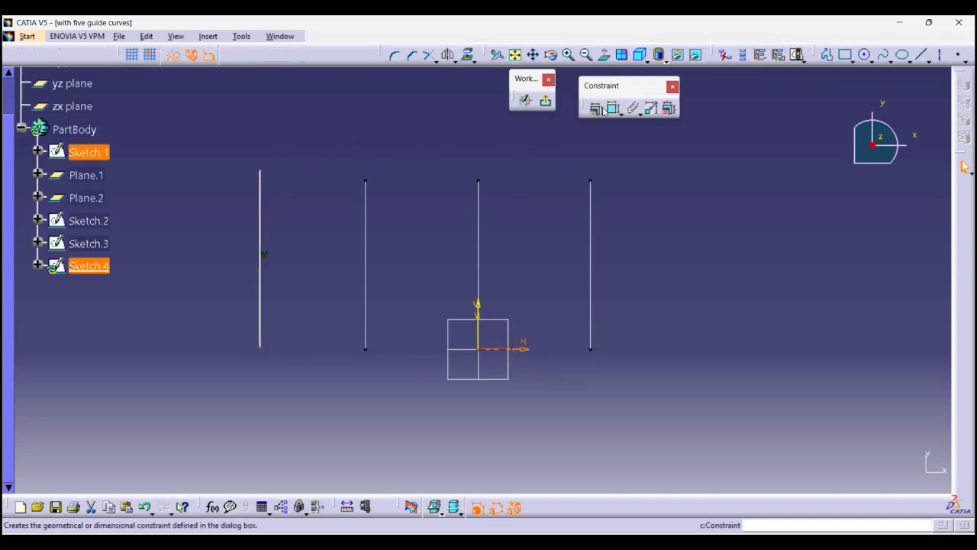
{"action": "left_click", "coordinate": [601, 109]}
{"action": "left_click", "coordinate": [872, 210]}
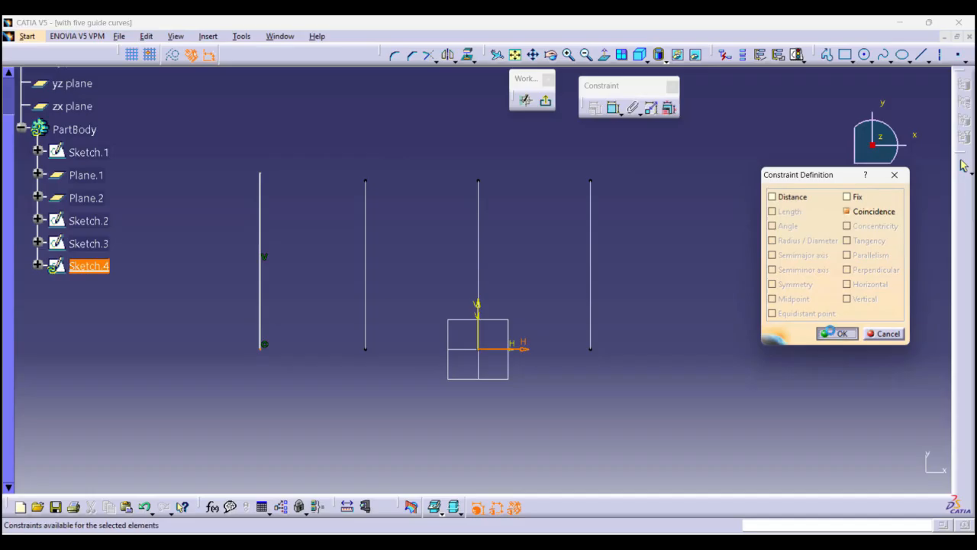
{"action": "left_click", "coordinate": [838, 333]}
Dimension the length of the outer line on the negative H side and set it to 120 mm.
{"action": "left_click", "coordinate": [612, 108]}
{"action": "left_click", "coordinate": [261, 190]}
{"action": "left_click", "coordinate": [197, 189]}
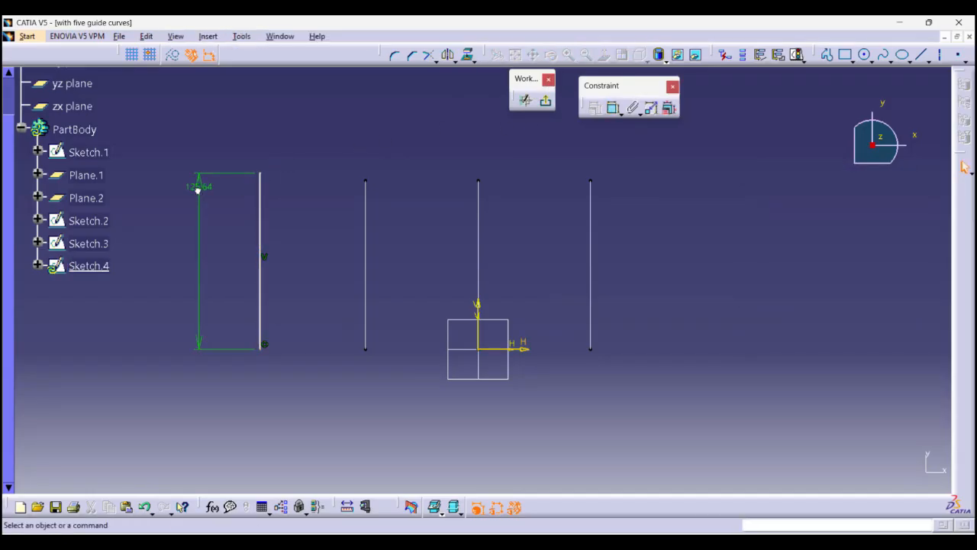
{"action": "double_click", "coordinate": [198, 189]}
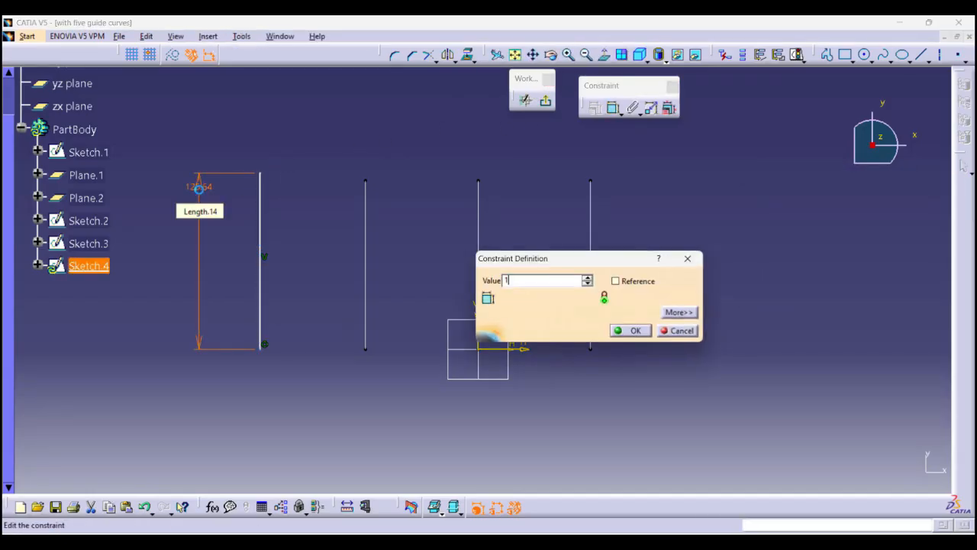
{"action": "type", "text": "120"}
{"action": "key", "text": "Return"}
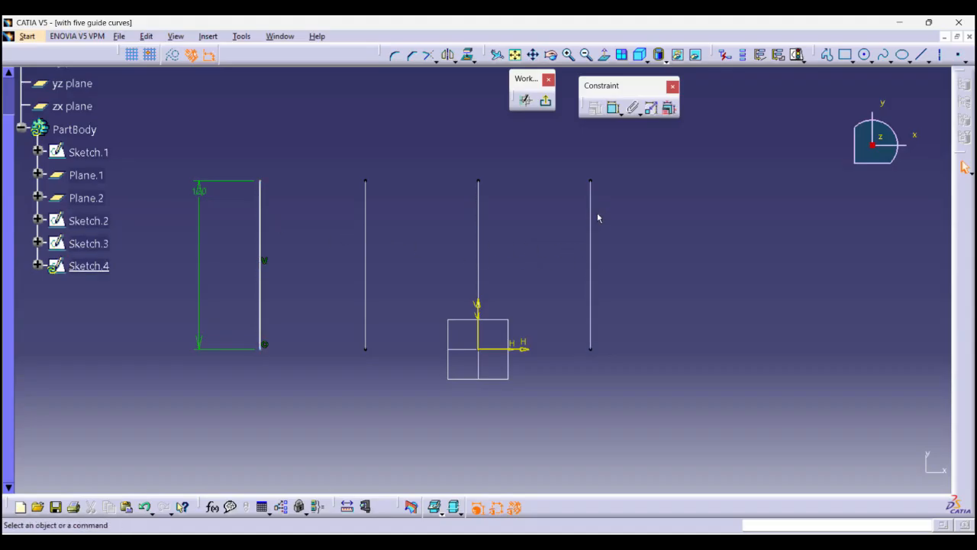
Set the distance between the outer line and the neighbouring guide line on the negative H side to 80 mm, and exit the sketch.
{"action": "left_click", "coordinate": [613, 110]}
{"action": "left_click", "coordinate": [261, 215]}
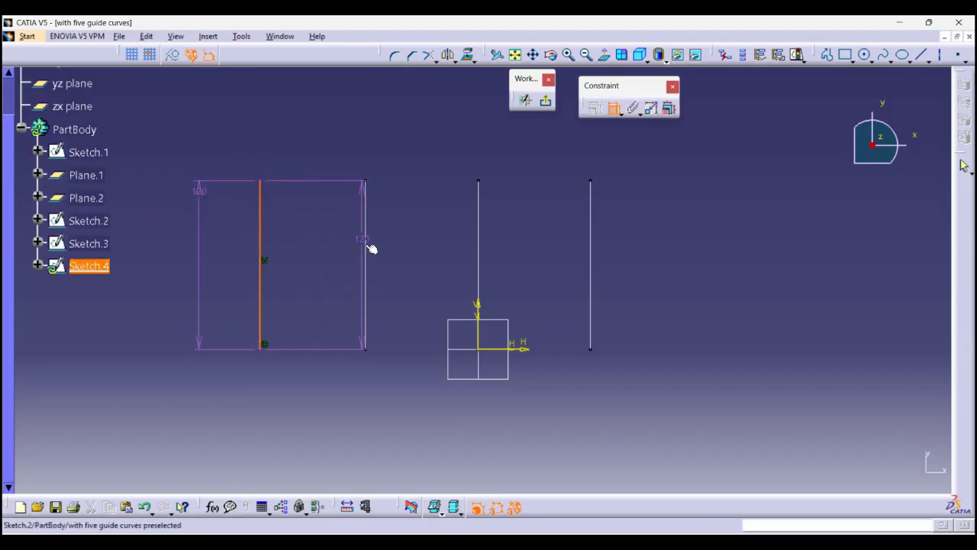
{"action": "left_click", "coordinate": [367, 244]}
{"action": "left_click", "coordinate": [323, 187]}
{"action": "double_click", "coordinate": [325, 189]}
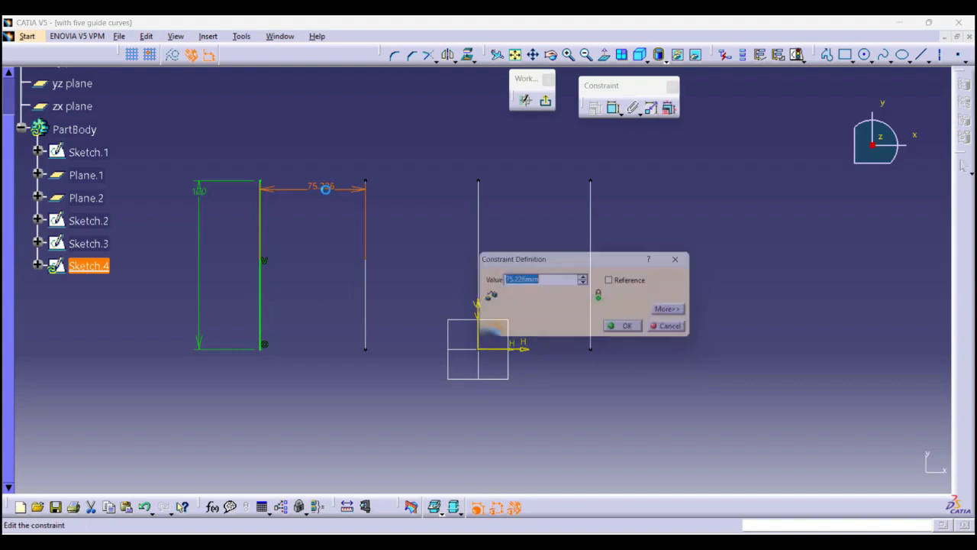
{"action": "key", "text": "Return"}
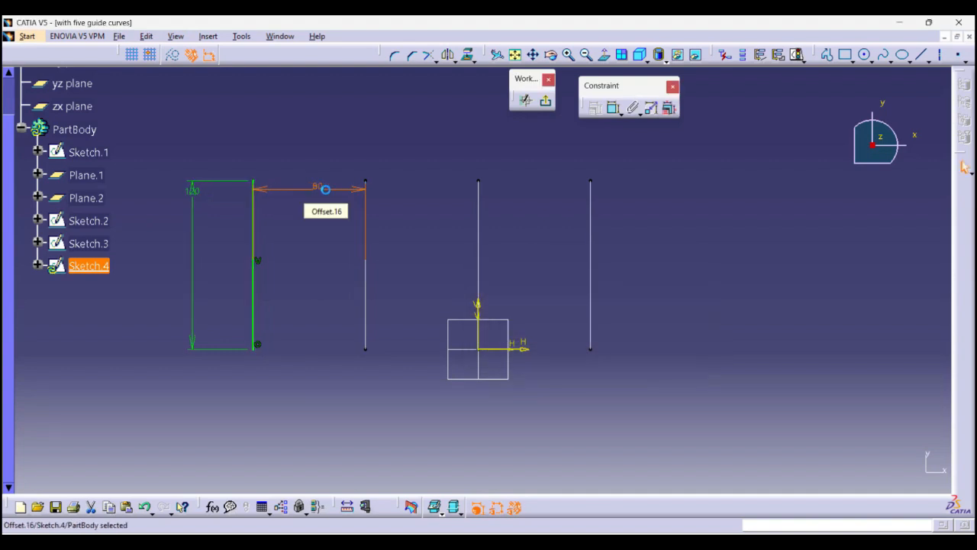
{"action": "left_click", "coordinate": [677, 199]}
{"action": "left_click", "coordinate": [546, 100]}
Start another sketch on Plane.2 and draw an outer vertical line about 118 mm long on the positive H side, ending on the H axis.
{"action": "mouse_move", "coordinate": [523, 178]}
{"action": "middle_mouse_down"}
{"action": "mouse_move", "coordinate": [517, 194]}
{"action": "mouse_move", "coordinate": [562, 139]}
{"action": "mouse_move", "coordinate": [528, 215]}
{"action": "middle_mouse_up"}
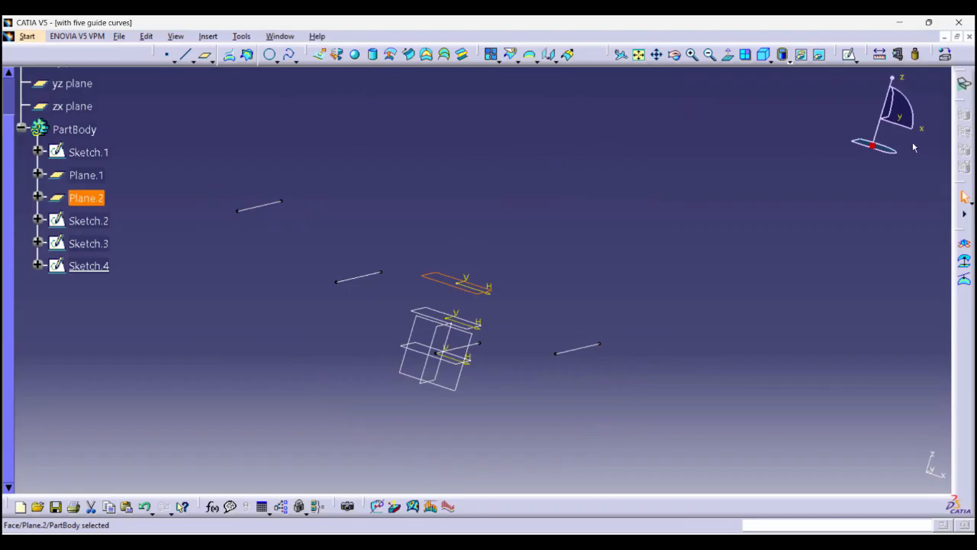
{"action": "left_click", "coordinate": [848, 54]}
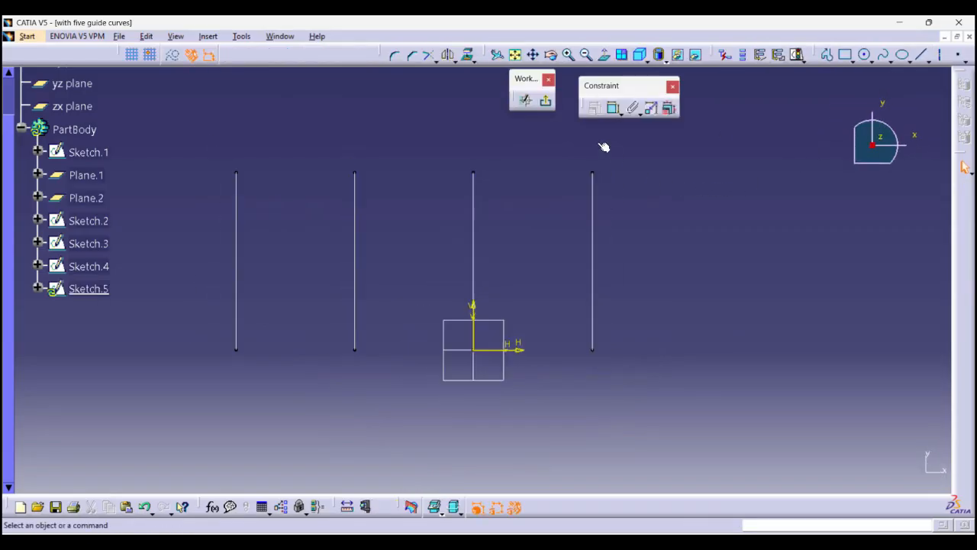
{"action": "left_click", "coordinate": [826, 55]}
{"action": "left_click", "coordinate": [697, 176]}
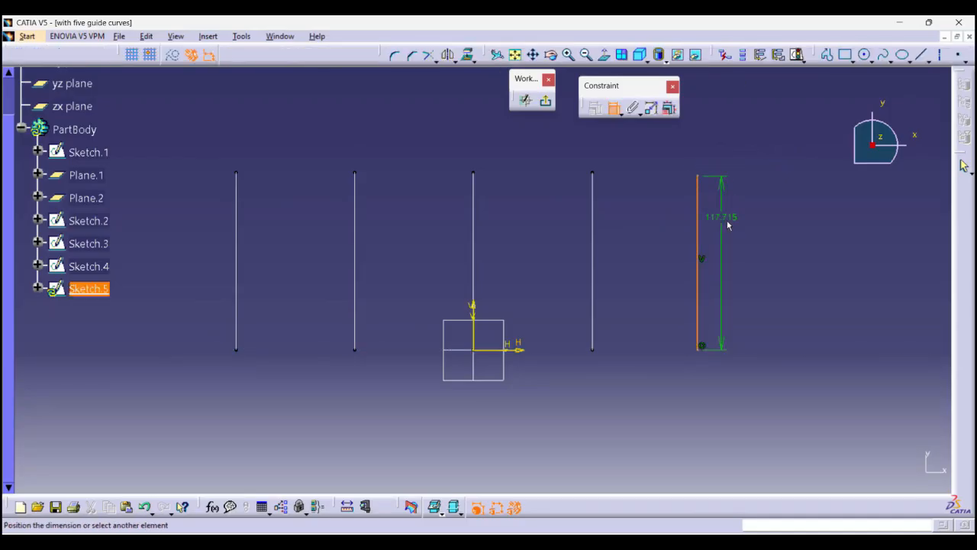
Dimension the length of the outer line on the positive H side and set it to 120 mm.
{"action": "left_click", "coordinate": [727, 221]}
{"action": "double_click", "coordinate": [735, 220]}
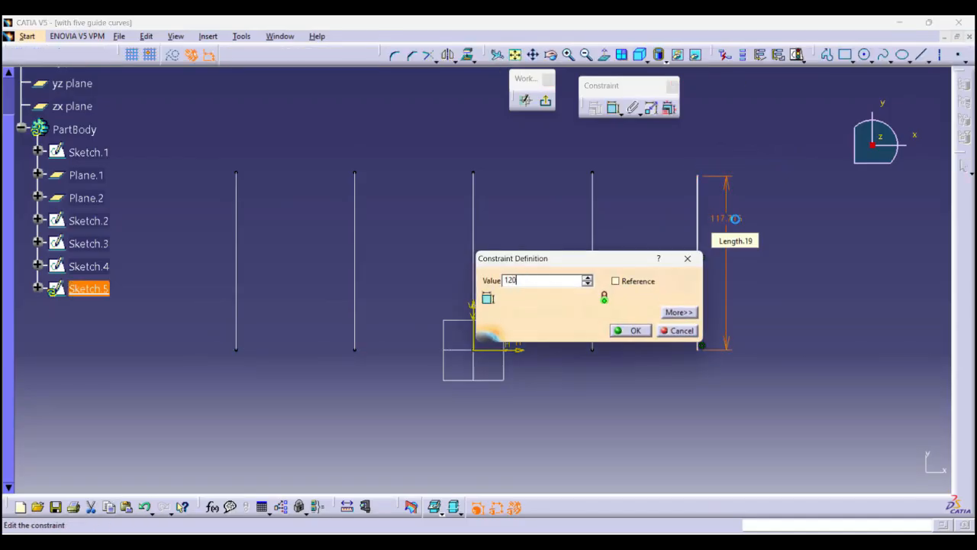
{"action": "type", "text": "120"}
{"action": "key", "text": "Return"}
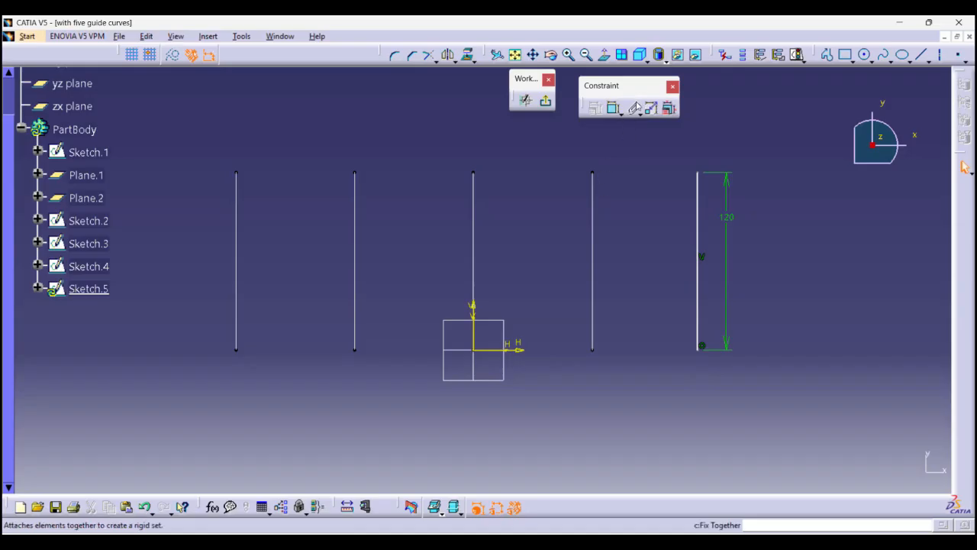
Set the distance between the outer line and the neighbouring guide line on the positive H side to 80 mm, and exit the sketch.
{"action": "left_click", "coordinate": [614, 108]}
{"action": "left_click", "coordinate": [592, 186]}
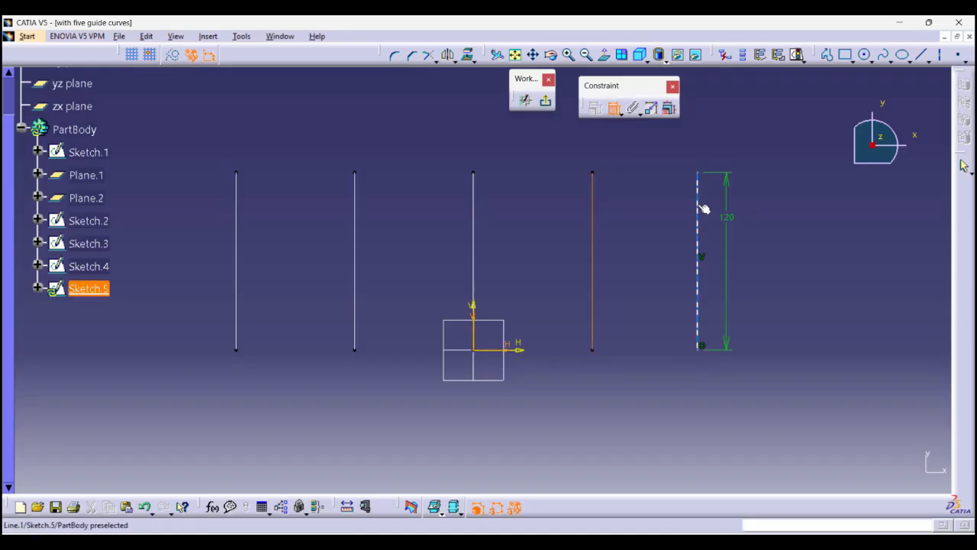
{"action": "left_click", "coordinate": [698, 207]}
{"action": "double_click", "coordinate": [668, 209]}
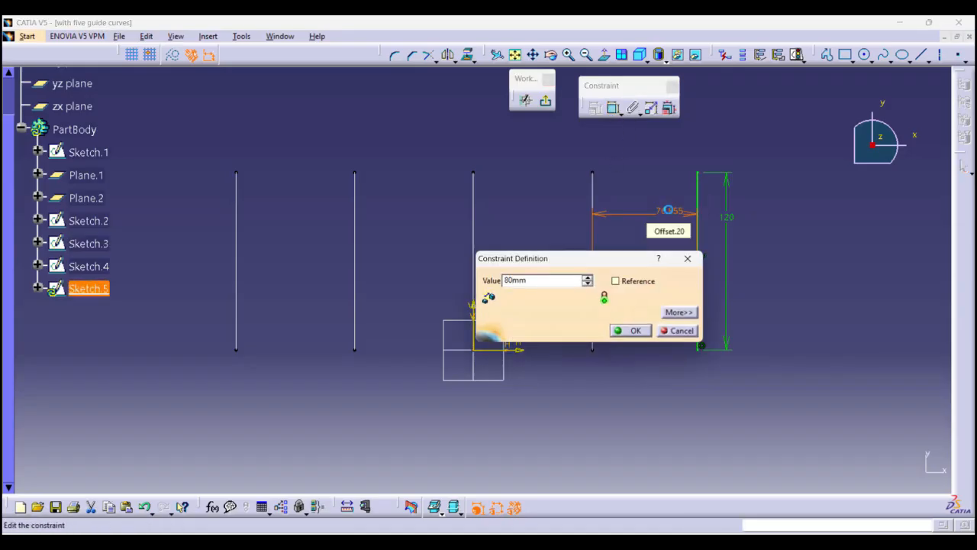
{"action": "key", "text": "Return"}
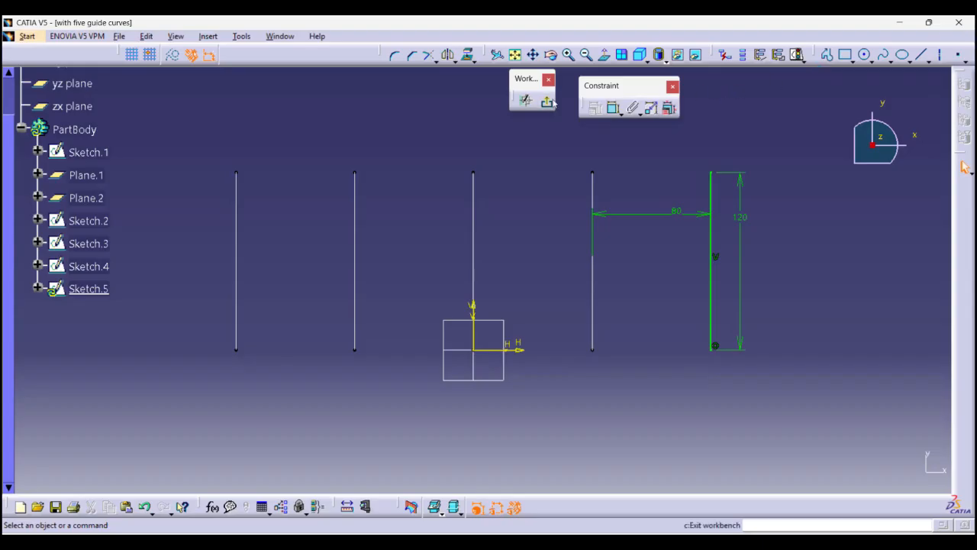
{"action": "left_click", "coordinate": [550, 101]}
Hide the xy, yz and zx planes and the offset planes Plane.1 and Plane.2.
{"action": "mouse_move", "coordinate": [527, 221]}
{"action": "middle_mouse_down"}
{"action": "mouse_move", "coordinate": [530, 235]}
{"action": "mouse_move", "coordinate": [545, 207]}
{"action": "mouse_move", "coordinate": [539, 218]}
{"action": "mouse_move", "coordinate": [391, 166]}
{"action": "middle_mouse_up"}
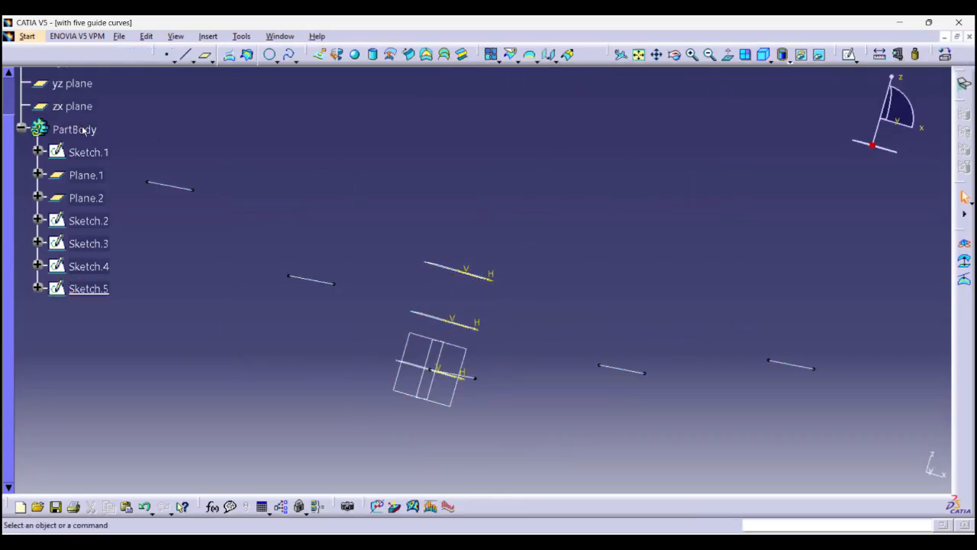
{"action": "left_click", "coordinate": [67, 189], "text": "ctrl"}
{"action": "right_click", "coordinate": [67, 190]}
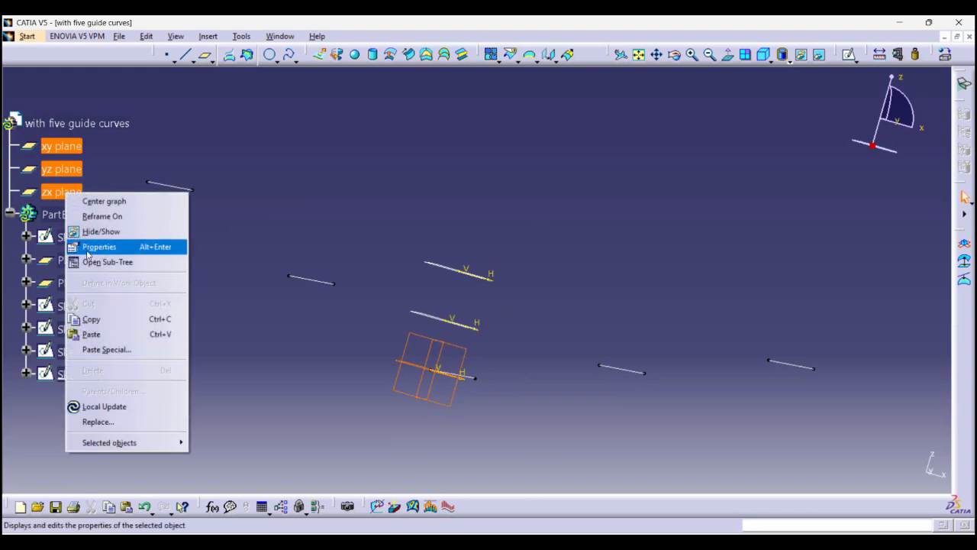
{"action": "left_click", "coordinate": [114, 231]}
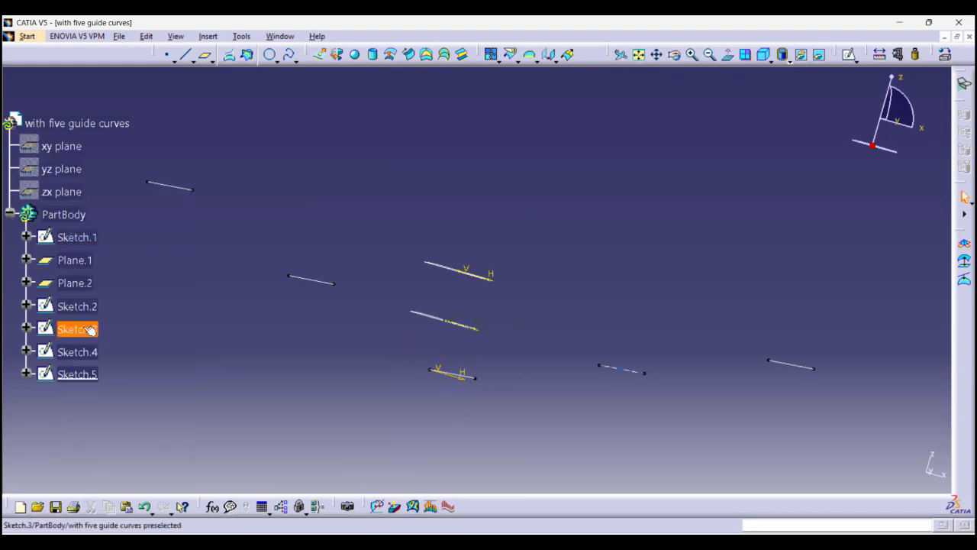
{"action": "left_click", "coordinate": [74, 283]}
{"action": "right_click", "coordinate": [86, 283]}
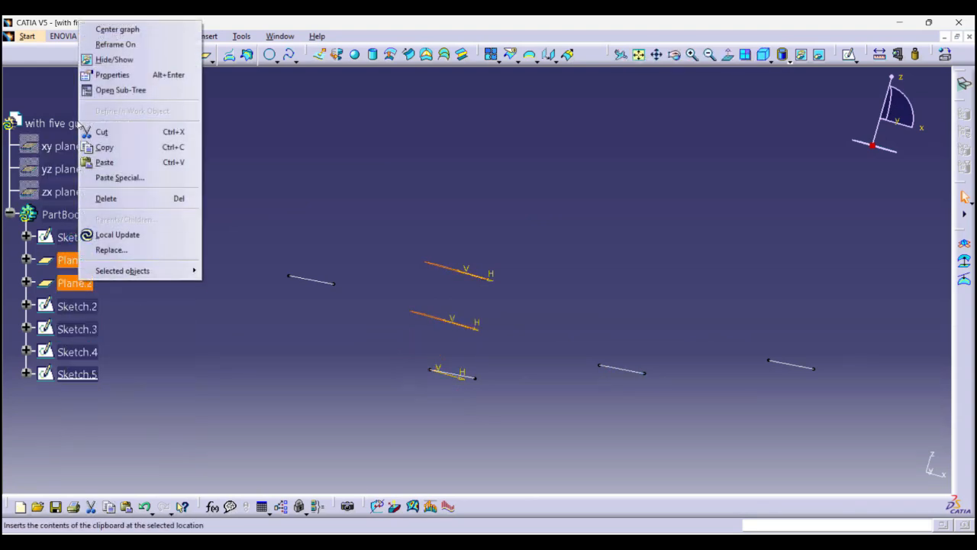
{"action": "left_click", "coordinate": [122, 61]}
Set up a conic swept surface with five guide curves, picking Sketch.4, Sketch.2, Sketch.1, Sketch.3 and Sketch.5 in order and Sketch.5 as the spine.
{"action": "mouse_move", "coordinate": [451, 252]}
{"action": "middle_mouse_down"}
{"action": "mouse_move", "coordinate": [428, 265]}
{"action": "mouse_move", "coordinate": [434, 255]}
{"action": "middle_mouse_up"}
{"action": "middle_click_drag", "start_coordinate": [560, 247], "coordinate": [464, 289]}
{"action": "left_click", "coordinate": [410, 55]}
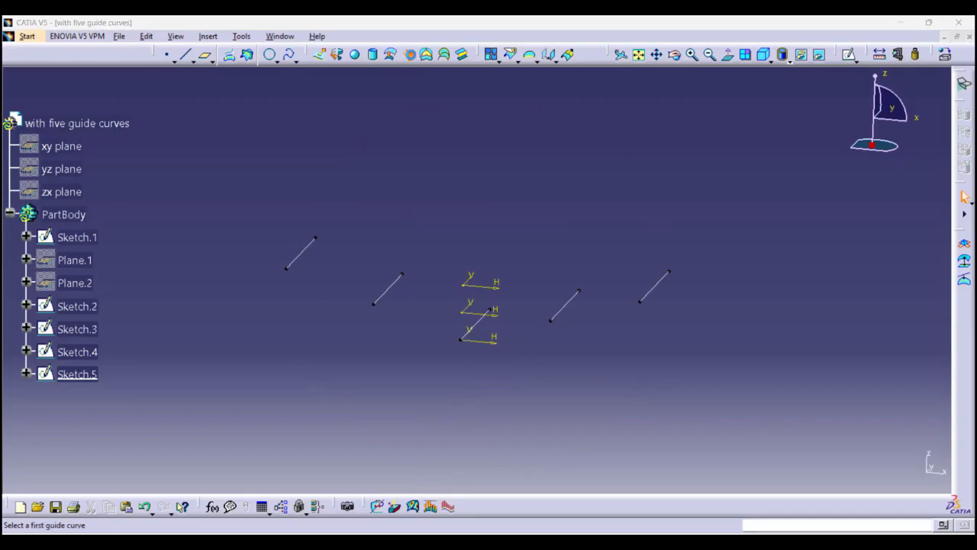
{"action": "left_click", "coordinate": [205, 84]}
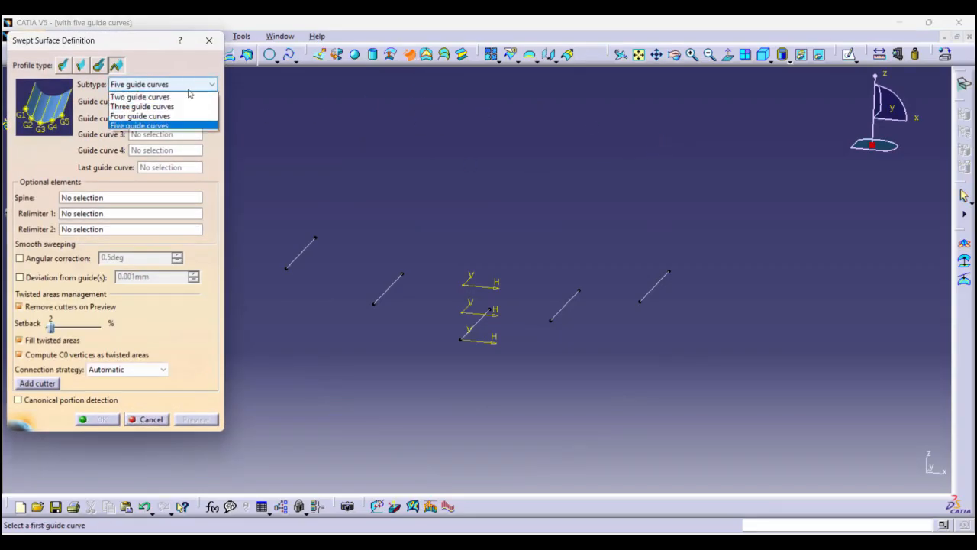
{"action": "left_click", "coordinate": [154, 125]}
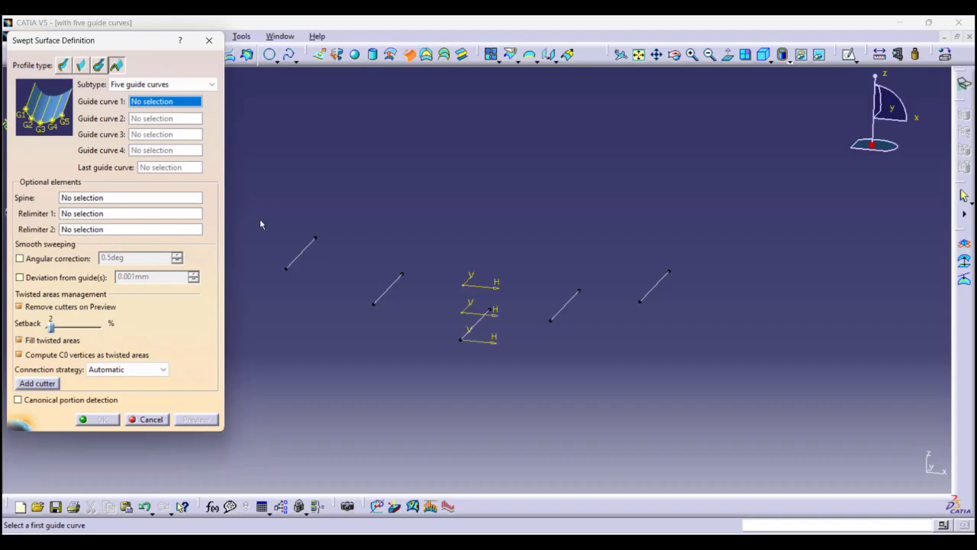
{"action": "left_click", "coordinate": [302, 252]}
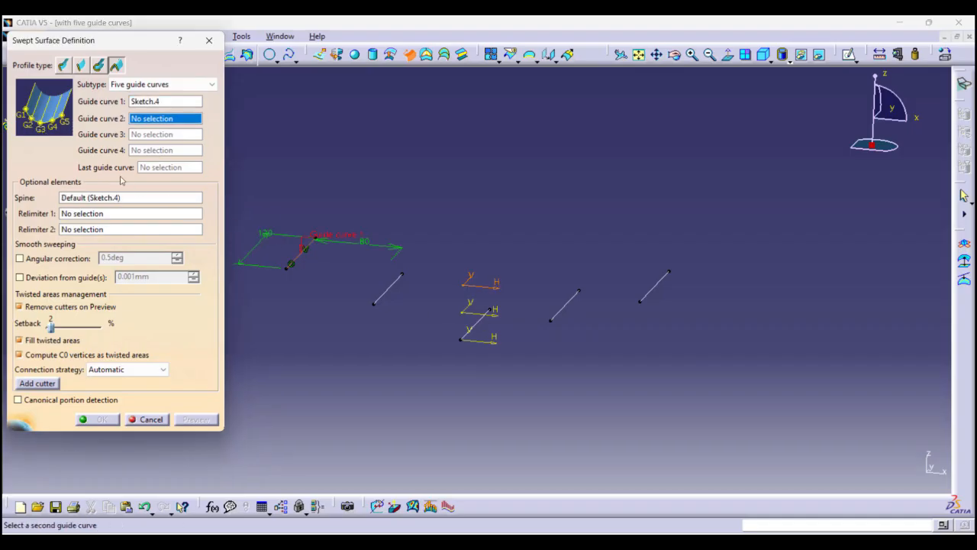
{"action": "left_click", "coordinate": [393, 291]}
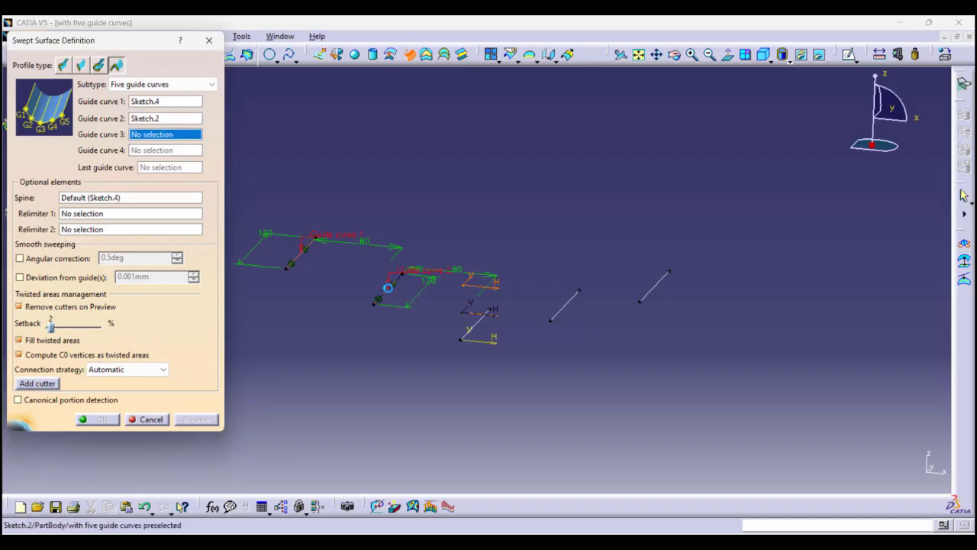
{"action": "left_click", "coordinate": [484, 329]}
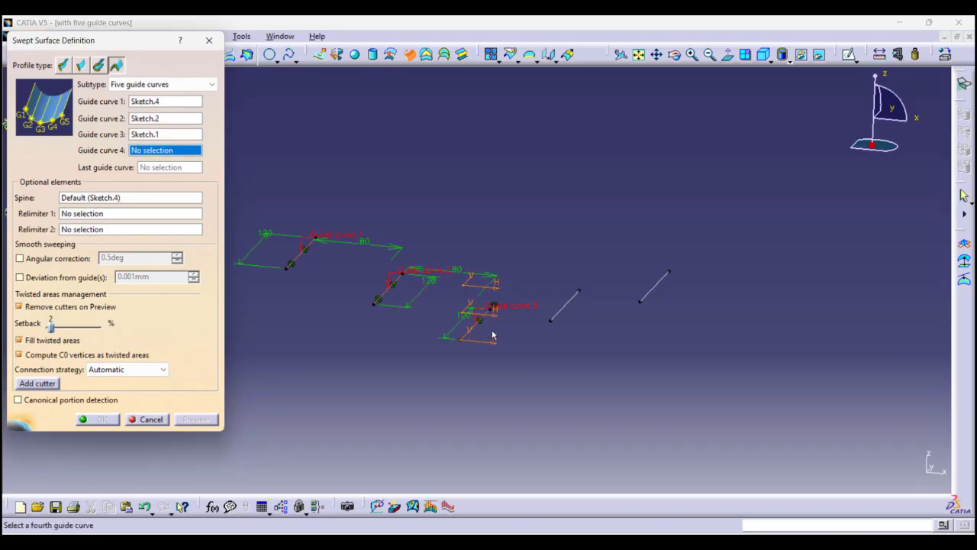
{"action": "left_click", "coordinate": [571, 307]}
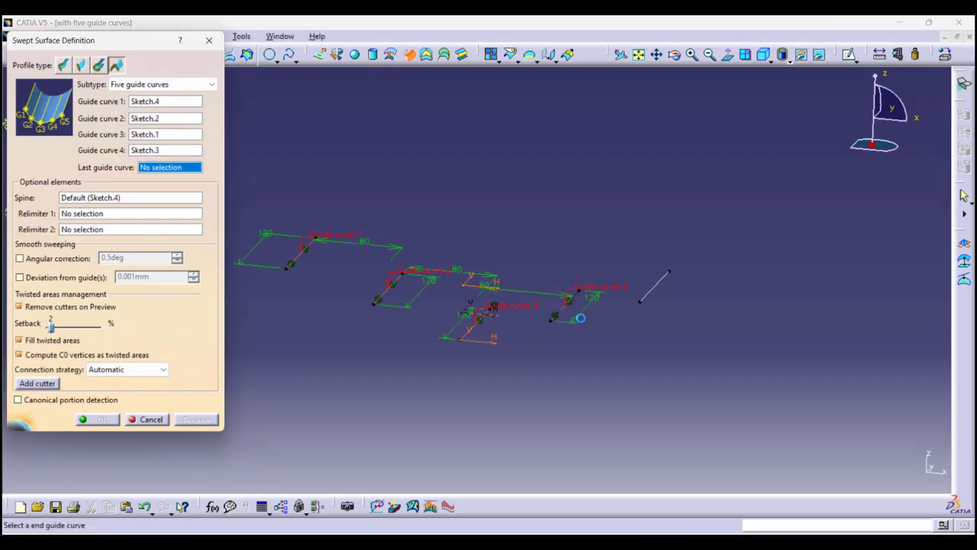
{"action": "left_click", "coordinate": [650, 295]}
{"action": "left_click", "coordinate": [649, 296]}
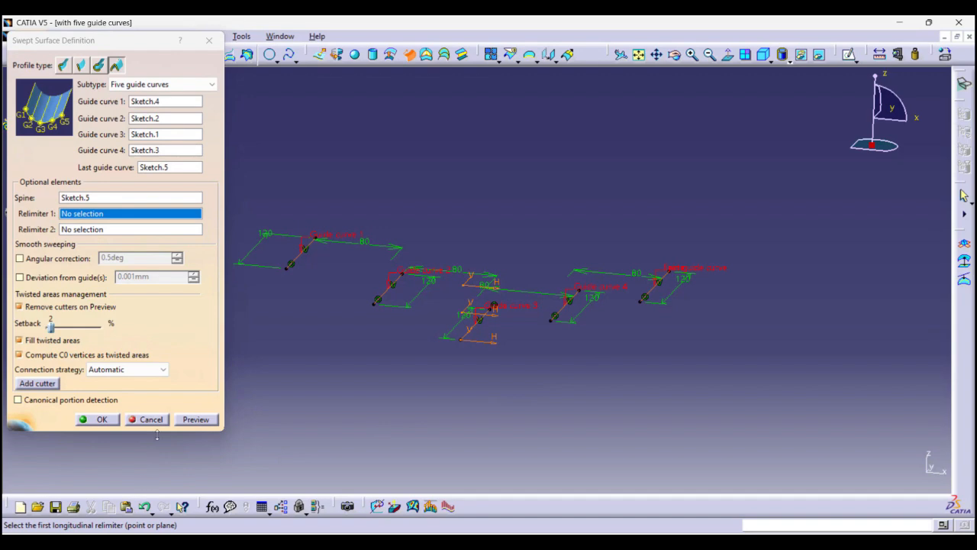
Try to preview and create the five-guide-curve sweep with Sketch.5 as the spine, and close its definition.
{"action": "left_click", "coordinate": [201, 425]}
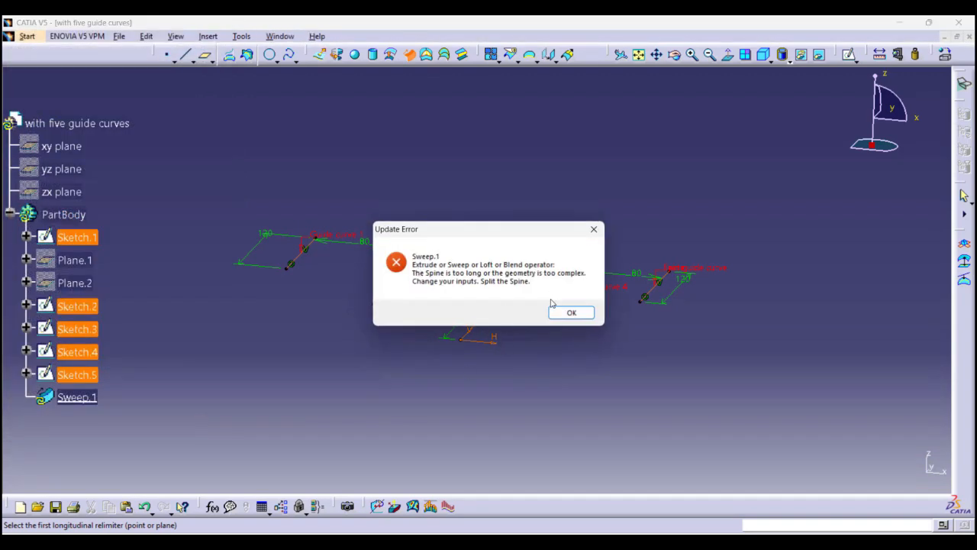
{"action": "left_click", "coordinate": [569, 312]}
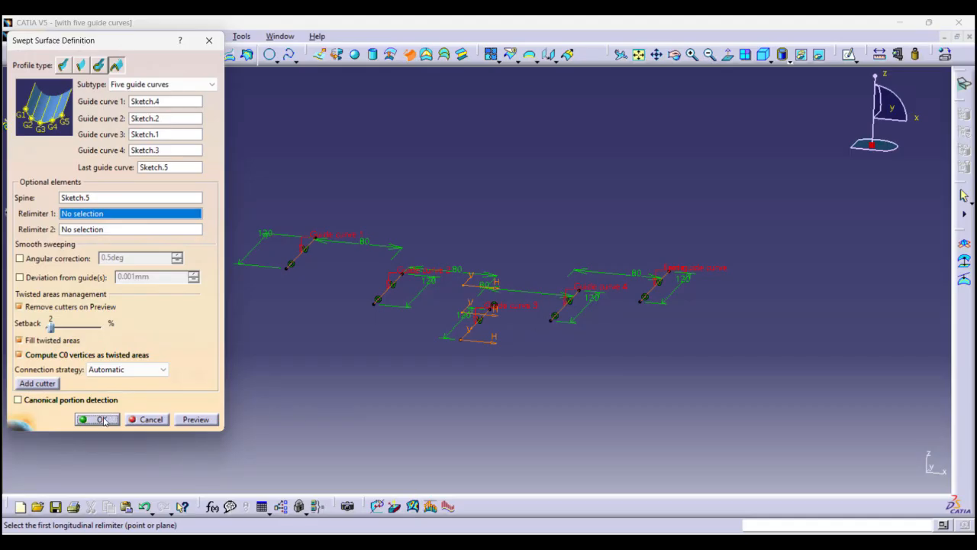
{"action": "left_click", "coordinate": [580, 313]}
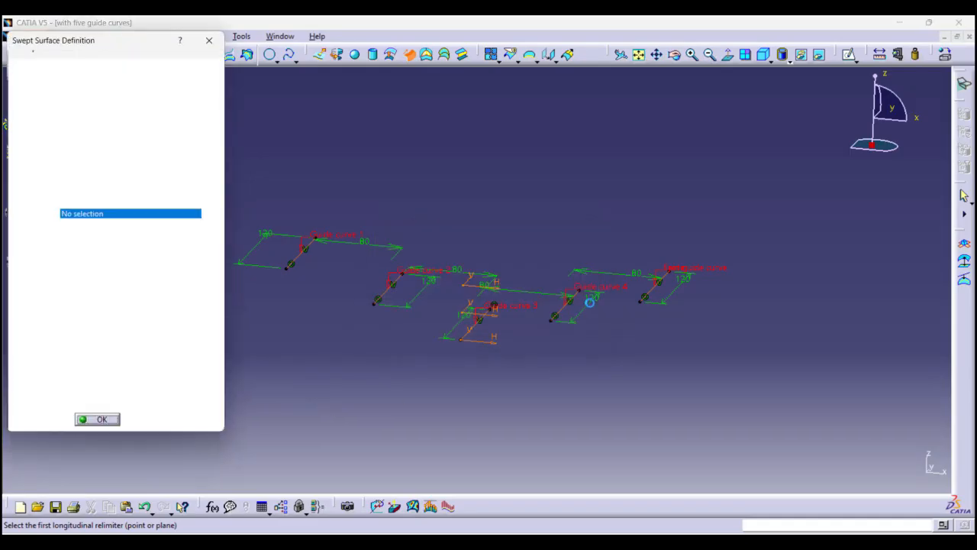
{"action": "left_click", "coordinate": [209, 39]}
Edit Sketch.2 and set the distance between its guide line and the central guide line to 120 mm.
{"action": "mouse_move", "coordinate": [407, 346]}
{"action": "middle_mouse_down"}
{"action": "mouse_move", "coordinate": [443, 255]}
{"action": "mouse_move", "coordinate": [430, 308]}
{"action": "mouse_move", "coordinate": [356, 425]}
{"action": "mouse_move", "coordinate": [309, 290]}
{"action": "middle_mouse_up"}
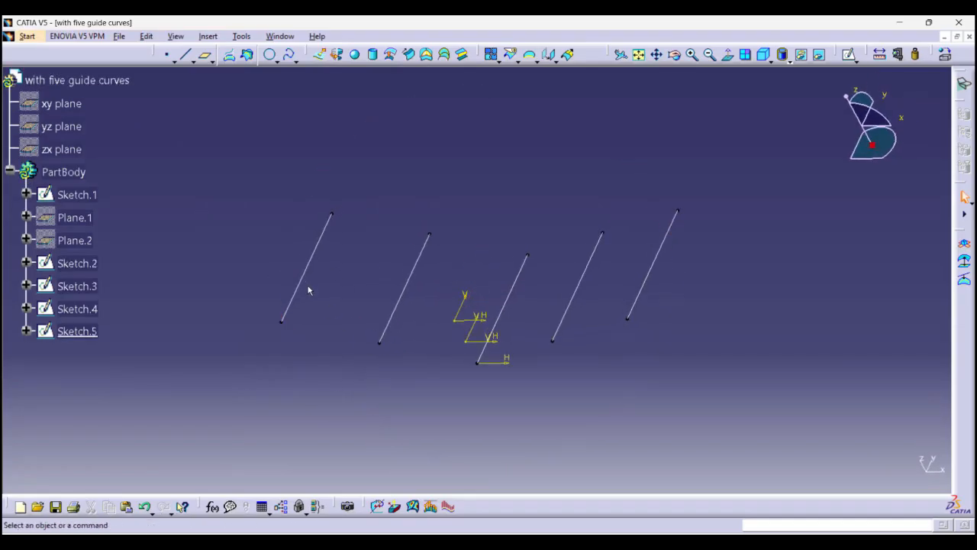
{"action": "double_click", "coordinate": [413, 273]}
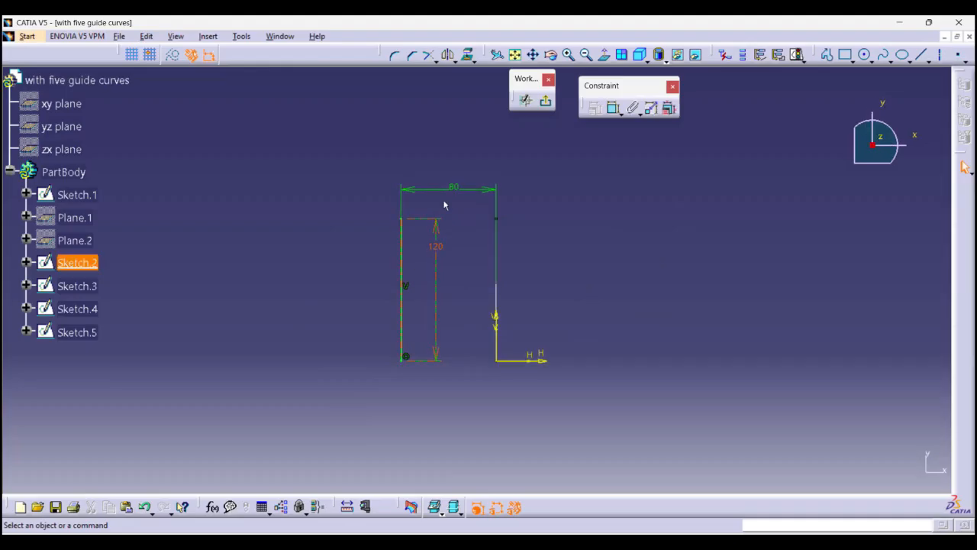
{"action": "double_click", "coordinate": [454, 187]}
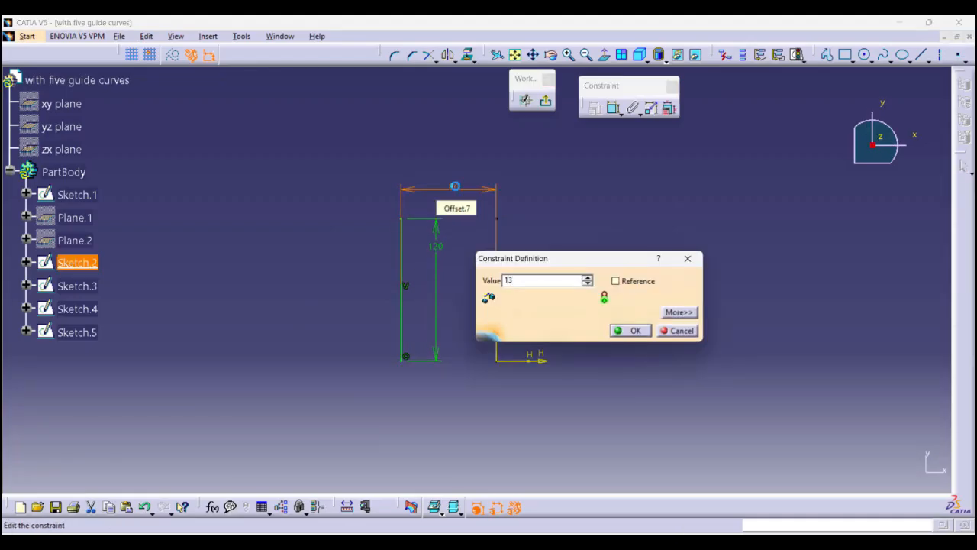
{"action": "type", "text": "120mm"}
{"action": "key", "text": "Return"}
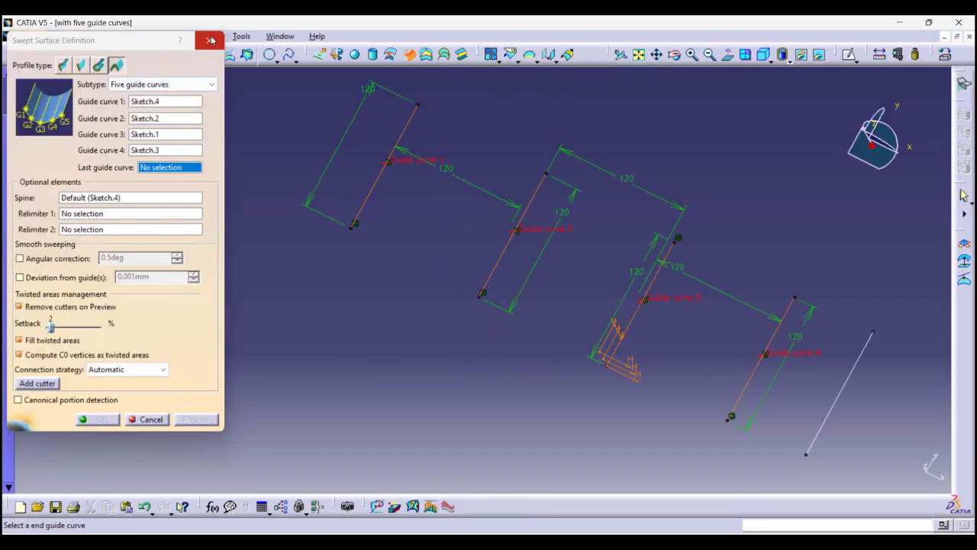
Cancel the open sweep definition and delete the horizontal distance dimension of the outer guide line in Sketch.5.
{"action": "left_click", "coordinate": [207, 38]}
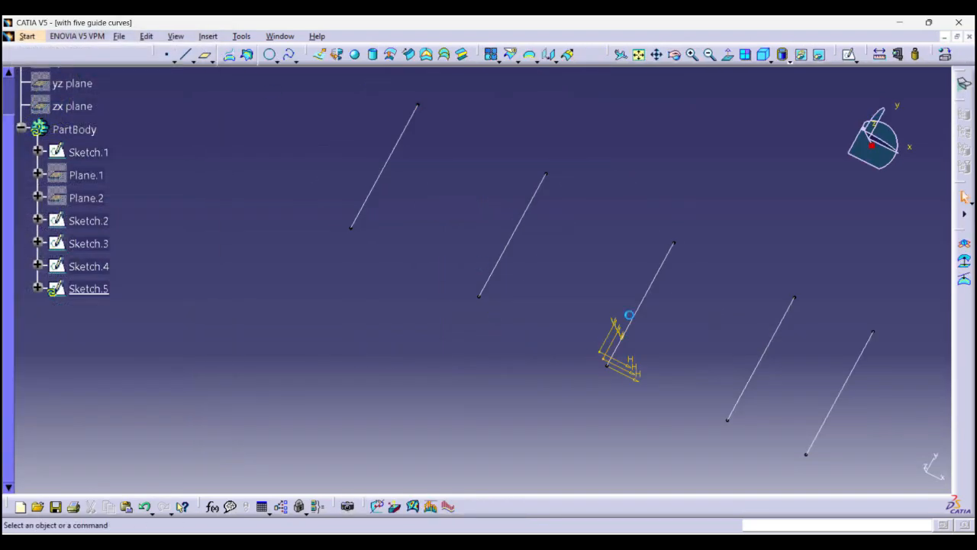
{"action": "double_click", "coordinate": [853, 374]}
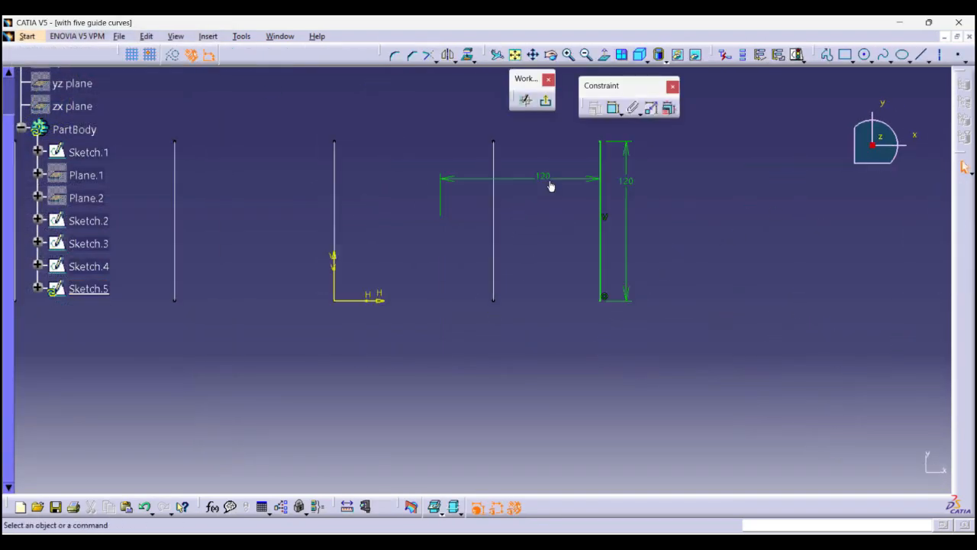
{"action": "left_click", "coordinate": [549, 178]}
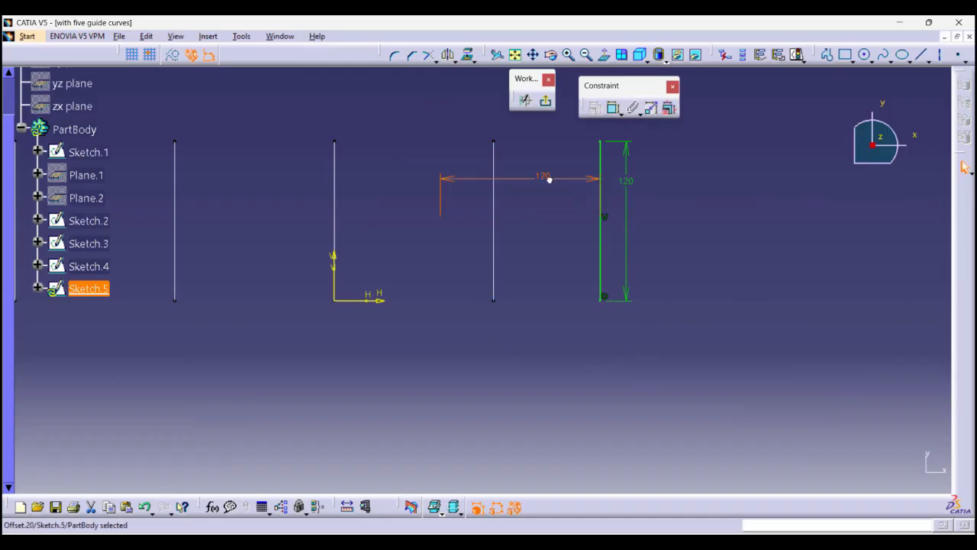
{"action": "double_click", "coordinate": [549, 179]}
{"action": "key", "text": "Delete"}
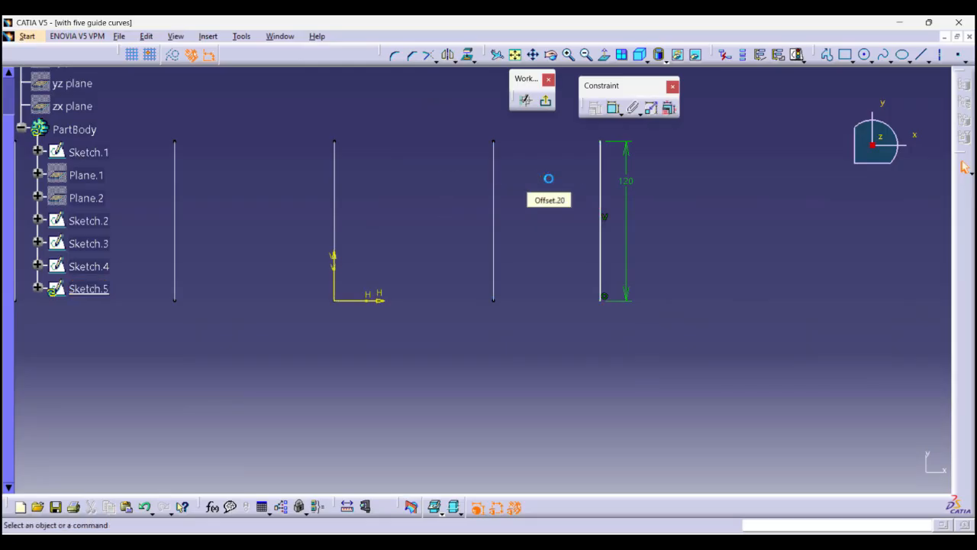
Dimension the distance between the Sketch.5 line and the neighbouring Sketch.3 line, set it to 120 mm, and exit the sketch.
{"action": "left_click", "coordinate": [617, 110]}
{"action": "left_click", "coordinate": [631, 117]}
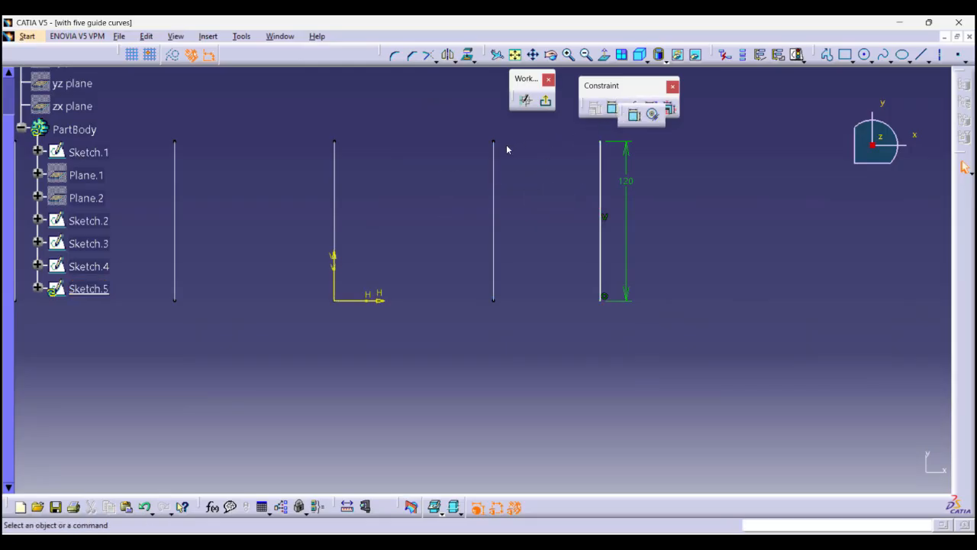
{"action": "left_click", "coordinate": [495, 158]}
{"action": "left_click", "coordinate": [600, 220]}
{"action": "left_click", "coordinate": [578, 200]}
{"action": "double_click", "coordinate": [578, 200]}
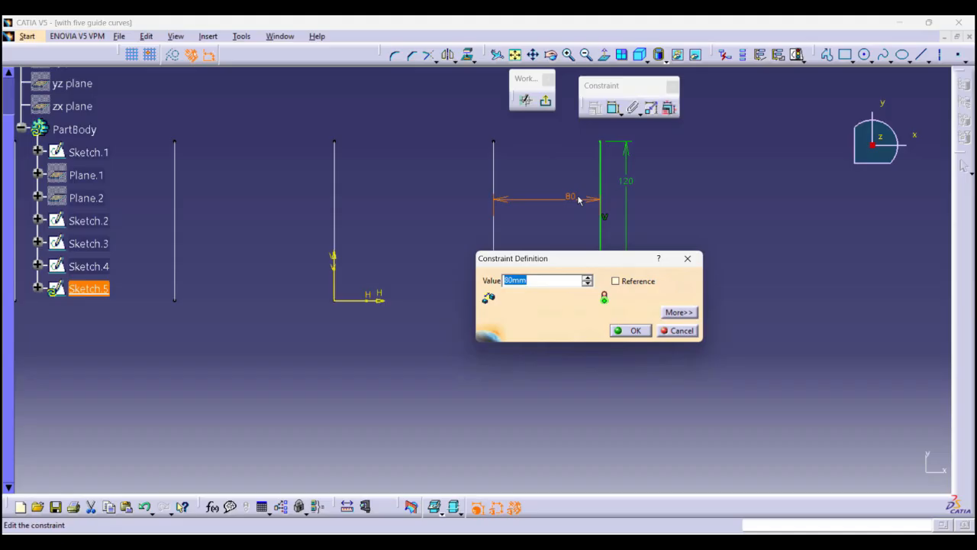
{"action": "type", "text": "120"}
{"action": "key", "text": "Return"}
{"action": "left_click", "coordinate": [803, 271]}
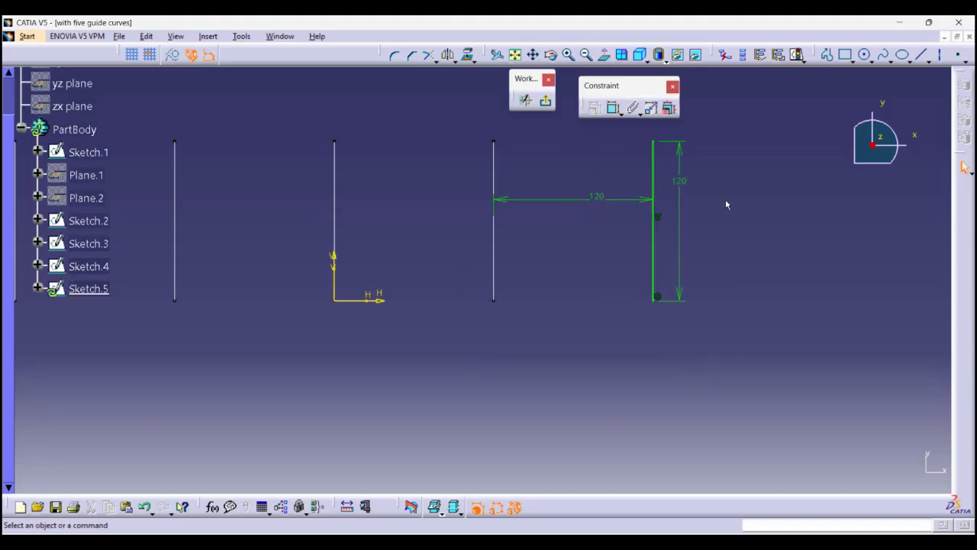
{"action": "left_click", "coordinate": [545, 100]}
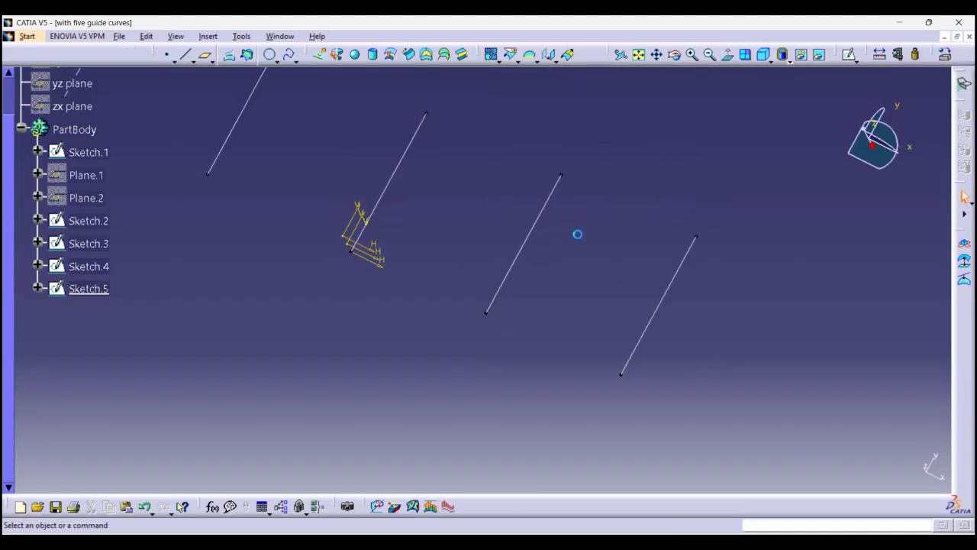
Set up the five-guide-curve conic sweep again with Sketch.4, Sketch.2, Sketch.1, Sketch.3 and Sketch.5 as guides, keeping the default spine.
{"action": "mouse_move", "coordinate": [620, 217]}
{"action": "middle_mouse_down"}
{"action": "mouse_move", "coordinate": [600, 199]}
{"action": "mouse_move", "coordinate": [631, 186]}
{"action": "mouse_move", "coordinate": [621, 236]}
{"action": "middle_mouse_up"}
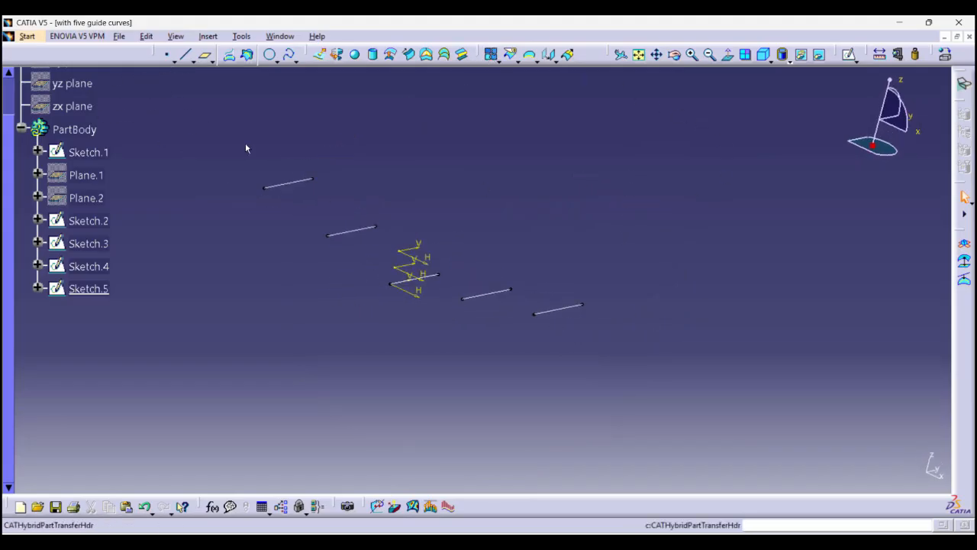
{"action": "left_click", "coordinate": [408, 55]}
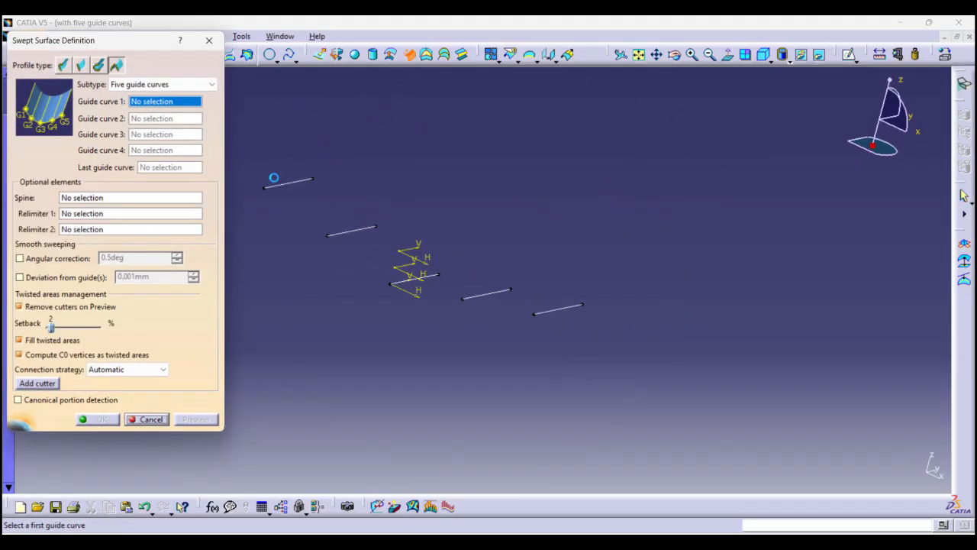
{"action": "left_click", "coordinate": [277, 183]}
{"action": "left_click", "coordinate": [339, 232]}
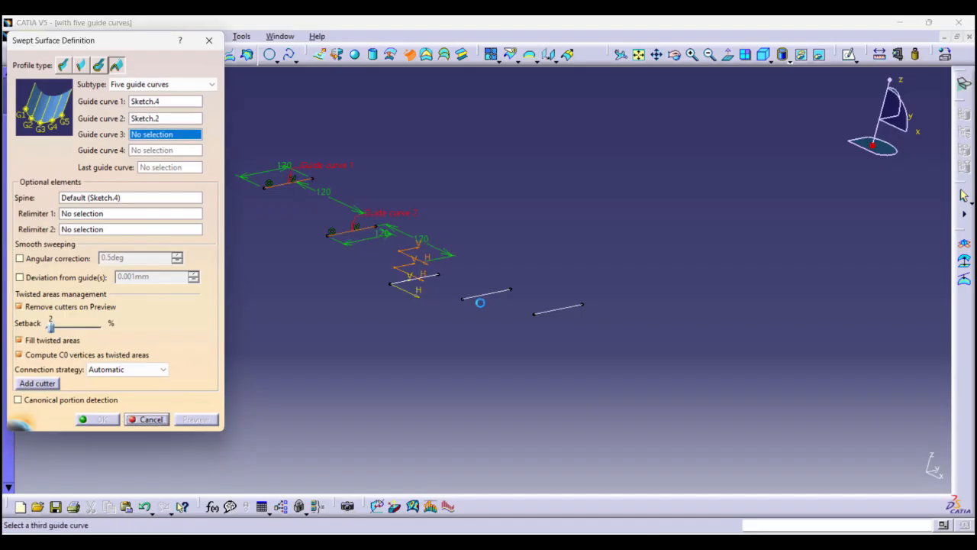
{"action": "left_click", "coordinate": [442, 278]}
{"action": "left_click", "coordinate": [479, 299]}
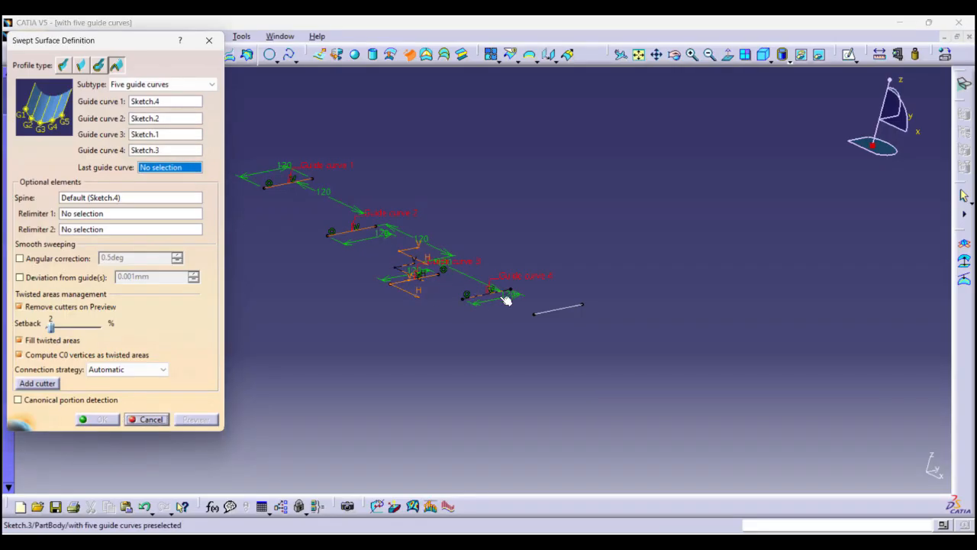
{"action": "left_click", "coordinate": [545, 317]}
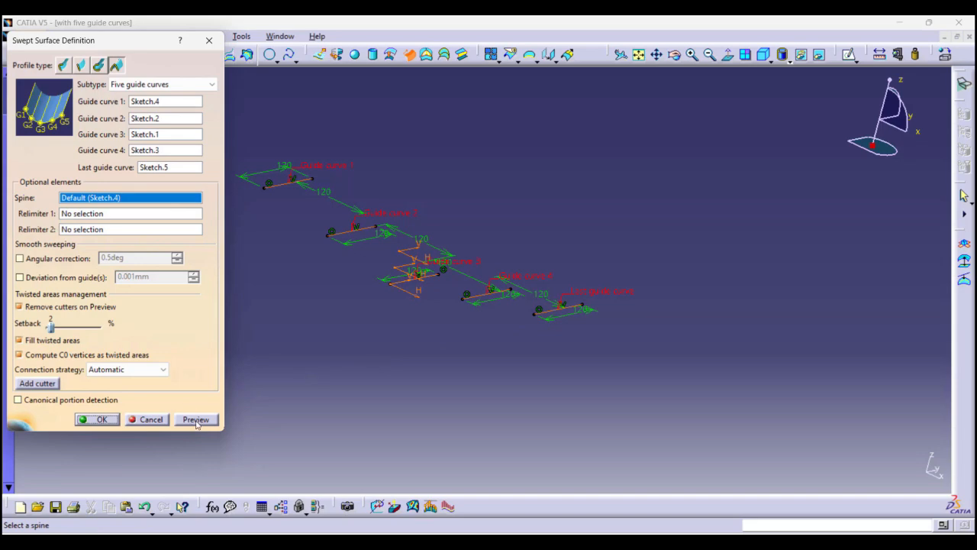
Try to preview and create the five-guide-curve sweep on the respaced guide lines with the default spine.
{"action": "left_click", "coordinate": [195, 420]}
{"action": "left_click", "coordinate": [578, 324]}
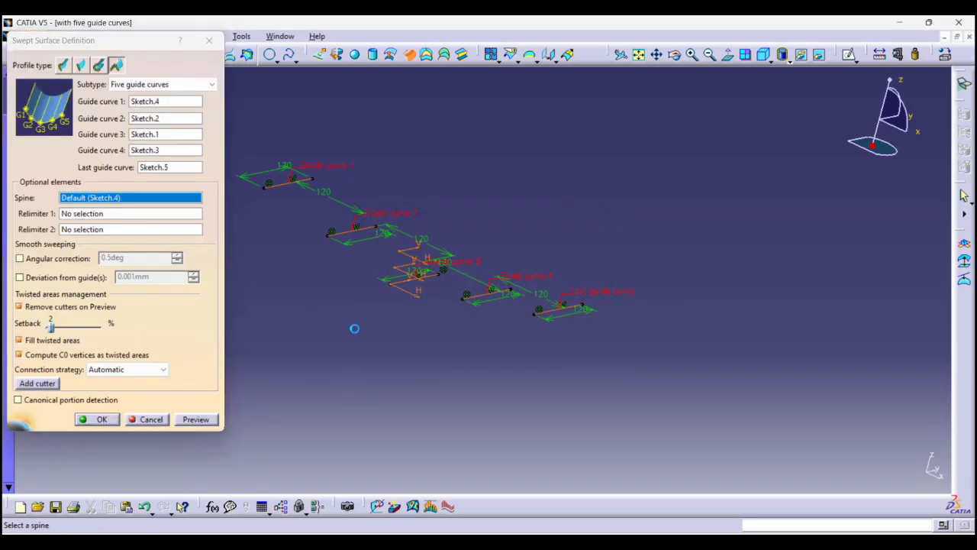
{"action": "middle_click_drag", "start_coordinate": [382, 299], "coordinate": [395, 276]}
{"action": "left_click", "coordinate": [102, 421]}
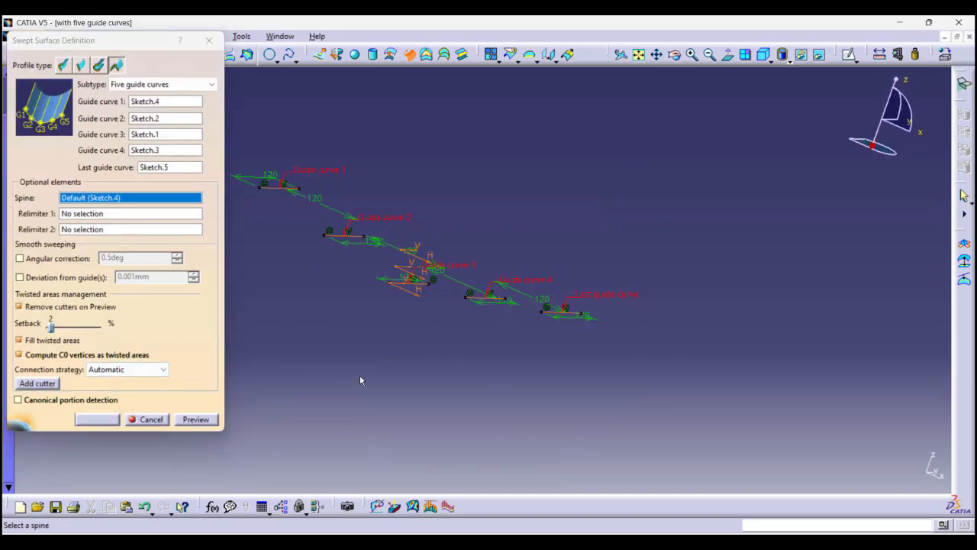
{"action": "left_click", "coordinate": [577, 323]}
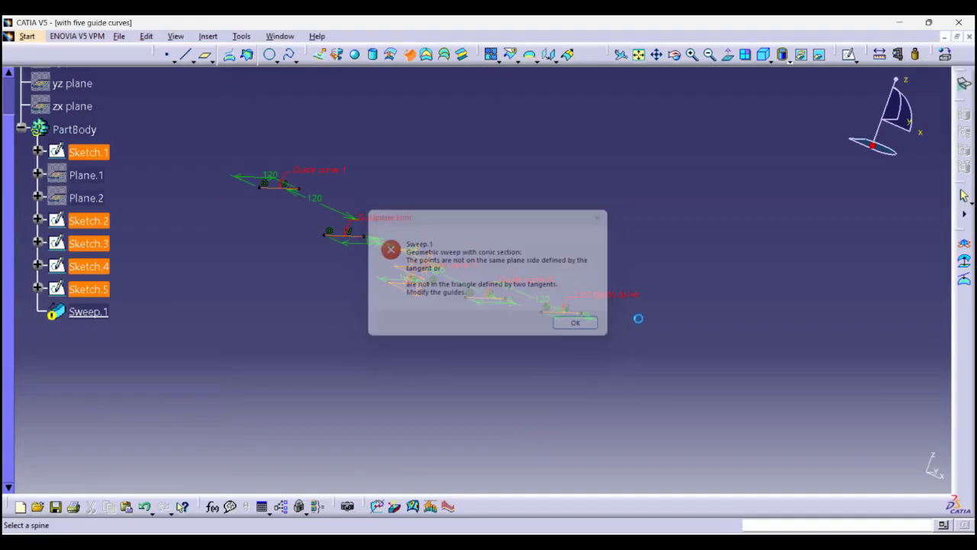
Set the offset of Plane.1 from the xy plane to 15 mm and reduce the offset of Plane.2 from Plane.1.
{"action": "middle_click_drag", "start_coordinate": [352, 267], "coordinate": [375, 275]}
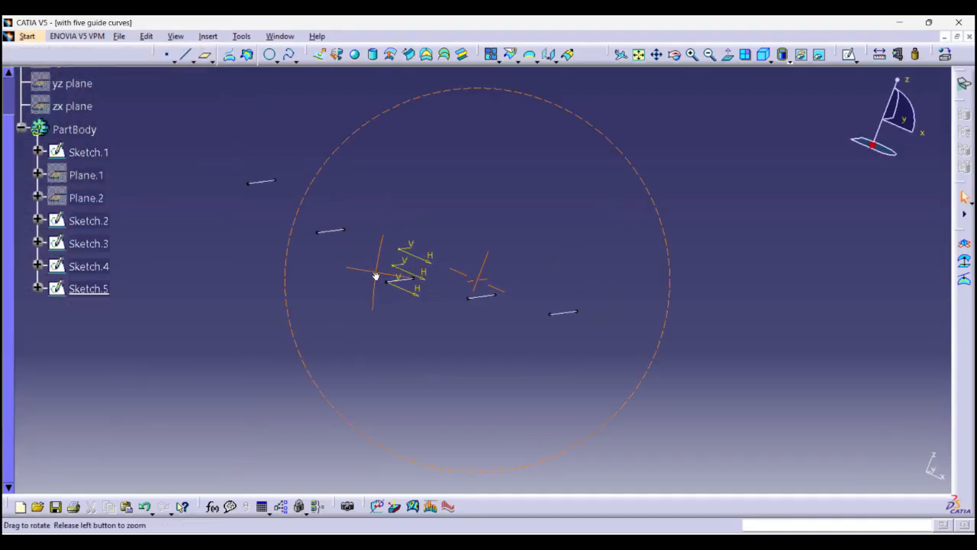
{"action": "double_click", "coordinate": [86, 175]}
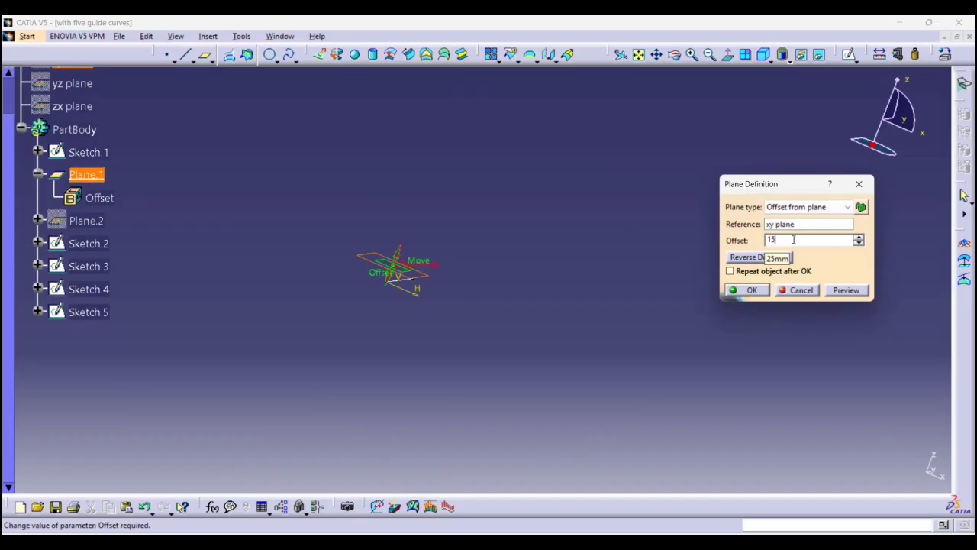
{"action": "key", "text": "Return"}
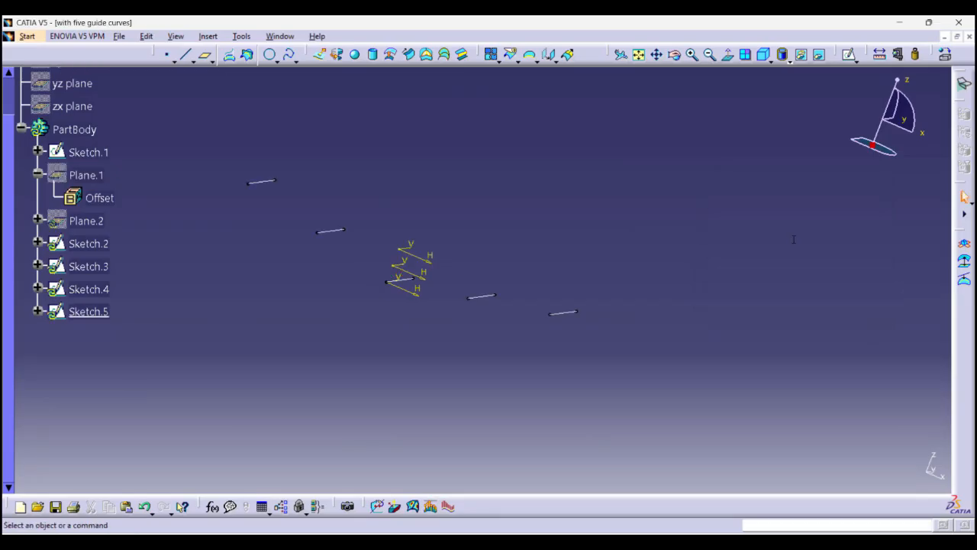
{"action": "double_click", "coordinate": [92, 220]}
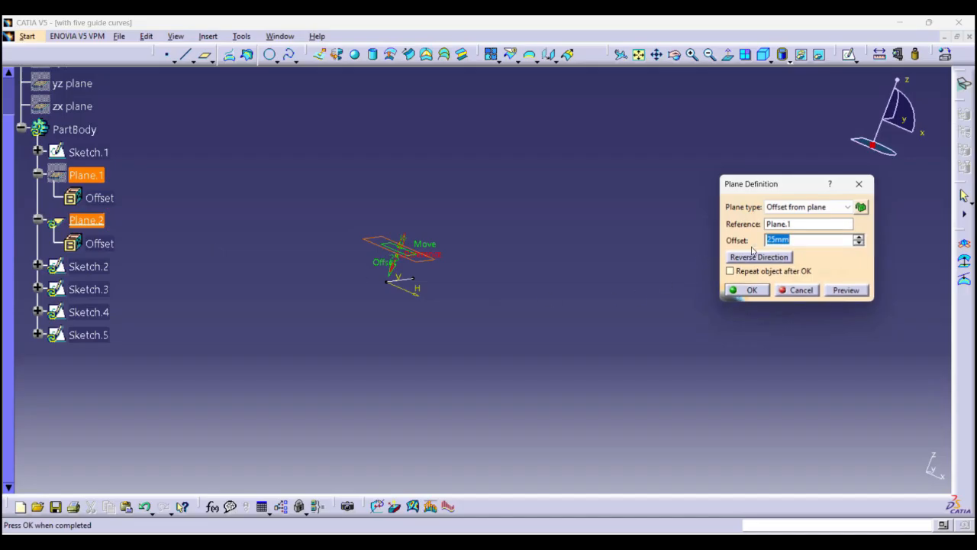
{"action": "key", "text": "Return"}
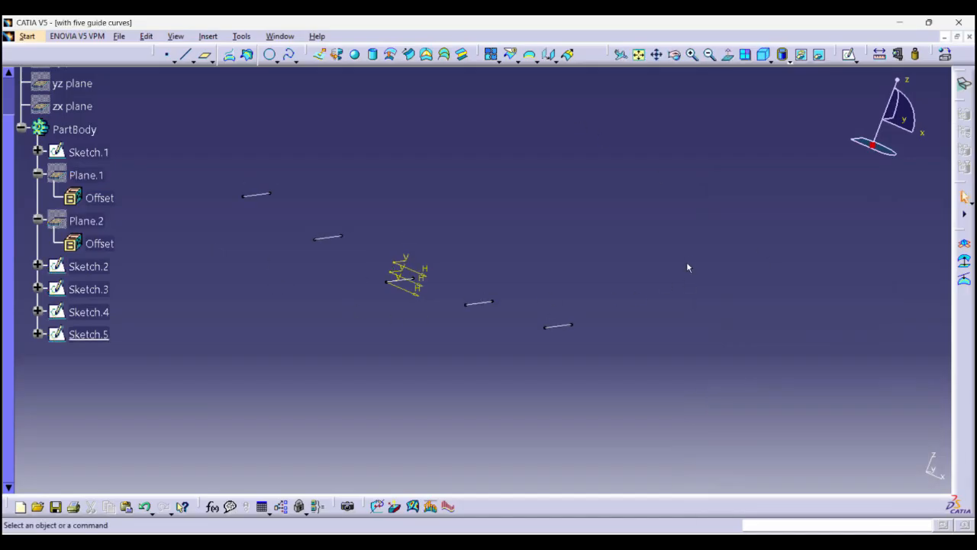
Try to preview a five-guide-curve conic sweep through Sketch.4, Sketch.2, Sketch.1, Sketch.3 and Sketch.5 with the default spine.
{"action": "left_click", "coordinate": [410, 55]}
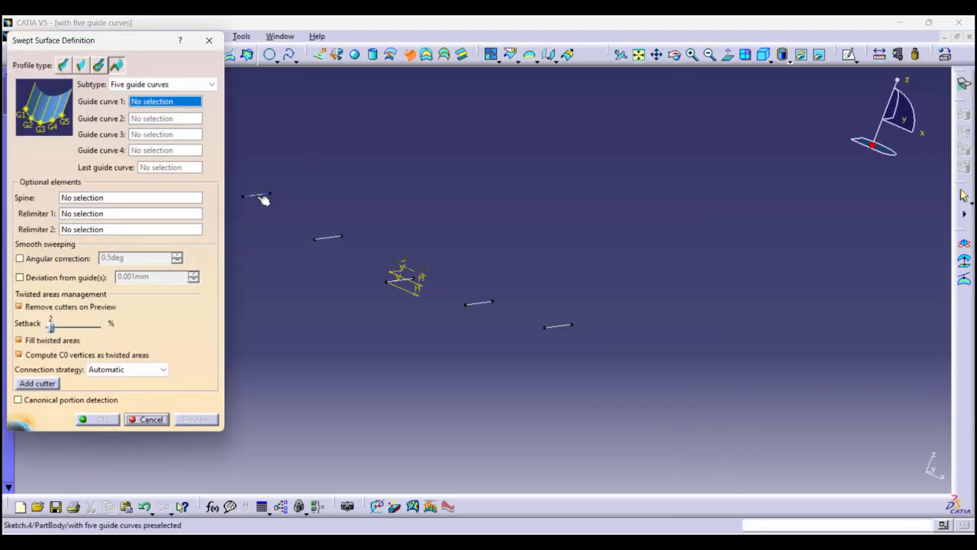
{"action": "left_click", "coordinate": [259, 196]}
{"action": "left_click", "coordinate": [336, 239]}
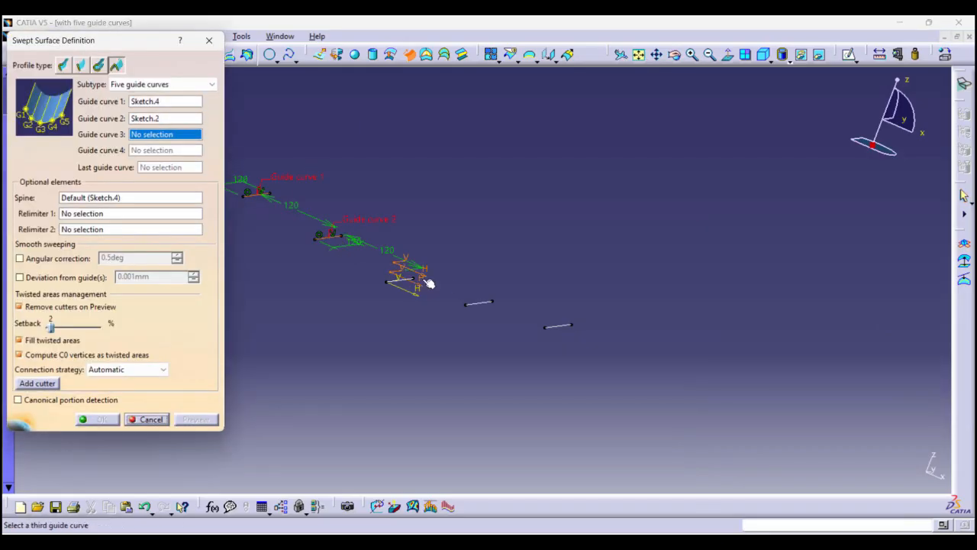
{"action": "left_click", "coordinate": [401, 276]}
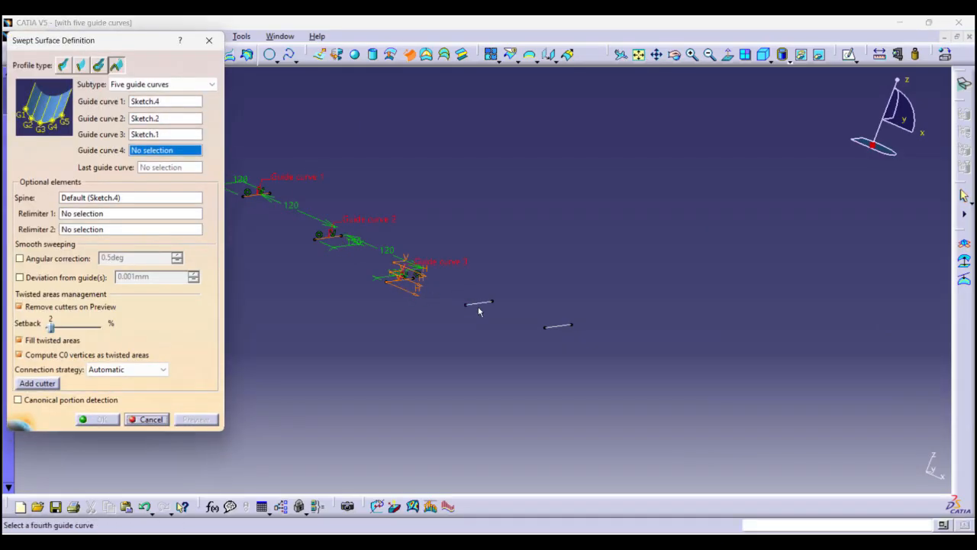
{"action": "left_click", "coordinate": [480, 302]}
{"action": "left_click", "coordinate": [557, 326]}
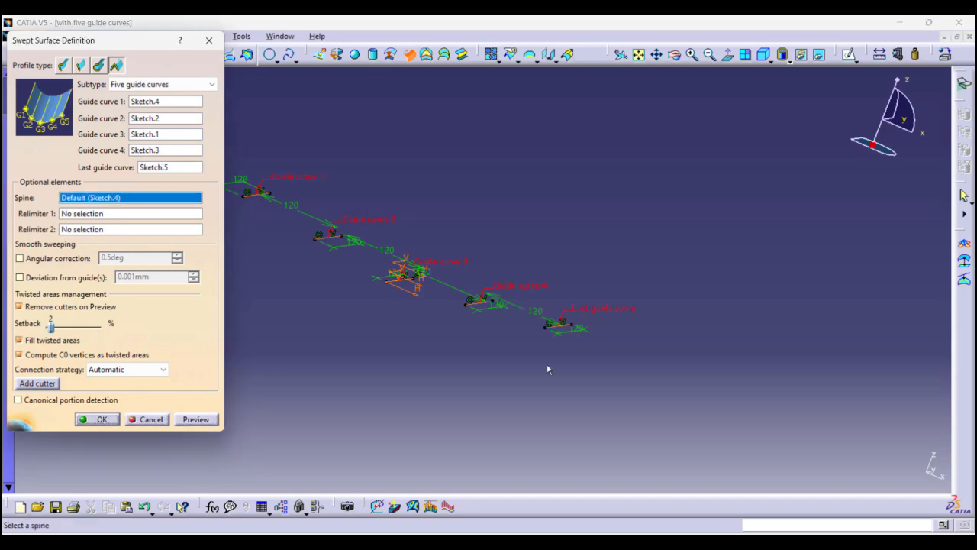
{"action": "left_click", "coordinate": [190, 422]}
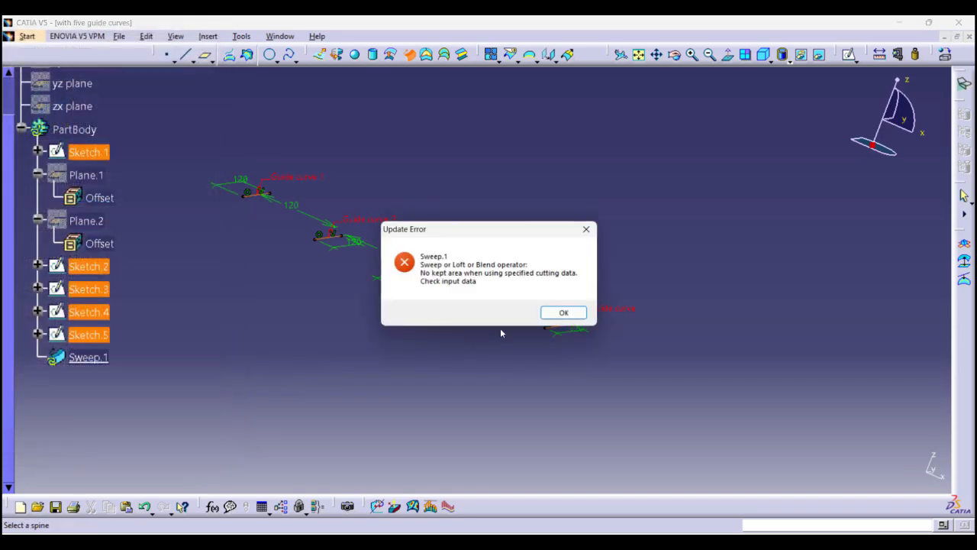
{"action": "left_click", "coordinate": [567, 313]}
Reduce the offset of Plane.1 from the xy plane so the middle guide line sits closer to its neighbours in height.
{"action": "mouse_move", "coordinate": [566, 313]}
{"action": "middle_mouse_down"}
{"action": "mouse_move", "coordinate": [292, 366]}
{"action": "mouse_move", "coordinate": [395, 338]}
{"action": "mouse_move", "coordinate": [460, 288]}
{"action": "mouse_move", "coordinate": [414, 286]}
{"action": "mouse_move", "coordinate": [316, 316]}
{"action": "mouse_move", "coordinate": [328, 313]}
{"action": "middle_mouse_up"}
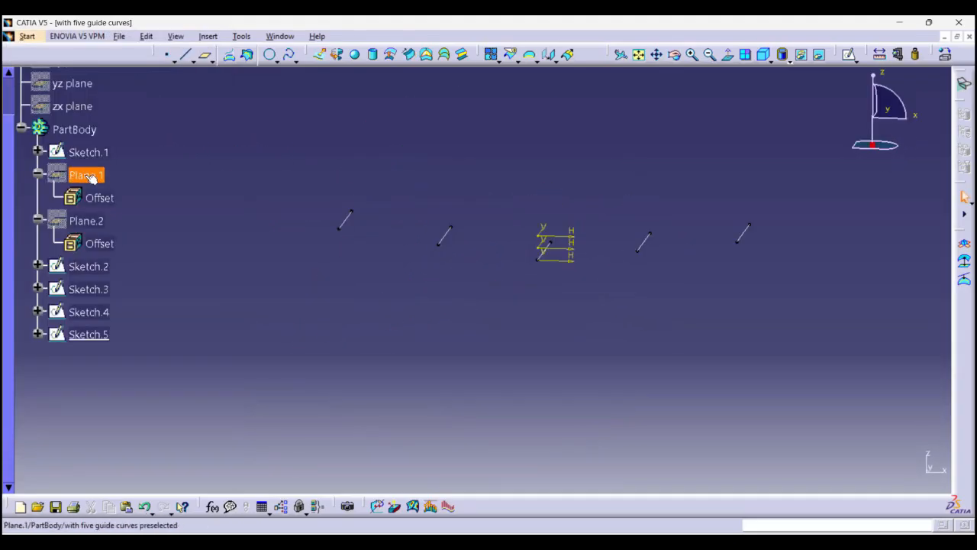
{"action": "double_click", "coordinate": [85, 174]}
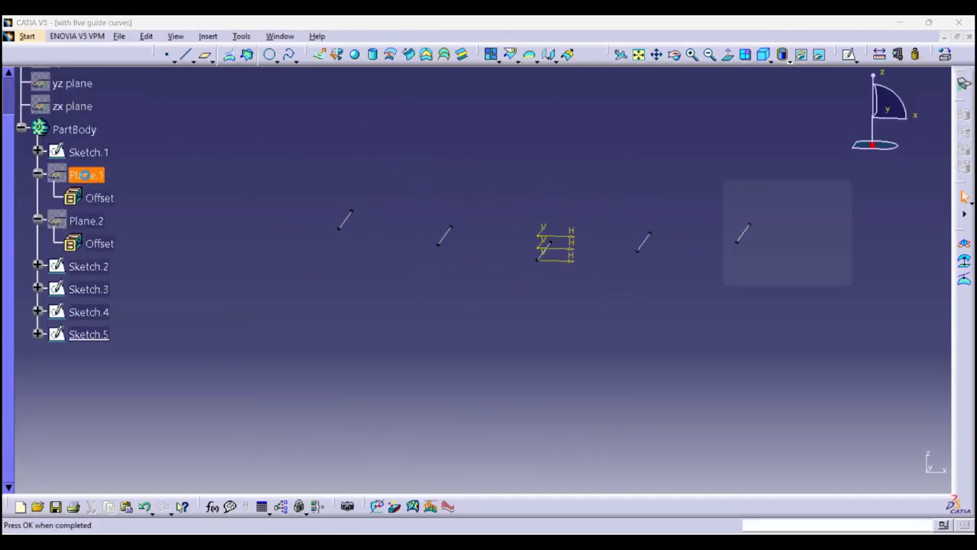
{"action": "type", "text": "5"}
{"action": "key", "text": "Return"}
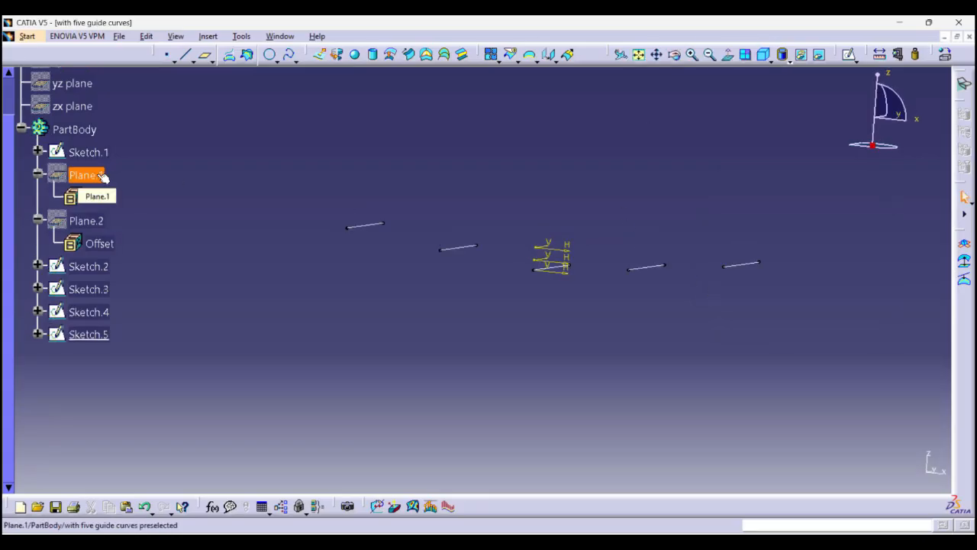
Define a conic sweep with five guide curves in the order Sketch.4, Sketch.2, Sketch.1, Sketch.3 and Sketch.5, keeping the default spine.
{"action": "left_click", "coordinate": [409, 54]}
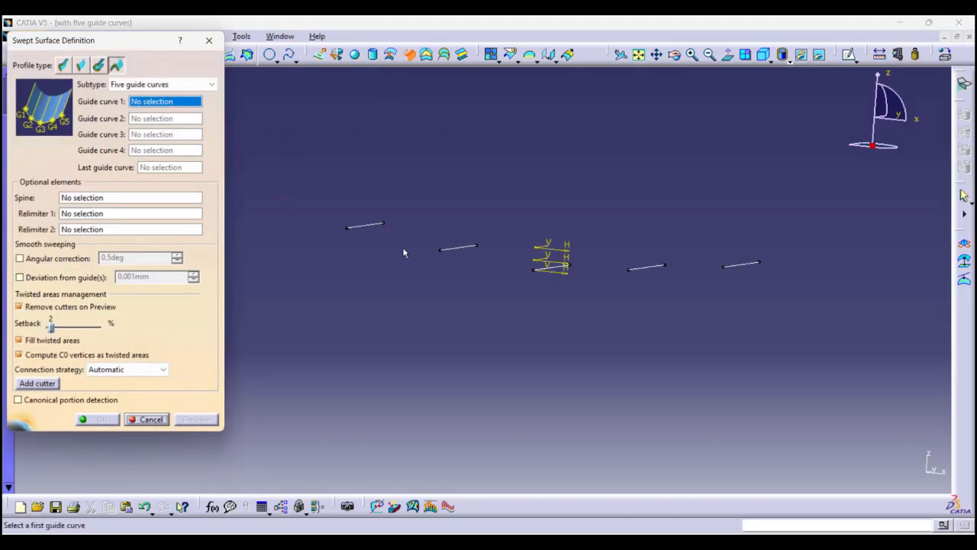
{"action": "left_click", "coordinate": [365, 226]}
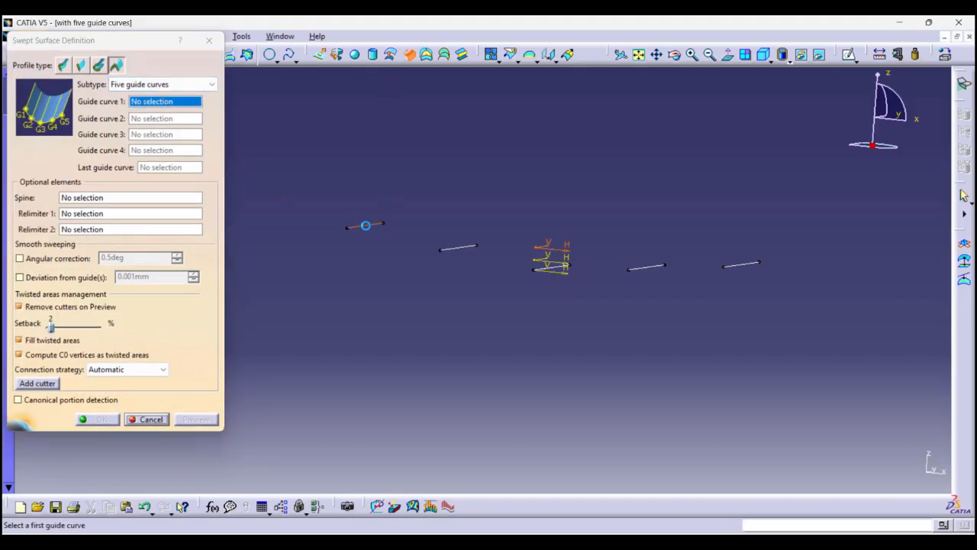
{"action": "left_click", "coordinate": [455, 247]}
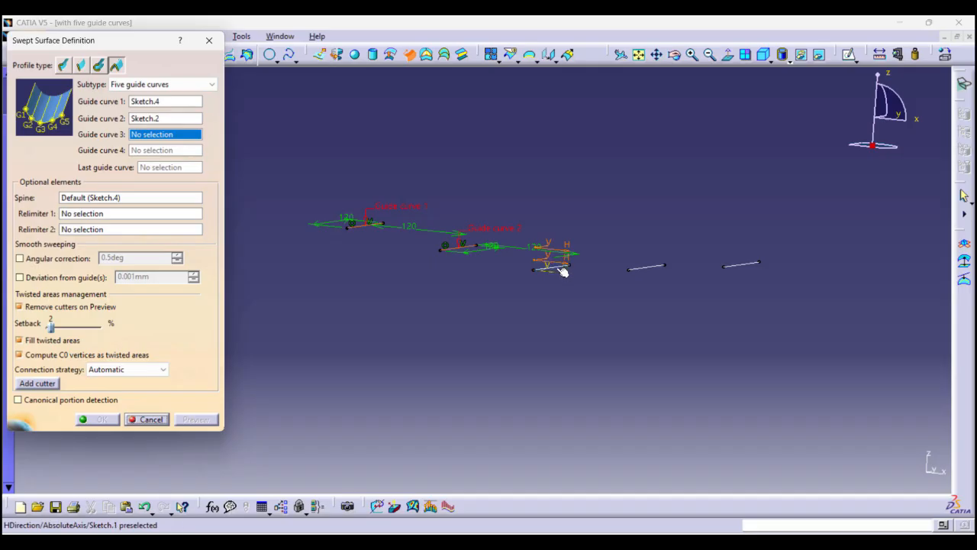
{"action": "left_click", "coordinate": [562, 269]}
{"action": "left_click", "coordinate": [645, 267]}
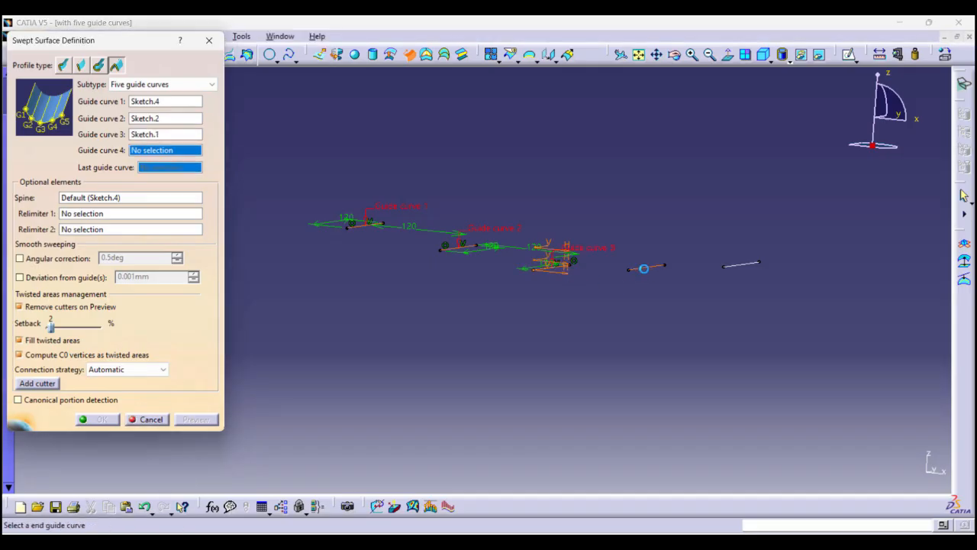
{"action": "left_click", "coordinate": [733, 265]}
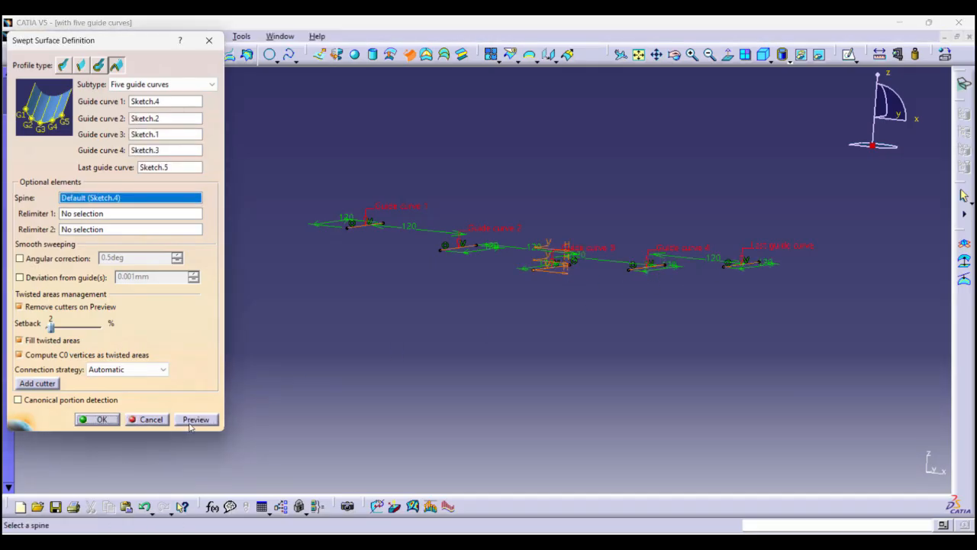
Preview the conic sweep across the five guide lines, keep the five-guide-curve subtype, and create the surface.
{"action": "left_click", "coordinate": [196, 419]}
{"action": "middle_click_drag", "start_coordinate": [422, 272], "coordinate": [496, 277]}
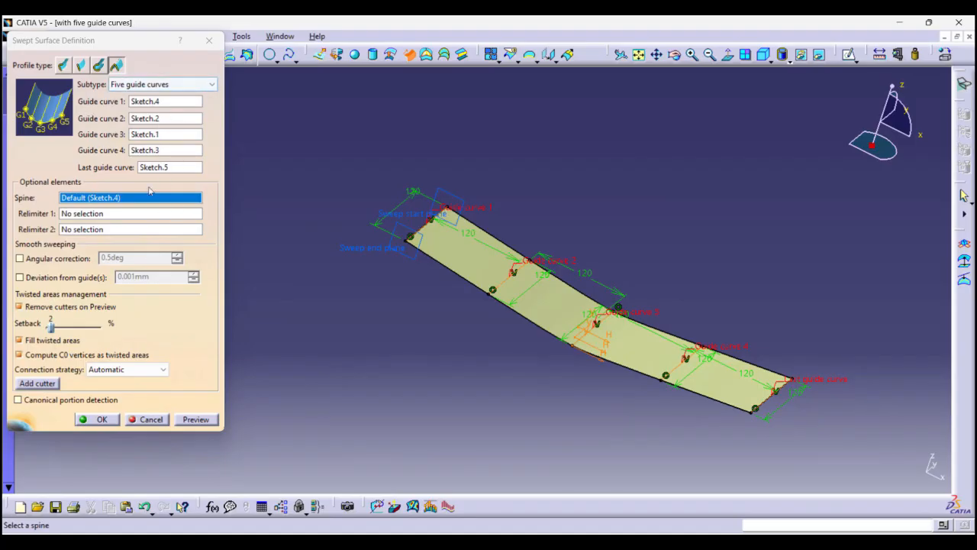
{"action": "left_click", "coordinate": [185, 84]}
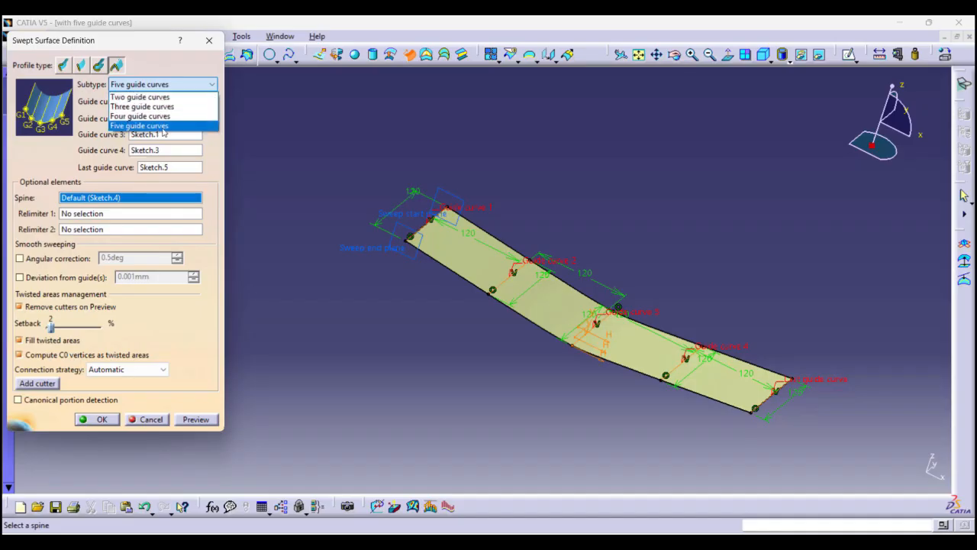
{"action": "left_click", "coordinate": [115, 420]}
{"action": "left_click", "coordinate": [115, 419]}
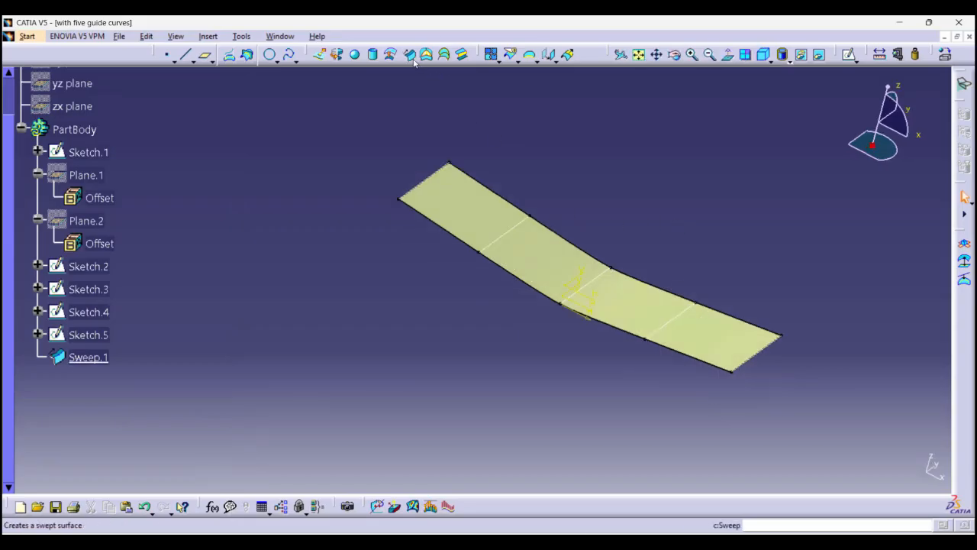
Start another sweep definition and review the subtypes offered for the explicit, line, circle and conic profile types.
{"action": "left_click", "coordinate": [411, 55]}
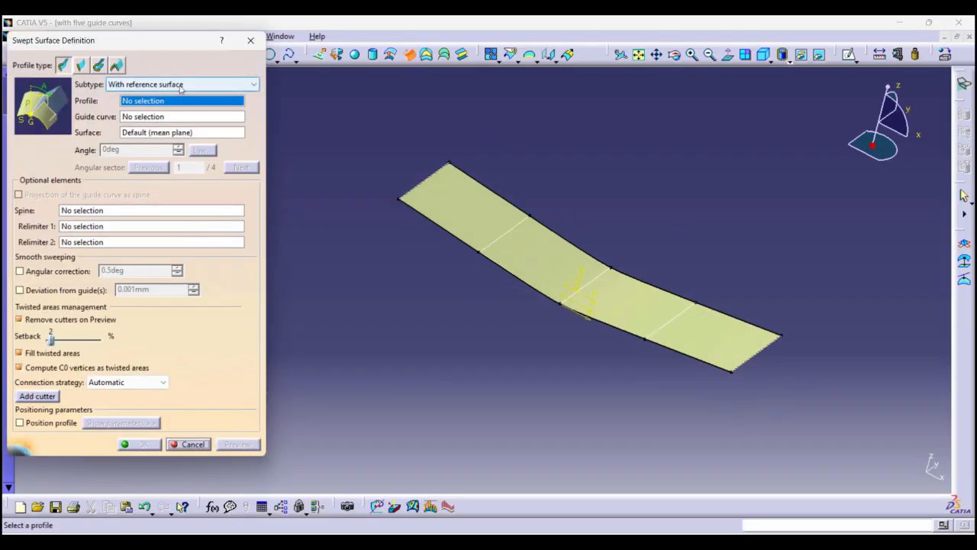
{"action": "left_click", "coordinate": [174, 85]}
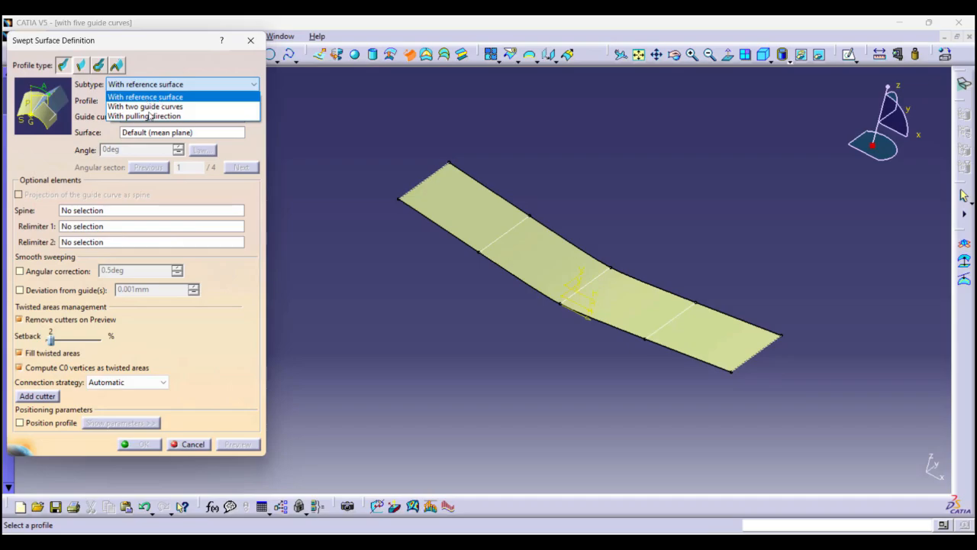
{"action": "left_click", "coordinate": [85, 67]}
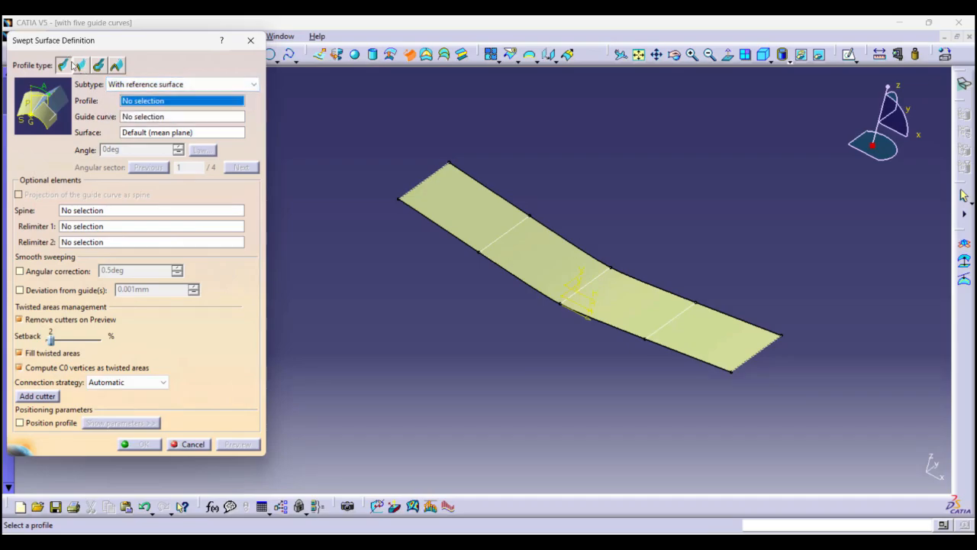
{"action": "left_click", "coordinate": [80, 65]}
{"action": "left_click", "coordinate": [156, 84]}
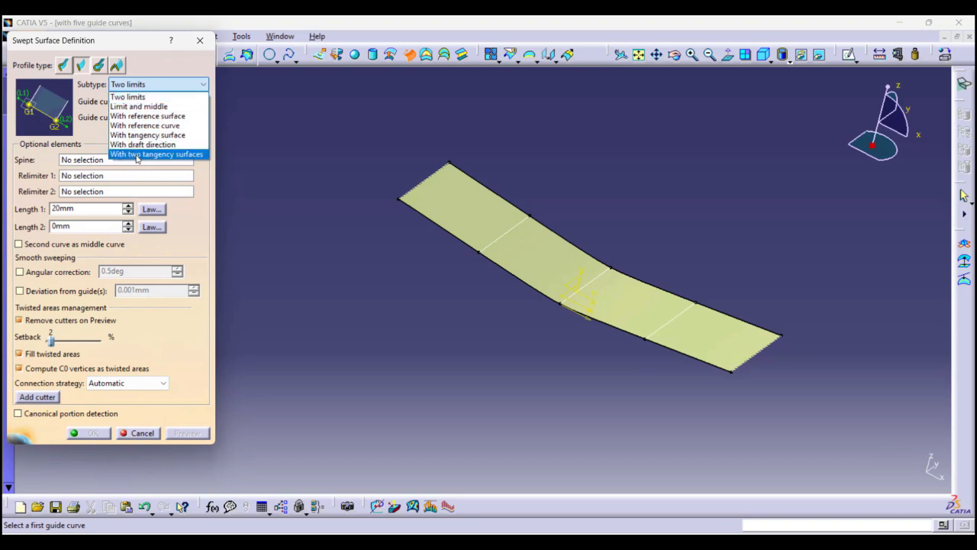
{"action": "left_click", "coordinate": [99, 66]}
{"action": "left_click", "coordinate": [136, 85]}
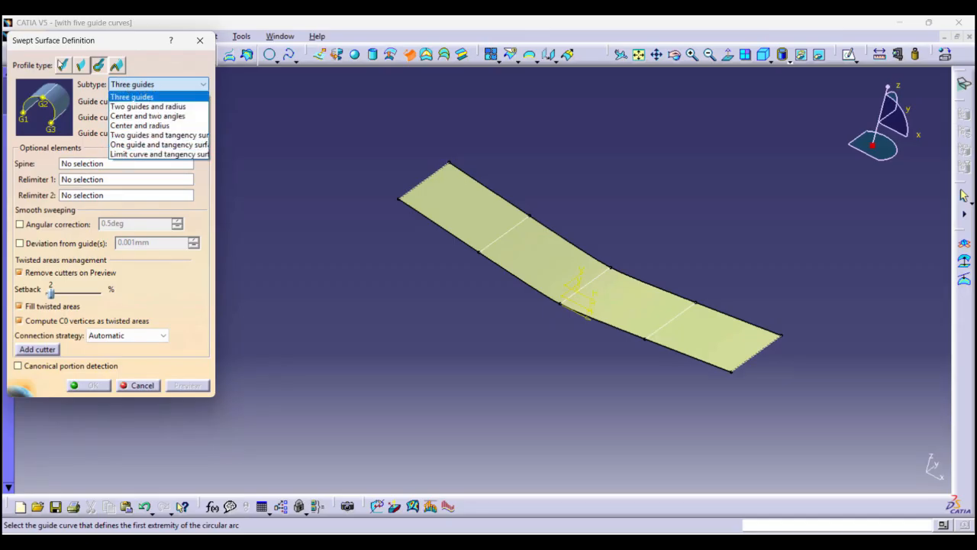
{"action": "left_click", "coordinate": [115, 66]}
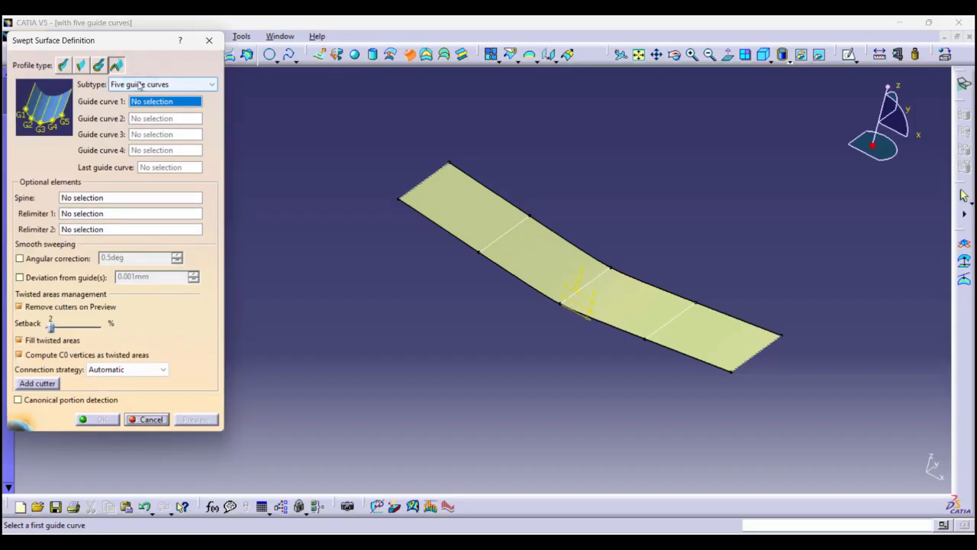
{"action": "left_click", "coordinate": [153, 83]}
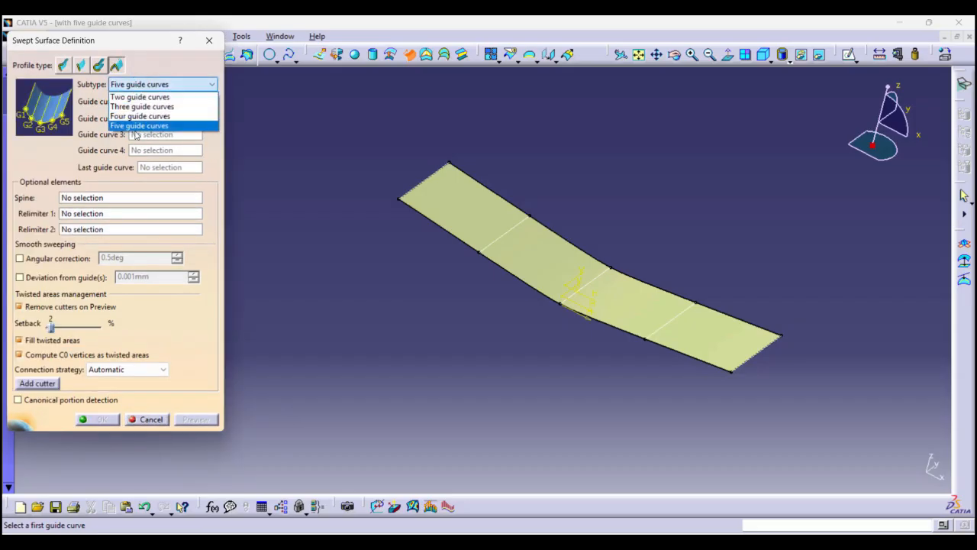
{"action": "left_click", "coordinate": [185, 85]}
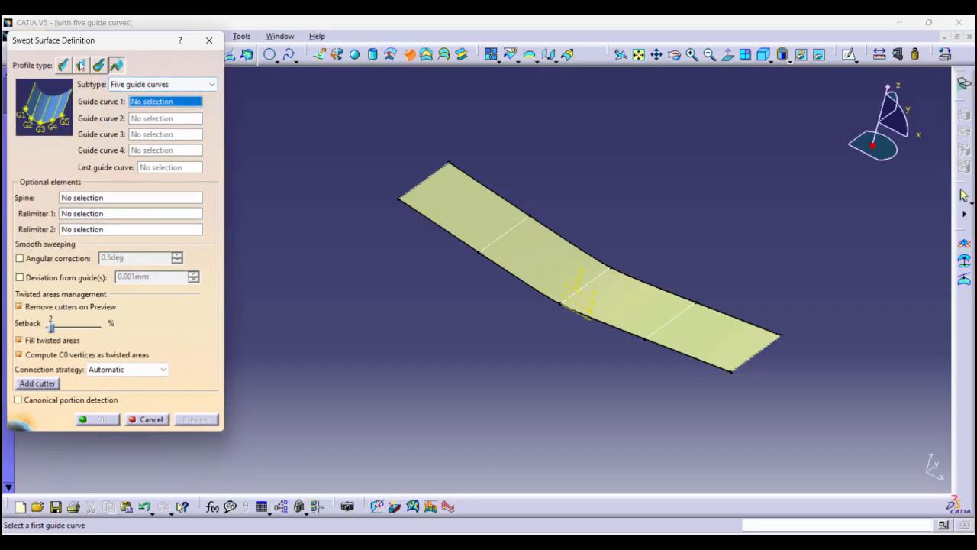